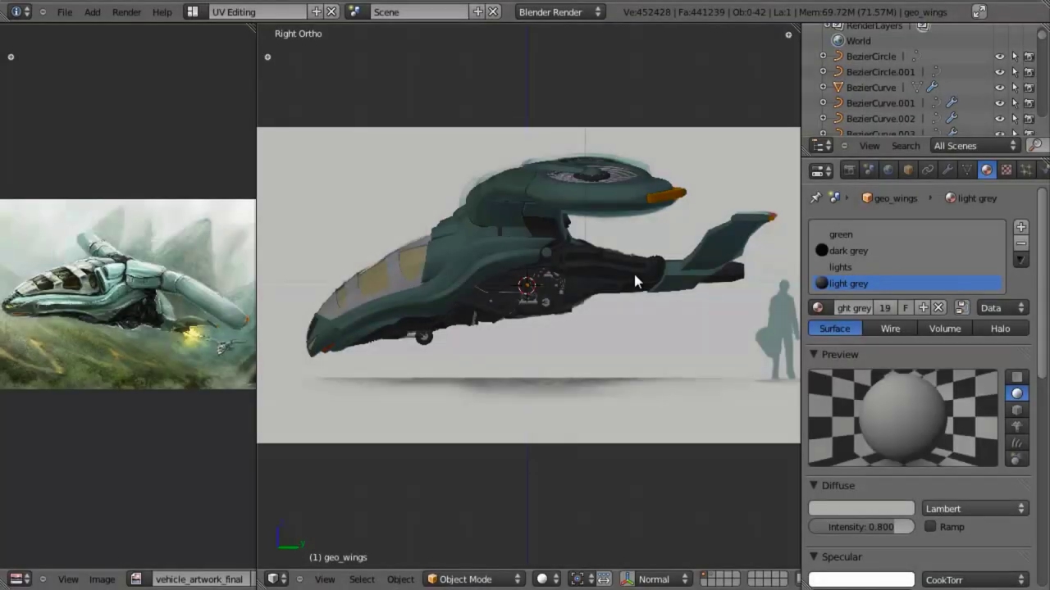
Examine the ship's dark rear body section from angled and side views, comparing the model with the background artwork.
middle_click_drag(640, 283, 673, 226)
scroll(526, 276, "up", 3)
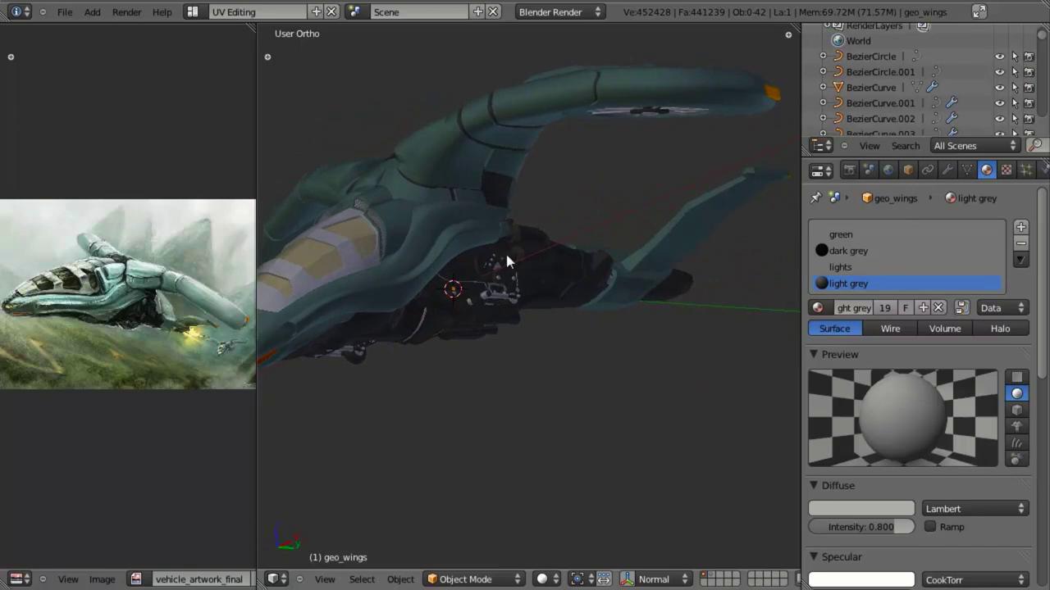
key("KP_3")
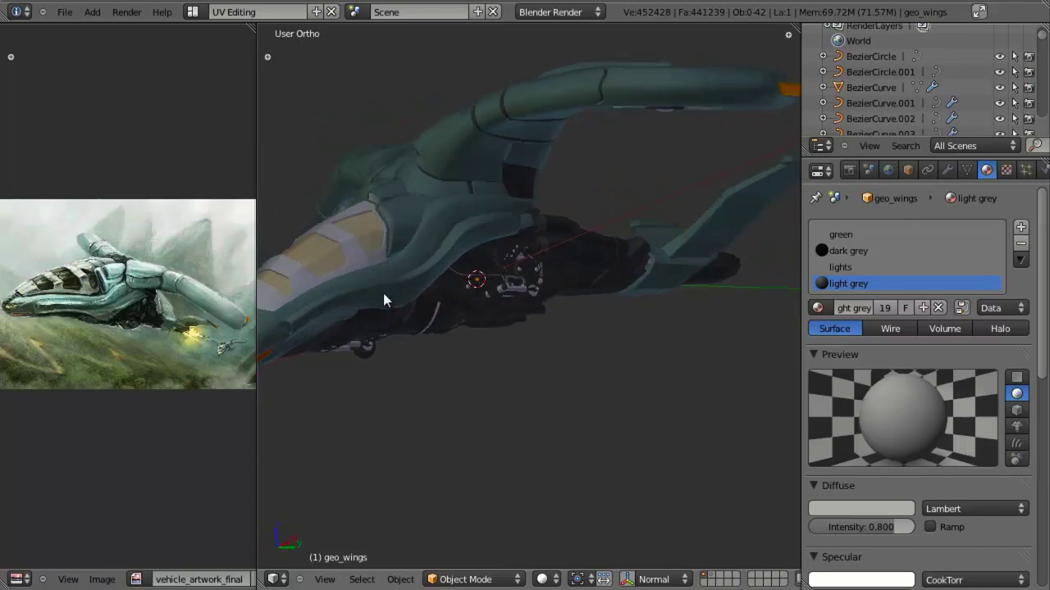
scroll(387, 308, "down", 2)
middle_click_drag(544, 296, 444, 354, "shift")
scroll(445, 362, "up", 5)
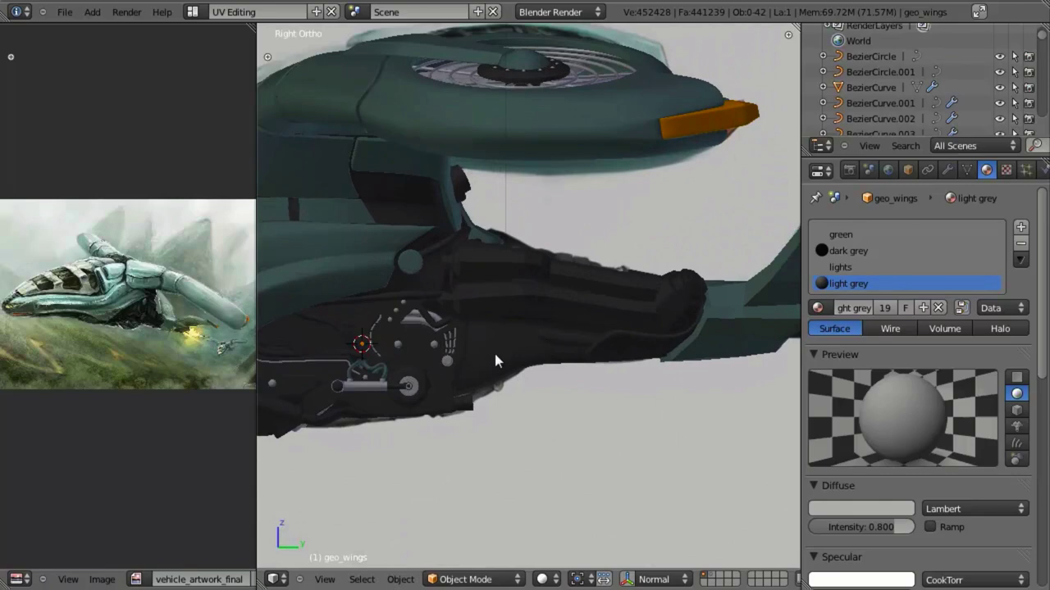
key("z")
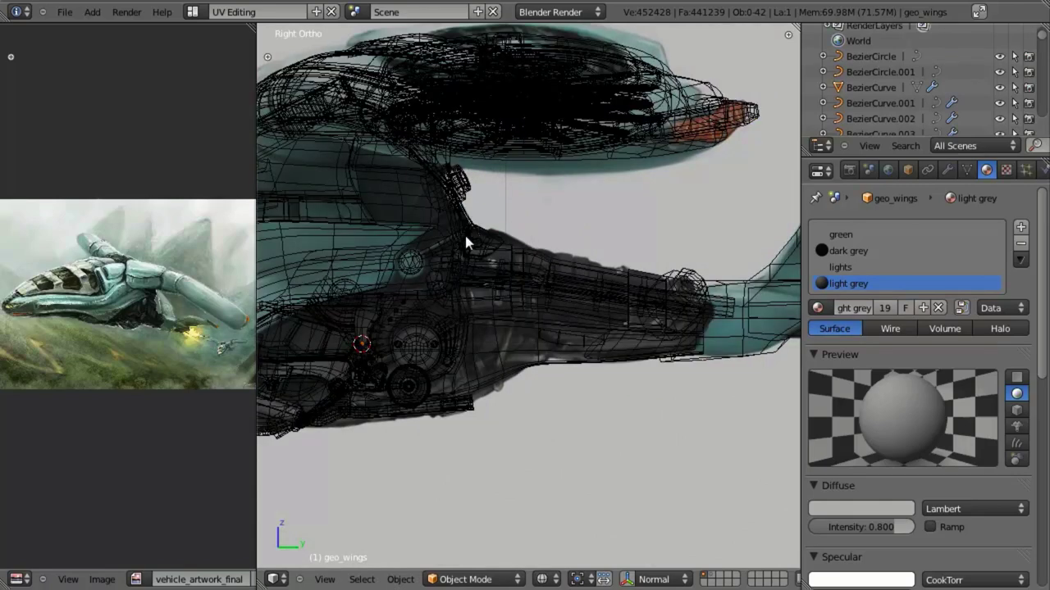
key("z")
key("ctrl+Up")
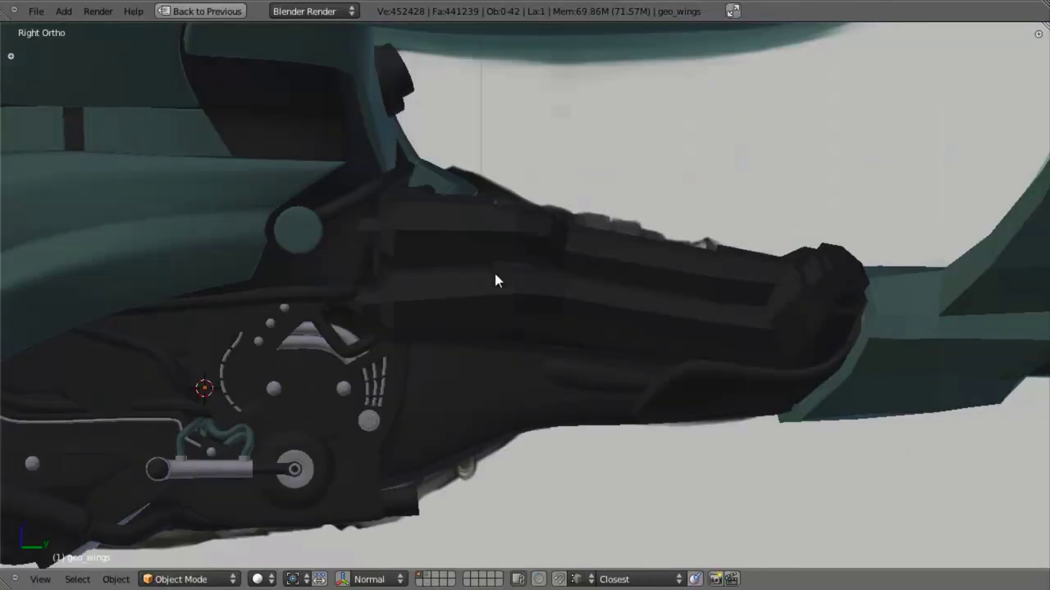
middle_click_drag(503, 399, 638, 200)
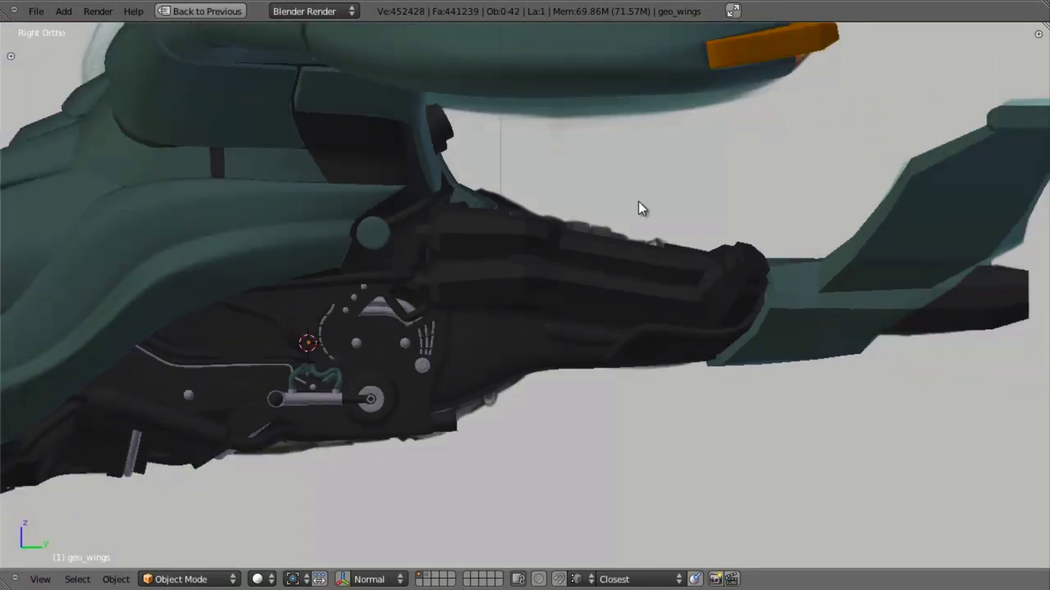
middle_click_drag(765, 306, 626, 345, "shift")
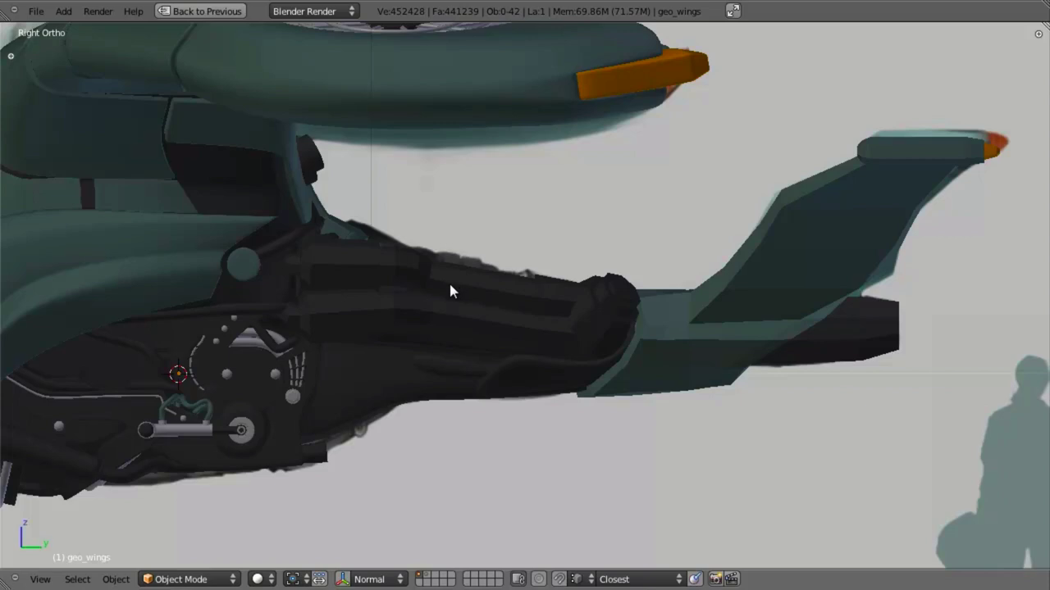
Select the twin-pipe object ahead of the tail and compare it with the painted reference alone and in wireframe.
right_click(404, 316)
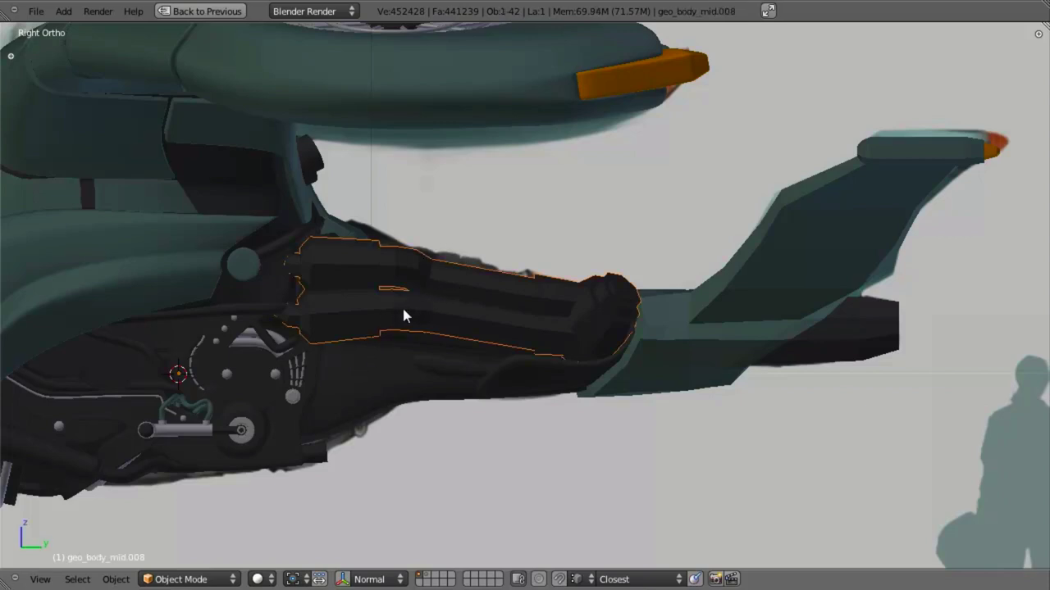
scroll(458, 306, "up", 3)
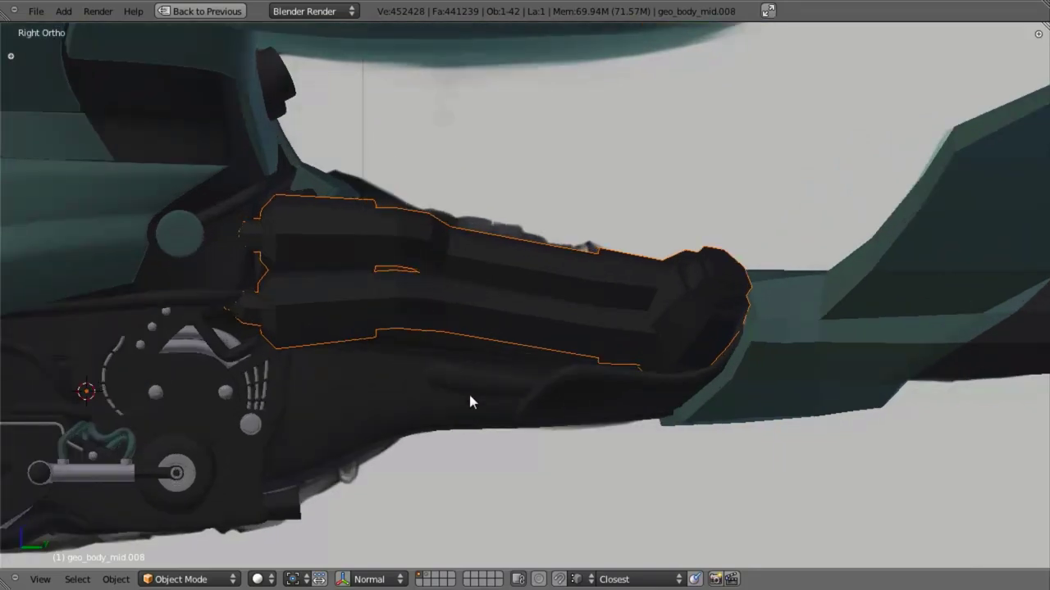
left_click(436, 575)
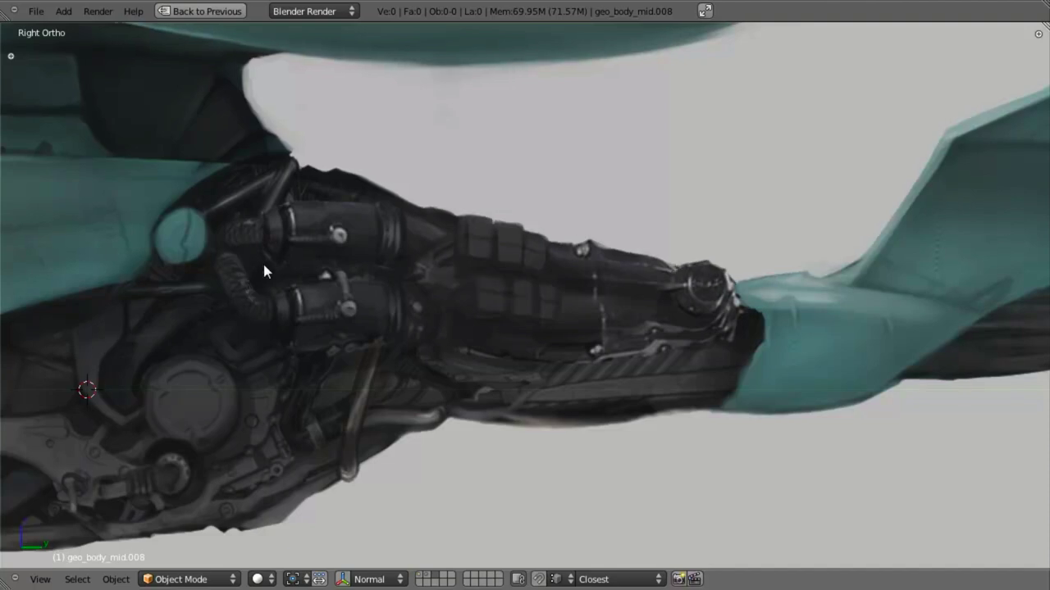
middle_click_drag(244, 274, 263, 246, "shift")
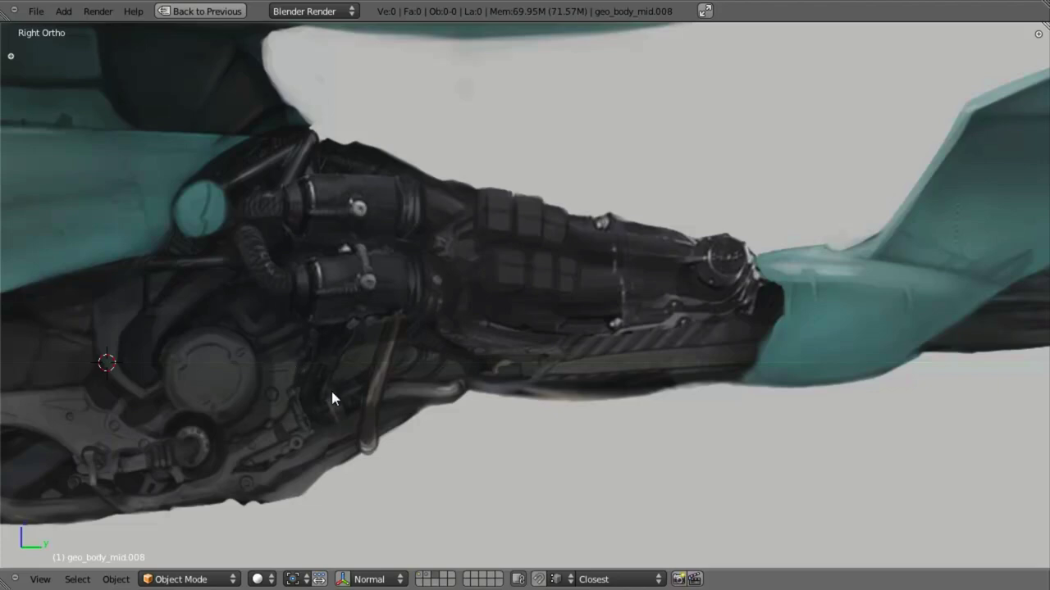
left_click(421, 578)
key("z")
scroll(321, 149, "up", 2)
middle_click_drag(320, 148, 384, 218, "shift")
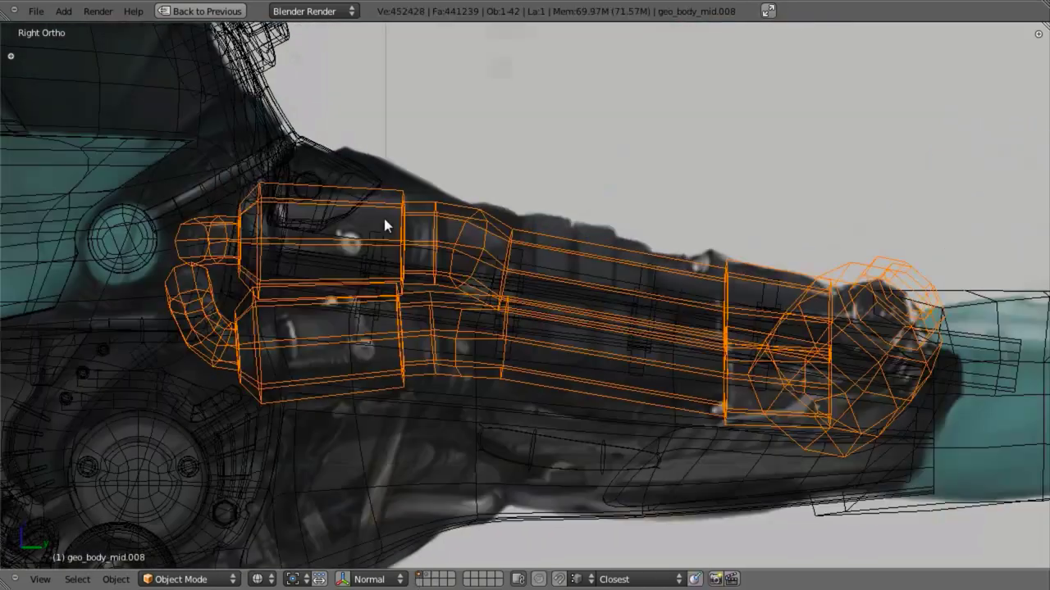
scroll(608, 263, "down", 4)
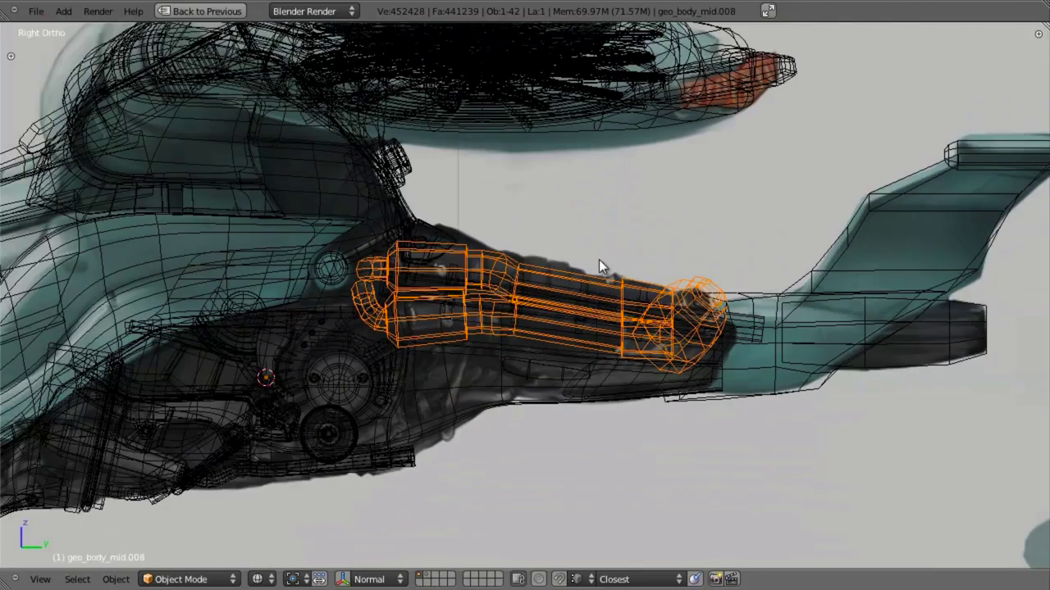
Add a Subdivision Surface modifier with View 2 and Optimal Display to the twin-pipe object, and shade its mesh smooth.
key("Tab")
key("z")
mouse_move(598, 263)
middle_mouse_down()
mouse_move(439, 296)
mouse_move(417, 311)
middle_mouse_up()
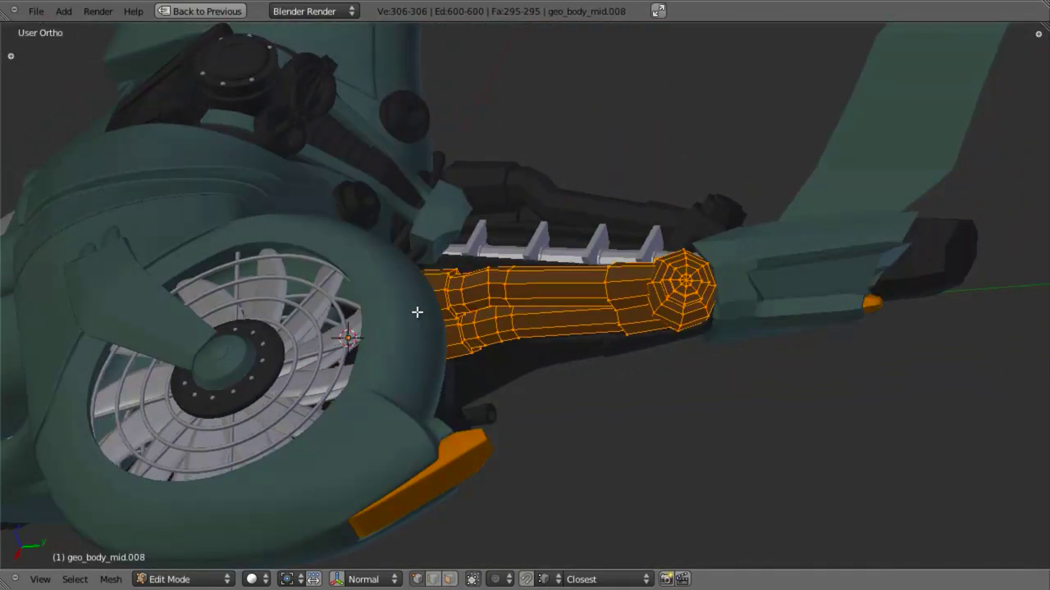
key("ctrl+Up")
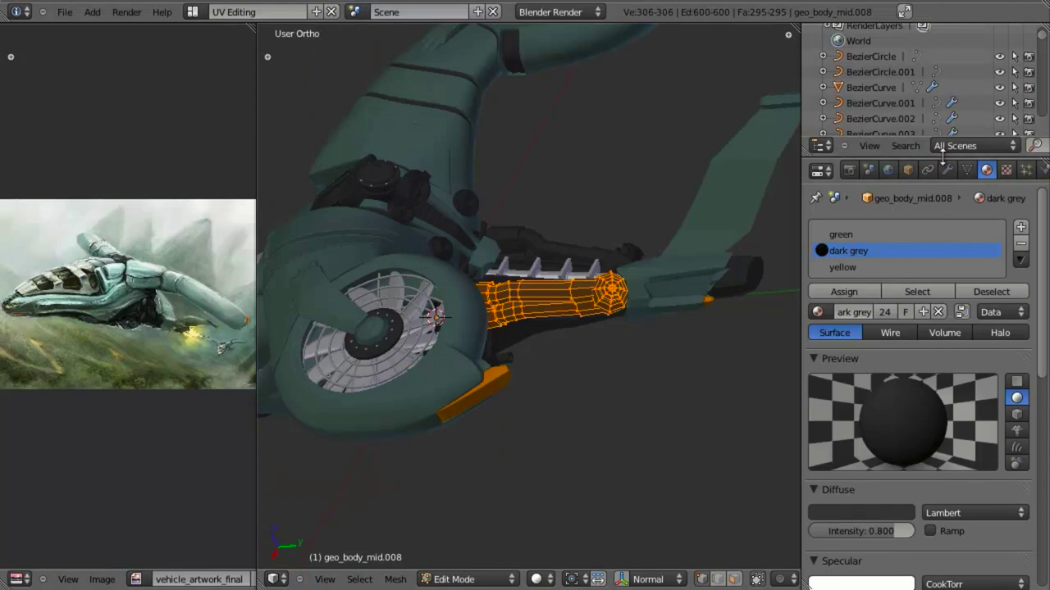
left_click(946, 172)
left_click(919, 248)
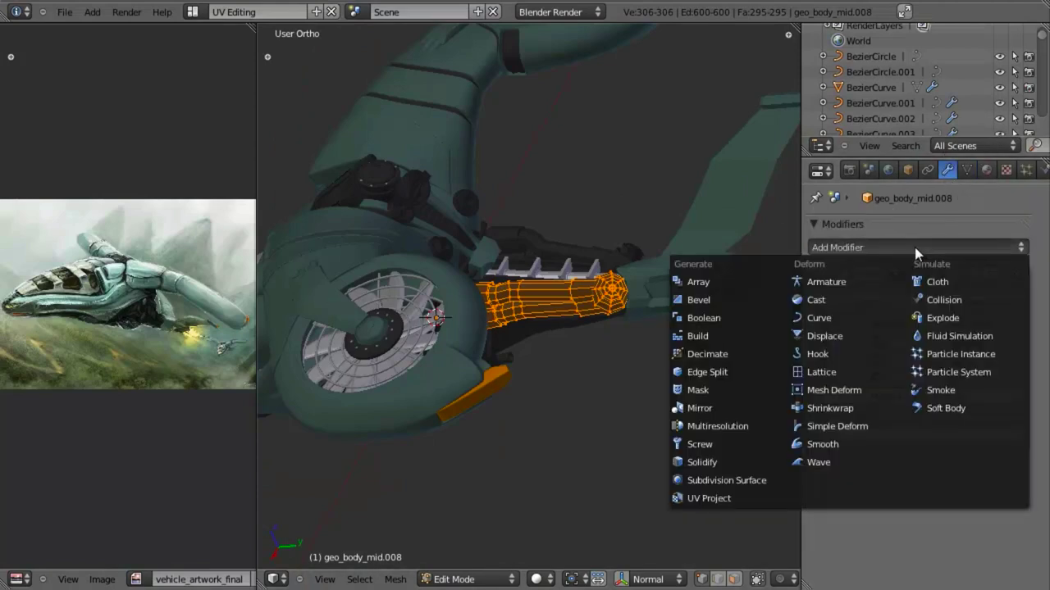
left_click(727, 481)
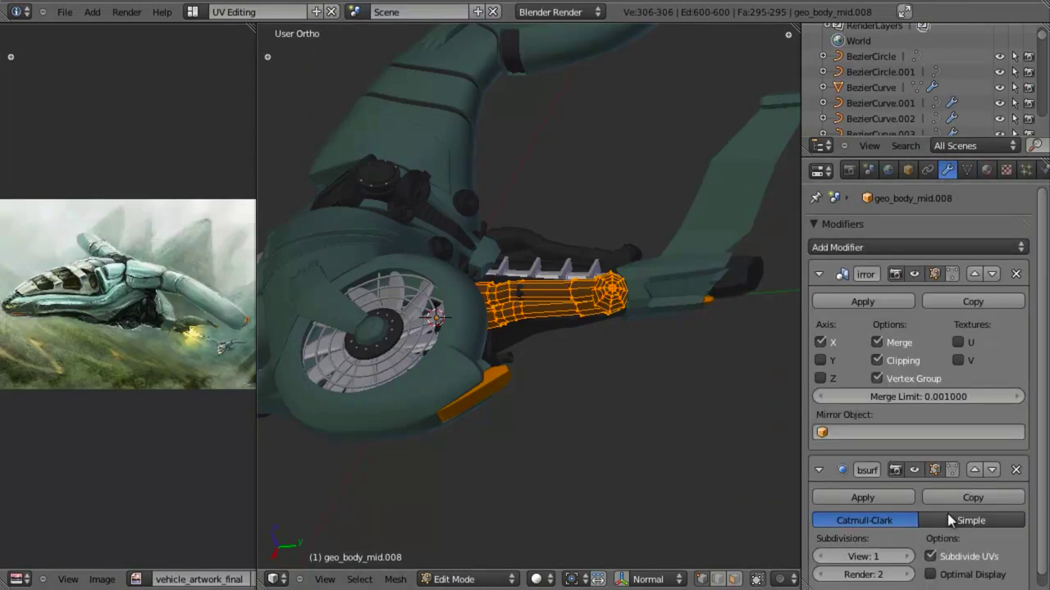
left_click(907, 557)
left_click(930, 574)
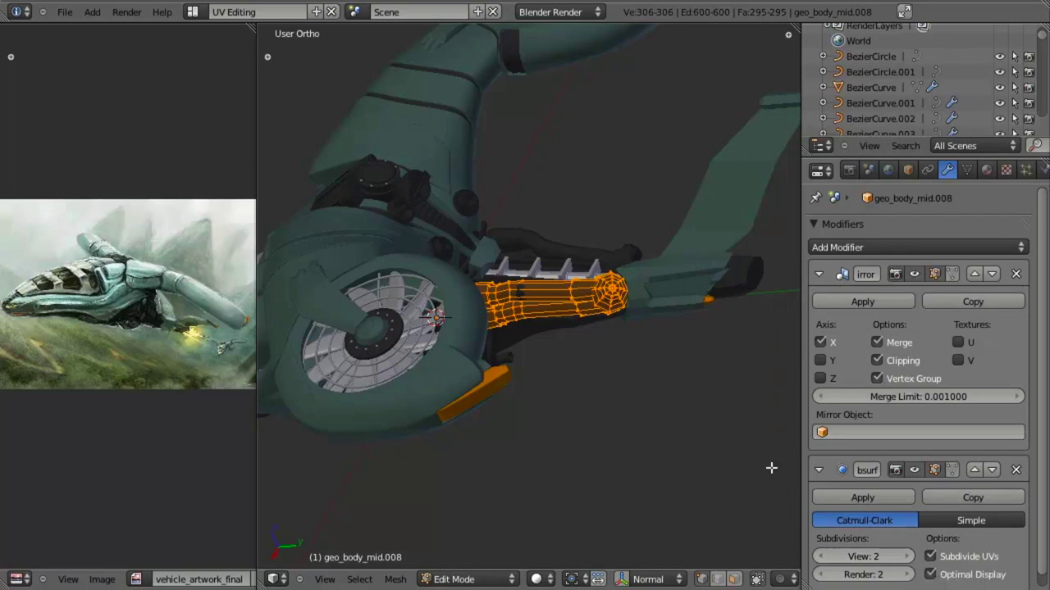
key("w")
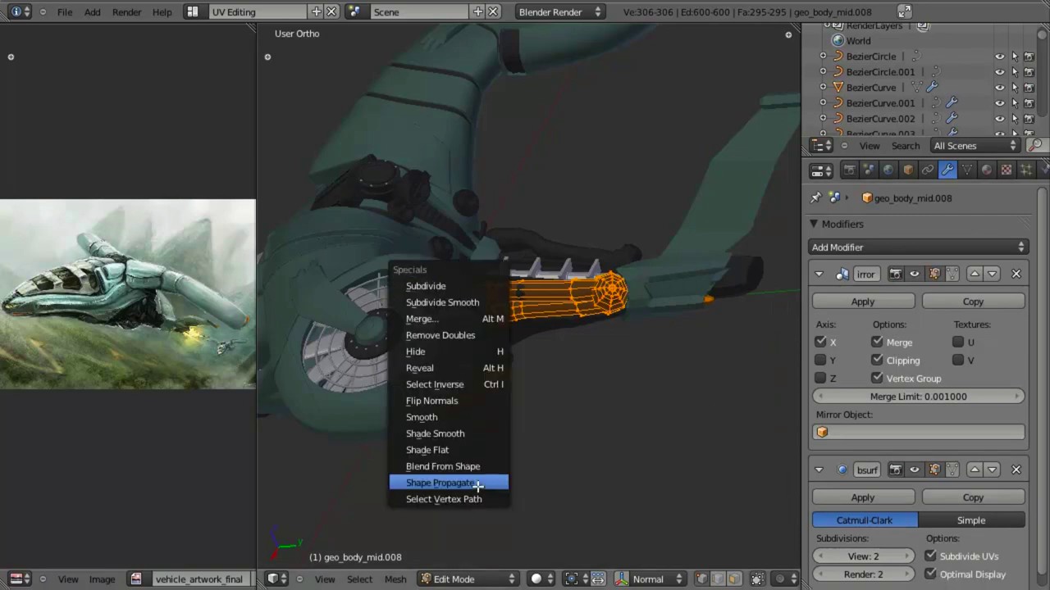
left_click(467, 433)
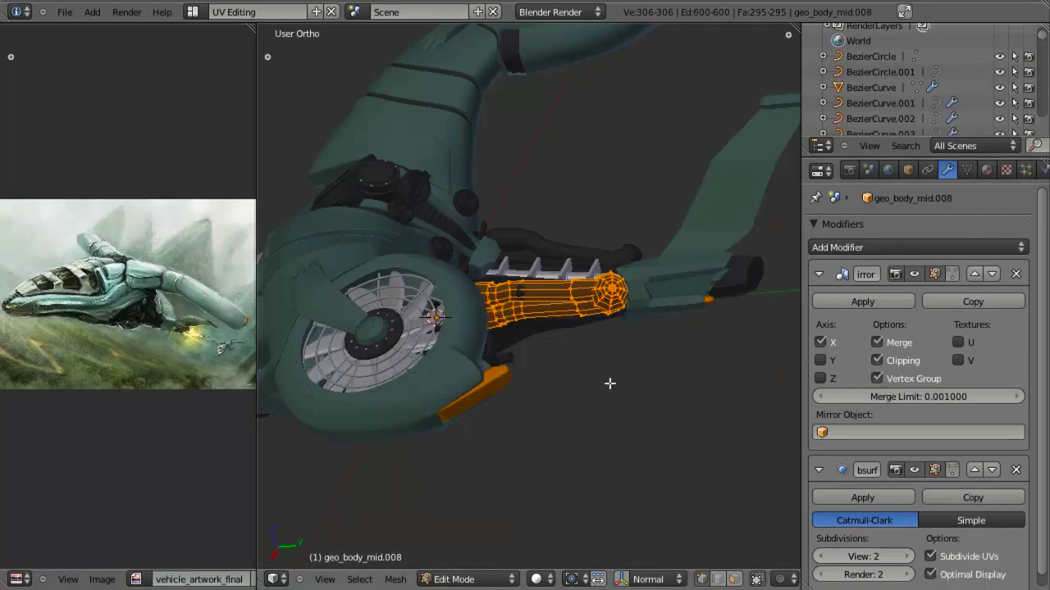
Inspect the smoothed twin pipes along their length from the side, in solid and wireframe display.
key("shift+space")
scroll(492, 414, "up", 3)
middle_click_drag(482, 422, 482, 277)
key("KP_3")
scroll(462, 370, "up", 5)
middle_click_drag(448, 119, 453, 286, "shift")
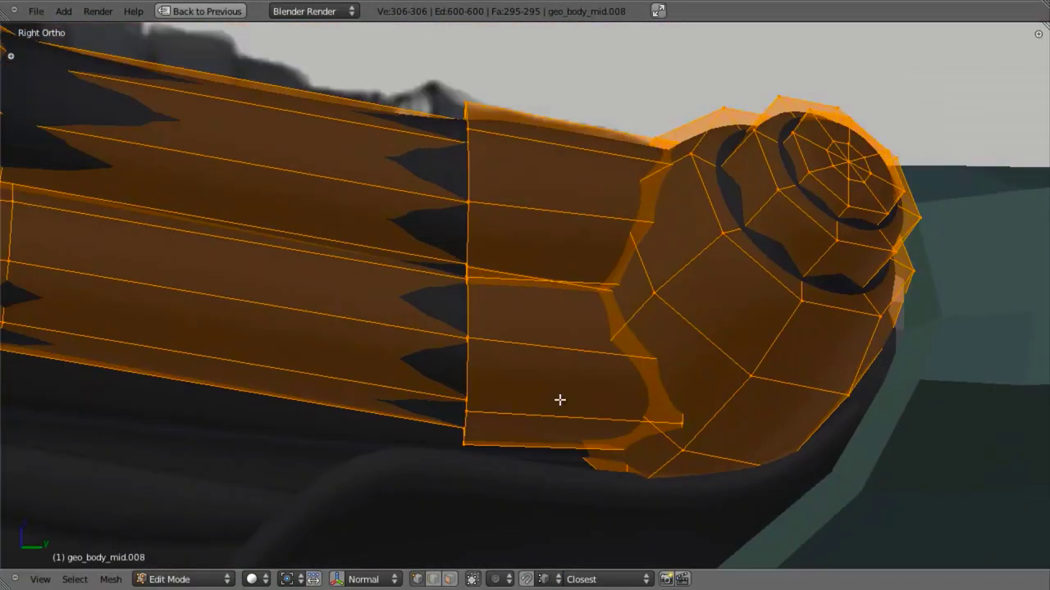
middle_click_drag(560, 400, 660, 502, "shift")
scroll(558, 418, "down", 2)
middle_click_drag(377, 287, 673, 314, "shift")
scroll(590, 291, "up", 2)
key("z")
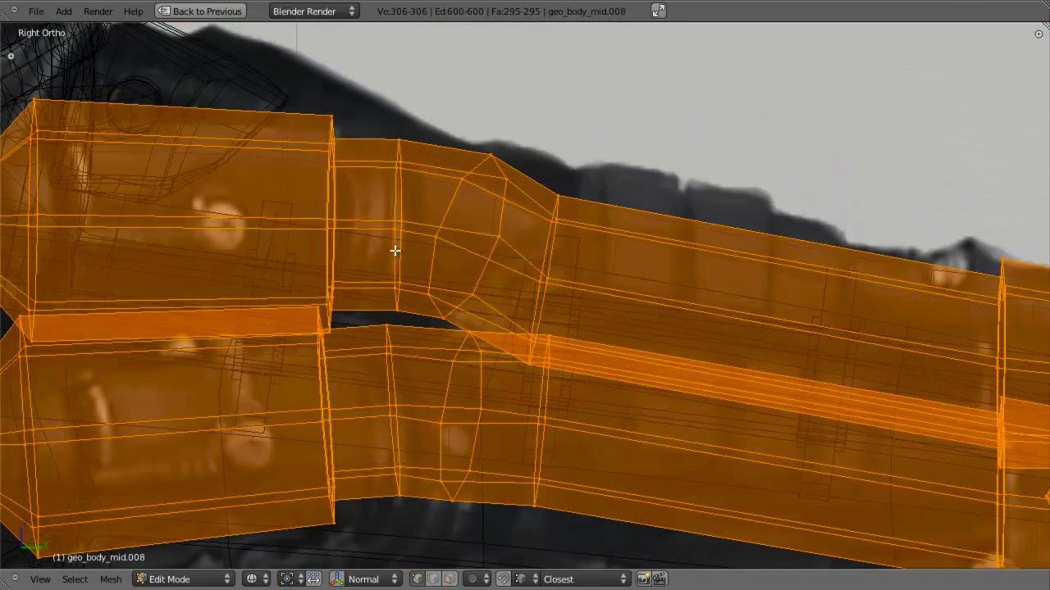
Deselect the mesh and add an edge loop close to the rear rim of both the upper and lower wide cylinders.
key("a")
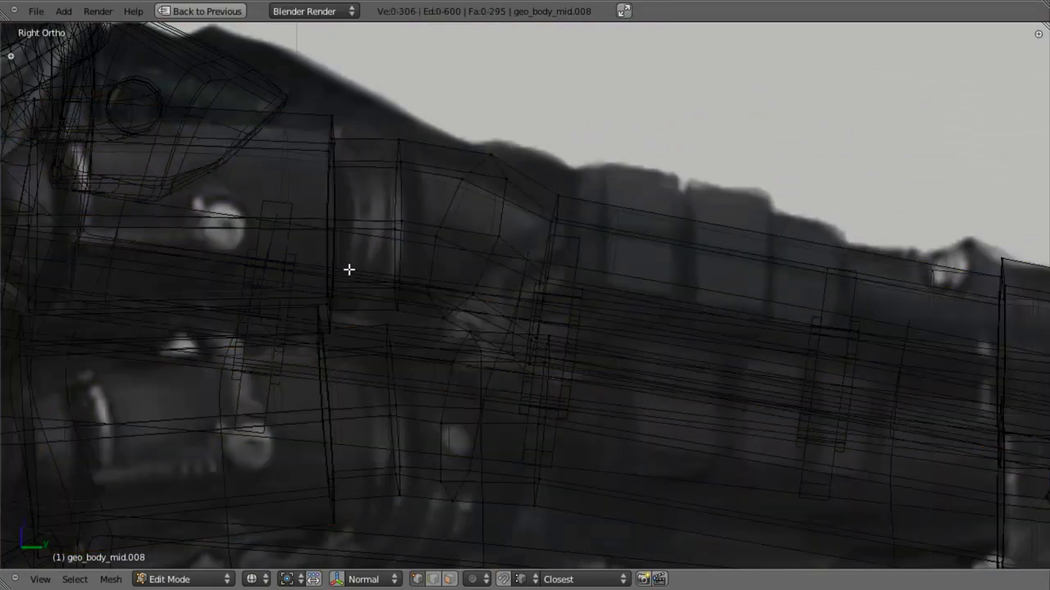
scroll(460, 266, "down", 4)
key("z")
mouse_move(508, 280)
middle_mouse_down()
mouse_move(452, 380)
mouse_move(437, 341)
mouse_move(542, 225)
middle_mouse_up()
scroll(464, 320, "up", 2)
scroll(475, 238, "up", 2)
middle_click_drag(413, 251, 443, 205)
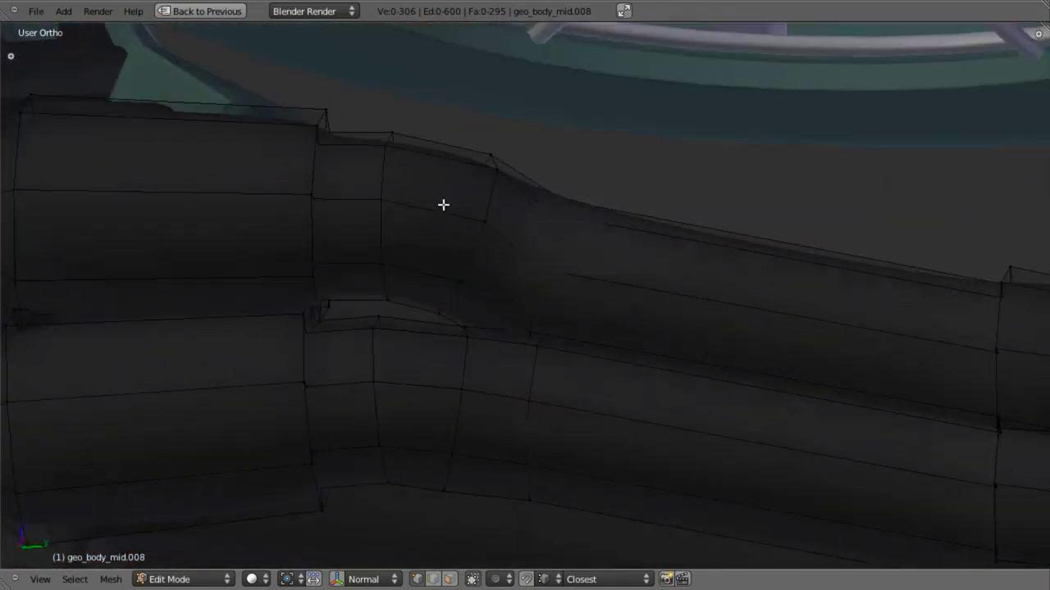
key("ctrl+r")
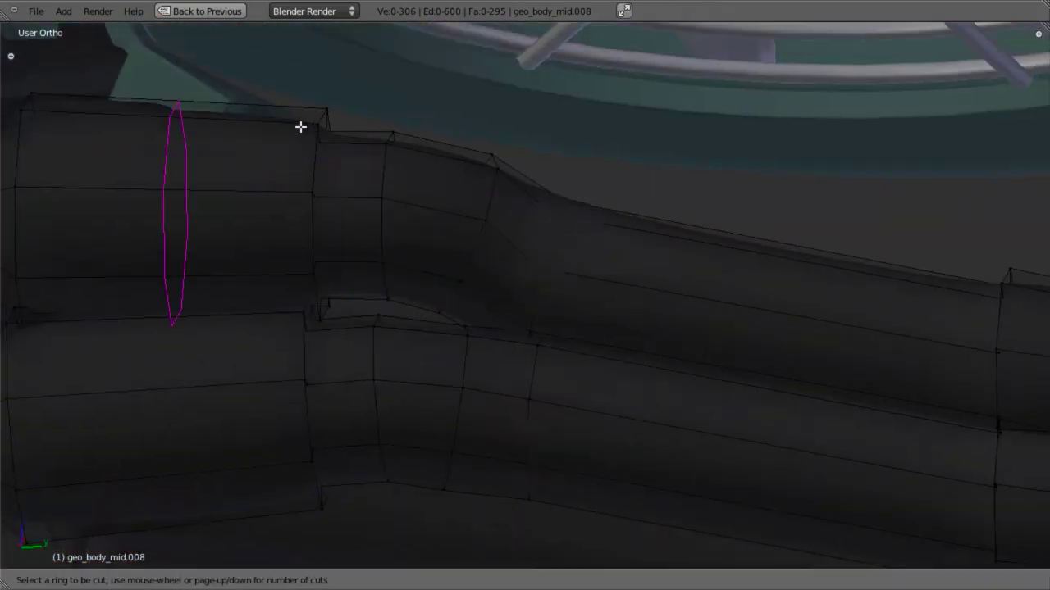
left_click(300, 127)
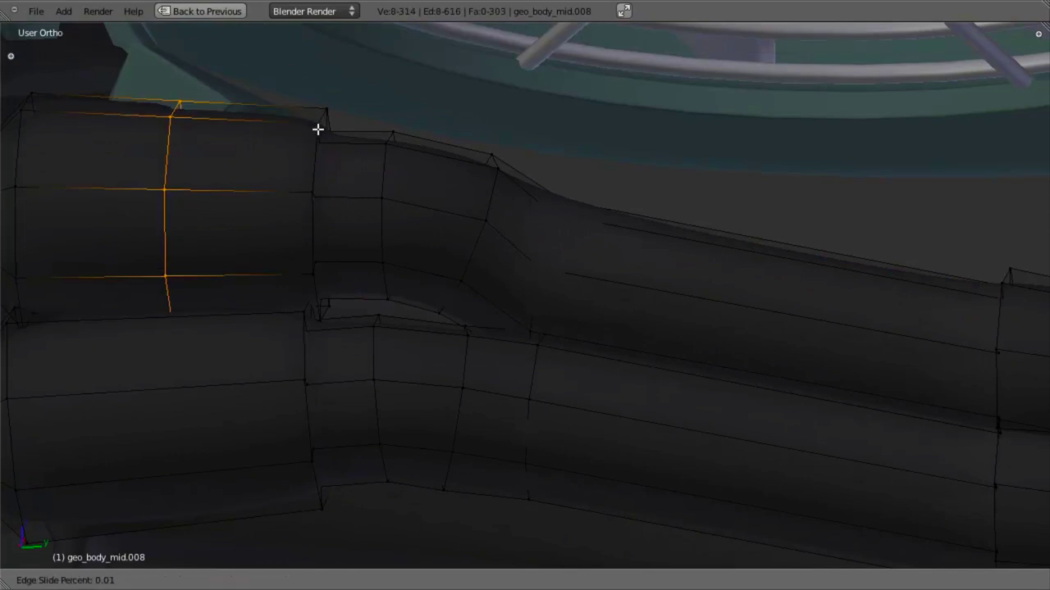
left_click(441, 141)
key("ctrl+r")
left_click(288, 386)
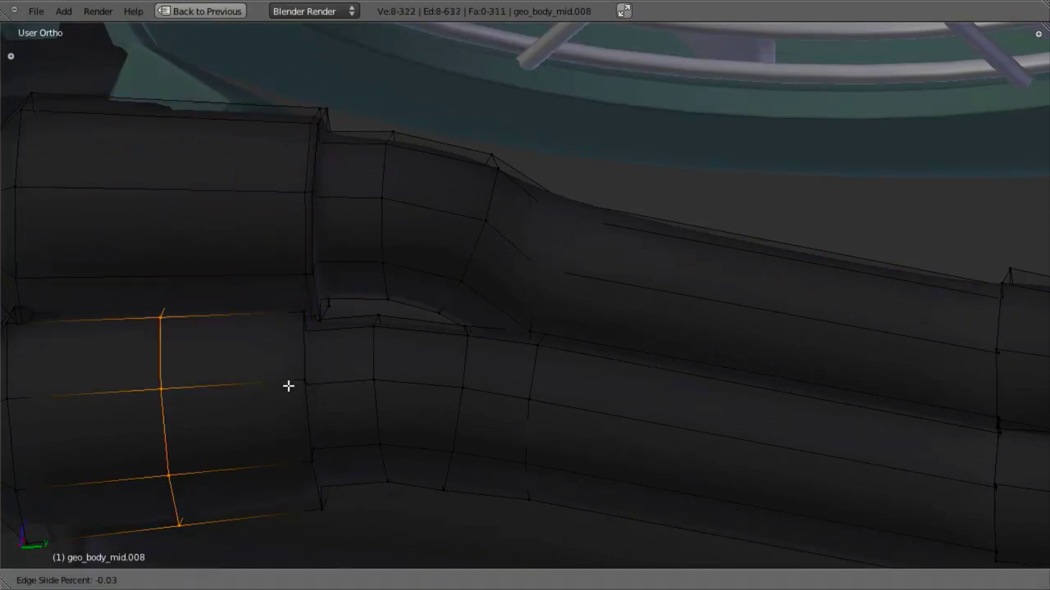
left_click(397, 389)
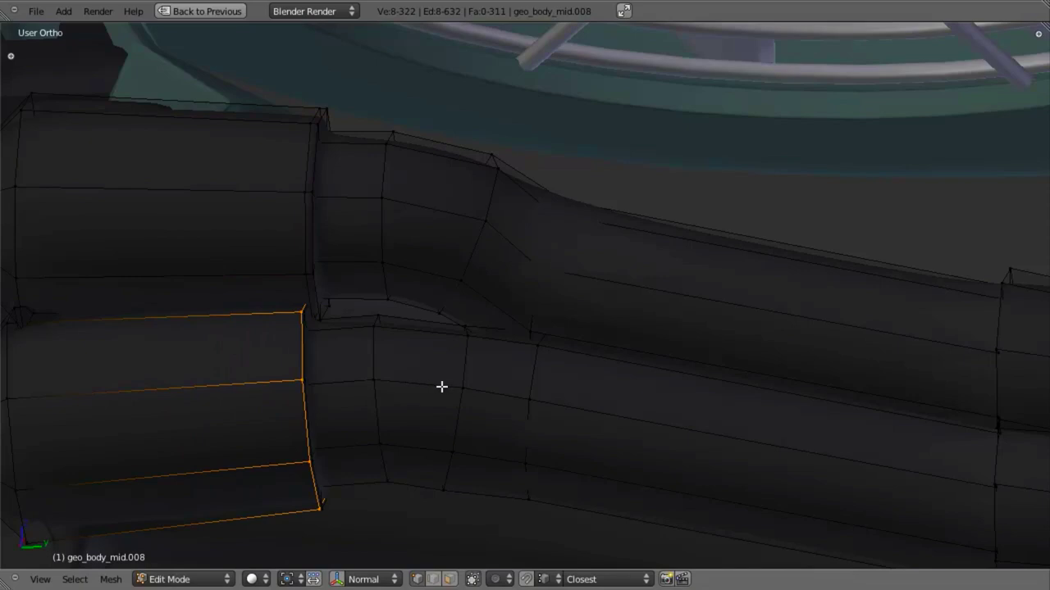
Add two edge loops to the lower narrow pipe, one just behind its bend and one just before the first ring.
middle_click_drag(441, 386, 431, 287)
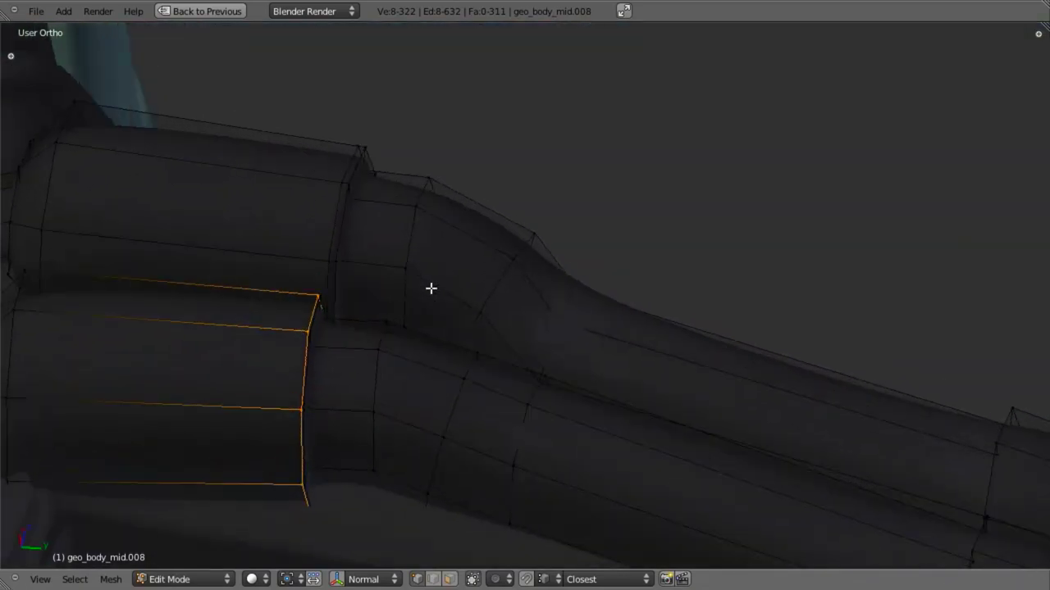
key("ctrl+r")
left_click(483, 388)
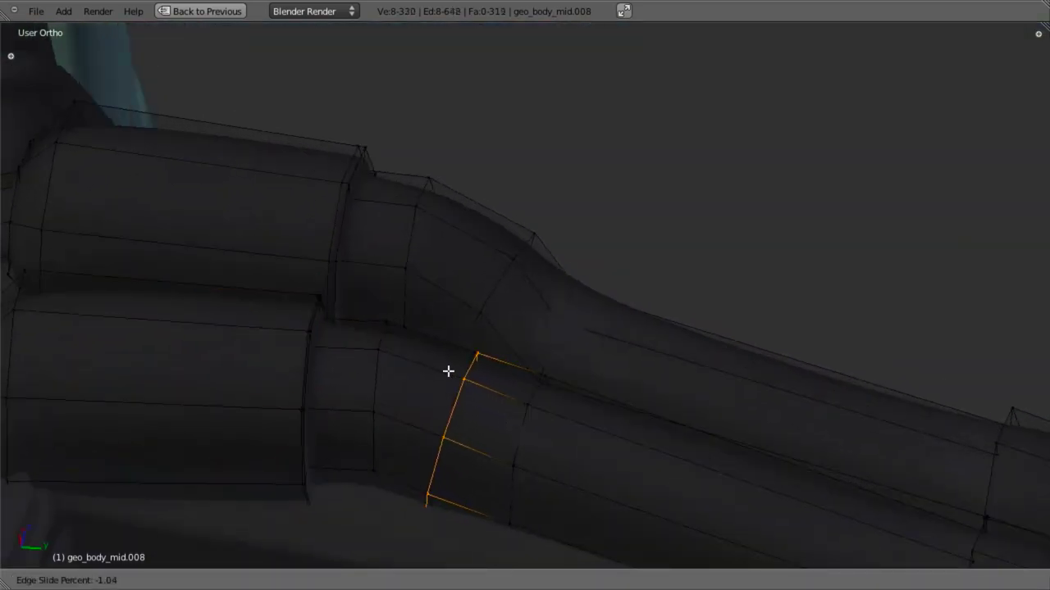
left_click(452, 374)
key("ctrl+r")
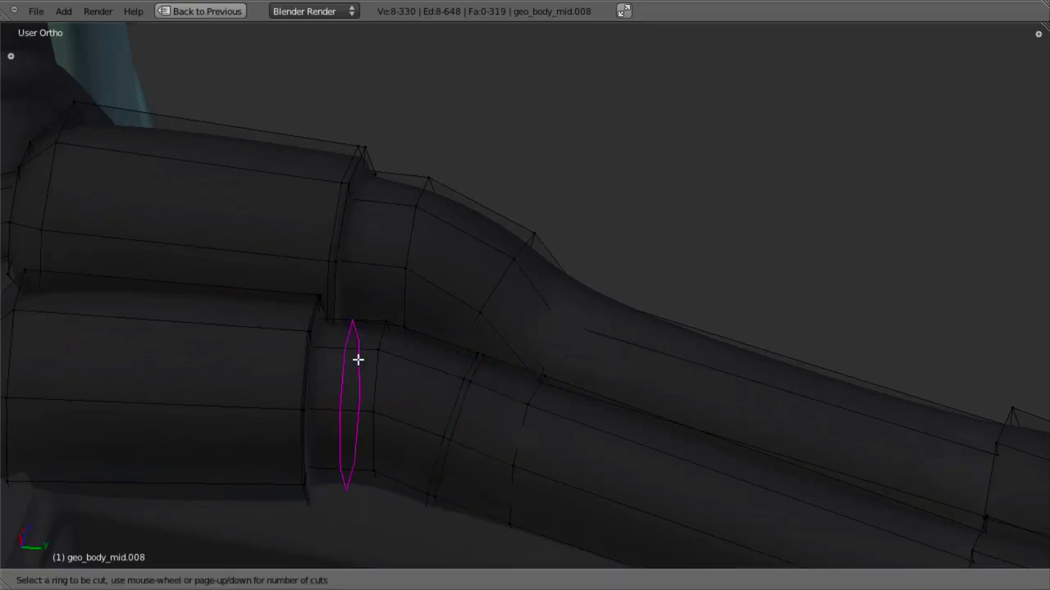
left_click(357, 360)
left_click(419, 179)
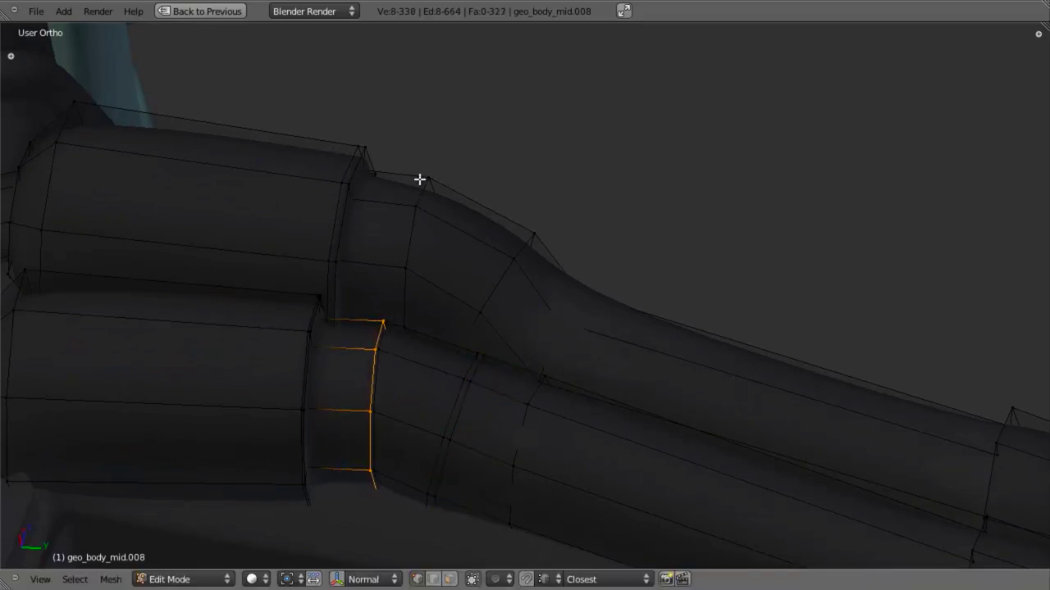
Add two supporting edge loops to the upper narrow pipe, one at each end of the short bend section.
key("ctrl+r")
left_click(406, 207)
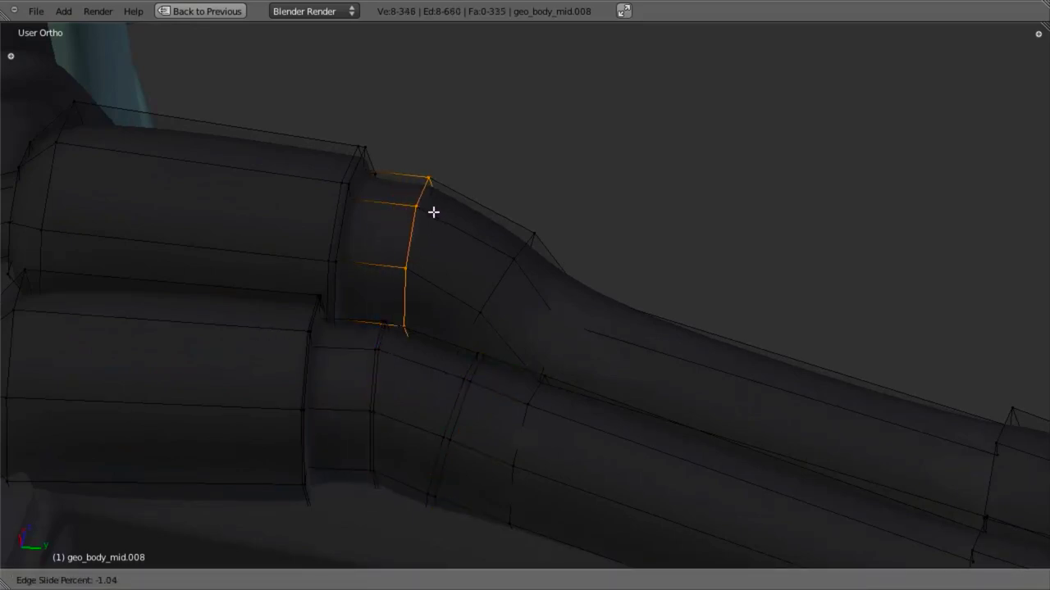
left_click(429, 208)
key("ctrl+r")
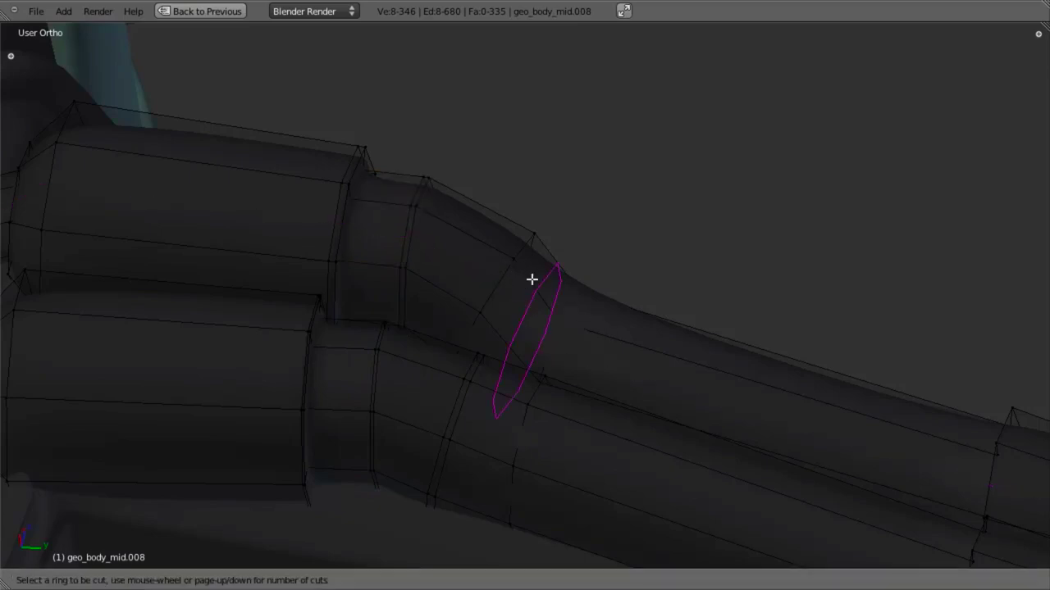
left_click(531, 279)
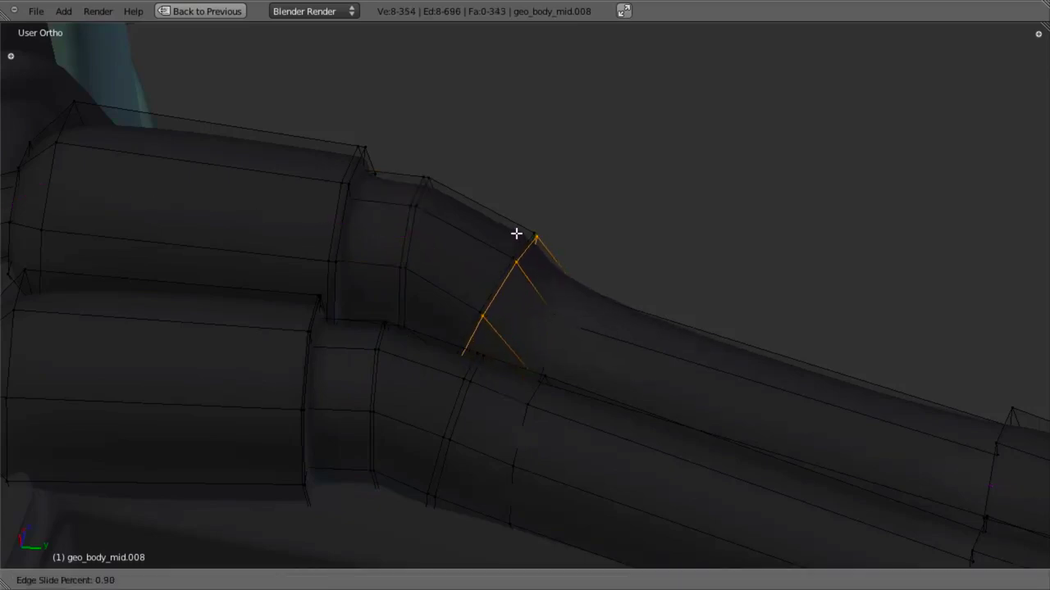
left_click(516, 233)
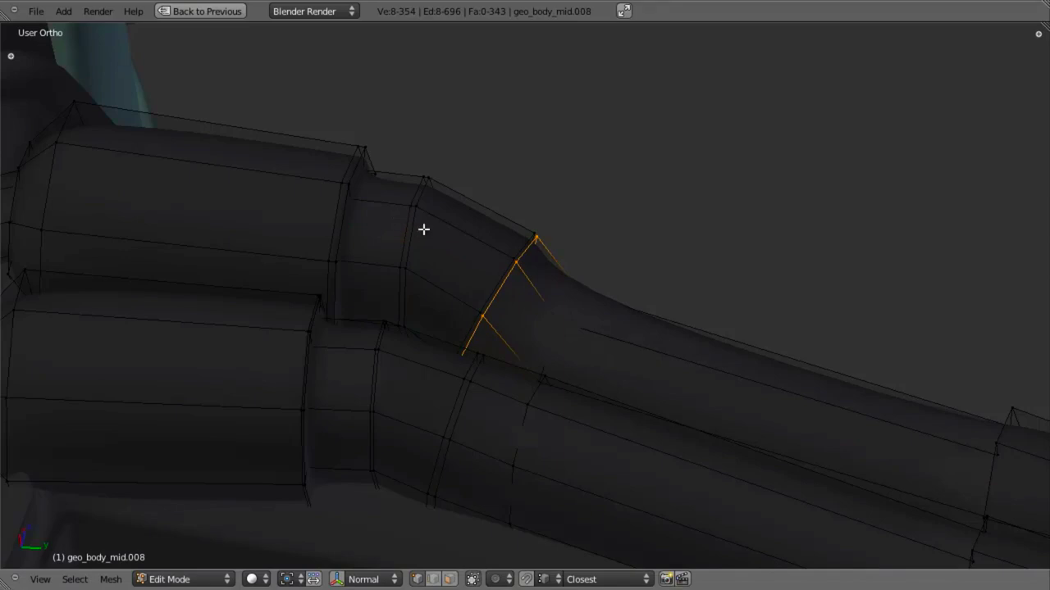
Extrude the ring of faces between the upper pipe's two new loops in place and shrink it inward along the normals.
right_click(423, 228, "alt")
right_click(504, 279, "alt+shift")
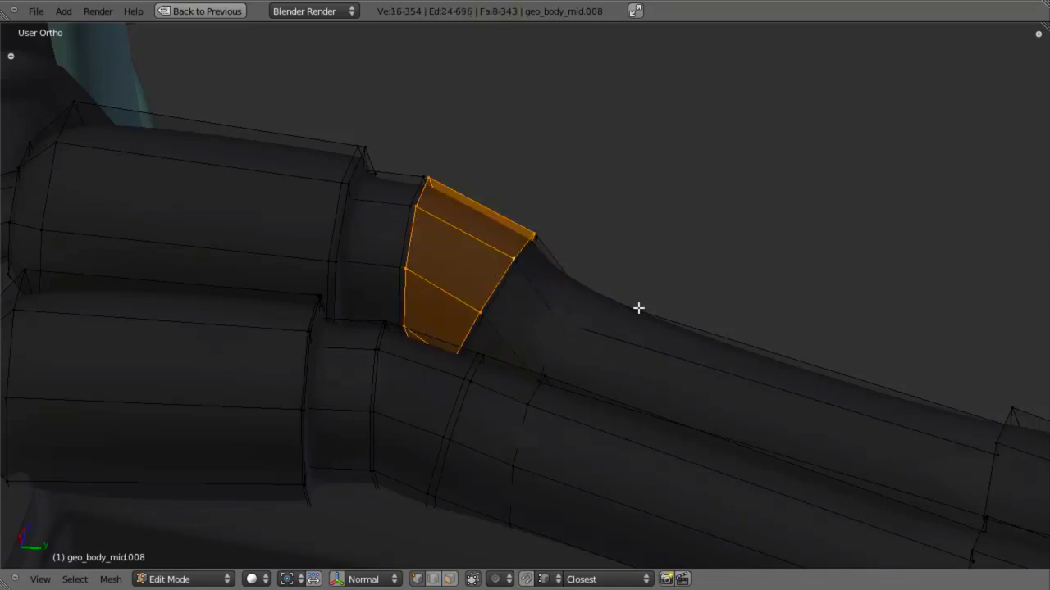
key("e")
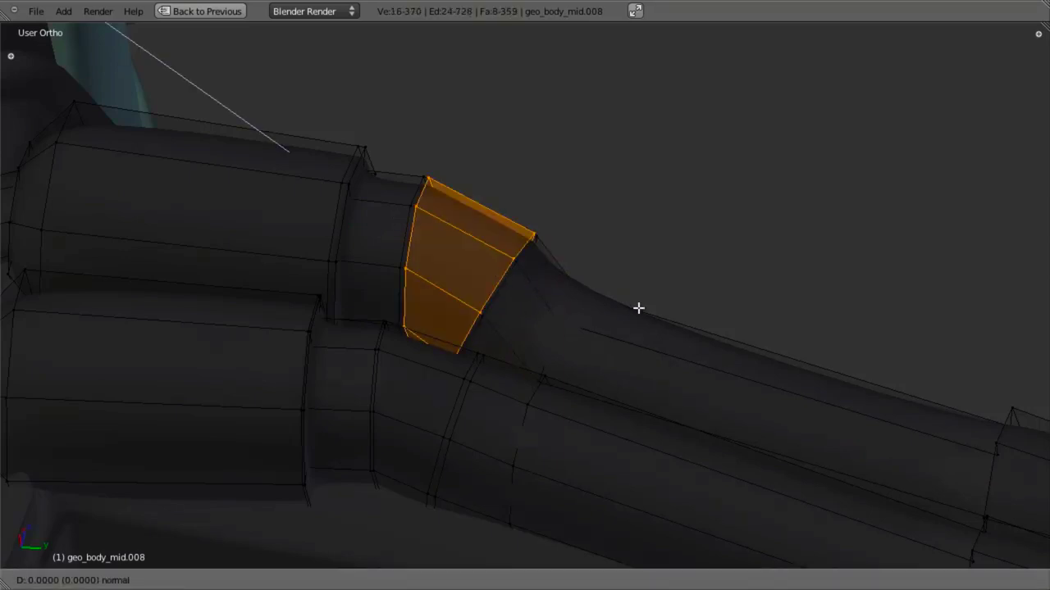
right_click(620, 299)
key("g")
right_click(471, 334)
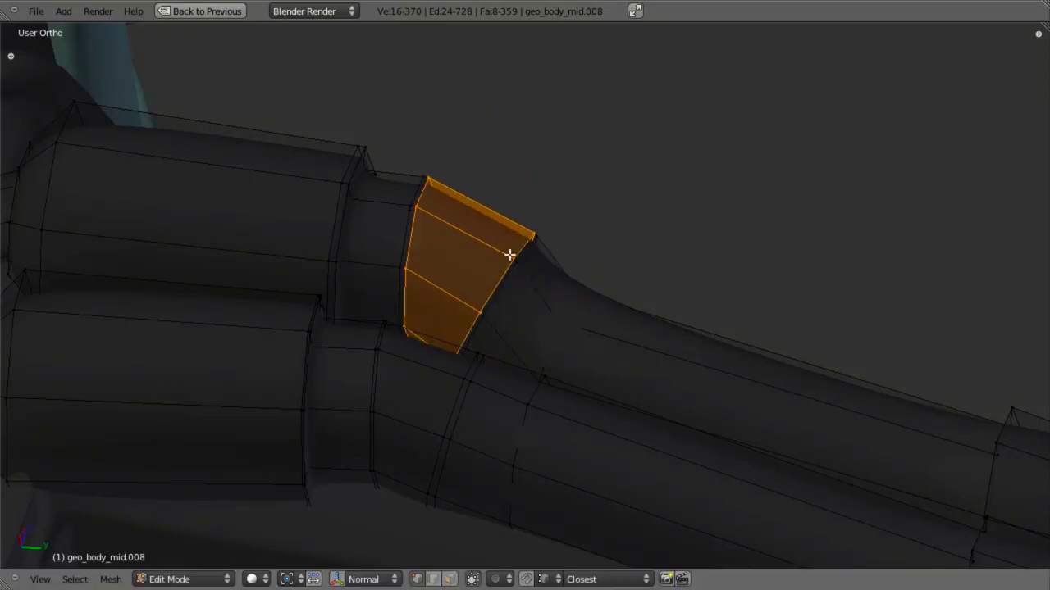
key("alt+s")
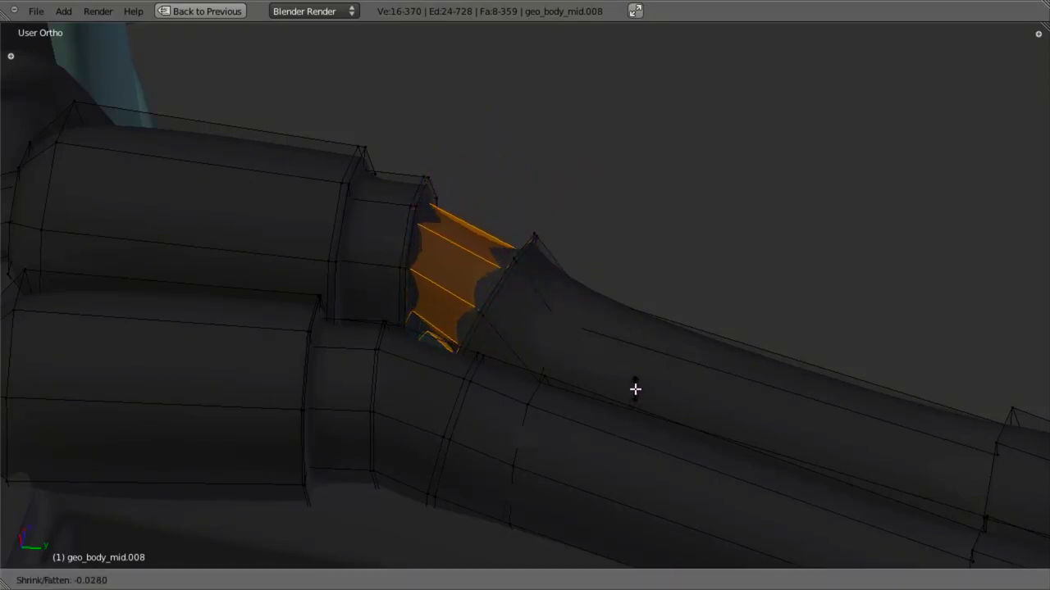
left_click(637, 392)
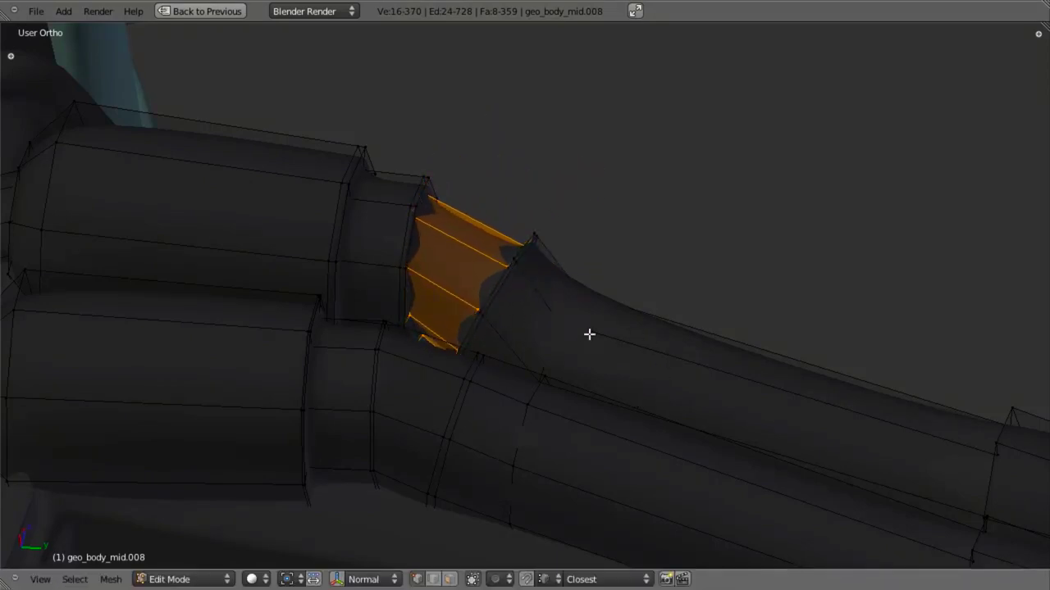
Extrude the recessed face ring of the upper pipe once more in place and shrink it slightly inward.
scroll(588, 333, "up", 2)
key("e")
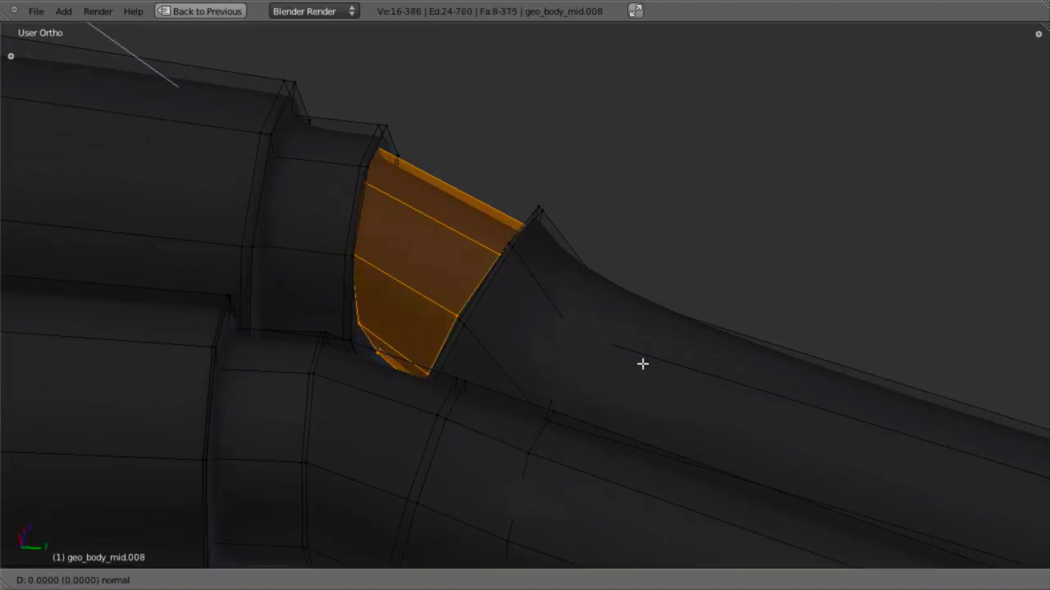
left_click(642, 363)
key("alt+s")
left_click(642, 344)
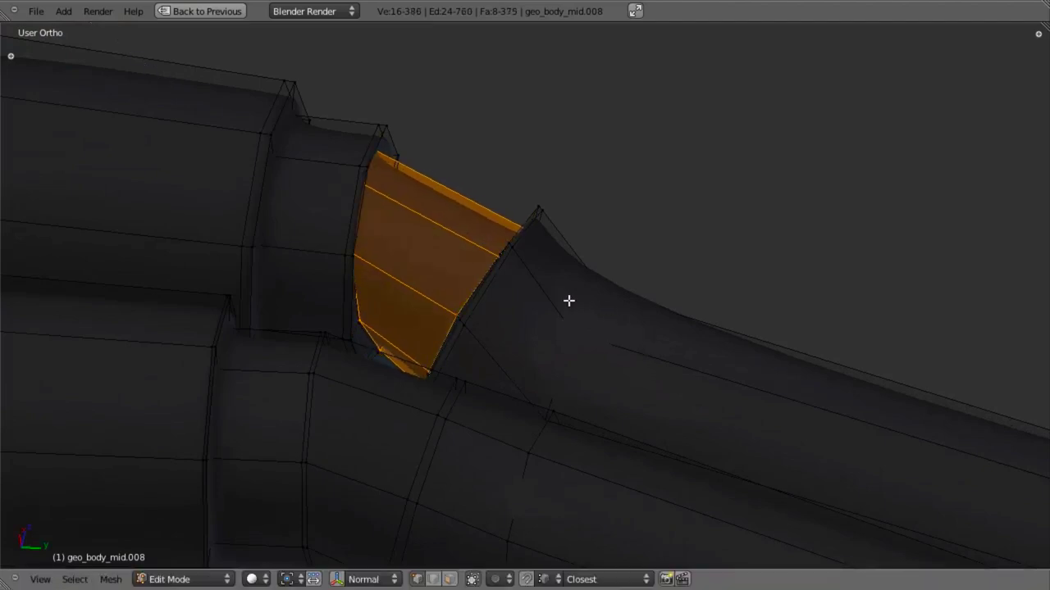
middle_click_drag(568, 301, 488, 303)
key("Tab")
key("Tab")
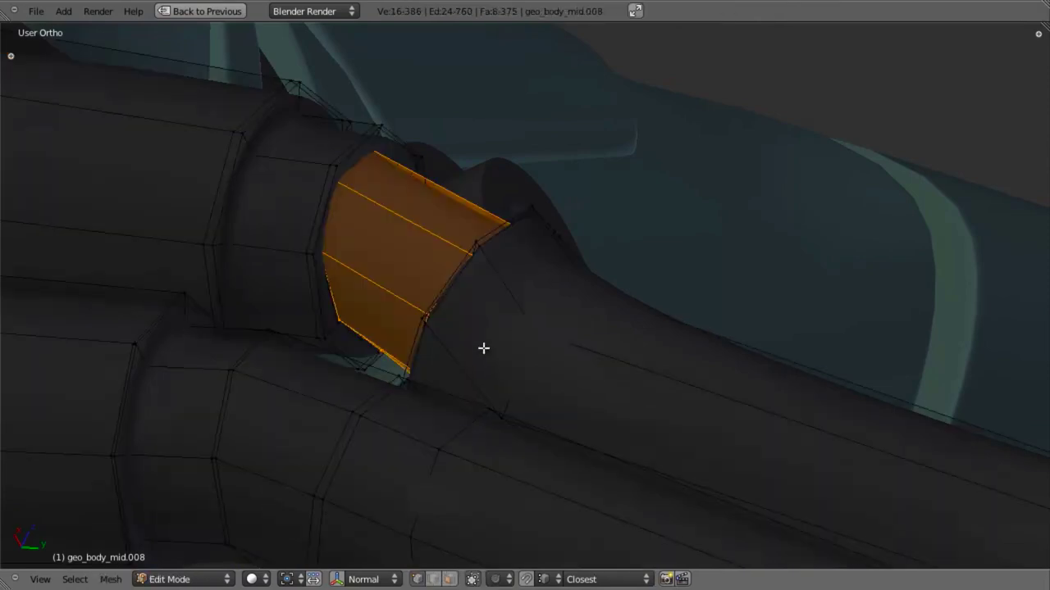
middle_click_drag(484, 348, 511, 352)
key("ctrl+r")
scroll(412, 220, "up", 3)
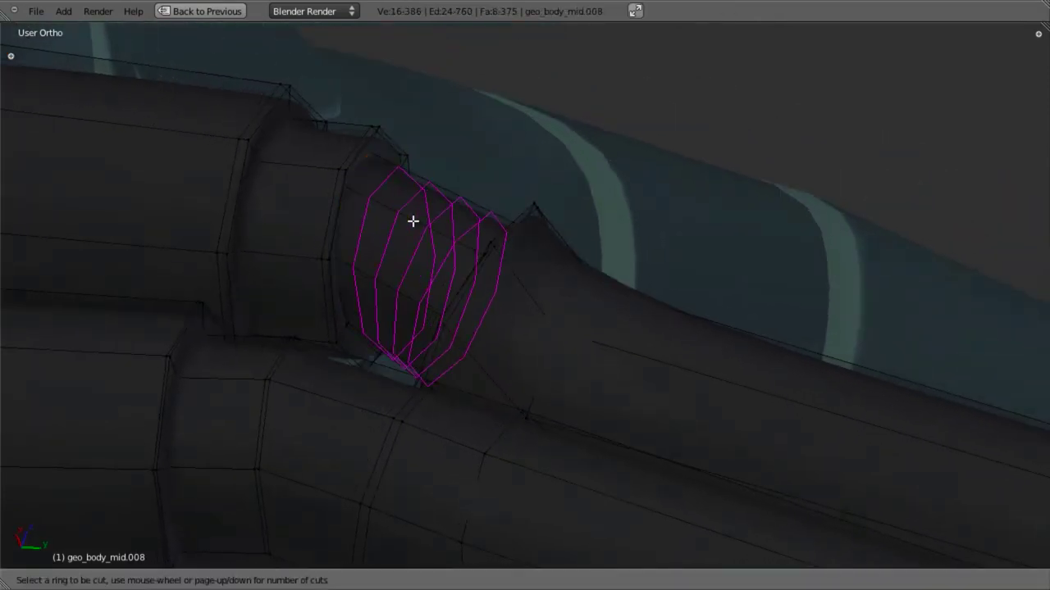
scroll(412, 221, "up", 2)
scroll(413, 221, "up", 2)
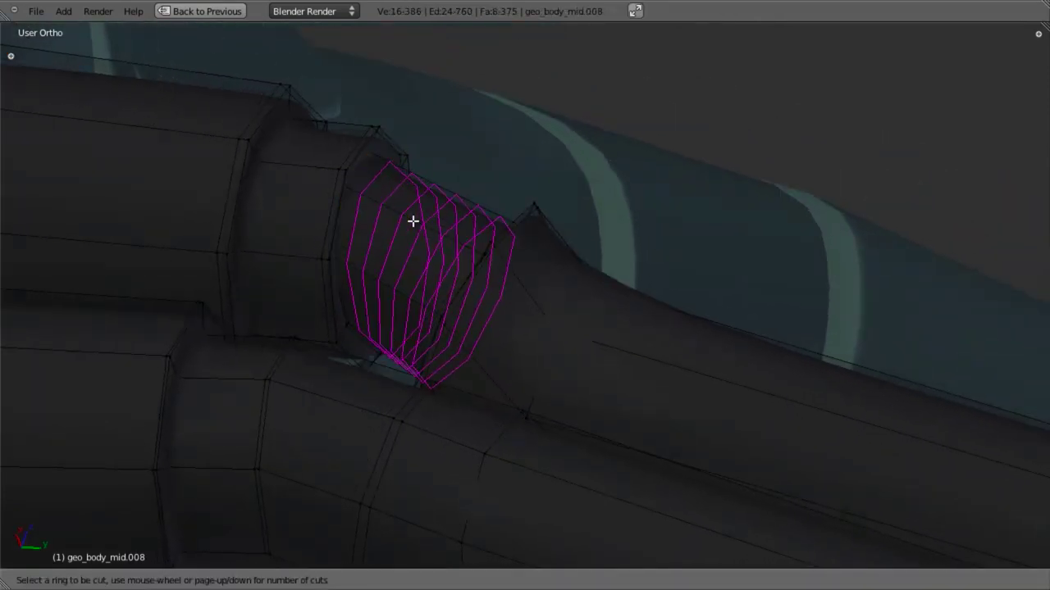
left_click(412, 225)
middle_click_drag(451, 303, 480, 300)
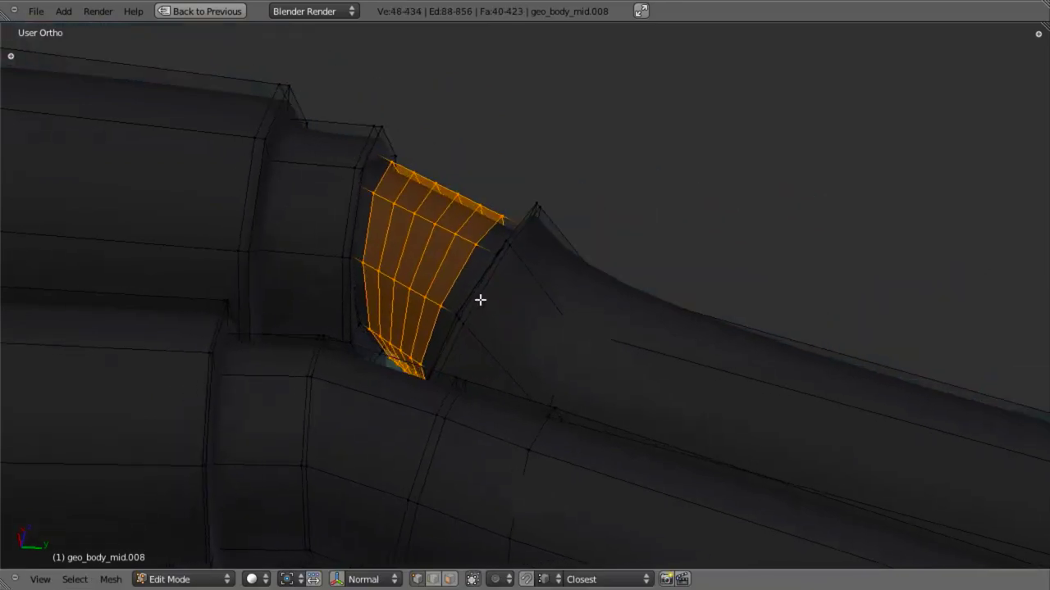
key("a")
right_click(382, 233, "alt")
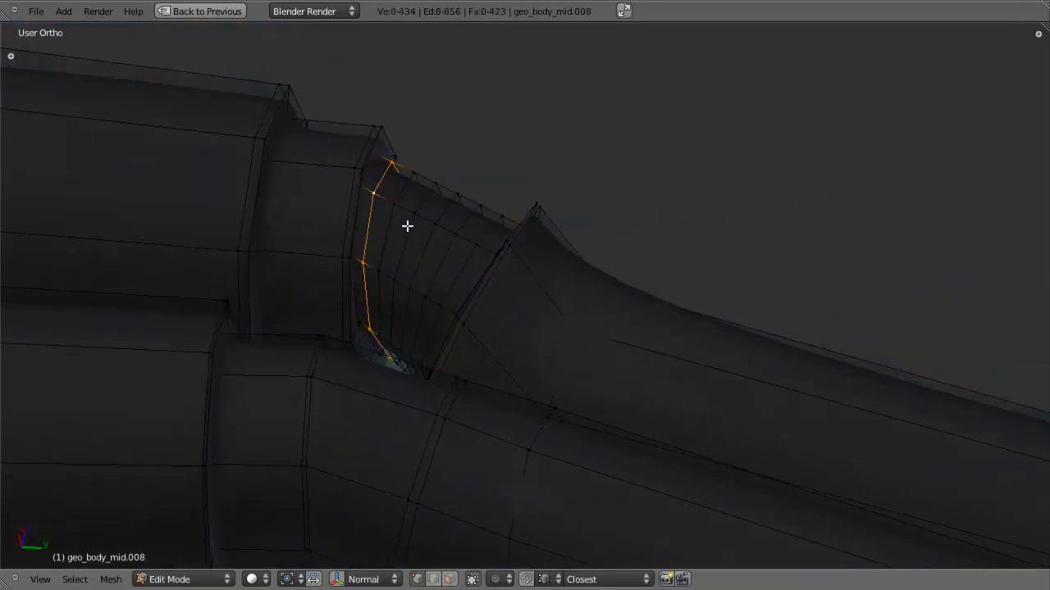
right_click(410, 229, "alt+shift")
right_click(448, 243, "alt+shift")
key("KP_Divide")
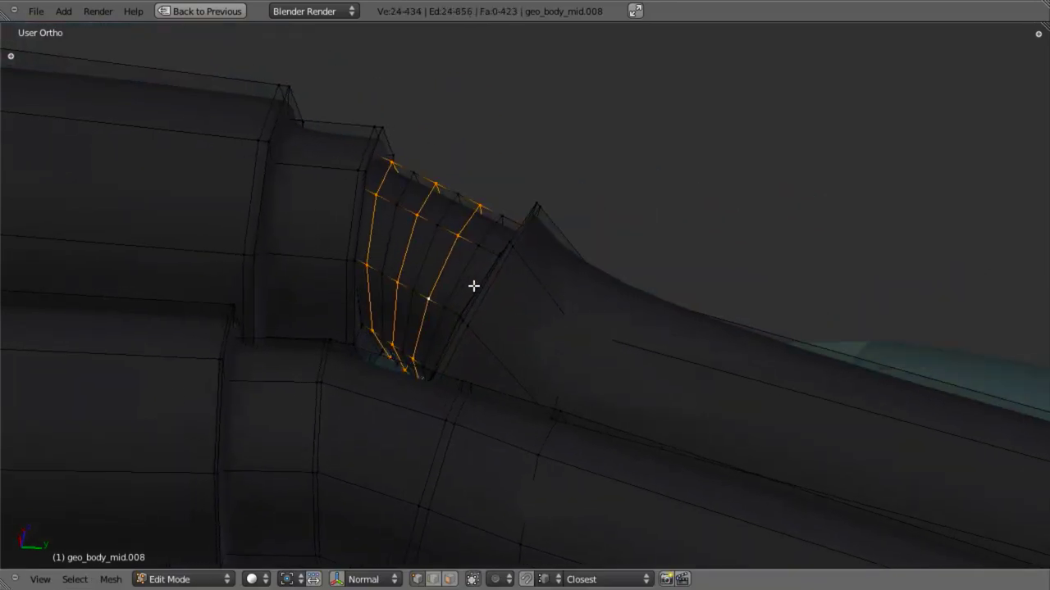
key("ctrl+z")
key("ctrl+z")
key("ctrl+z")
key("ctrl+z")
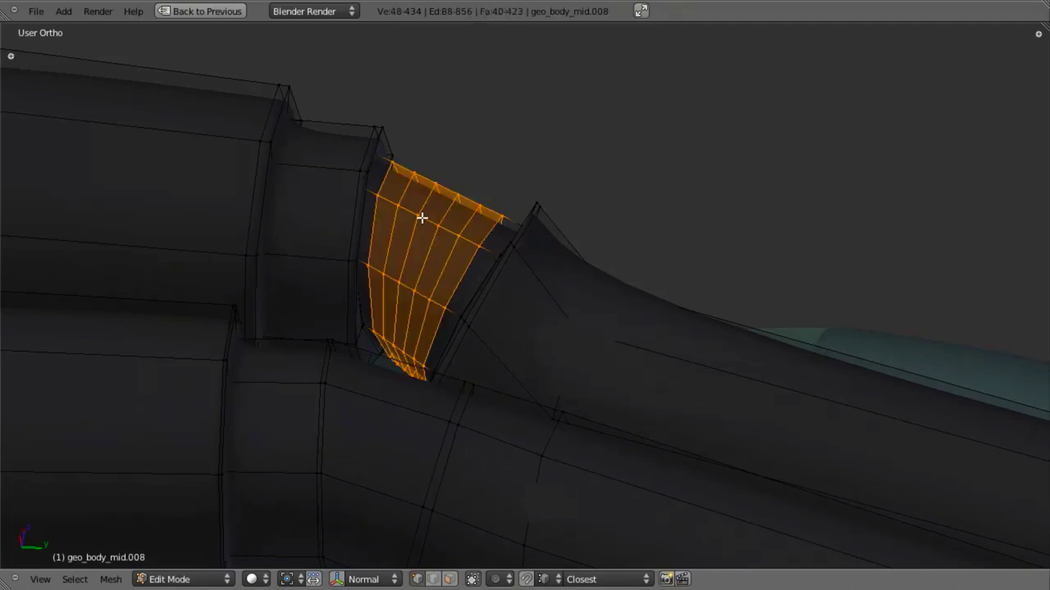
key("ctrl+z")
Cut seven evenly spaced edge loops across the recessed section of the upper pipe, without sliding them.
key("ctrl+r")
scroll(425, 217, "up", 3)
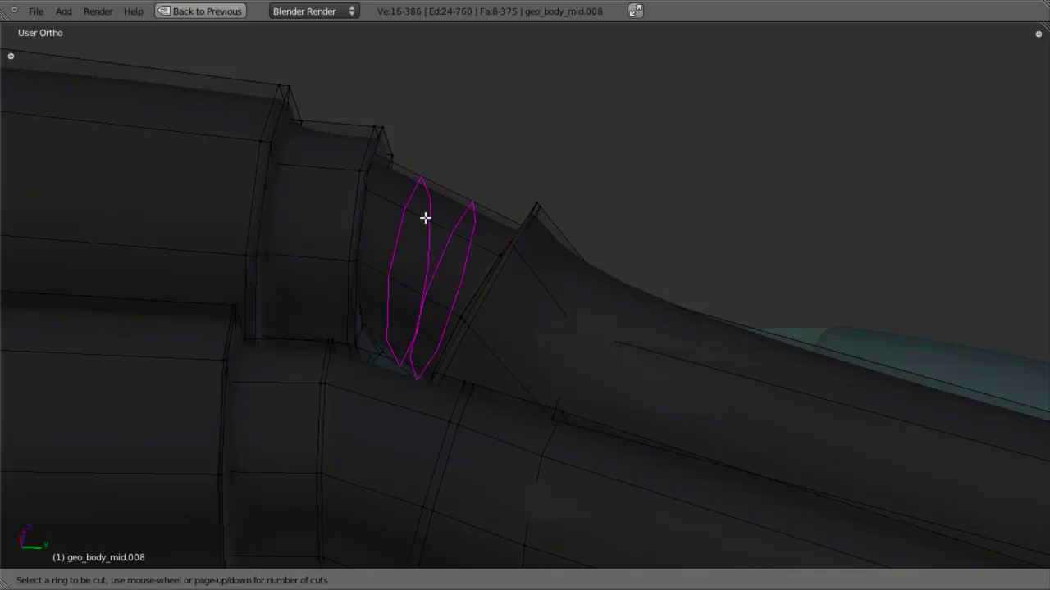
scroll(425, 217, "up", 1)
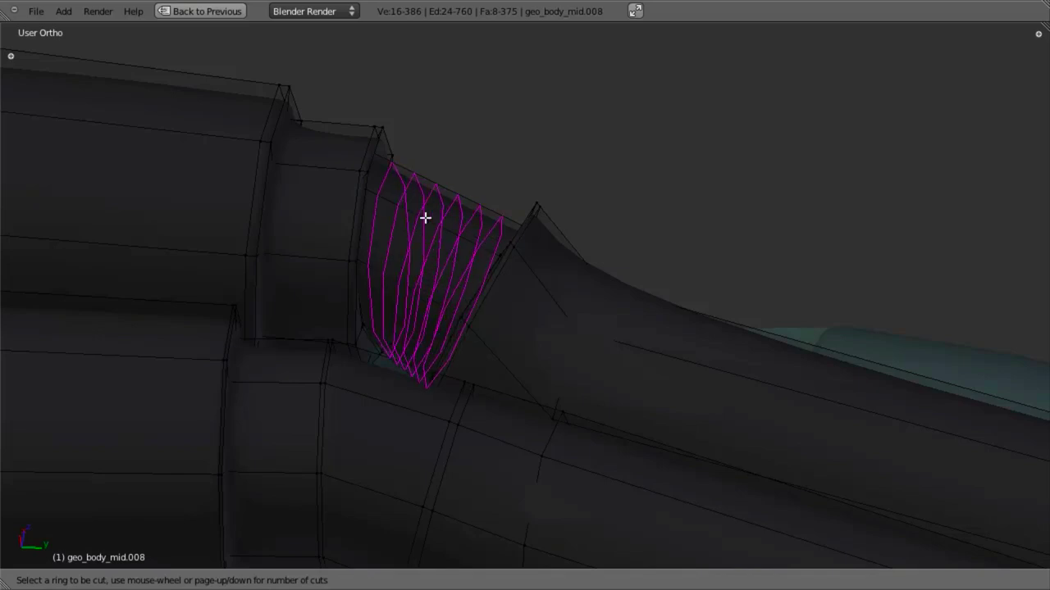
left_click(425, 217)
right_click(425, 217)
Select every other new loop, four in all, and fatten them outward to form ridges on the recessed section.
key("a")
right_click(375, 218, "alt")
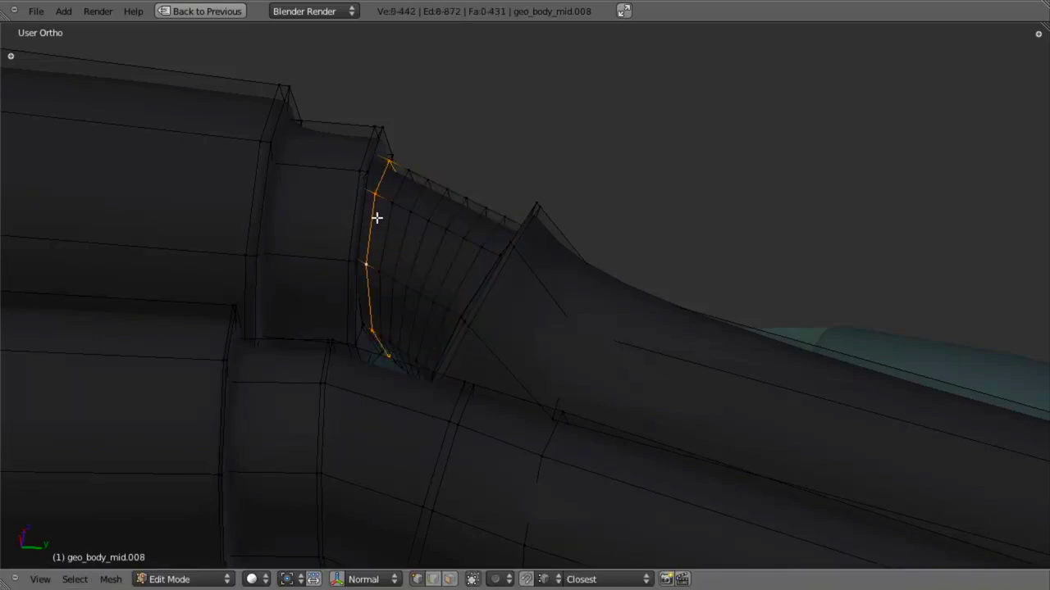
right_click(405, 227, "alt+shift")
right_click(441, 250, "alt+shift")
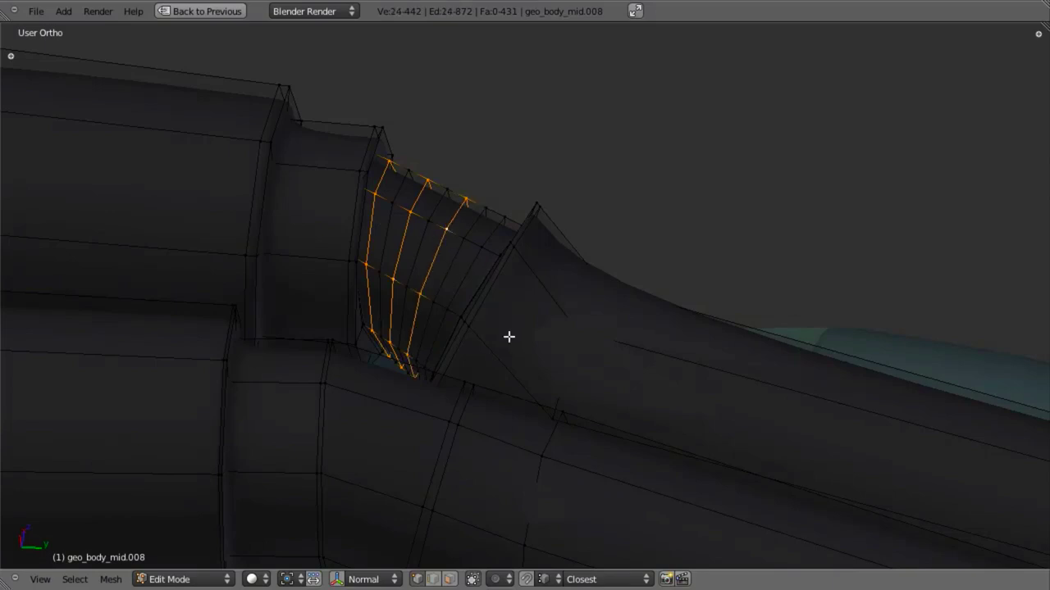
right_click(474, 308, "alt+shift")
middle_click_drag(478, 307, 628, 352)
key("alt+s")
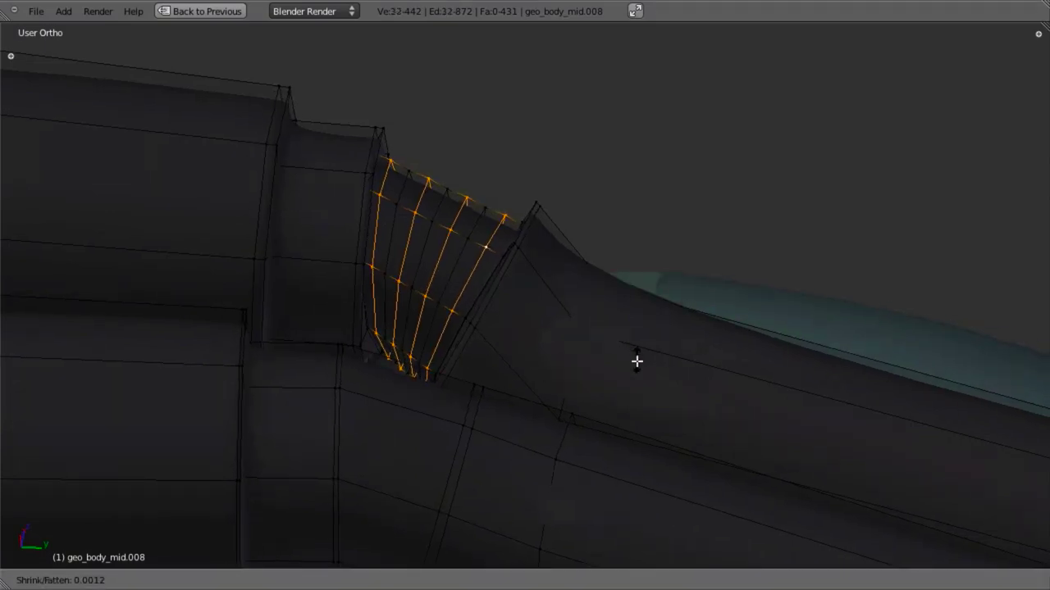
left_click(638, 410)
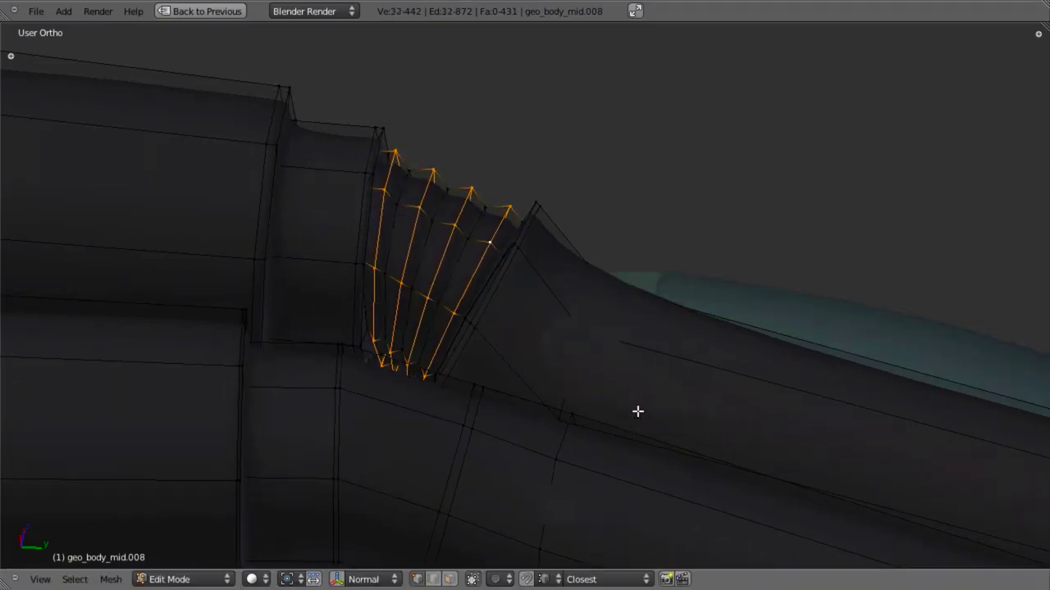
Select the upper pipe's edge loop just beyond the ridged section and move it about 0.04 along global X.
key("Tab")
scroll(516, 365, "down", 4)
scroll(515, 361, "down", 3)
mouse_move(507, 300)
middle_mouse_down()
mouse_move(455, 423)
mouse_move(503, 294)
mouse_move(526, 289)
middle_mouse_up()
scroll(525, 290, "up", 4)
key("Tab")
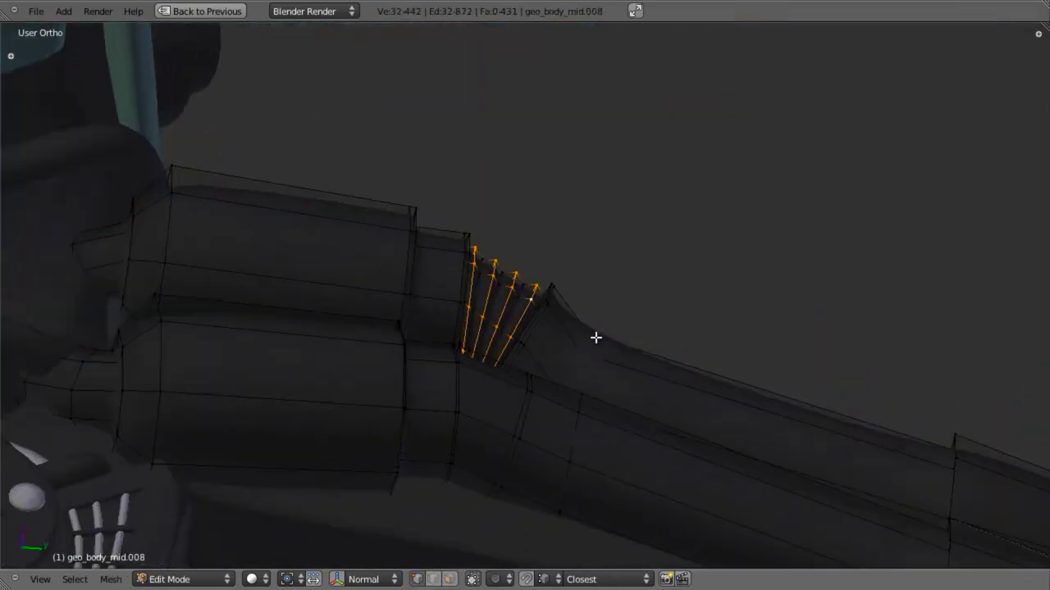
scroll(603, 361, "up", 2)
key("a")
key("z")
right_click(600, 407, "alt")
key("z")
scroll(537, 196, "down", 2)
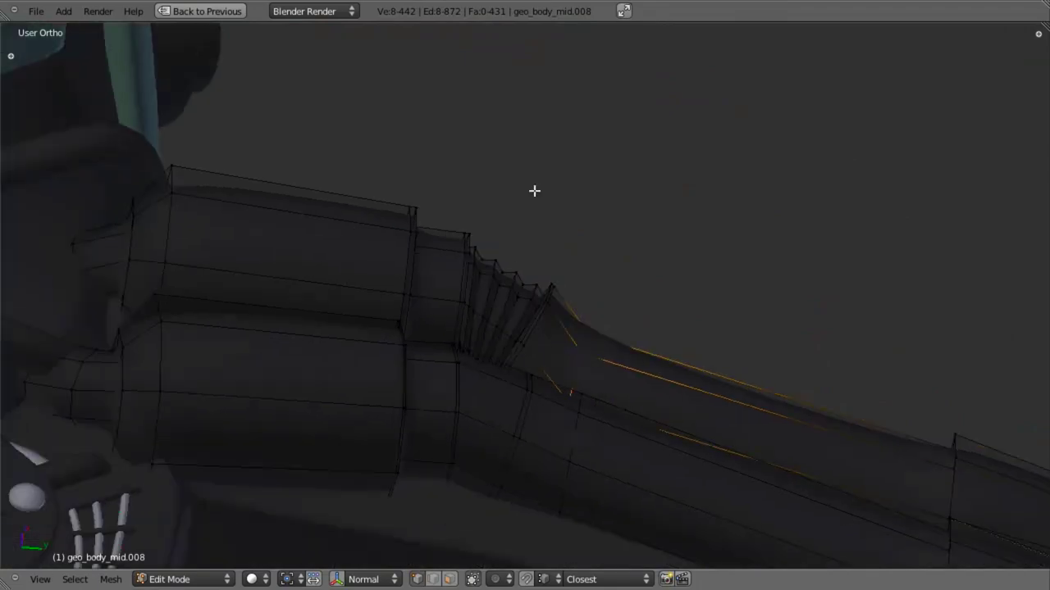
mouse_move(533, 191)
middle_mouse_down()
mouse_move(484, 339)
mouse_move(589, 297)
mouse_move(484, 436)
mouse_move(508, 353)
mouse_move(480, 413)
mouse_move(506, 386)
middle_mouse_up()
key("g")
key("x")
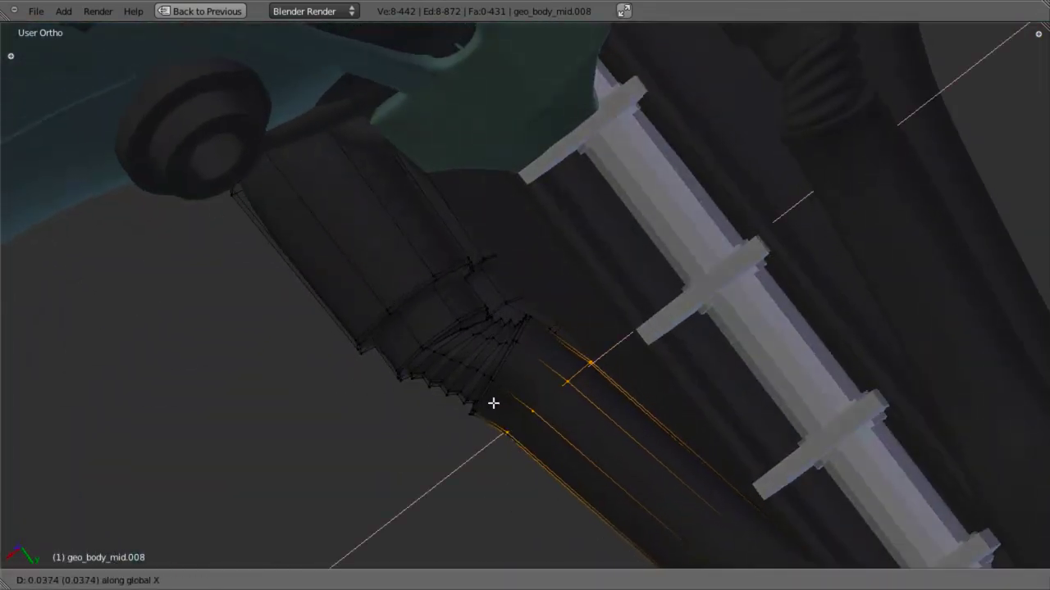
left_click(490, 404)
Move the same upper pipe loop about 0.01 in Y and 0.02 in Z in the right side view.
key("KP_3")
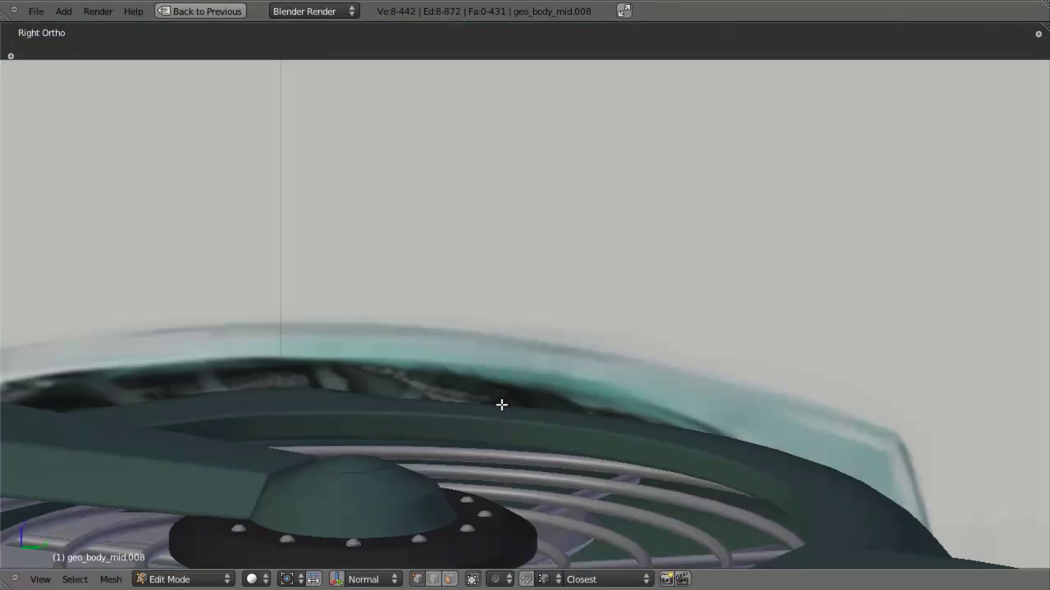
scroll(510, 406, "down", 3)
middle_click_drag(473, 400, 389, 64, "shift")
middle_click_drag(677, 293, 689, 122, "shift")
scroll(529, 94, "up", 4)
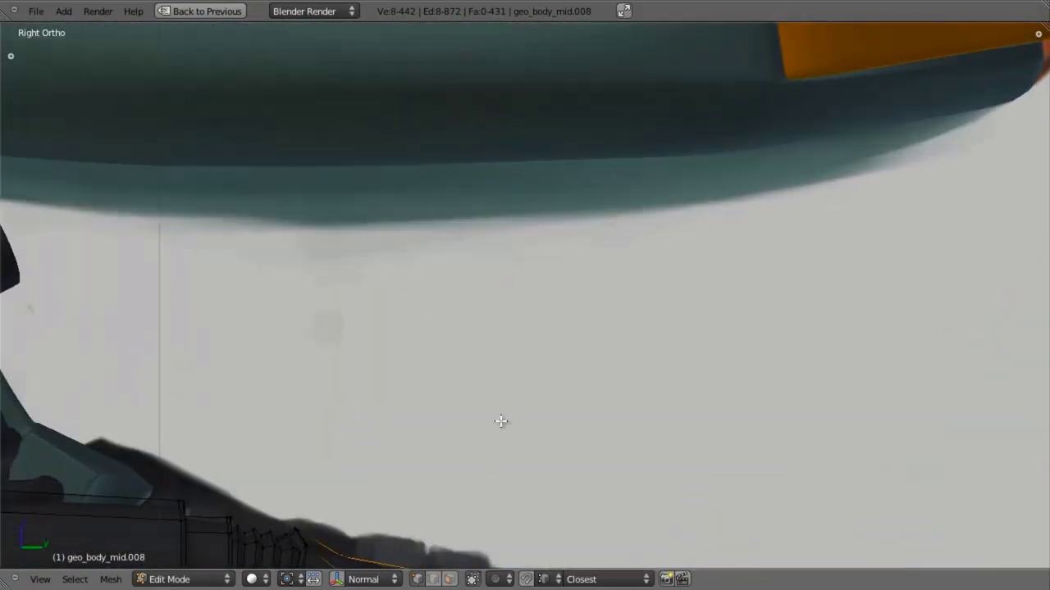
middle_click_drag(484, 349, 592, 64, "shift")
key("g")
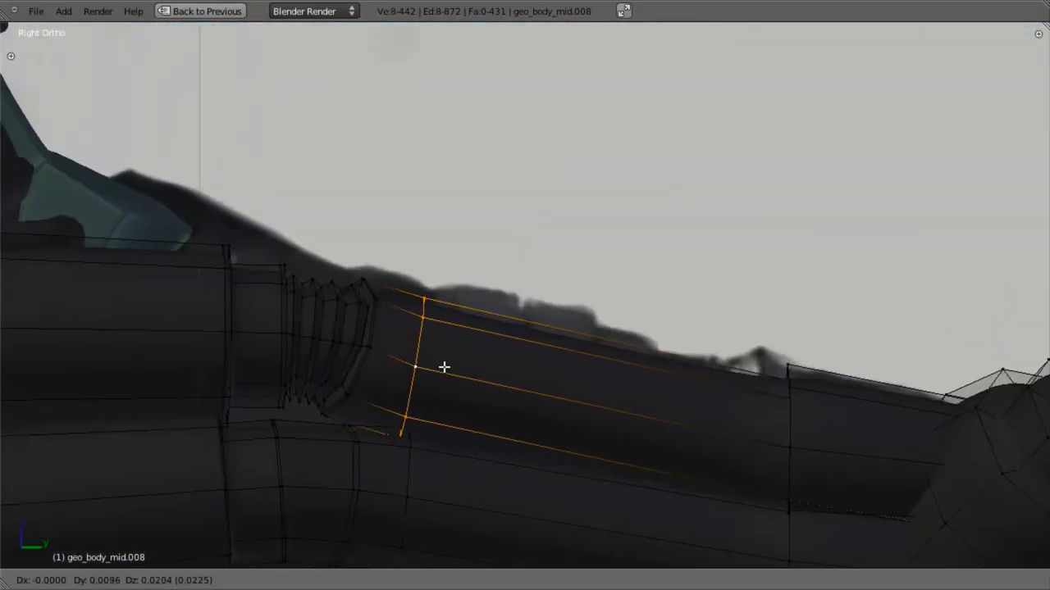
left_click(444, 367)
Reposition the lower pipe's edge loop just beyond its bend slightly in the right side view.
key("Tab")
scroll(461, 387, "down", 3)
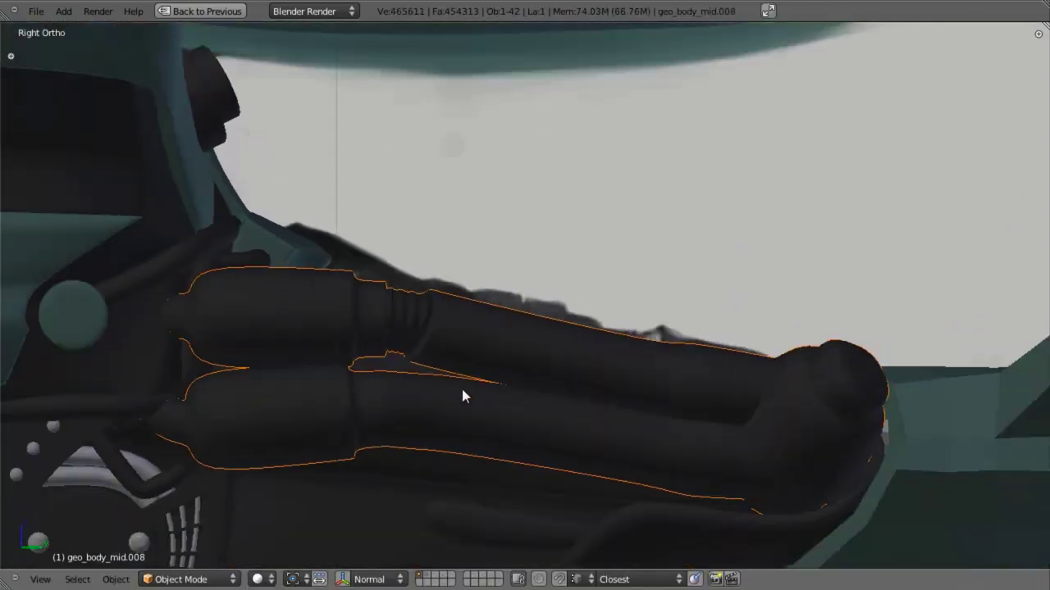
middle_click_drag(461, 387, 536, 335, "shift")
scroll(537, 342, "up", 2)
key("Tab")
key("a")
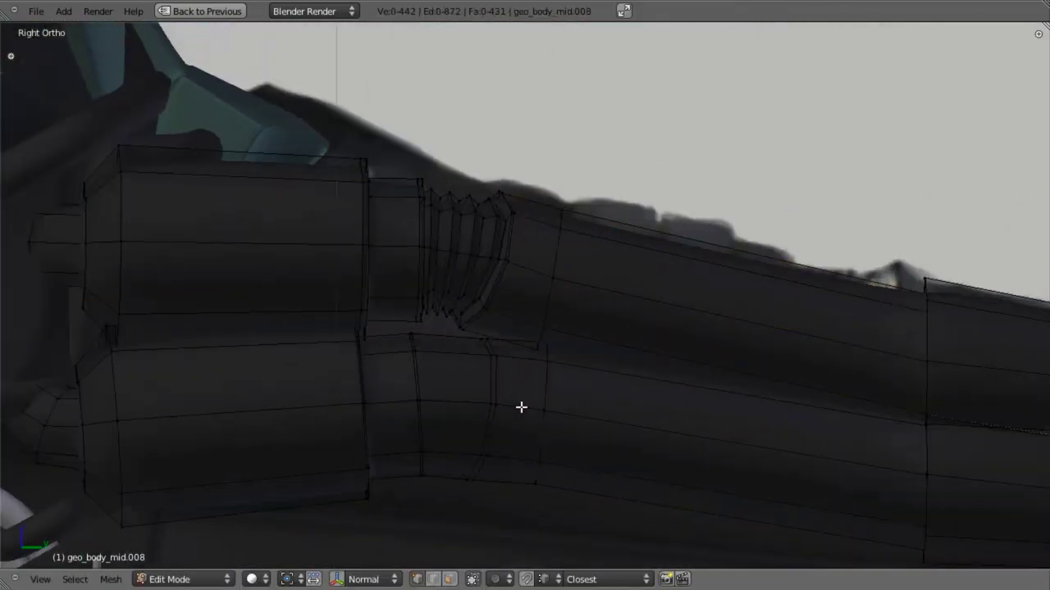
right_click(545, 392, "alt")
key("g")
left_click(541, 399)
Shift the lower pipe's loop beyond the bend along global X and deselect the mesh.
middle_click_drag(544, 278, 419, 407)
key("g")
key("x")
left_click(399, 398)
key("a")
key("ctrl+r")
key("Escape")
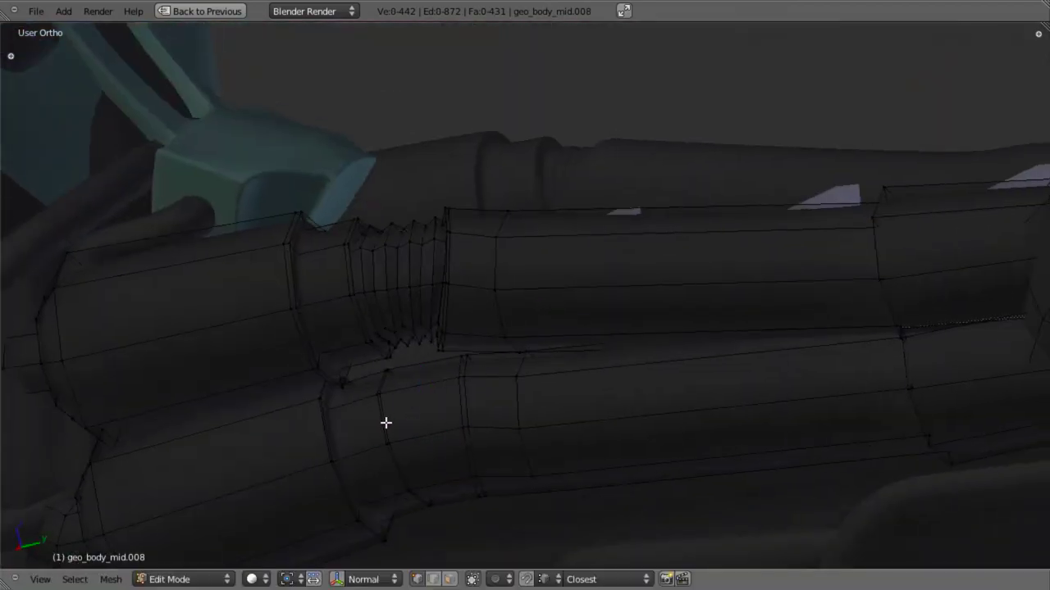
Extrude the band of faces between the lower pipe's two bend loops in place and shrink it inward to form a recess.
right_click(387, 421, "alt")
right_click(460, 398, "alt+shift")
key("e")
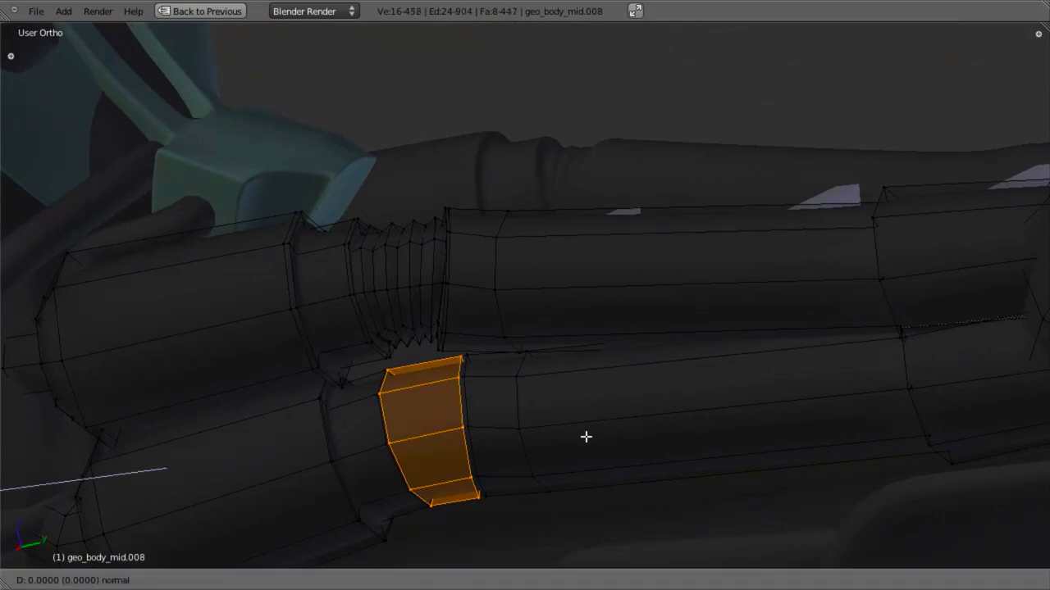
right_click(585, 437)
key("alt+s")
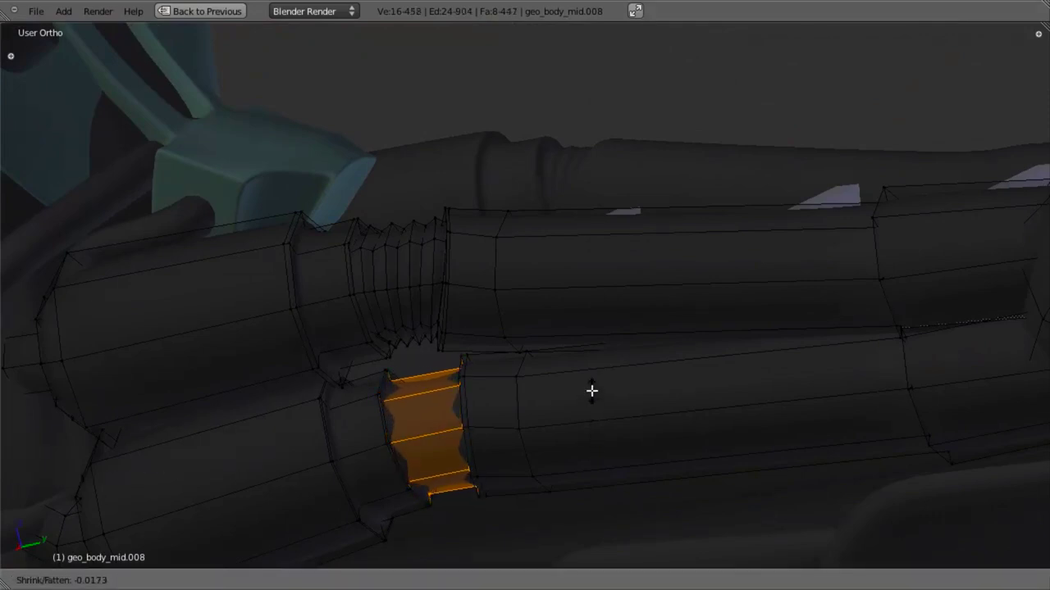
left_click(590, 382)
Extrude the recessed lower pipe band in place again and shrink it slightly further inward.
key("e")
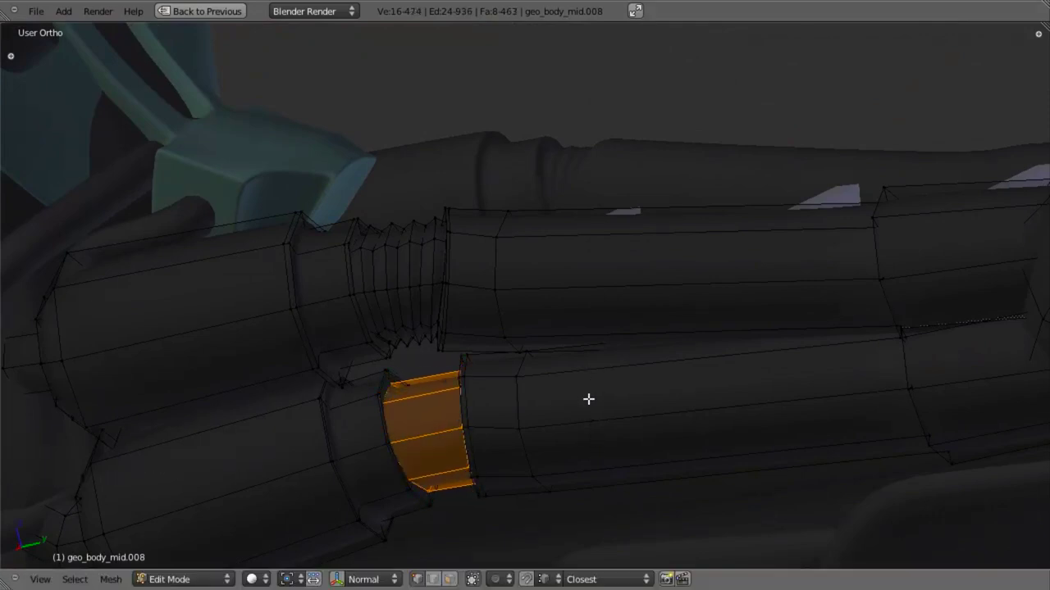
key("alt+s")
left_click(586, 389)
Cut seven evenly spaced edge loops around the lower pipe's recessed band and clear the selection.
middle_click_drag(513, 384, 583, 252, "shift")
scroll(486, 265, "up", 3)
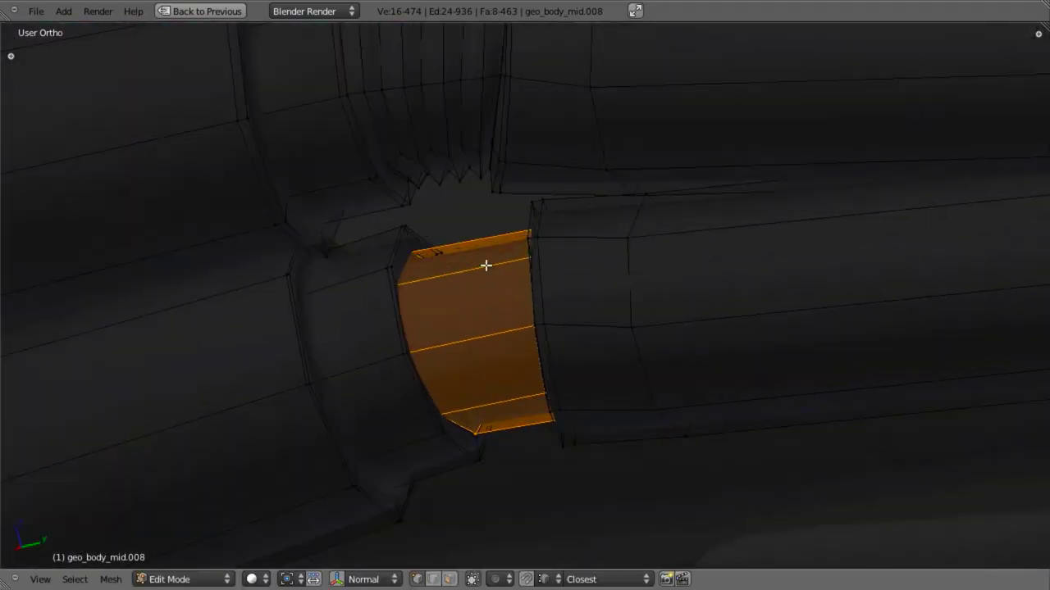
key("a")
key("ctrl+r")
scroll(471, 279, "up", 4)
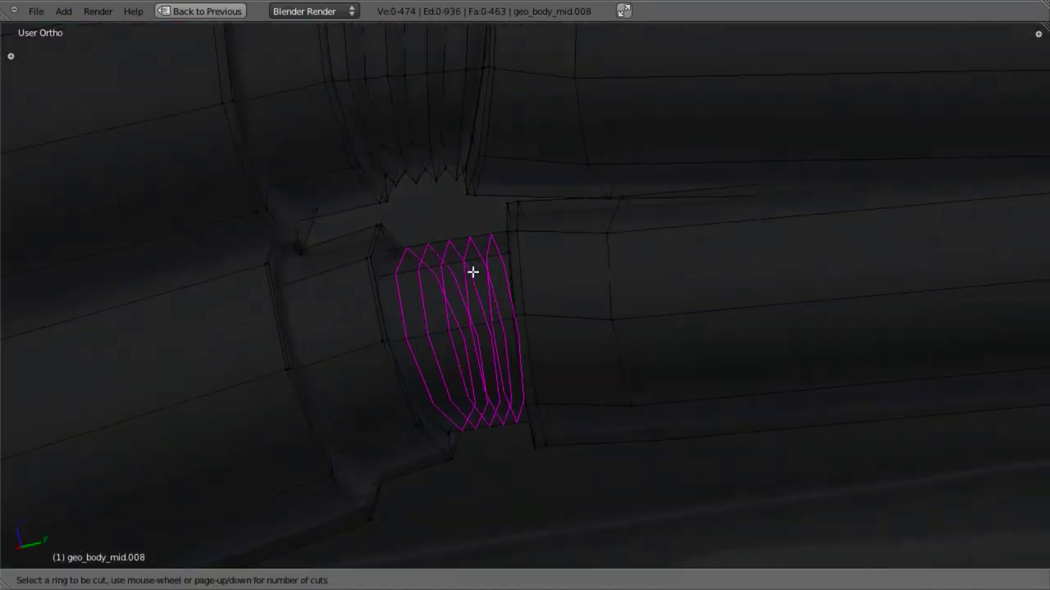
scroll(472, 272, "down", 1)
scroll(472, 272, "up", 1)
scroll(473, 272, "up", 4)
left_click(473, 272)
key("a")
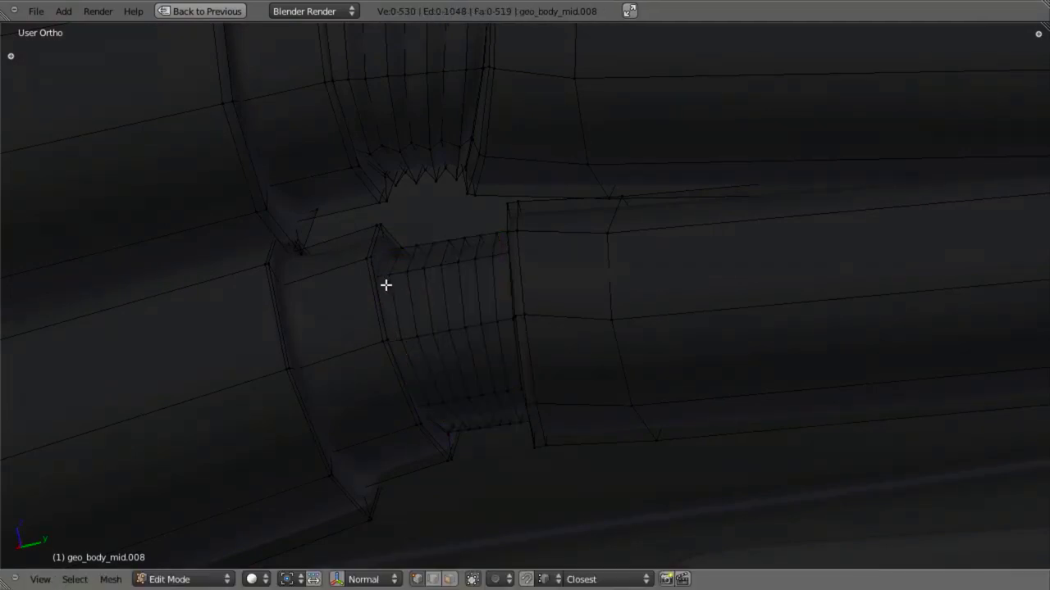
Select four alternate loops on the lower pipe's recessed band and fatten them about 0.0155 outward to form ridges.
right_click(424, 282, "alt+shift")
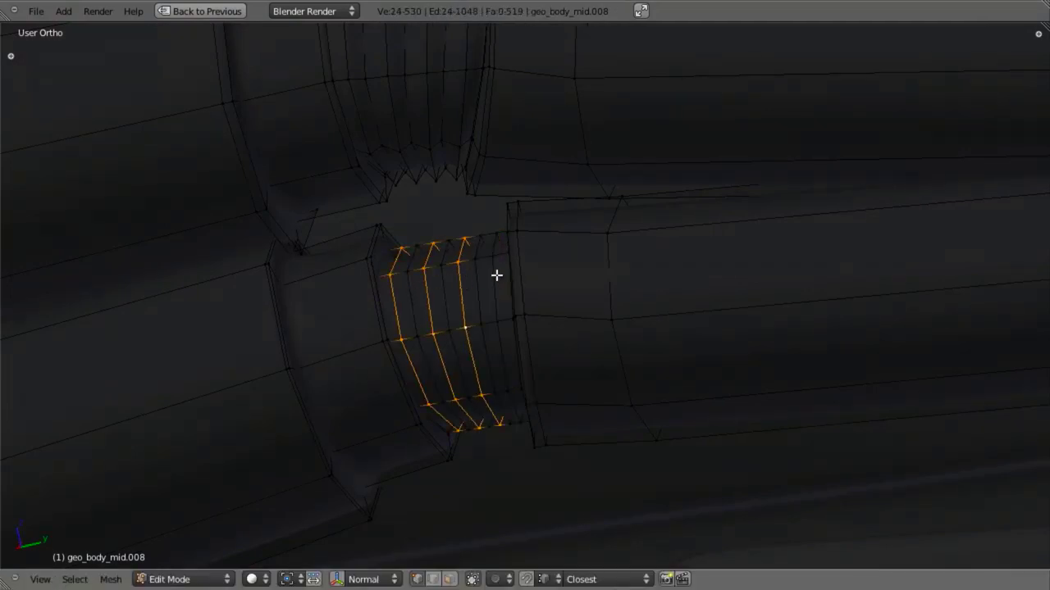
key("alt+s")
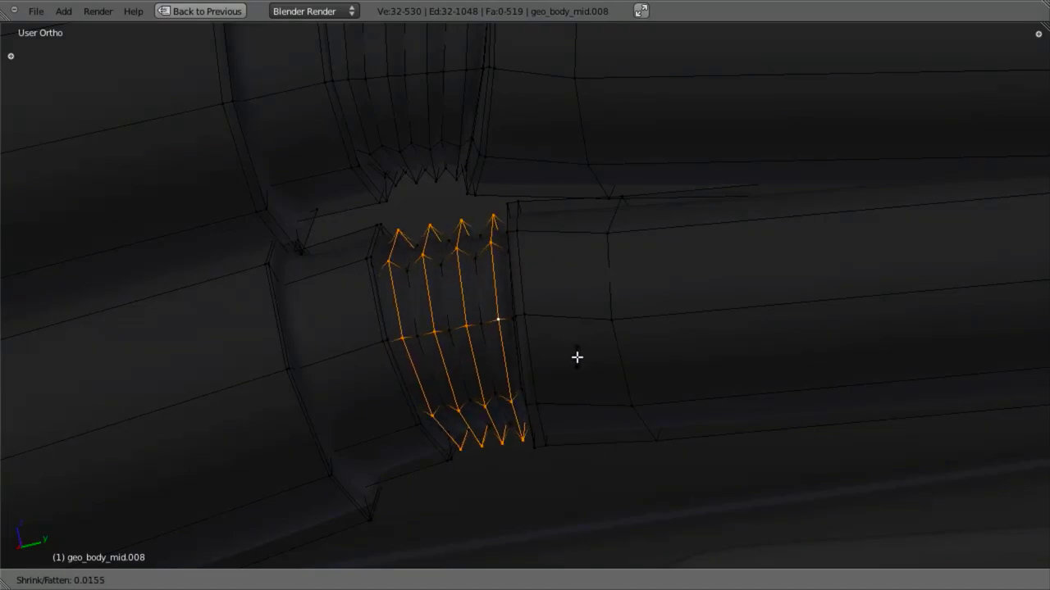
left_click(577, 358)
Compare both pipes' ridged flexible sections with the concept artwork in the right side view, using solid and wireframe shading.
key("Tab")
scroll(482, 361, "down", 9)
key("a")
middle_click_drag(539, 353, 429, 399)
scroll(550, 228, "down", 1)
key("KP_3")
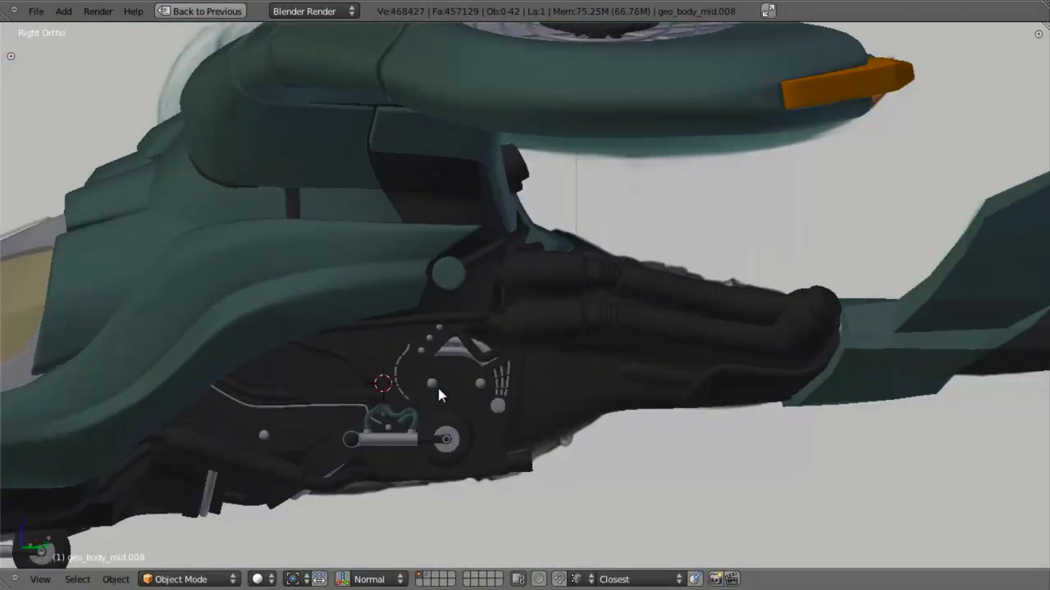
scroll(574, 366, "up", 4)
key("z")
scroll(760, 355, "up", 1)
scroll(746, 338, "up", 3)
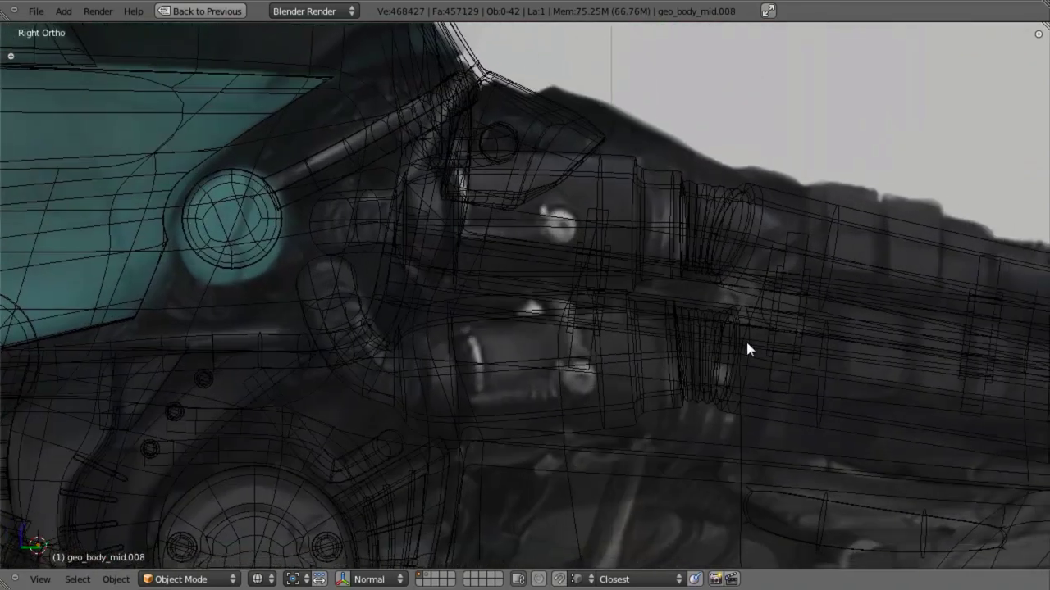
key("z")
mouse_move(710, 347)
middle_mouse_down("shift")
mouse_move(684, 319)
mouse_move(626, 303)
middle_mouse_up("shift")
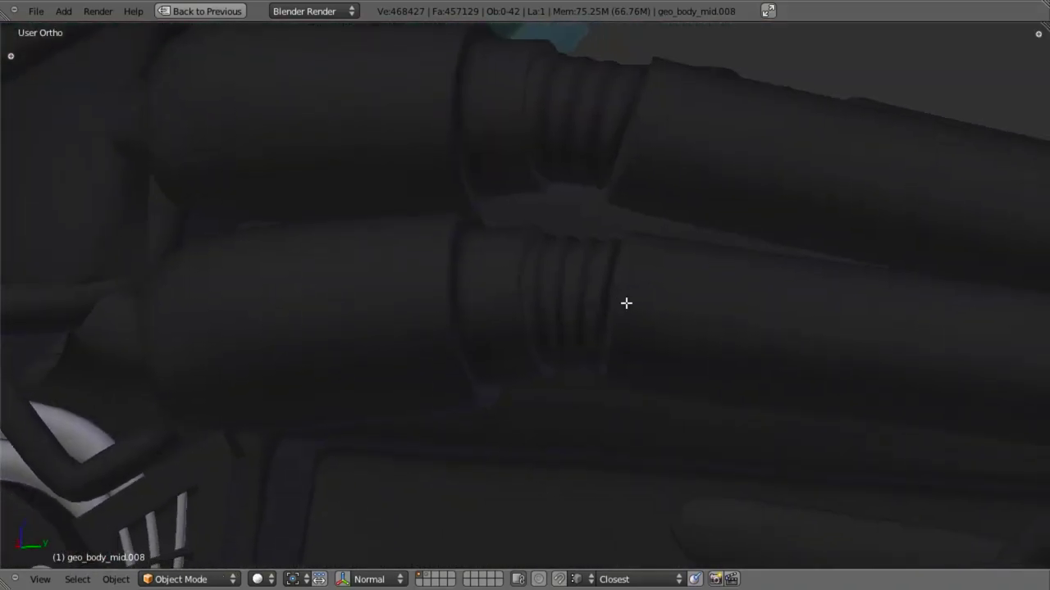
Add a supporting edge loop to the collar of the lower and upper pipes, slid about 0.85 and 0.83 toward the large cylinders.
key("Tab")
key("ctrl+r")
left_click(474, 286)
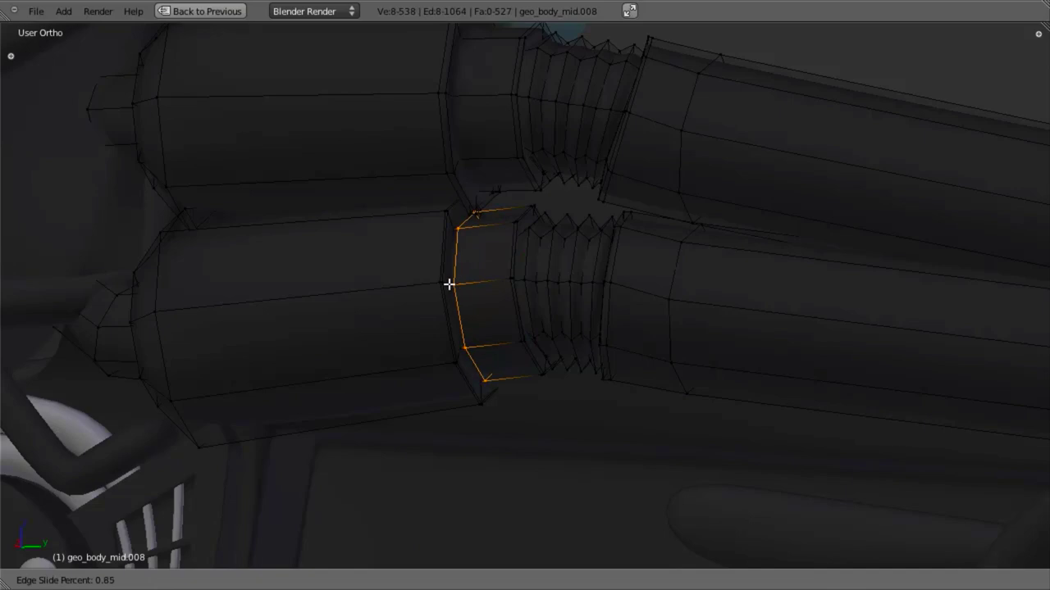
left_click(448, 283)
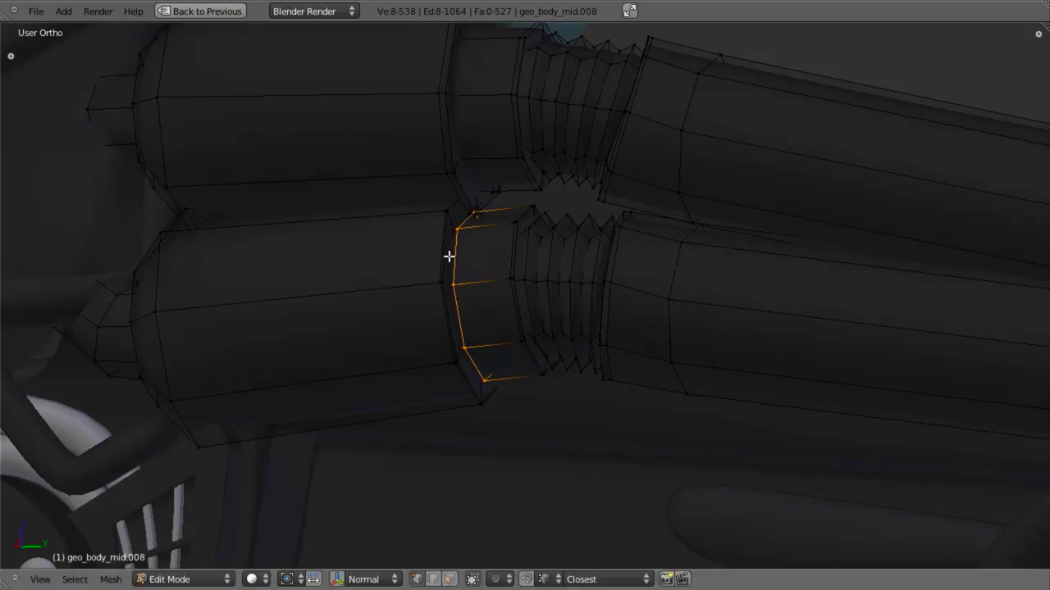
key("ctrl+r")
left_click(467, 96)
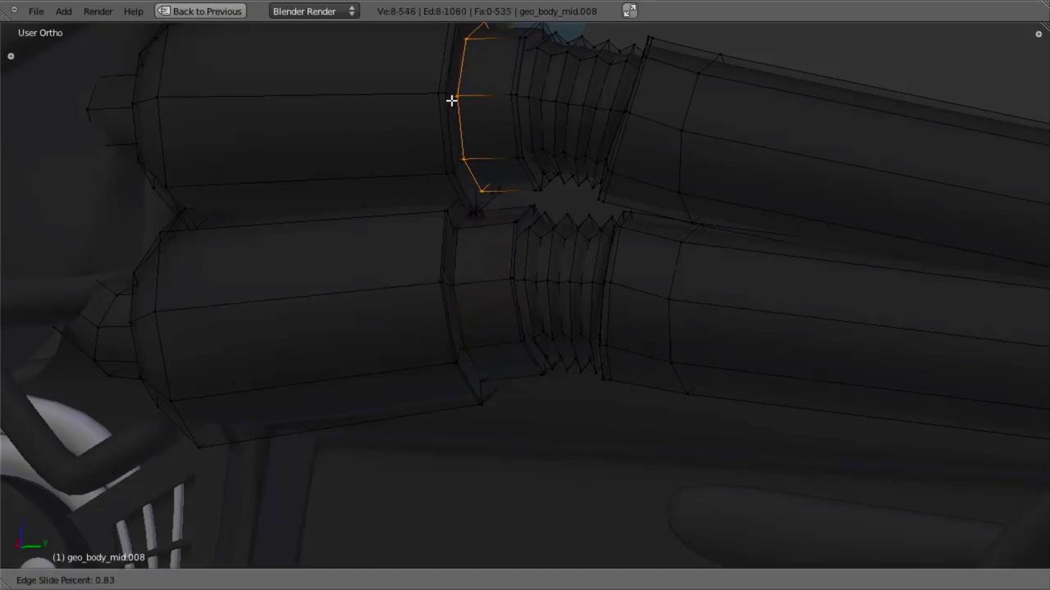
left_click(451, 101)
Examine the smoothed collars and the bevelled front ends of both large pipe cylinders from several angles.
key("Tab")
scroll(491, 305, "down", 4)
middle_click_drag(495, 306, 518, 330)
scroll(566, 293, "down", 3)
scroll(533, 295, "up", 3)
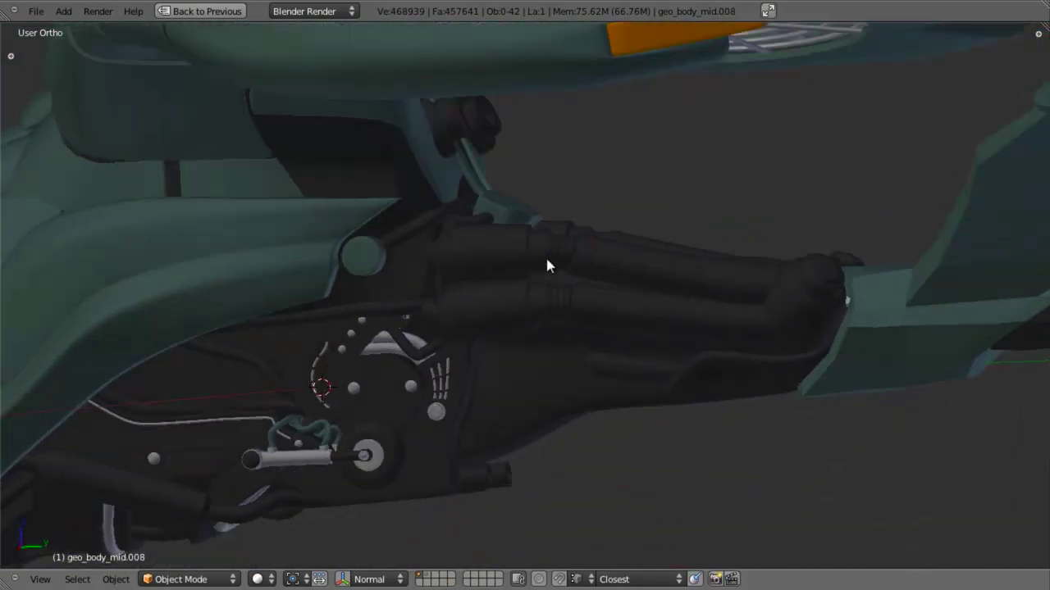
key("Tab")
key("KP_3")
scroll(527, 304, "up", 3)
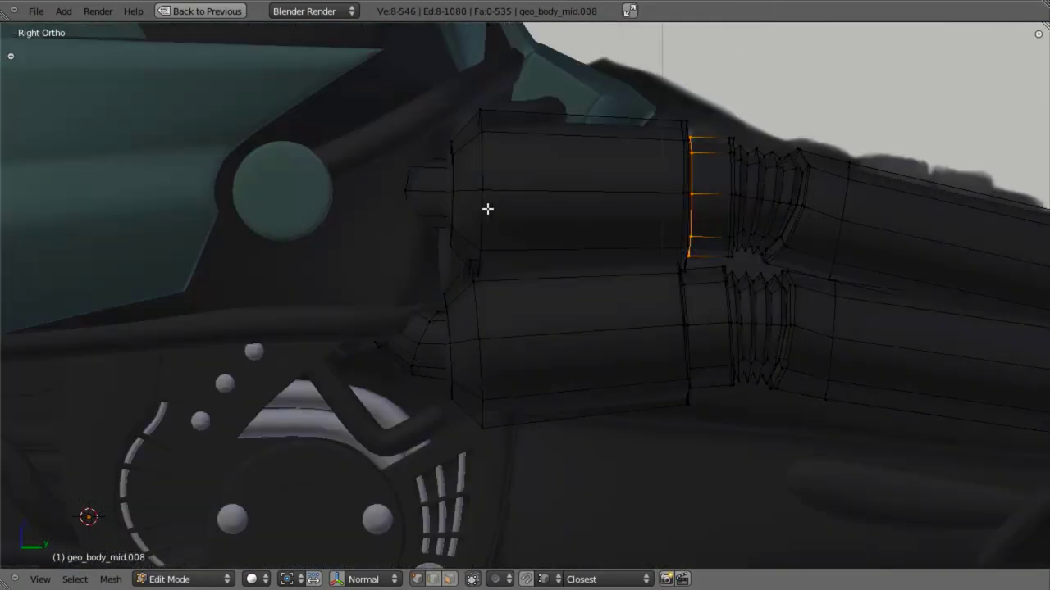
middle_click_drag(487, 210, 491, 211)
middle_click_drag(597, 426, 598, 432)
middle_click_drag(566, 357, 624, 447)
scroll(575, 359, "up", 3)
middle_click_drag(583, 295, 527, 42)
Add two supporting edge loops to the upper cylinder's front bevel, one near its inner rim and one near its outer rim.
key("ctrl+r")
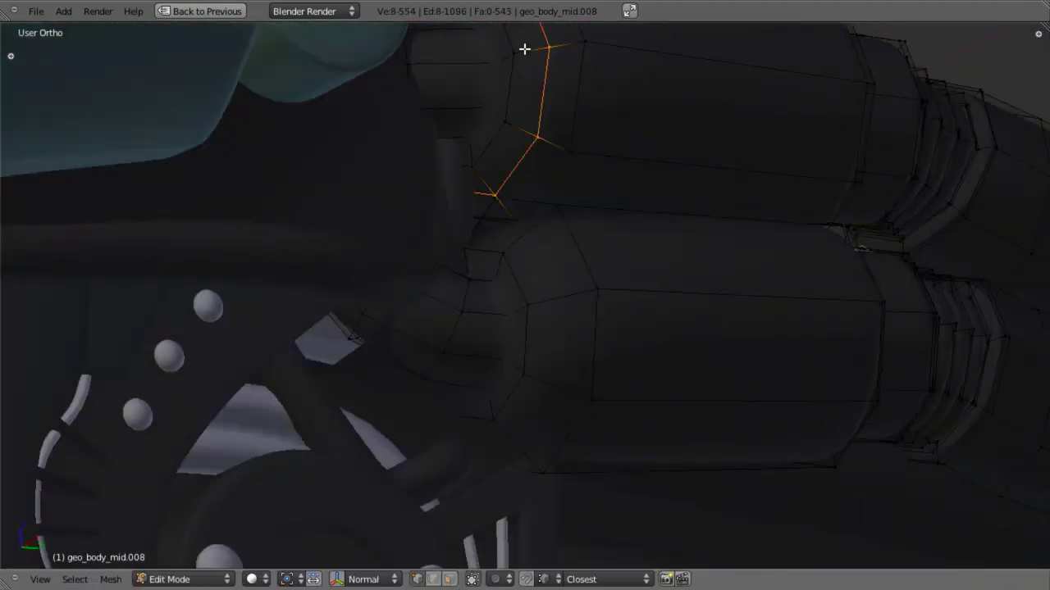
left_click(522, 46)
left_click(509, 53)
key("ctrl+r")
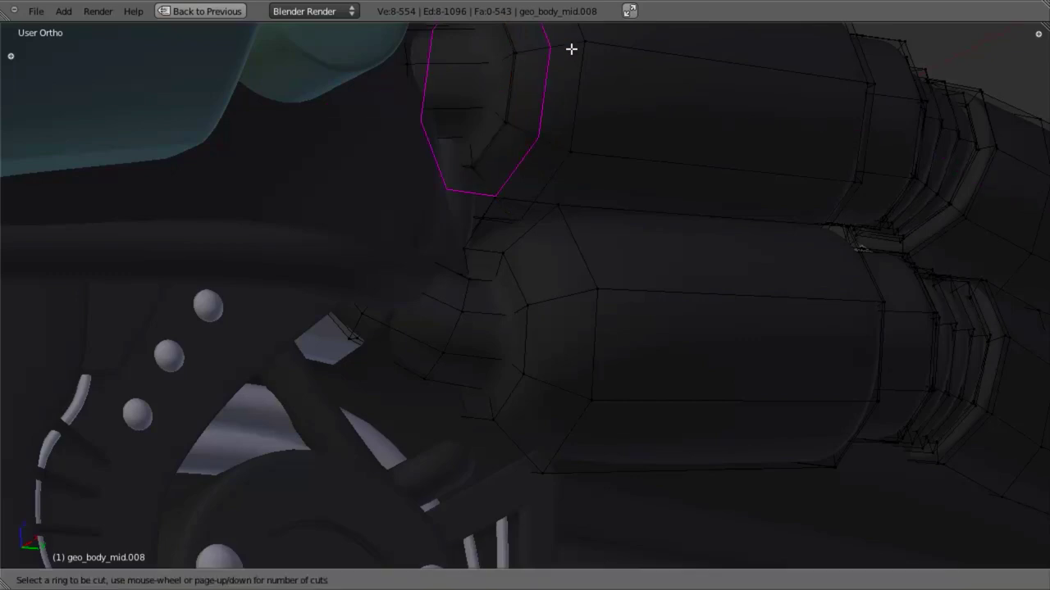
left_click(578, 44)
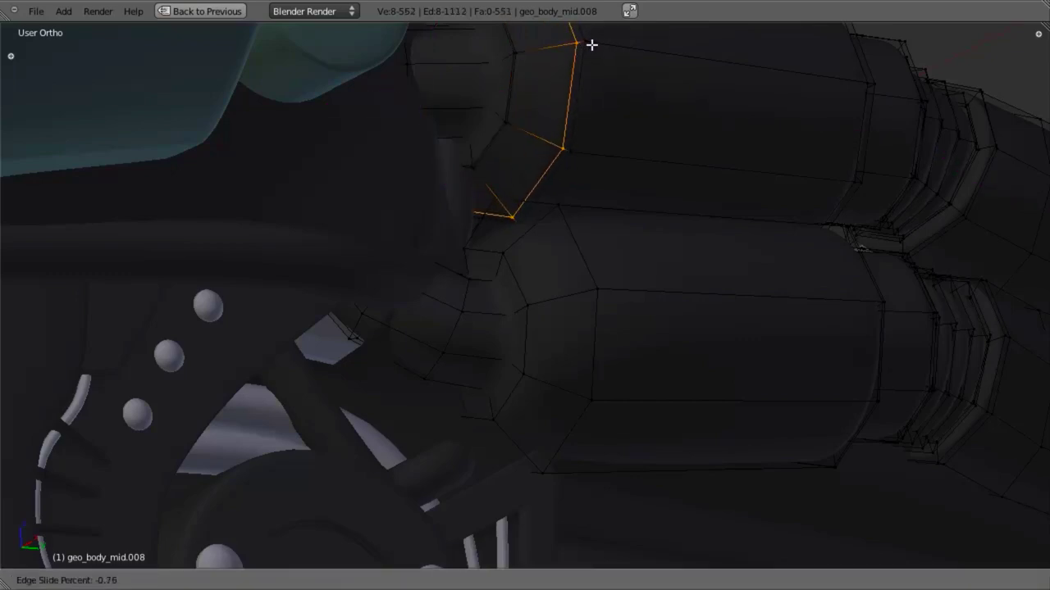
left_click(591, 47)
Add two supporting edge loops to the bevelled front end of the lower pipe's large cylinder.
key("ctrl+r")
left_click(582, 301)
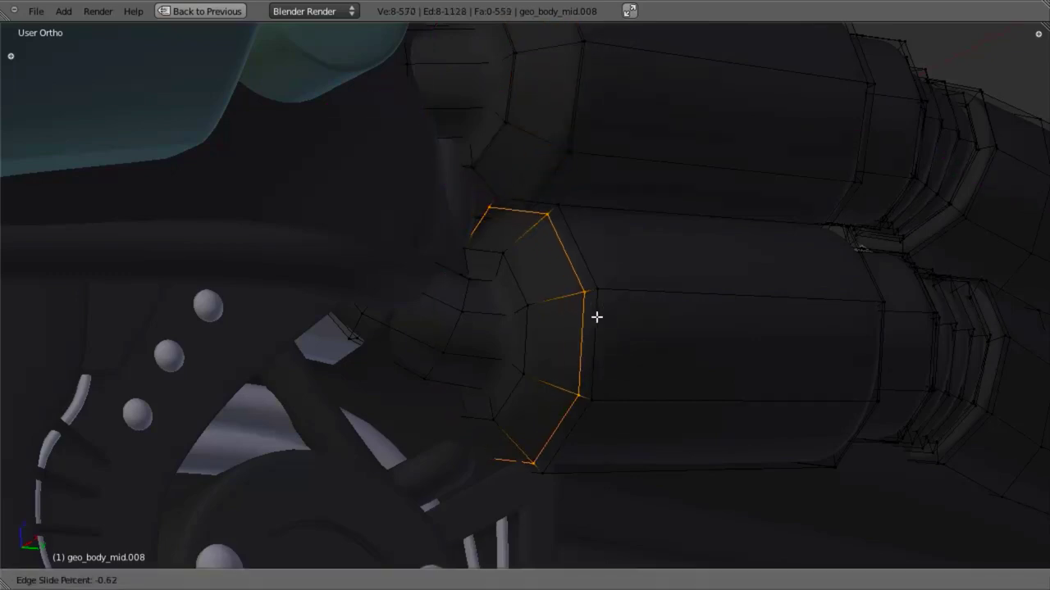
left_click(599, 329)
key("ctrl+r")
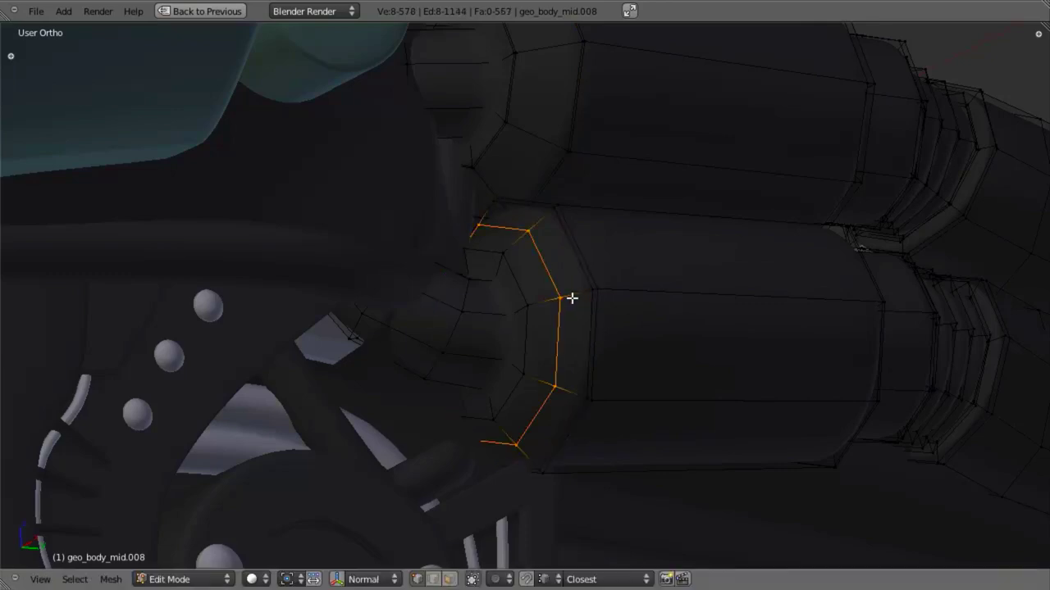
left_click(571, 297)
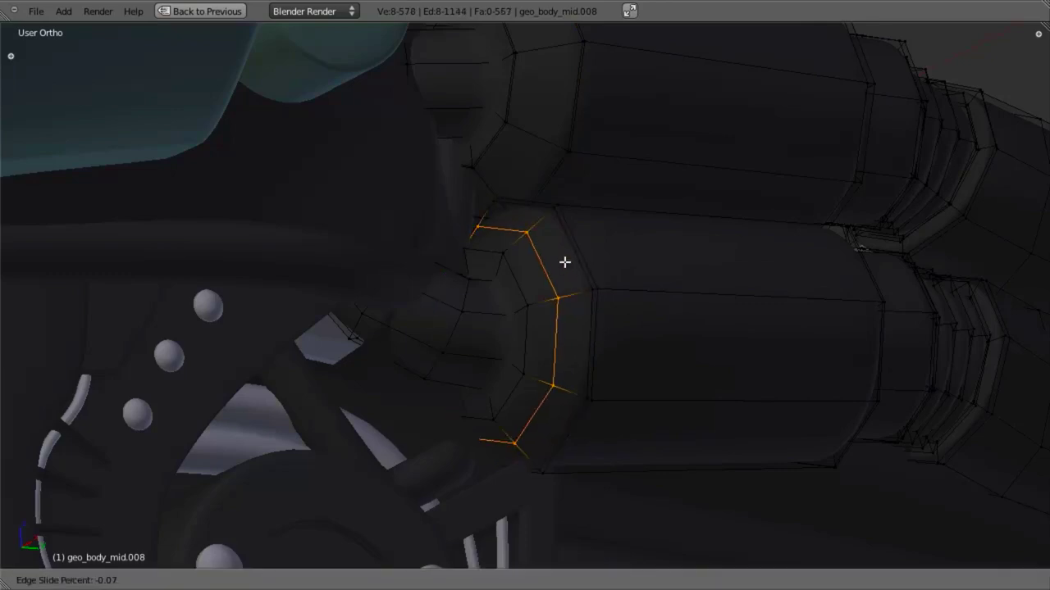
left_click(545, 209)
Add a supporting edge loop around the narrow inlet on both cylinders' front faces, plus another loop on the lower cylinder's front bevel.
key("ctrl+r")
left_click(497, 269)
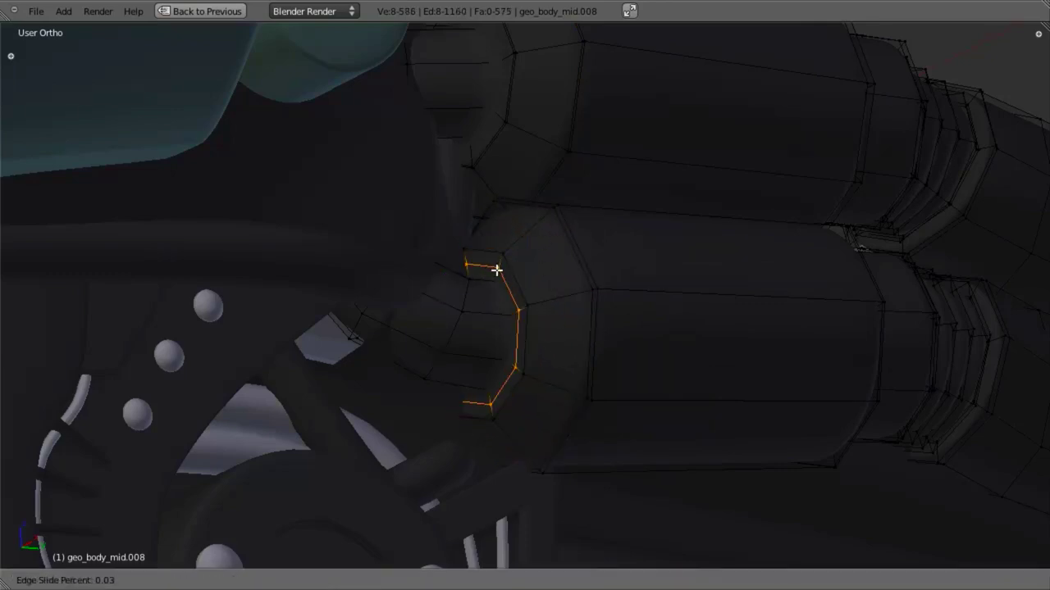
left_click(502, 287)
key("ctrl+r")
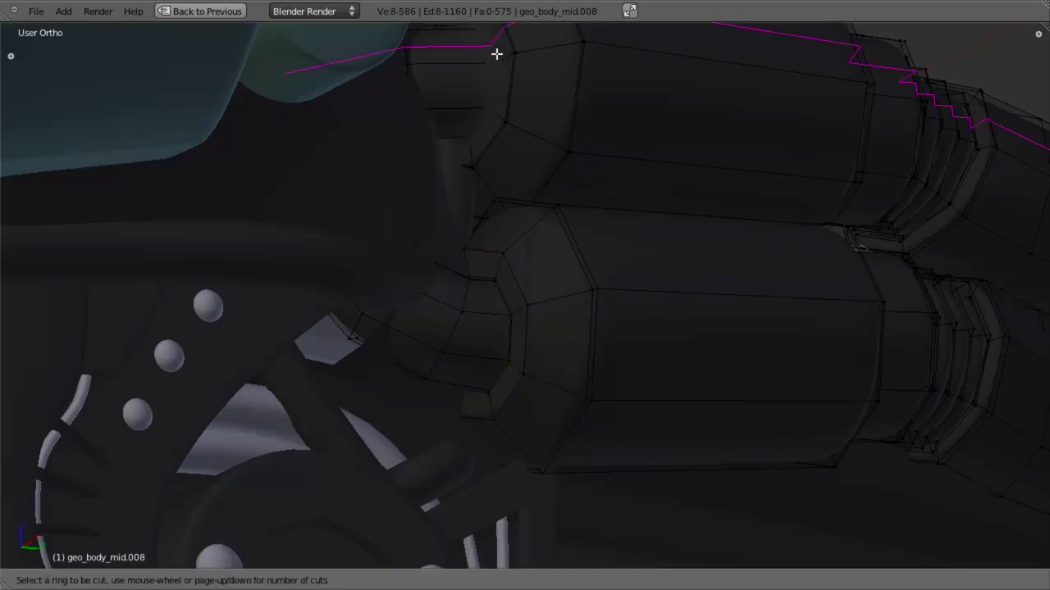
left_click(505, 55)
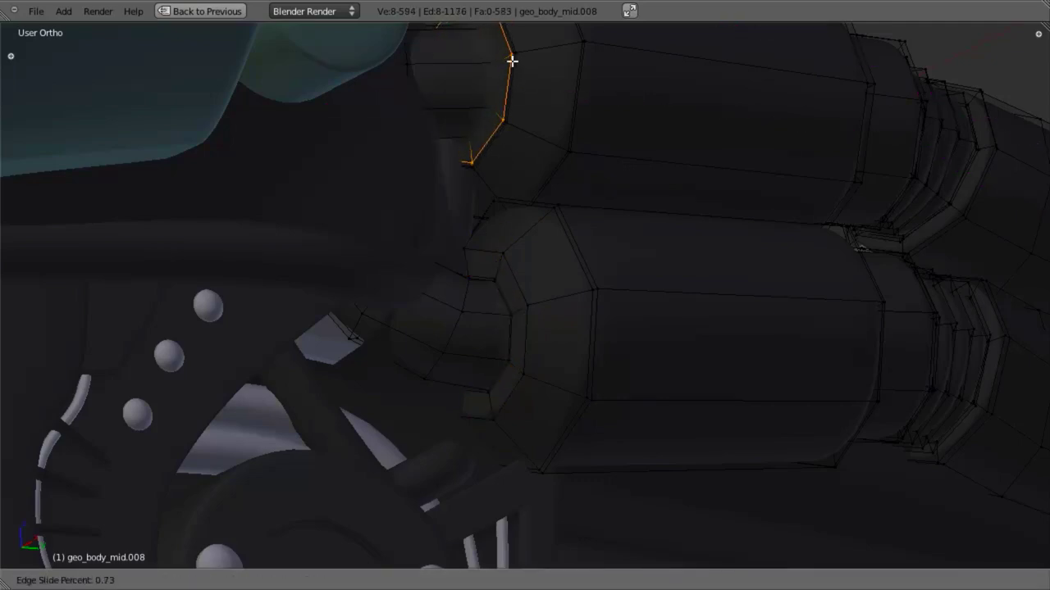
left_click(512, 41)
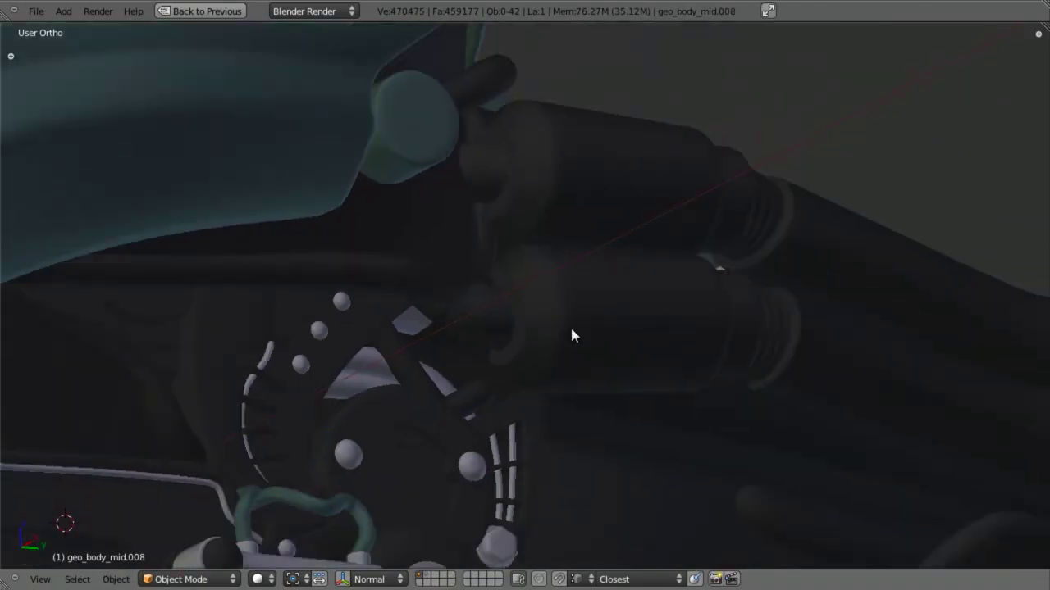
key("ctrl+r")
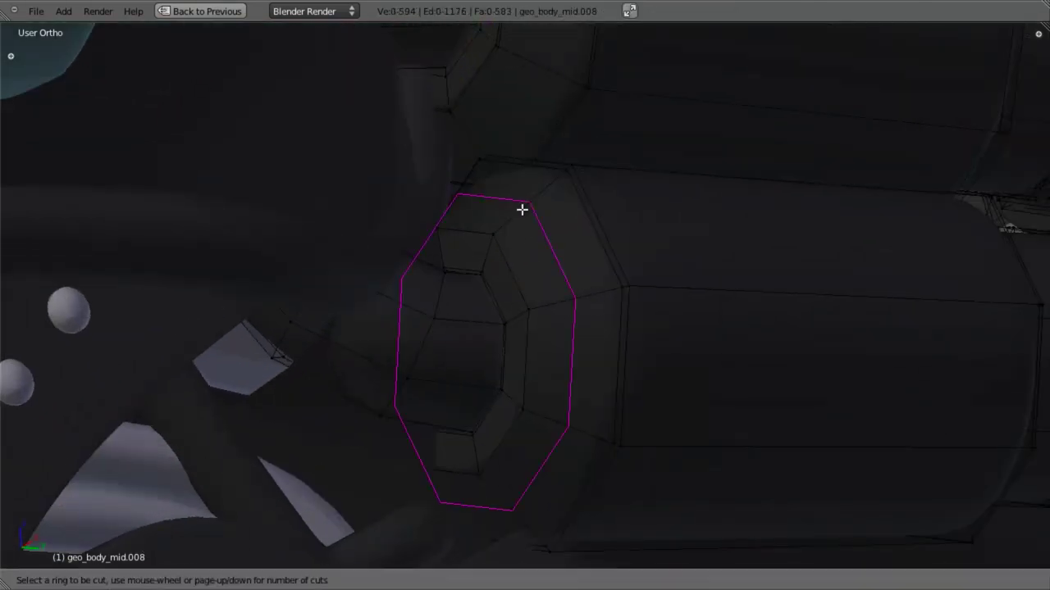
left_click(515, 218)
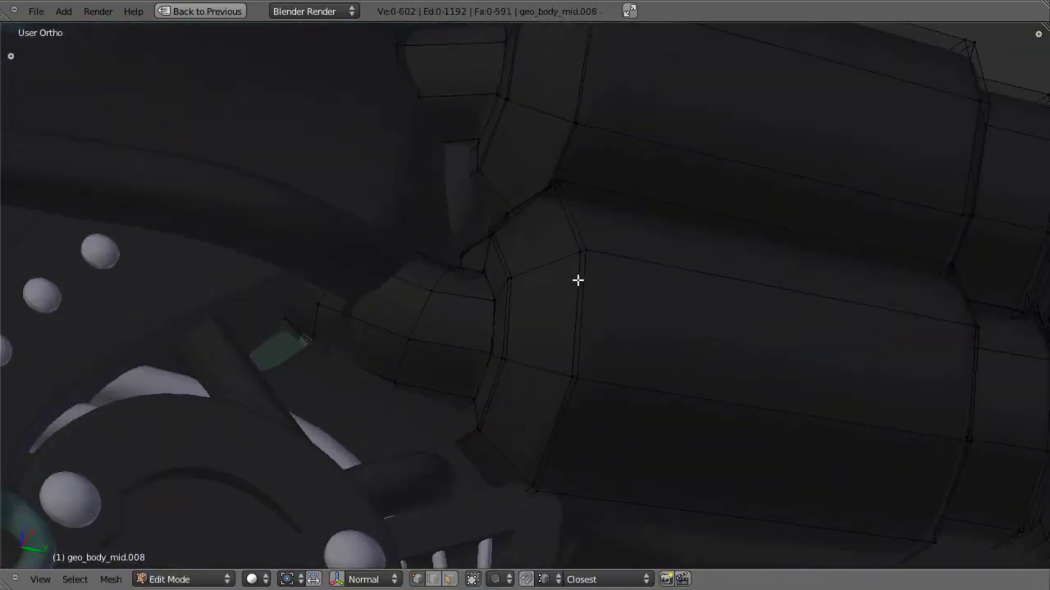
Apply an edge crease of 1 to the outer loop of the lower cylinder's front bevel.
key("shift+e")
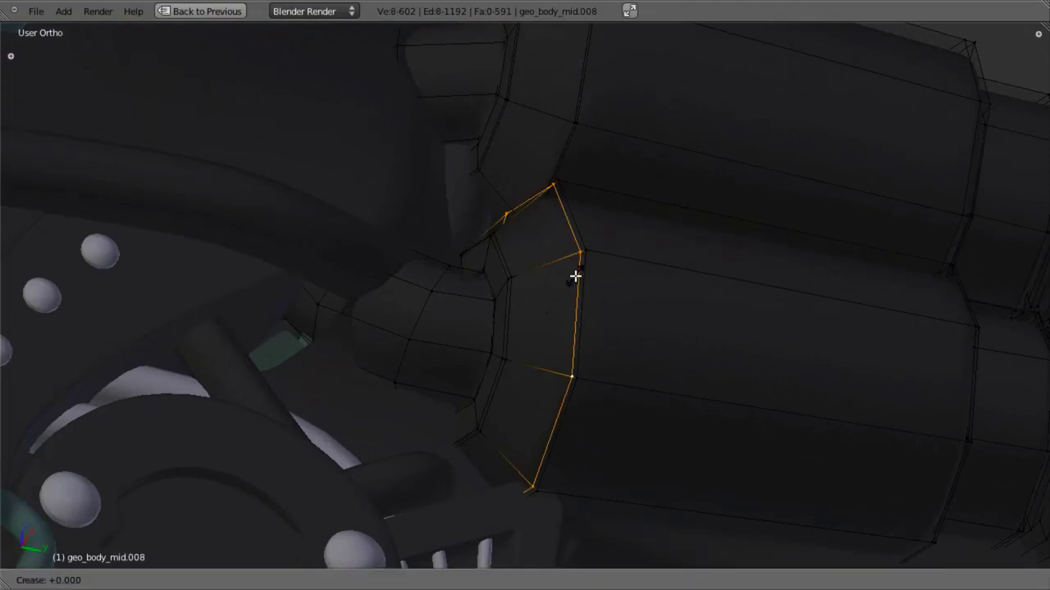
type("1")
key("Return")
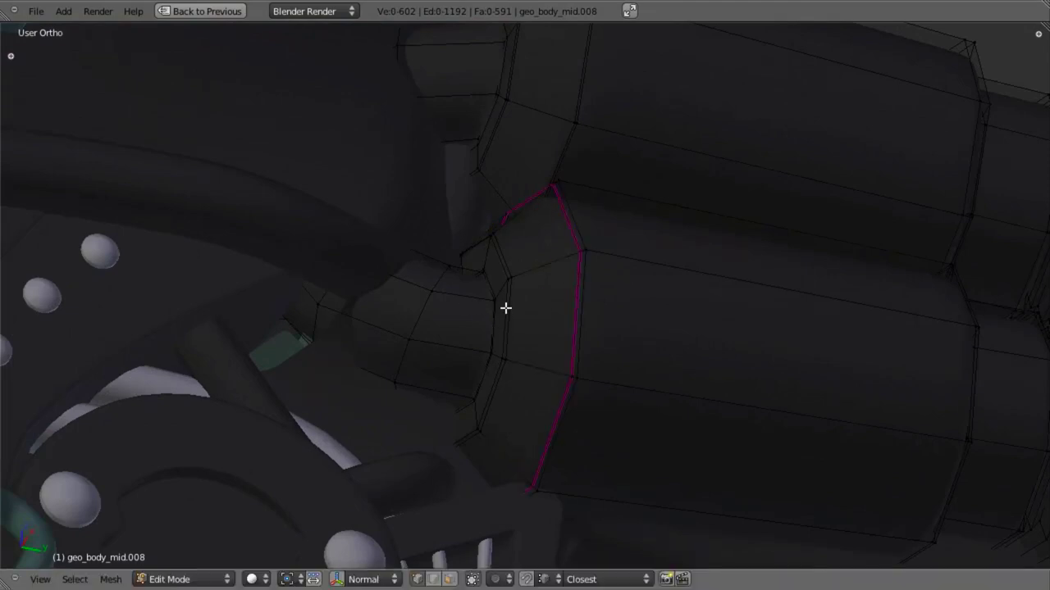
Crease the inner front bevel loops of both cylinders and the outer front bevel loop of the upper cylinder.
right_click(511, 303, "alt")
right_click(522, 76, "alt+shift")
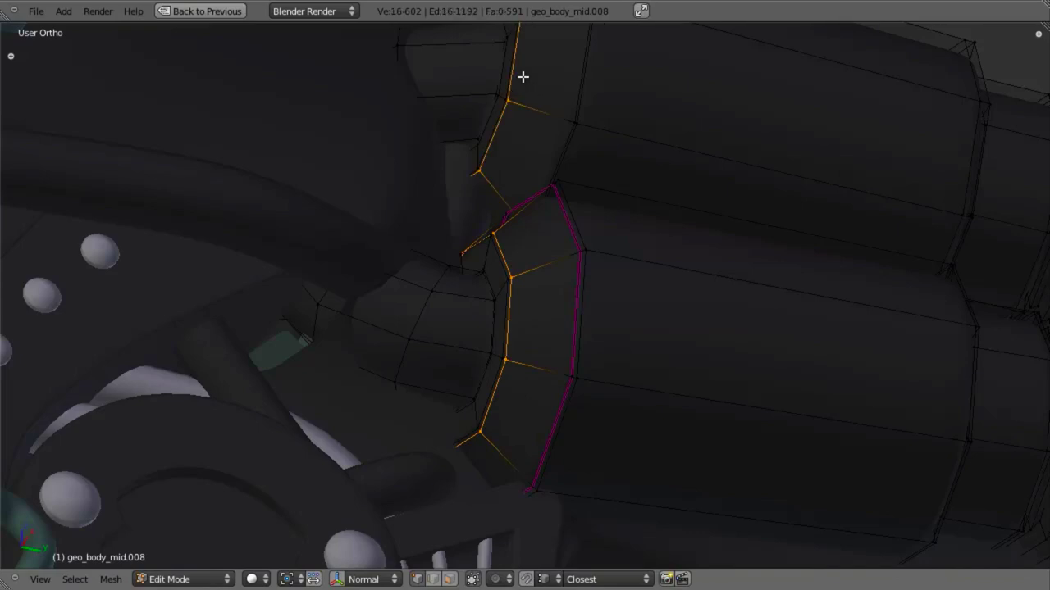
key("ctrl+e")
left_click(520, 77)
key("a")
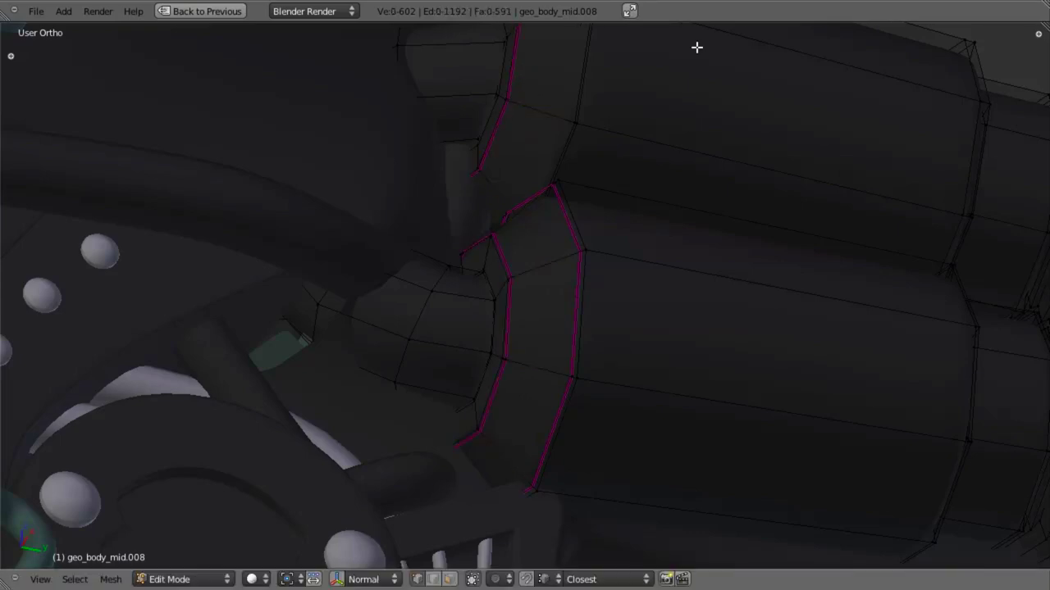
key("shift+e")
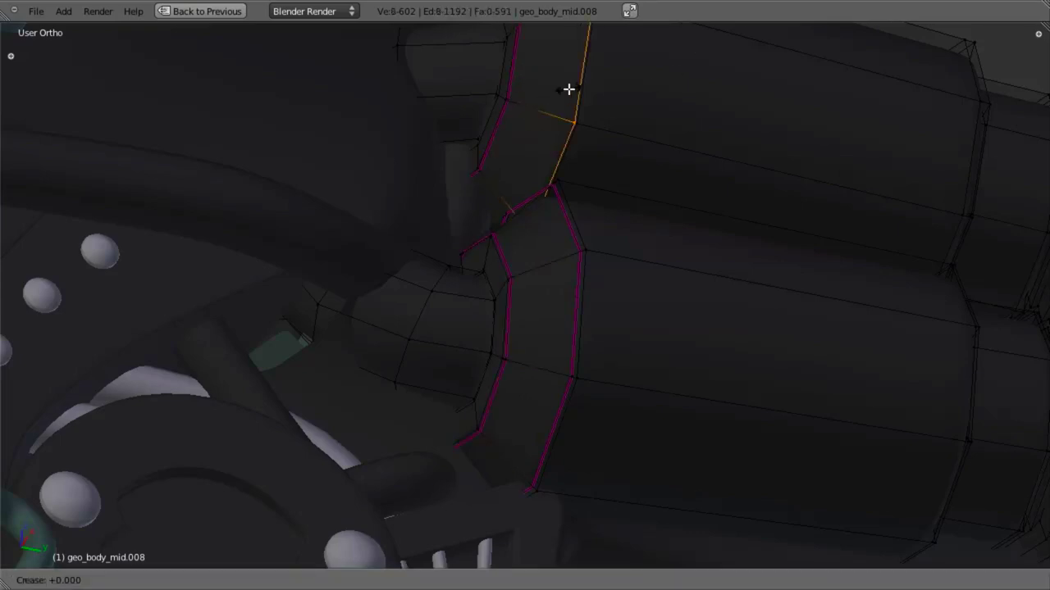
key("Return")
Examine the creased front ends and the collars of both cylinders in object and edit modes.
key("Tab")
scroll(558, 309, "down", 5)
middle_click_drag(556, 309, 421, 320)
scroll(427, 322, "up", 4)
key("Tab")
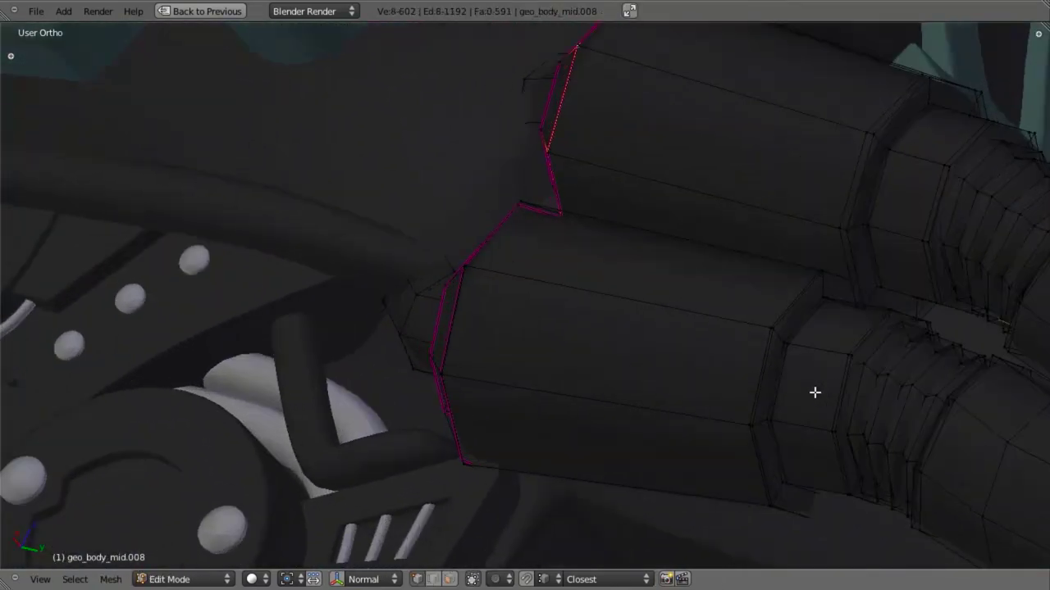
middle_click_drag(813, 391, 570, 417)
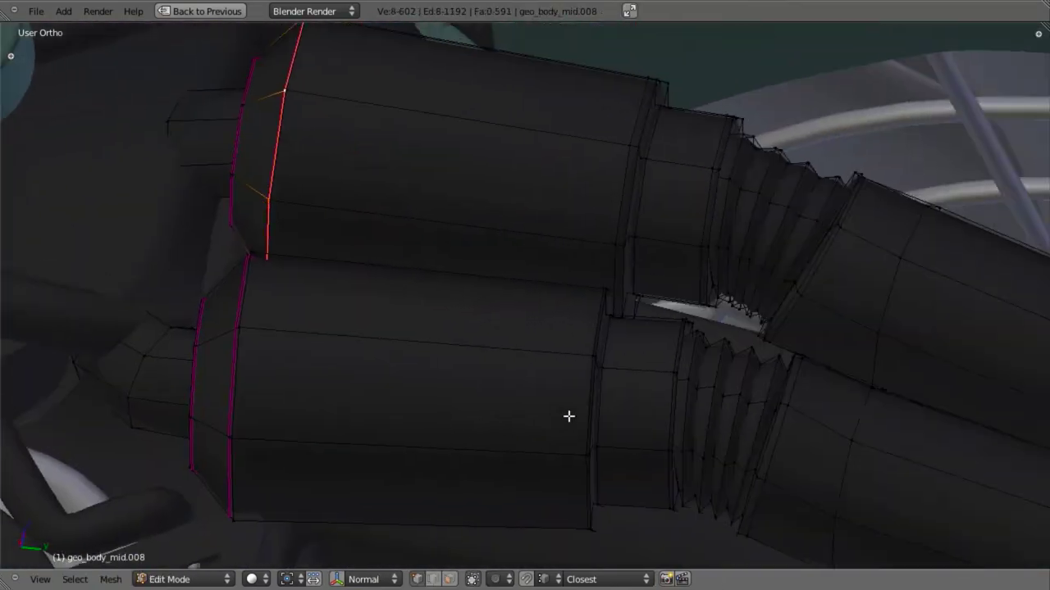
Slide the upper cylinder's rear rim edge loop slightly and crease the rear rim loops of both cylinders.
key("a")
right_click(618, 178, "alt")
key("ctrl+e")
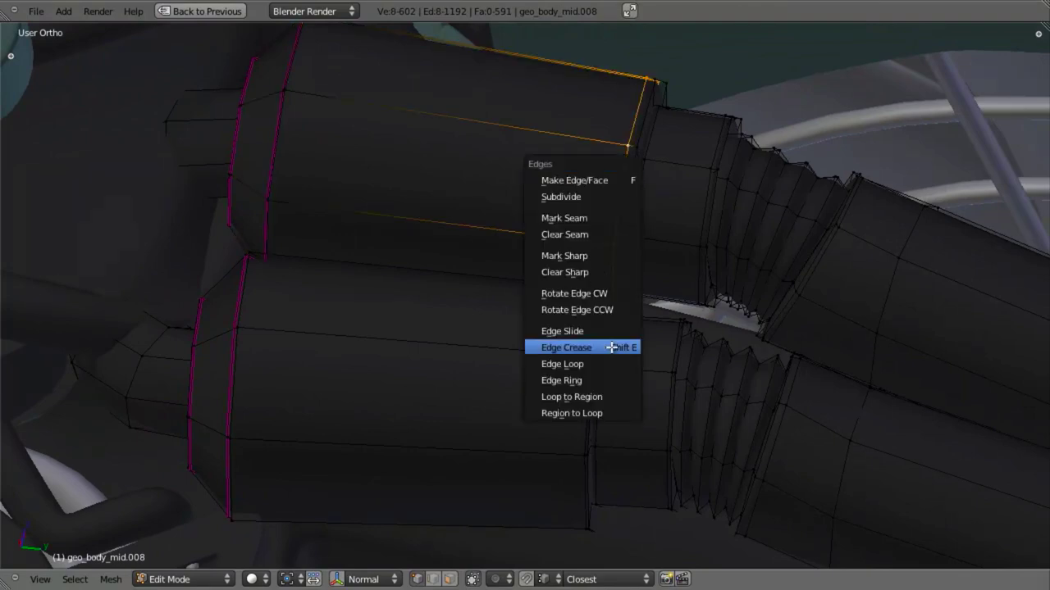
left_click(613, 330)
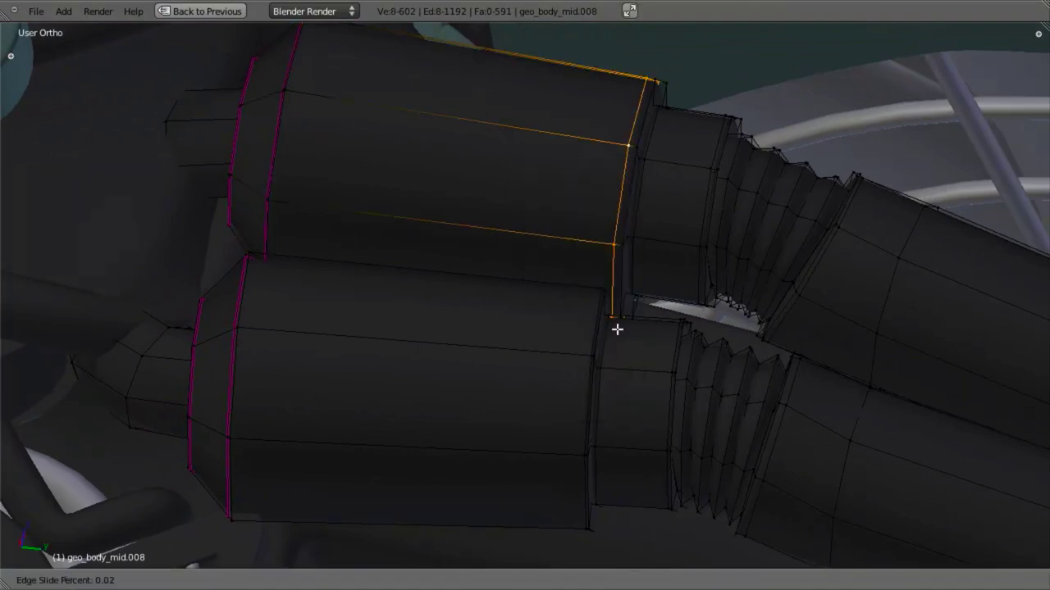
left_click(703, 324)
middle_click_drag(703, 325, 593, 153)
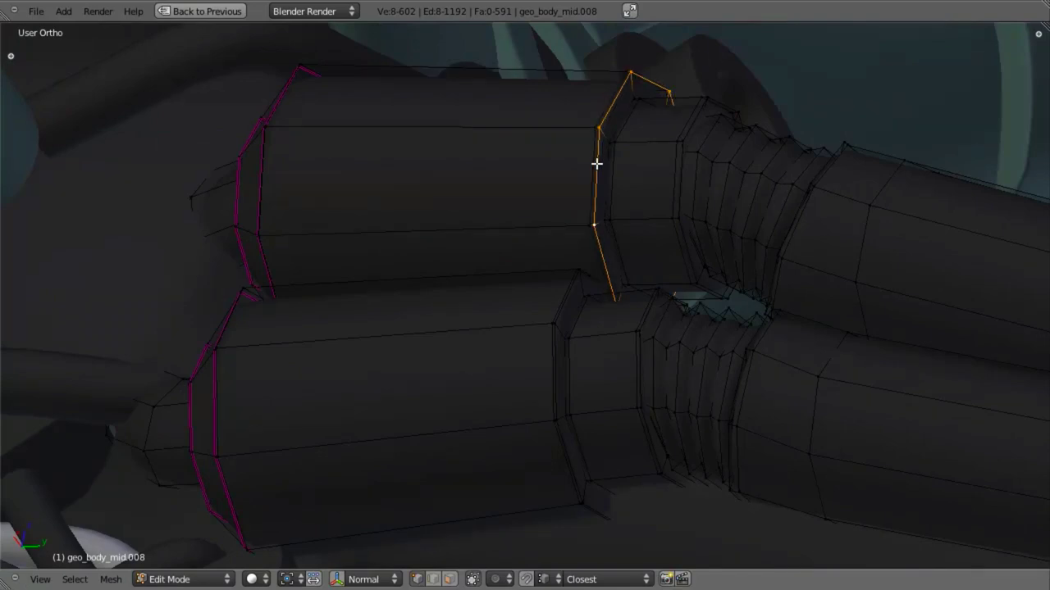
right_click(556, 359, "alt+shift")
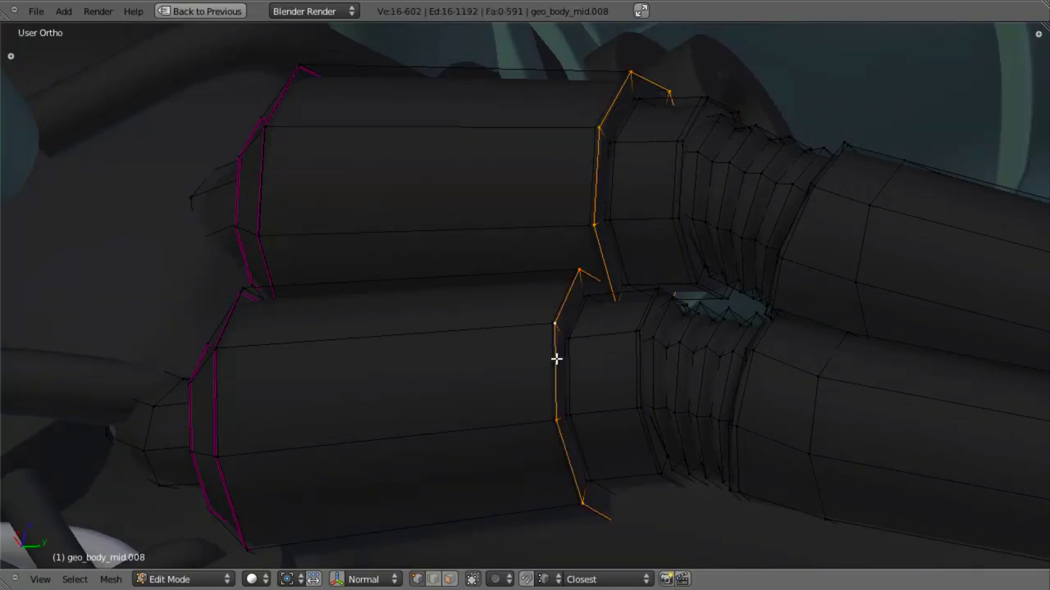
key("Tab")
scroll(492, 402, "down", 3)
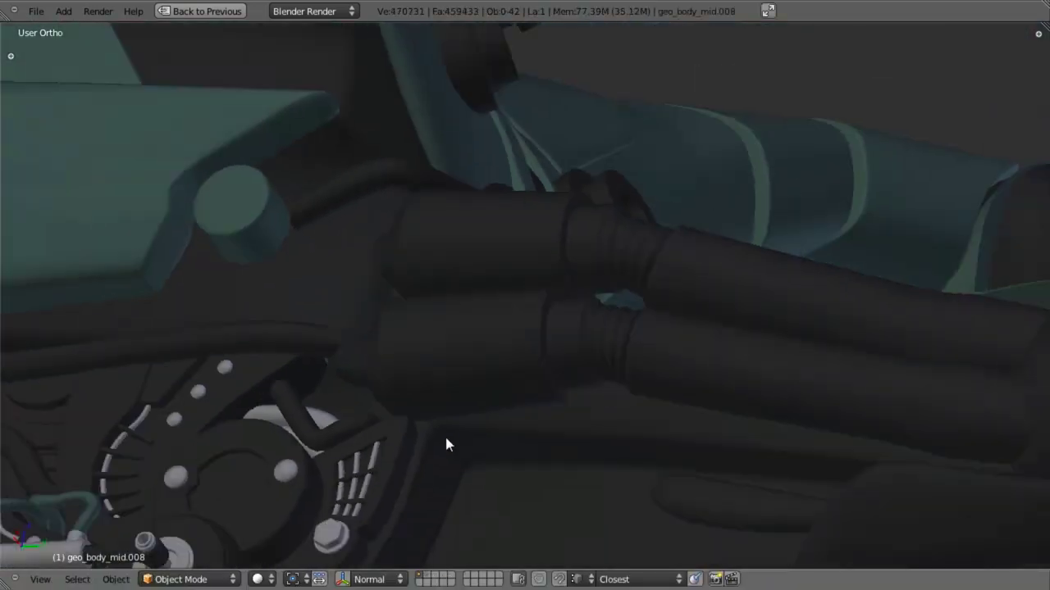
middle_click_drag(445, 443, 482, 402)
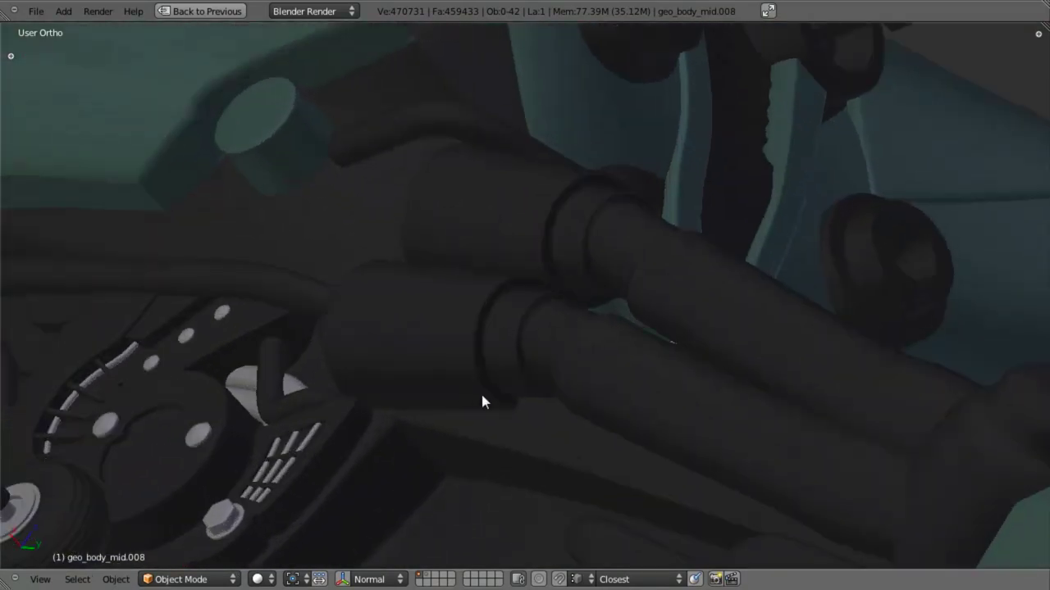
Select the two recessed edge loops directly behind the upper pipe's collar and adjust their position.
key("Tab")
scroll(607, 329, "up", 5)
middle_click_drag(733, 257, 585, 382, "shift")
scroll(637, 221, "up", 3)
key("a")
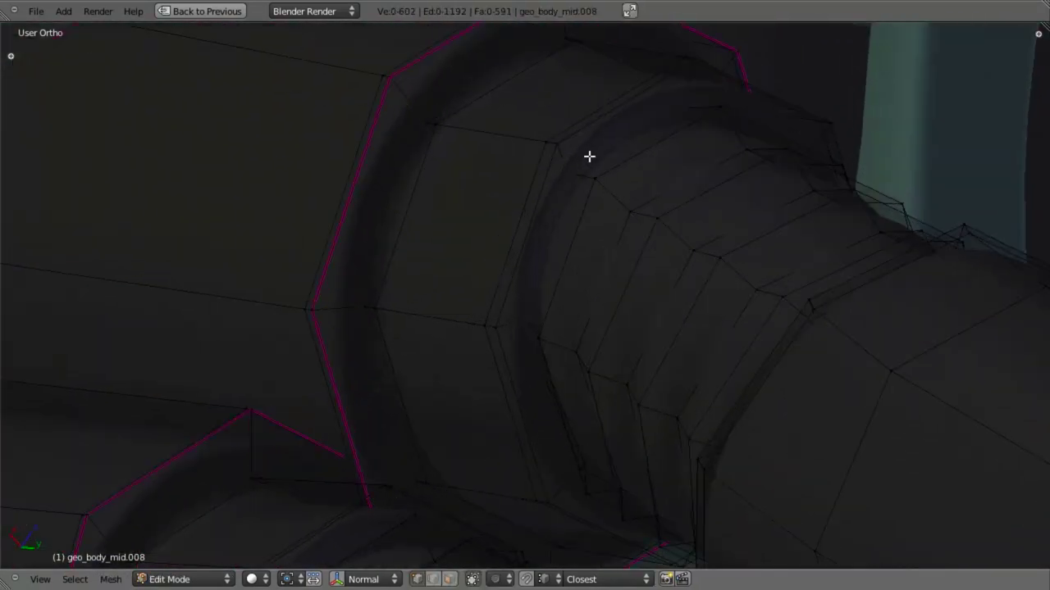
right_click(590, 164, "alt")
key("z")
key("z")
mouse_move(563, 324)
middle_mouse_down()
mouse_move(571, 314)
mouse_move(549, 306)
middle_mouse_up()
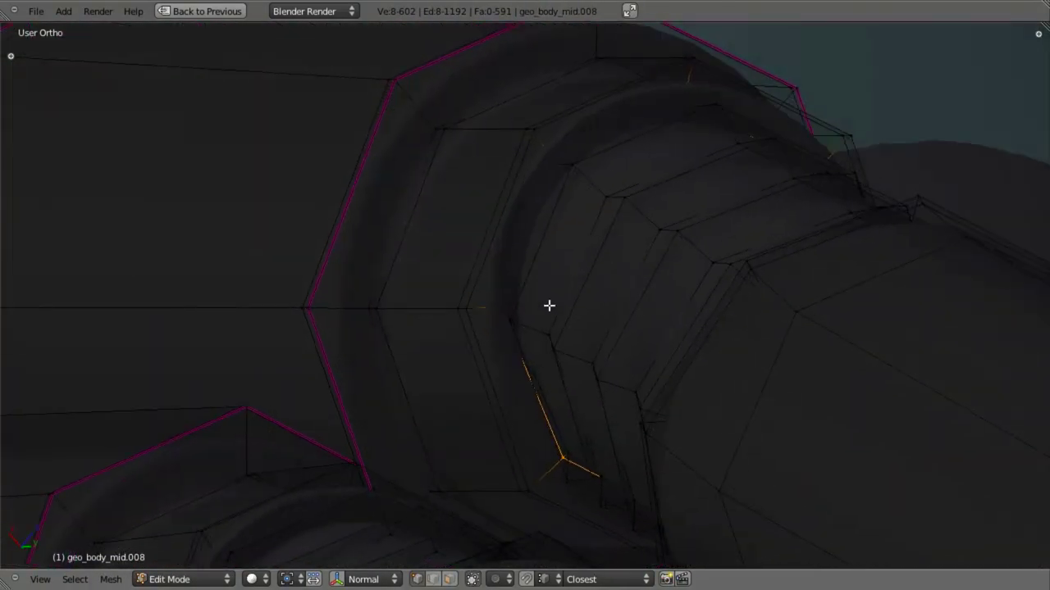
key("z")
right_click(549, 176, "alt+shift")
mouse_move(548, 177)
middle_mouse_down()
mouse_move(569, 246)
mouse_move(553, 243)
mouse_move(645, 238)
mouse_move(705, 347)
mouse_move(723, 314)
middle_mouse_up()
key("g")
left_click(554, 251)
Rotate the upper collar's two recessed loops about 6.4 degrees around global Z and about 1.9 degrees in the right side view.
key("z")
key("KP_3")
key("z")
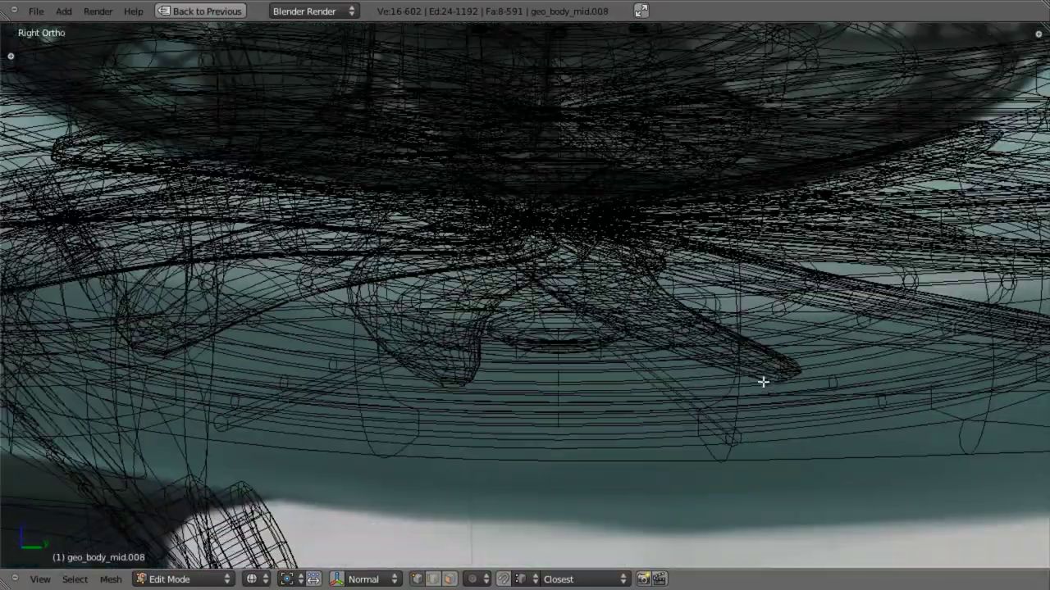
scroll(742, 404, "down", 4)
scroll(689, 459, "down", 5)
middle_click_drag(630, 490, 563, 445, "shift")
scroll(702, 324, "up", 6)
scroll(625, 422, "up", 5)
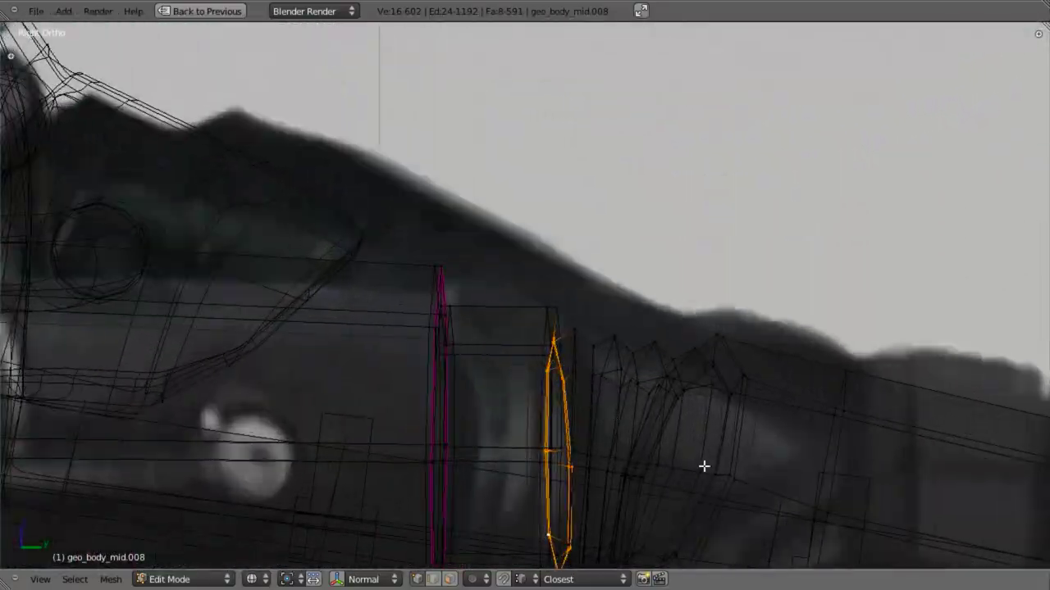
middle_click_drag(703, 465, 710, 366, "shift")
key("r")
key("z")
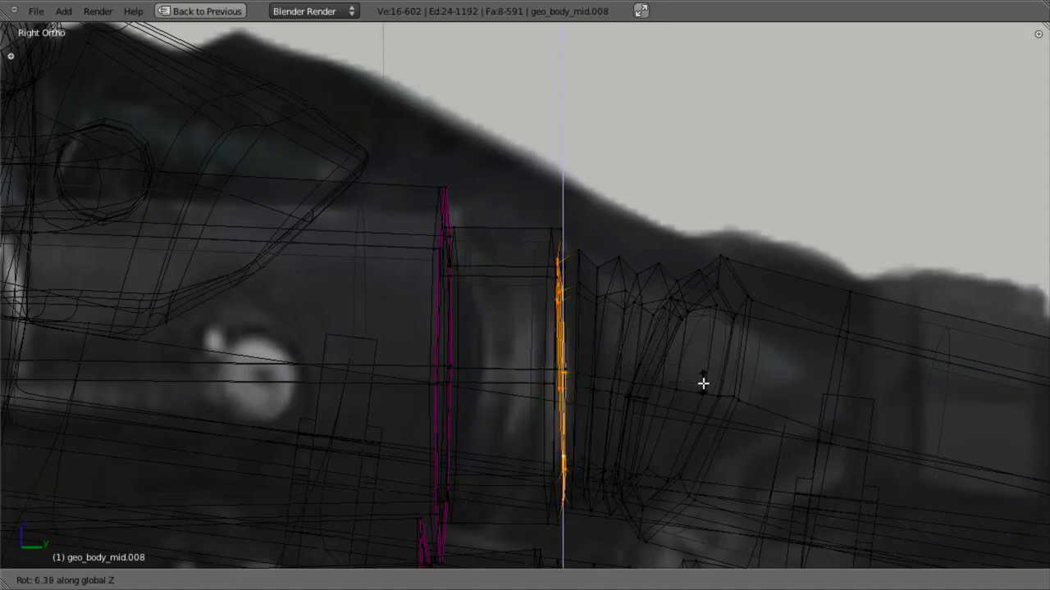
left_click(703, 384)
key("r")
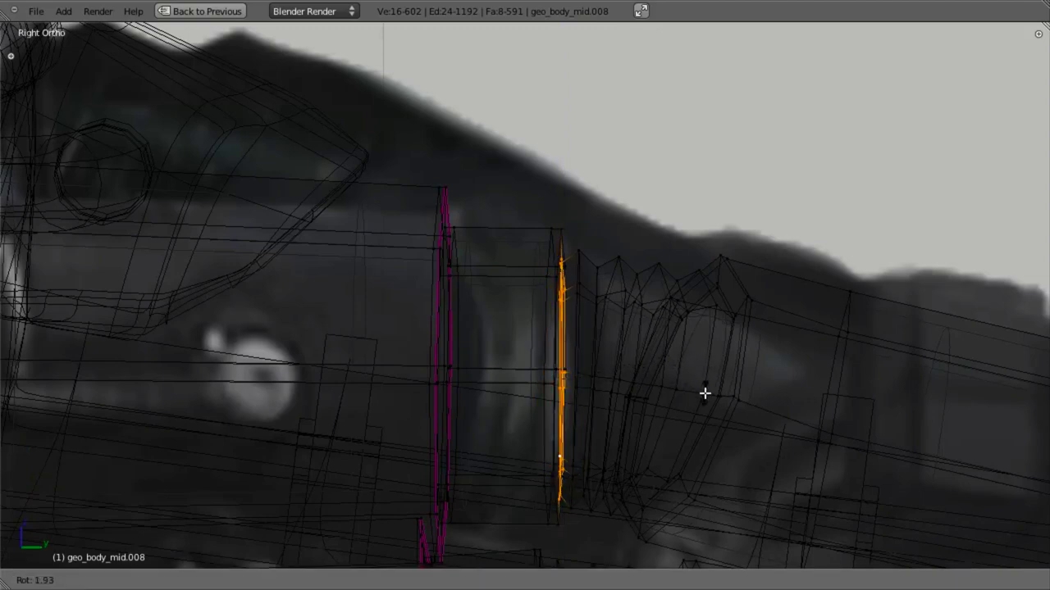
left_click(705, 393)
Nudge the upper collar's recessed loops into line with the collar edge and fine-tune their rotation around global Z.
key("g")
left_click(703, 392)
key("r")
key("z")
left_click(701, 377)
key("z")
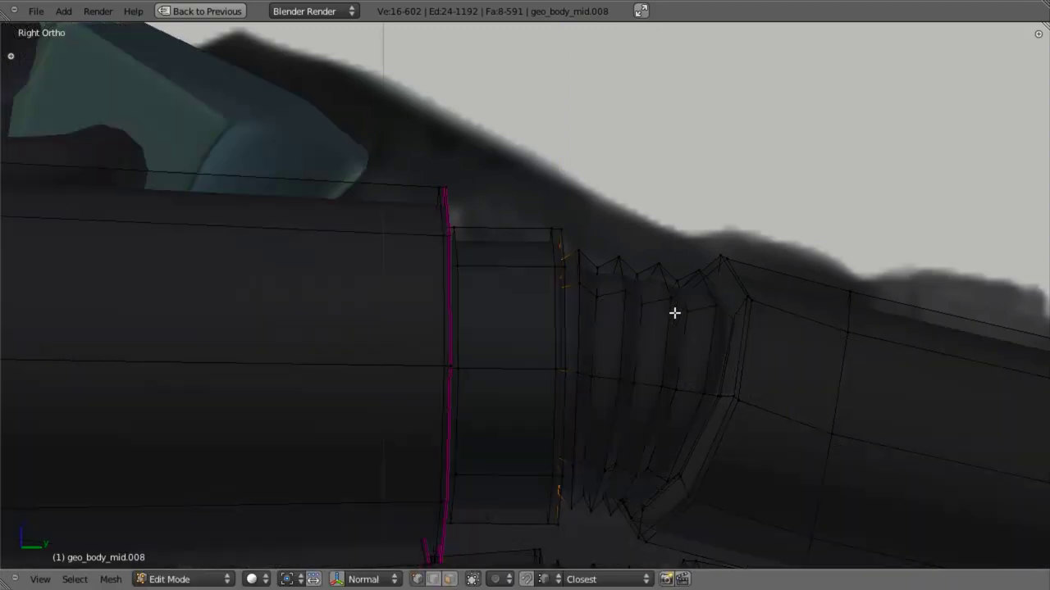
middle_click_drag(674, 312, 677, 342)
key("r")
key("z")
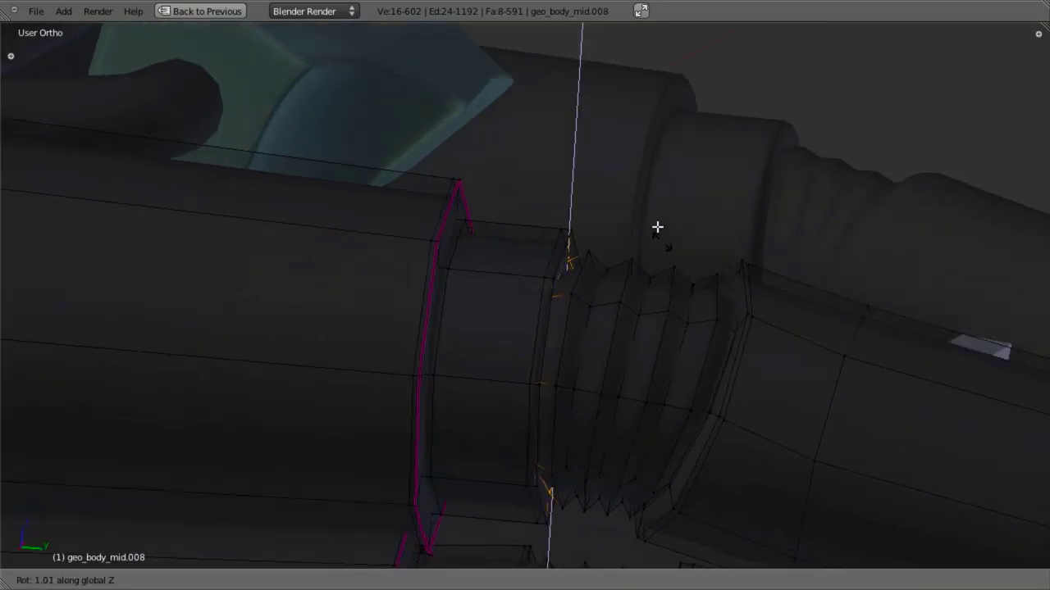
left_click(306, 261)
key("Tab")
scroll(669, 369, "down", 3)
middle_click_drag(669, 369, 530, 331)
Select the two recessed edge loops behind the lower pipe's collar and frame them in the right side view.
scroll(530, 328, "up", 2)
key("Tab")
middle_click_drag(532, 495, 510, 365, "shift")
scroll(510, 366, "up", 4)
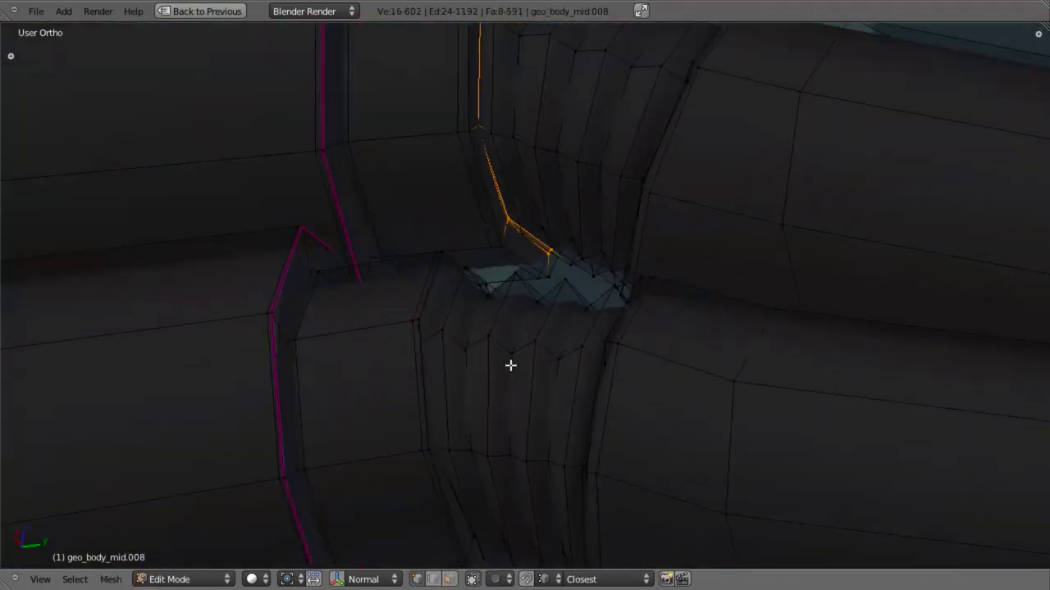
key("z")
right_click(422, 306, "alt")
right_click(410, 300, "alt")
right_click(414, 306, "alt")
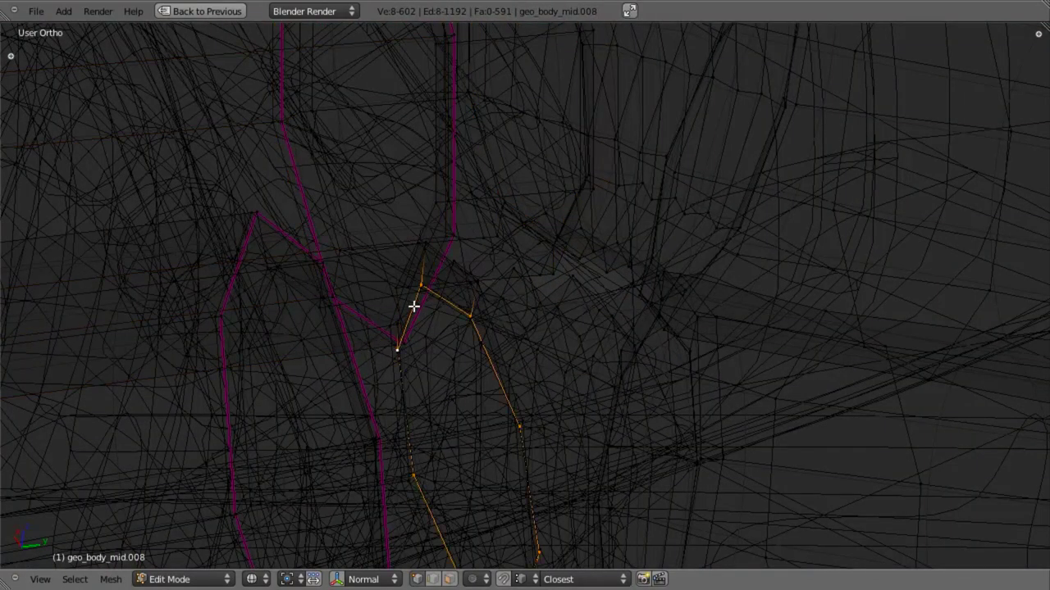
right_click(410, 441, "alt+shift")
right_click(405, 410, "ctrl+alt")
key("KP_3")
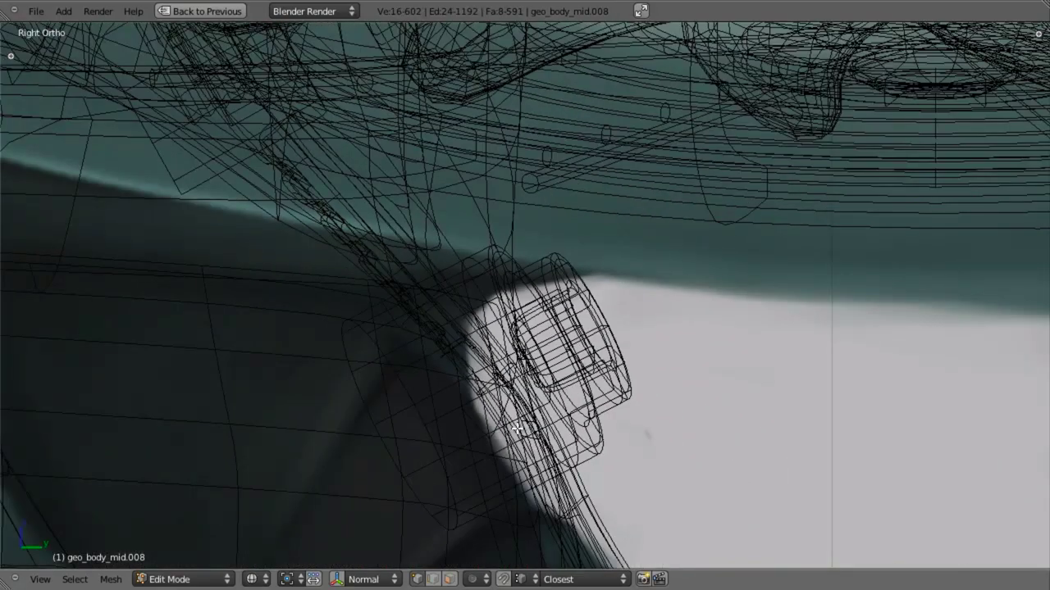
key("KP_Decimal")
Rotate the lower collar's recessed loops around global Z and in the side view to align them with the collar edge.
key("r")
key("z")
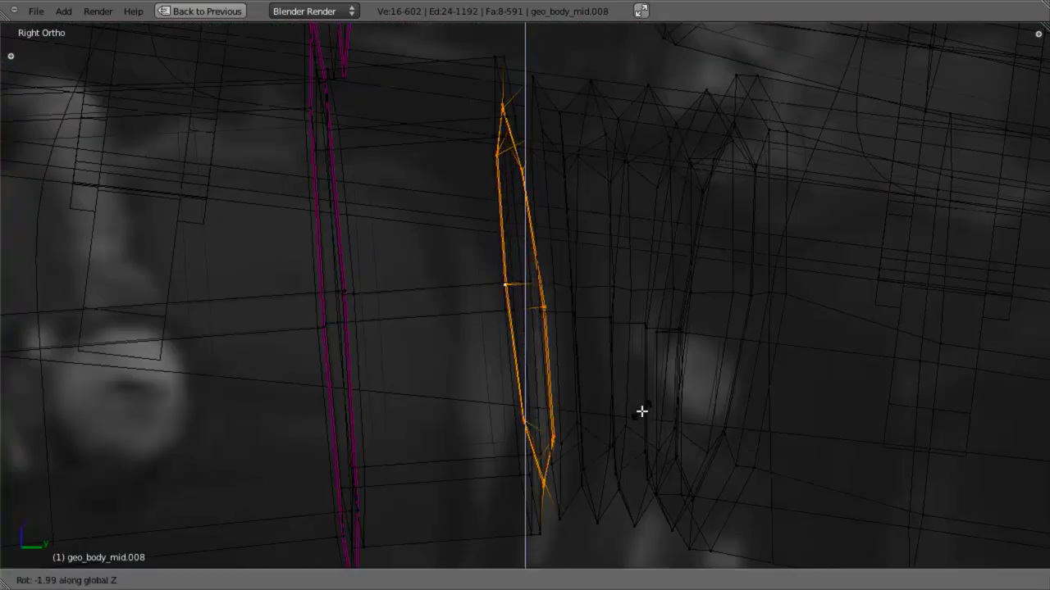
right_click(684, 382)
key("r")
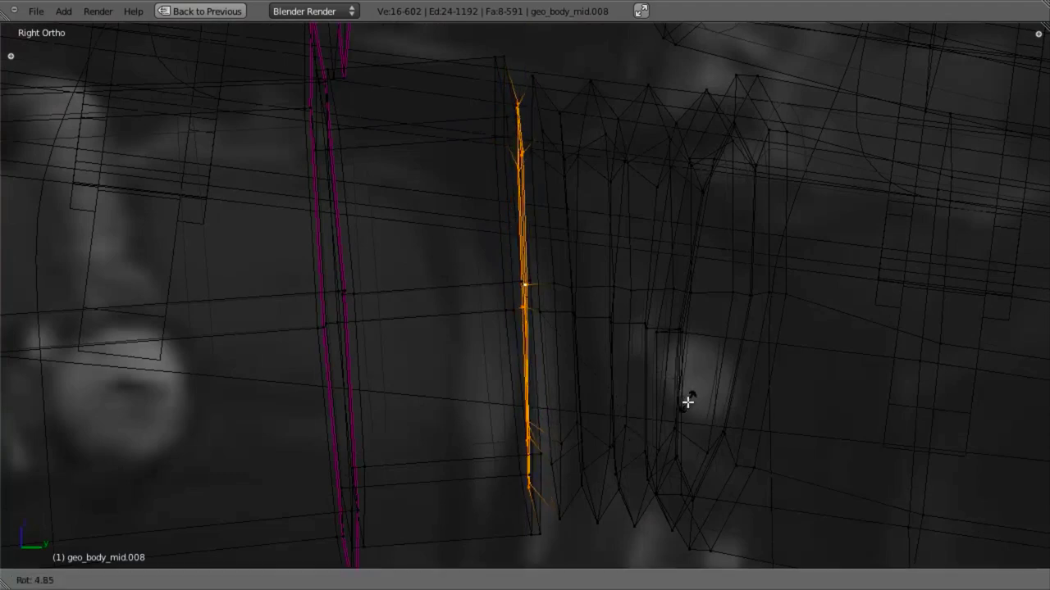
left_click(688, 393)
key("z")
key("Tab")
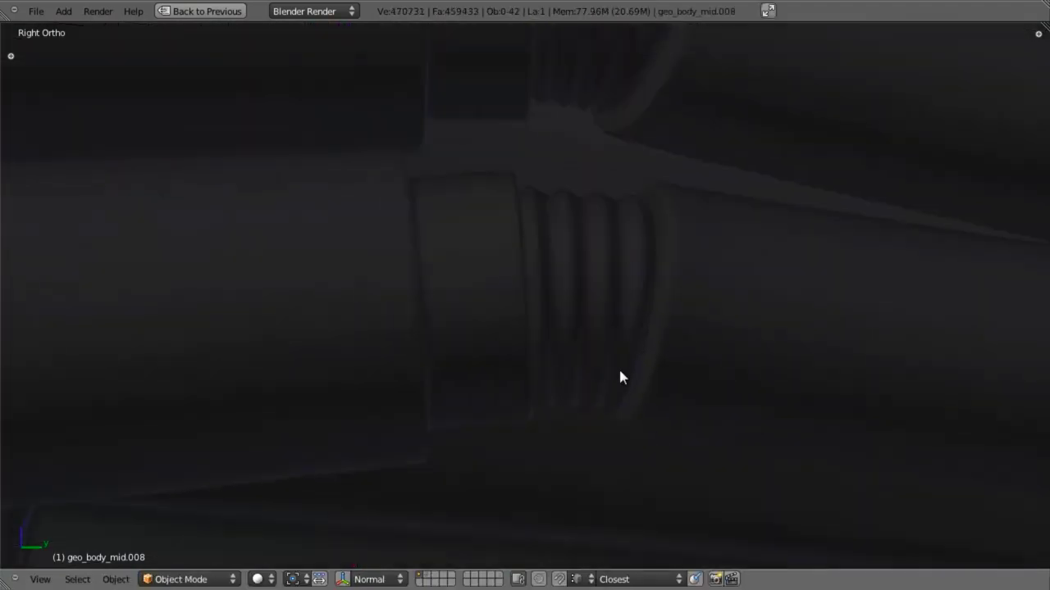
Examine the finished cylinders, collars and ridged bends in object mode against the ship's side profile.
scroll(619, 366, "down", 4)
scroll(435, 307, "down", 3)
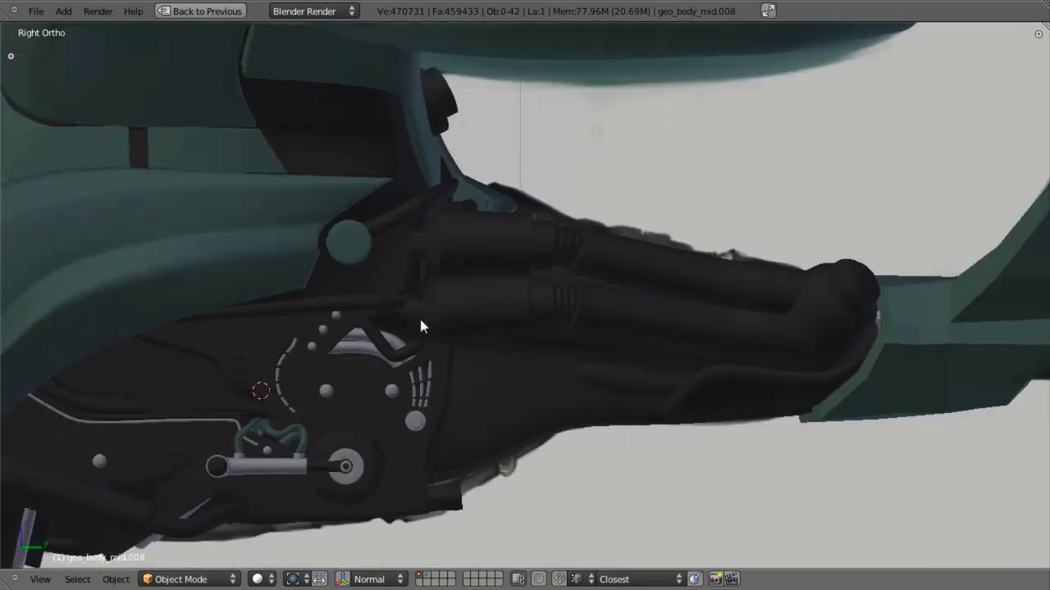
scroll(421, 327, "up", 2)
scroll(420, 322, "up", 4)
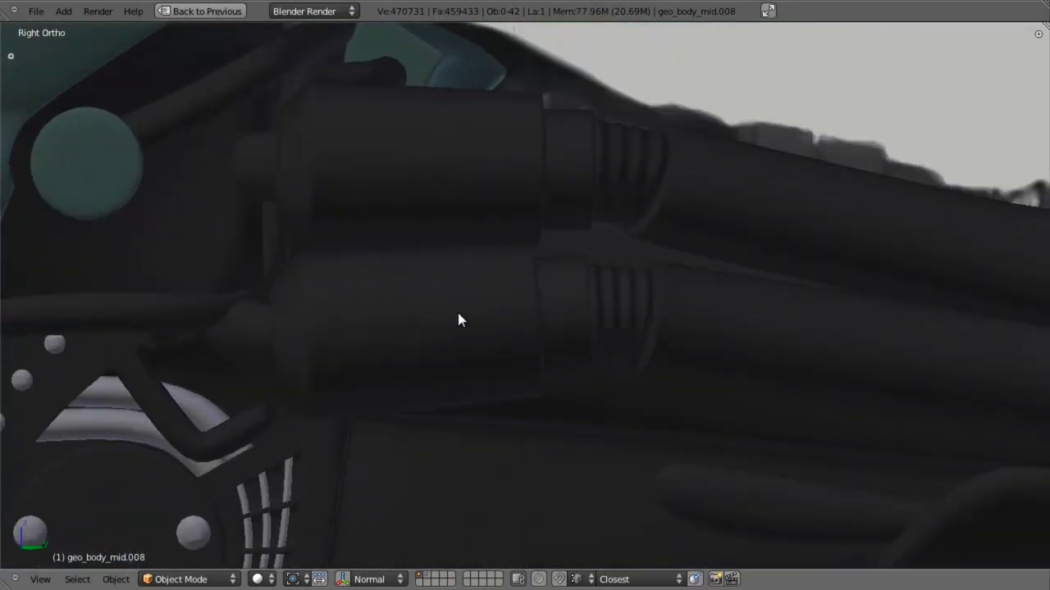
scroll(468, 297, "up", 1)
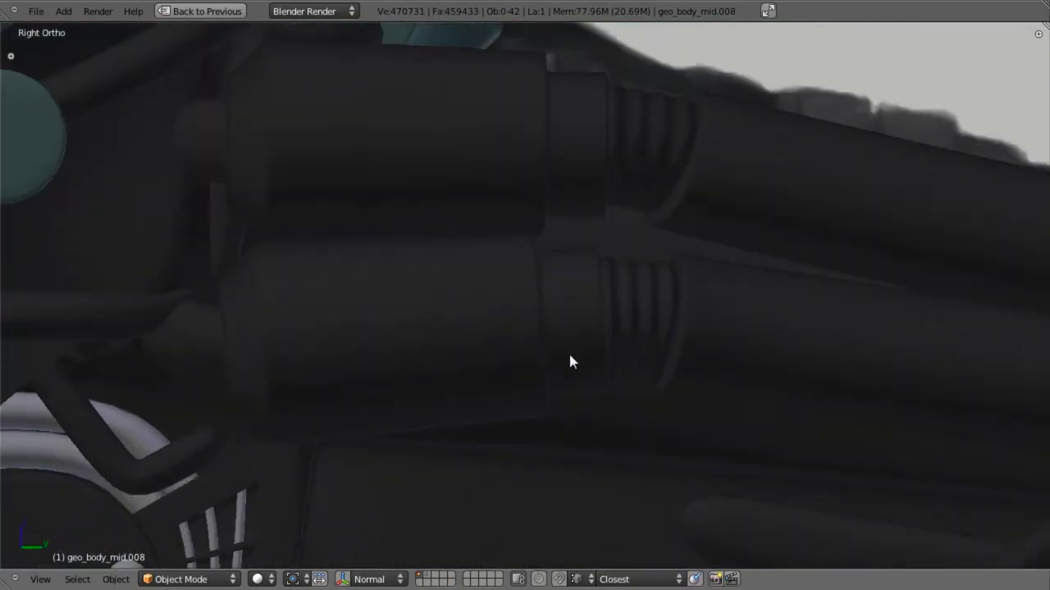
scroll(462, 352, "down", 3)
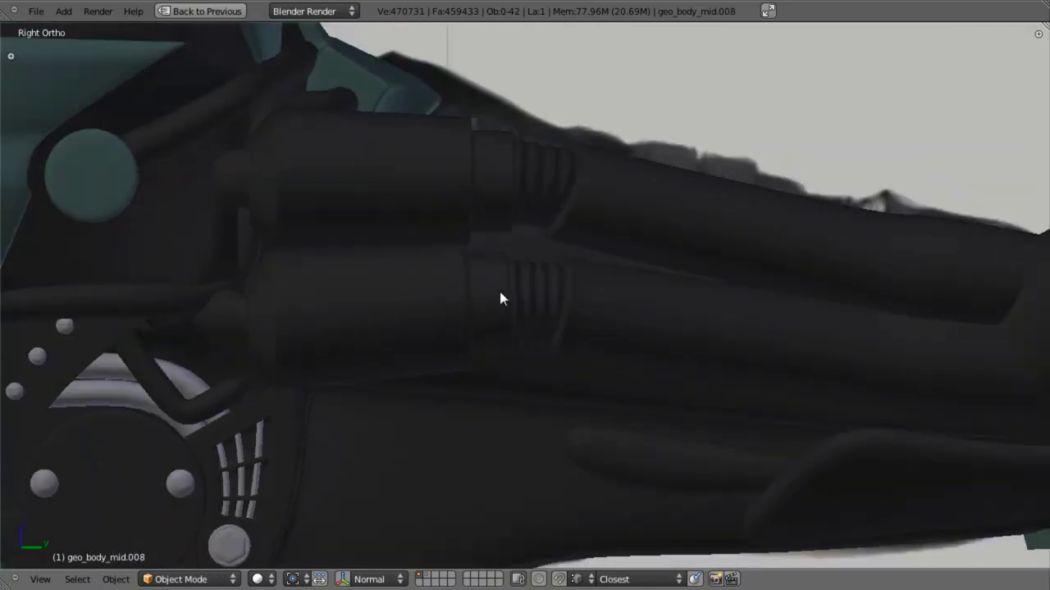
key("z")
scroll(572, 271, "down", 2)
key("z")
mouse_move(571, 252)
middle_mouse_down()
mouse_move(518, 298)
mouse_move(572, 298)
mouse_move(484, 497)
mouse_move(517, 448)
mouse_move(582, 198)
mouse_move(581, 440)
middle_mouse_up()
key("KP_3")
scroll(406, 551, "up", 1)
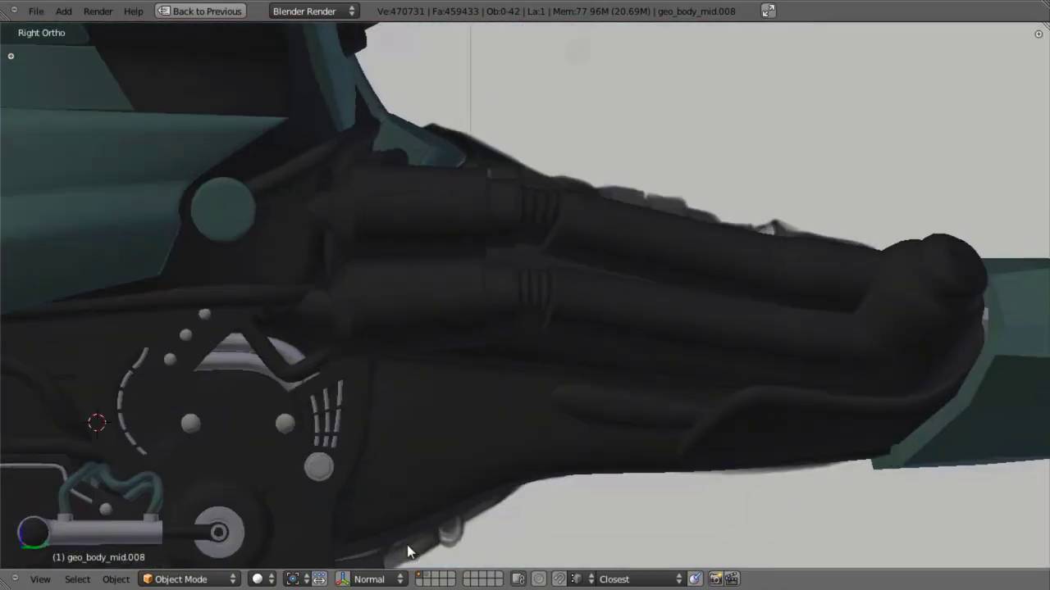
Hide the model to study the rear section of the concept artwork, and show the model again for comparison.
left_click(437, 582)
middle_click_drag(508, 423, 523, 379, "shift")
scroll(524, 379, "up", 1)
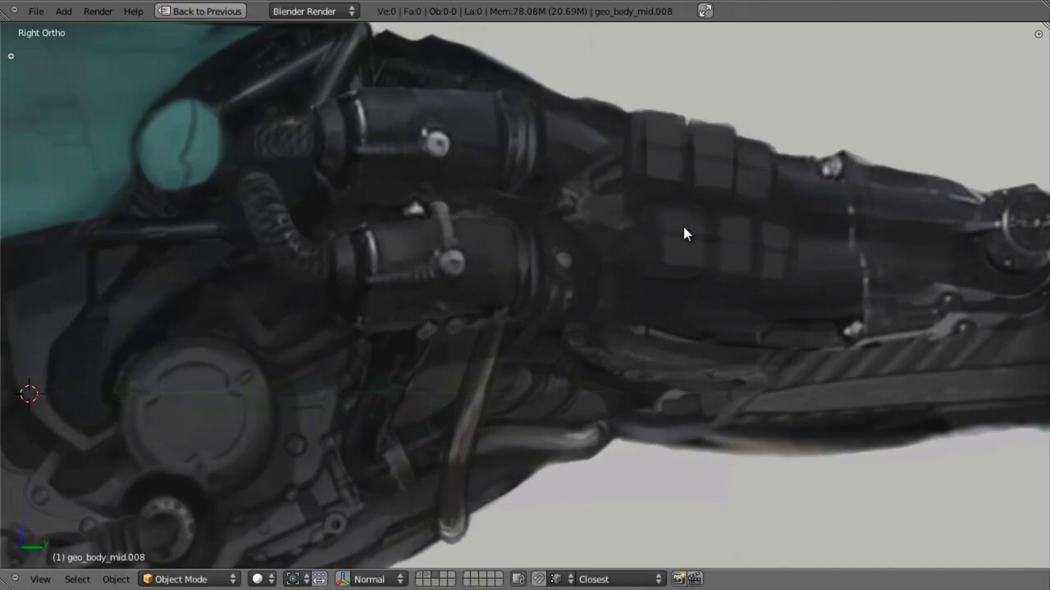
scroll(673, 393, "down", 4)
scroll(580, 412, "up", 2)
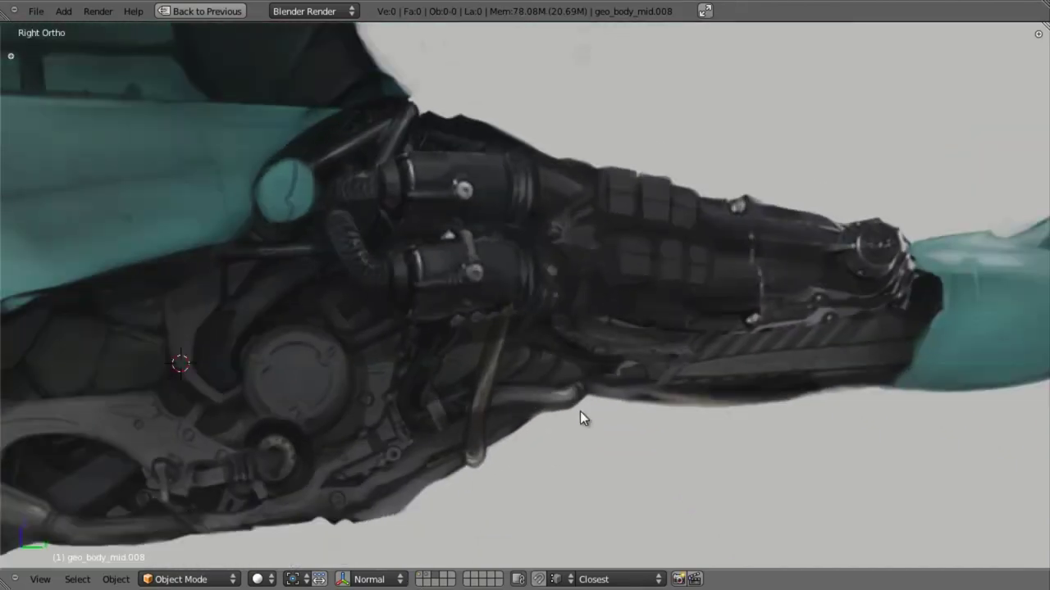
left_click(419, 578)
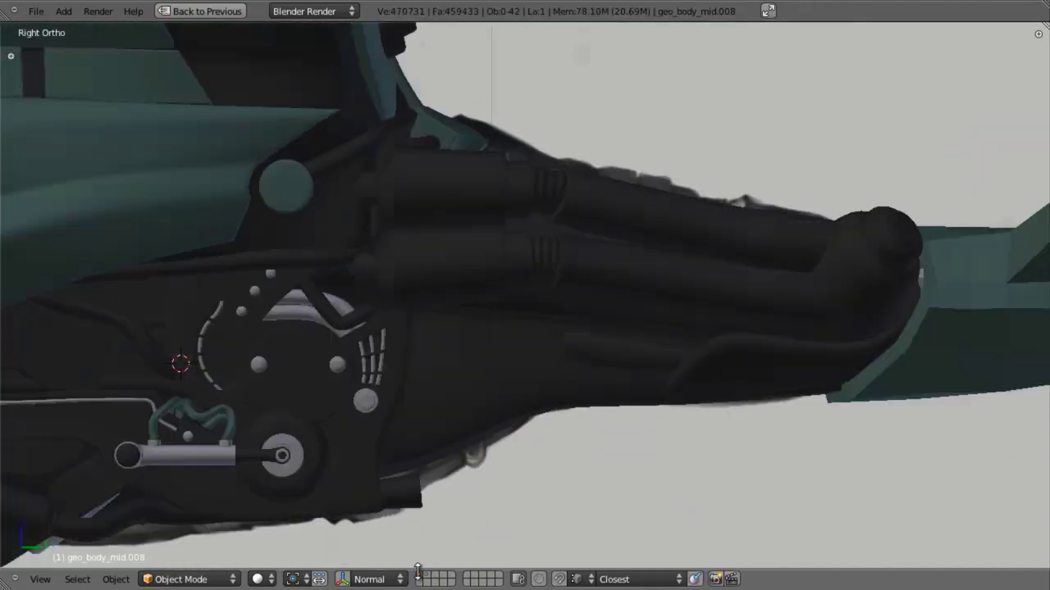
scroll(496, 397, "up", 2)
middle_click_drag(509, 416, 642, 401, "shift")
key("z")
scroll(475, 400, "down", 3)
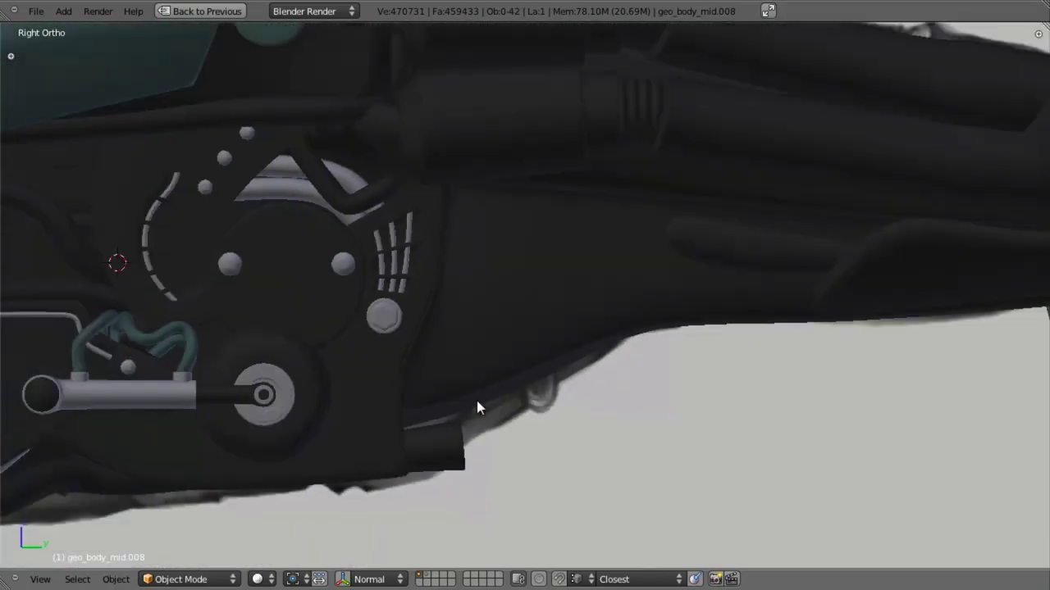
middle_click_drag(455, 362, 481, 362, "shift")
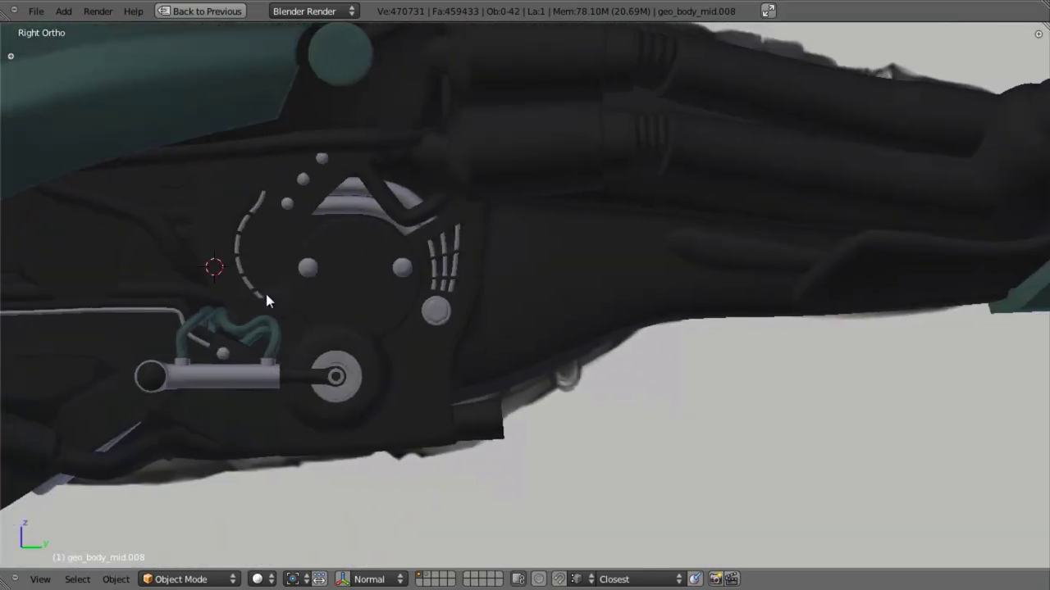
Select the curve object that forms the engine's bent pipes and compare it with the artwork in wireframe.
right_click(419, 213)
key("z")
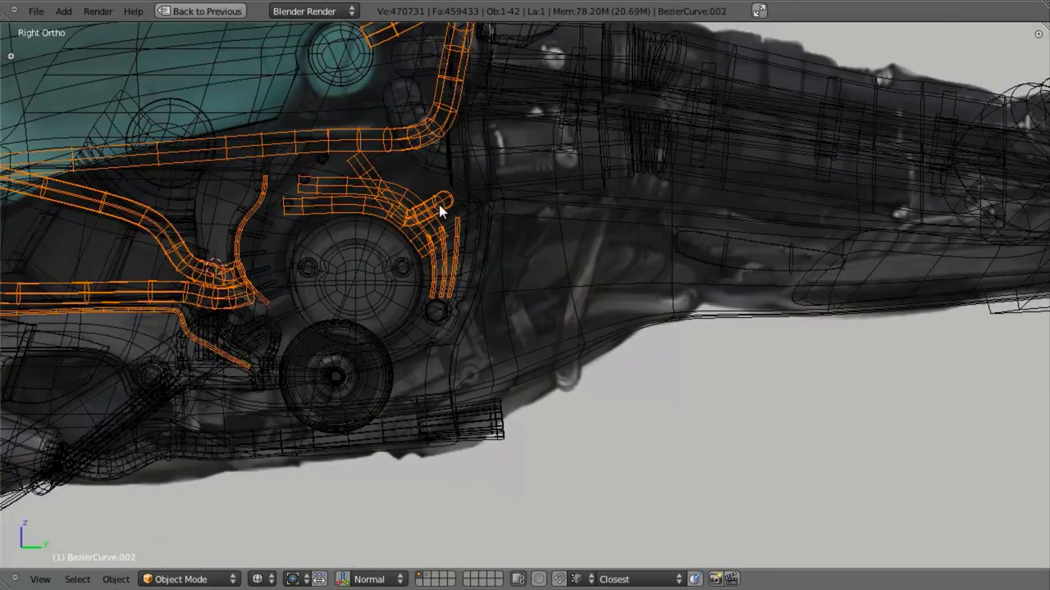
middle_click_drag(453, 181, 492, 298, "shift")
scroll(410, 334, "down", 3)
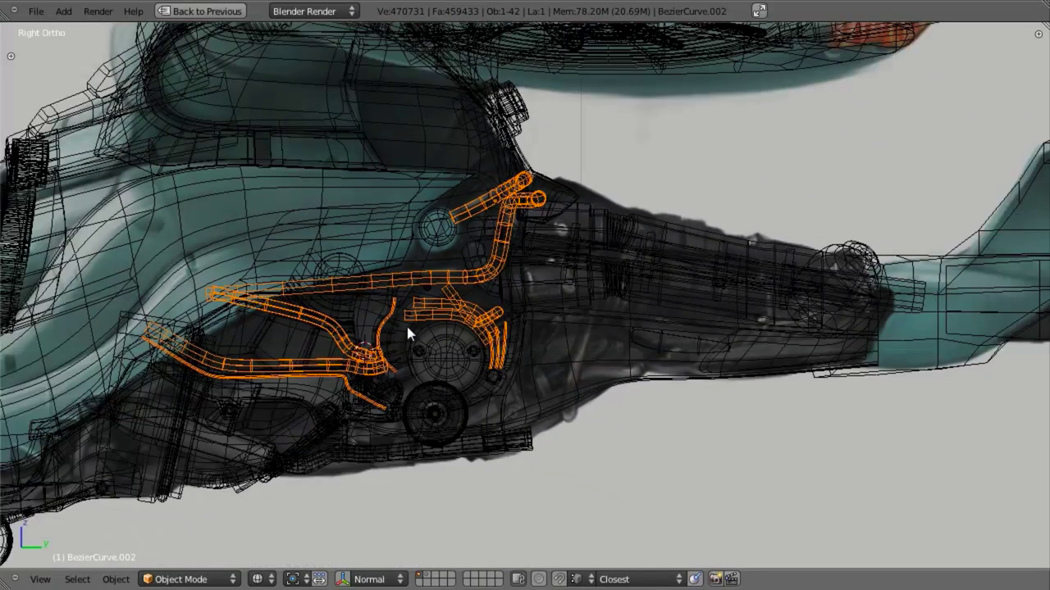
key("z")
scroll(361, 410, "up", 1)
key("z")
Select the mesh object containing the diagonal cylinder and large front ring beneath the ship's middle body.
right_click(295, 485)
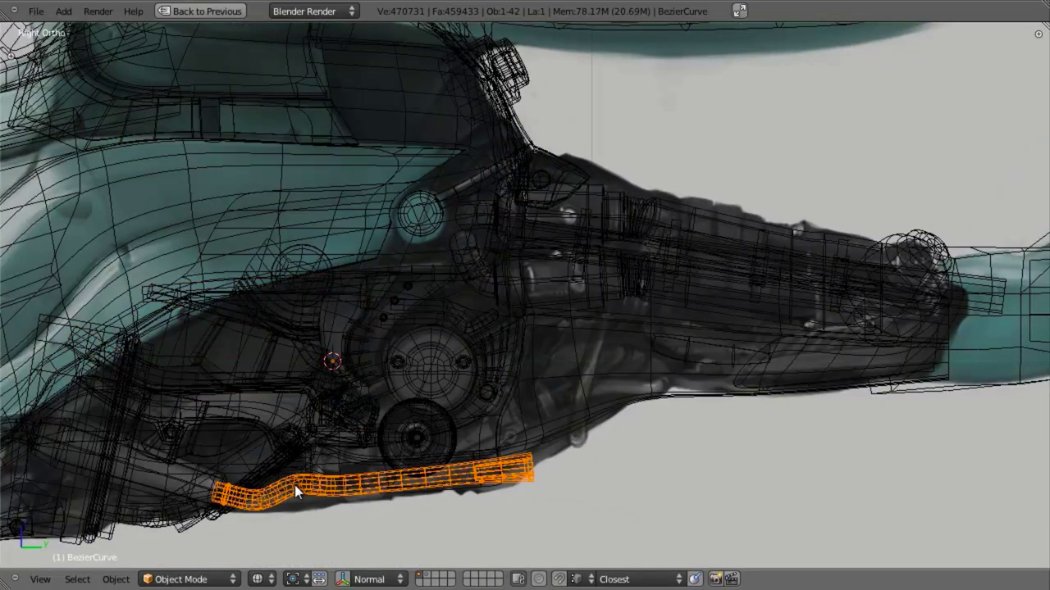
right_click(273, 466)
right_click(273, 465)
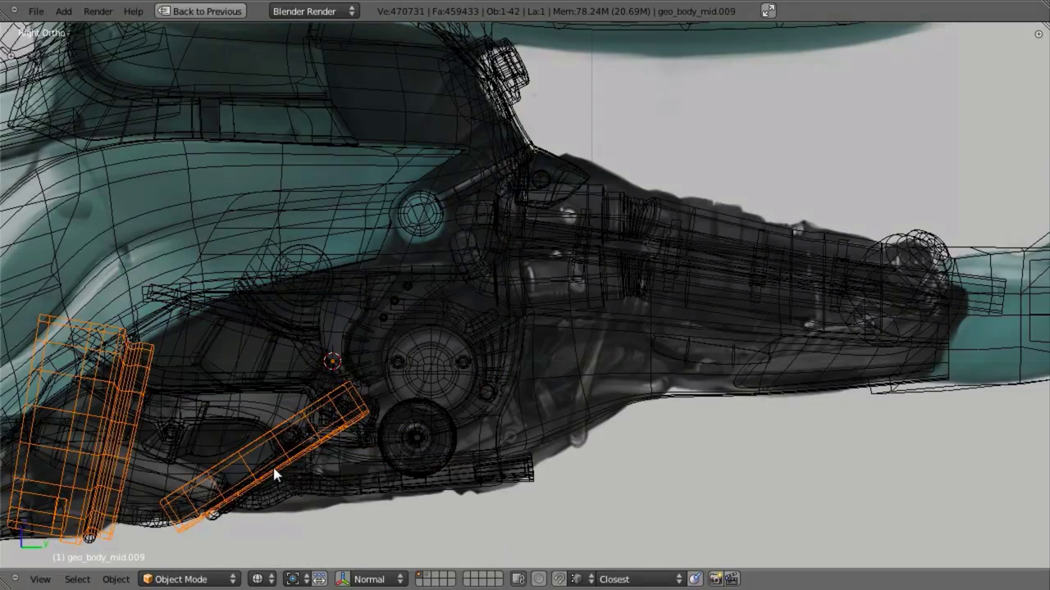
right_click(272, 466)
right_click(273, 466)
right_click(272, 466)
middle_click_drag(538, 474, 523, 480)
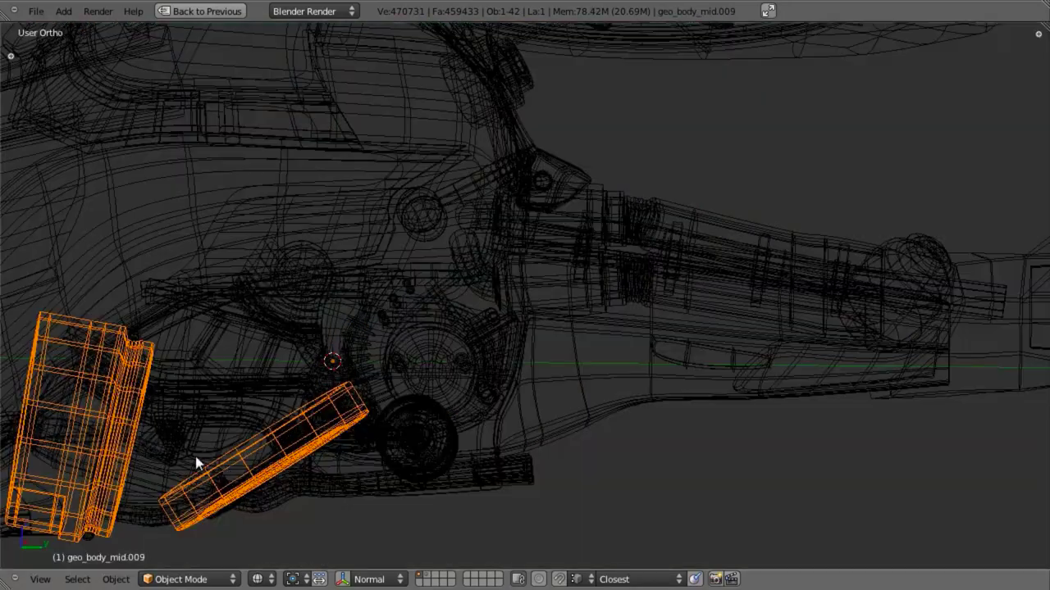
Duplicate the curved double-tube hoop beneath the ship's middle body in place.
right_click(257, 458)
right_click(258, 465)
middle_click_drag(626, 436, 509, 263)
key("z")
middle_click_drag(377, 437, 392, 404)
key("shift+d")
left_click(392, 404)
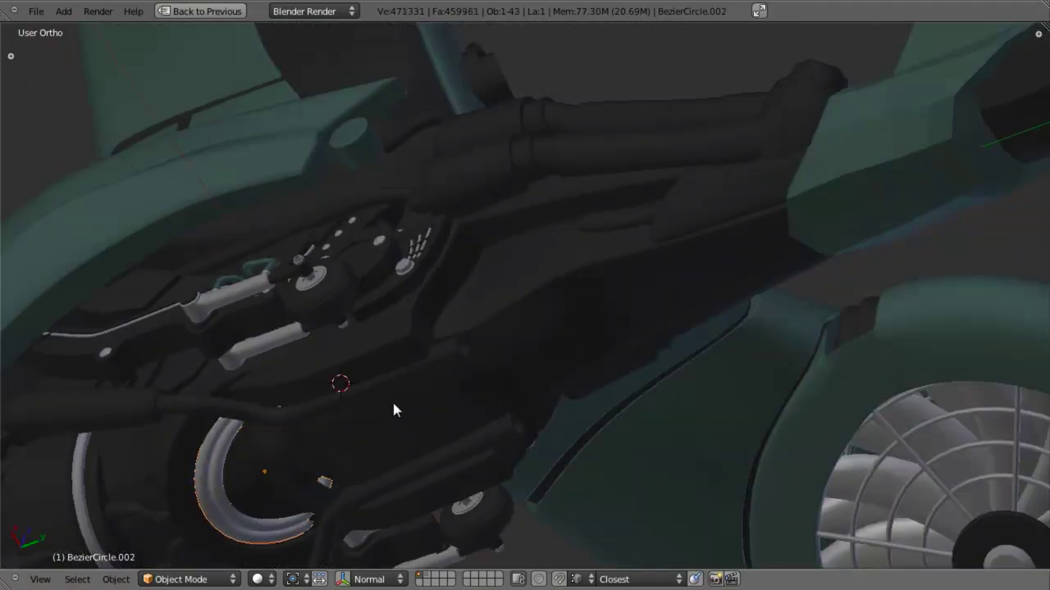
Move the duplicated hoop rearward in the side view and rotate it nearly upright over the matching pipe in the artwork.
key("KP_3")
key("z")
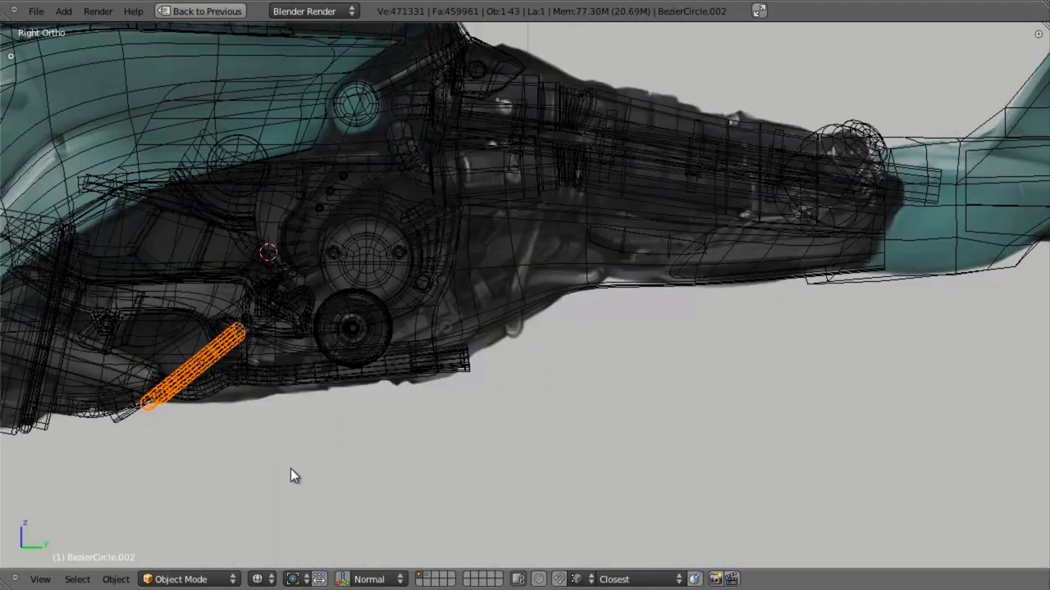
key("g")
left_click(607, 494)
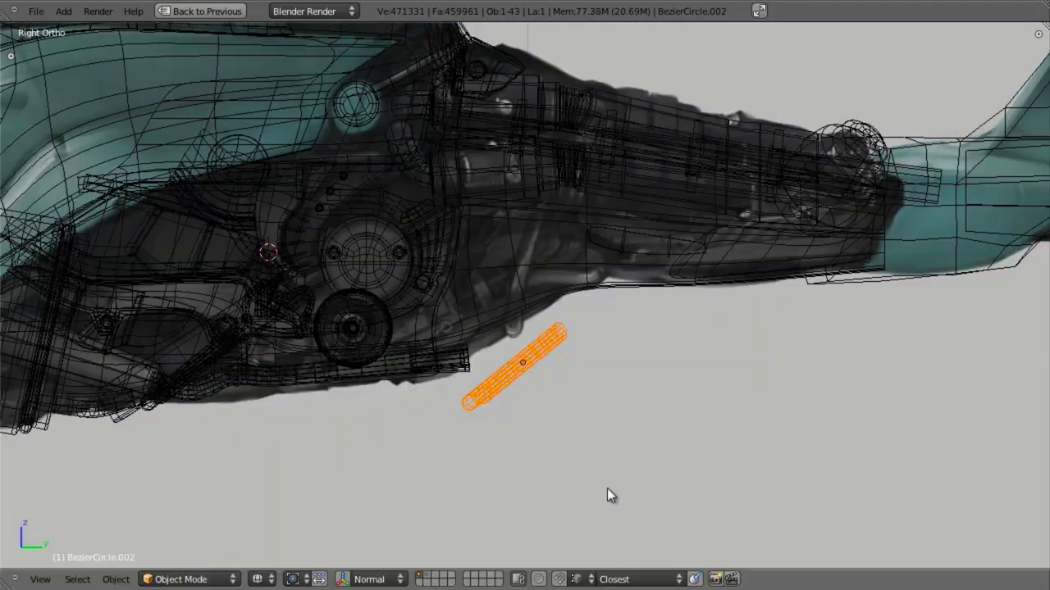
key("r")
left_click(677, 384)
key("g")
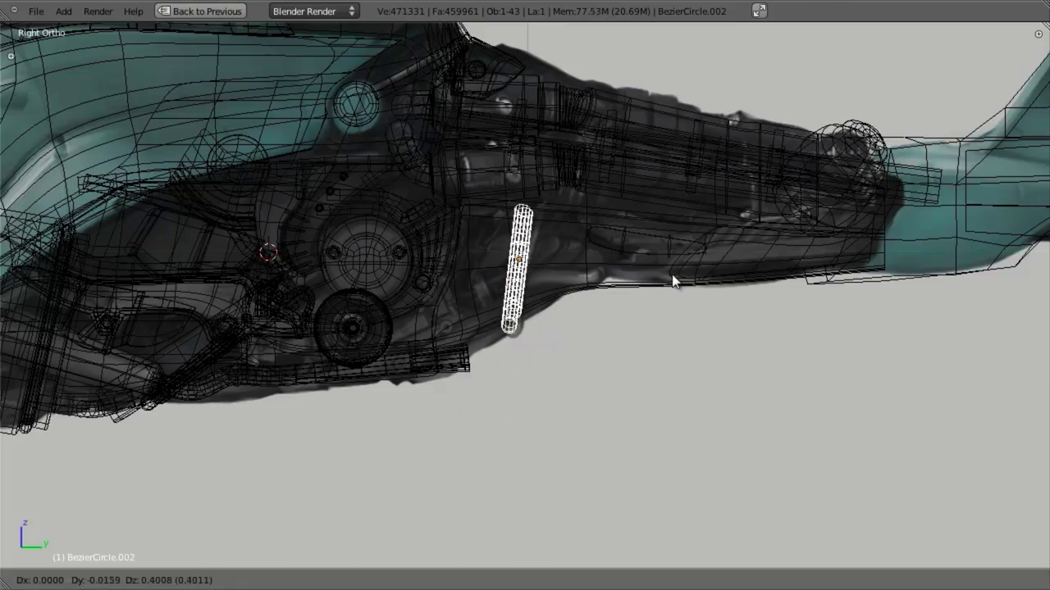
left_click(681, 282)
Delete the inner set of control points from the duplicated hoop, leaving a single tube.
key("Tab")
middle_click_drag(556, 294, 558, 309)
key("z")
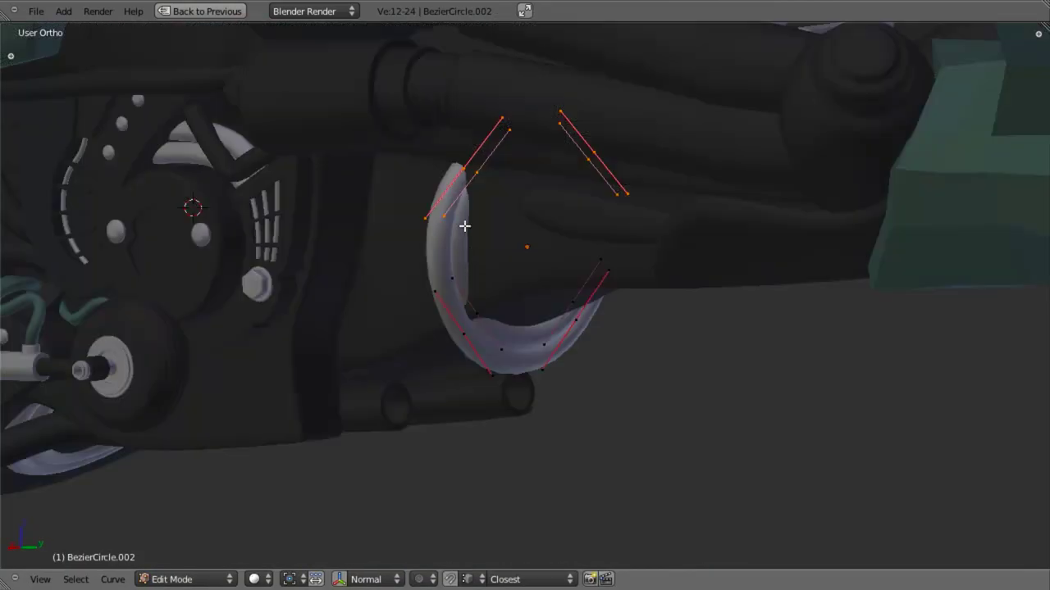
key("a")
key("x")
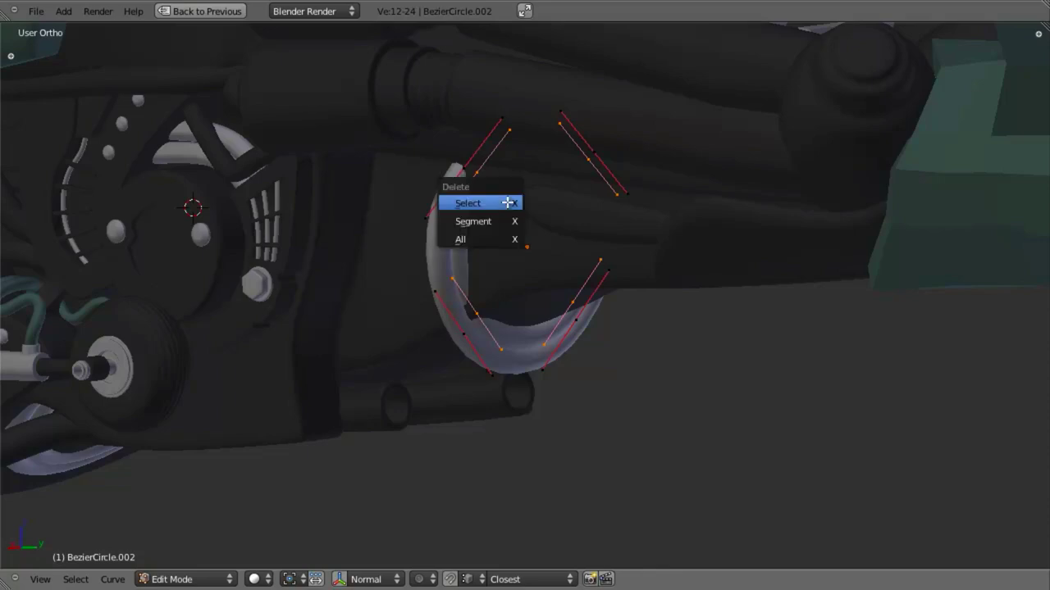
left_click(508, 203)
Scale the hoop's upper end control point to 0 along X so its handles stand upright.
middle_click_drag(537, 328, 450, 185)
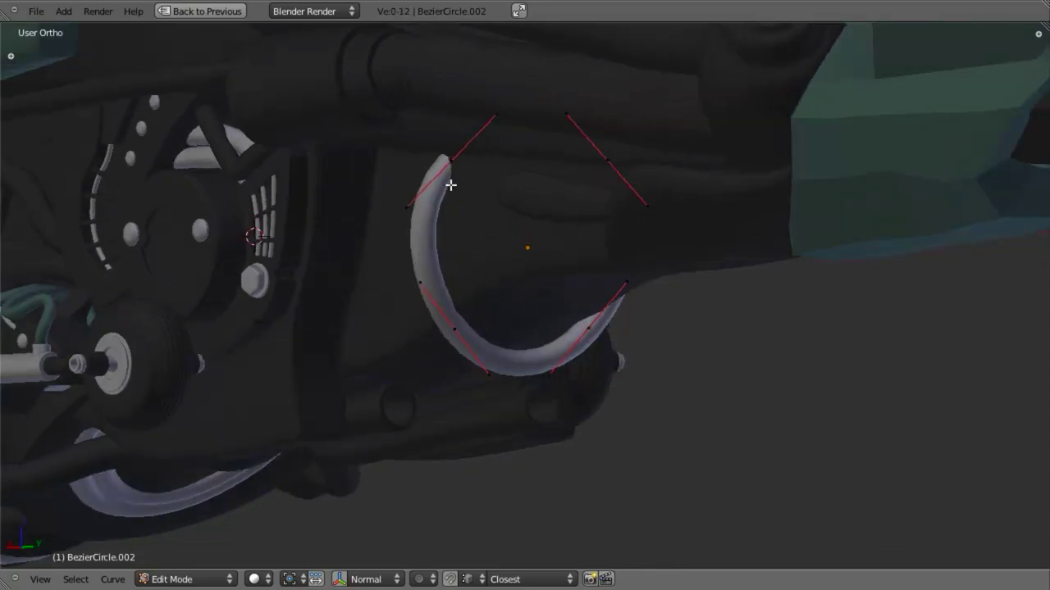
key("s")
key("x")
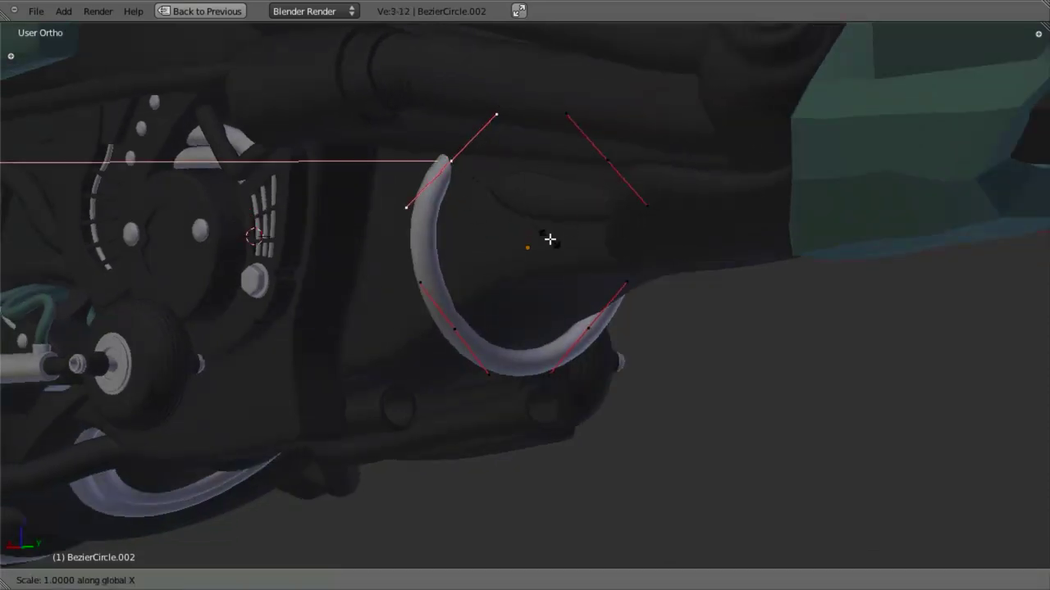
key("0")
key("Return")
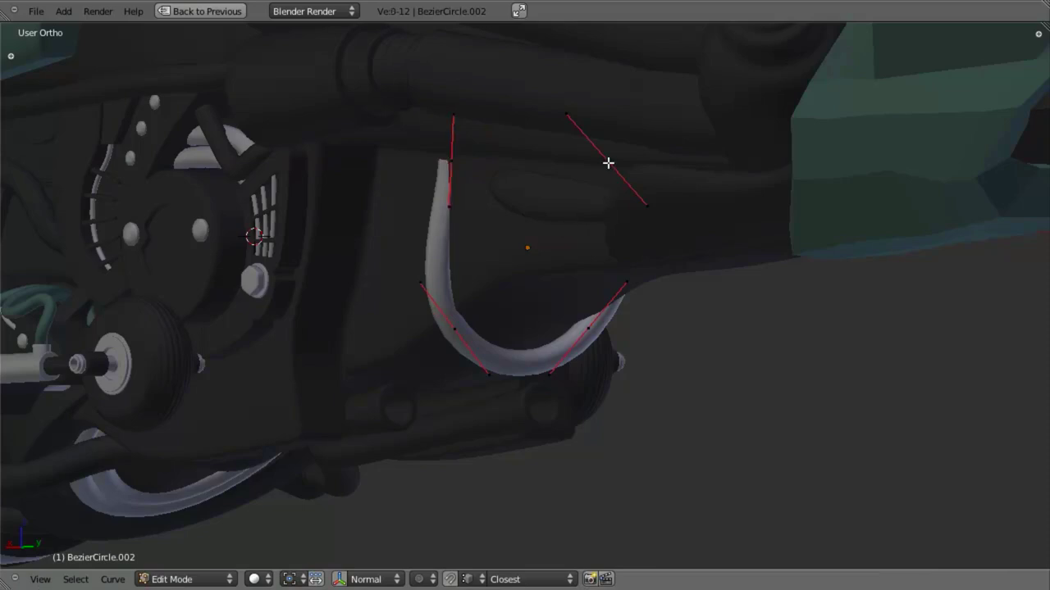
Subdivide the hoop's bottom segment and delete the two control points on its opposite half.
middle_click_drag(608, 164, 410, 343)
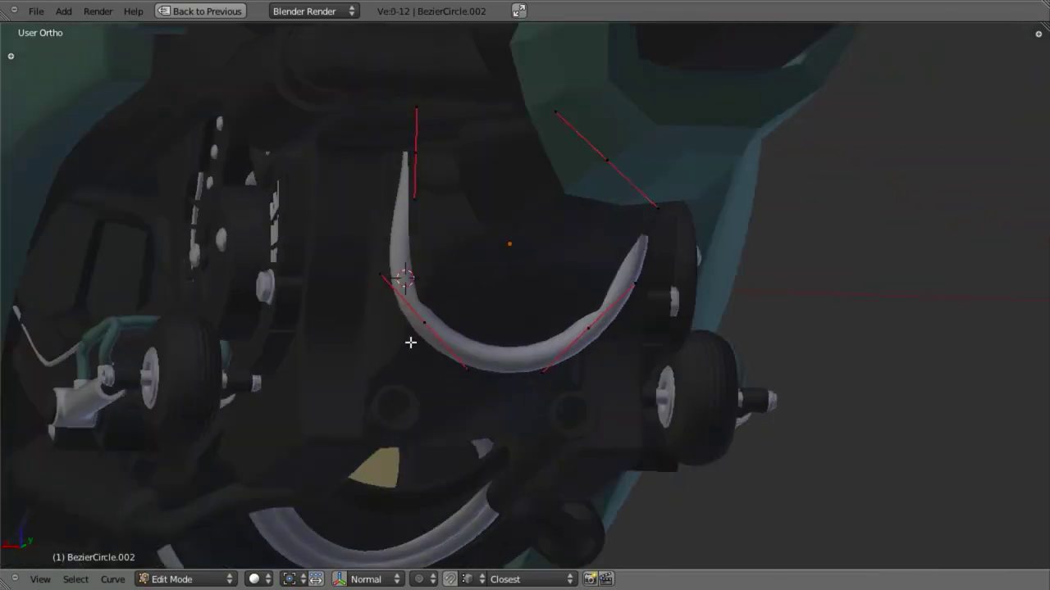
key("w")
left_click(593, 325)
middle_click_drag(574, 277, 539, 257)
right_click(612, 159, "shift")
key("x")
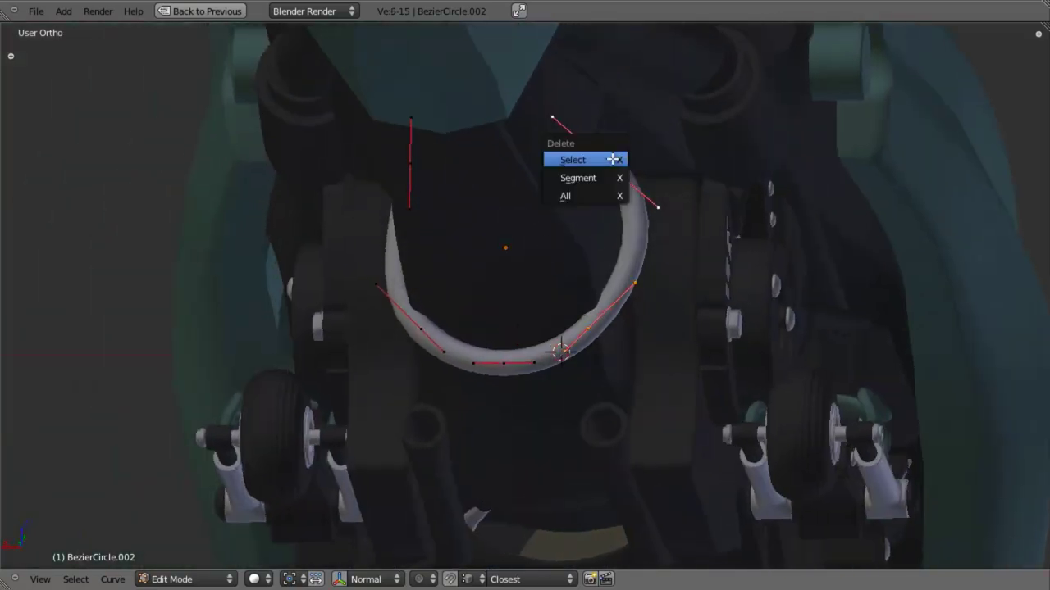
left_click(612, 159)
Add a Mirror modifier across the X axis to the half hoop and enable Clipping.
key("ctrl+Up")
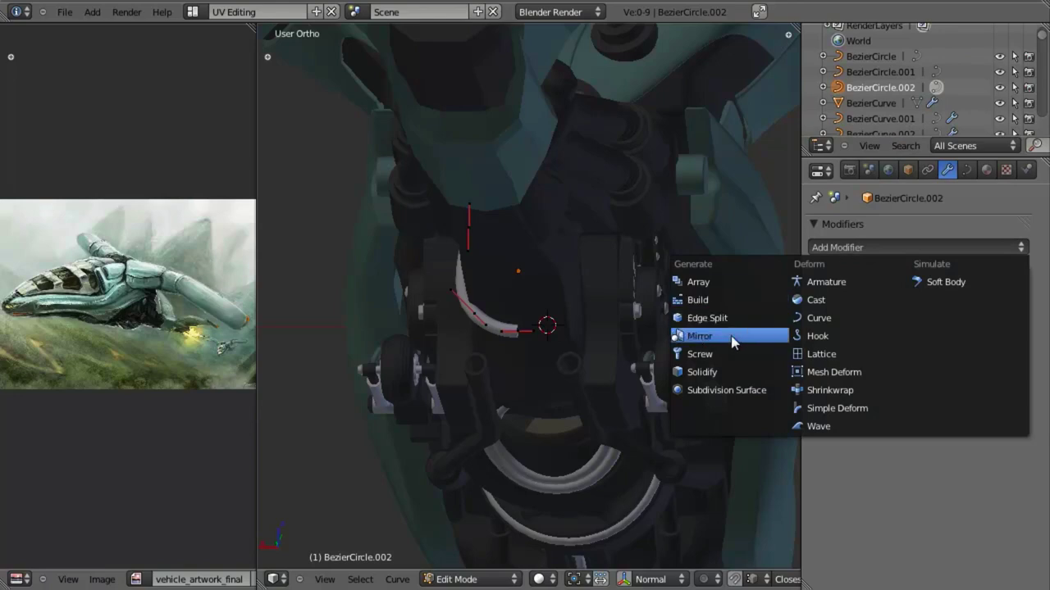
left_click(731, 337)
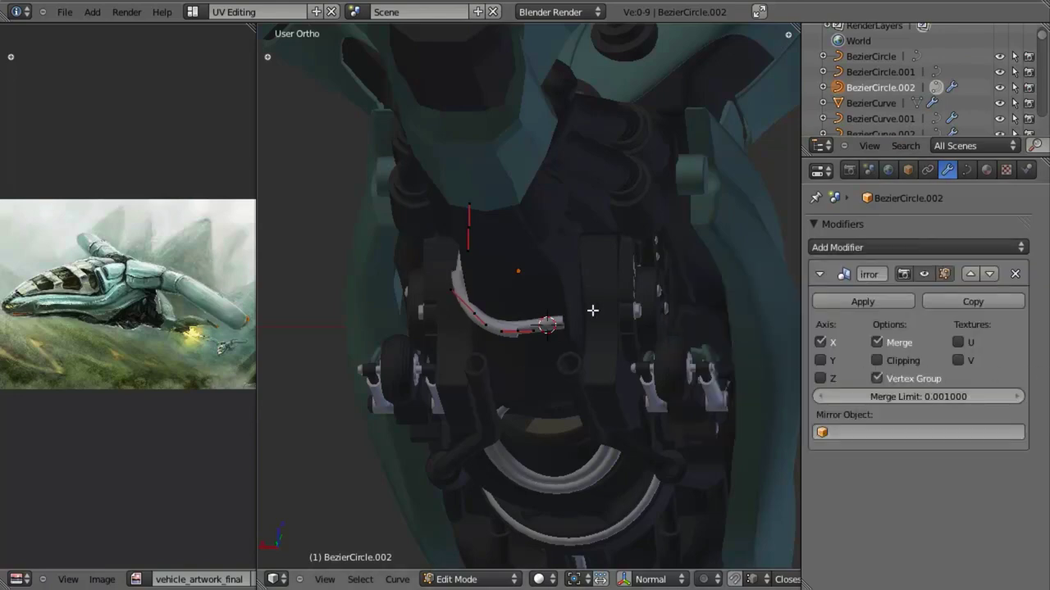
middle_click_drag(514, 324, 528, 329)
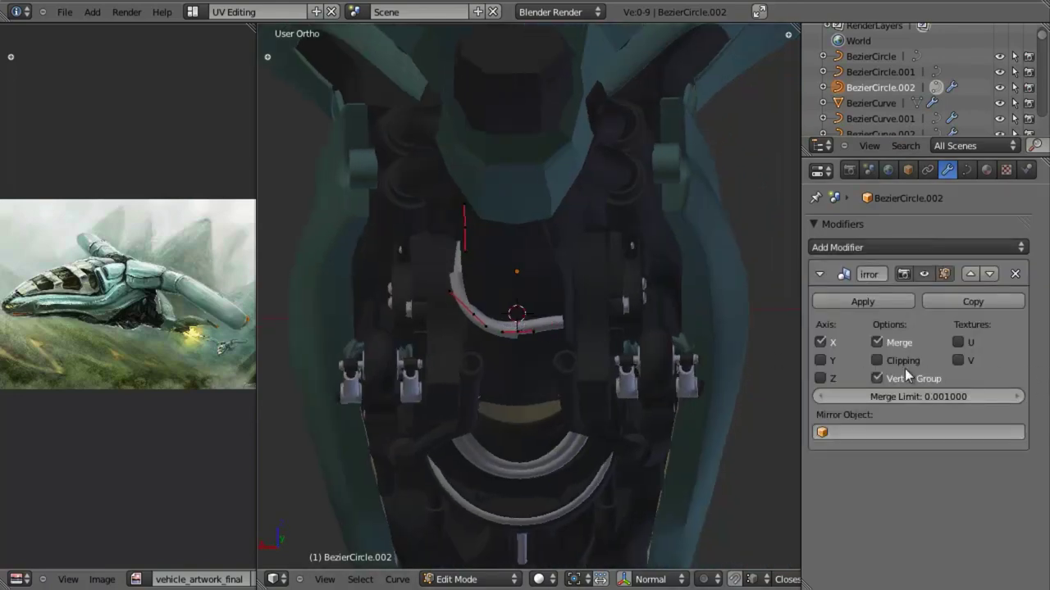
left_click(885, 360)
scroll(574, 361, "up", 3)
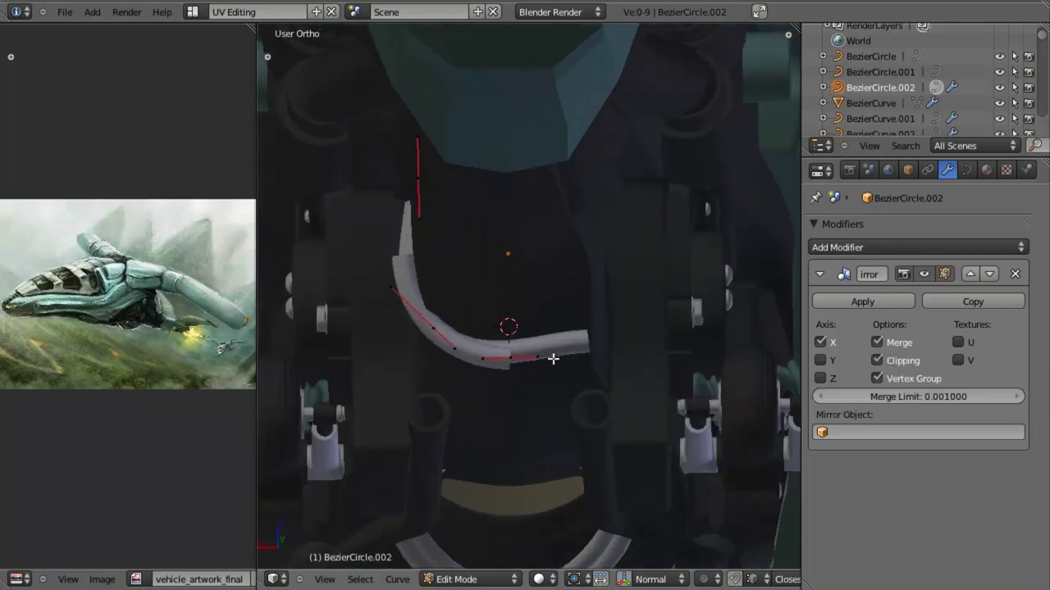
Apply the hoop object's transform so it mirrors symmetrically, and reopen its control points for editing.
key("Tab")
key("ctrl+a")
left_click(544, 362)
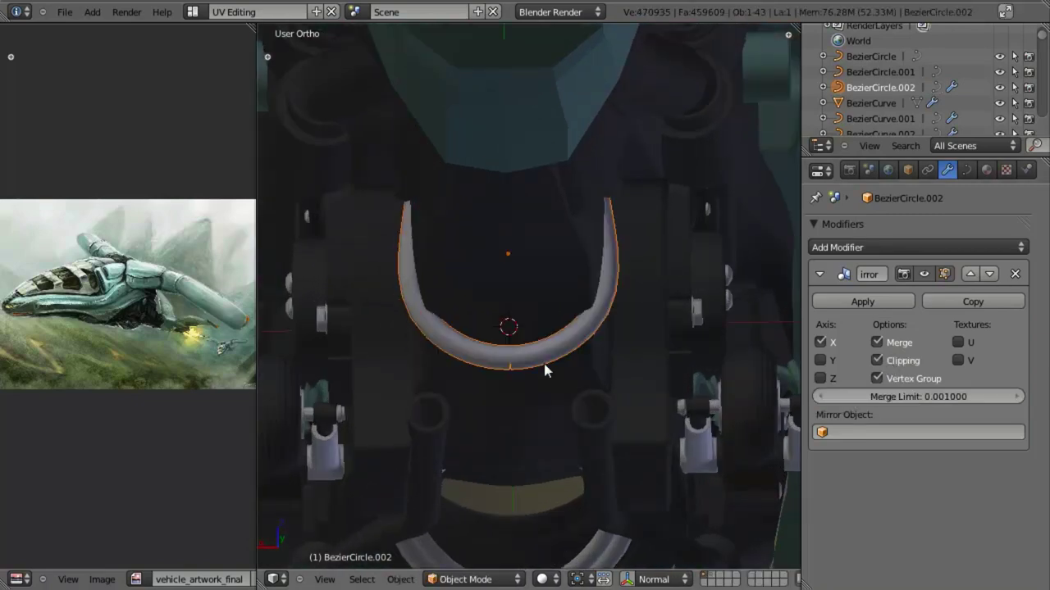
scroll(492, 353, "down", 2)
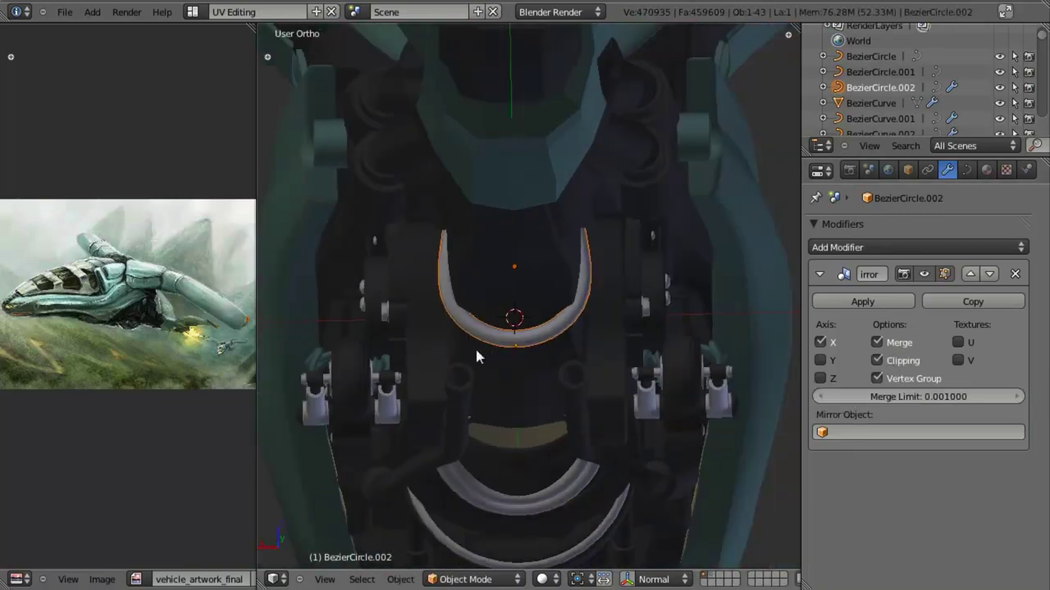
scroll(478, 350, "up", 3)
middle_click_drag(488, 326, 492, 236)
scroll(492, 279, "up", 2)
key("Tab")
middle_click_drag(492, 282, 452, 410)
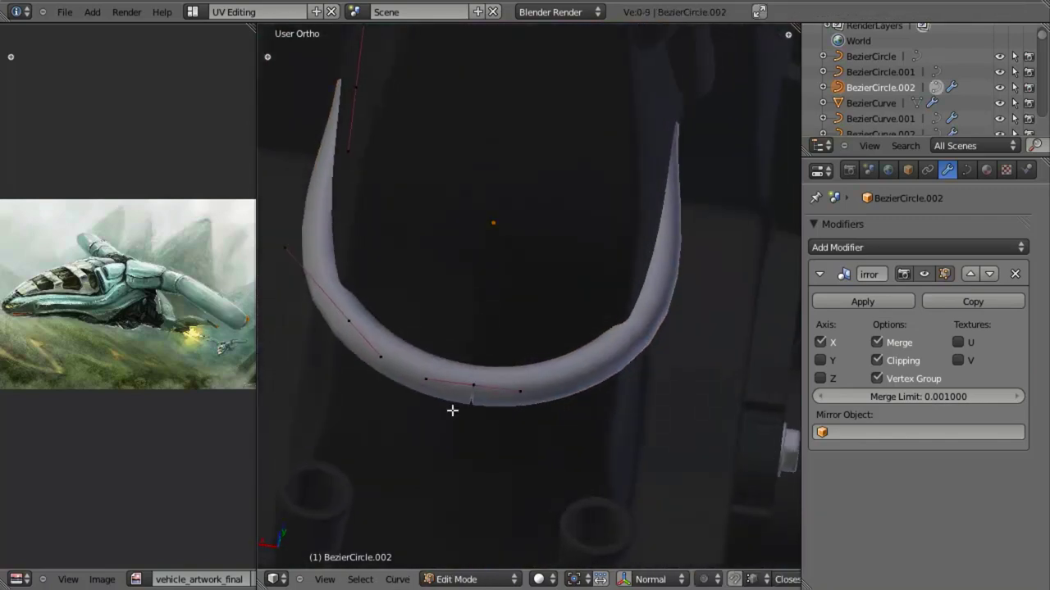
right_click(426, 382)
key("g")
key("z")
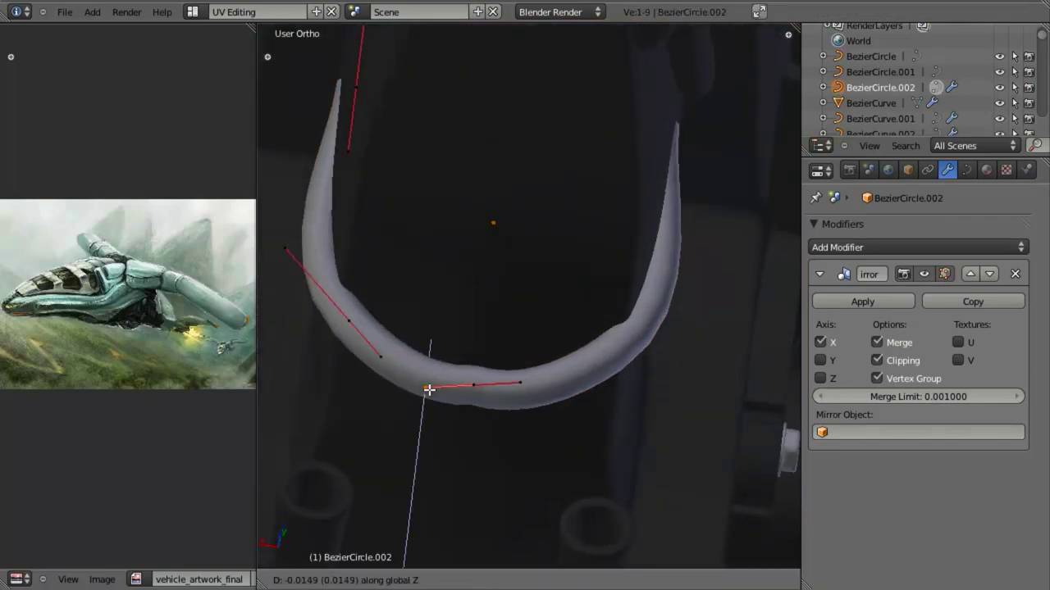
left_click(429, 387)
Lower the hoop's corner control point along Z to square off its bottom, and raise the Mirror merge limit to 0.0013.
right_click(353, 319)
key("g")
key("z")
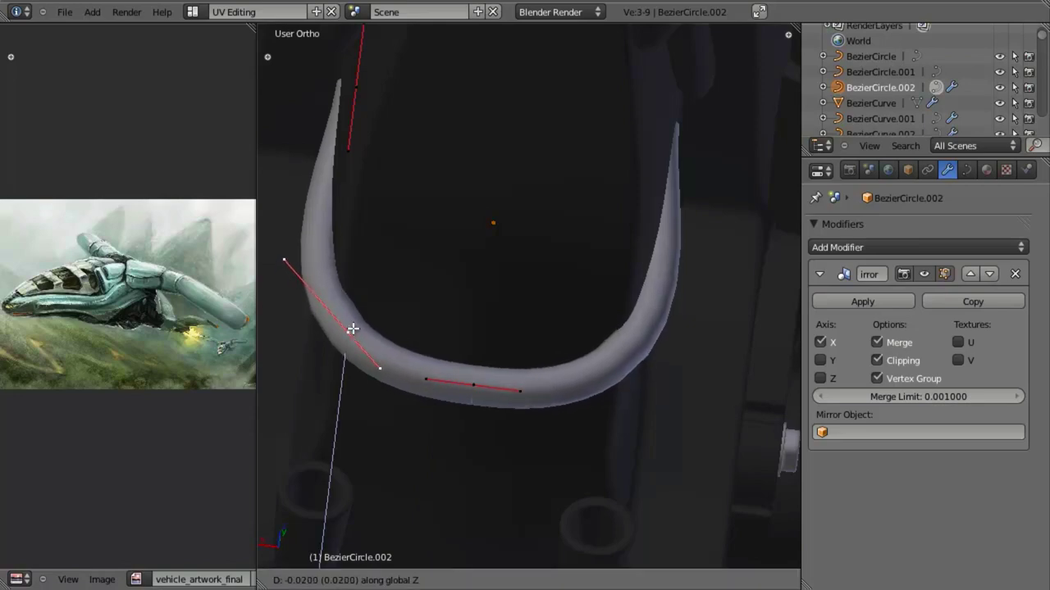
left_click(352, 340)
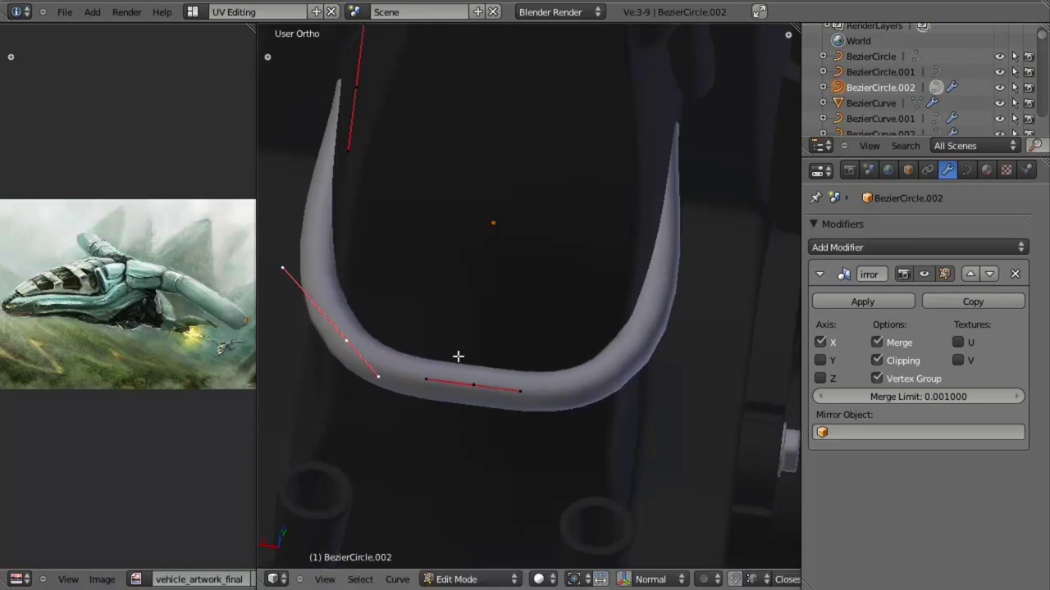
left_click(1015, 397)
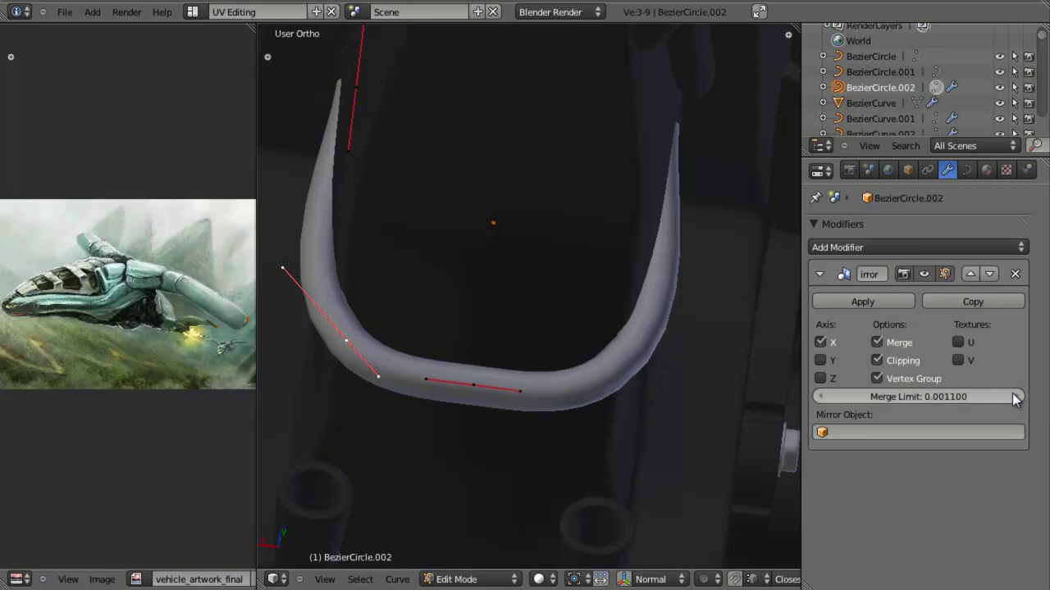
left_click(1015, 396)
left_click(1015, 397)
Select the hoop's lower control points in the side view and reposition them over the pipe in the artwork.
mouse_move(309, 369)
middle_mouse_down()
mouse_move(417, 309)
mouse_move(442, 315)
middle_mouse_up()
key("z")
key("KP_3")
key("z")
key("z")
key("b")
left_click_drag(405, 285, 534, 434)
key("g")
left_click(522, 411)
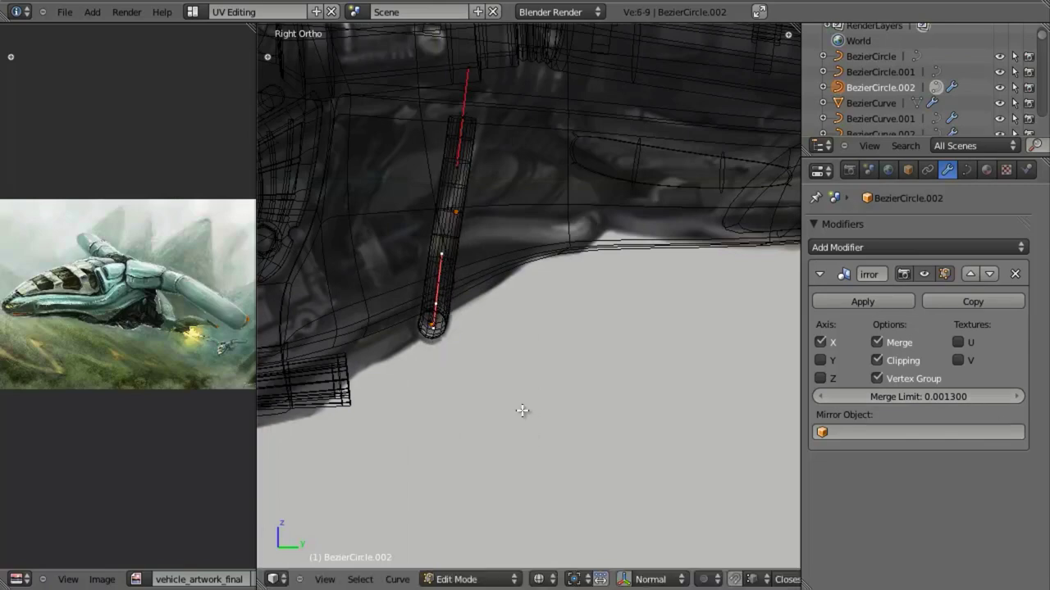
Rotate the hoop's bottom-centre control point 90 degrees about the Z axis.
key("z")
scroll(510, 390, "down", 2)
middle_click_drag(508, 389, 523, 469, "shift")
scroll(514, 228, "up", 2)
middle_click_drag(479, 224, 451, 262)
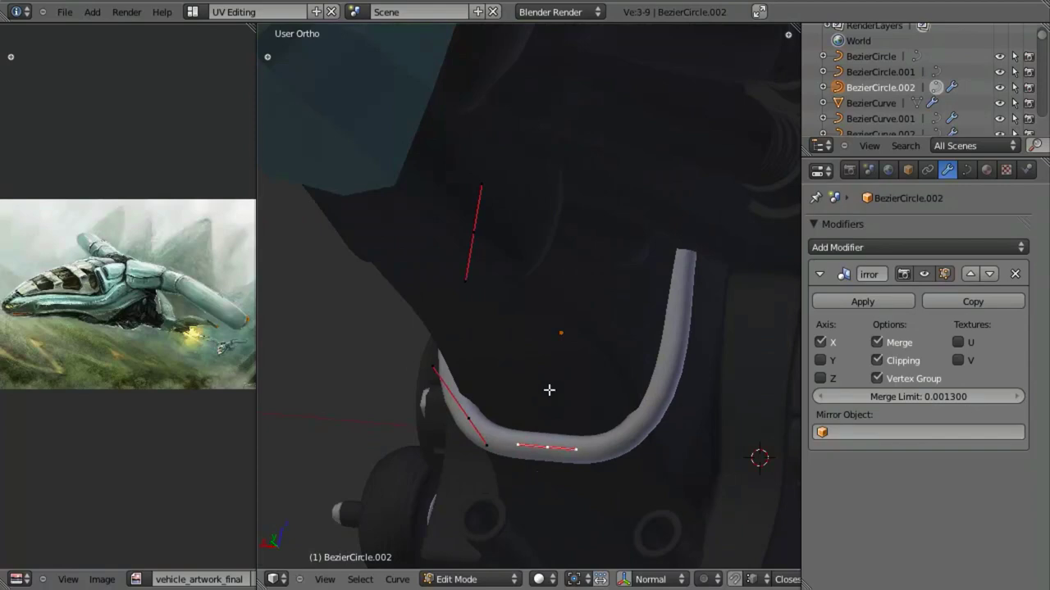
middle_click_drag(548, 390, 602, 353)
key("r")
key("Escape")
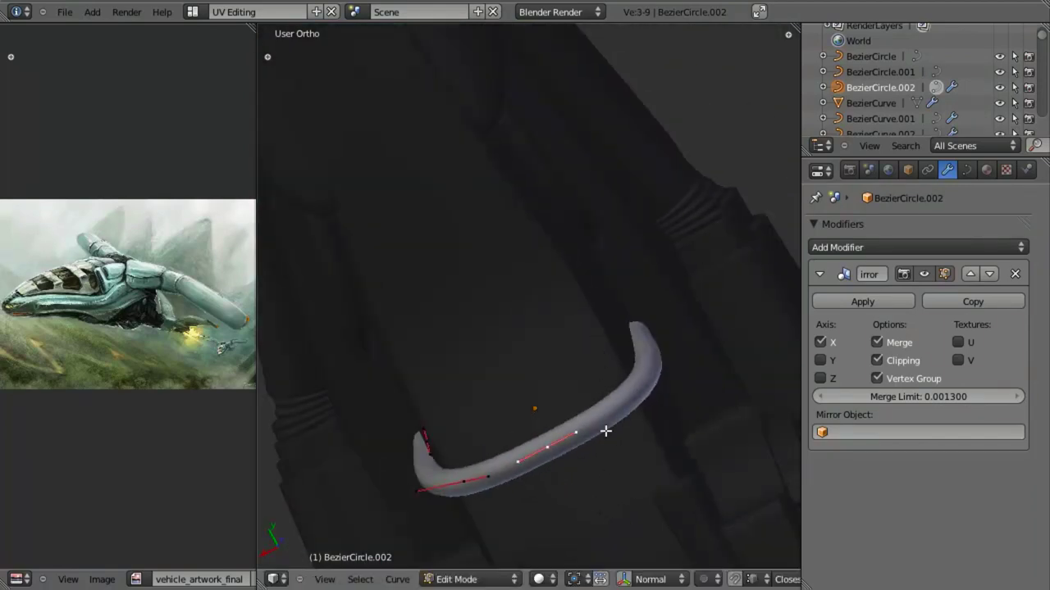
type("rz90")
key("Return")
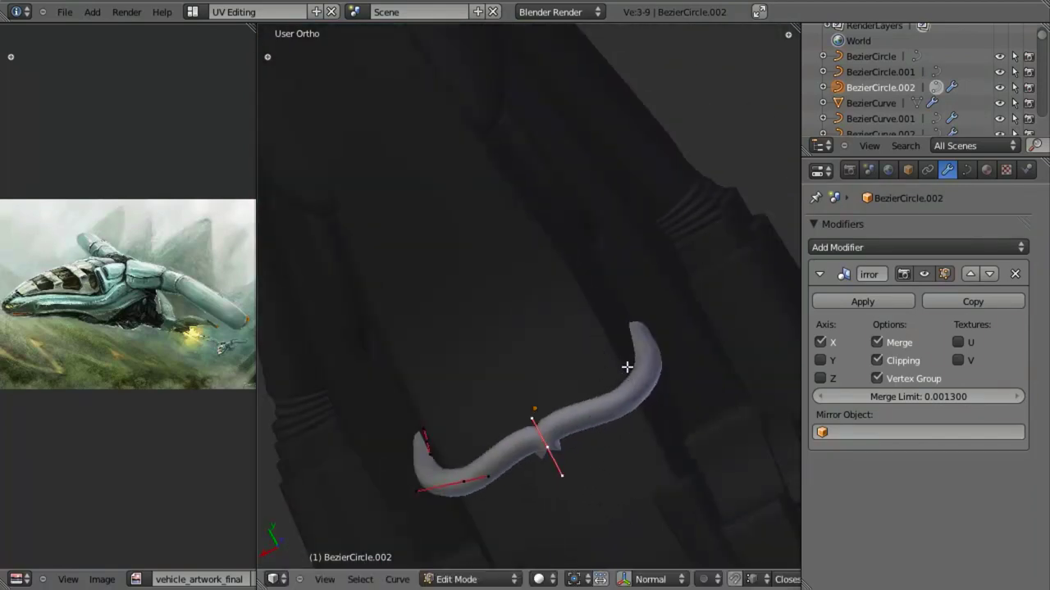
Disable mirror clipping and move the centre control point along X away from the mirror plane, separating the two tubes.
key("g")
key("x")
left_click(596, 368)
key("g")
key("x")
left_click(577, 470)
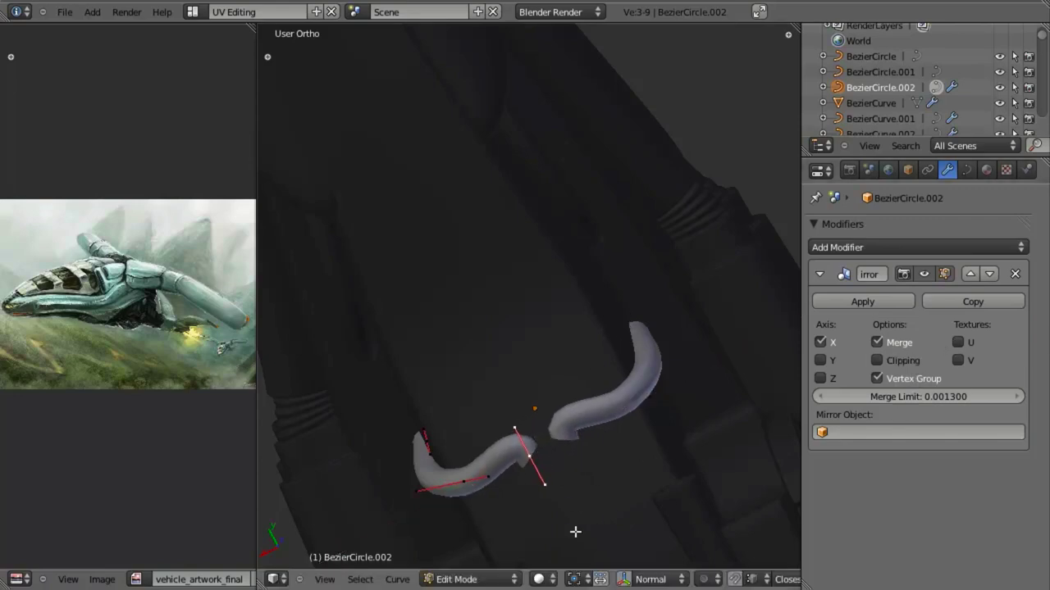
Adjust the centre end point's position along the Y axis to shape the tube's bend.
middle_click_drag(562, 478, 550, 362, "shift")
key("g")
key("y")
left_click(561, 432)
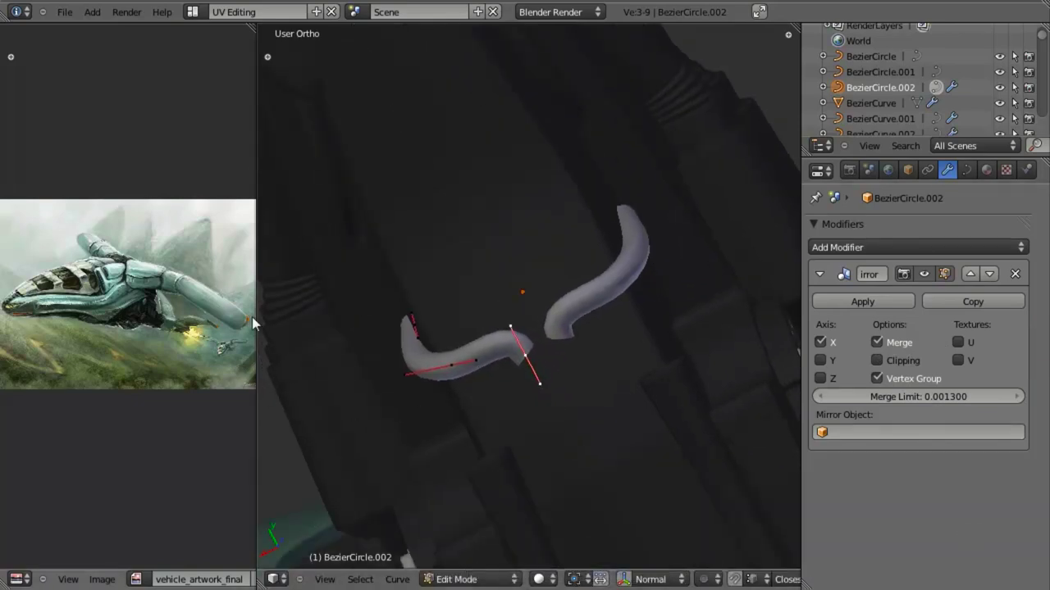
middle_click_drag(459, 361, 485, 351)
key("g")
key("y")
left_click(486, 355)
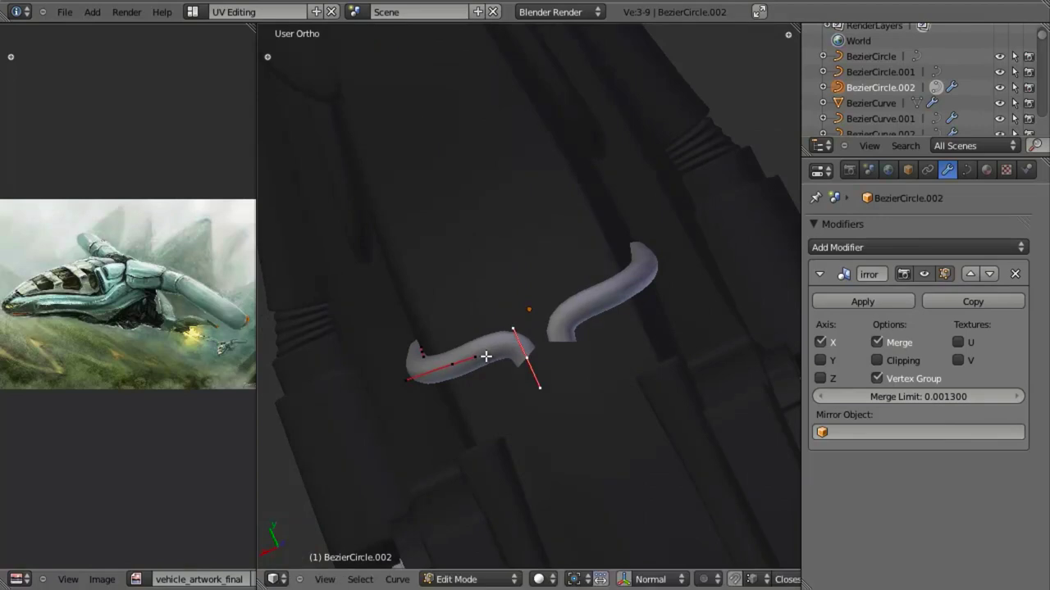
key("super")
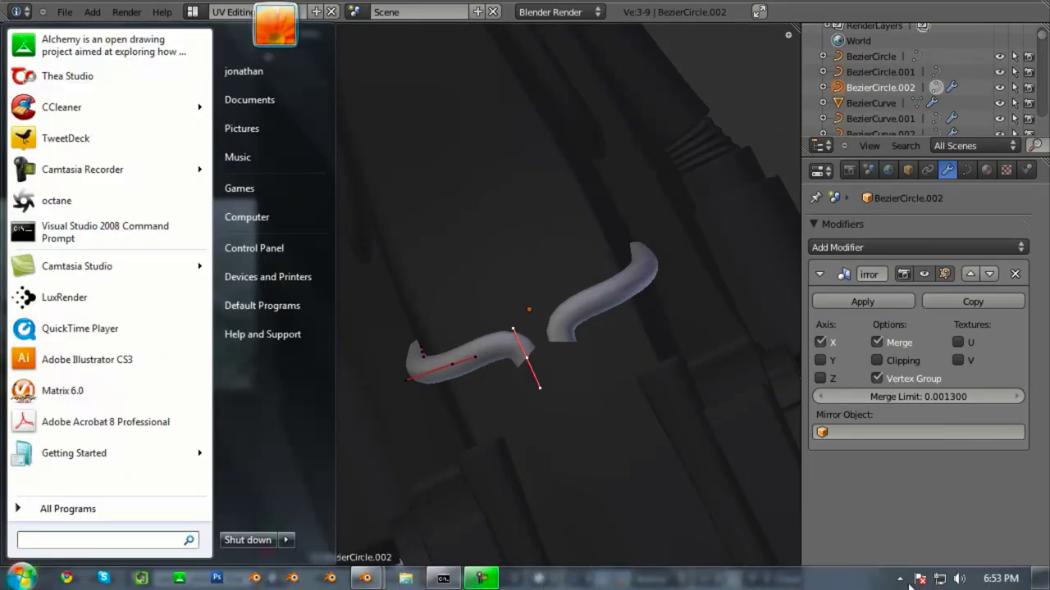
key("super")
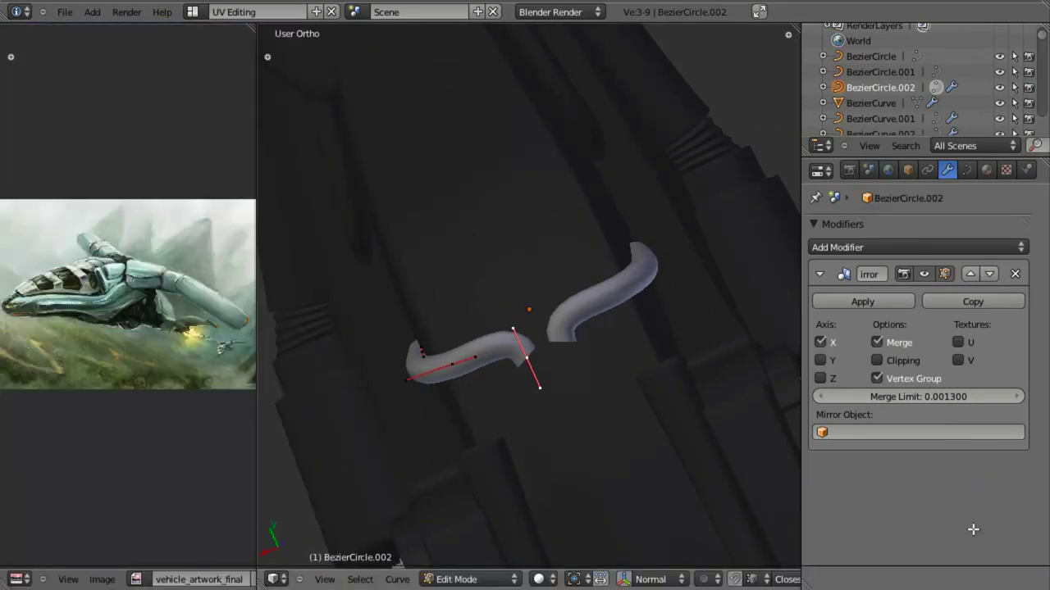
Extrude the tube's centre end forward along the ship's underside and adjust the new point's height along Z.
key("e")
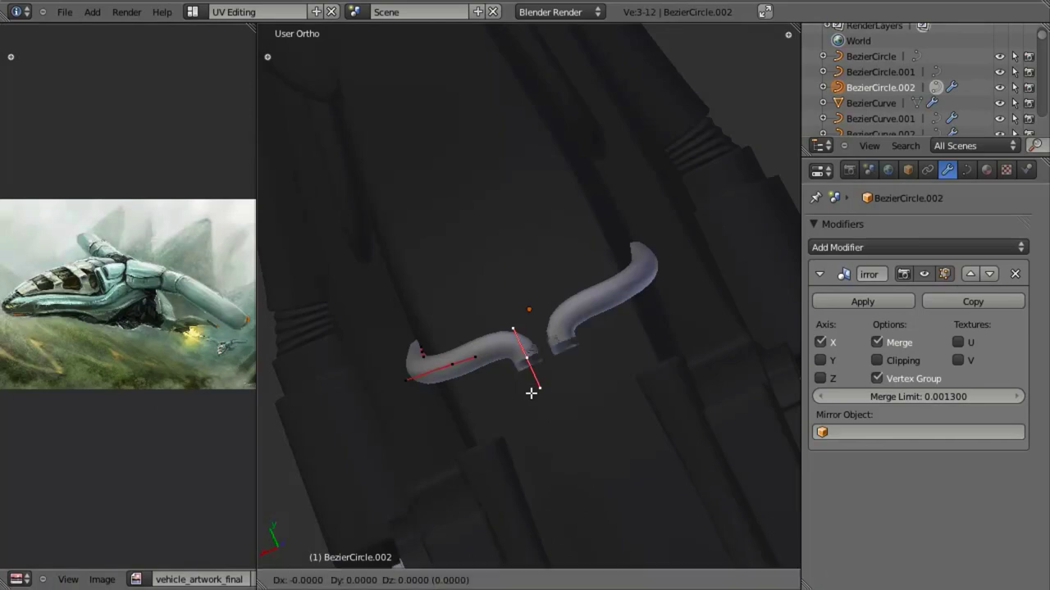
left_click(572, 533)
middle_click_drag(555, 474, 464, 448)
key("g")
key("z")
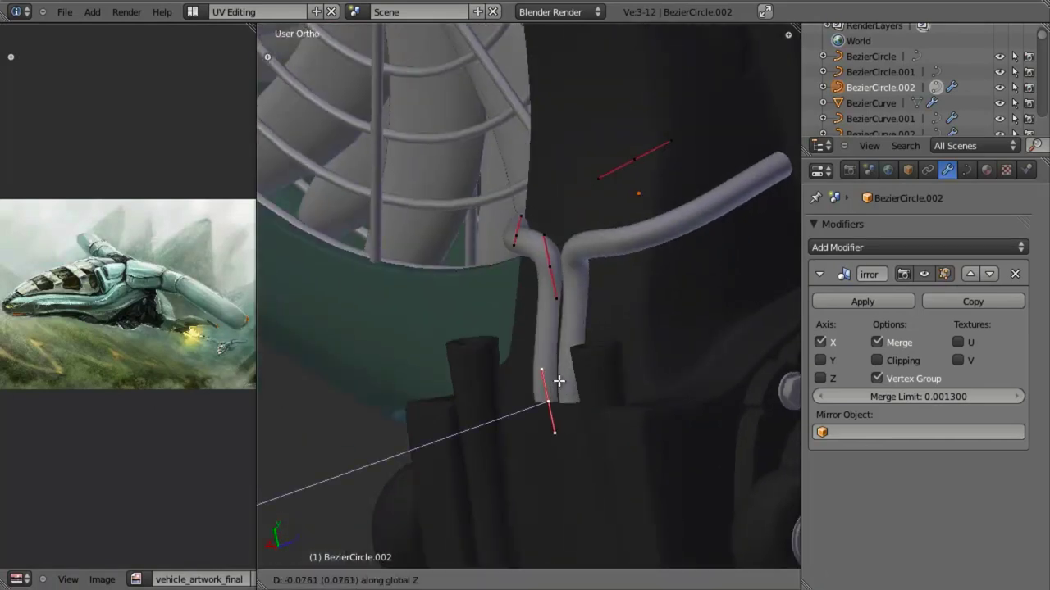
left_click(559, 380)
middle_click_drag(558, 380, 536, 342)
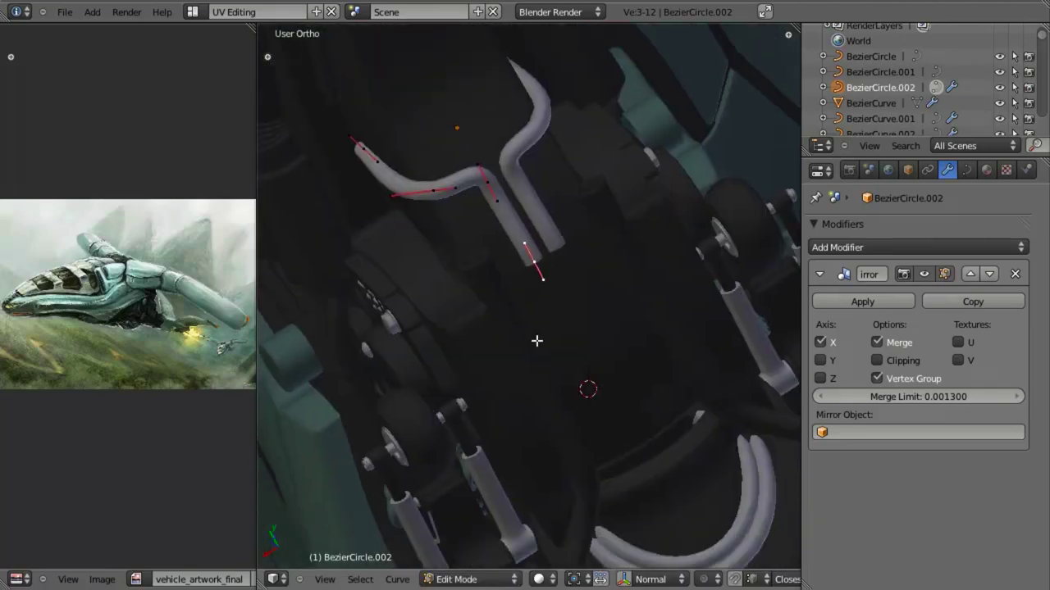
key("g")
key("z")
left_click(538, 344)
Extrude the tube's front end about 0.73 units farther forward along Y, then nudge the new point slightly farther along the same axis.
middle_click_drag(574, 396, 574, 307)
key("g")
key("y")
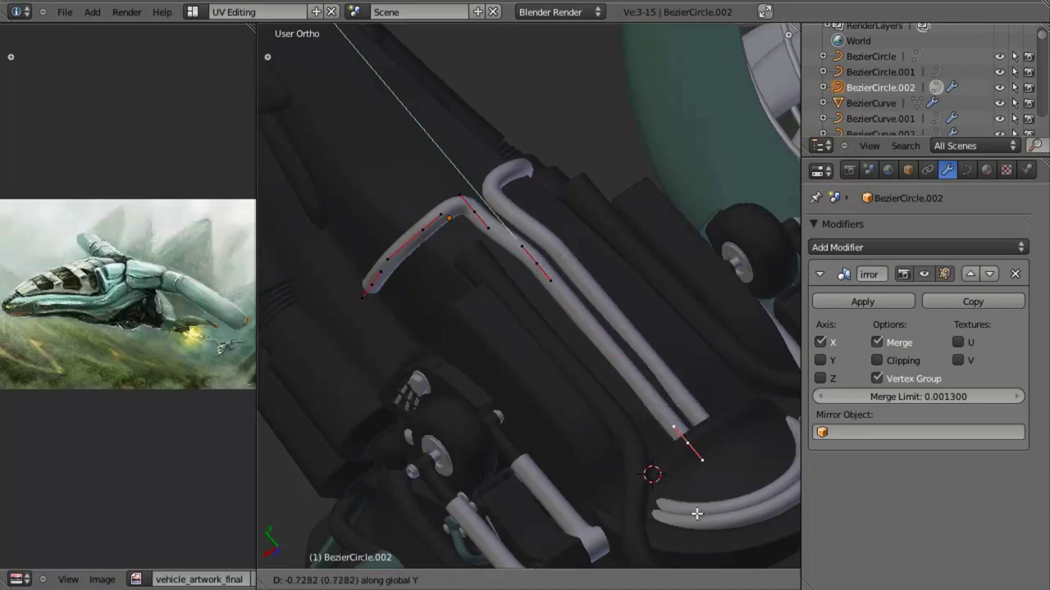
left_click(697, 509)
middle_click_drag(624, 419, 672, 435)
key("g")
key("y")
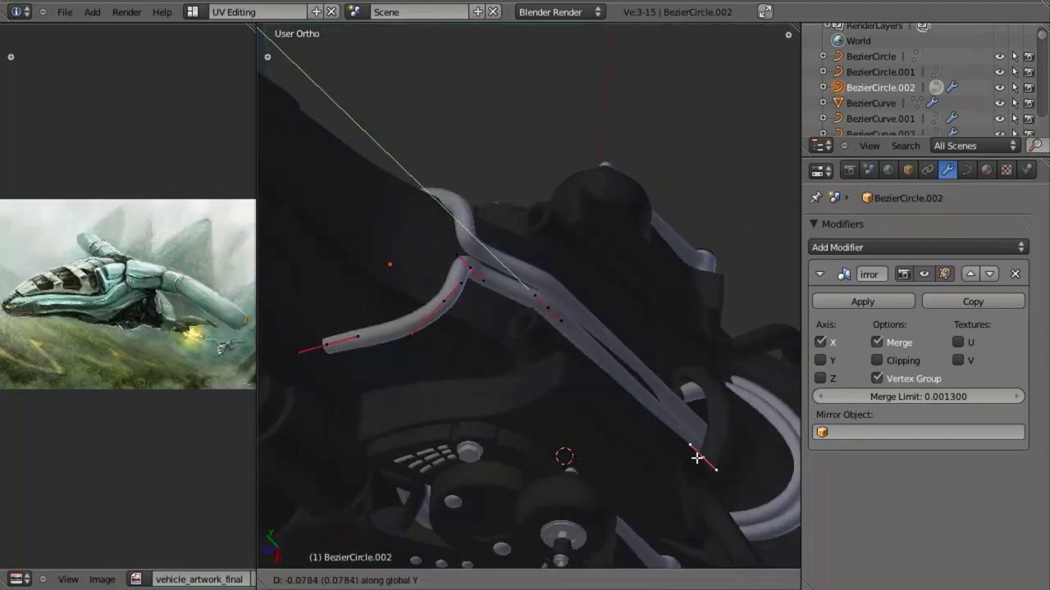
left_click(696, 457)
Reposition the tube's front end point freely and slide it along Y until the tube runs inside the dark hull housing.
middle_click_drag(478, 370, 681, 360)
key("g")
left_click(666, 350)
key("g")
key("y")
left_click(704, 368)
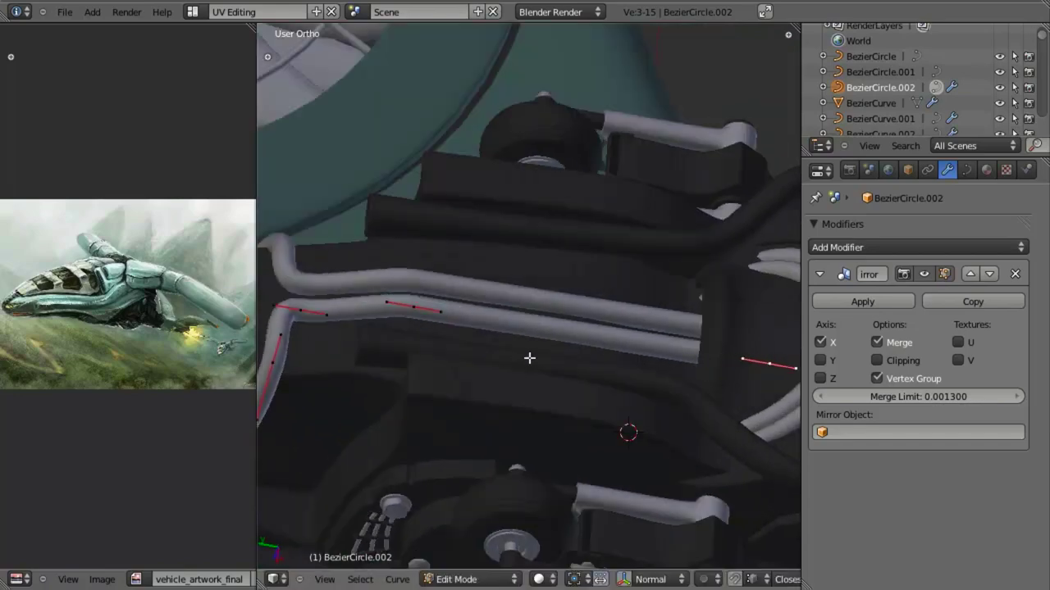
middle_click_drag(529, 357, 406, 369)
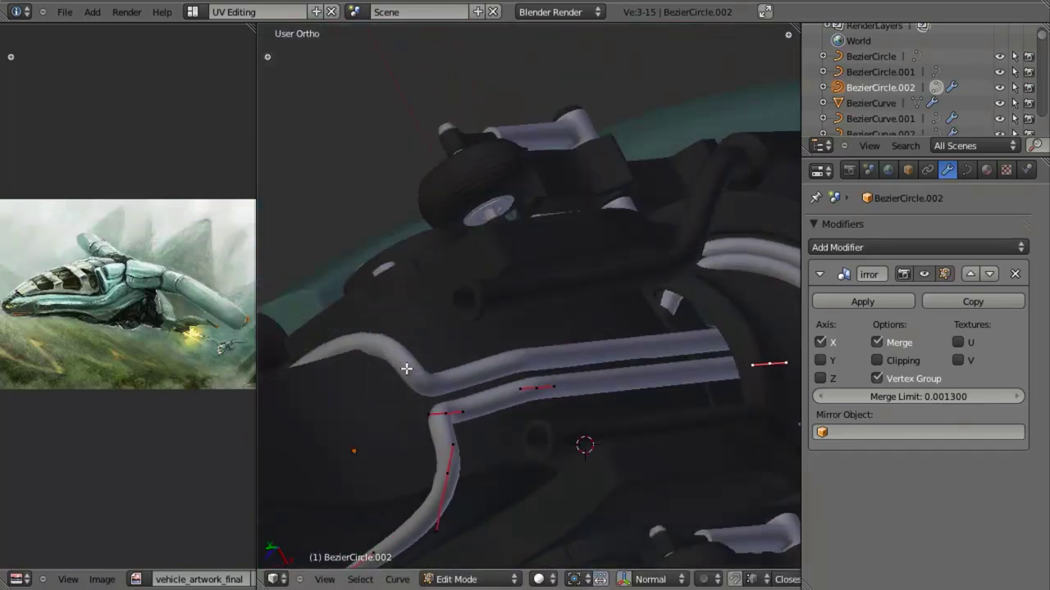
Thicken the whole mirrored tube by increasing the radius of all its control points with Shrink/Fatten.
key("s")
left_click(606, 425)
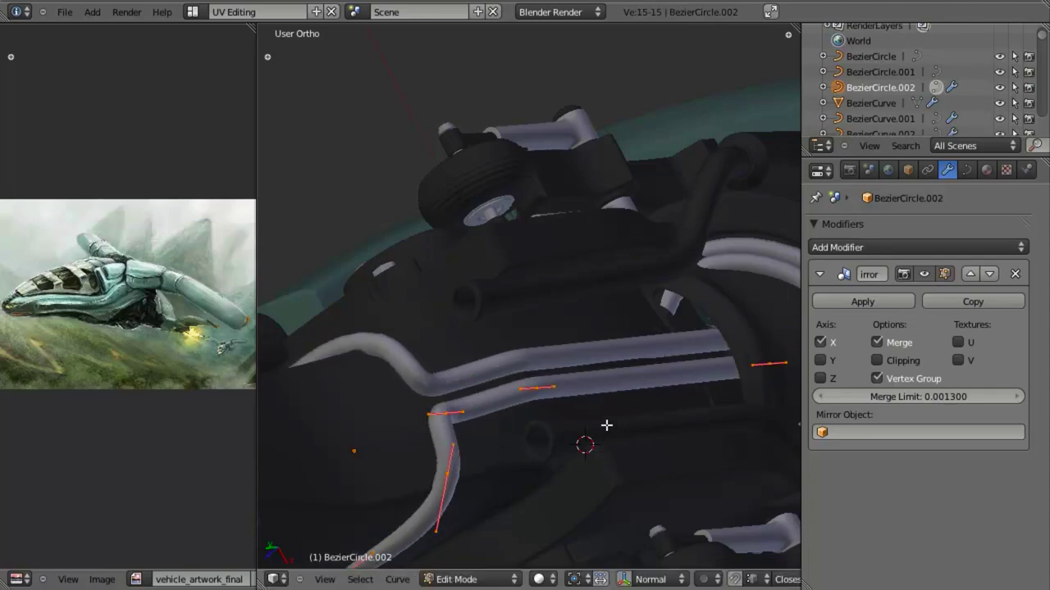
key("alt+s")
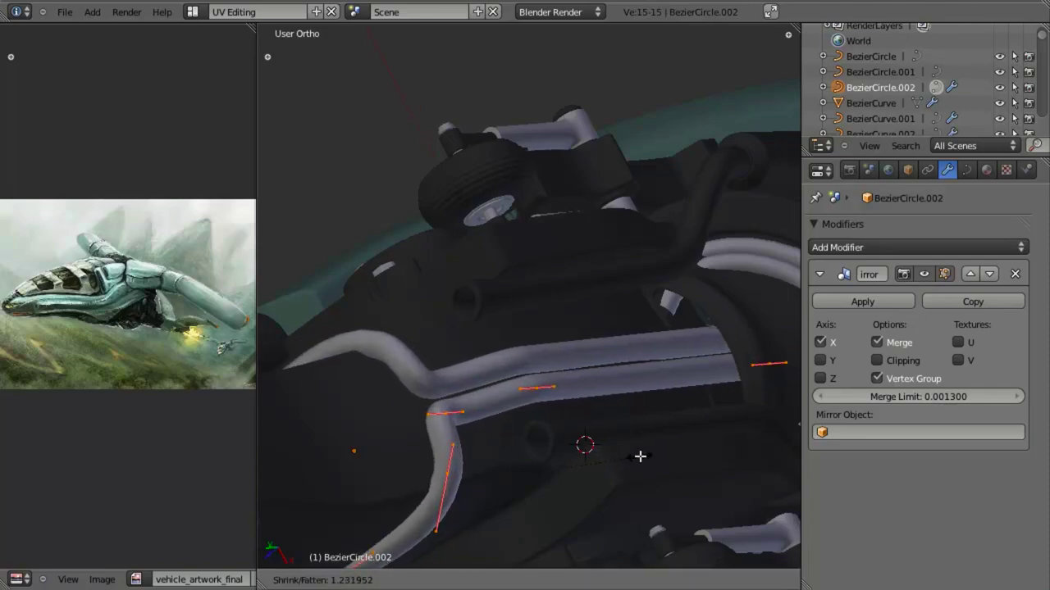
left_click(597, 462)
scroll(586, 459, "down", 3)
key("z")
scroll(575, 456, "up", 3)
key("z")
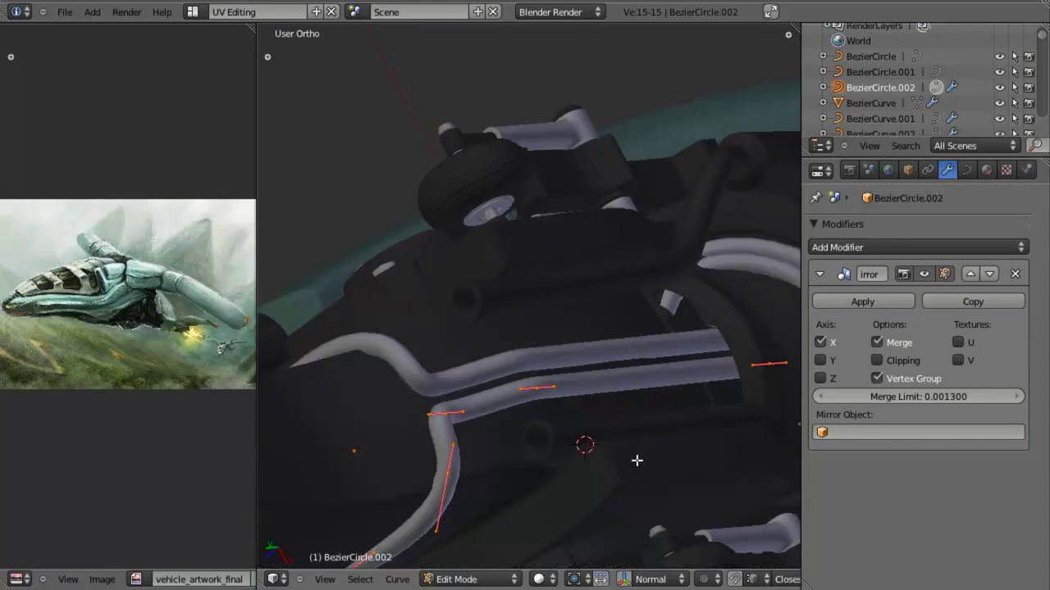
key("alt+s")
left_click(665, 497)
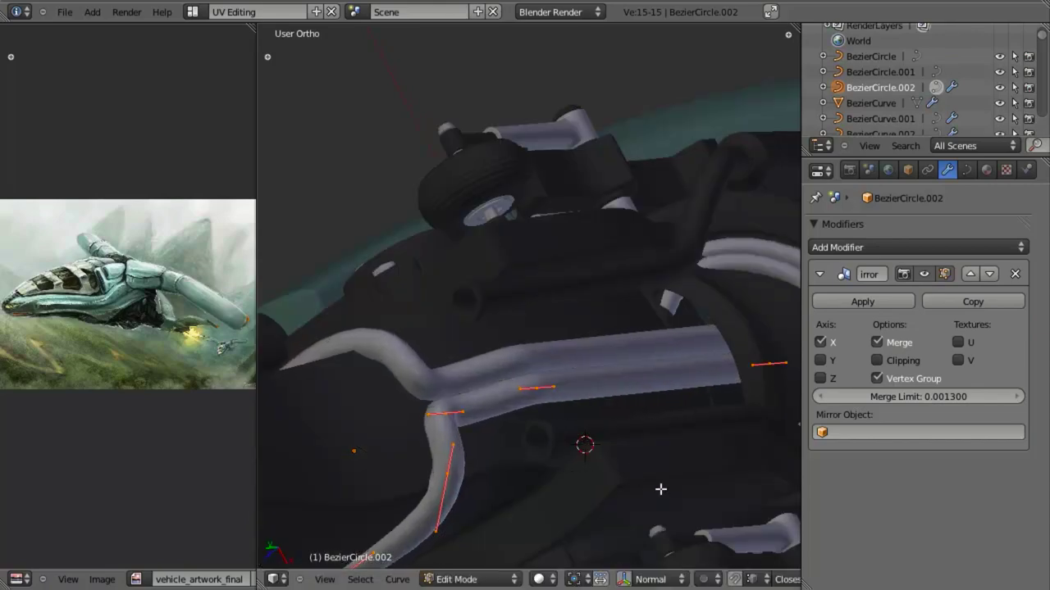
Adjust the control point at the tube's outer bend sideways along the X axis.
middle_click_drag(658, 487, 378, 420)
mouse_move(443, 395)
middle_mouse_down()
mouse_move(424, 433)
mouse_move(565, 330)
mouse_move(432, 342)
mouse_move(417, 328)
mouse_move(495, 413)
mouse_move(609, 374)
mouse_move(536, 385)
mouse_move(565, 380)
mouse_move(459, 361)
middle_mouse_up()
key("z")
key("g")
key("x")
left_click(411, 330)
key("z")
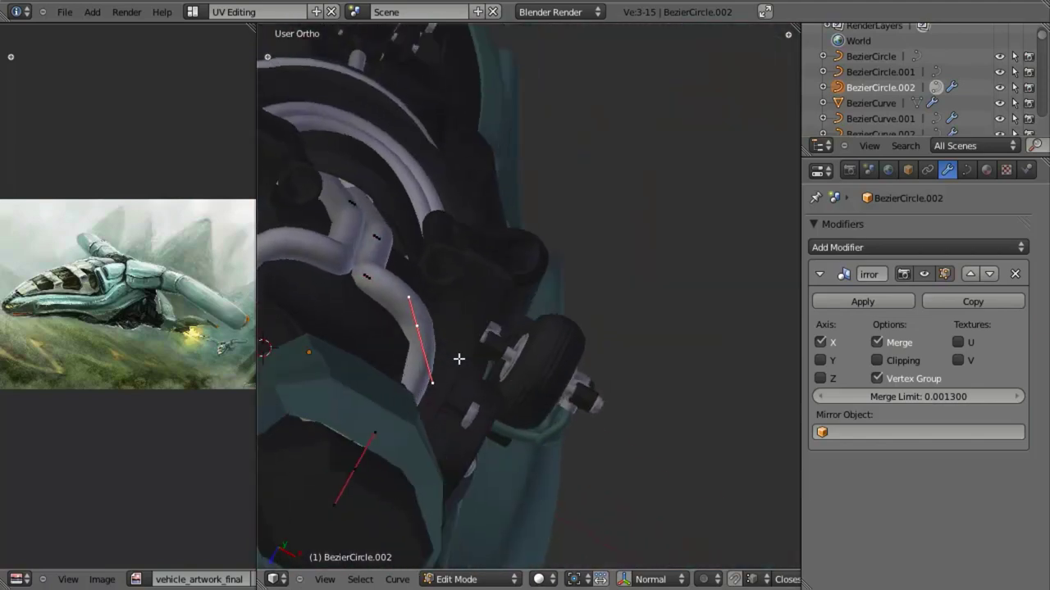
key("g")
key("x")
left_click(468, 361)
Move the upper-end-side handle of the outer bend point along X to reshape the curve.
right_click(434, 391)
key("g")
key("x")
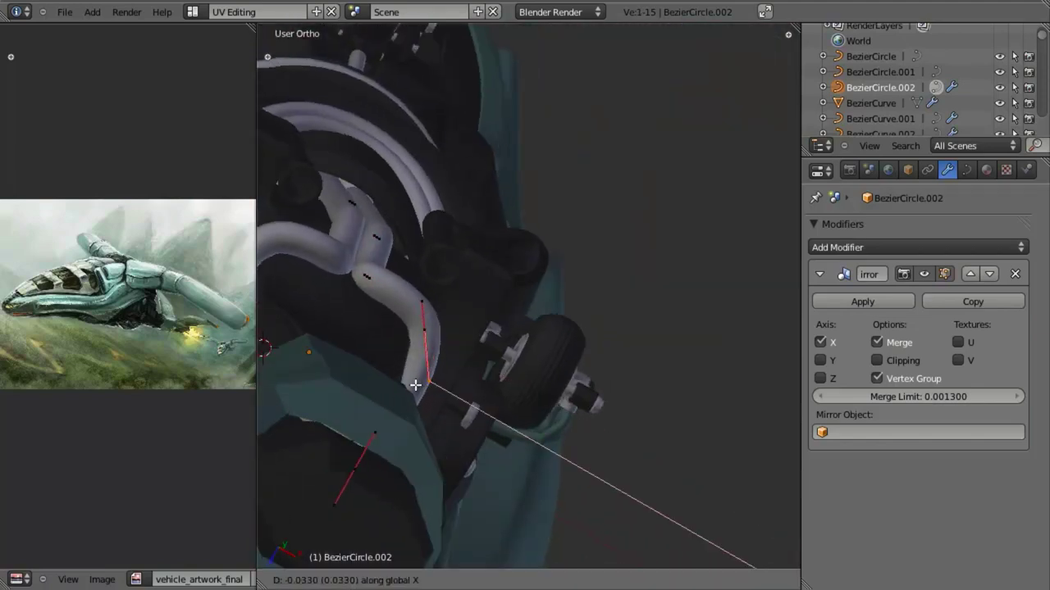
left_click(423, 385)
key("a")
Raise the tube's upper end point about 0.07 units along the Z axis.
middle_click_drag(421, 386, 485, 358)
key("KP_3")
scroll(494, 342, "up", 4)
key("z")
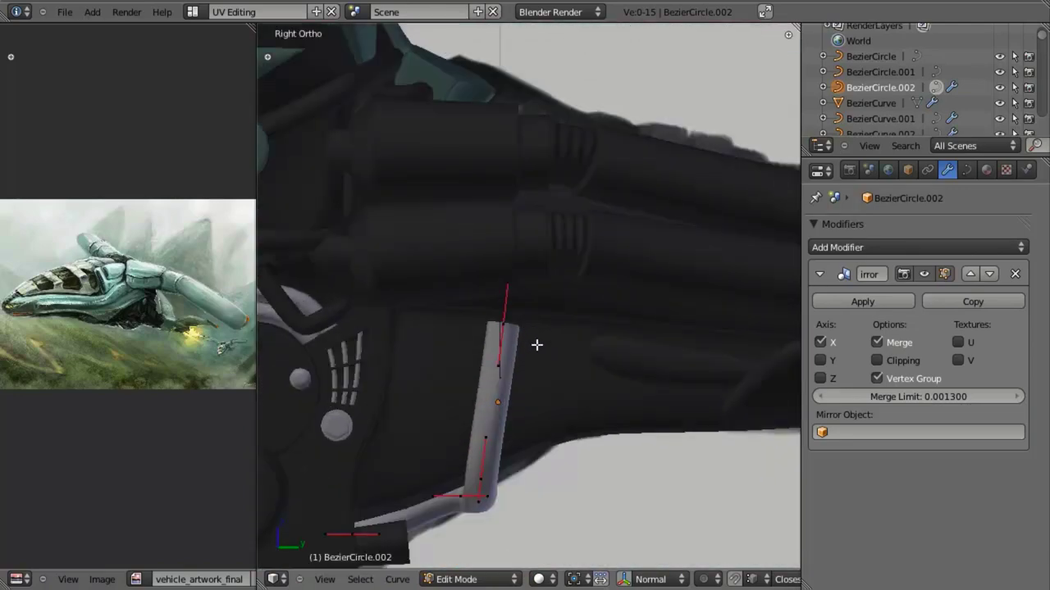
right_click(510, 328)
key("z")
mouse_move(558, 345)
middle_mouse_down()
mouse_move(602, 354)
mouse_move(572, 310)
middle_mouse_up()
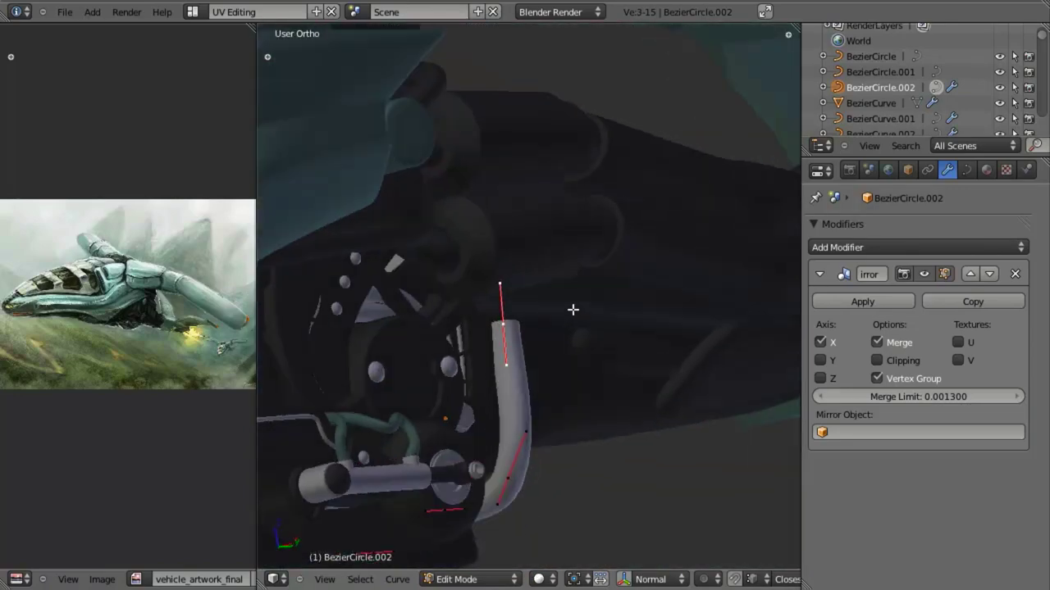
key("g")
key("x")
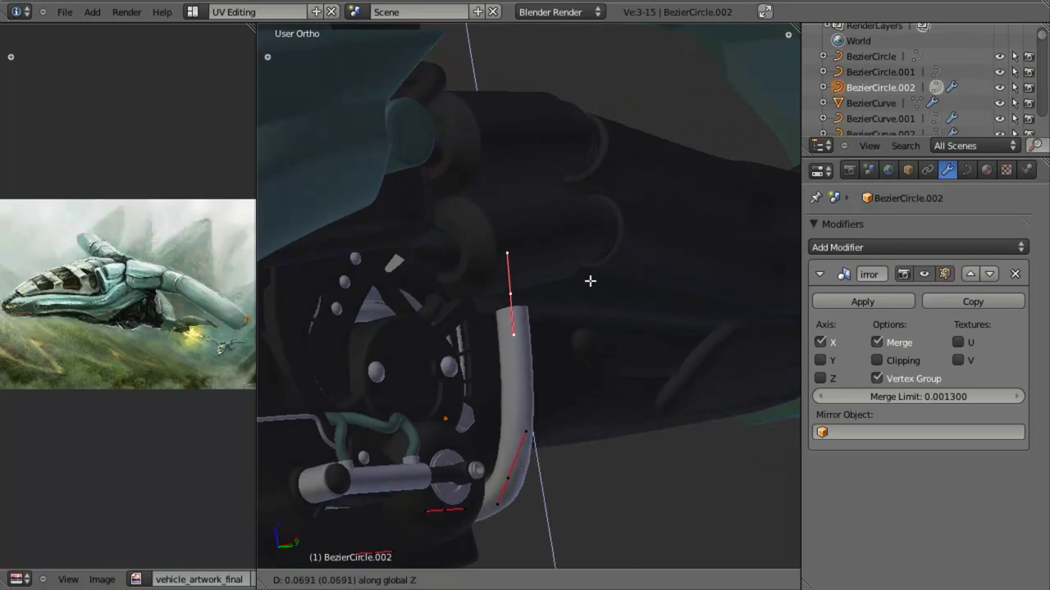
left_click(590, 281)
key("a")
Move the three control points of the tube's lower section outward along X, widening the gap between the mirrored tubes.
mouse_move(586, 295)
middle_mouse_down()
mouse_move(760, 352)
mouse_move(532, 202)
mouse_move(525, 282)
mouse_move(569, 339)
middle_mouse_up()
key("KP_3")
key("z")
scroll(596, 413, "up", 3)
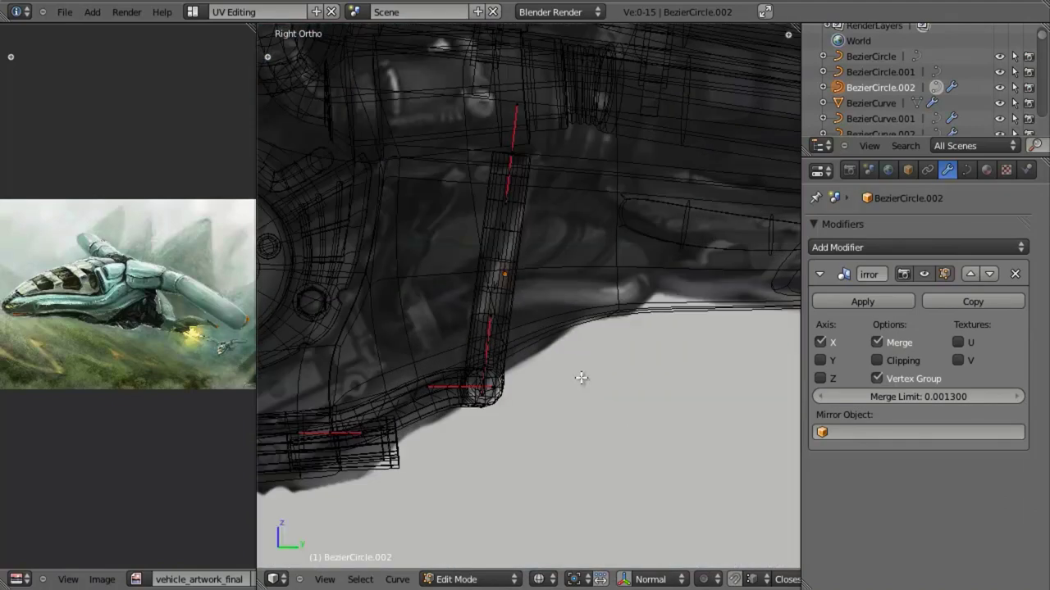
key("z")
mouse_move(569, 364)
middle_mouse_down()
mouse_move(492, 274)
mouse_move(520, 379)
mouse_move(518, 341)
mouse_move(485, 396)
middle_mouse_up()
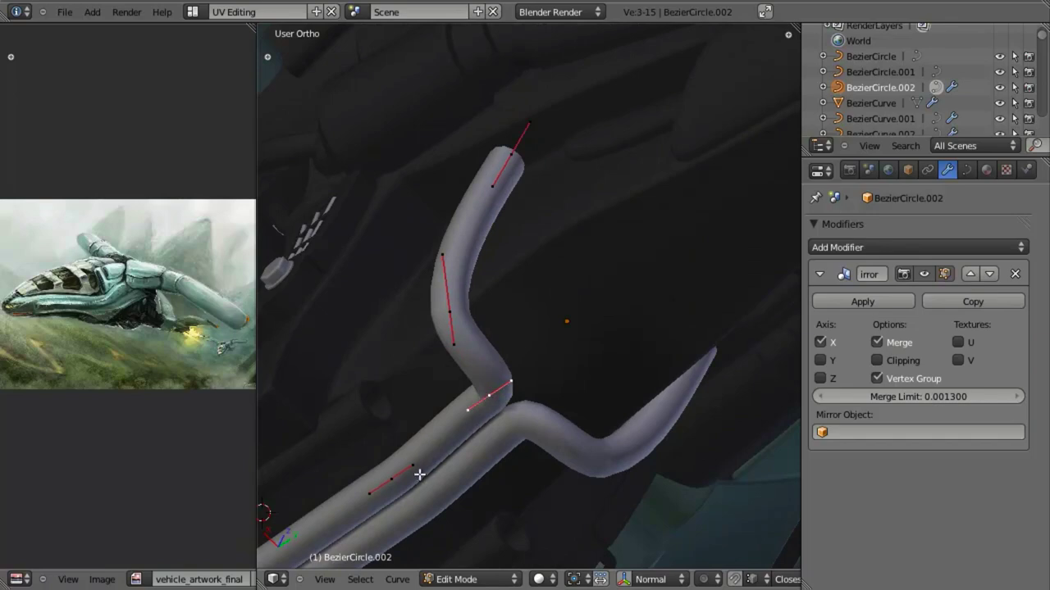
middle_click_drag(396, 492, 576, 329, "shift")
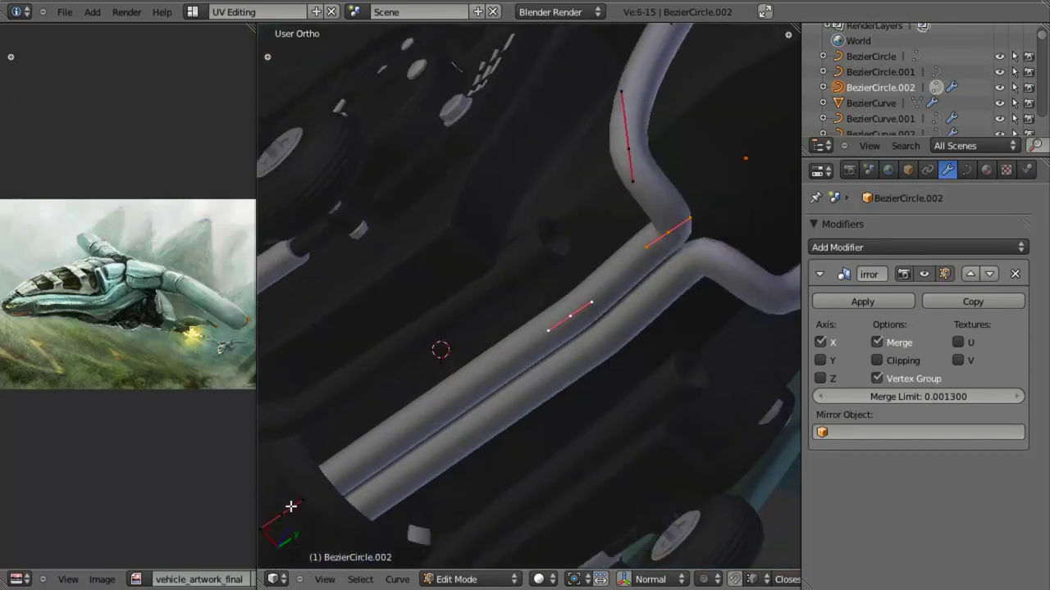
key("g")
key("x")
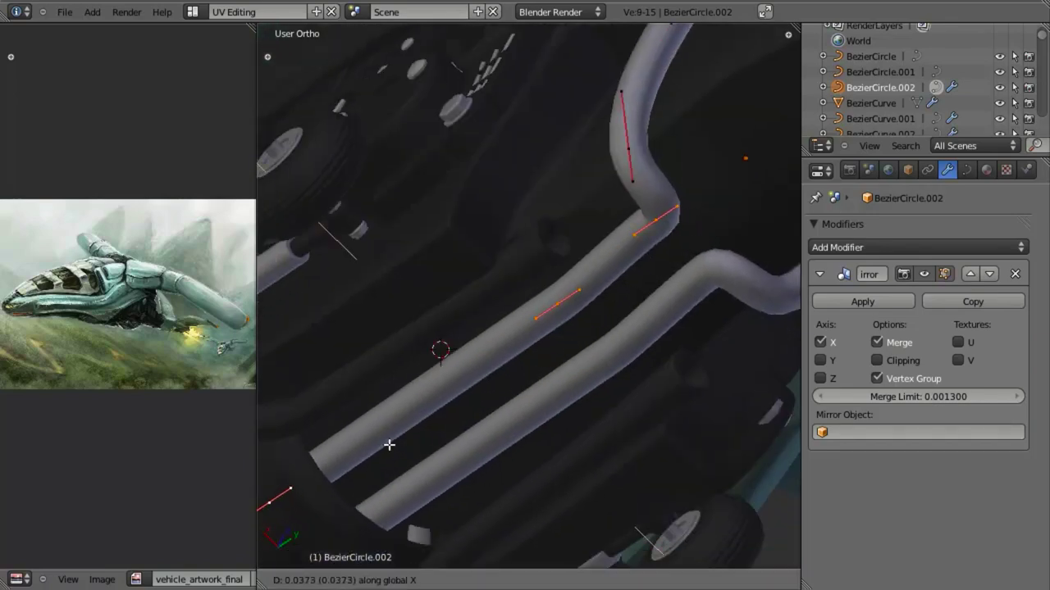
left_click(386, 438)
Duplicate the three lower-section control points, shift the copy inward along X into the gap, and shrink its radius.
middle_click_drag(386, 438, 419, 418)
key("g")
key("x")
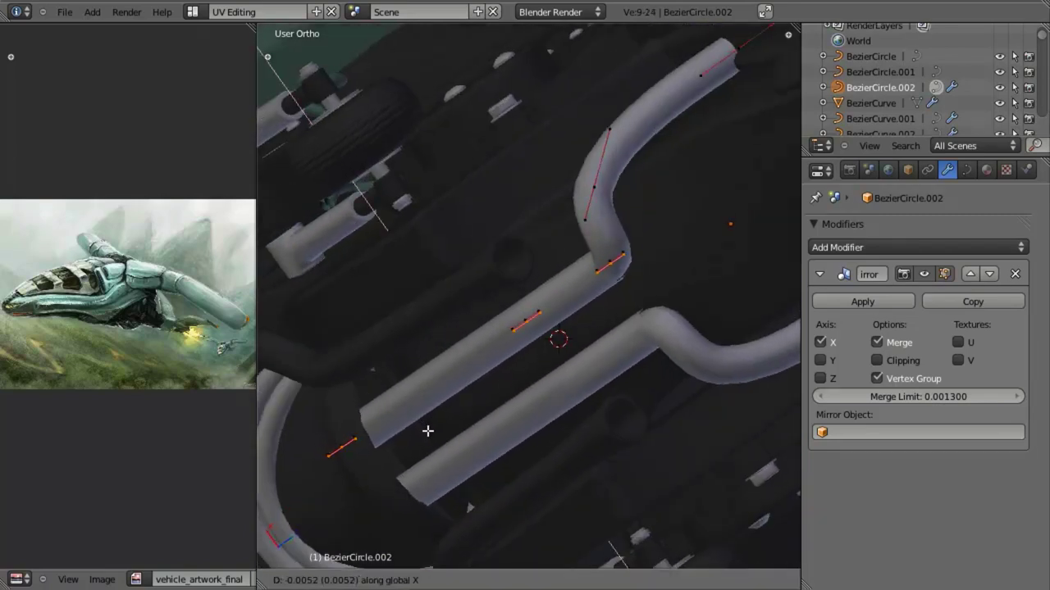
left_click(436, 448)
key("alt+s")
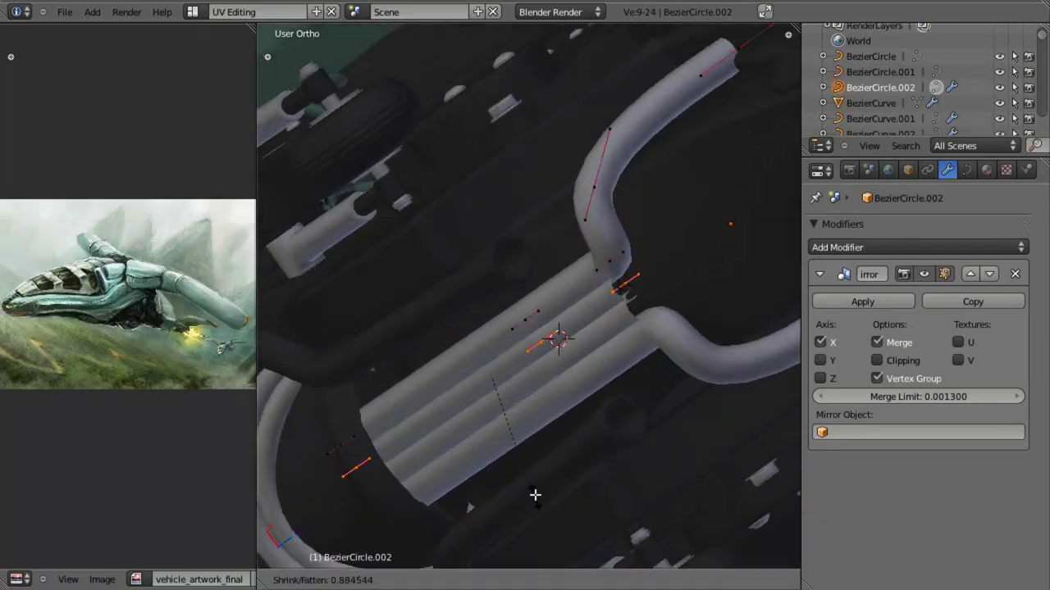
left_click(537, 438)
Fine-tune the inner tube's position along X and its thickness so it fits between the outer tubes.
key("g")
key("x")
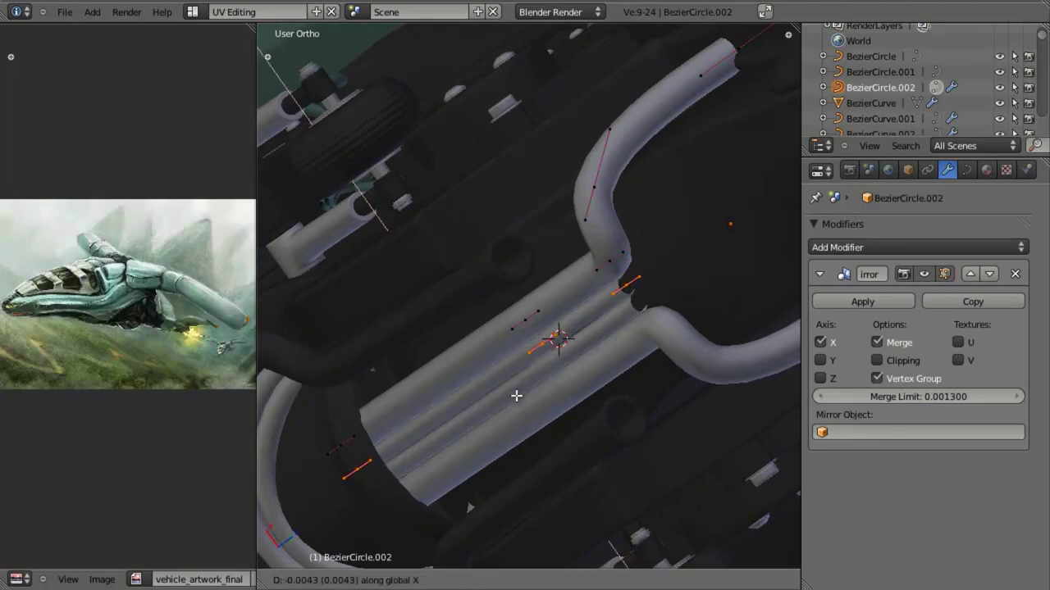
left_click(516, 396)
key("g")
key("x")
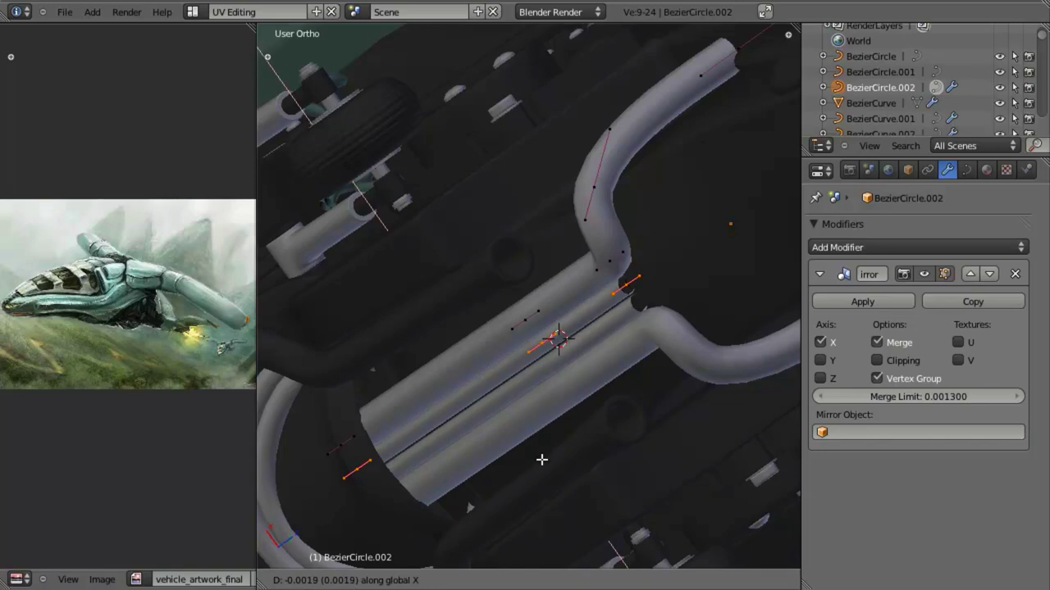
left_click(541, 460)
key("alt+s")
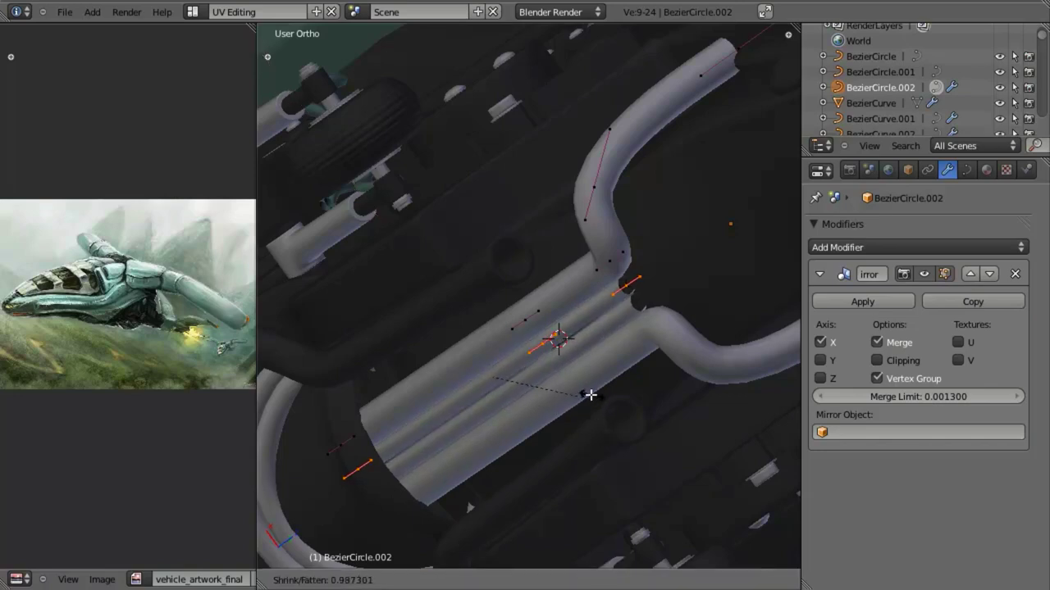
left_click(572, 372)
key("a")
Extrude the inner tube's rear end backward, rotate the new point until its handles are vertical, and move it up against the hull.
key("KP_3")
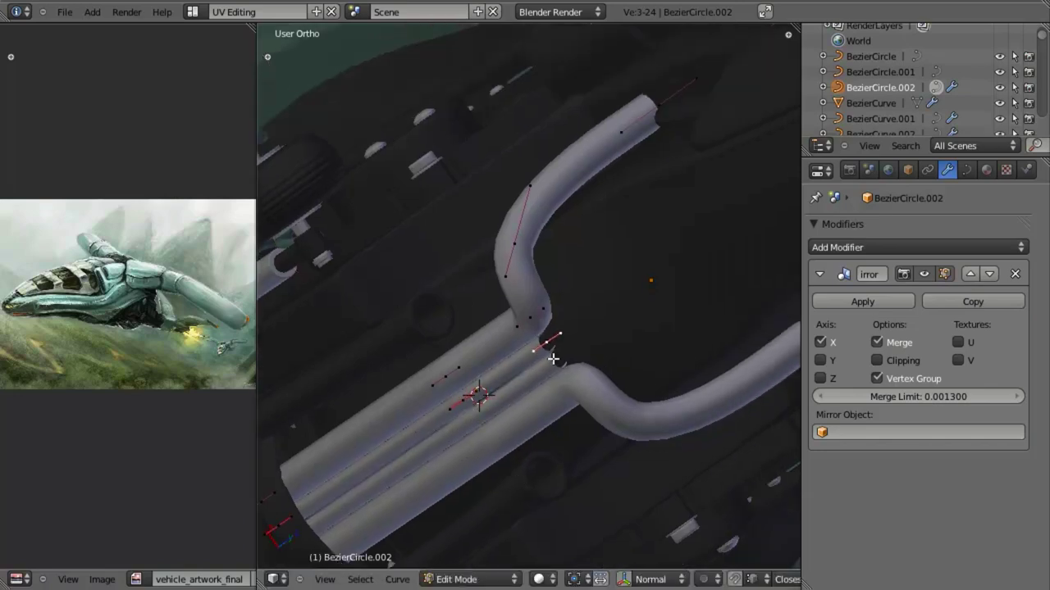
key("z")
key("e")
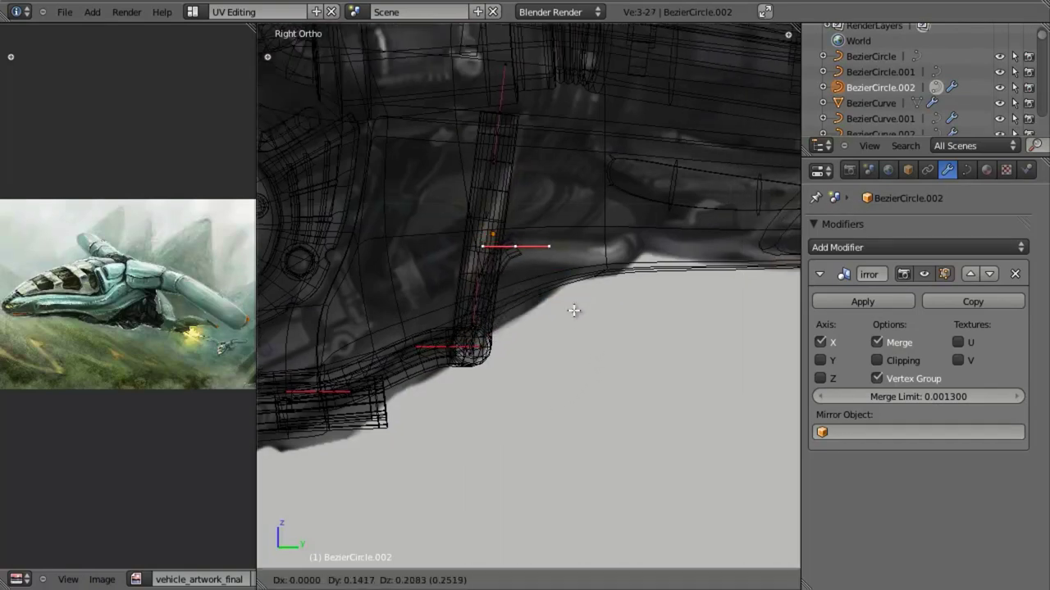
left_click(615, 386)
key("r")
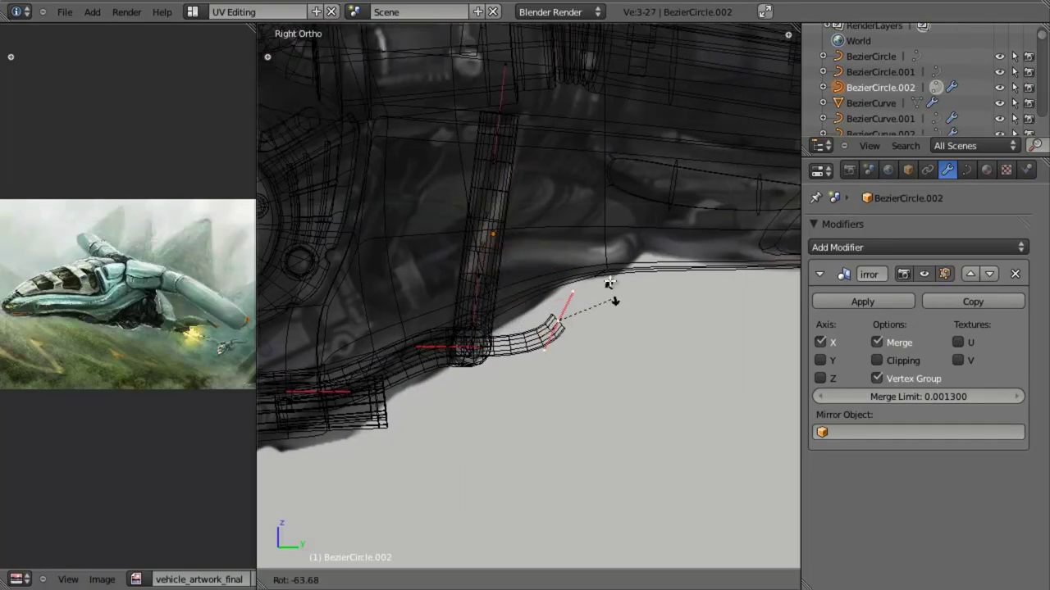
left_click(604, 273)
key("g")
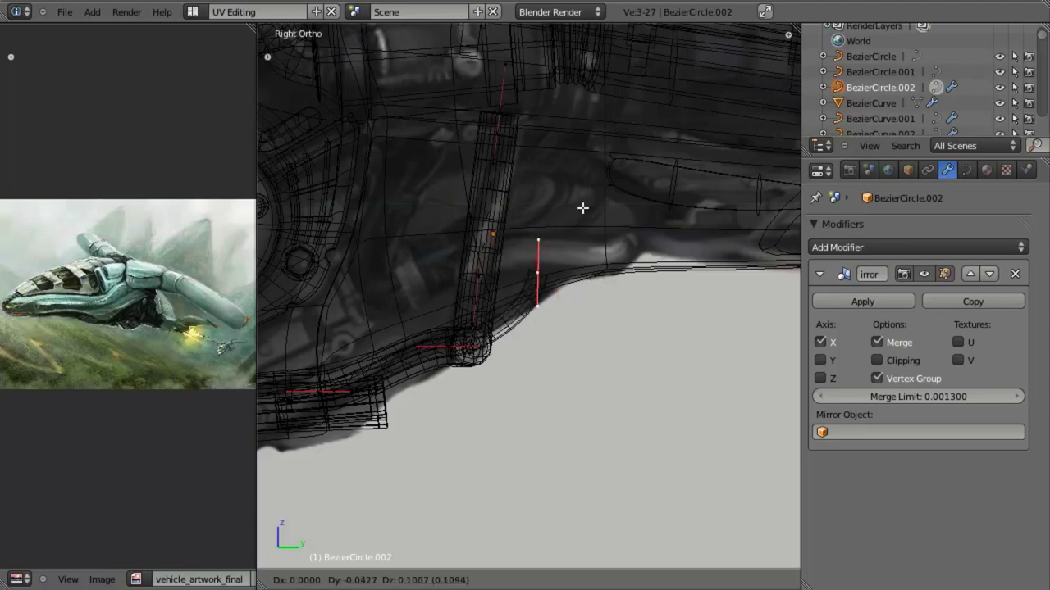
left_click(583, 209)
Move the inner tube's new rear end point about 0.23 units outward along X.
middle_click_drag(605, 292, 638, 301)
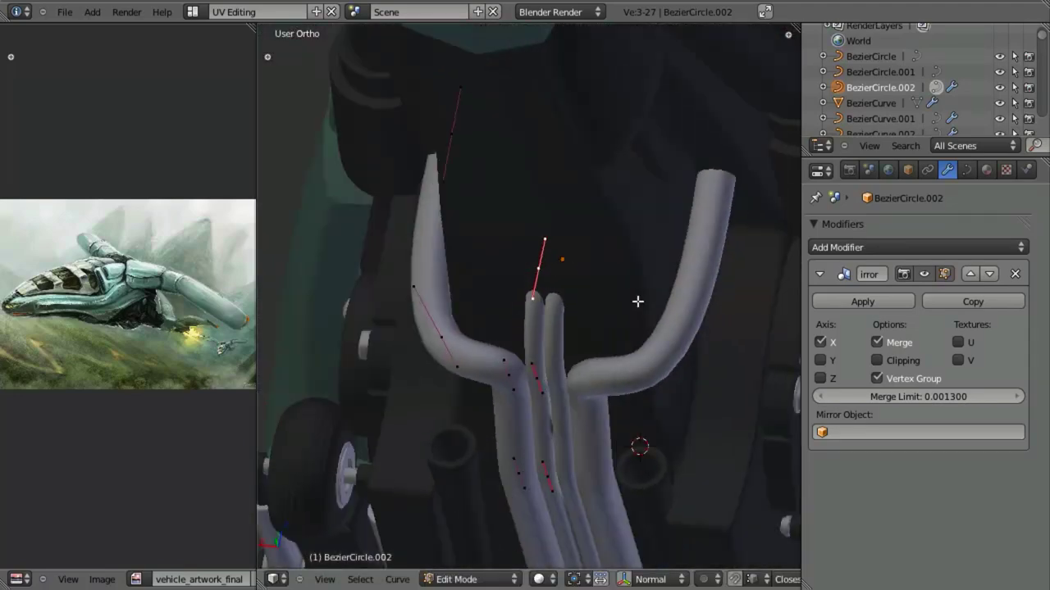
key("g")
key("x")
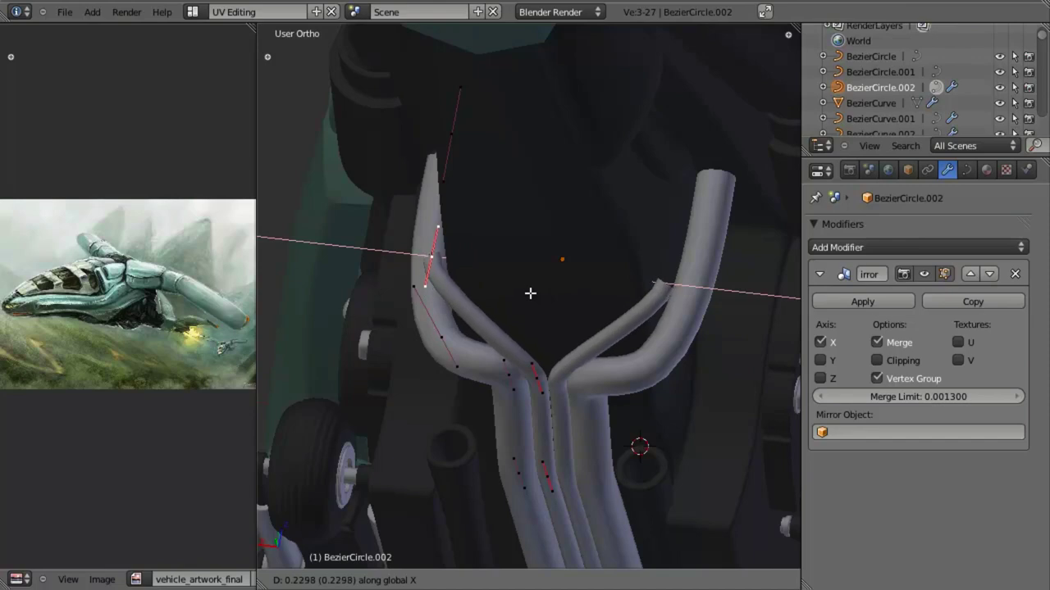
left_click(530, 292)
Pull the rear handle of the inner tube's bend point backward along Y to smooth the bend.
middle_click_drag(530, 293, 528, 361)
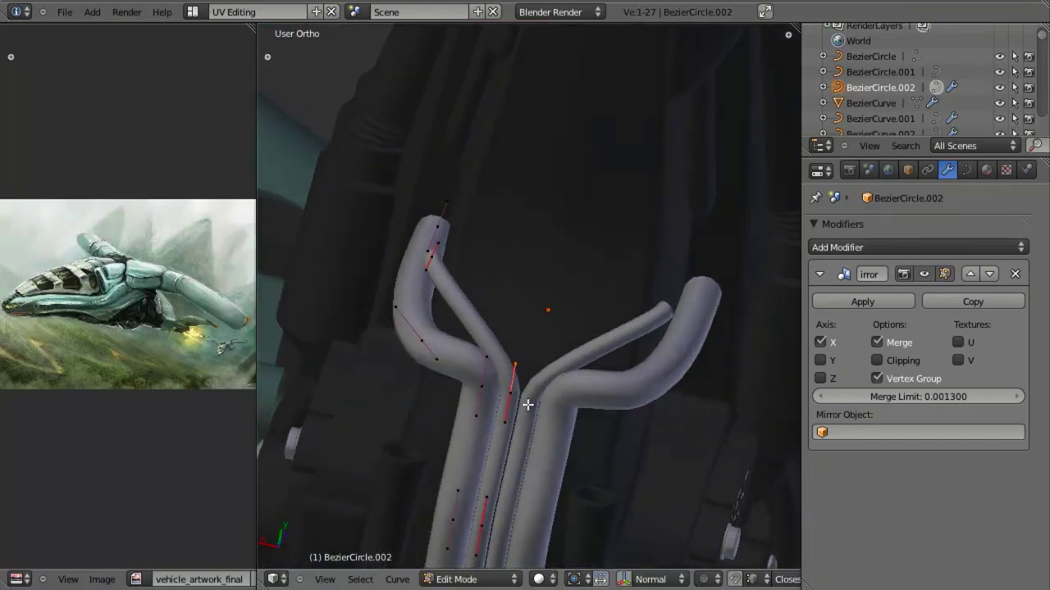
key("g")
key("y")
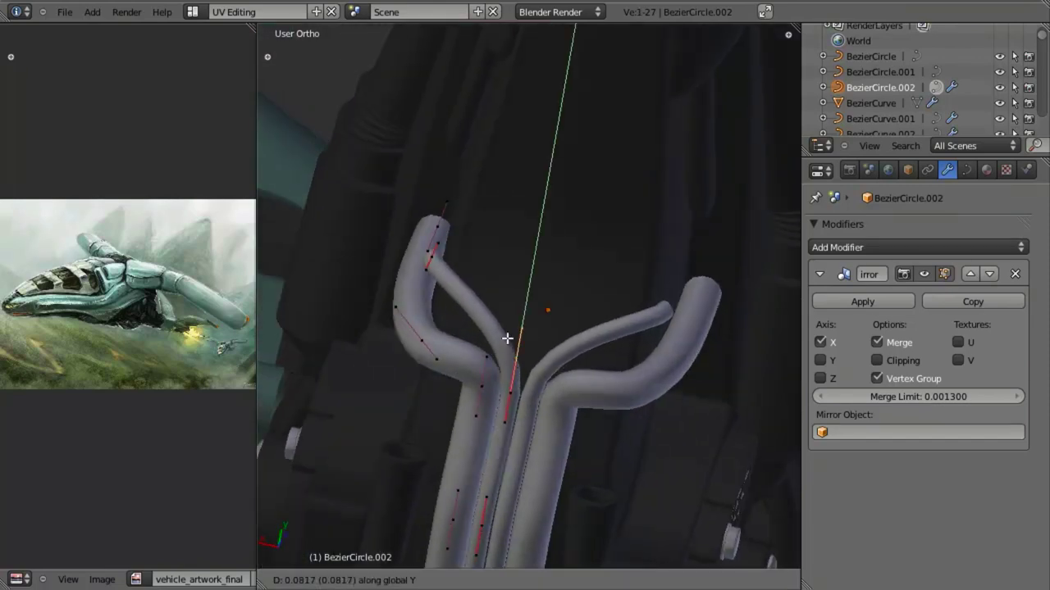
left_click(485, 316)
Extrude the inner tube's rear end point farther back along the hull's underside and rotate the new point.
mouse_move(484, 316)
middle_mouse_down()
mouse_move(546, 380)
mouse_move(602, 422)
mouse_move(622, 423)
mouse_move(484, 320)
middle_mouse_up()
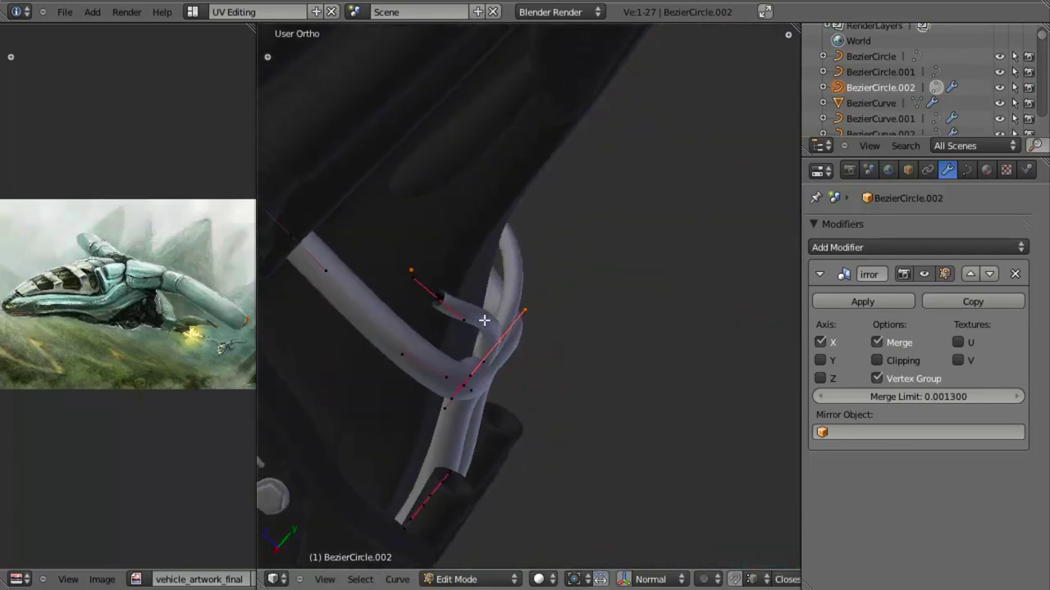
right_click(438, 298)
key("g")
key("6")
key("Escape")
key("KP_3")
key("z")
middle_click_drag(555, 366, 540, 410, "shift")
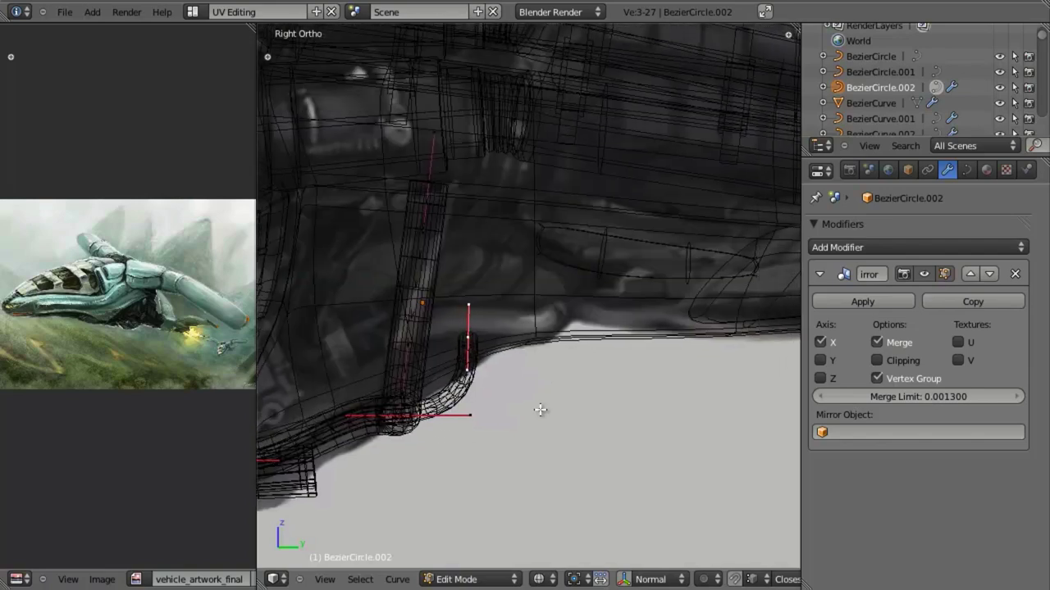
key("shift+d")
left_click(652, 386)
key("r")
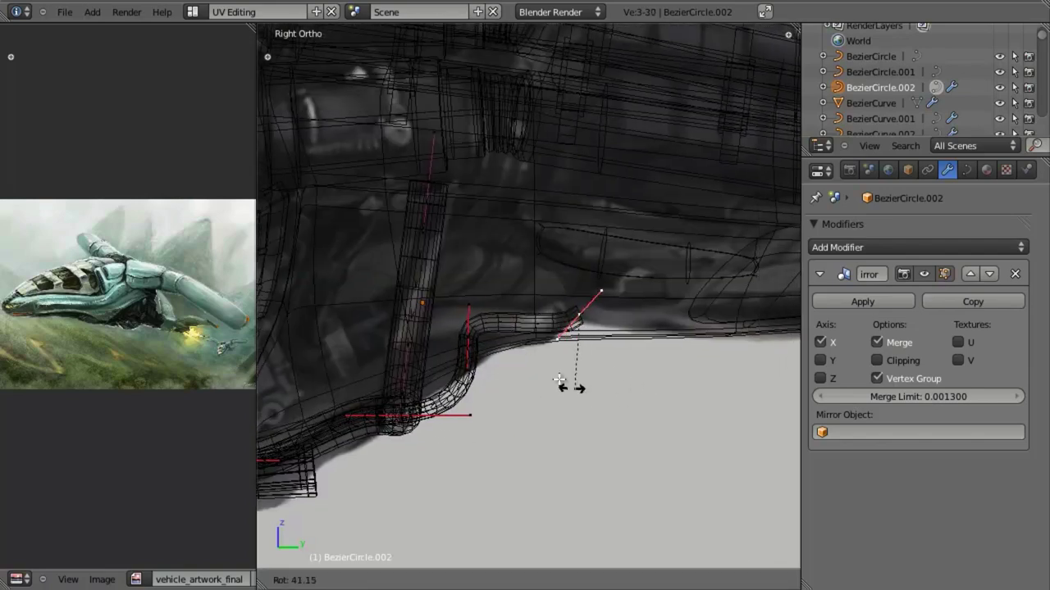
left_click(536, 347)
Reposition the inner tube's new rear end point and rotate it to nearly horizontal, following the hull.
key("z")
key("g")
left_click(636, 386)
key("r")
left_click(653, 361)
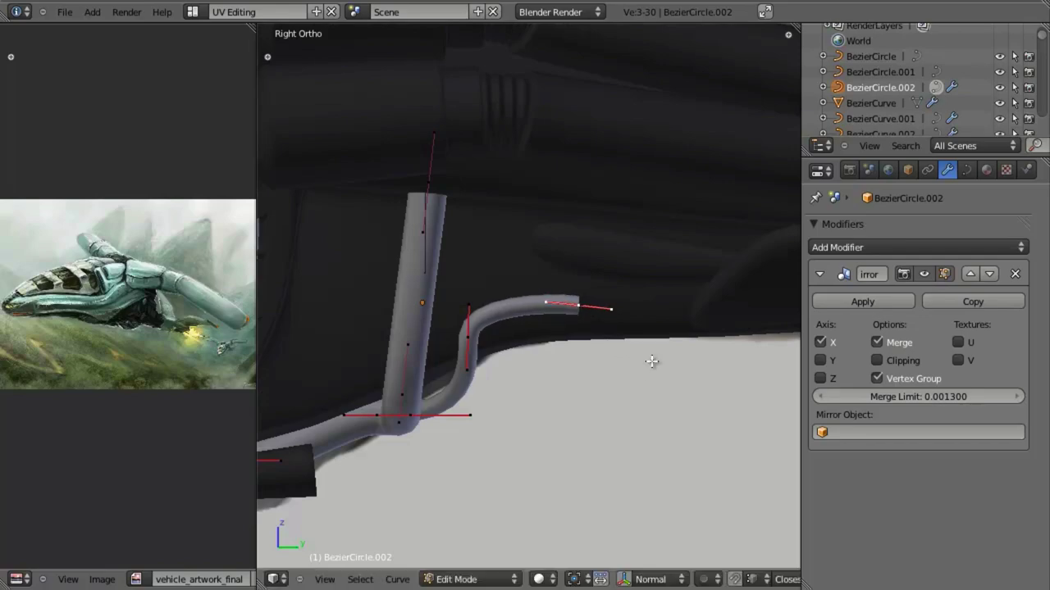
Examine the inner tube's rear end against the background artwork in the right side view.
key("z")
middle_click_drag(611, 388, 409, 377, "shift")
key("z")
mouse_move(563, 400)
middle_mouse_down()
mouse_move(565, 369)
mouse_move(661, 358)
mouse_move(565, 377)
middle_mouse_up()
key("KP_3")
key("z")
mouse_move(464, 300)
middle_mouse_down("shift")
mouse_move(520, 345)
mouse_move(483, 321)
middle_mouse_up("shift")
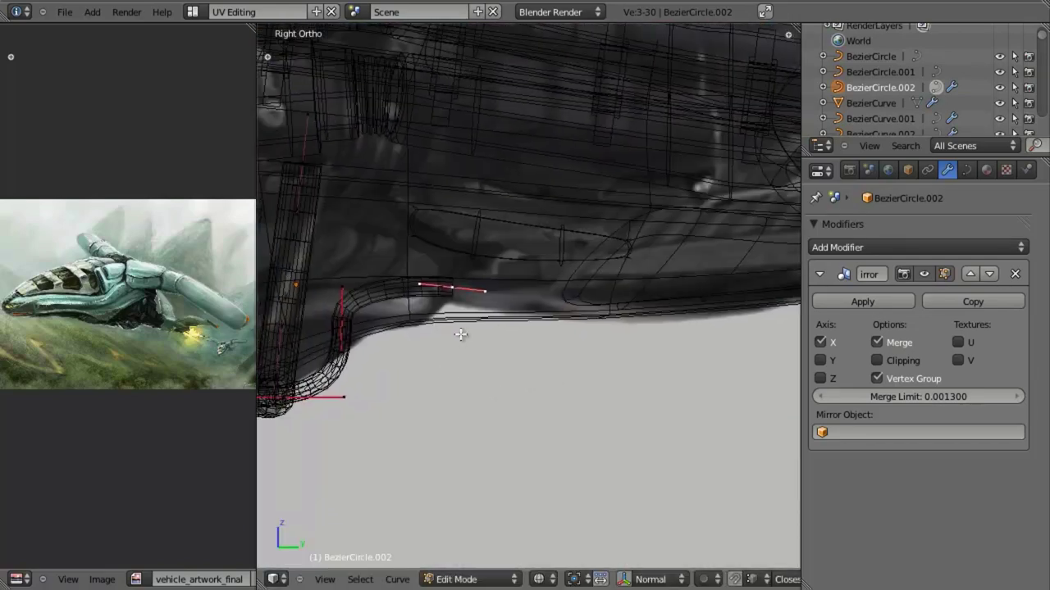
Raise the inner tube's rear end point slightly, and extrude it farther back along the hull's underside.
key("z")
key("g")
left_click(469, 317)
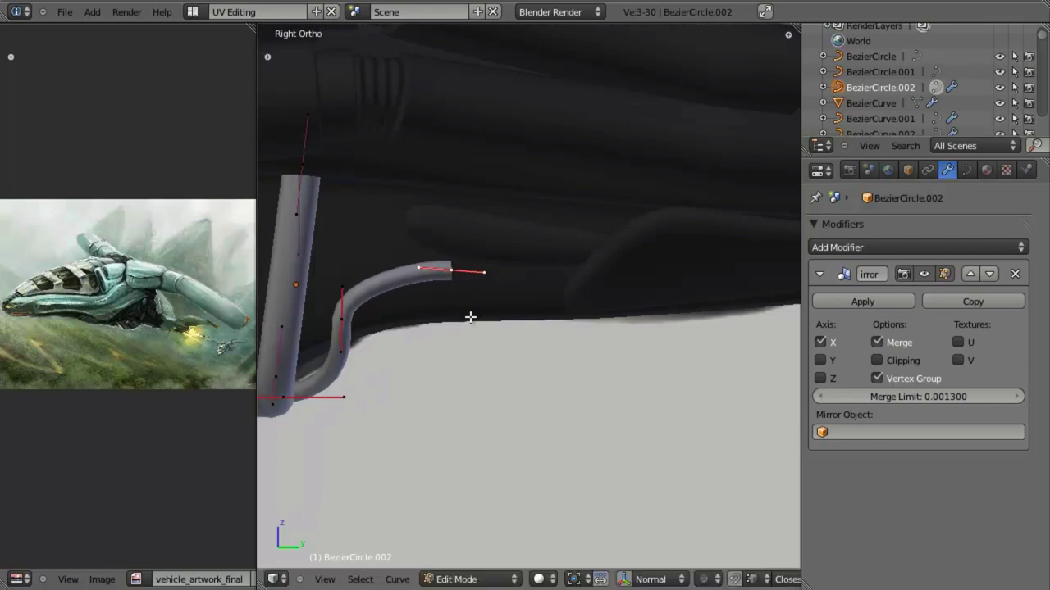
key("e")
left_click(697, 323)
Shift the inner tube's new rear end point and the point before it inward along X, toward the ship's centreline.
middle_click_drag(497, 385, 589, 322)
key("g")
key("x")
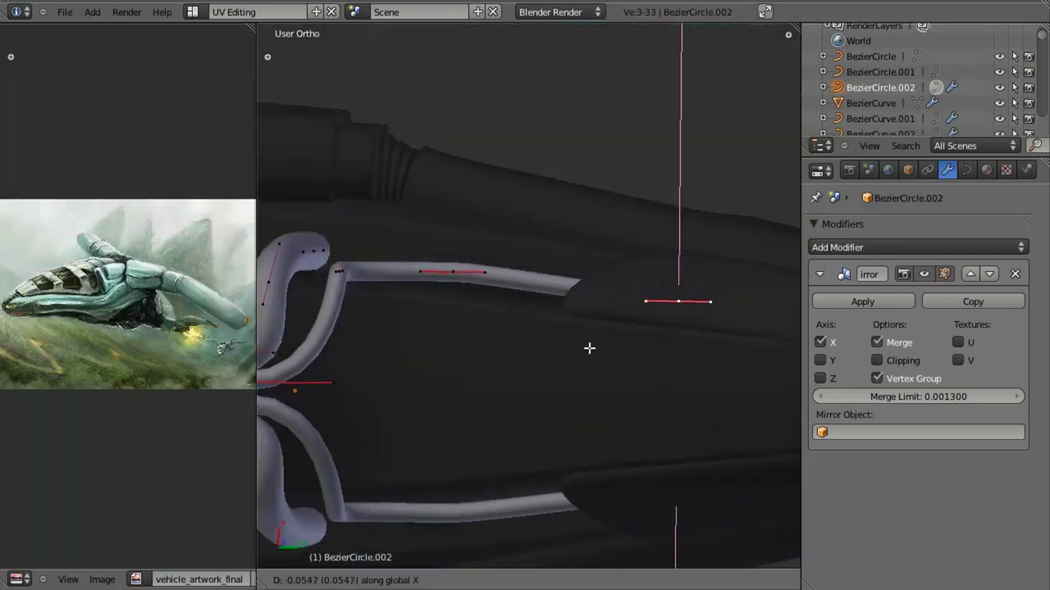
left_click(584, 363)
right_click(446, 261)
key("g")
key("x")
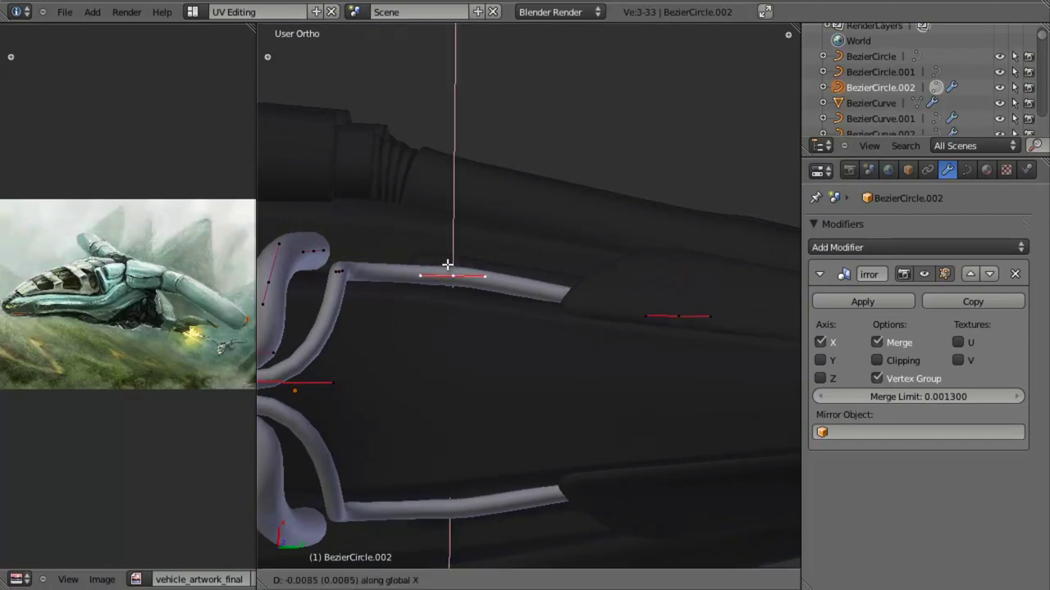
left_click(447, 267)
Rotate the inner tube's last two points around Z so the tube follows the tapering hull.
key("r")
key("z")
left_click(547, 288)
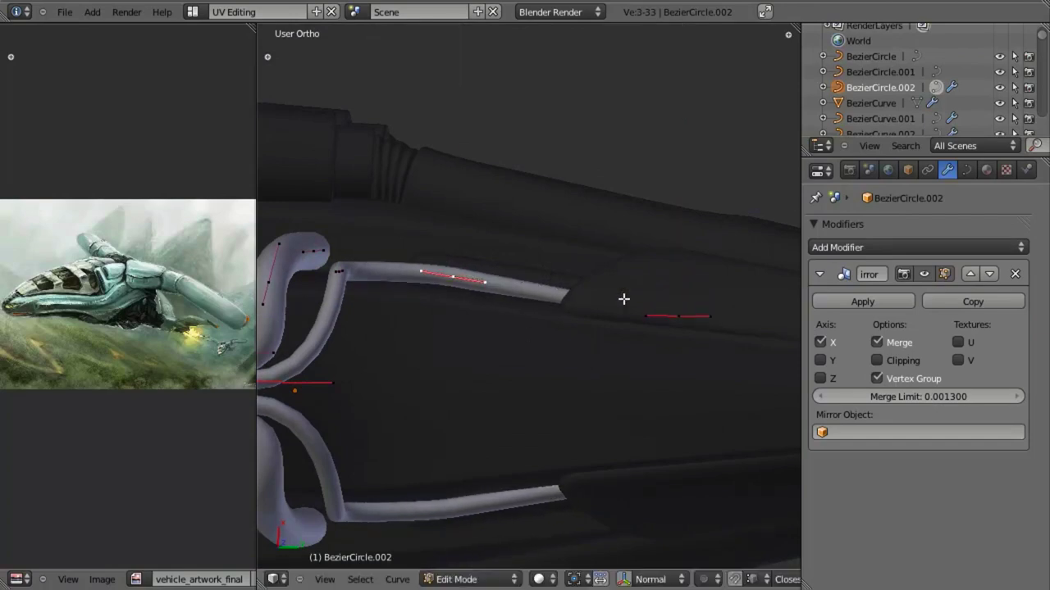
right_click(677, 318)
key("r")
key("z")
left_click(700, 361)
key("a")
Raise the upper handle of the inner tube's vertical bend point along Z and move that bend point forward along Y.
scroll(566, 334, "down", 3)
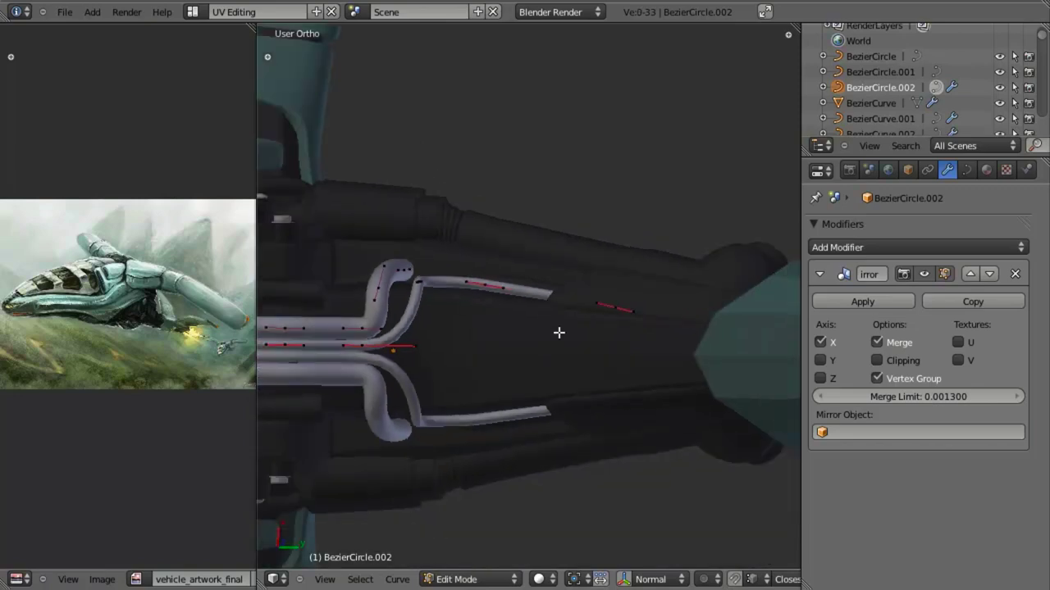
middle_click_drag(558, 333, 523, 376)
scroll(537, 324, "down", 3)
middle_click_drag(541, 315, 499, 374)
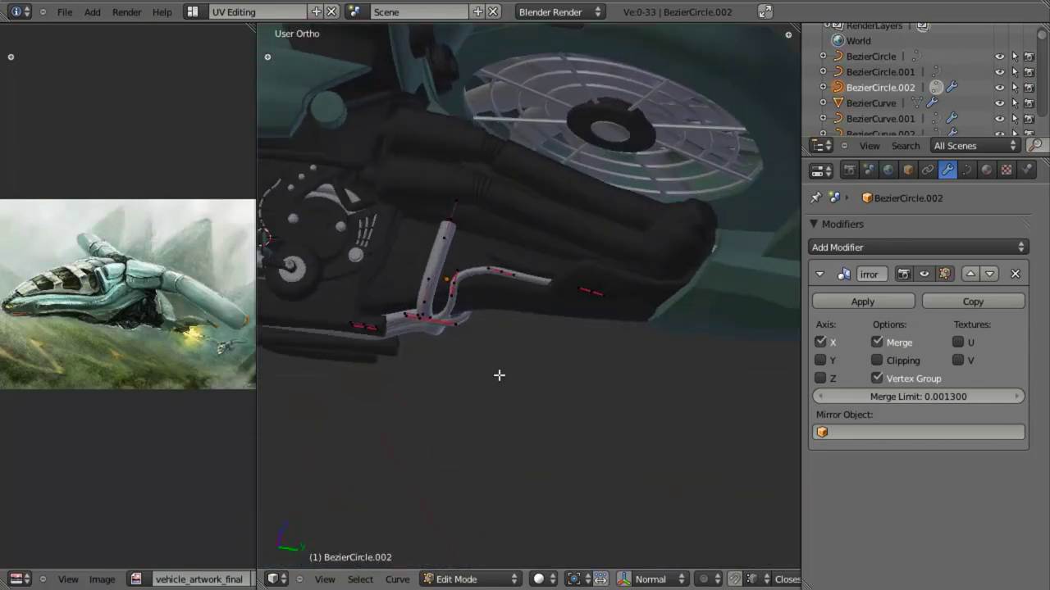
key("KP_3")
key("g")
key("z")
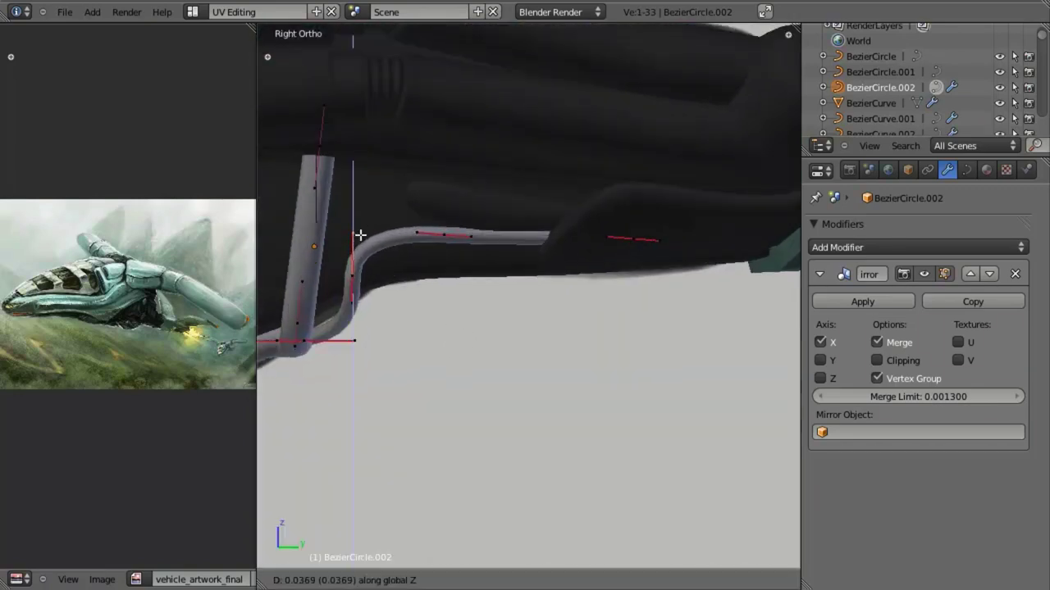
left_click(363, 225)
key("g")
key("y")
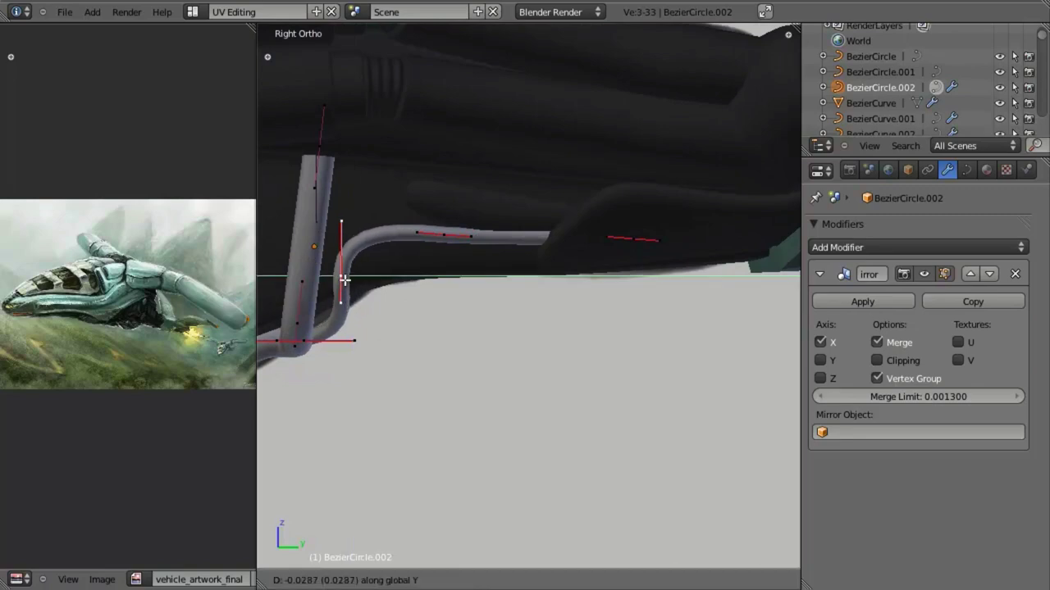
left_click(342, 280)
Pull the rear handle of the inner tube's lower bend forward along Y, and leave edit mode.
middle_click_drag(499, 348, 496, 348)
right_click(369, 344)
key("g")
key("y")
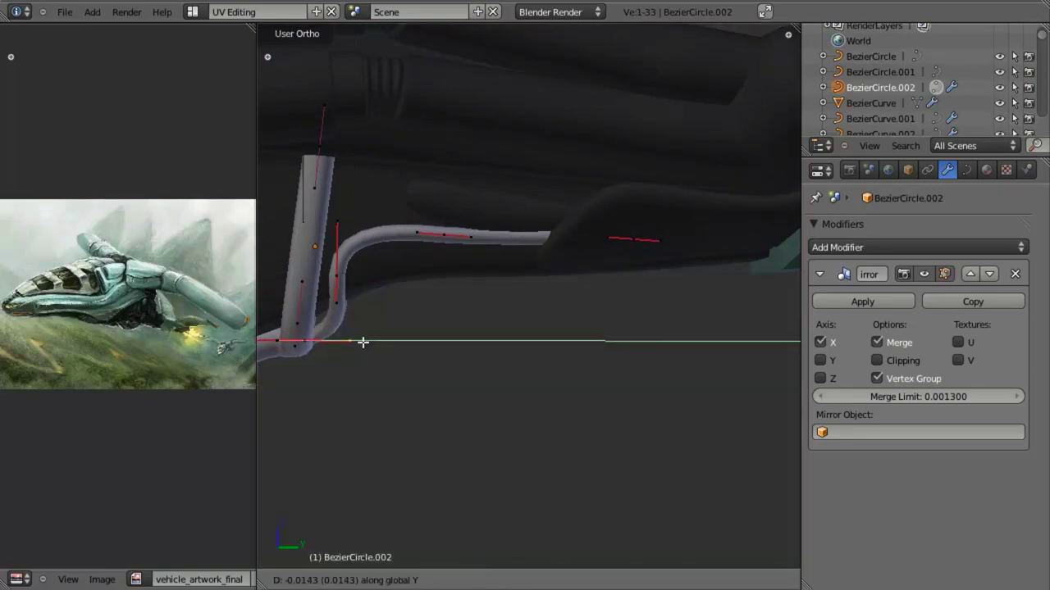
left_click(362, 342)
middle_click_drag(477, 451, 547, 250)
key("Tab")
Compare the pipes' routing with the background artwork in the right side view, in wireframe and solid shading.
middle_click_drag(486, 319, 562, 321)
key("KP_3")
key("z")
scroll(506, 363, "up", 3)
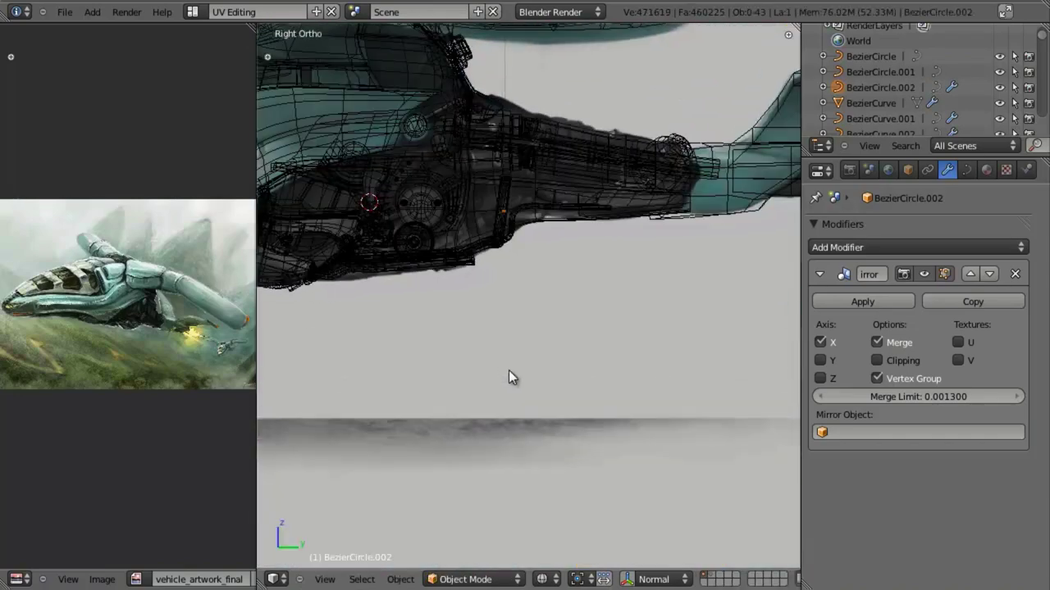
mouse_move(498, 199)
middle_mouse_down("shift")
mouse_move(496, 307)
mouse_move(498, 292)
middle_mouse_up("shift")
scroll(498, 342, "up", 7)
key("z")
right_click(435, 281)
scroll(568, 397, "down", 2)
scroll(566, 406, "down", 3)
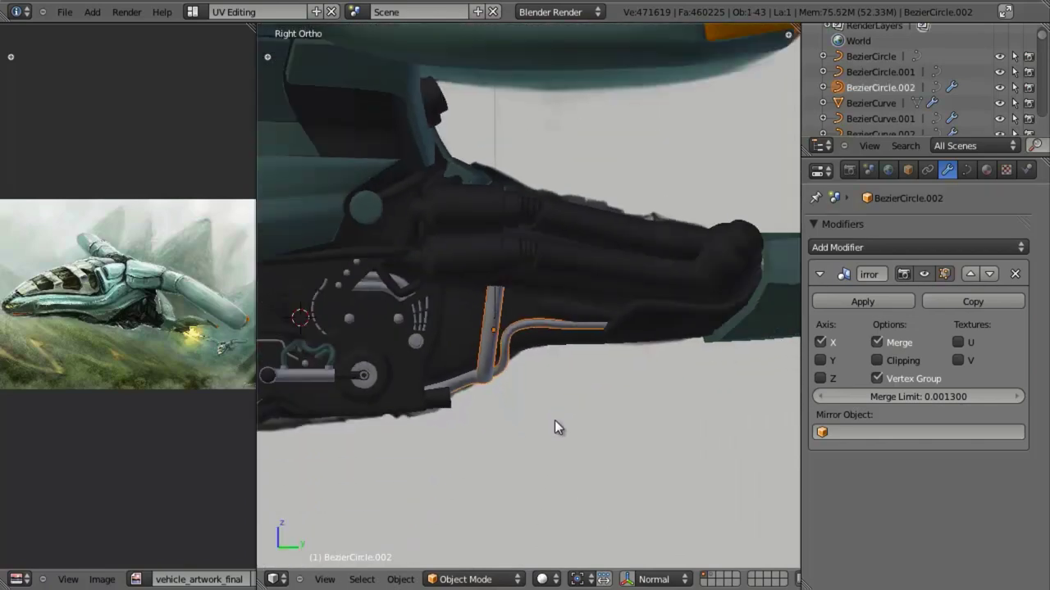
middle_click_drag(556, 426, 511, 356)
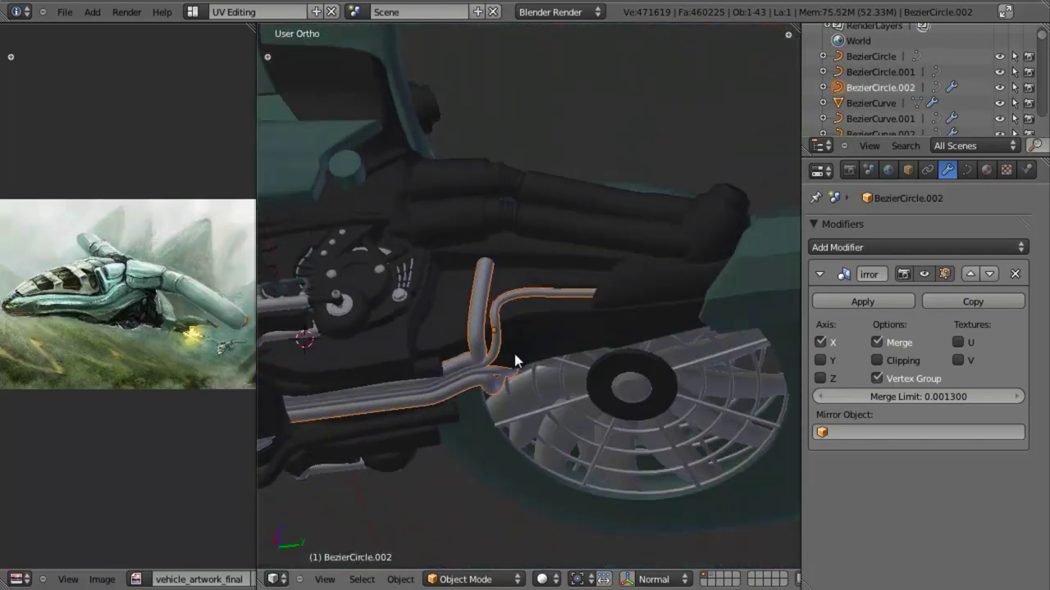
Lower the outer pipe's top end point and extrude a new point from it toward the ship's rear.
key("KP_3")
key("Tab")
scroll(511, 347, "up", 3)
right_click_drag(443, 271, 439, 317)
key("e")
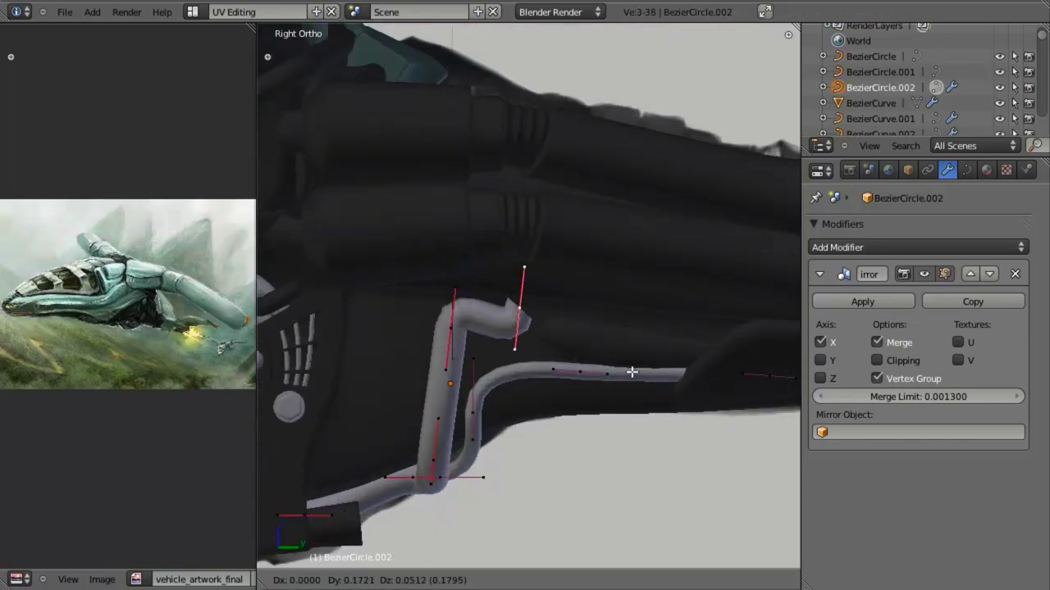
left_click(623, 383)
Rotate the outer pipe's new end point about 88°, and reposition it and the upper corner point to smooth the bend.
key("r")
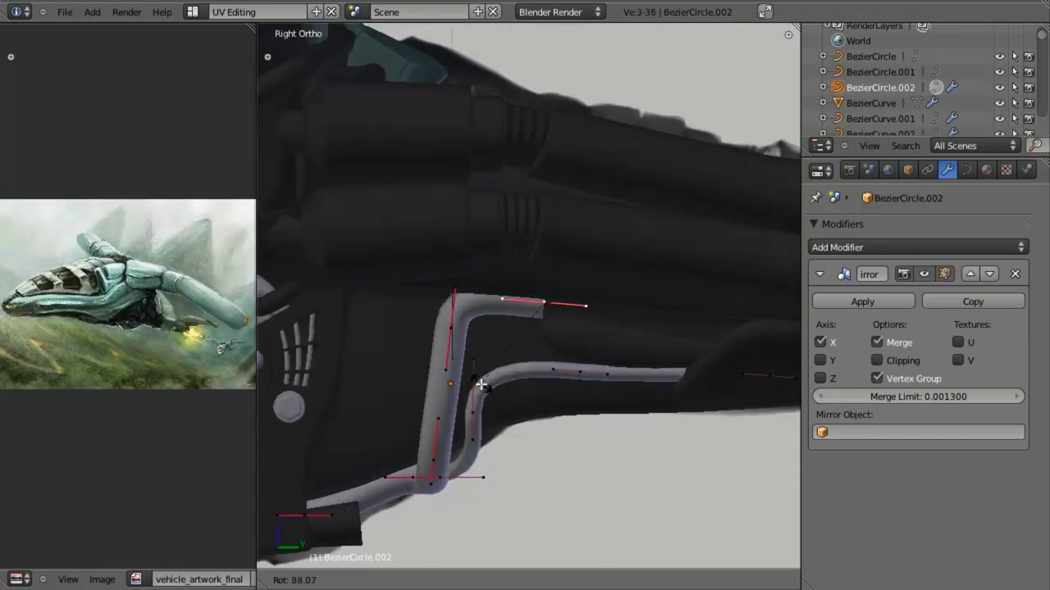
left_click(480, 385)
key("g")
left_click(451, 341)
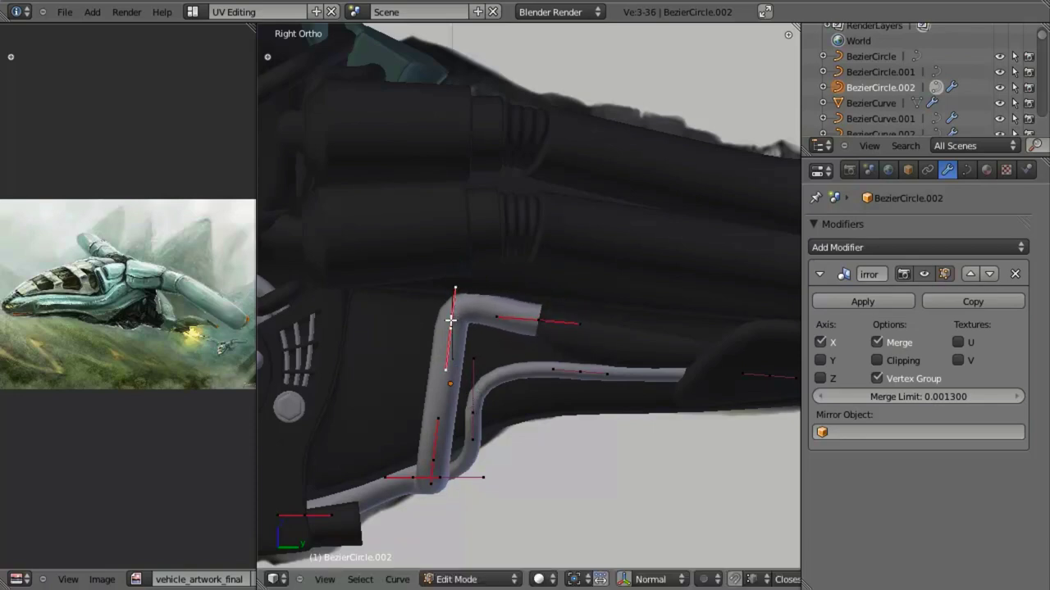
key("g")
left_click(449, 335)
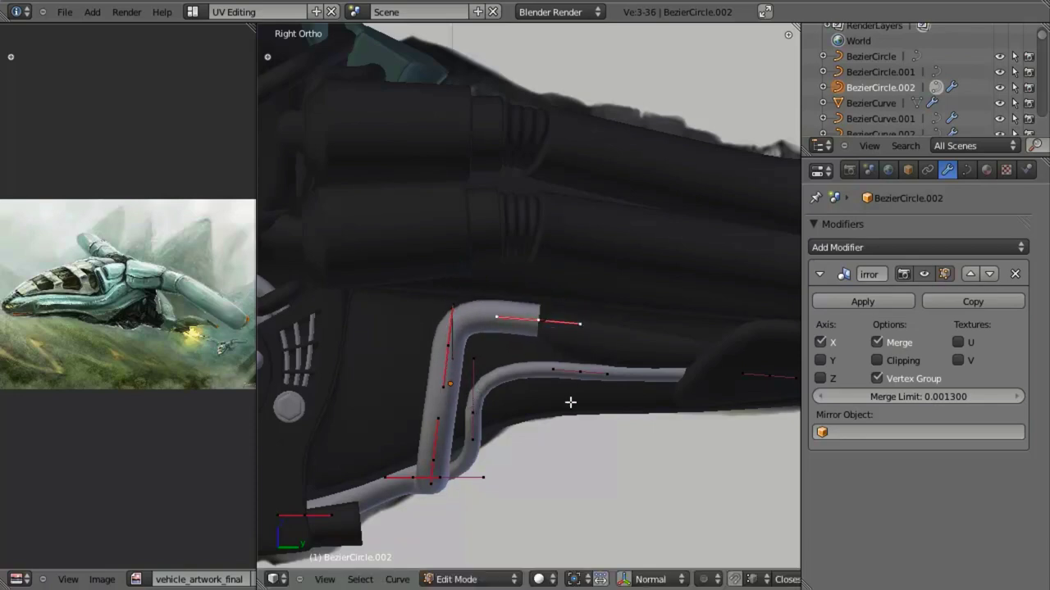
Extrude the outer pipe's rear end about 0.70 units farther back and shift the new end point inward along X.
middle_click_drag(570, 402, 453, 394, "shift")
key("g")
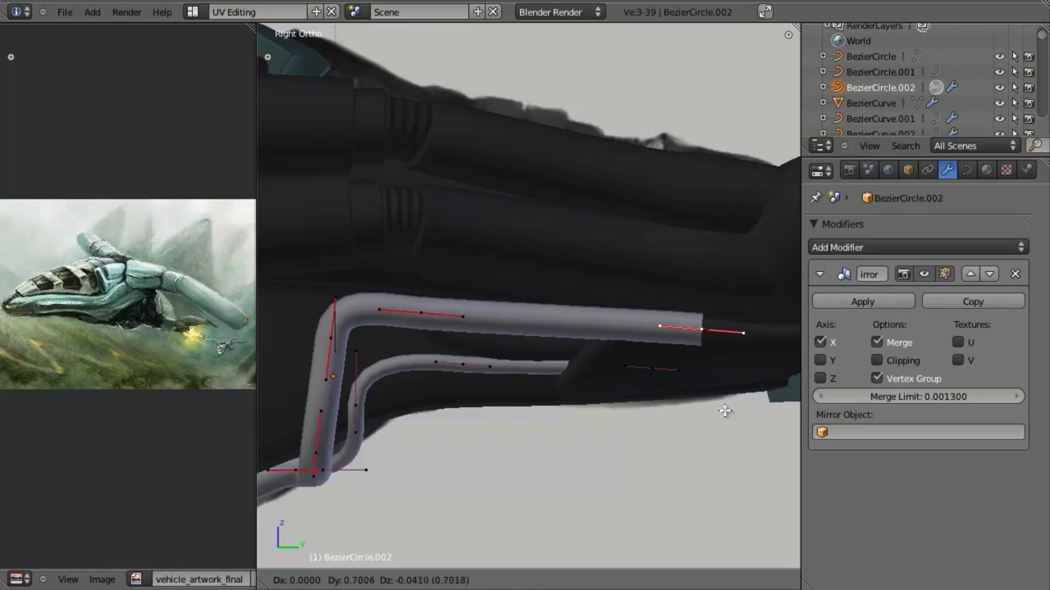
left_click(725, 410)
middle_click_drag(344, 436, 615, 394)
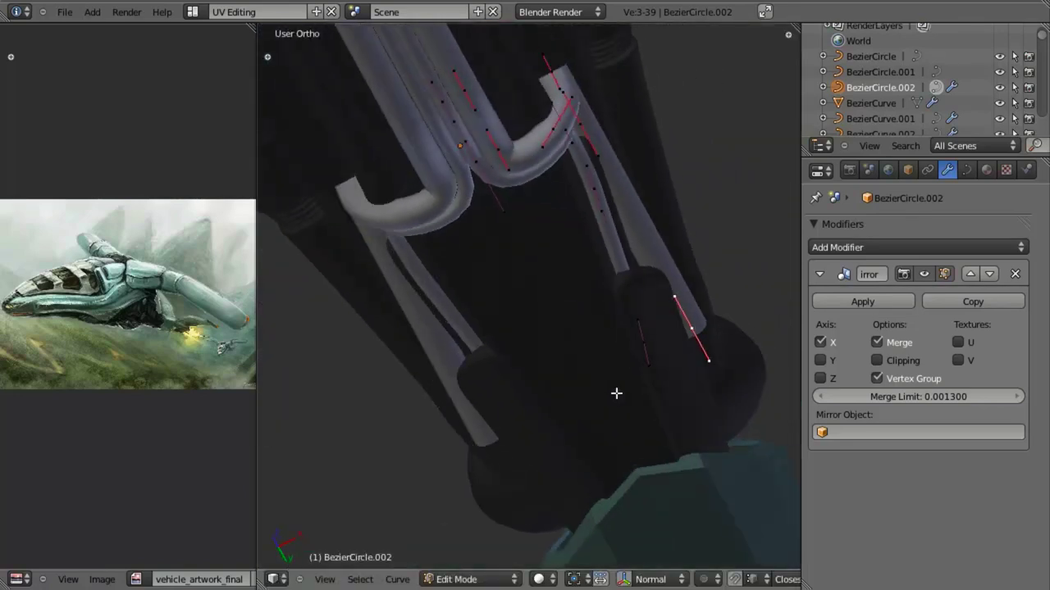
key("g")
key("x")
left_click(590, 401)
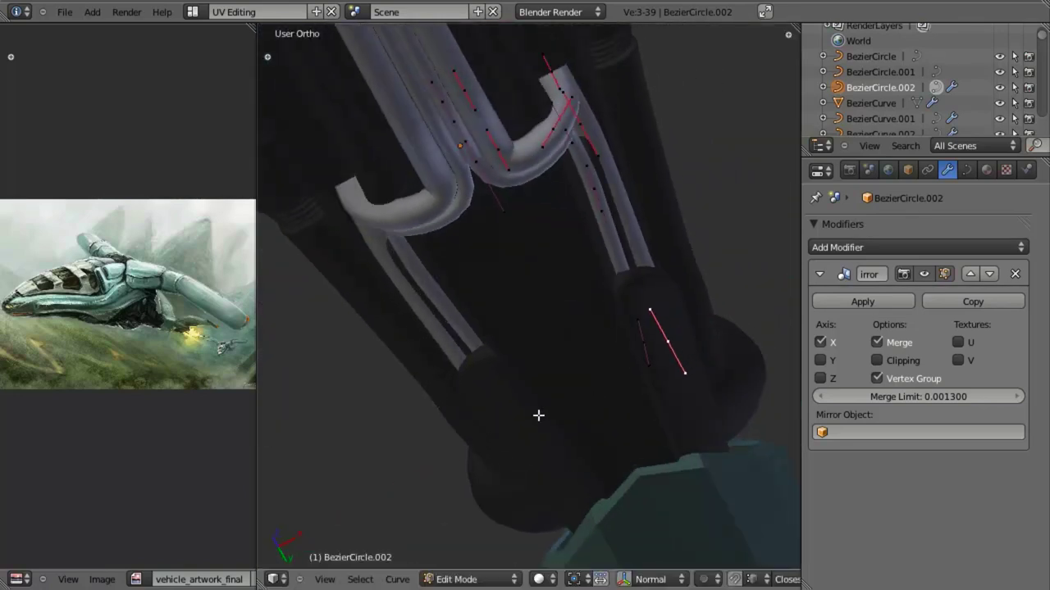
Rotate the outer pipe's rear end point around Z and nudge it inward along X to run beside the inner tube.
key("r")
key("z")
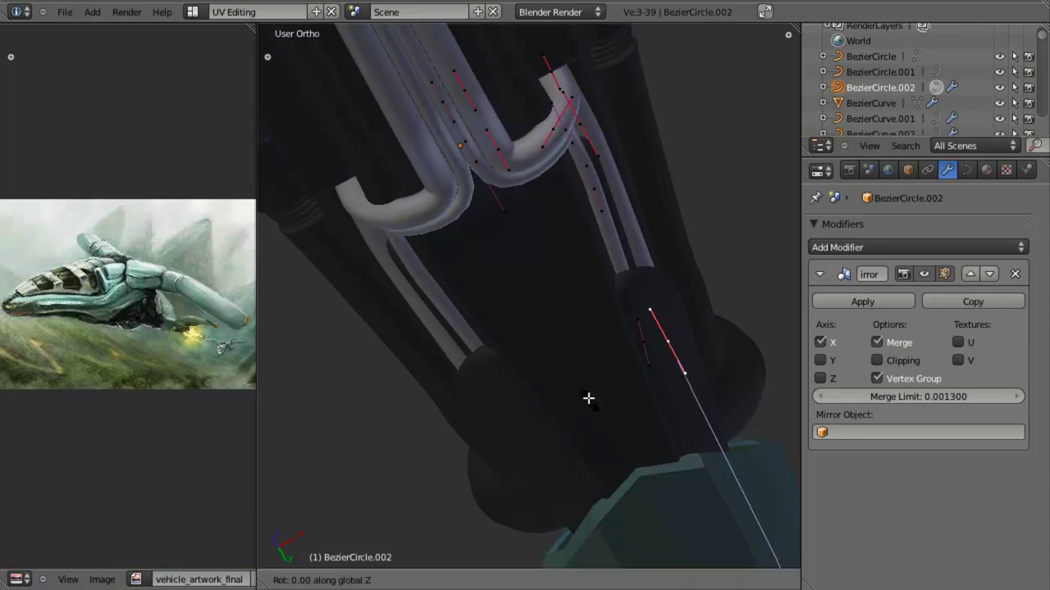
left_click(592, 378)
key("g")
key("x")
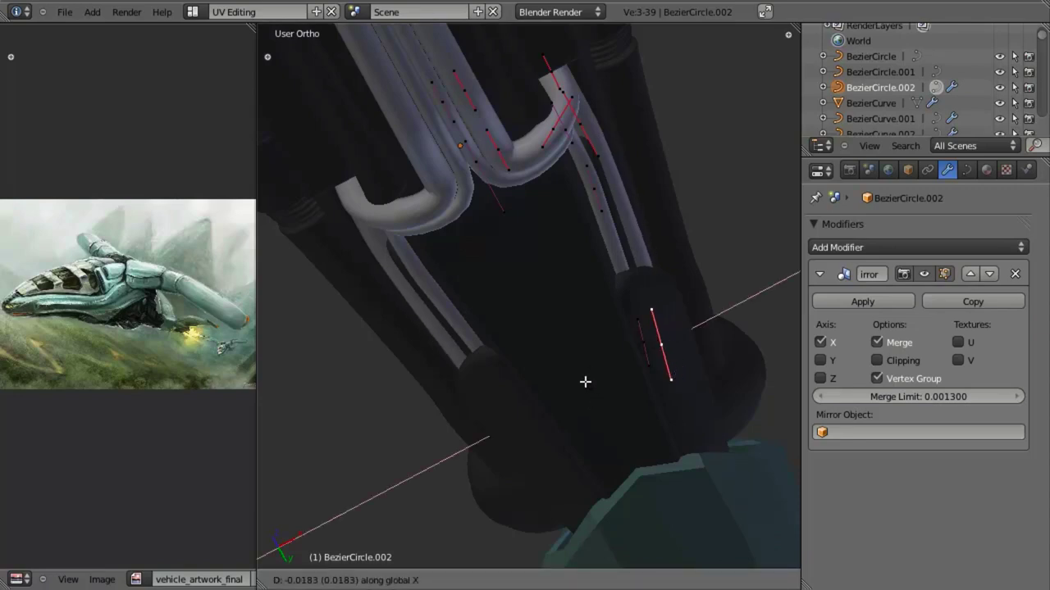
left_click(574, 382)
Rotate the outer pipe's point just behind the upper bend around Z to follow the hull's taper.
middle_click_drag(573, 382, 421, 194)
middle_click_drag(473, 461, 569, 251)
key("r")
key("z")
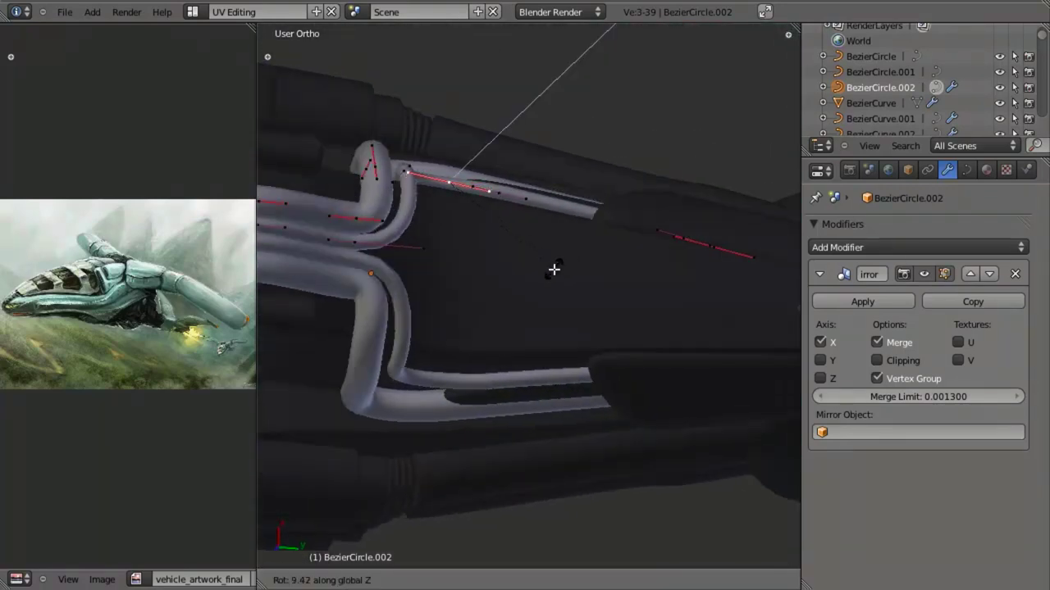
left_click(556, 267)
middle_click_drag(536, 213, 507, 261)
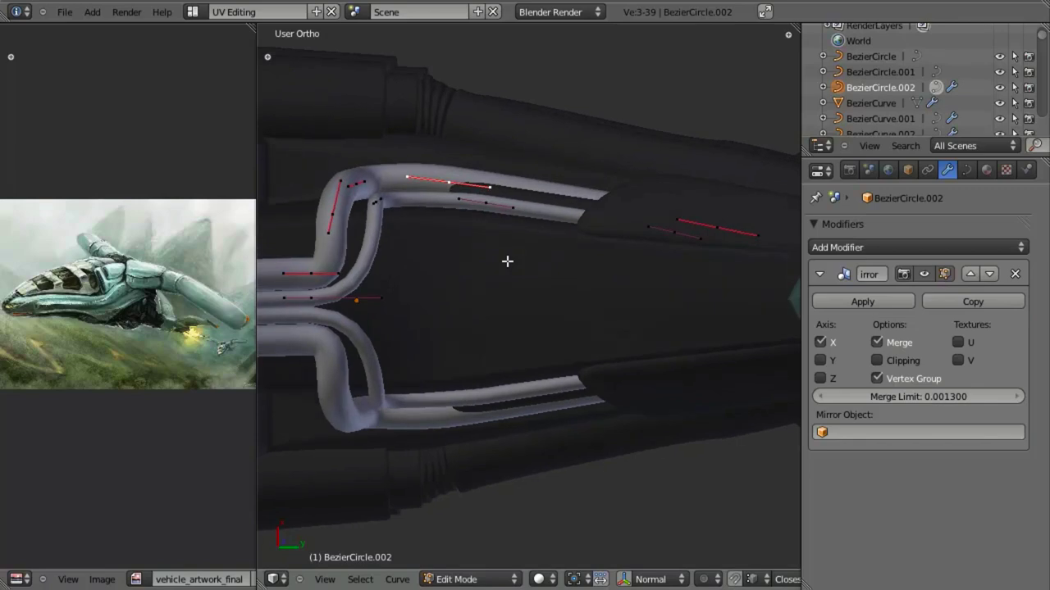
Adjust the X position and rotation of the outer pipe's point behind the bend to even its spacing from the inner tube.
key("g")
key("x")
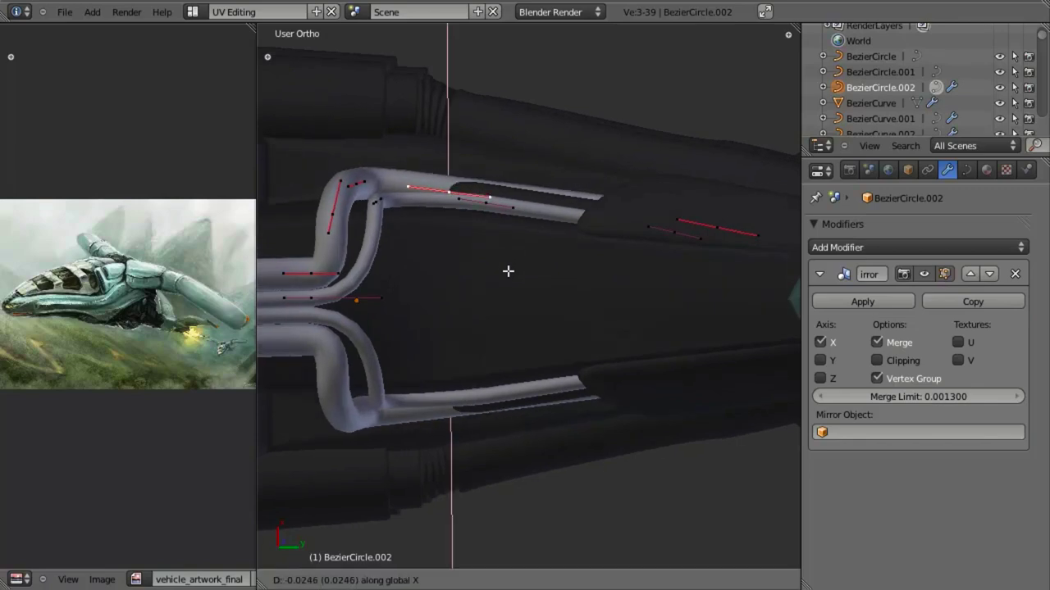
key("r")
left_click(511, 271)
key("g")
key("x")
left_click(510, 264)
Examine the extended outer and inner pipes from the side and from below, leaving edit mode.
middle_click_drag(484, 233, 517, 412)
key("a")
key("KP_3")
middle_click_drag(402, 313, 455, 340, "shift")
scroll(492, 410, "down", 2)
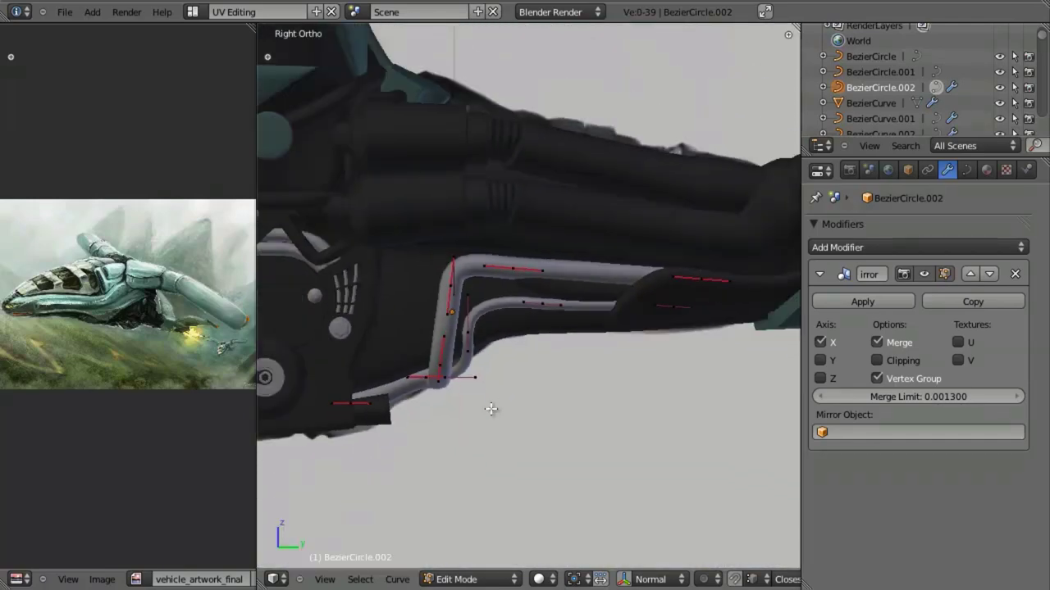
middle_click_drag(493, 408, 510, 297)
scroll(524, 311, "down", 3)
middle_click_drag(604, 368, 586, 475)
key("Tab")
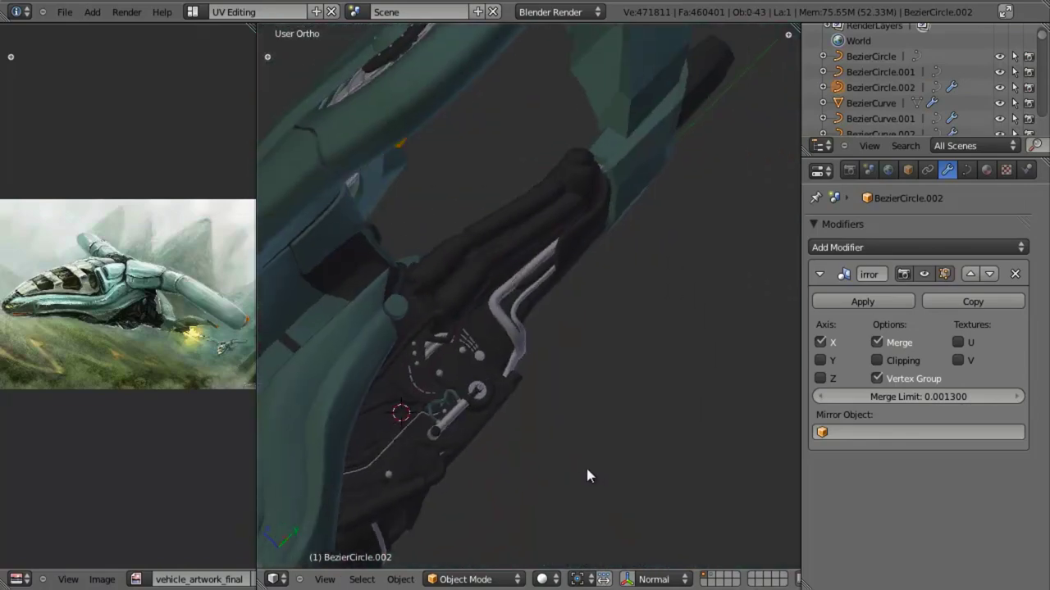
Fine-tune the positions of the outer pipe's point behind the bend and its rear end point in the right side view.
key("KP_3")
scroll(599, 447, "up", 5)
key("Tab")
scroll(586, 299, "up", 2)
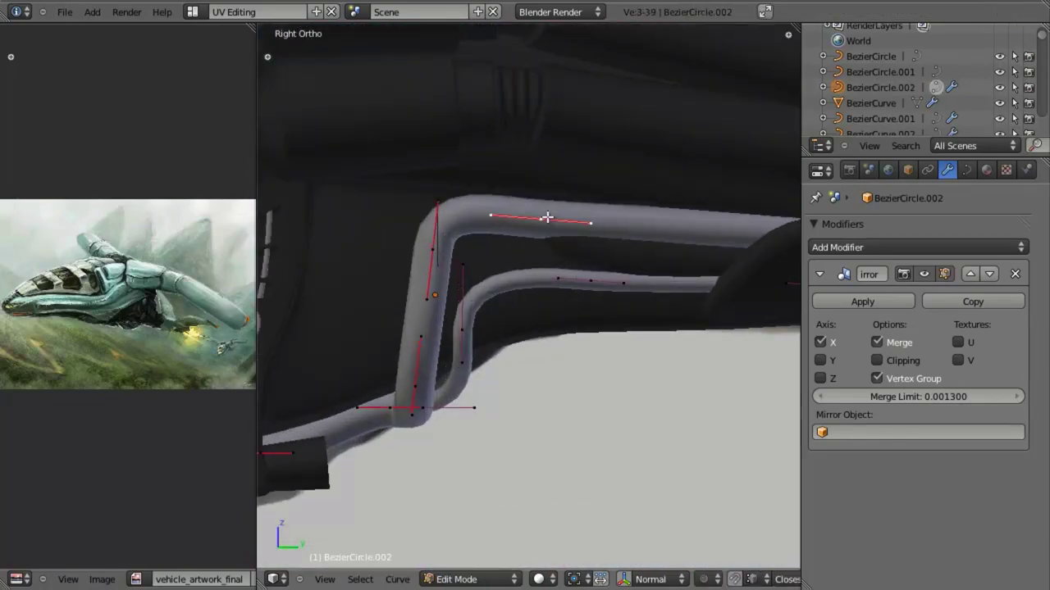
key("g")
left_click(547, 215)
scroll(780, 320, "down", 2)
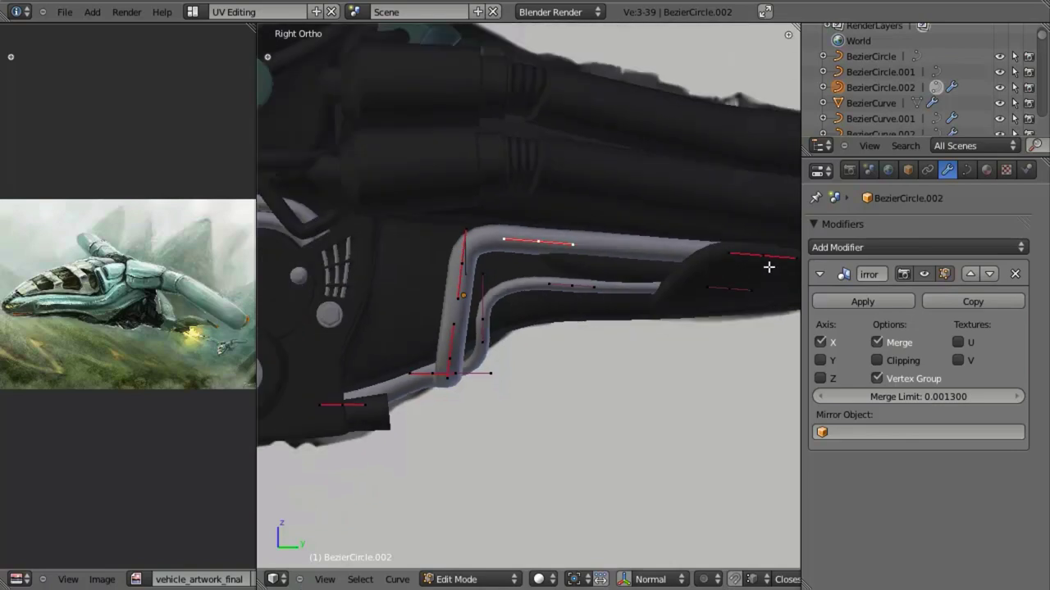
key("g")
left_click(770, 268)
key("a")
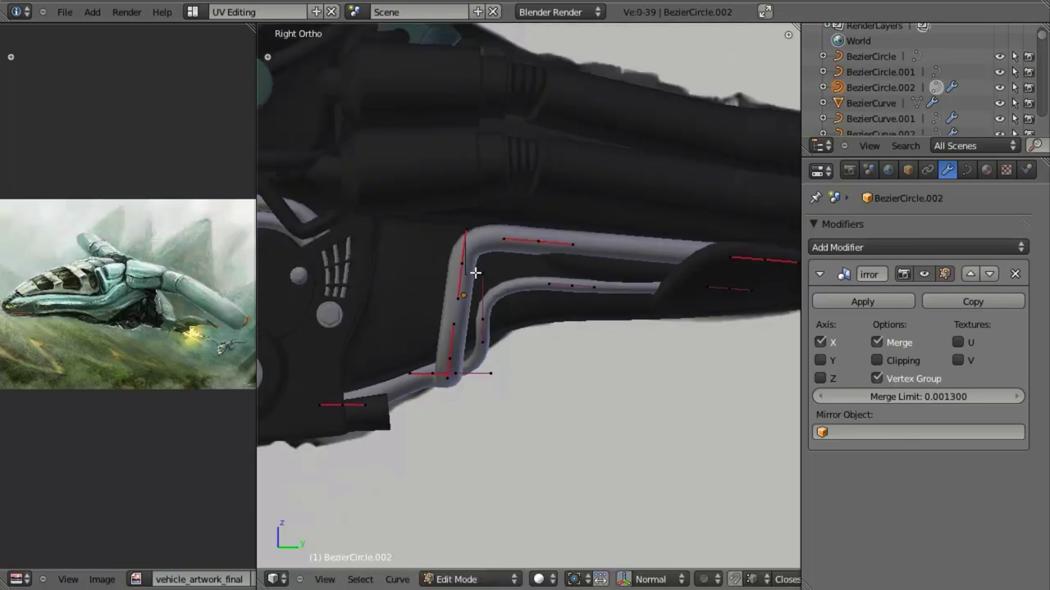
Nudge the outer pipe's upper corner point slightly downward and leave edit mode.
key("g")
left_click(466, 266)
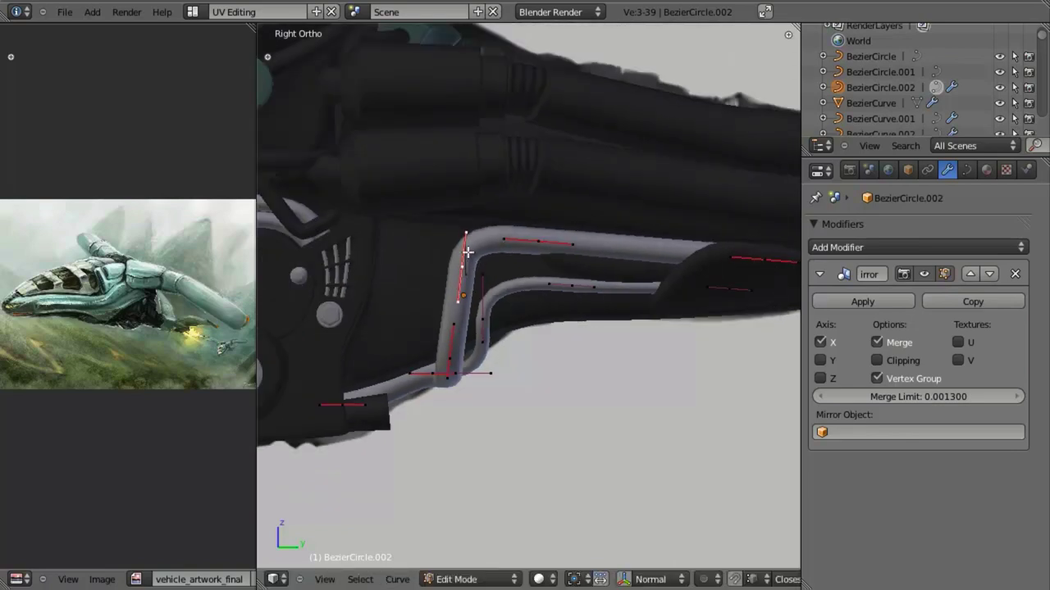
key("Tab")
Examine the hull area between the round engine parts and the bent pipes against the background artwork.
scroll(505, 340, "down", 3)
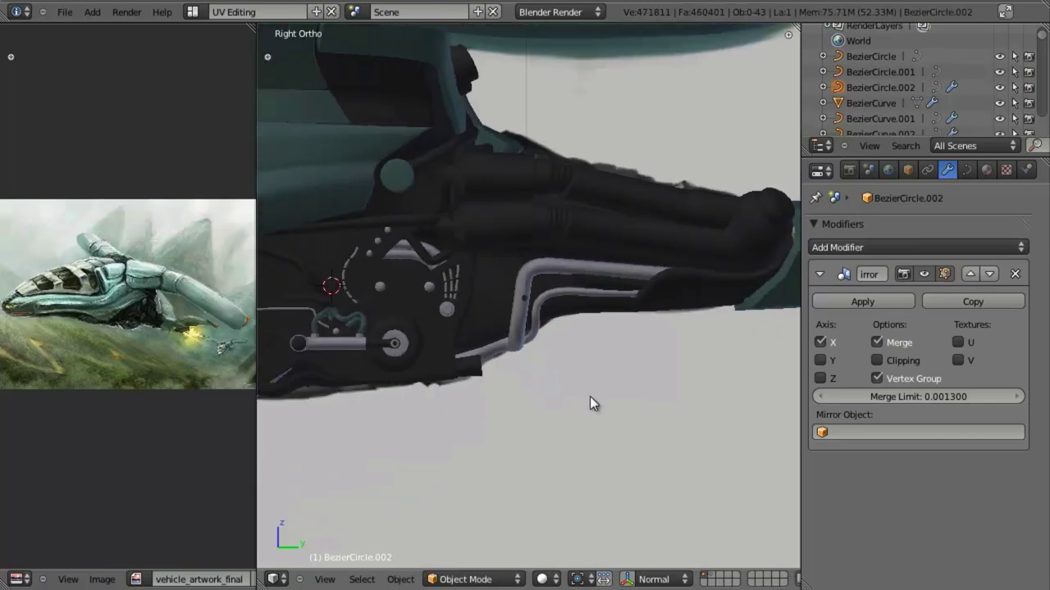
key("z")
scroll(599, 403, "up", 5)
scroll(610, 356, "up", 1, "ctrl")
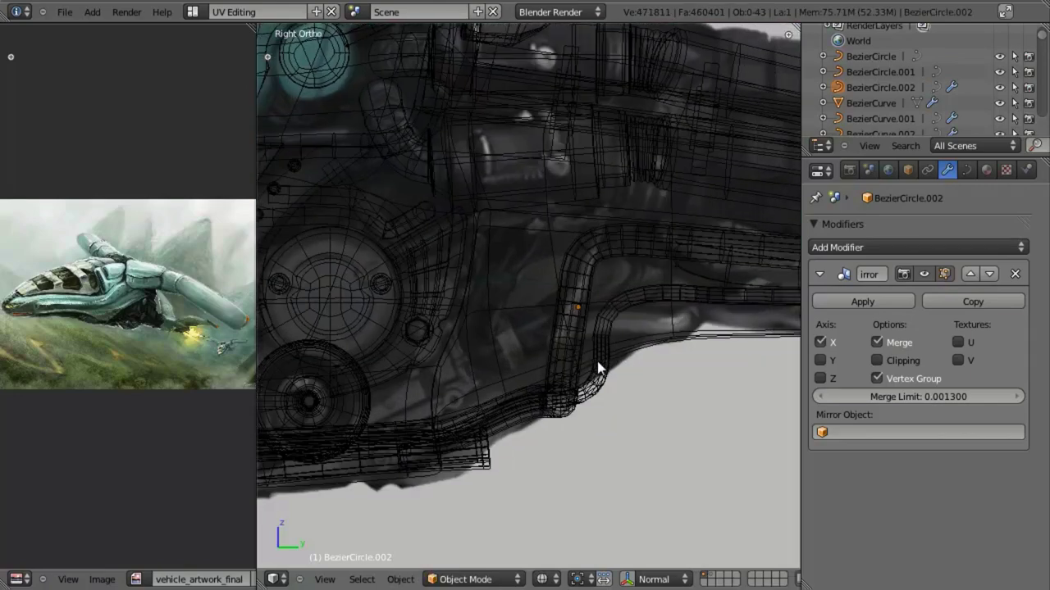
key("z")
scroll(597, 361, "down", 2)
key("z")
scroll(586, 414, "up", 3)
mouse_move(548, 421)
middle_mouse_down("shift")
mouse_move(628, 374)
mouse_move(539, 251)
mouse_move(573, 300)
middle_mouse_up("shift")
scroll(628, 381, "down", 2)
key("z")
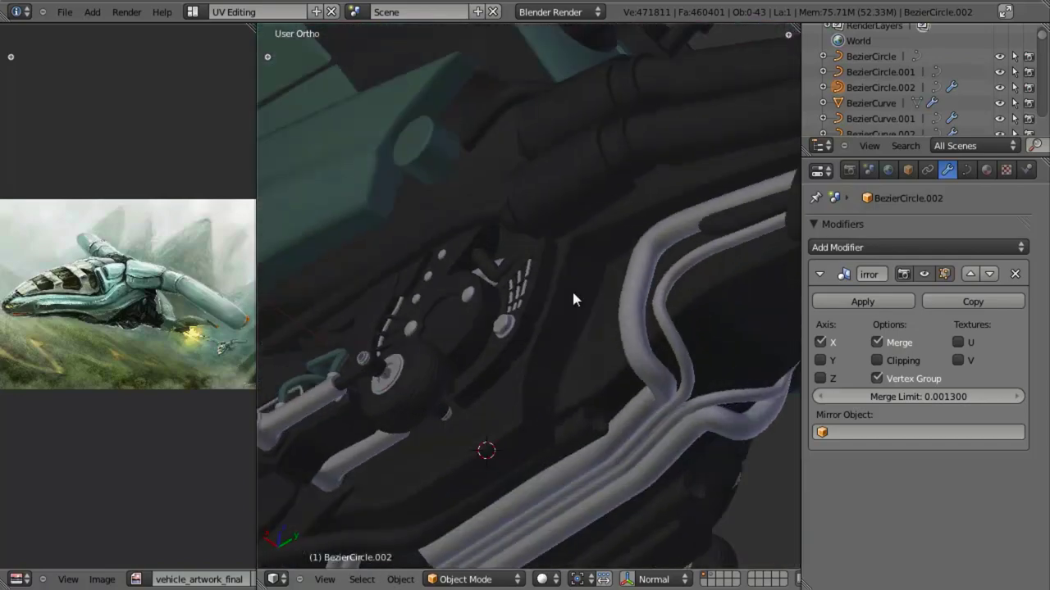
key("KP_3")
key("z")
scroll(592, 419, "up", 4)
middle_click_drag(501, 277, 538, 325, "shift")
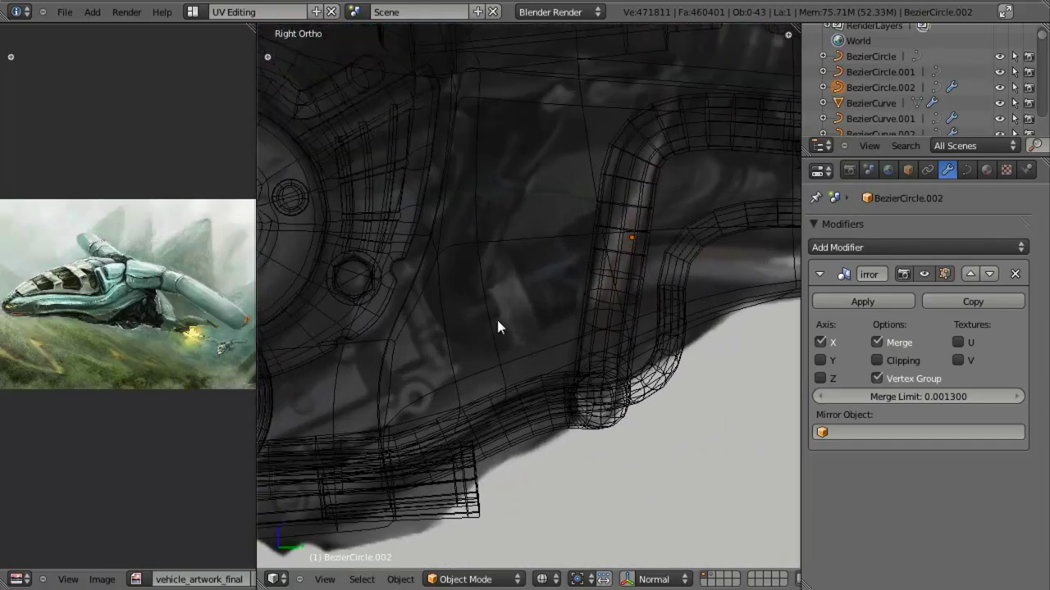
scroll(578, 345, "down", 3)
key("z")
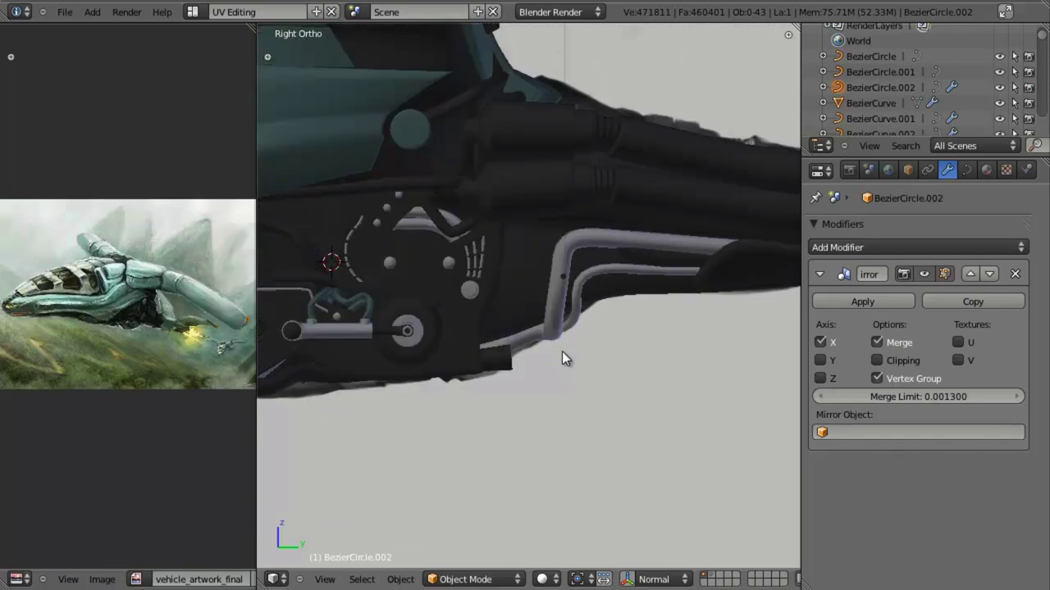
Open the mid-body hull mesh for editing in the area between the round engine parts and the bent pipes.
scroll(562, 349, "up", 3)
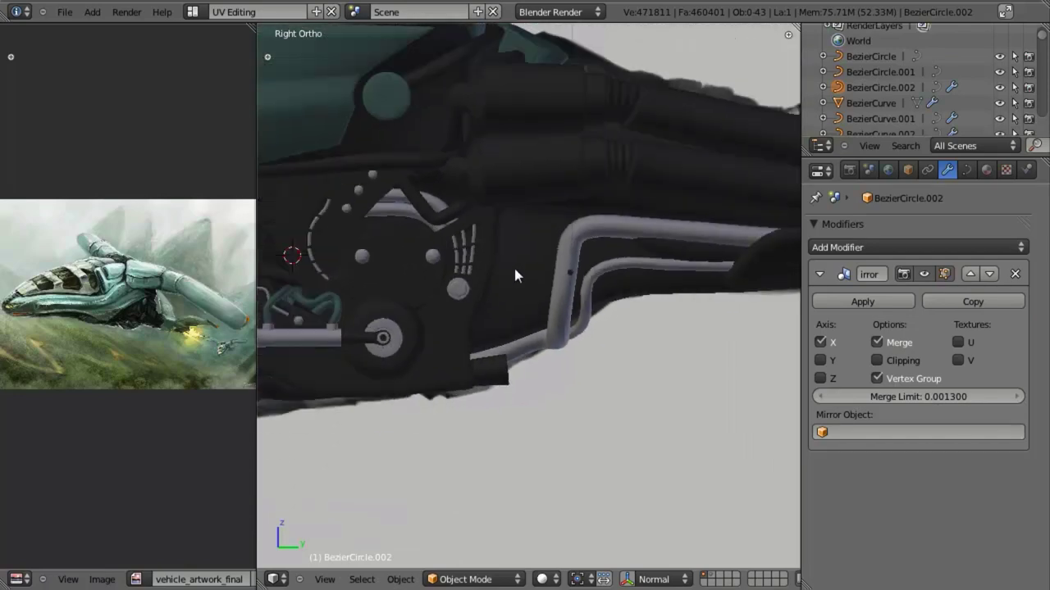
right_click(515, 262)
key("Tab")
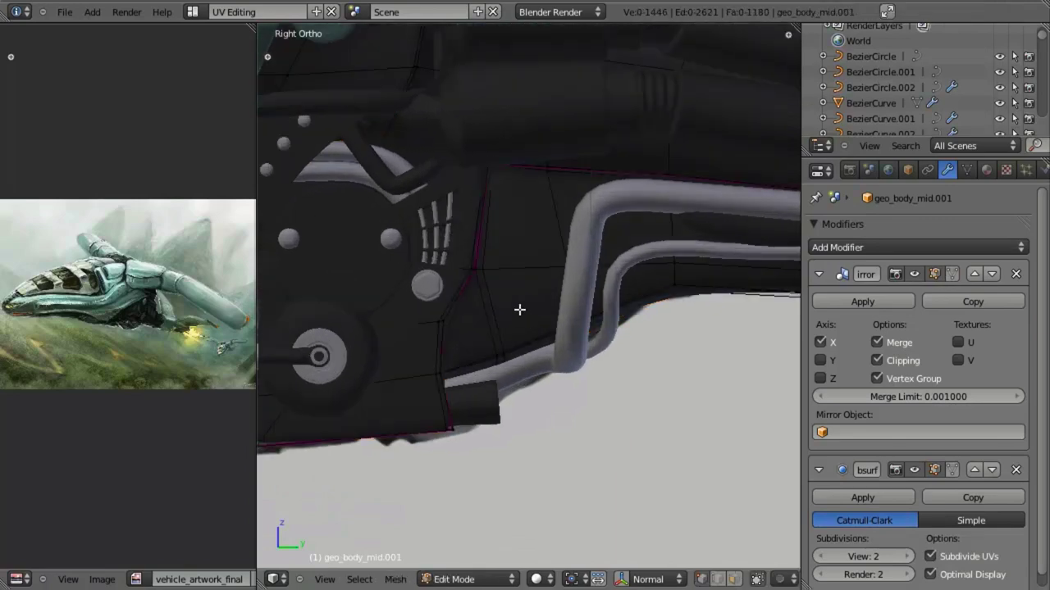
middle_click_drag(520, 307, 428, 251)
key("z")
key("z")
Duplicate the upright hull edge behind the slatted vent, rotate the copy about 30 degrees, and place it over the engine housing.
right_click(413, 241)
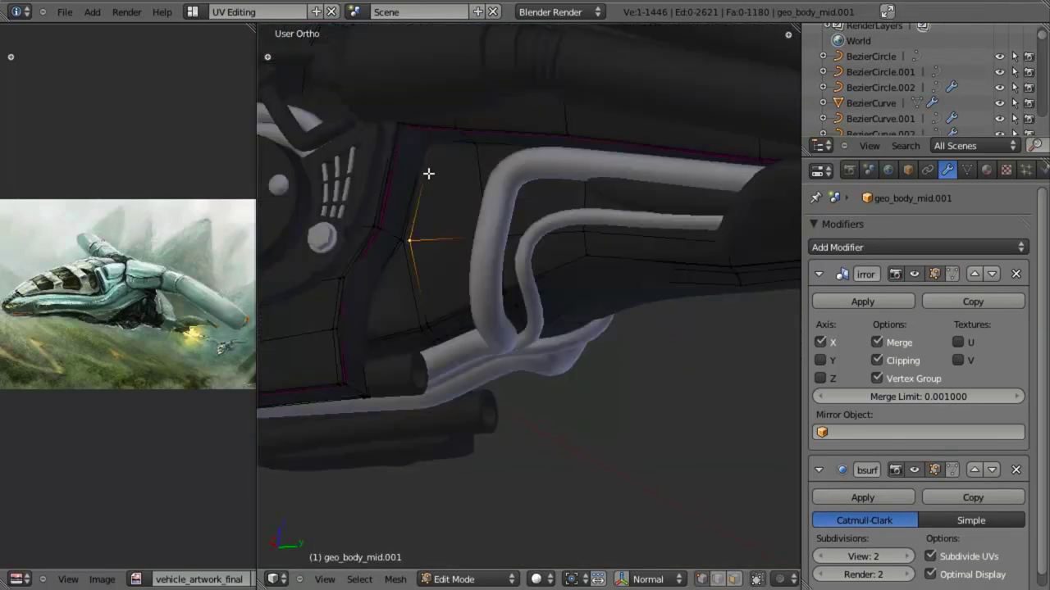
key("z")
key("KP_3")
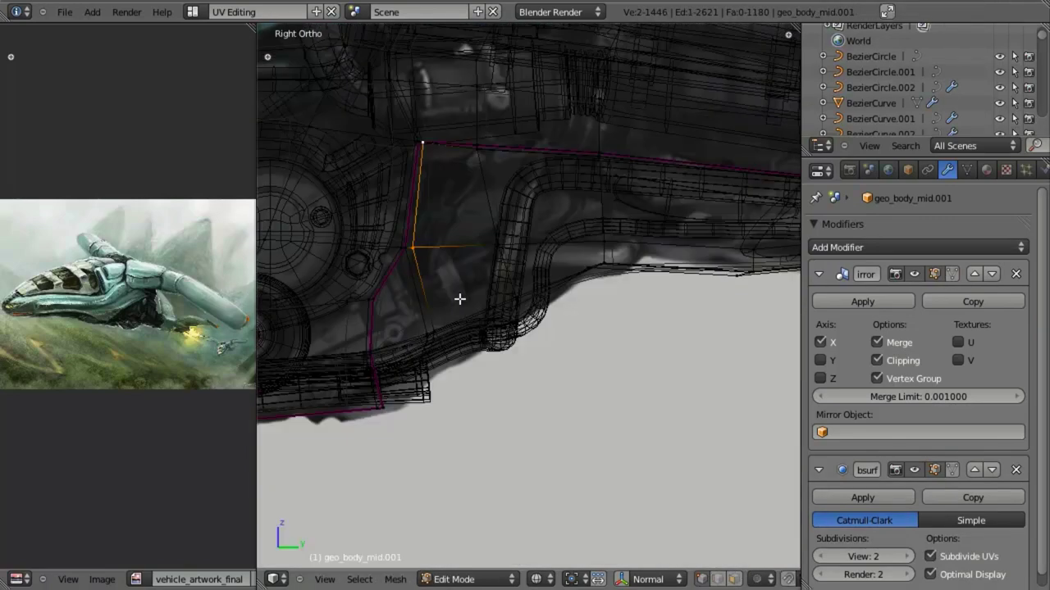
key("shift+d")
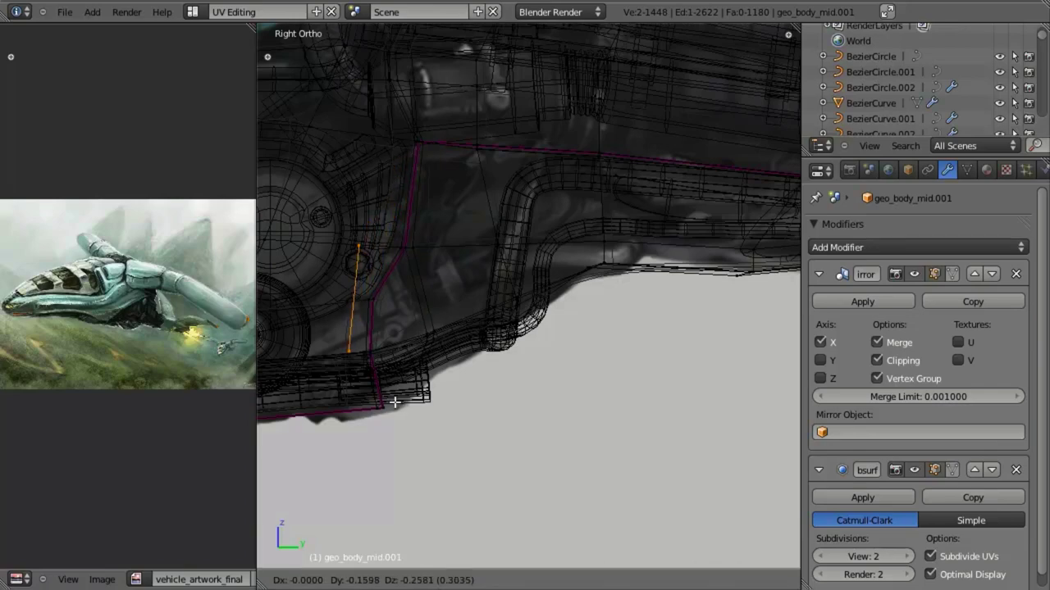
key("r")
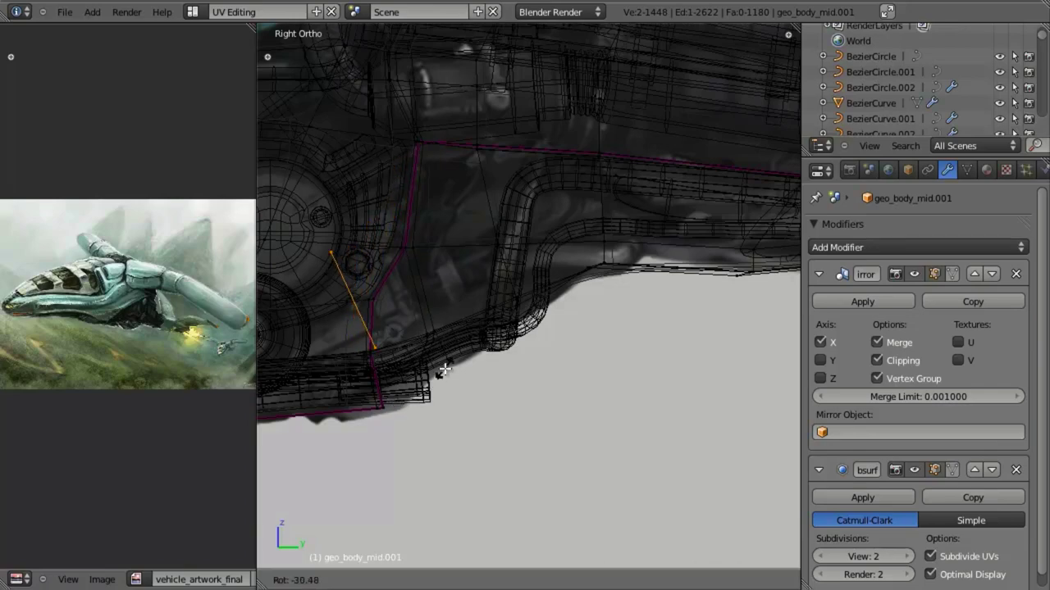
left_click(444, 369)
key("g")
left_click(417, 386)
key("z")
key("z")
Extrude the copied edge backward into a tilted rectangular face and position it just ahead of the bent pipes.
key("e")
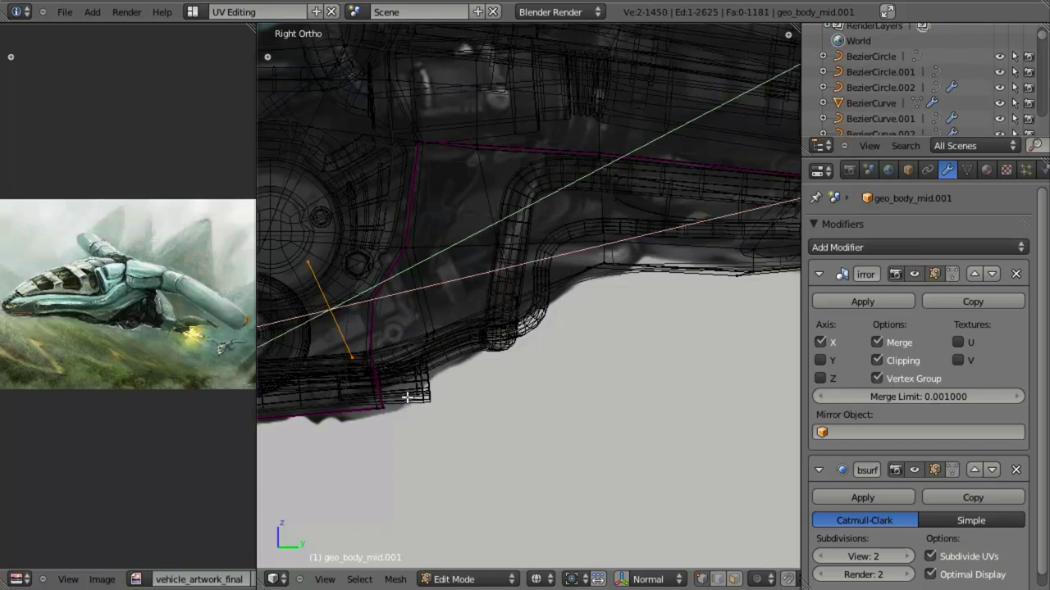
left_click(481, 364)
key("g")
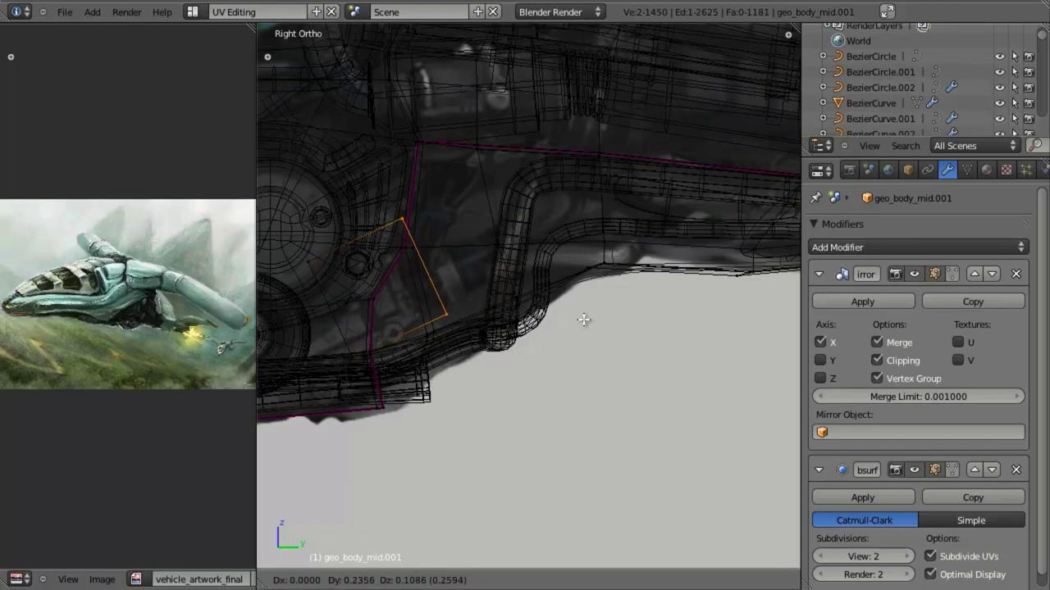
left_click(601, 313)
key("z")
Move the new rectangular face along the X axis to the hull's side and scale it along X.
middle_click_drag(524, 419, 474, 279)
right_click(438, 298)
key("g")
key("x")
left_click(465, 317)
key("s")
key("x")
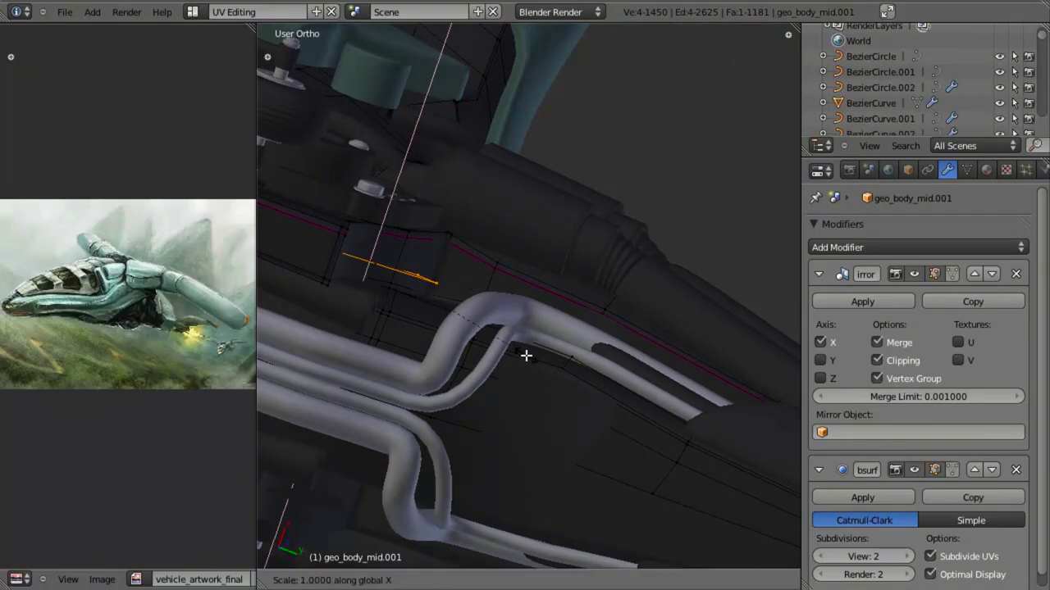
key("Return")
Extrude the rectangular face about 0.16 inward along X into a block and delete its inner end face.
middle_click_drag(538, 329, 466, 310)
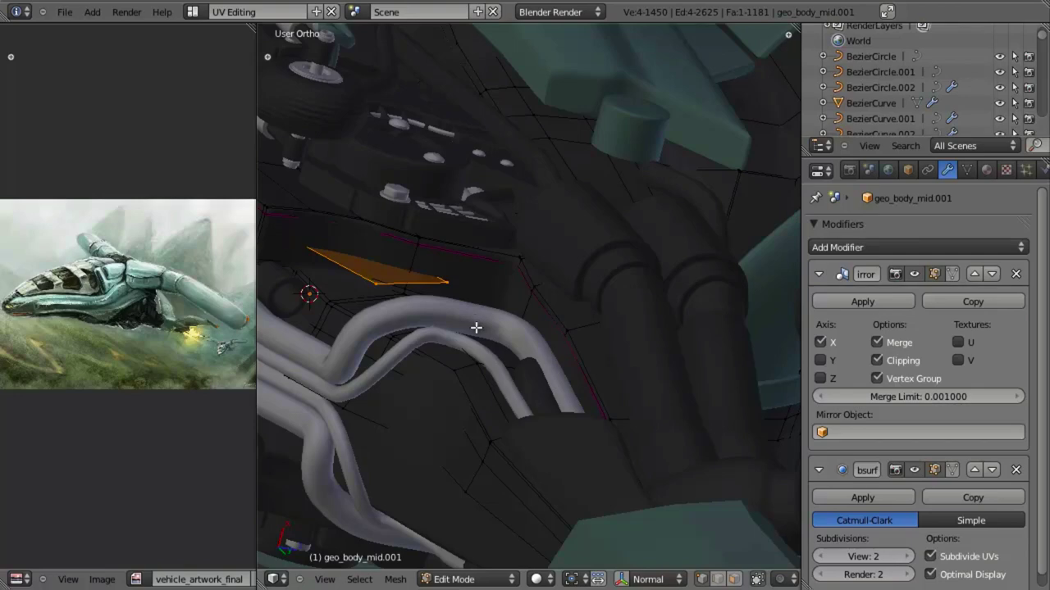
key("g")
key("x")
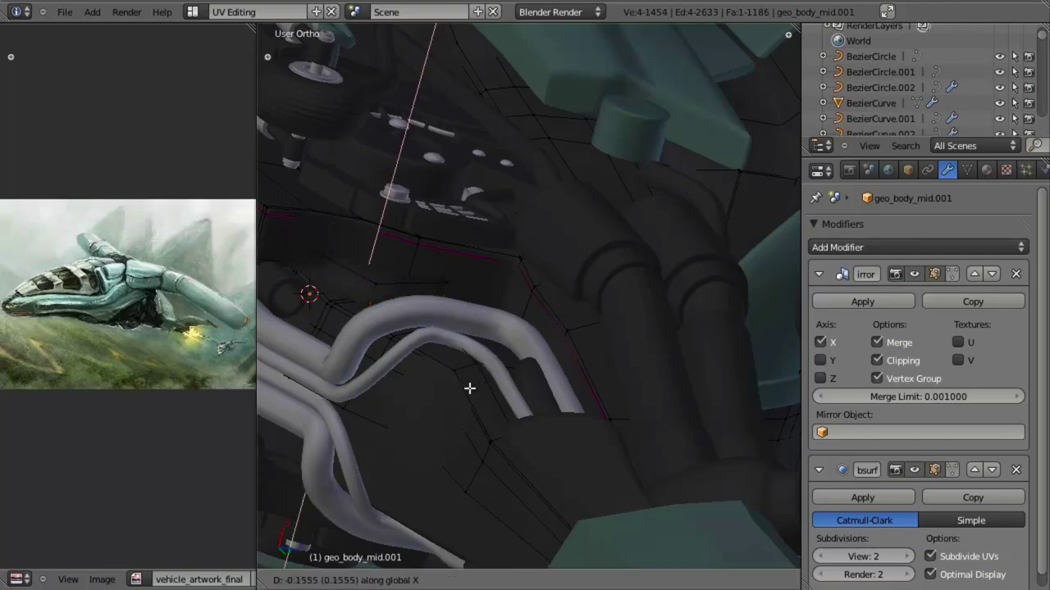
key("Return")
middle_click_drag(468, 386, 459, 371)
key("x")
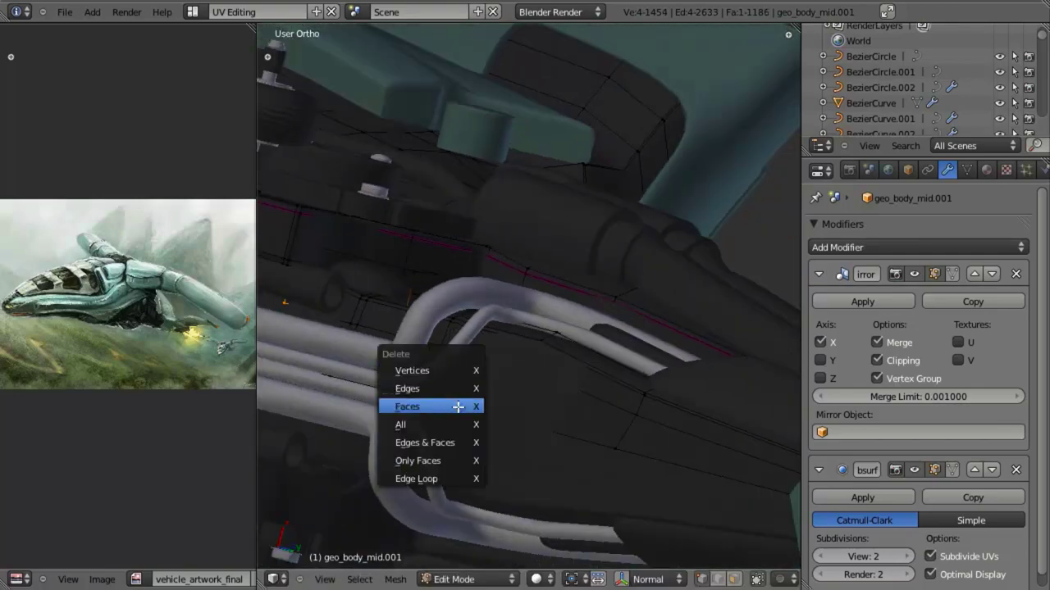
left_click(458, 407)
Delete the block's forward side face that is hidden inside the hull.
key("z")
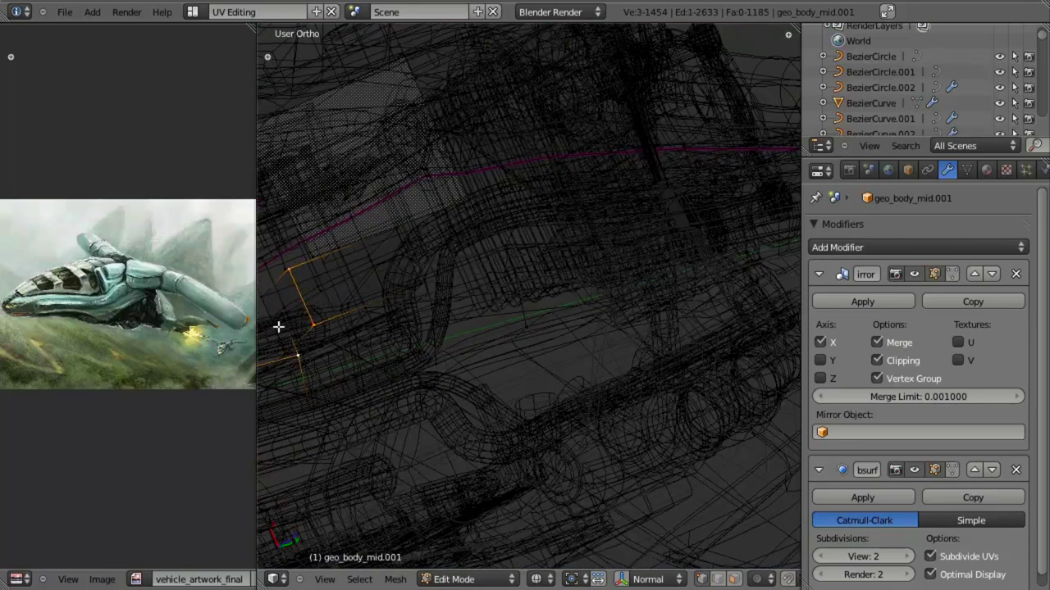
right_click(262, 291, "shift")
key("x")
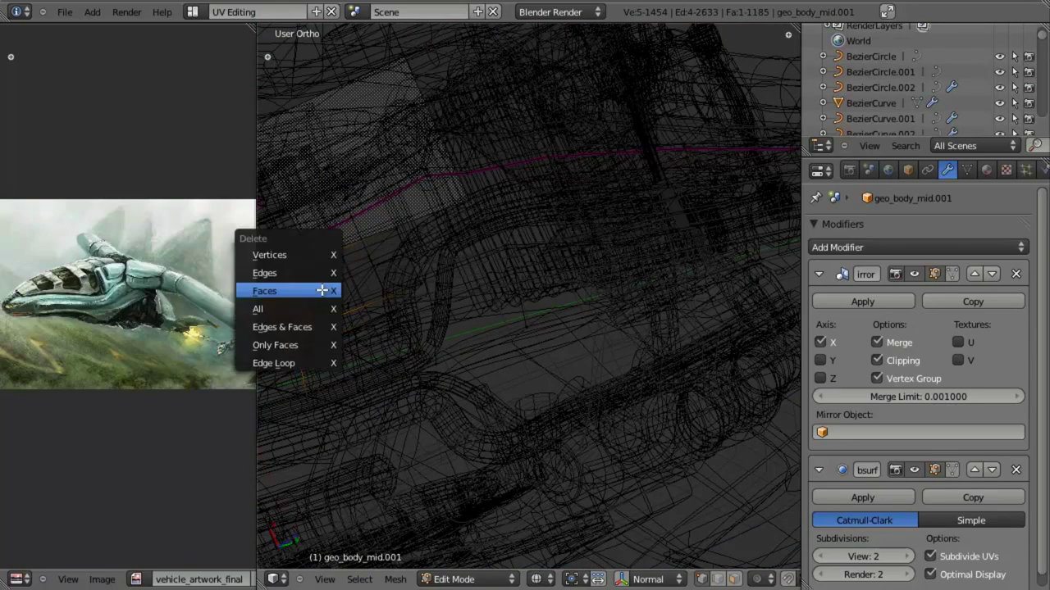
left_click(321, 289)
Add supporting edge loops close to the upper, lower and rear edges of the block.
key("KP_3")
key("z")
middle_click_drag(543, 350, 585, 261, "shift")
key("z")
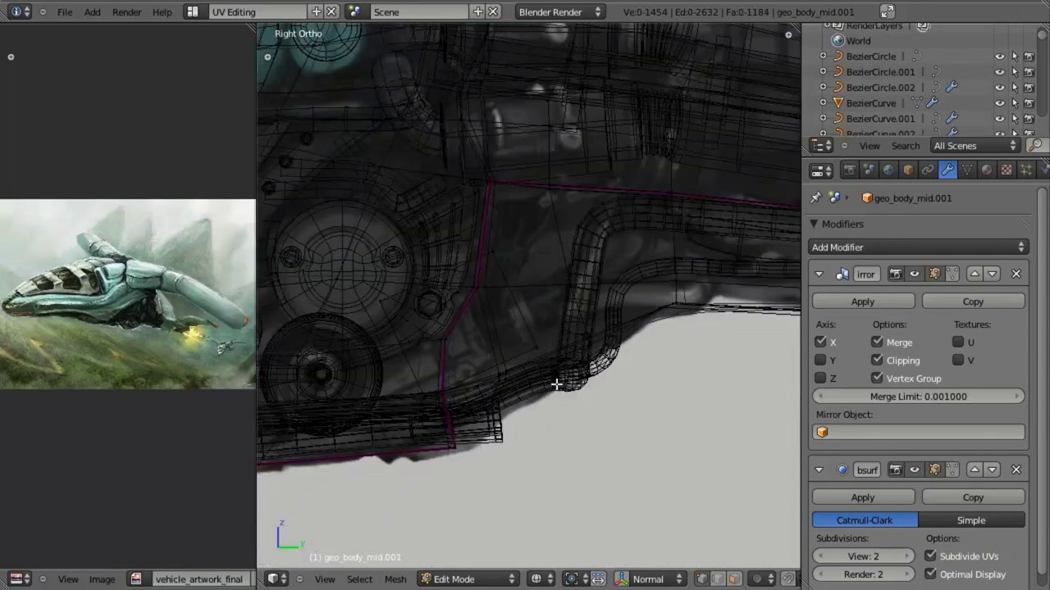
scroll(554, 353, "up", 3)
key("z")
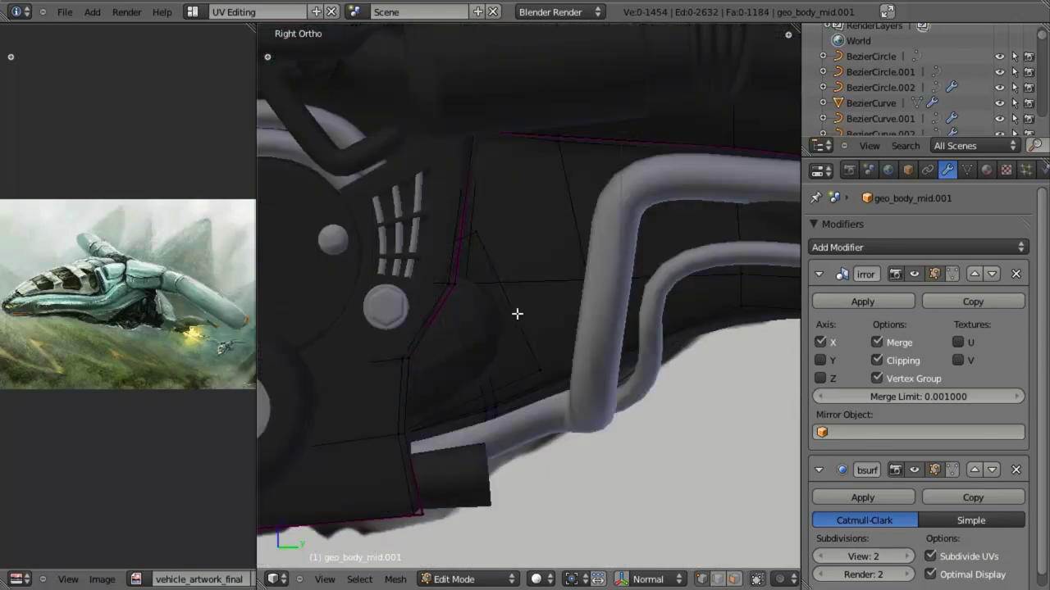
key("ctrl+r")
left_click(516, 312)
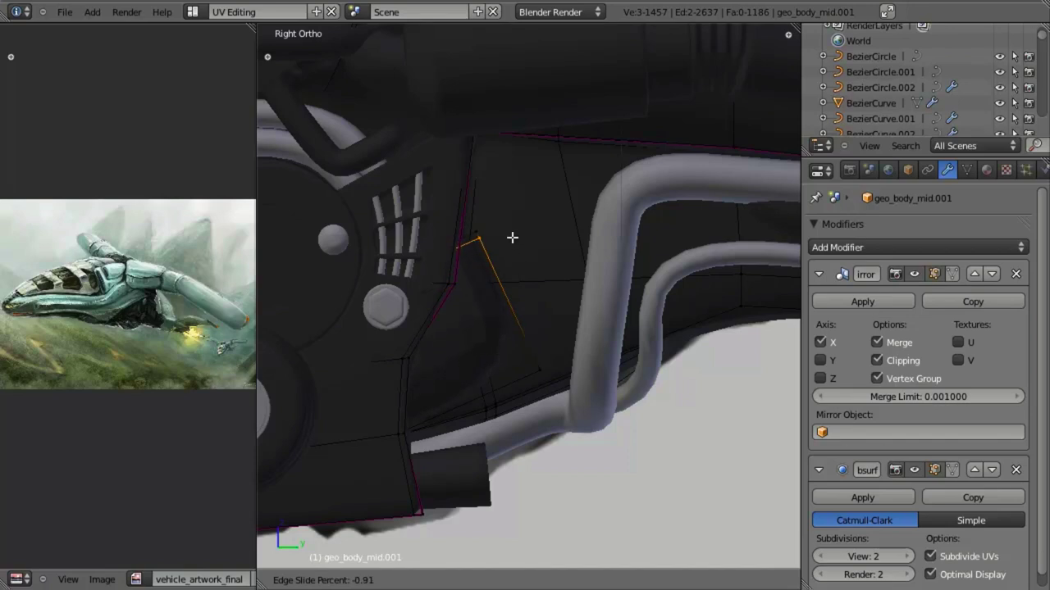
left_click(512, 238)
key("ctrl+r")
left_click(516, 307)
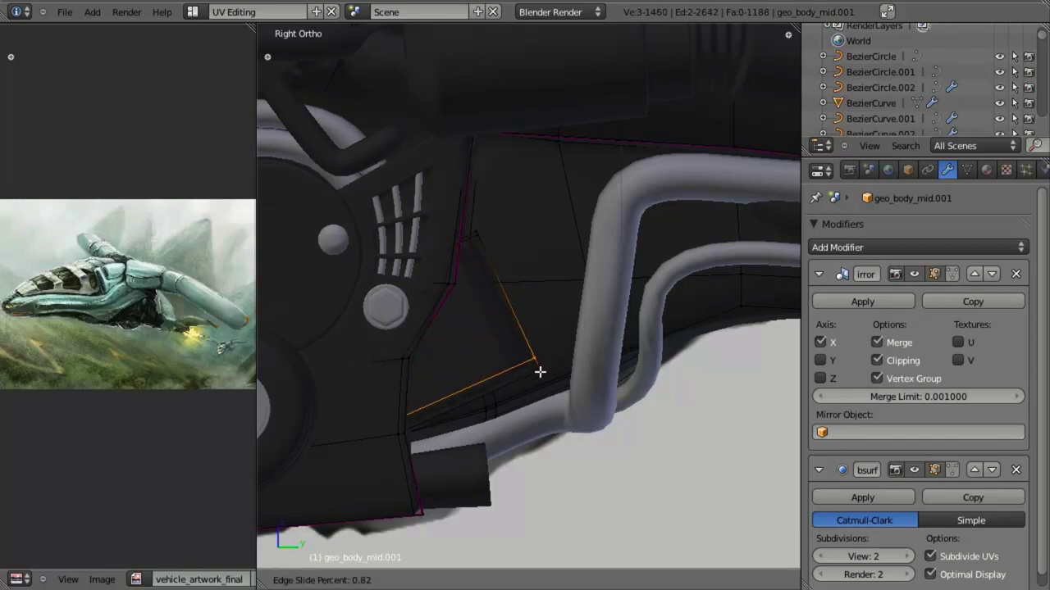
left_click(540, 375)
key("ctrl+r")
left_click(528, 369)
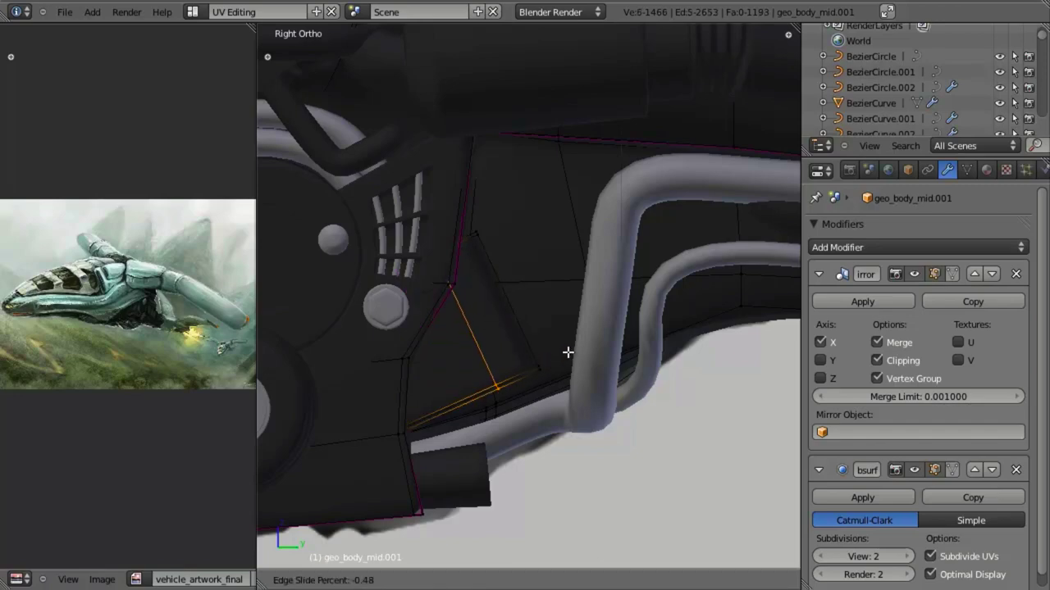
left_click(591, 343)
Apply smooth shading to the entire mid-body hull mesh.
key("z")
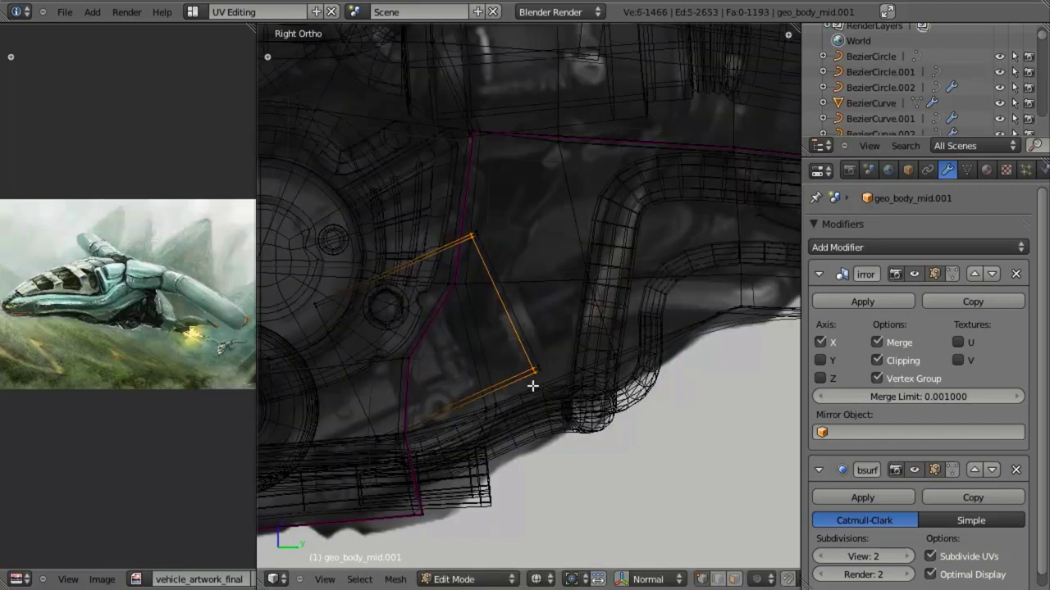
key("a")
key("w")
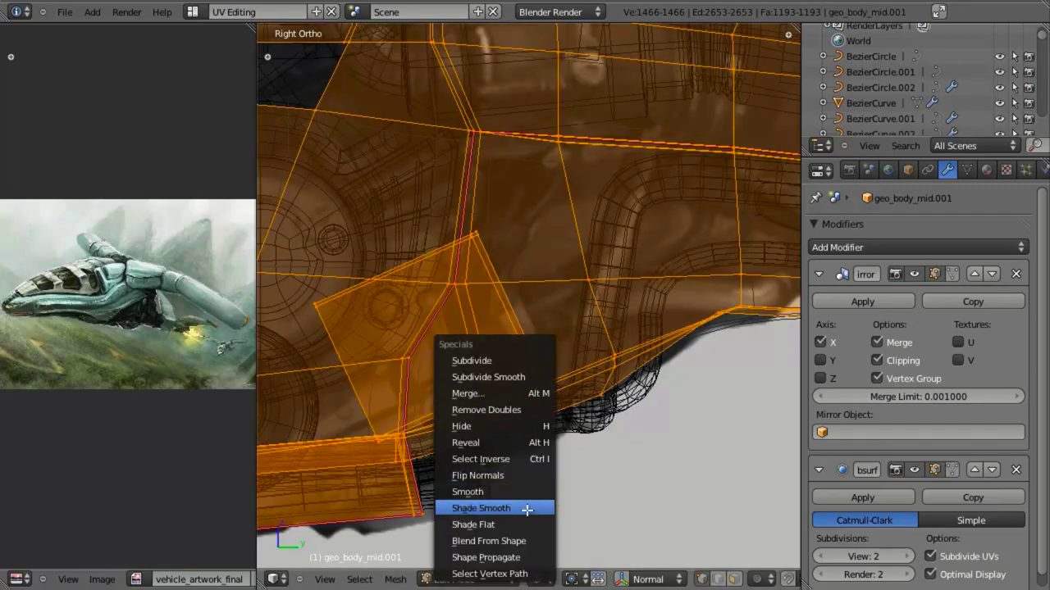
left_click(527, 507)
key("z")
middle_click_drag(527, 438, 529, 380, "shift")
key("a")
Cut two parallel edge loops across the block ahead of its rear edge to outline a narrow band.
scroll(544, 382, "down", 4)
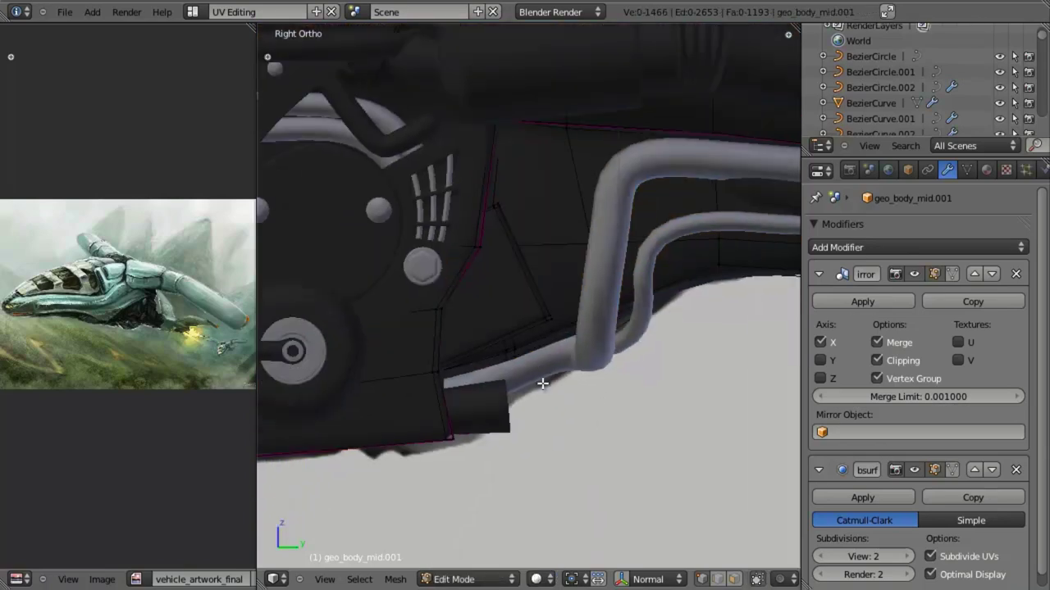
scroll(545, 384, "up", 3)
key("z")
scroll(543, 322, "up", 1)
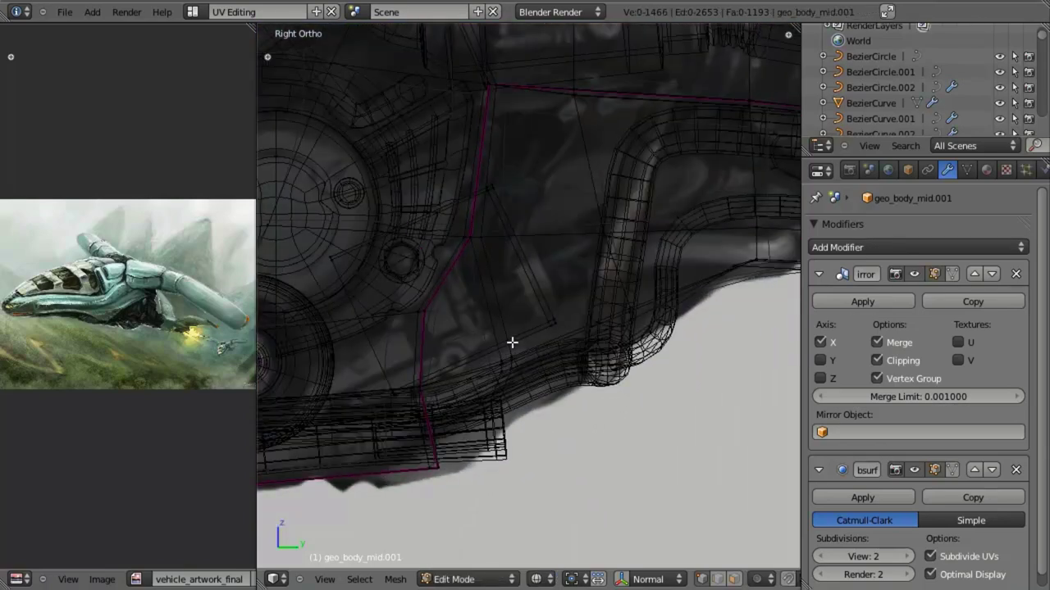
key("ctrl+r")
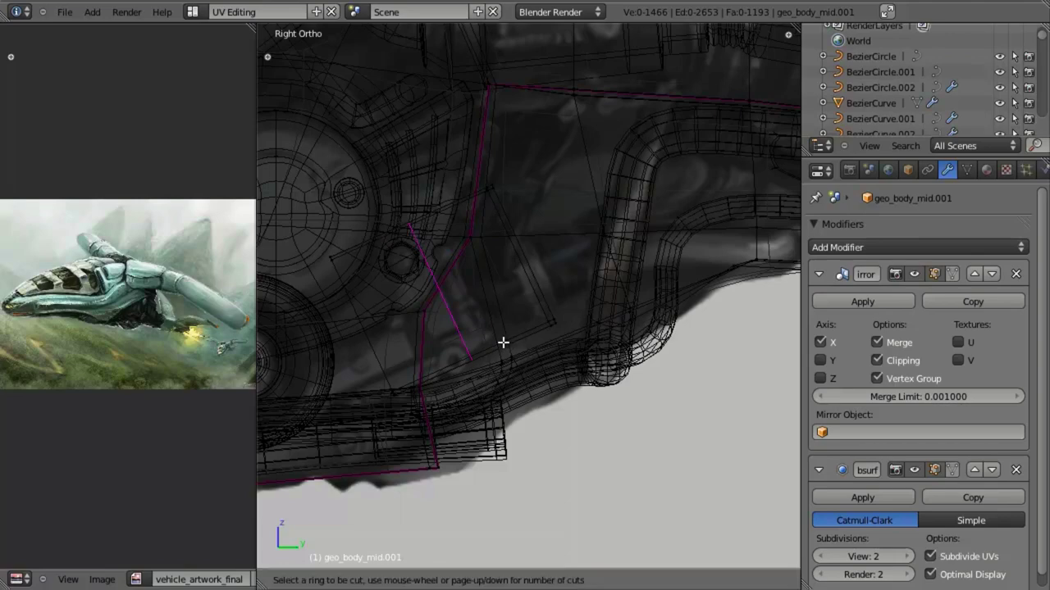
left_click(505, 344)
left_click(543, 328)
key("ctrl+r")
left_click(542, 327)
left_click(526, 335)
Extrude the band of faces between the two new loops and offset it along its normals with Shrink/Fatten.
key("z")
right_click(503, 312, "alt+shift")
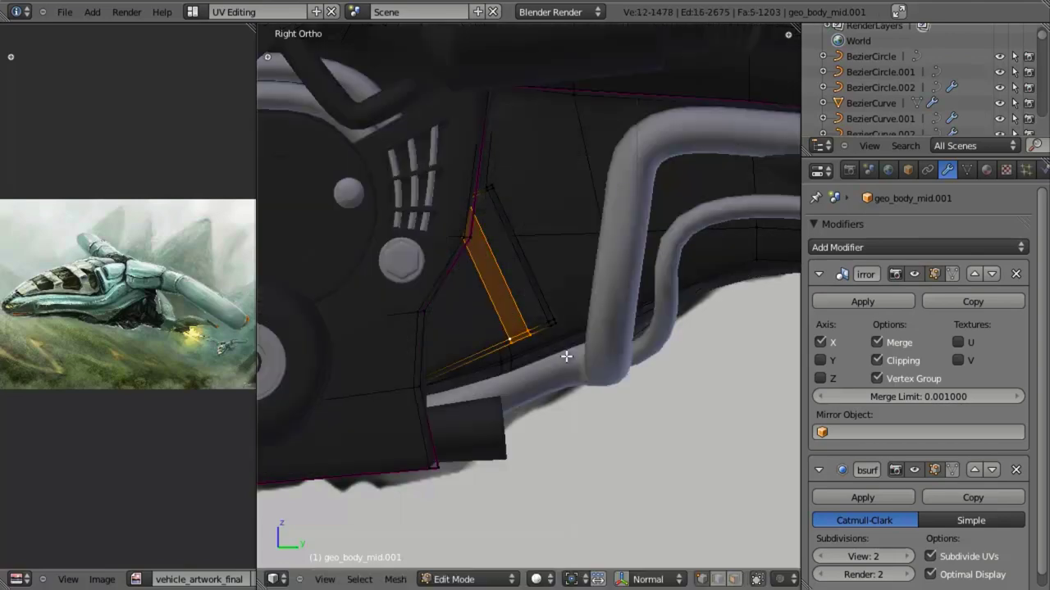
scroll(563, 352, "up", 2)
key("e")
right_click(711, 449)
key("alt+s")
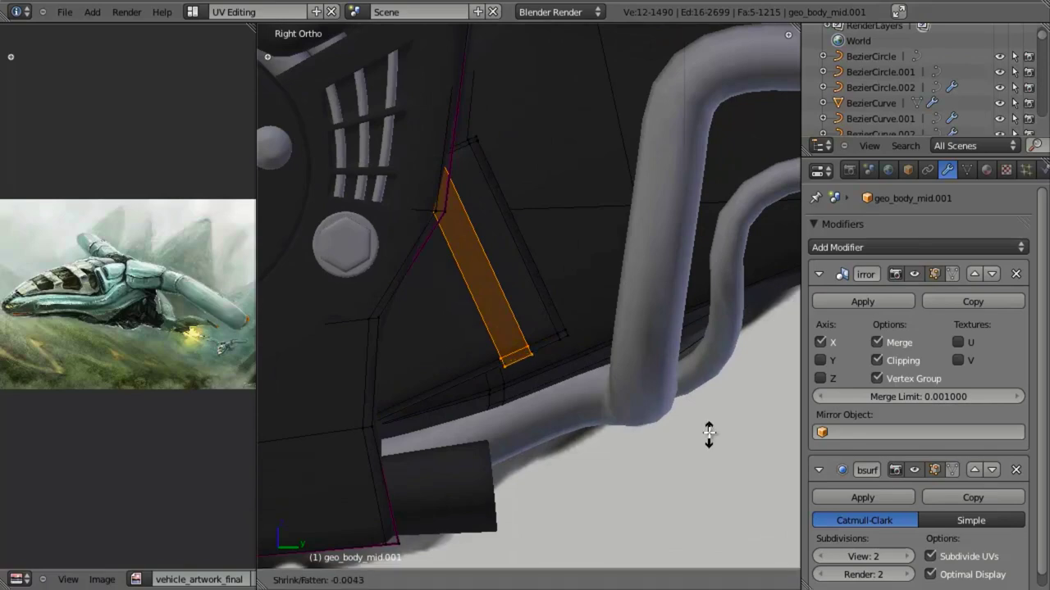
left_click(694, 513)
Examine the corner of the offset band and its edge loop up close in solid and wireframe display.
mouse_move(697, 499)
middle_mouse_down()
mouse_move(520, 417)
mouse_move(567, 328)
mouse_move(559, 351)
middle_mouse_up()
middle_click_drag(468, 283, 566, 327, "shift")
mouse_move(566, 326)
middle_mouse_down()
mouse_move(530, 354)
mouse_move(626, 382)
middle_mouse_up()
scroll(627, 369, "up", 3)
key("z")
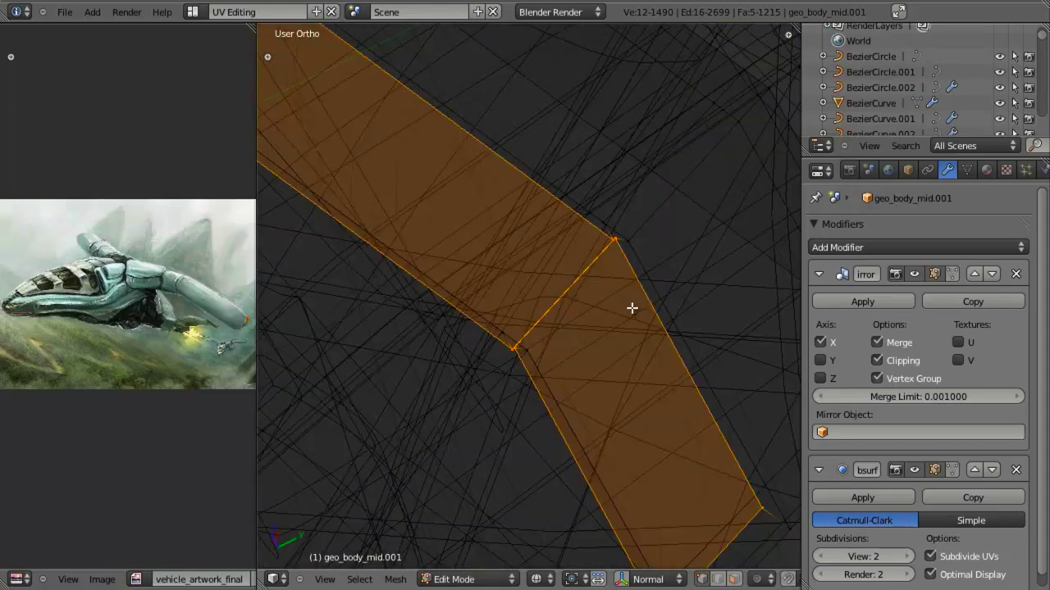
right_click(589, 277, "alt")
mouse_move(589, 277)
middle_mouse_down()
mouse_move(574, 323)
mouse_move(583, 295)
middle_mouse_up()
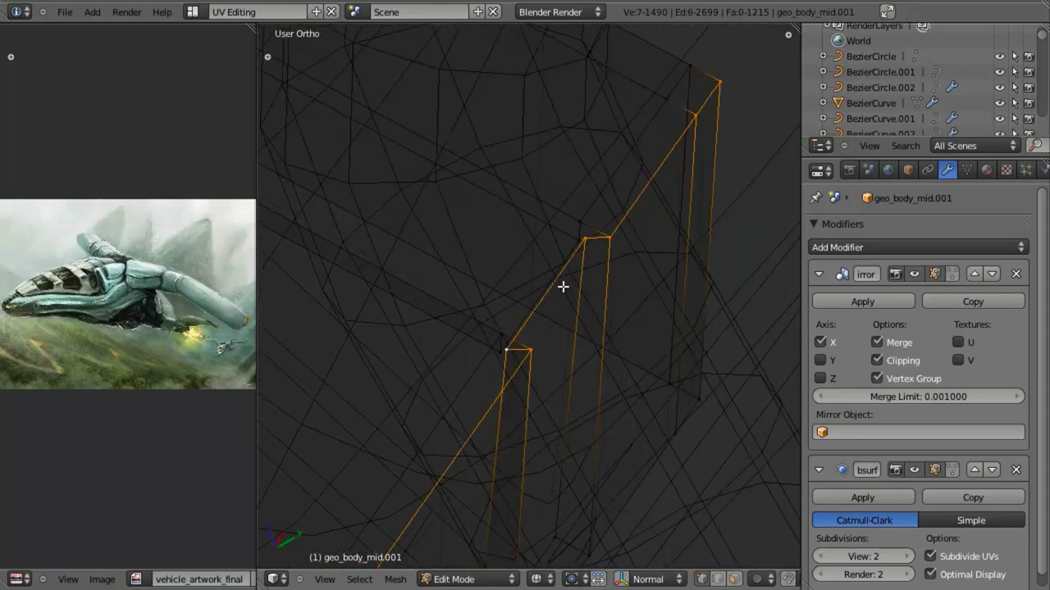
key("z")
middle_click_drag(579, 335, 560, 288)
key("z")
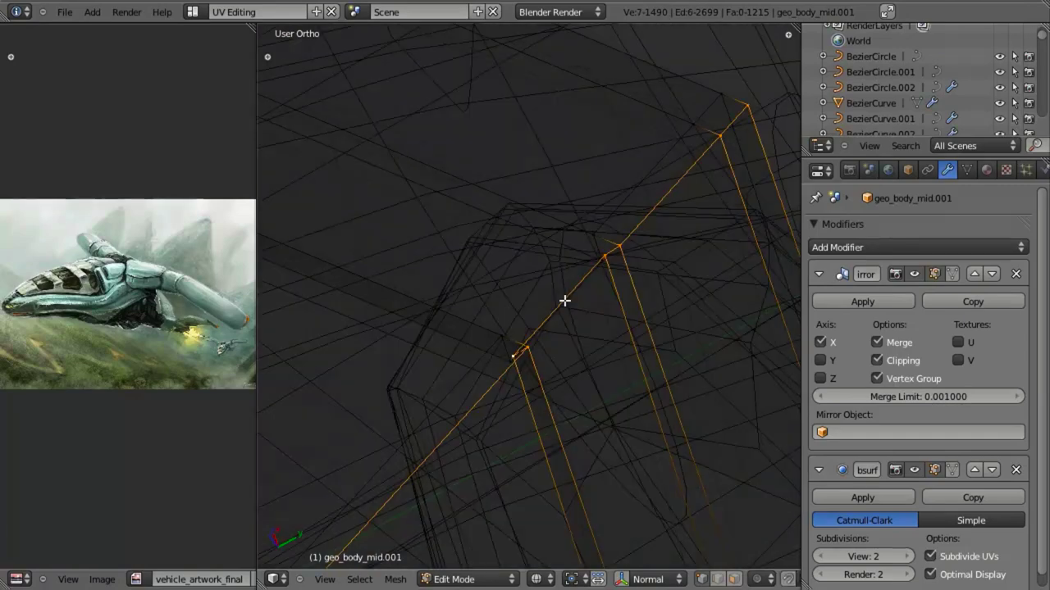
Edge-slide the two corner vertices of the offset band along the neighbouring edges to realign the band's corner.
right_click(607, 260)
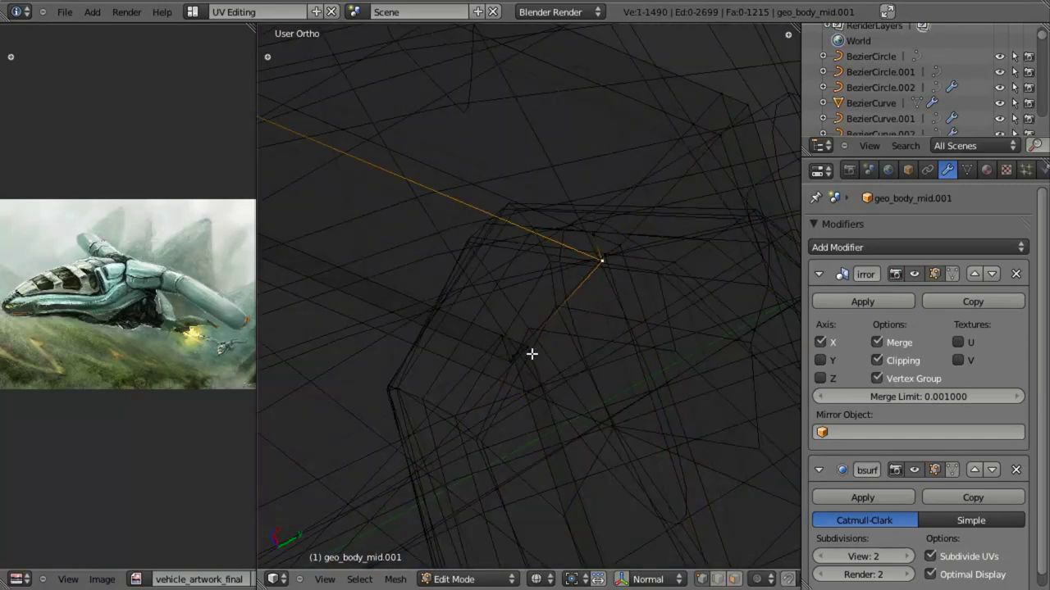
key("ctrl+e")
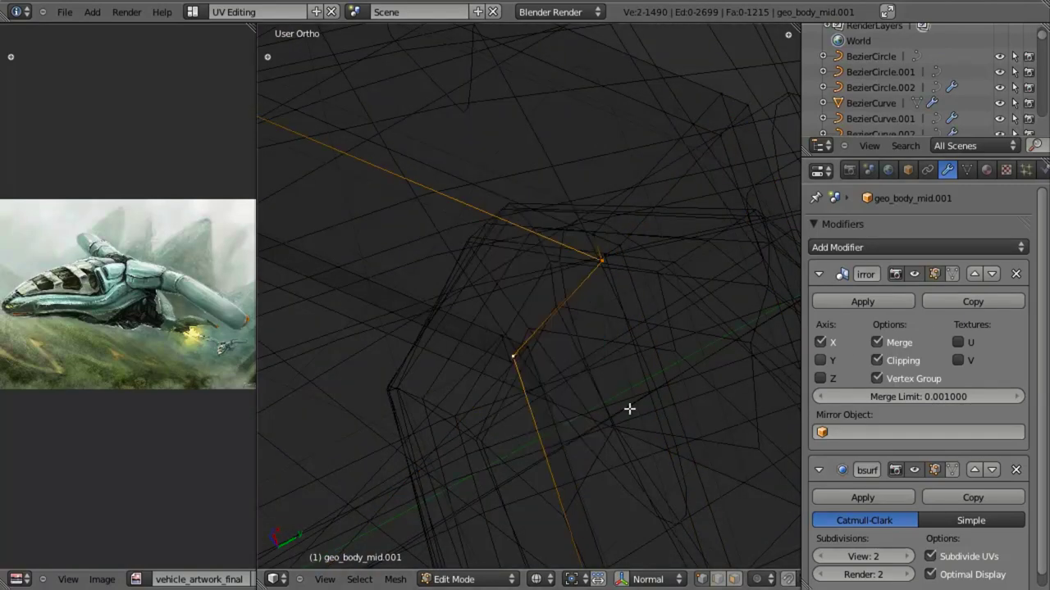
middle_click_drag(629, 407, 586, 398)
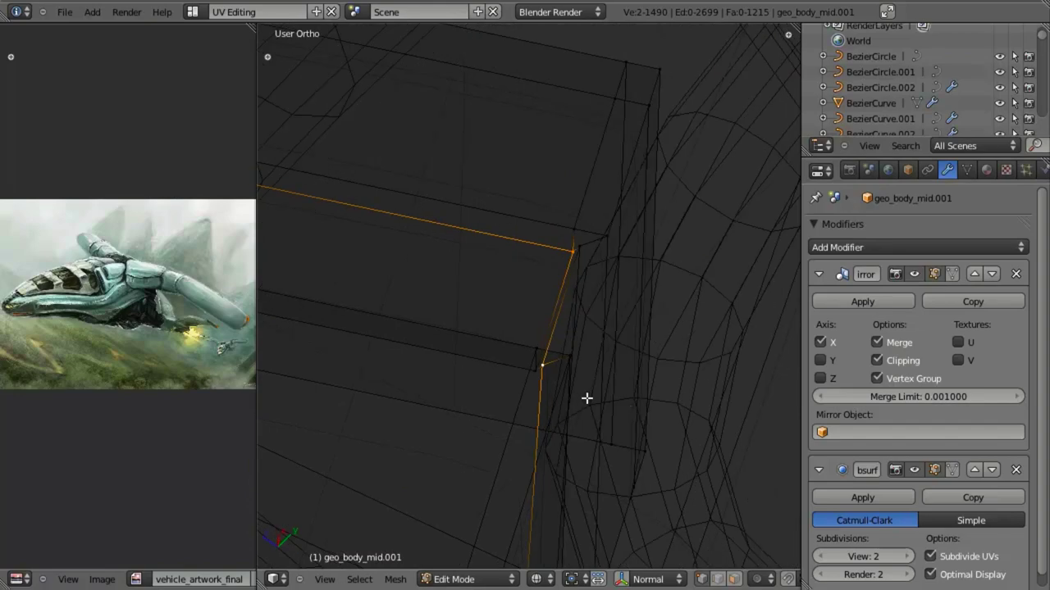
right_click(533, 375, "shift")
key("ctrl+e")
left_click(619, 360)
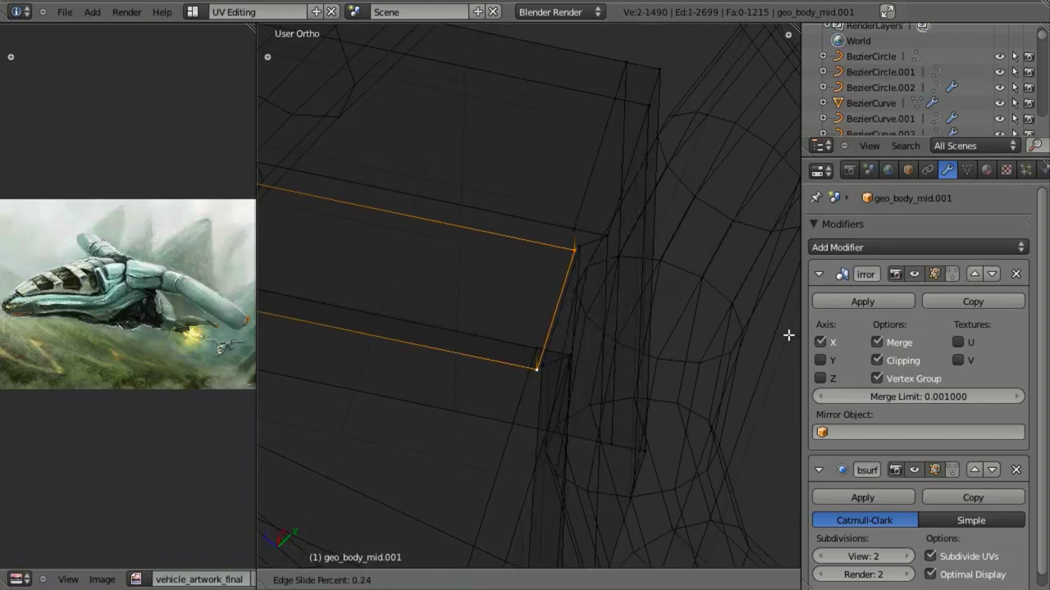
left_click(610, 551)
key("ctrl+e")
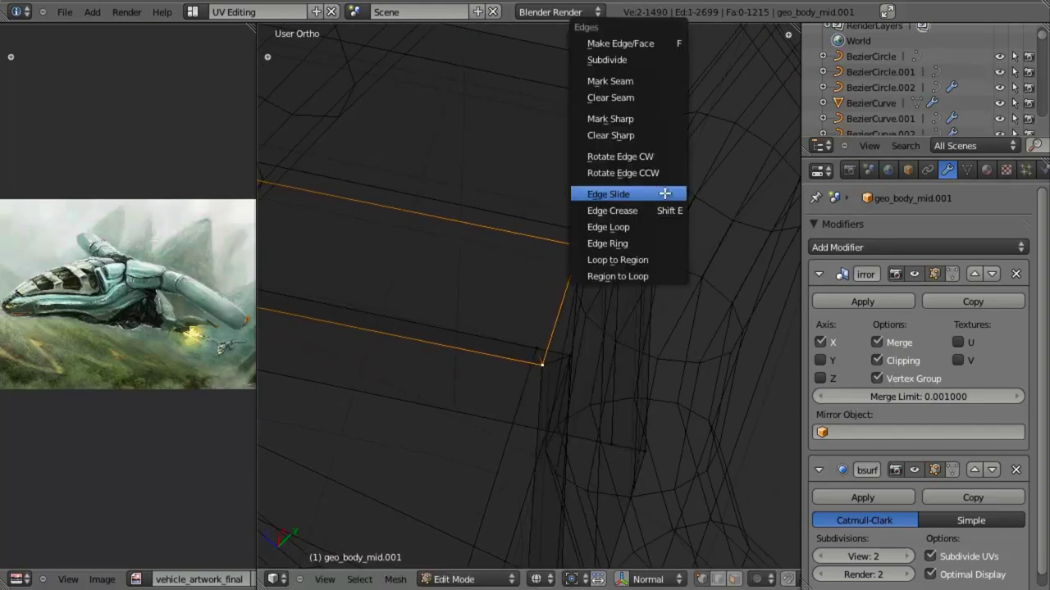
left_click(647, 194)
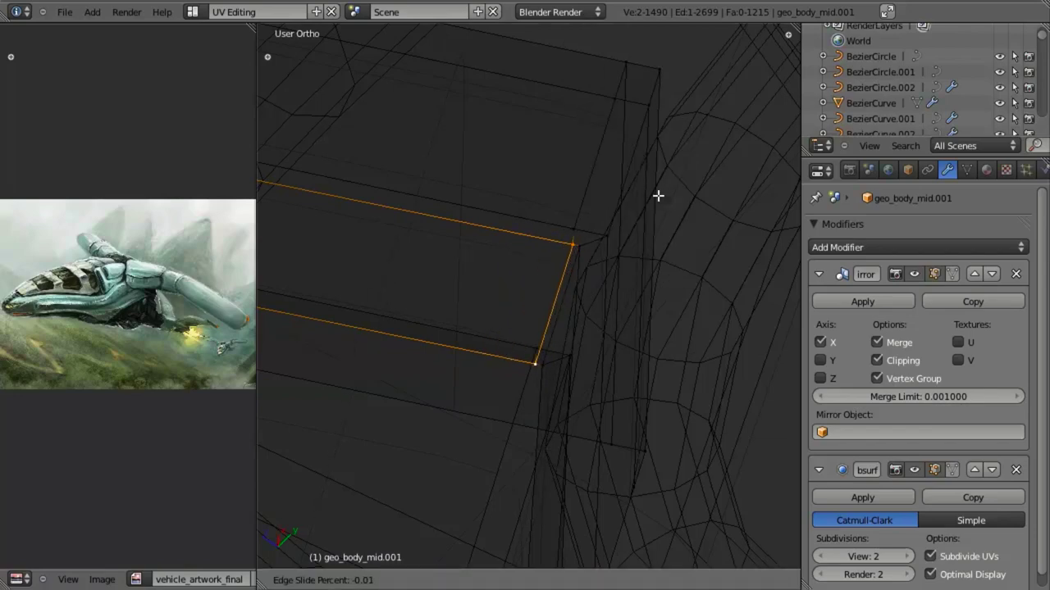
left_click(655, 195)
Select the edge at the band's opposite corner and edge-slide it to tidy that corner as well.
mouse_move(655, 196)
middle_mouse_down()
mouse_move(534, 363)
mouse_move(710, 394)
mouse_move(733, 375)
mouse_move(666, 303)
mouse_move(388, 306)
middle_mouse_up()
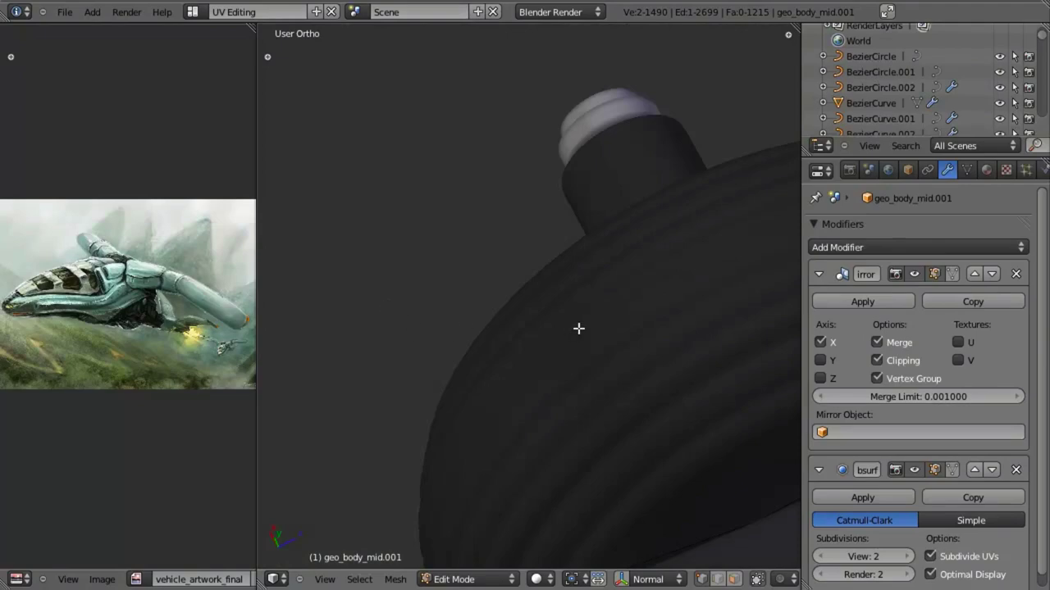
mouse_move(578, 328)
middle_mouse_down()
mouse_move(647, 392)
mouse_move(445, 314)
mouse_move(476, 304)
mouse_move(504, 342)
mouse_move(558, 331)
mouse_move(581, 396)
mouse_move(587, 310)
mouse_move(574, 314)
mouse_move(624, 375)
mouse_move(598, 281)
mouse_move(560, 368)
mouse_move(482, 328)
middle_mouse_up()
key("z")
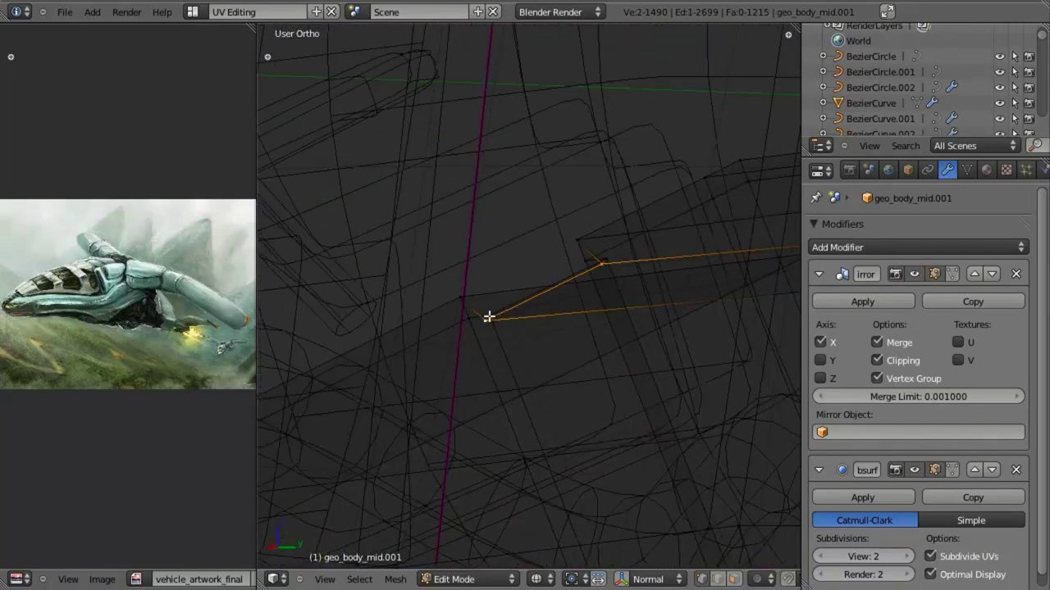
right_click(489, 317)
right_click(609, 255, "shift")
key("ctrl+e")
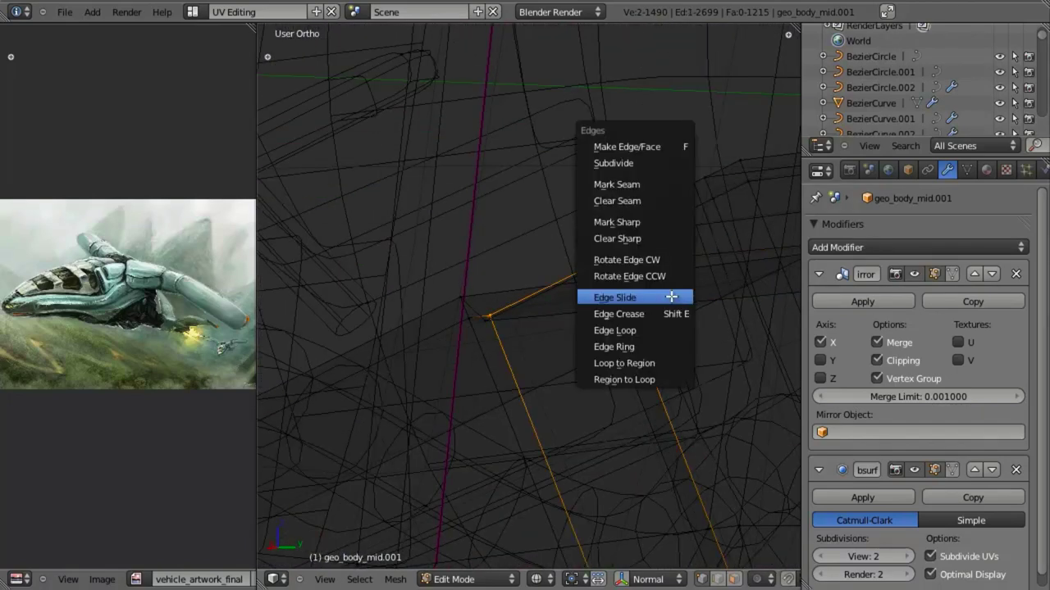
left_click(671, 297)
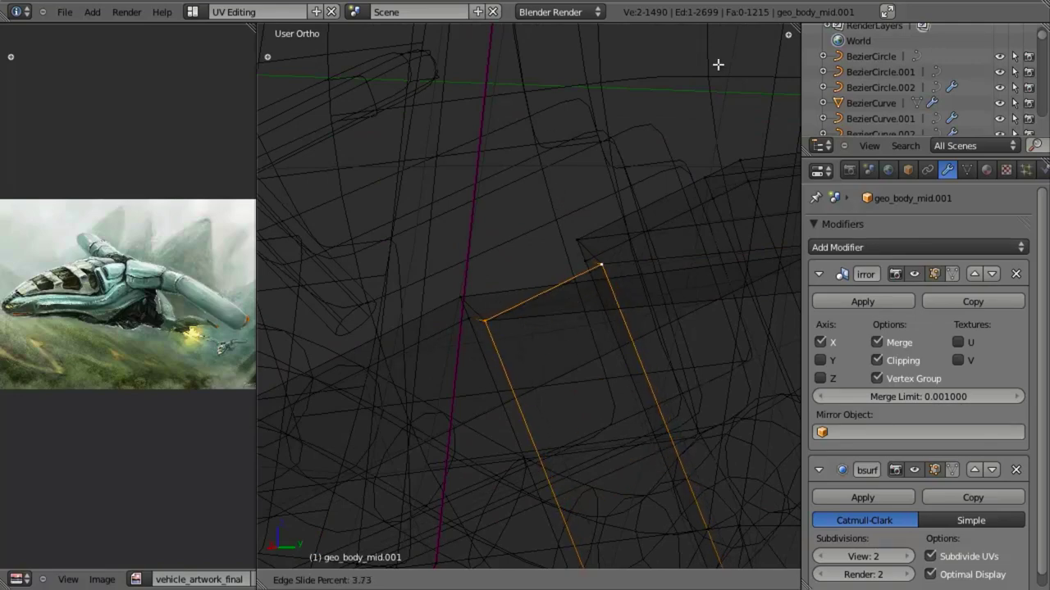
right_click(726, 30)
key("ctrl+e")
left_click(655, 176)
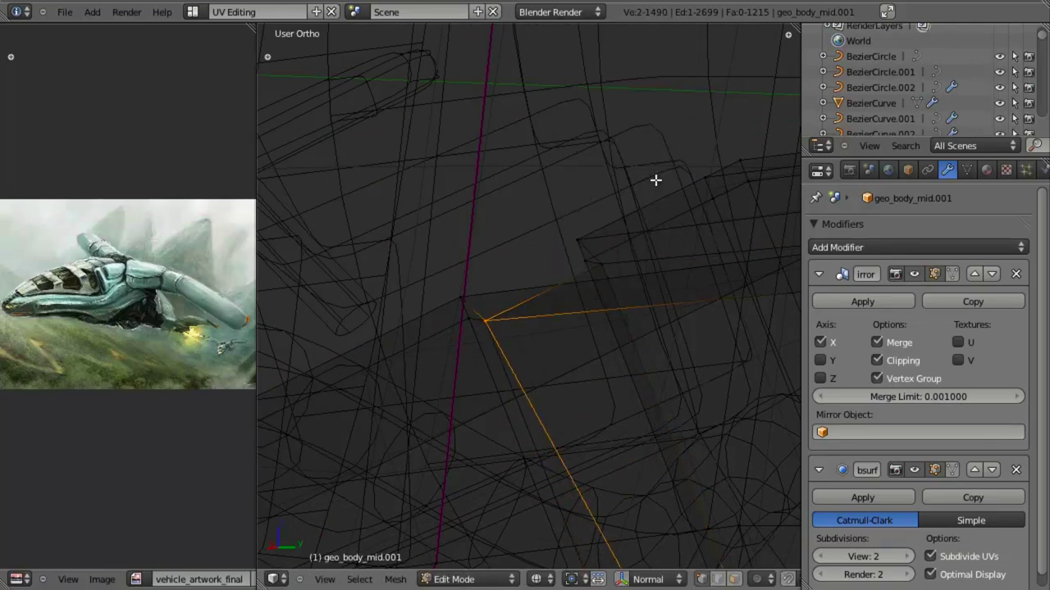
key("ctrl+z")
key("ctrl+e")
left_click(616, 261)
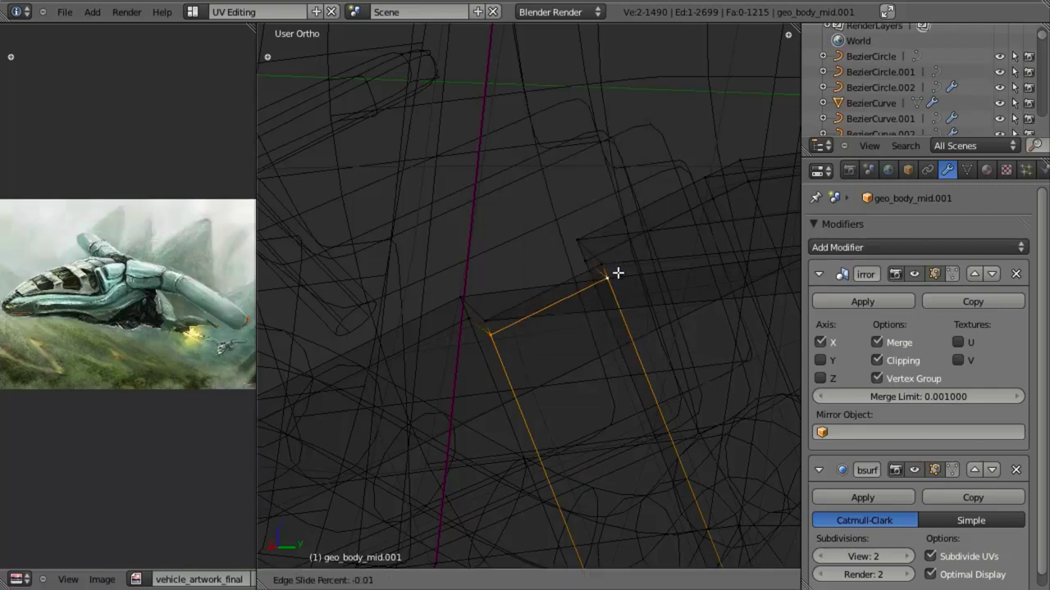
left_click(619, 272)
key("a")
key("z")
scroll(522, 410, "down", 7)
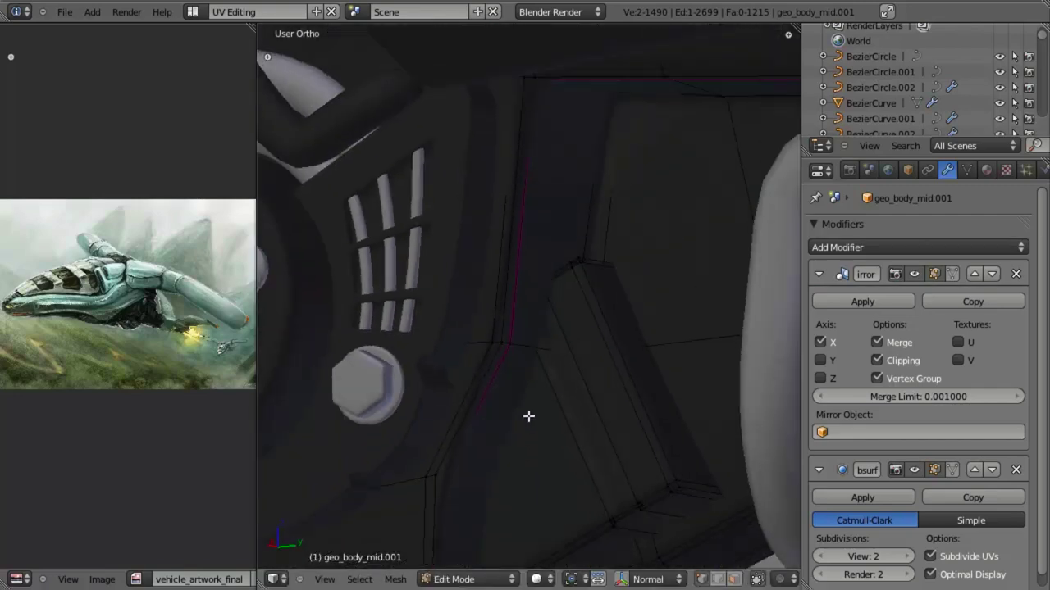
Add two supporting edge loops inside the block's narrow strip, tight against its front and rear edges.
mouse_move(527, 417)
middle_mouse_down()
mouse_move(543, 431)
mouse_move(535, 391)
mouse_move(665, 471)
middle_mouse_up()
key("Tab")
scroll(537, 419, "down", 2)
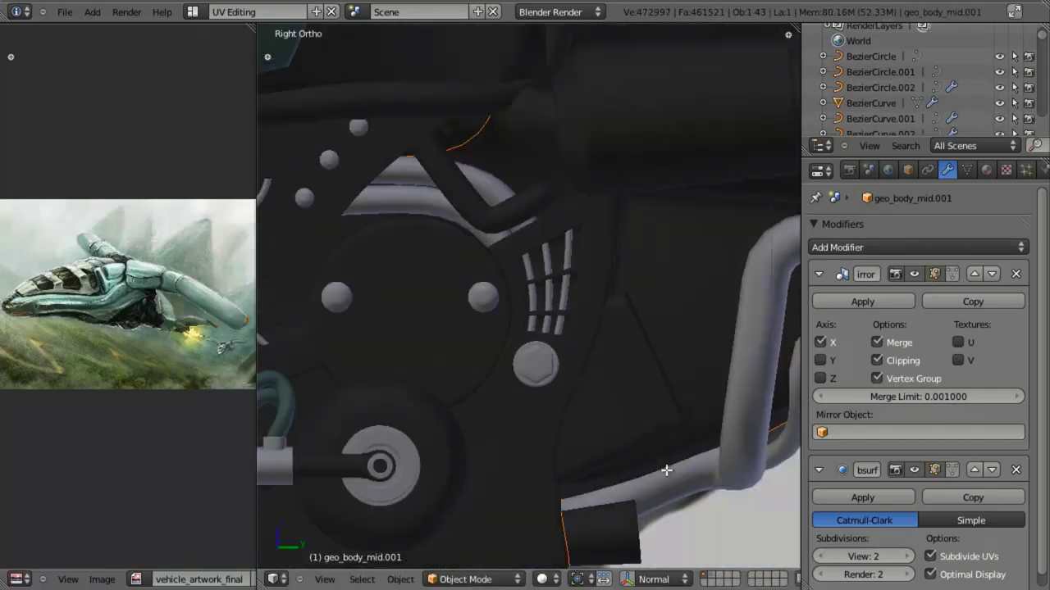
scroll(656, 468, "up", 1)
key("Tab")
scroll(623, 453, "up", 4)
key("ctrl+r")
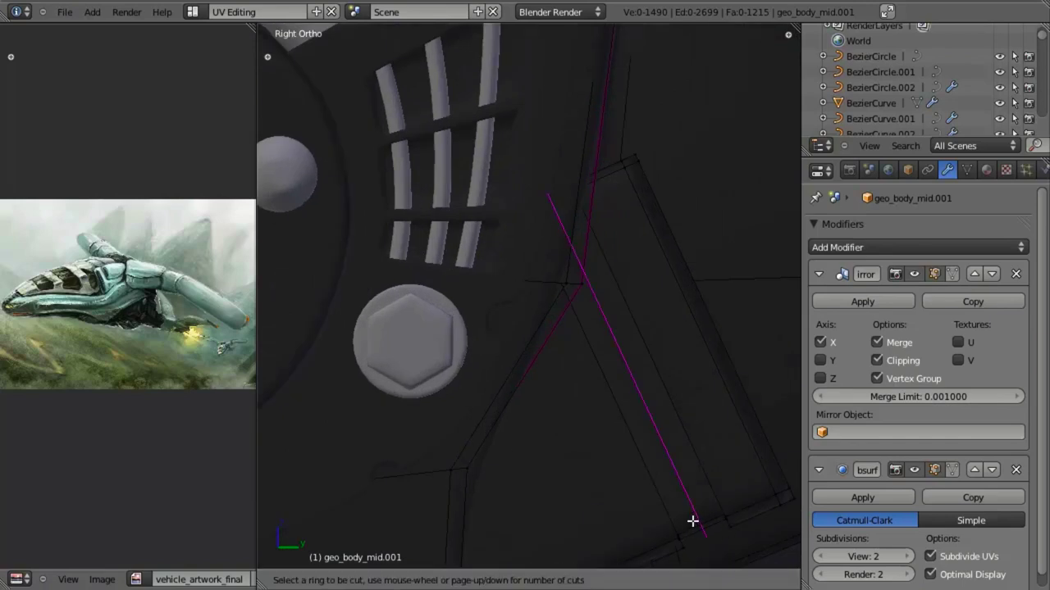
left_click(694, 517)
left_click(689, 529)
key("ctrl+r")
left_click(704, 524)
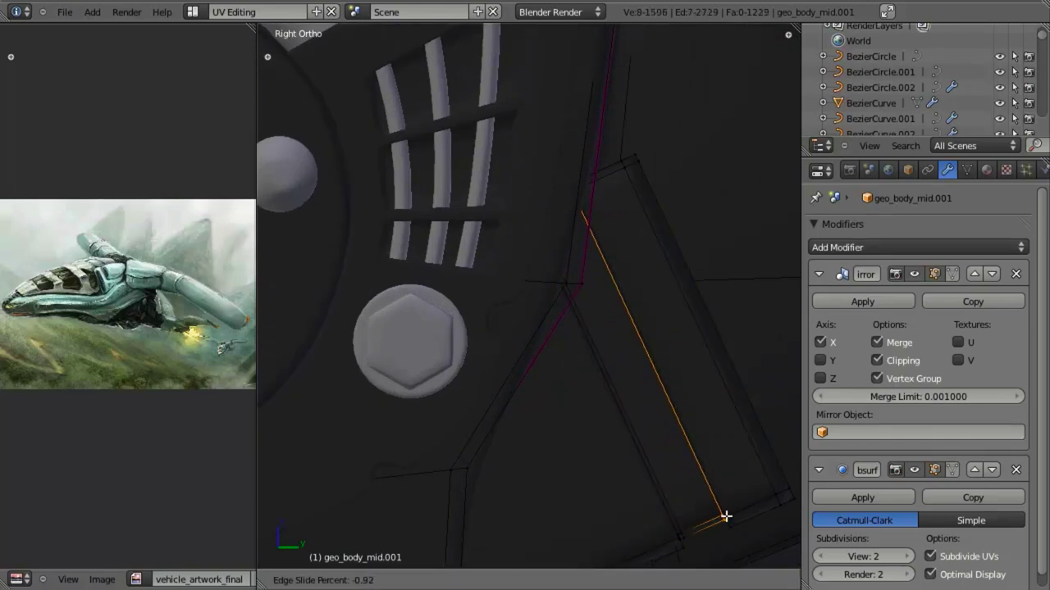
left_click(729, 513)
Add two more supporting edge loops, one just behind and one just ahead of the narrow strip.
key("ctrl+r")
left_click(746, 512)
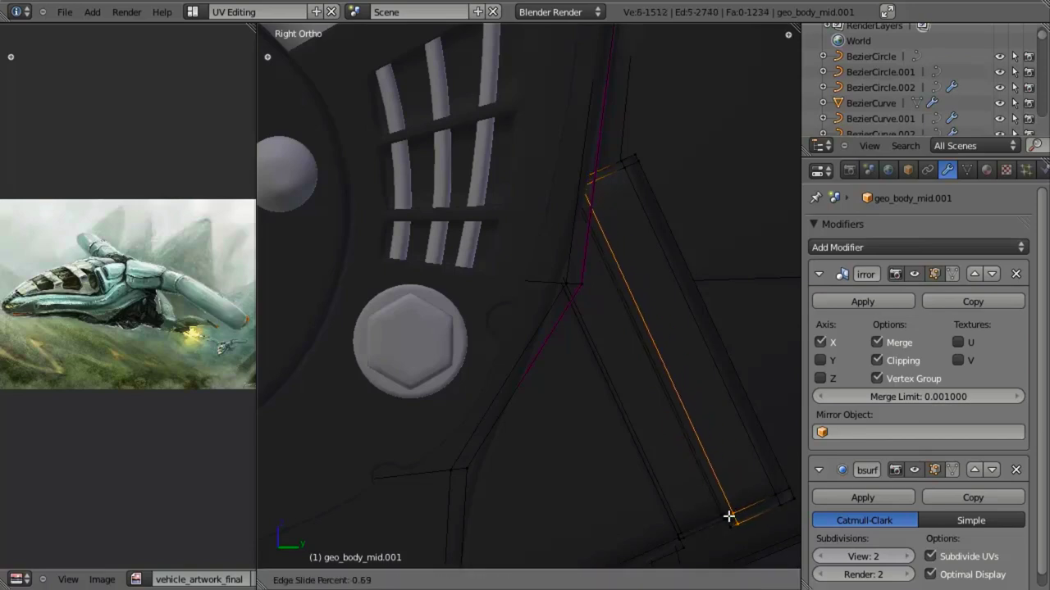
left_click(725, 518)
key("ctrl+r")
left_click(675, 549)
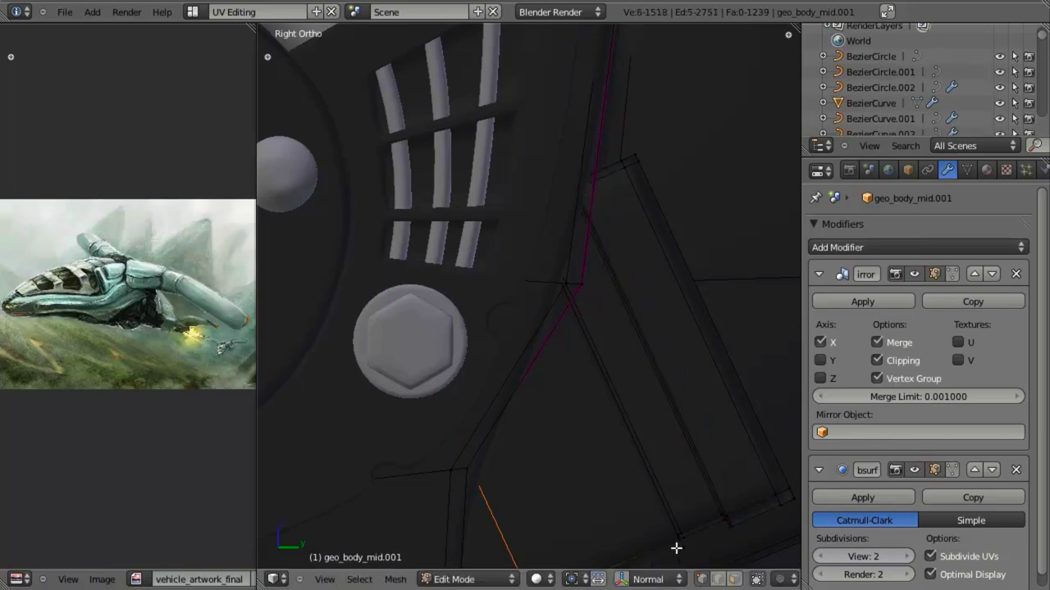
left_click(789, 482)
key("Tab")
scroll(587, 451, "down", 2)
scroll(587, 455, "down", 3)
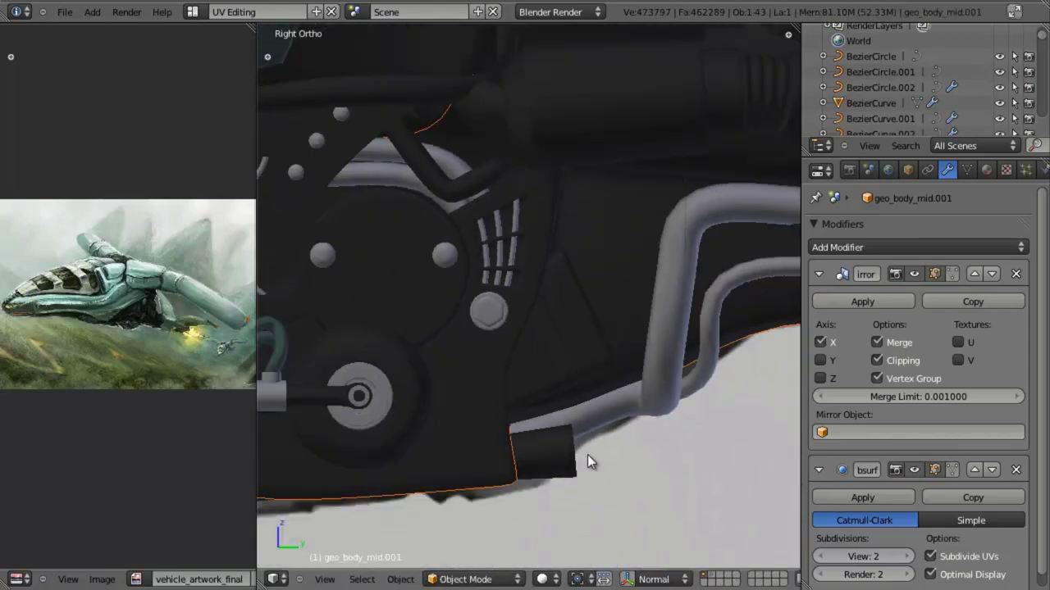
Duplicate the upright section of the thick bent pipe curve and place the copy in front of it.
key("z")
scroll(537, 463, "up", 4)
right_click(595, 384)
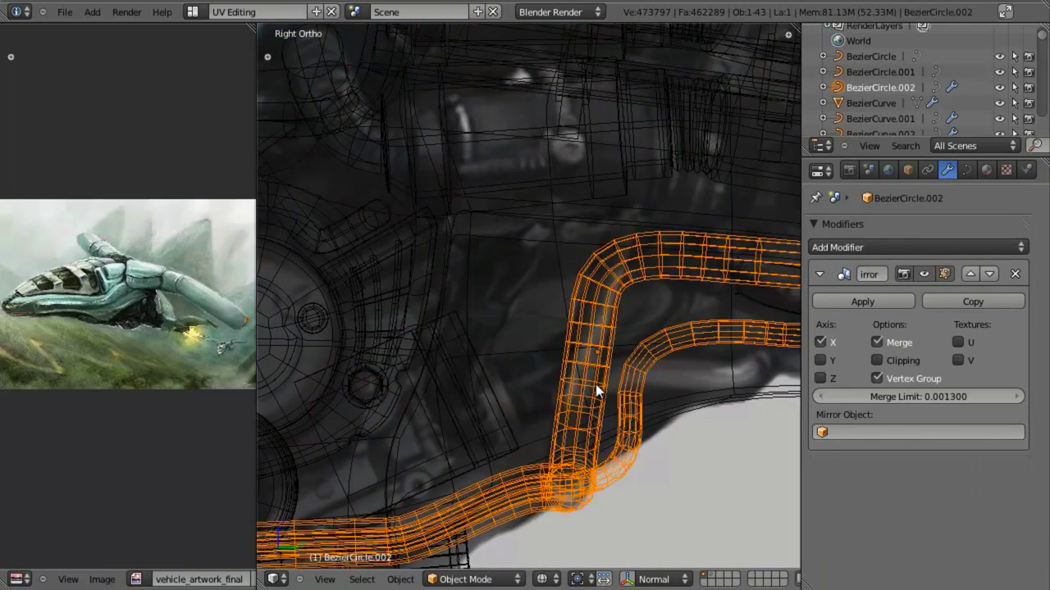
key("Tab")
key("z")
right_click(577, 457)
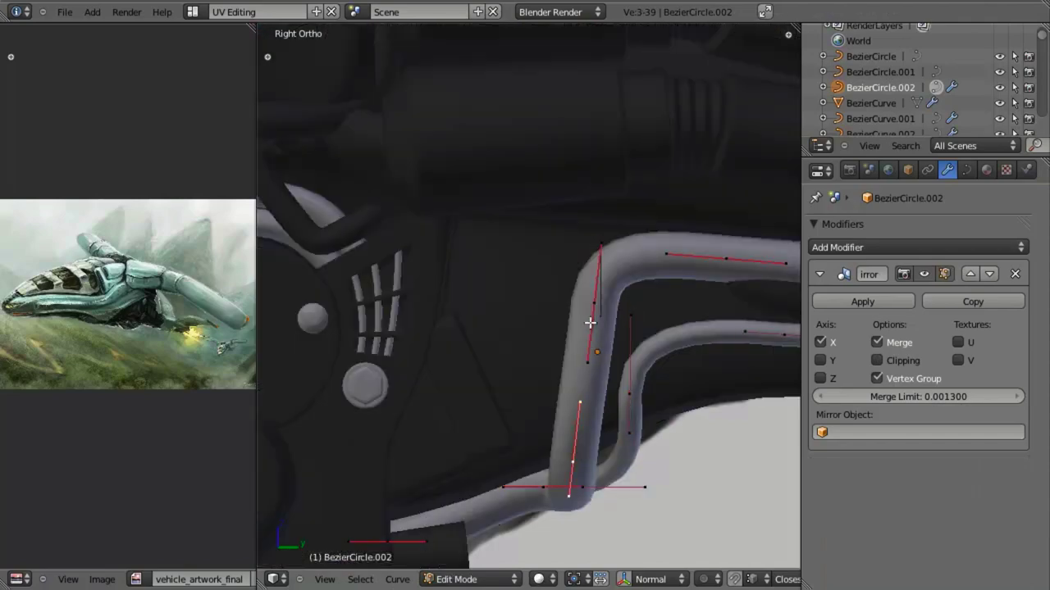
key("e")
left_click(591, 366)
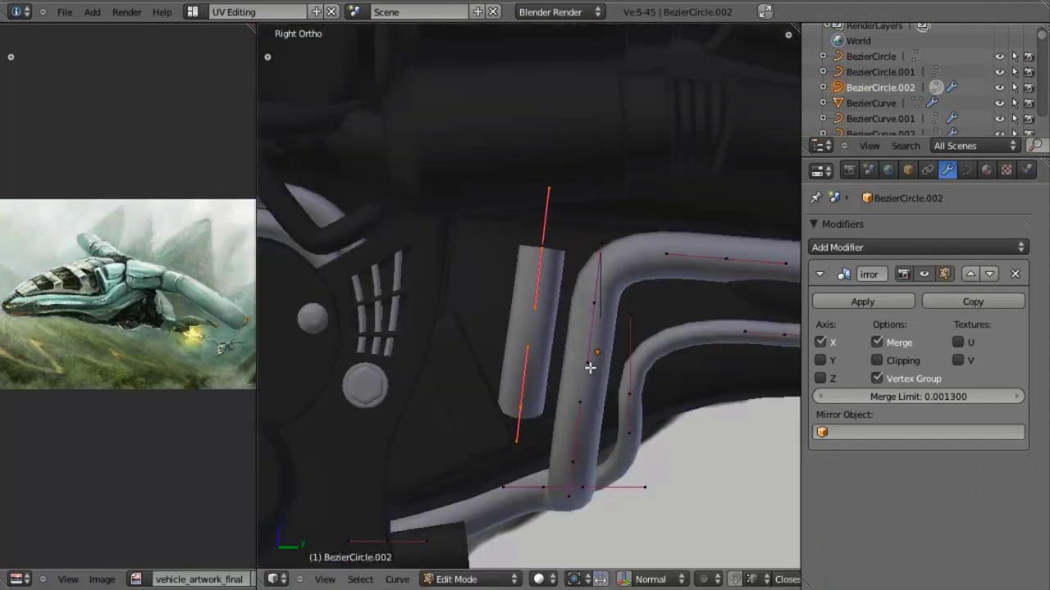
Tilt the duplicated pipe piece diagonally, thin it with Shrink/Fatten and move it between the block and the thick pipe.
key("z")
key("r")
left_click(628, 492)
key("z")
key("alt+s")
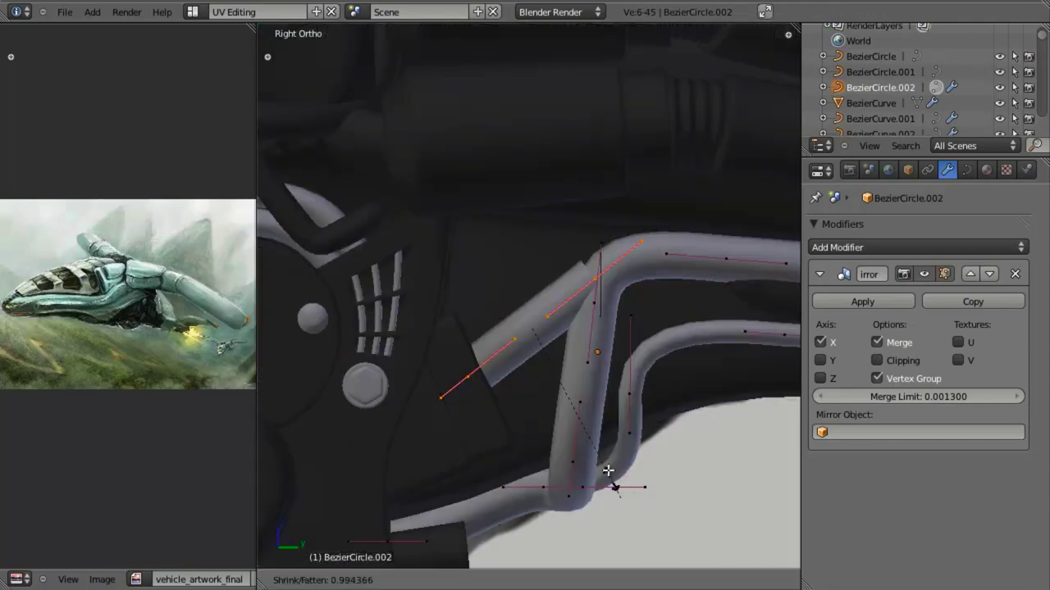
left_click(583, 411)
key("g")
left_click(555, 387)
scroll(579, 421, "up", 2)
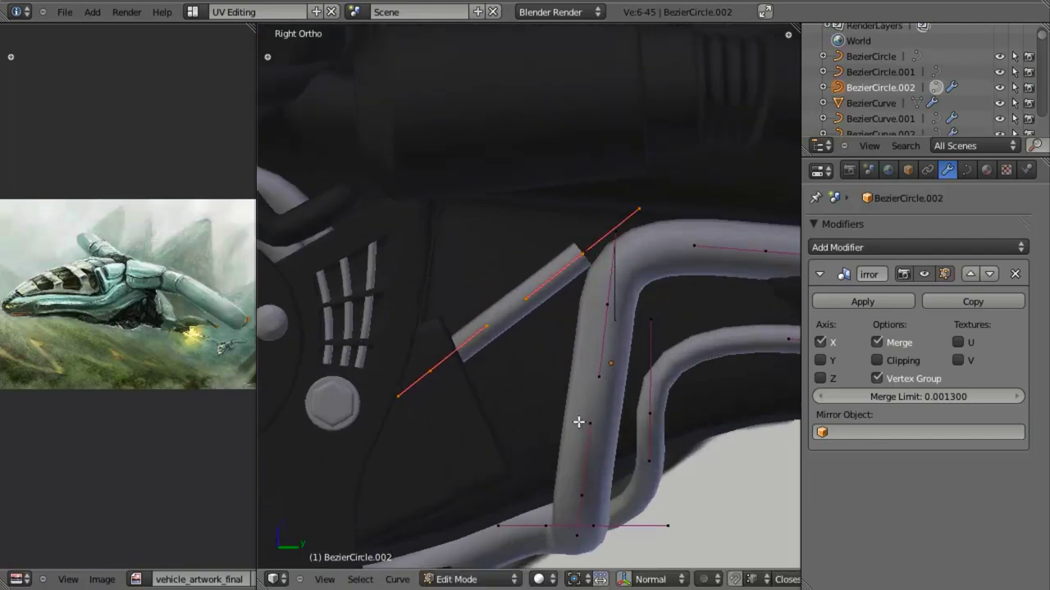
Flatten the handles of the new pipe's control points by scaling them to 0 along the X axis.
middle_click_drag(579, 421, 492, 391)
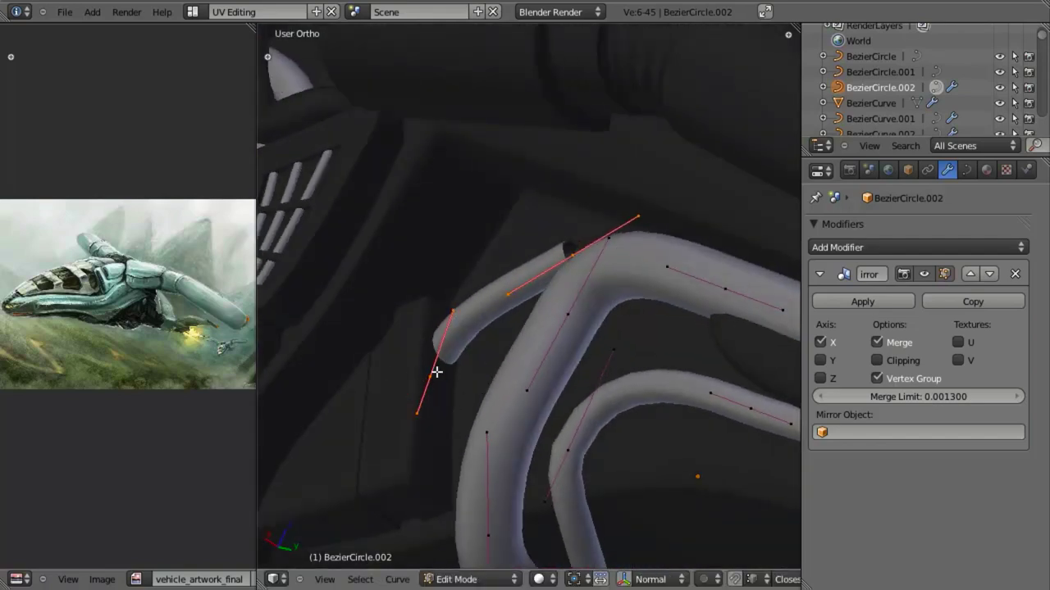
key("Return")
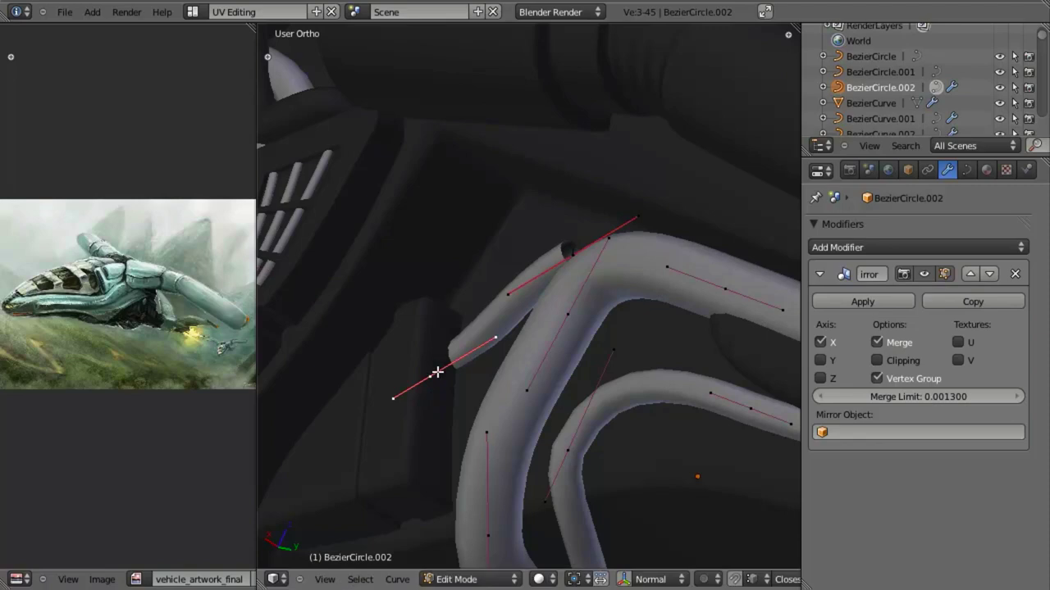
key("s")
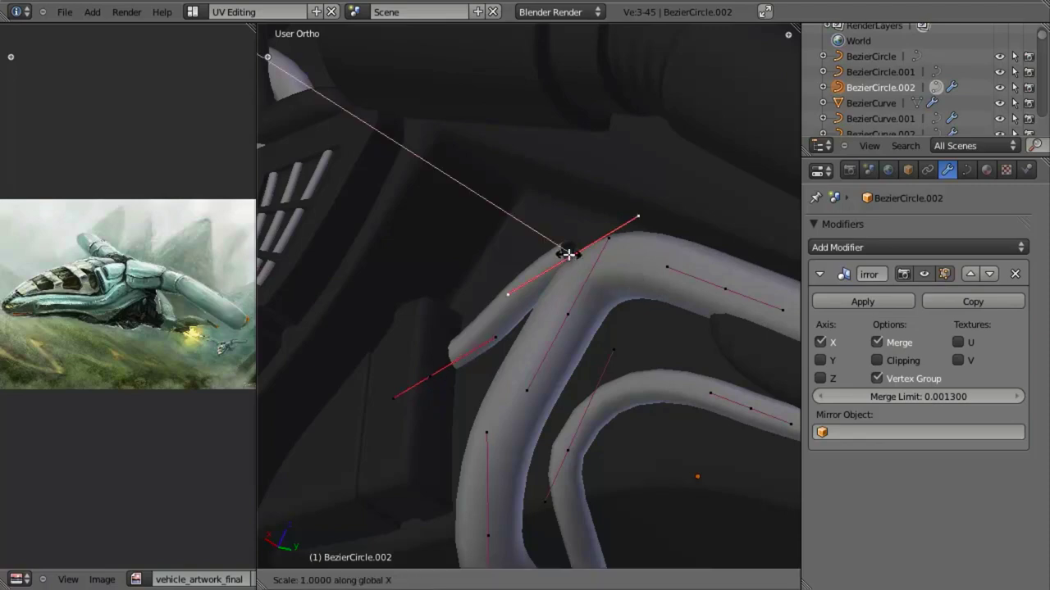
key("Escape")
key("KP_3")
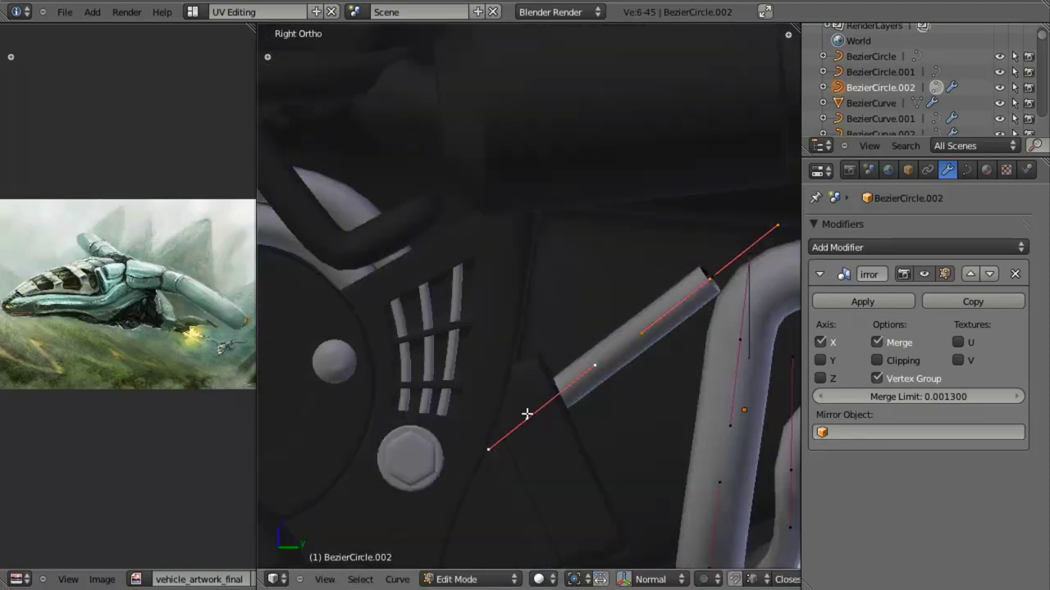
key("s")
key("x")
key("0")
key("Return")
Rotate the new pipe's lower control point by about 21° to bend its end into the block.
key("z")
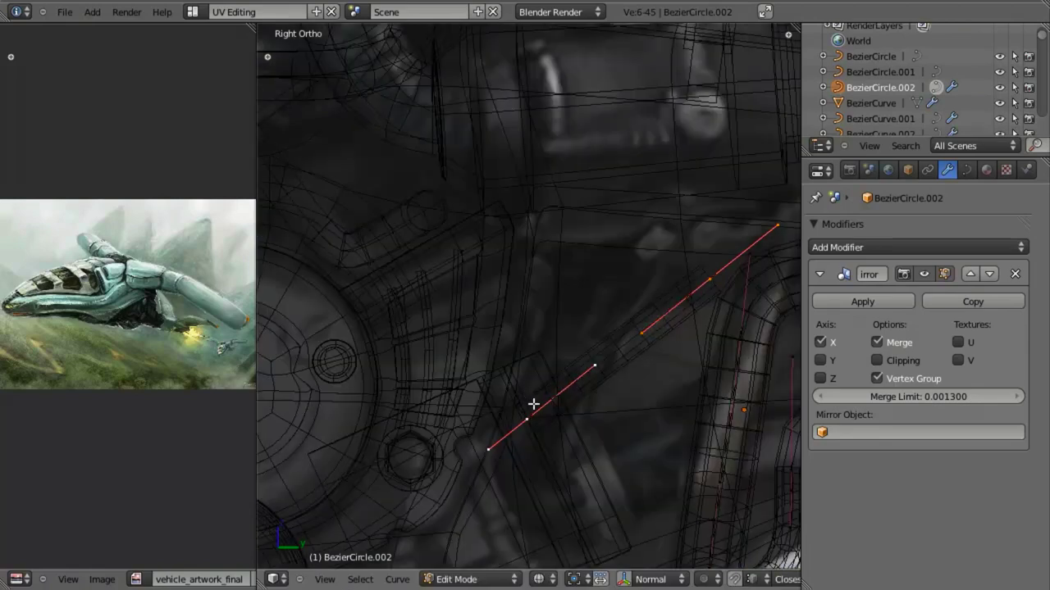
key("a")
key("z")
key("r")
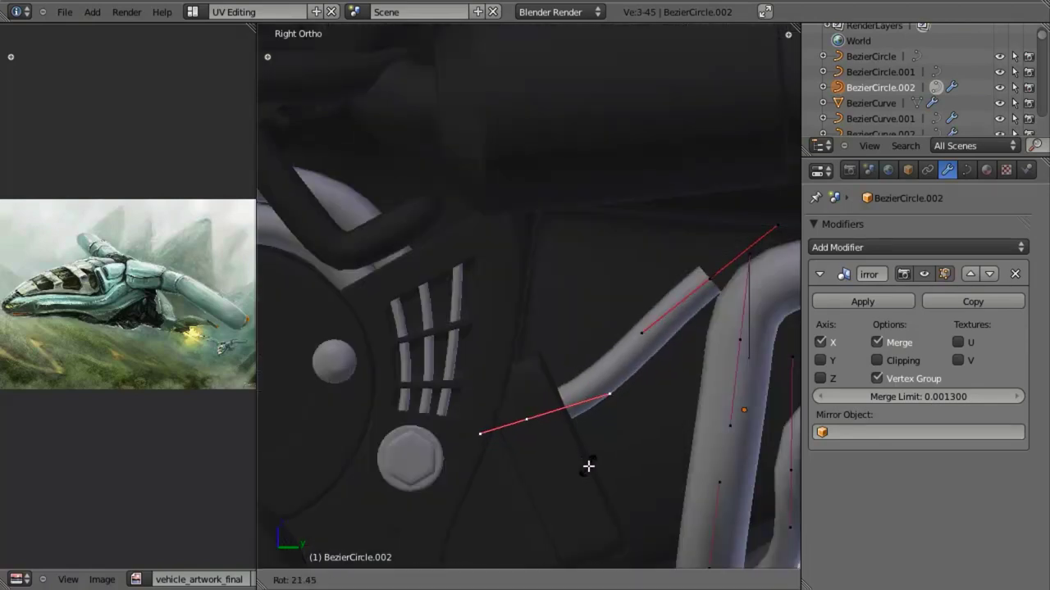
left_click(588, 466)
Move the new pipe's upper control point above the block and rotate it so the pipe rises to the large cylinder.
key("z")
right_click(708, 288)
key("g")
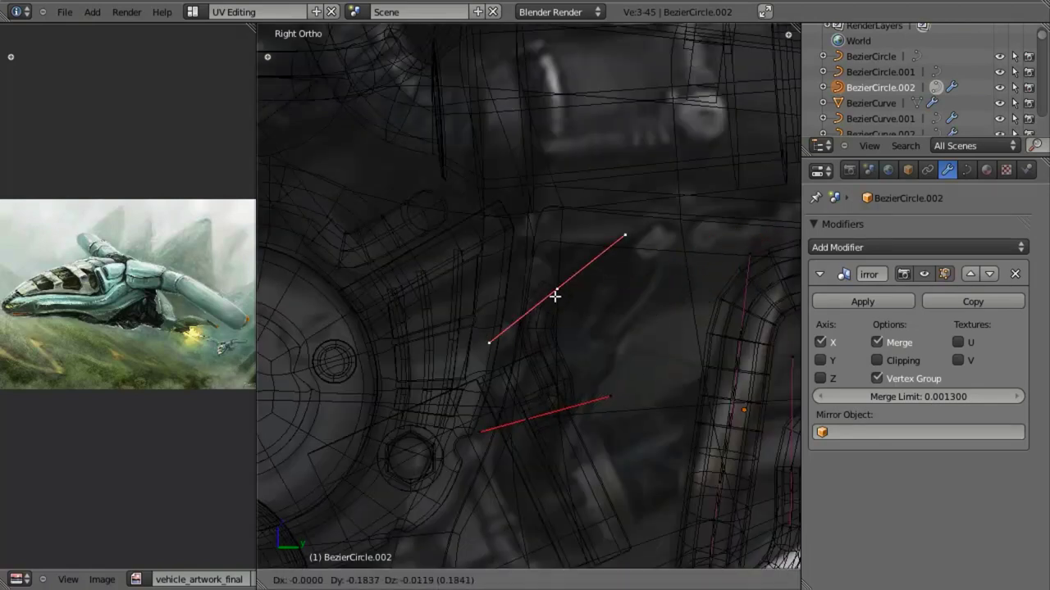
left_click(556, 295)
key("r")
left_click(635, 300)
key("g")
left_click(658, 221)
key("r")
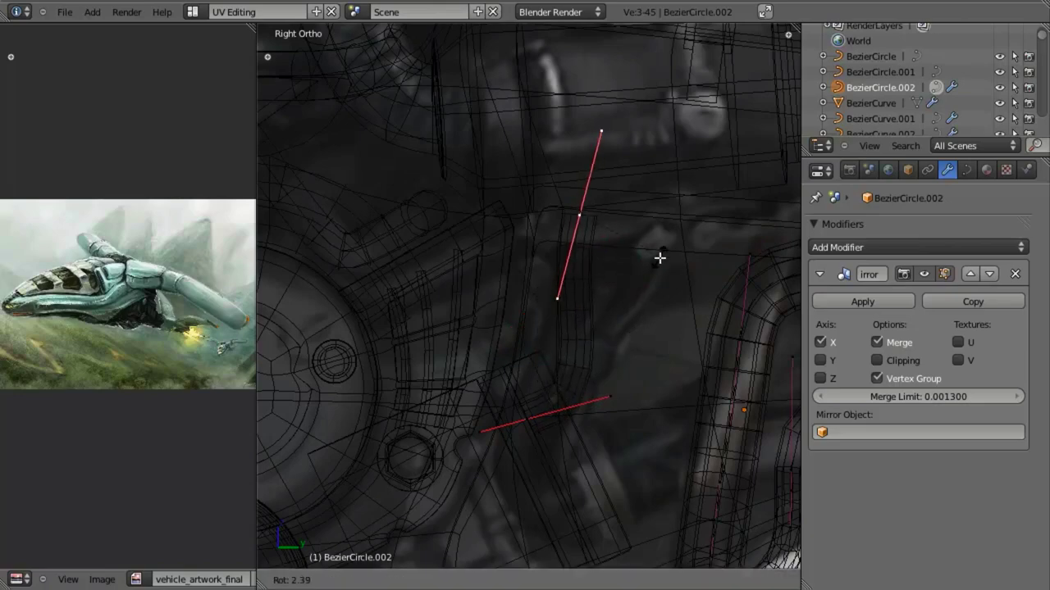
left_click(656, 266)
key("z")
Raise the new pipe's lower control point, adjust its rear handle, and shift the upper control point slightly up toward the cylinder.
right_click(625, 391)
key("g")
left_click(636, 391)
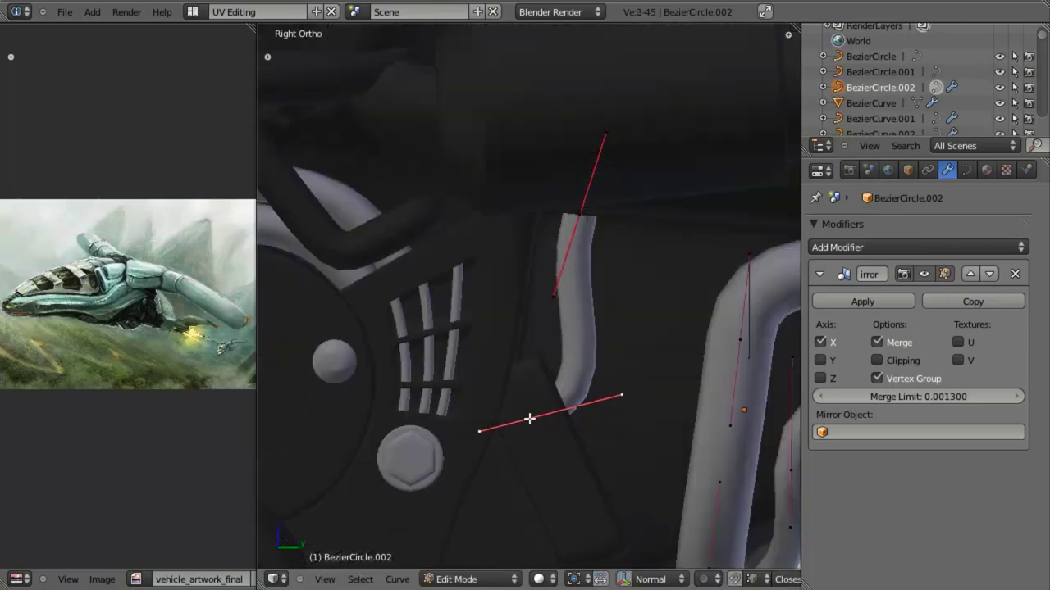
key("g")
left_click(527, 398)
right_click(624, 373)
key("g")
left_click(628, 370)
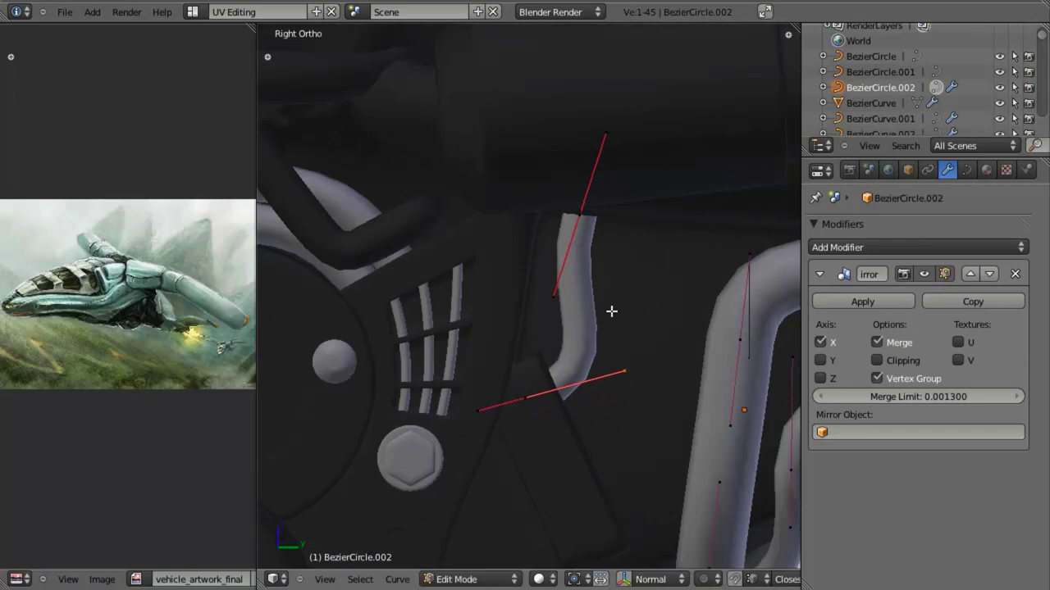
key("g")
left_click(574, 202)
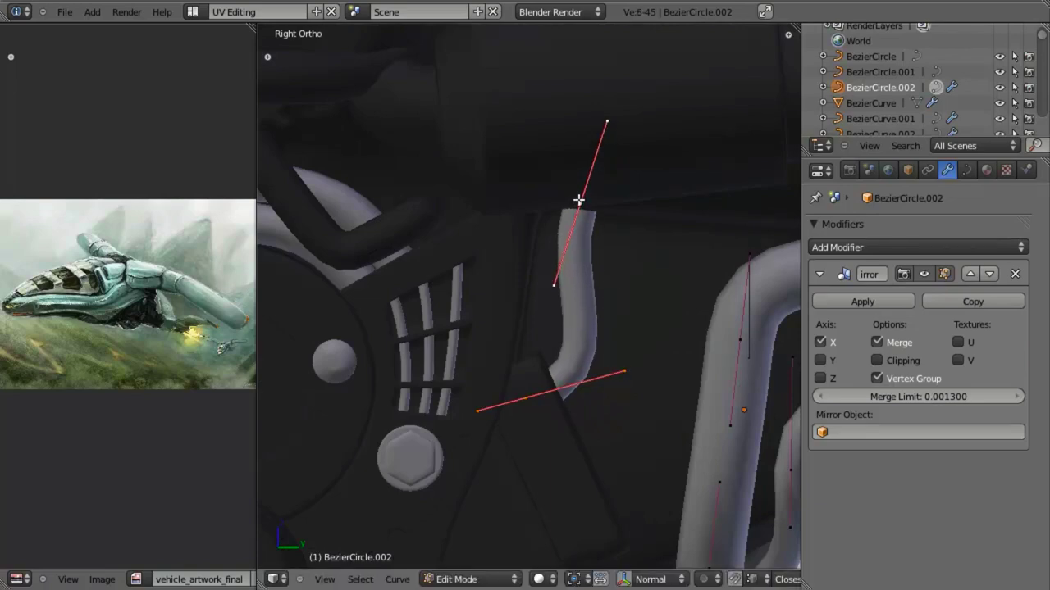
Duplicate the small bent pipe and place the copy just behind and below the original.
key("shift+d")
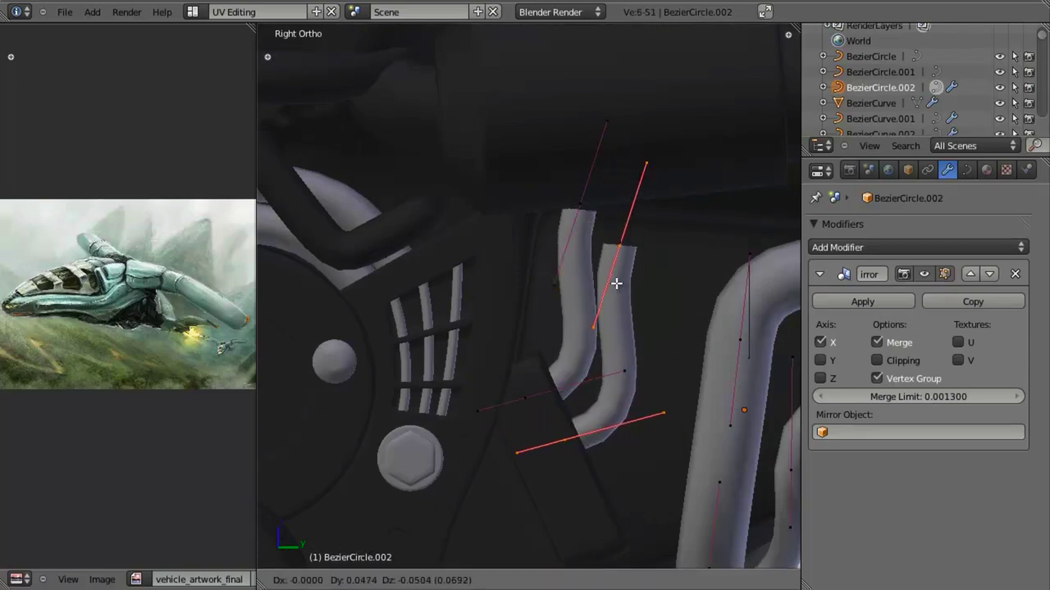
left_click(616, 284)
key("z")
Move the copied pipe's upper control point rearward and down, and shorten its handles.
right_click(619, 244)
key("z")
key("g")
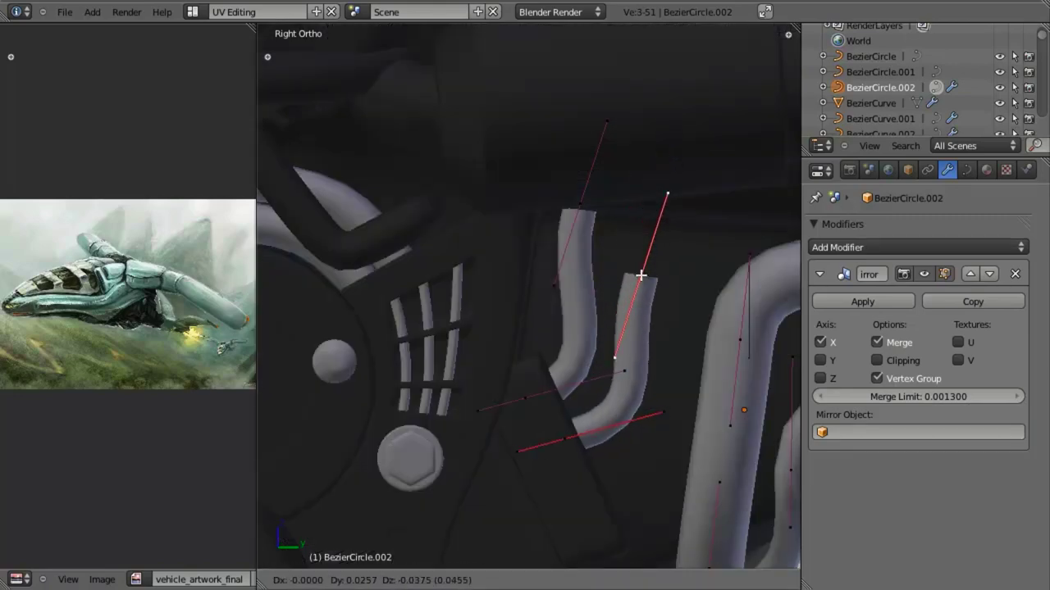
left_click(638, 276)
key("s")
left_click(678, 317)
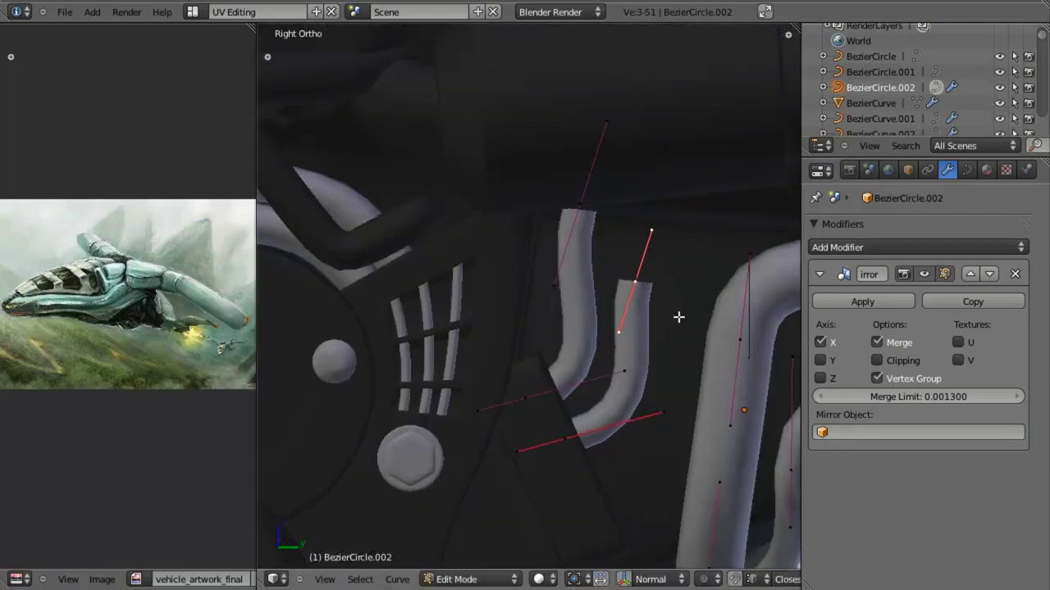
Extrude the copied pipe's upper end toward the large cylinder, then reposition its middle control point and shorten that point's handles.
key("e")
left_click(713, 211)
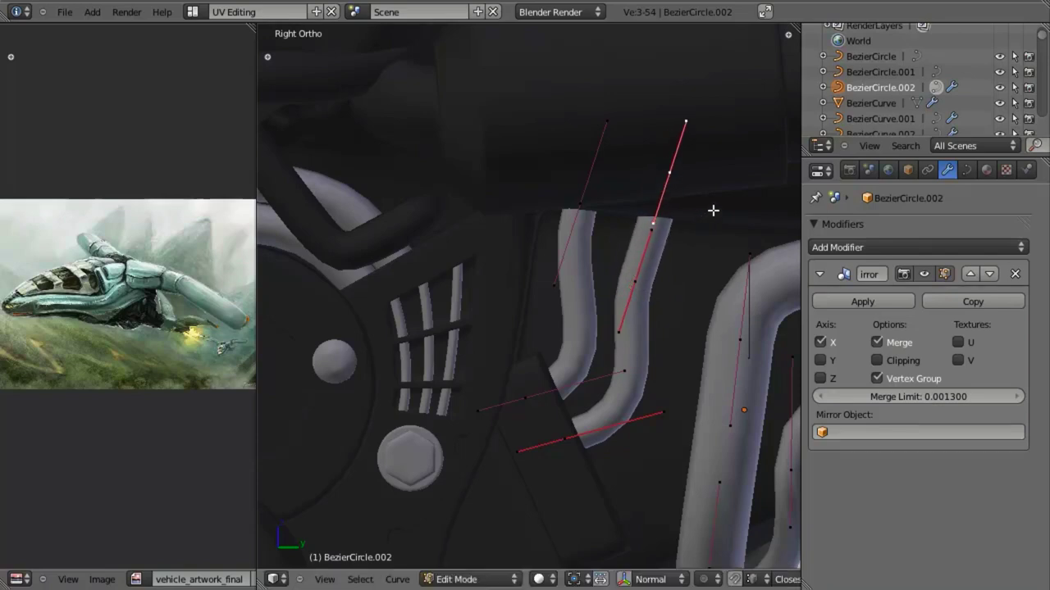
right_click(632, 293)
key("g")
left_click(620, 329)
key("s")
left_click(656, 368)
key("a")
Scale the first small pipe's upper control point handles to about 0.6 and pull in its lower control point's rear handle.
right_click(582, 194)
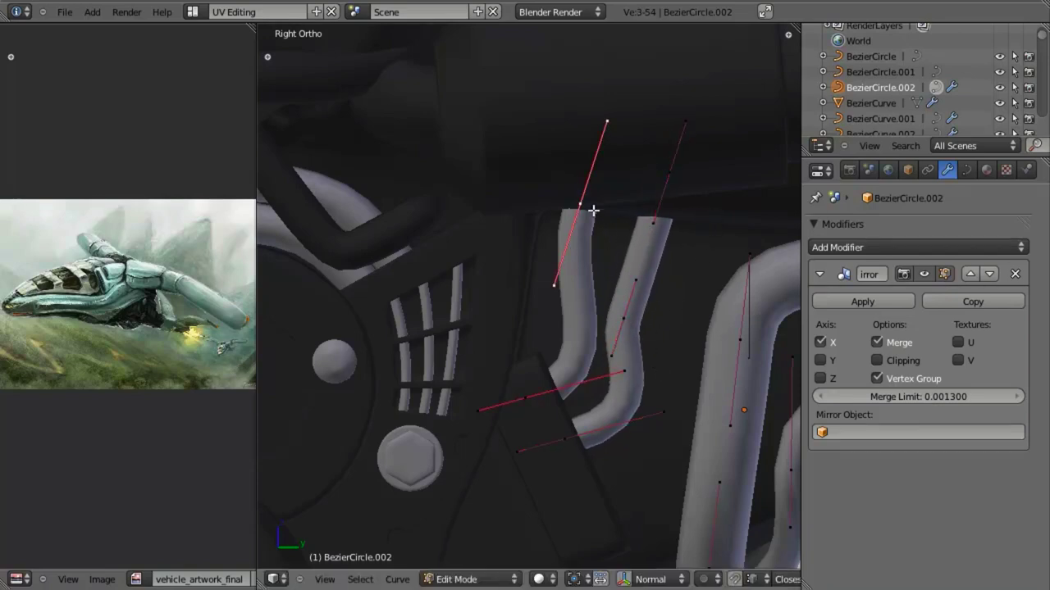
key("s")
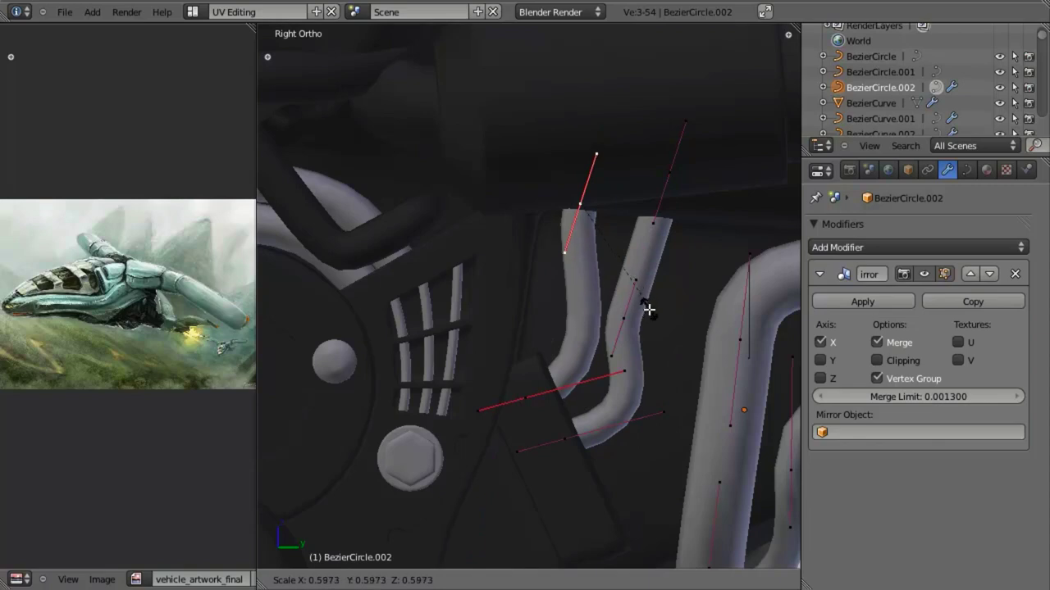
left_click(648, 310)
key("a")
right_click(629, 378)
key("g")
left_click(600, 395)
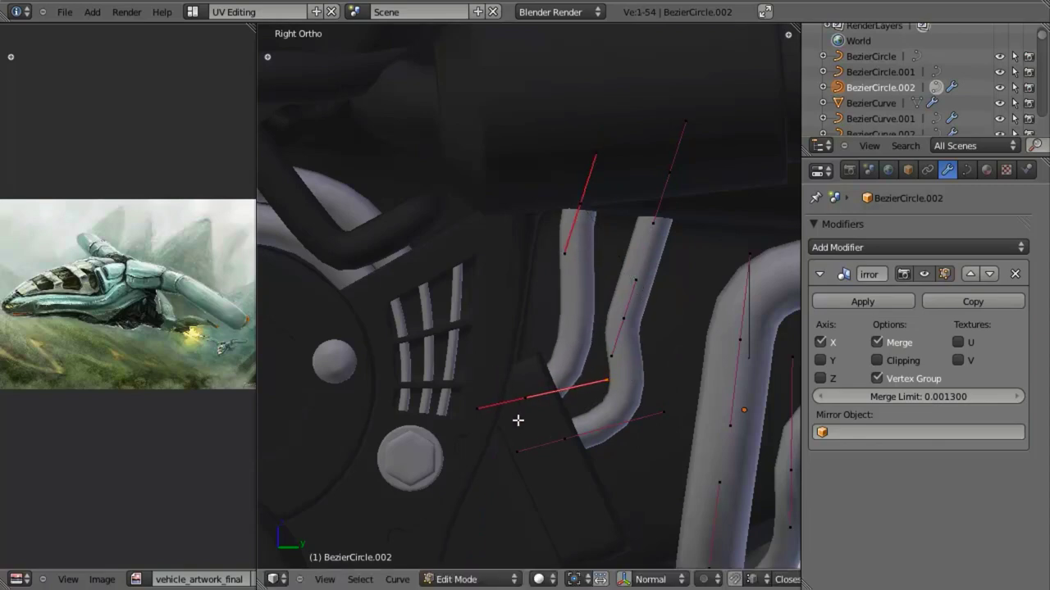
Subdivide the first small pipe between its two control points and rotate the new middle point to form an S-bend.
key("w")
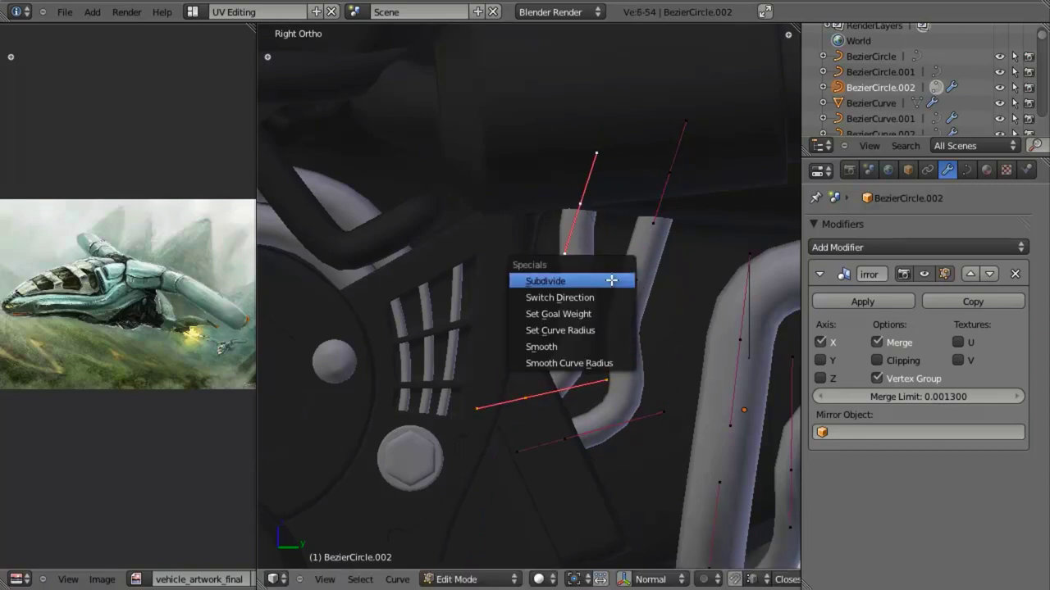
left_click(611, 278)
key("r")
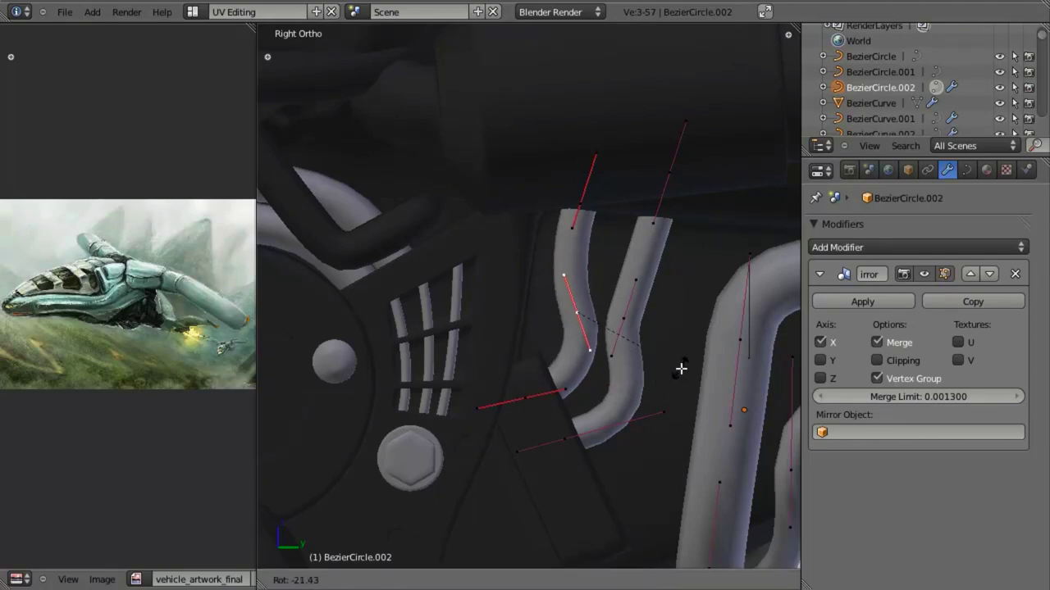
left_click(625, 357)
Move the second small pipe's middle control point rearward and slightly up so its bend follows the first pipe.
key("g")
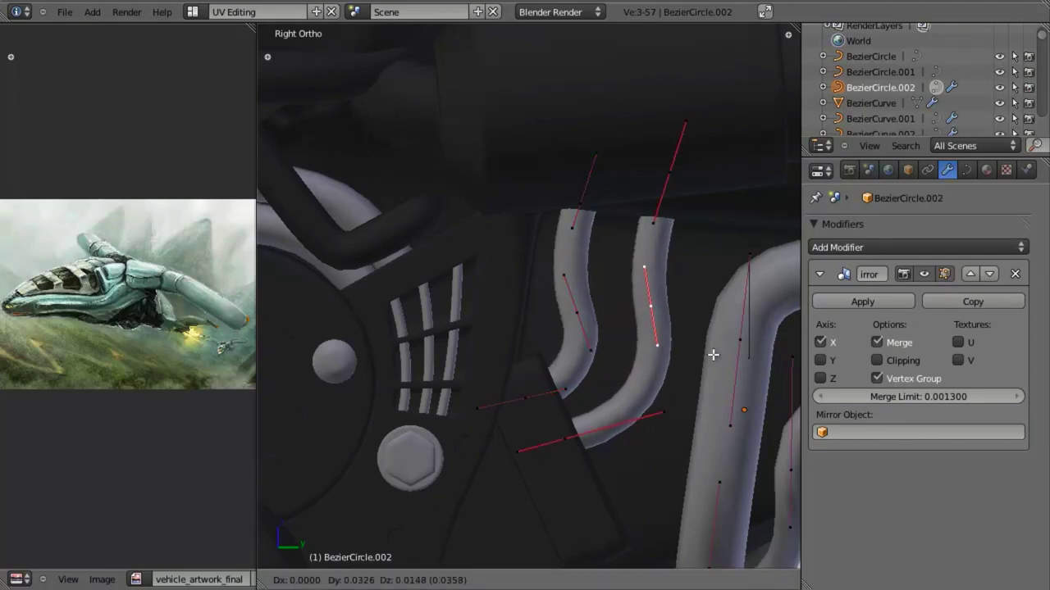
left_click(702, 352)
key("a")
scroll(588, 422, "down", 1)
scroll(588, 422, "down", 4)
middle_click_drag(548, 396, 506, 268)
key("Tab")
scroll(584, 405, "down", 3)
key("KP_3")
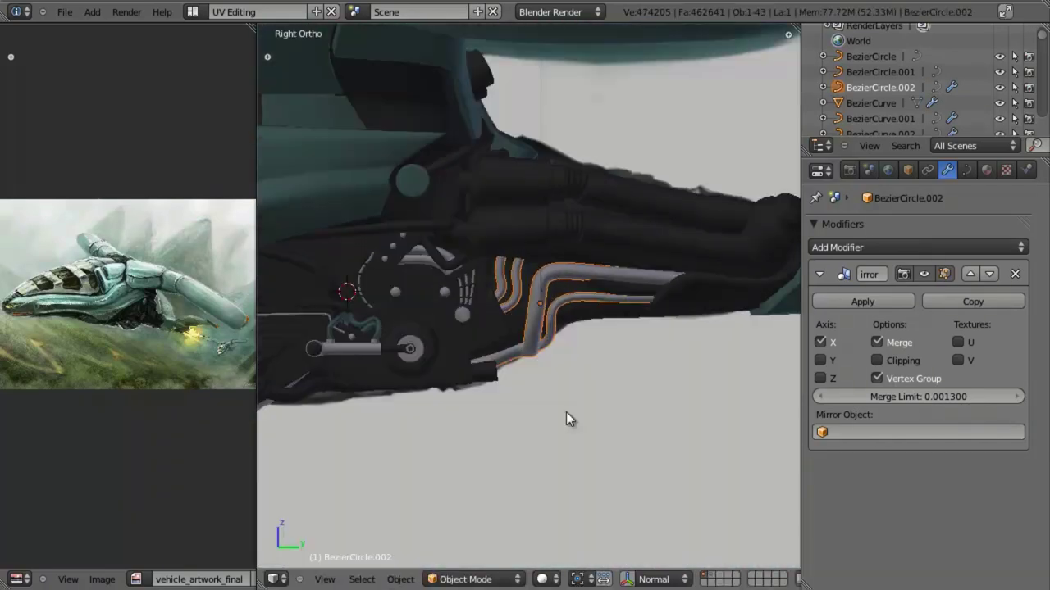
Shift the first small pipe's upper and middle control points rearward, closer to the second pipe.
scroll(525, 328, "up", 6)
key("Tab")
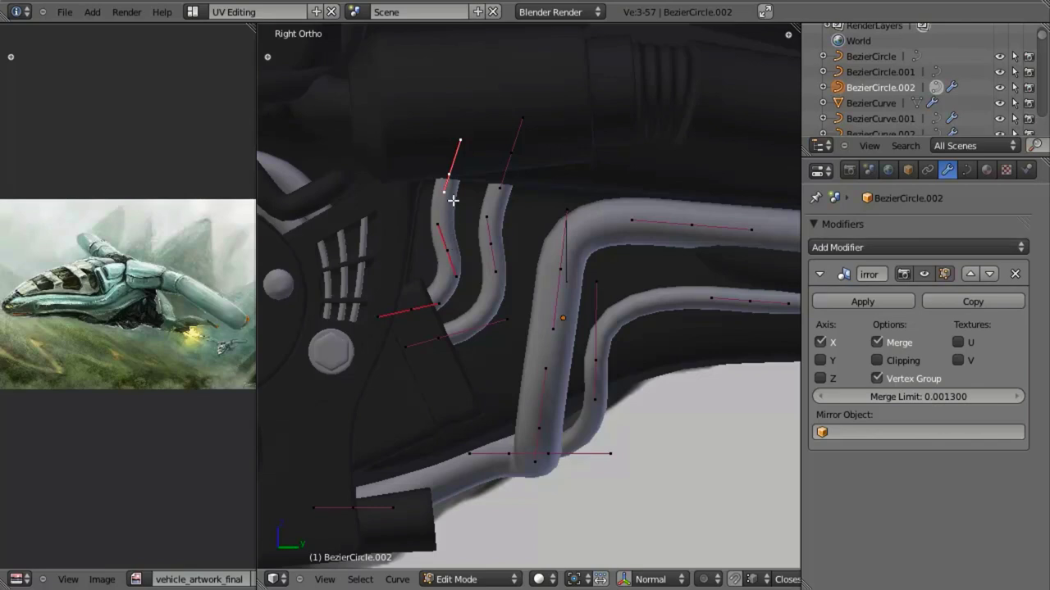
key("g")
left_click(461, 217)
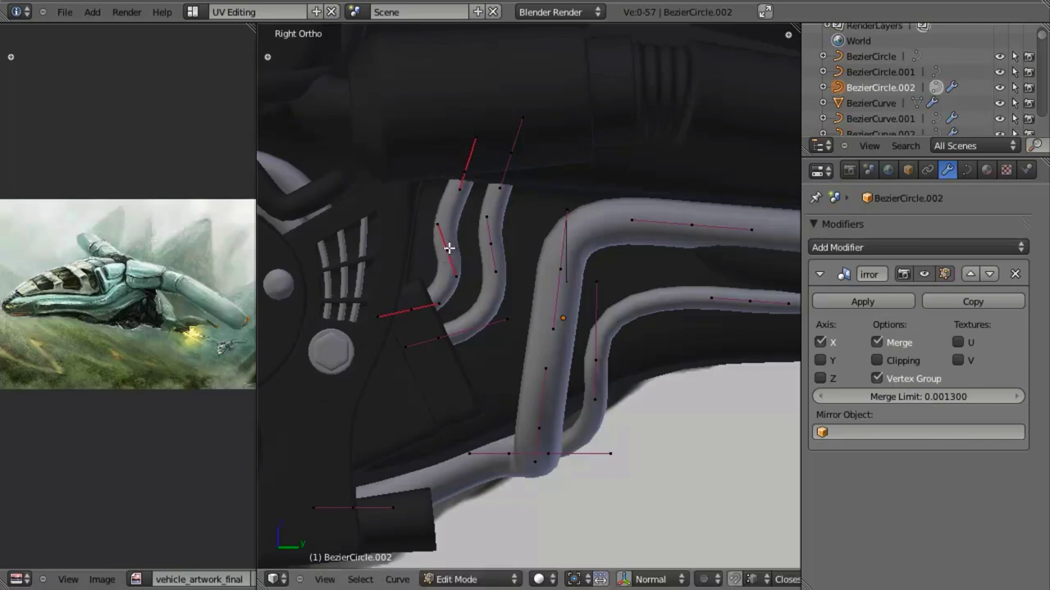
right_click(450, 249)
key("g")
left_click(459, 251)
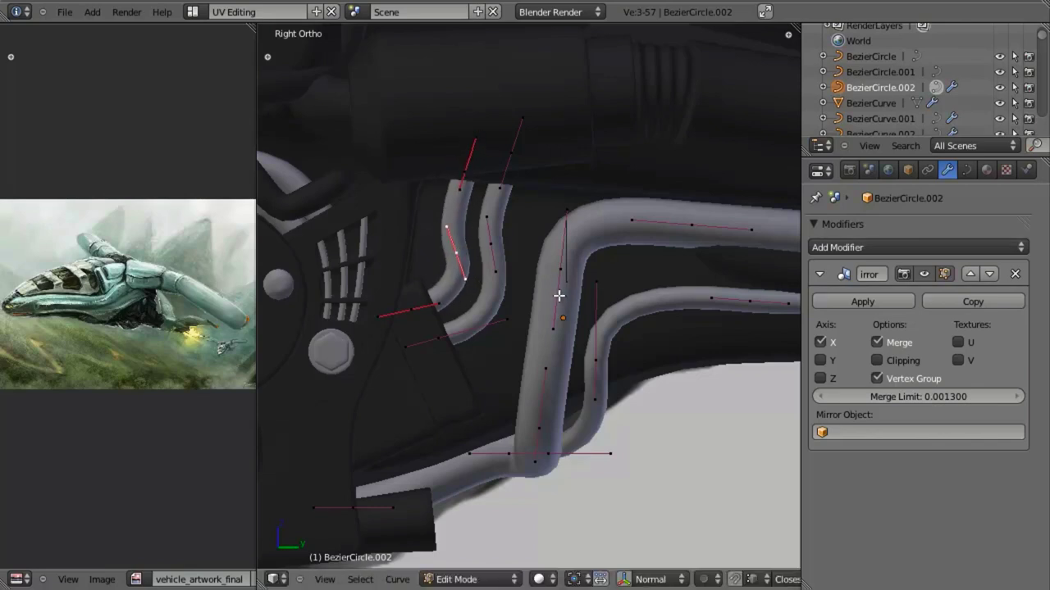
Rotate the first small pipe's middle control point and scale its handles to smooth the bend, then finish editing the curve.
key("r")
left_click(559, 311)
key("s")
left_click(566, 331)
key("a")
scroll(570, 353, "down", 3)
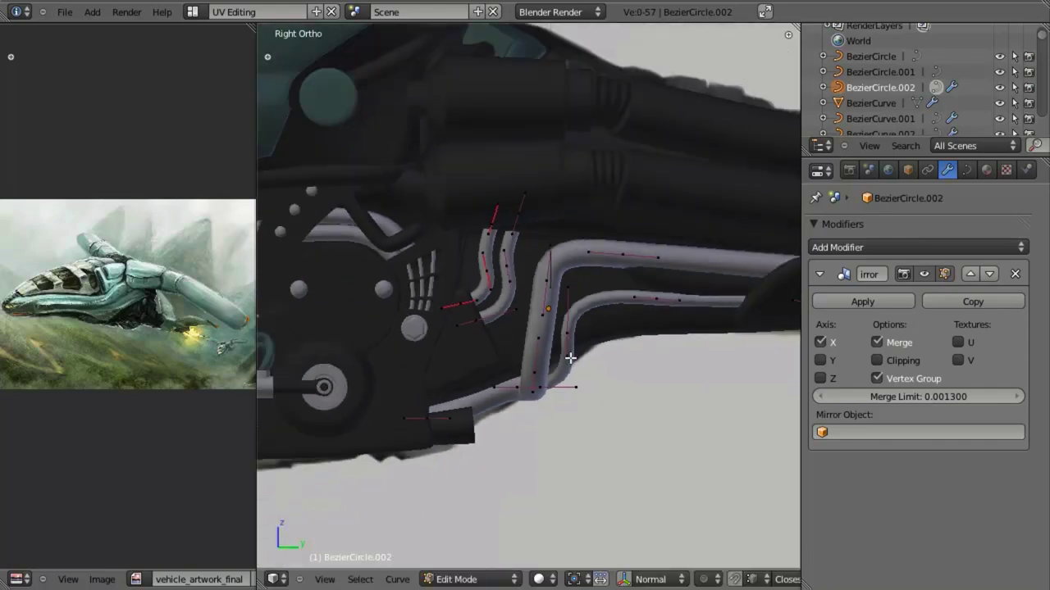
key("Tab")
Examine the two small pipes against the artwork and the surrounding engine parts from several angles.
scroll(570, 360, "up", 5)
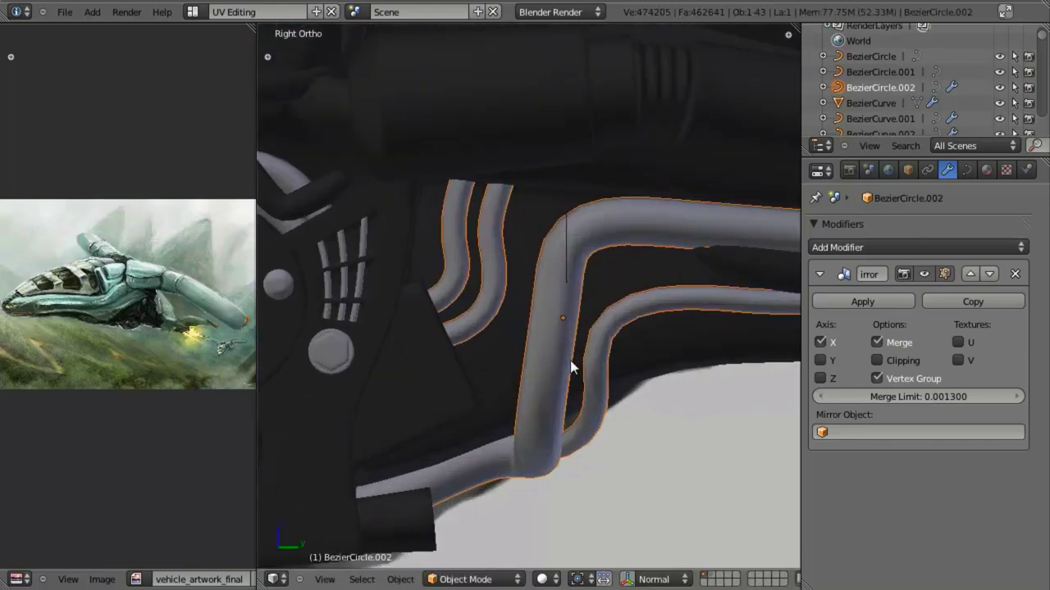
key("z")
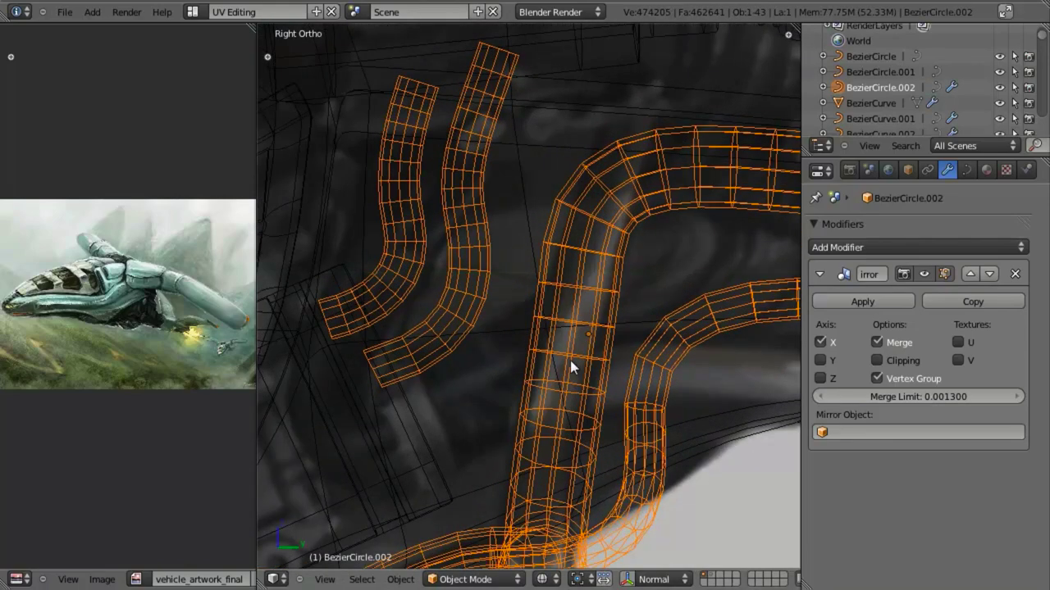
key("z")
mouse_move(551, 379)
middle_mouse_down()
mouse_move(561, 412)
mouse_move(625, 368)
mouse_move(615, 400)
mouse_move(587, 321)
mouse_move(519, 296)
mouse_move(478, 316)
mouse_move(572, 266)
mouse_move(558, 343)
mouse_move(496, 416)
mouse_move(403, 421)
mouse_move(402, 372)
mouse_move(435, 336)
middle_mouse_up()
key("a")
scroll(464, 321, "down", 4)
scroll(558, 344, "down", 3)
scroll(435, 336, "up", 4)
key("KP_3")
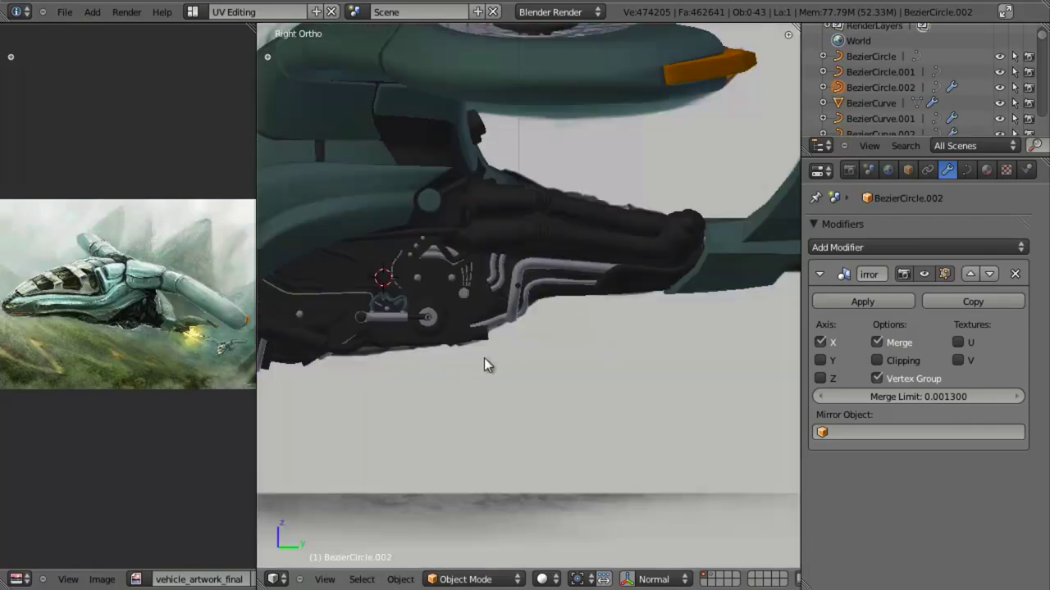
Open the mid body mesh geo_body_mid.001 for editing in wireframe over the artwork beside the banded hull block.
key("z")
scroll(486, 361, "up", 6)
scroll(536, 330, "up", 2)
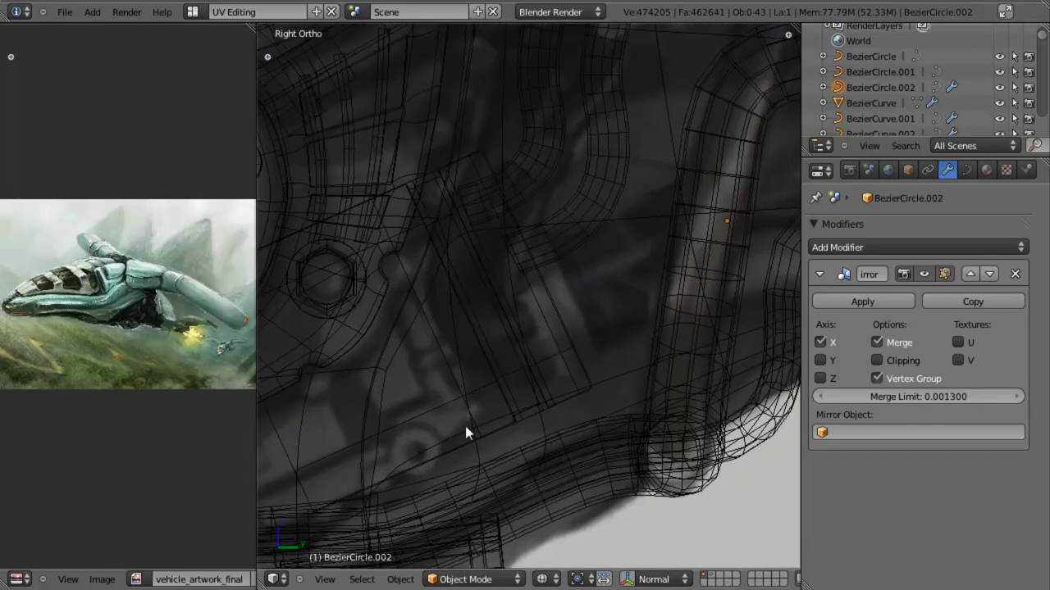
key("z")
right_click(472, 427)
key("Tab")
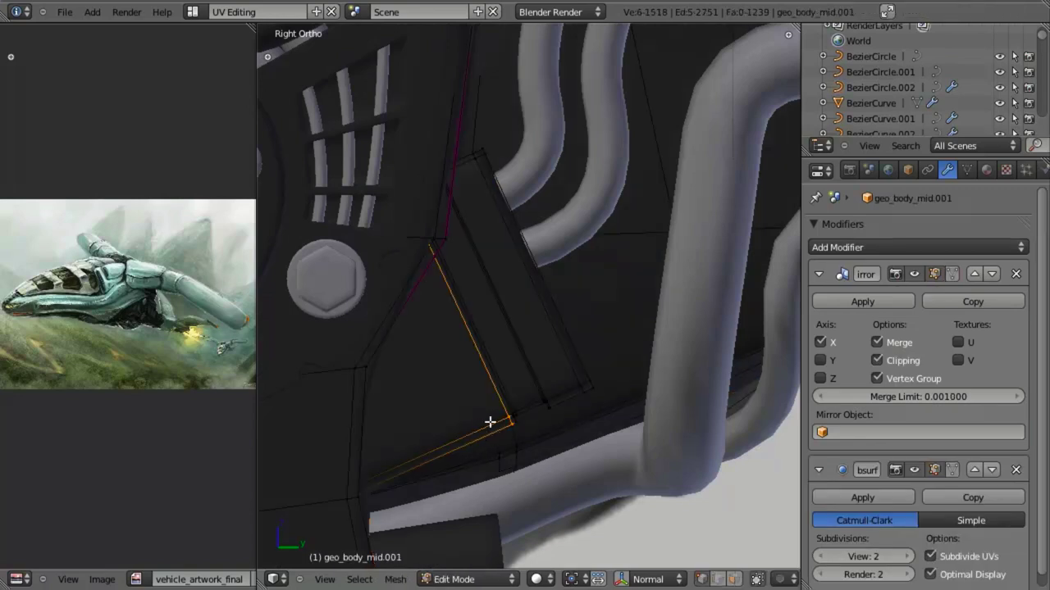
key("z")
key("shift+d")
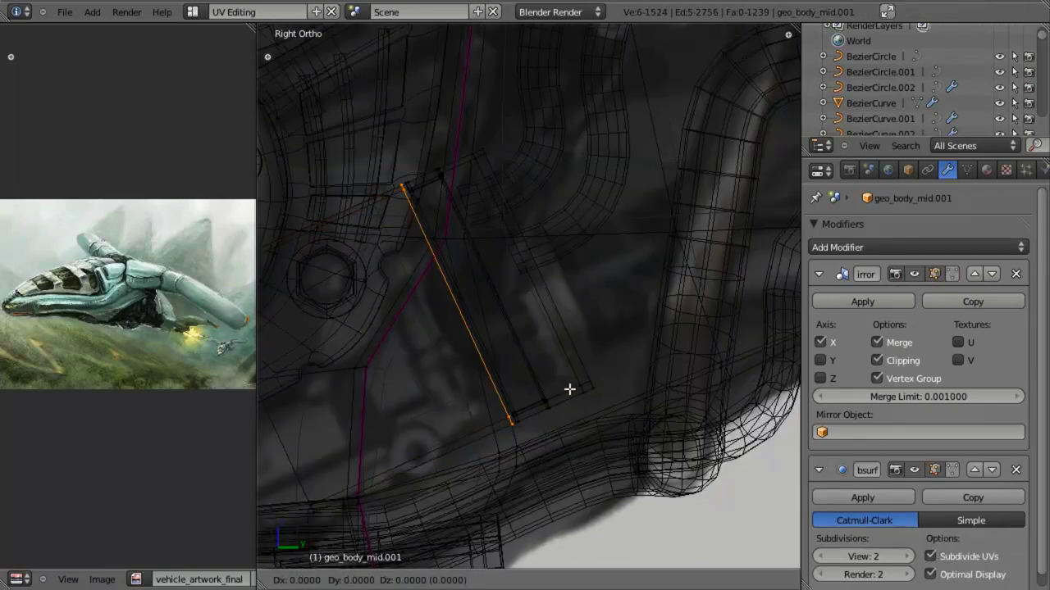
right_click(570, 391)
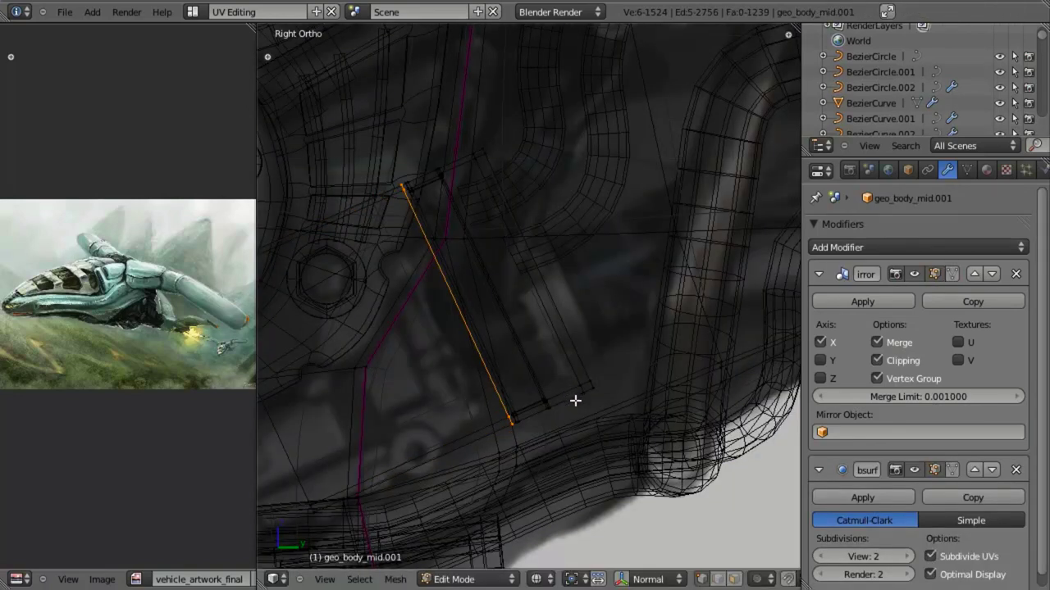
key("ctrl+z")
Cut a new edge loop around the hull block and slide it close to the front of the existing band.
key("ctrl+r")
left_click(443, 448)
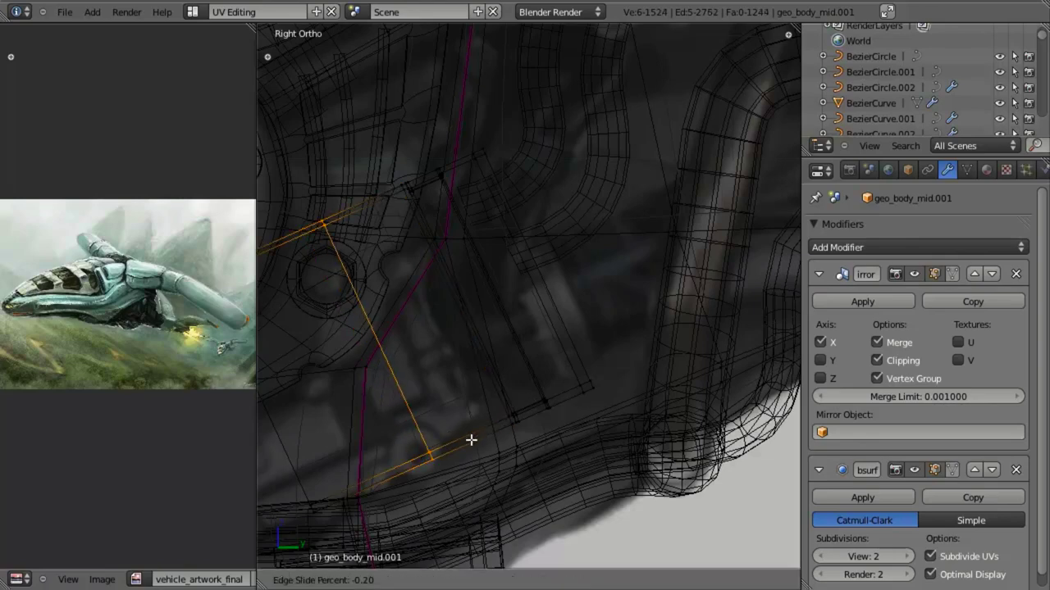
left_click(504, 428)
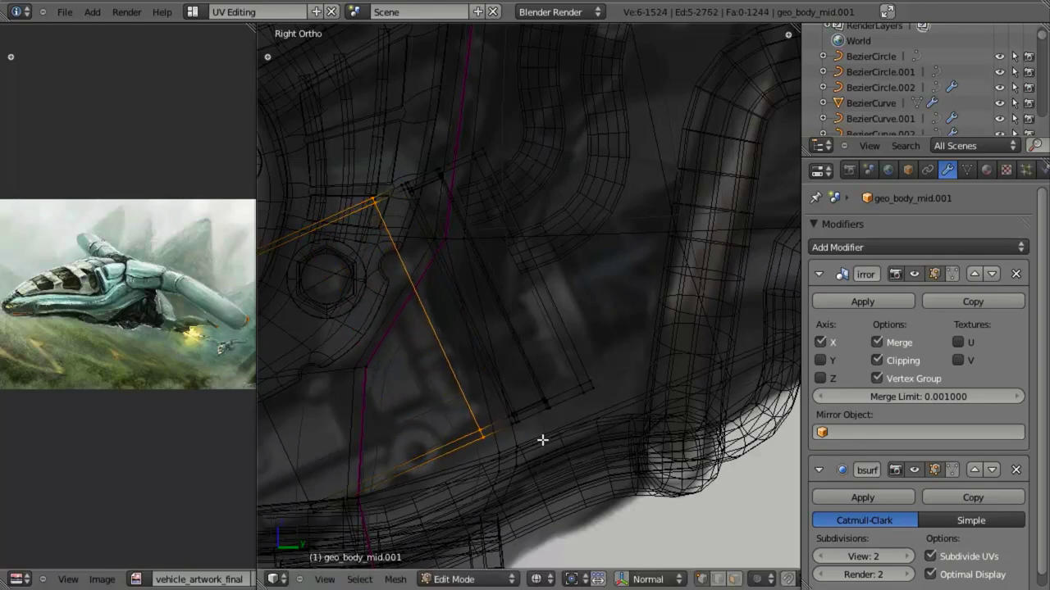
Duplicate the new edge loop in place and delete the original edge loop from the hull block.
key("shift+d")
right_click(542, 440)
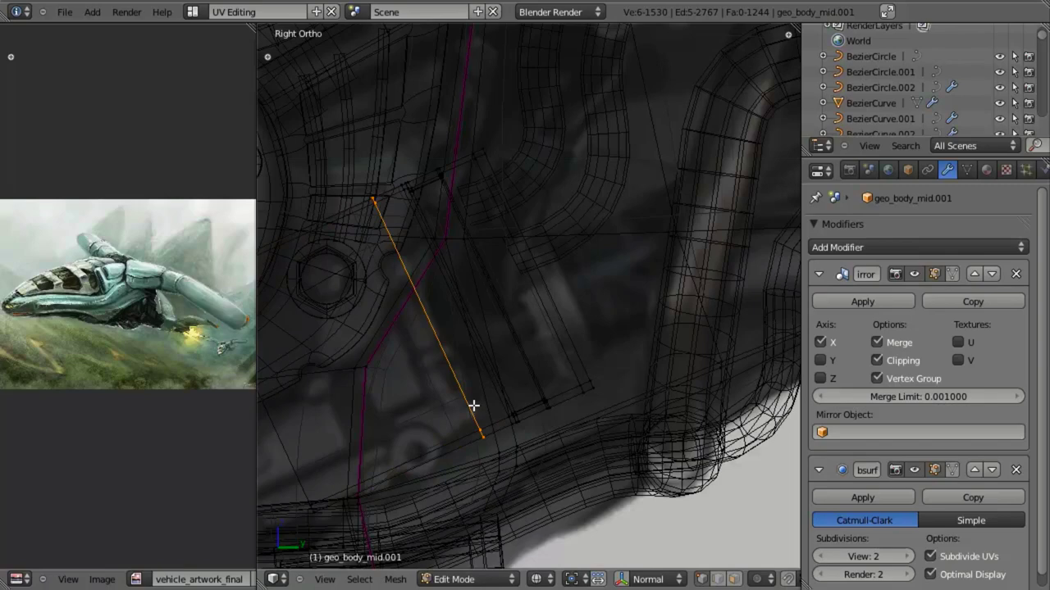
right_click(440, 344, "alt")
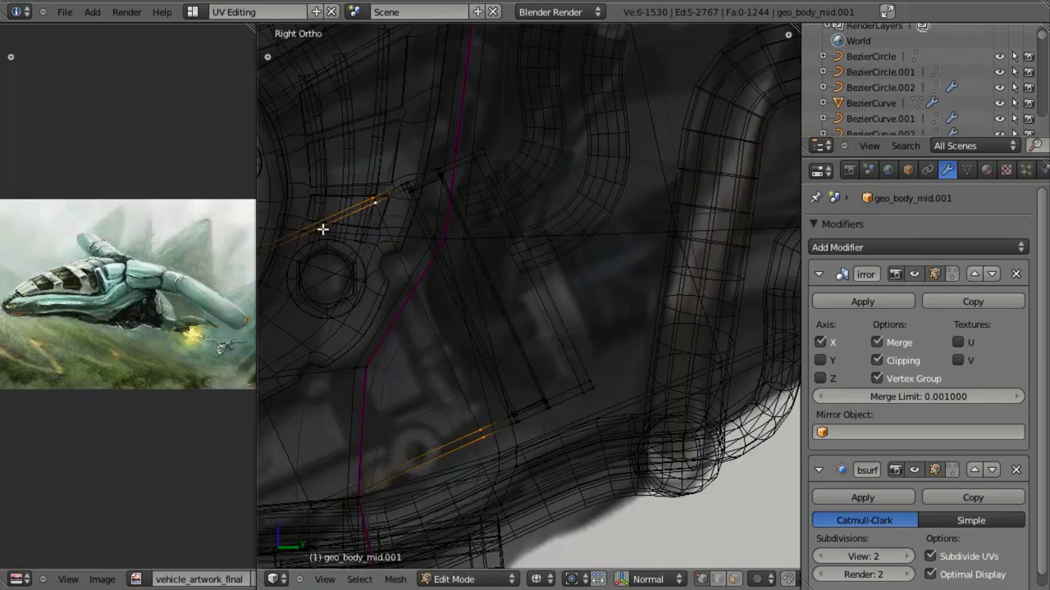
key("x")
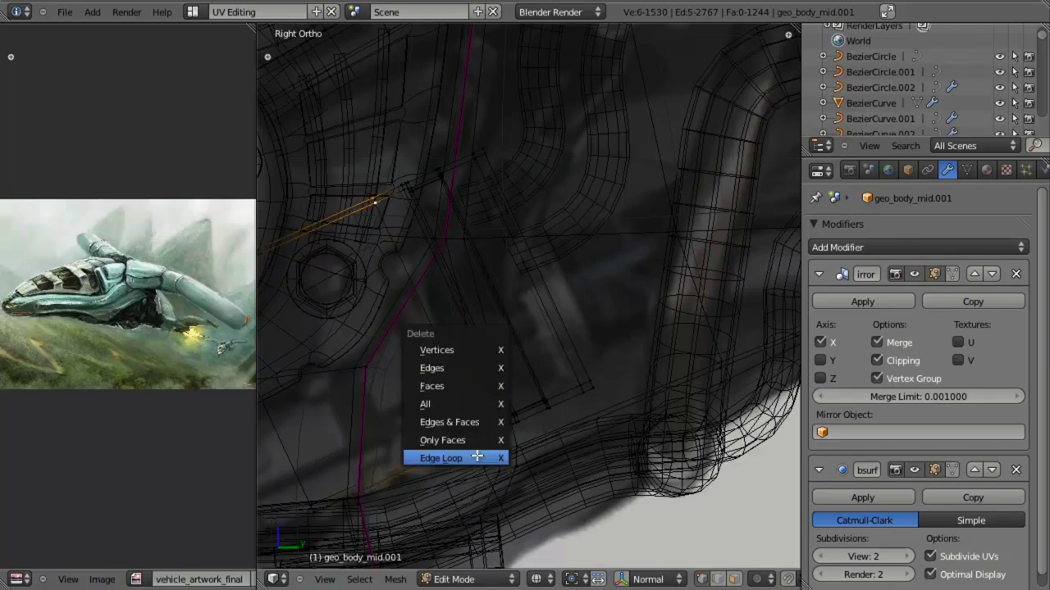
left_click(476, 456)
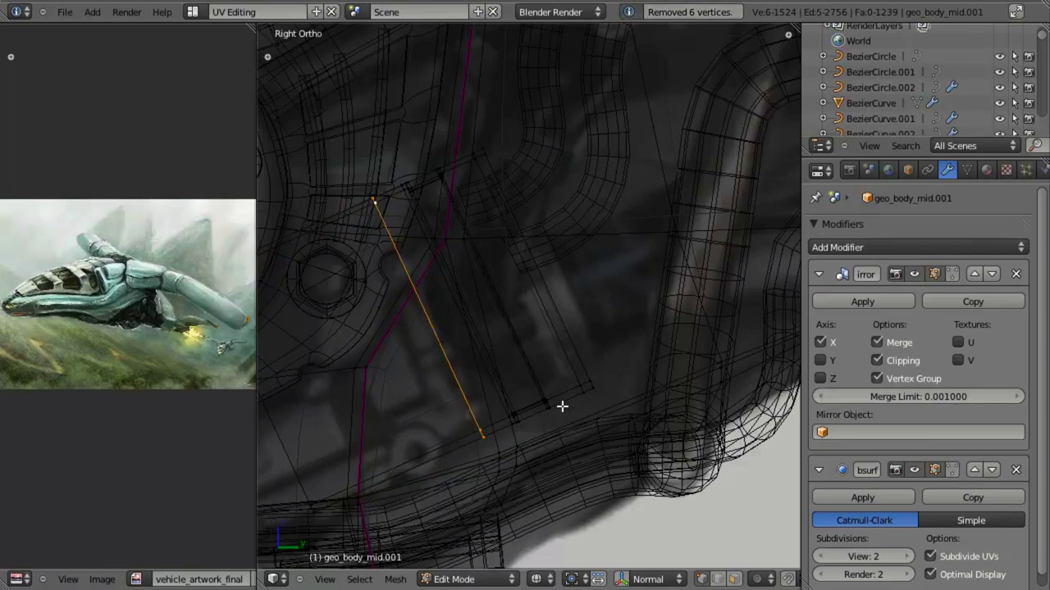
Extrude the duplicated edge loop in place and scale it to about 1.09 to form a thin raised strip.
key("ctrl+z")
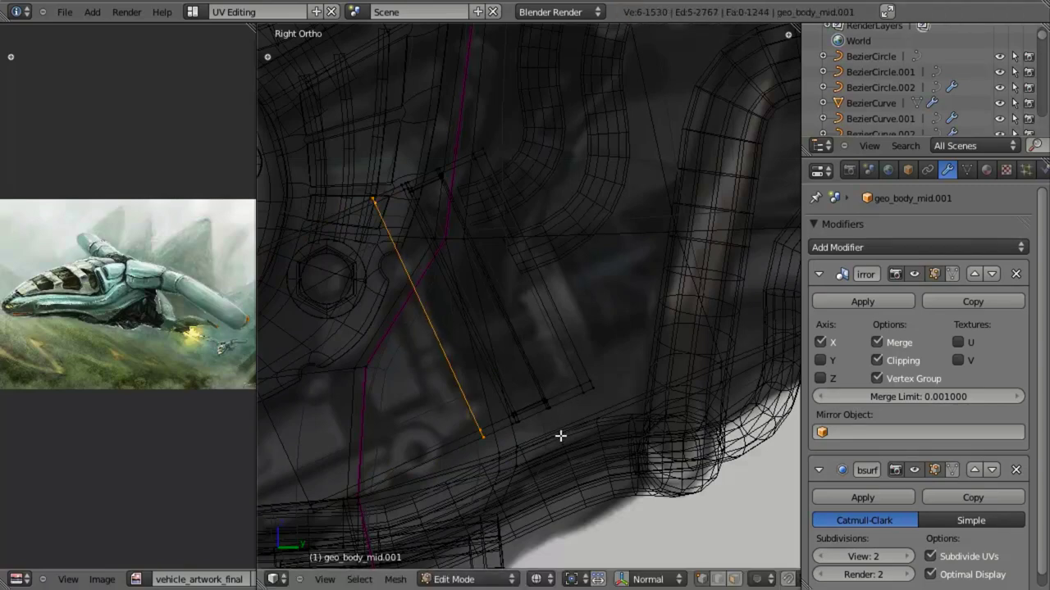
key("s")
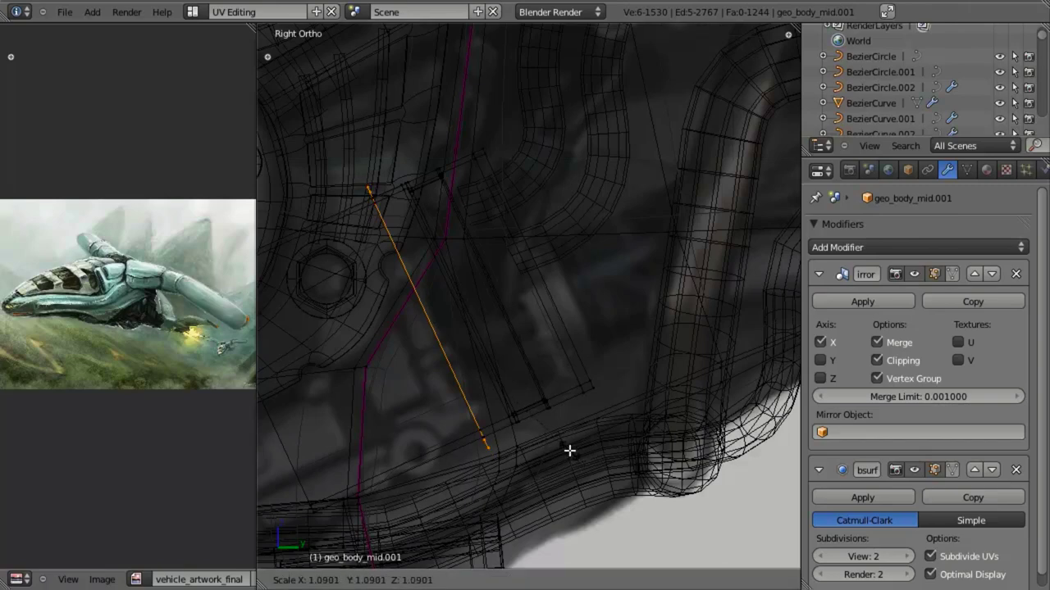
left_click(569, 450)
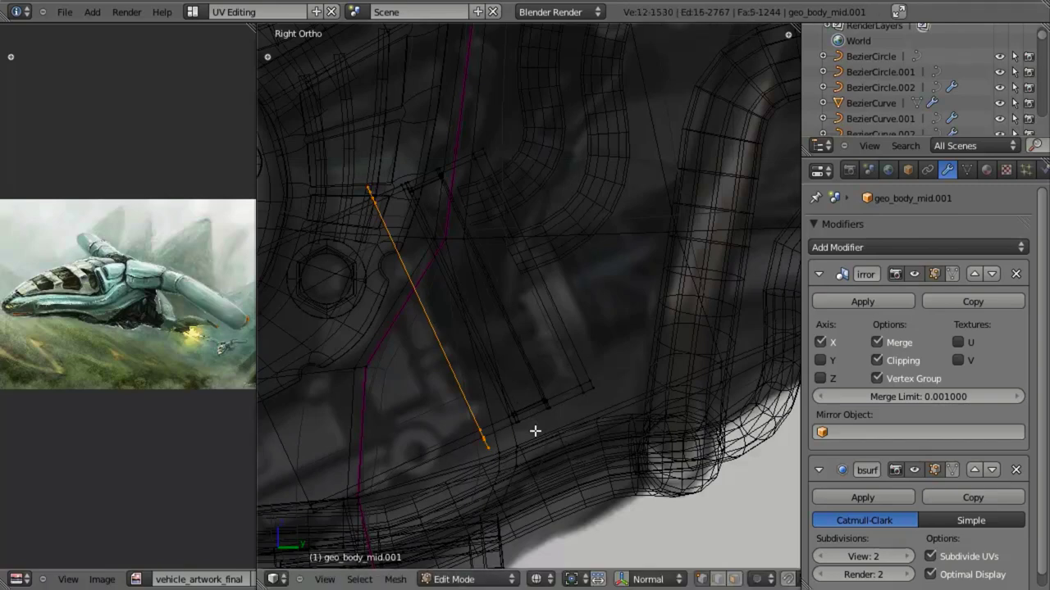
Extrude the strip forward along its normal to form a second band around the hull block.
key("e")
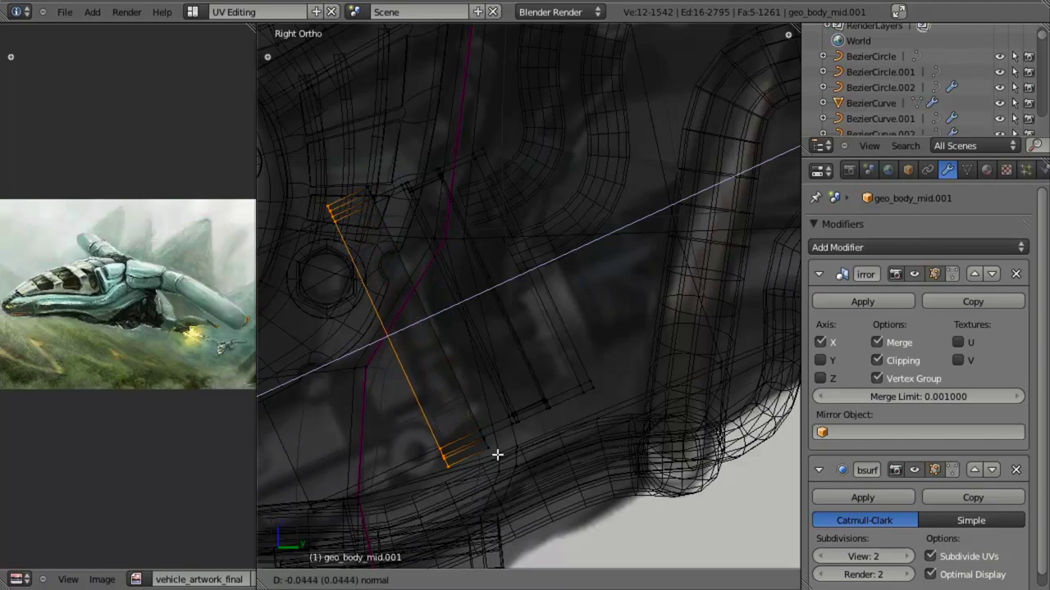
left_click(487, 456)
key("z")
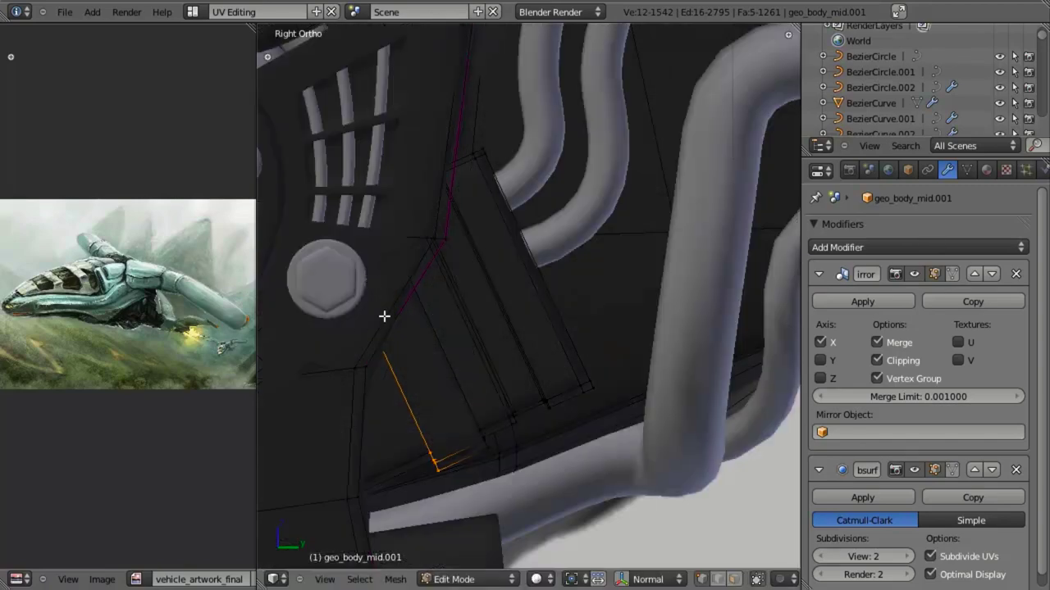
key("z")
key("a")
Cut an edge loop around the second raised band on the hull block and slide it close to the band's front edge.
key("ctrl+r")
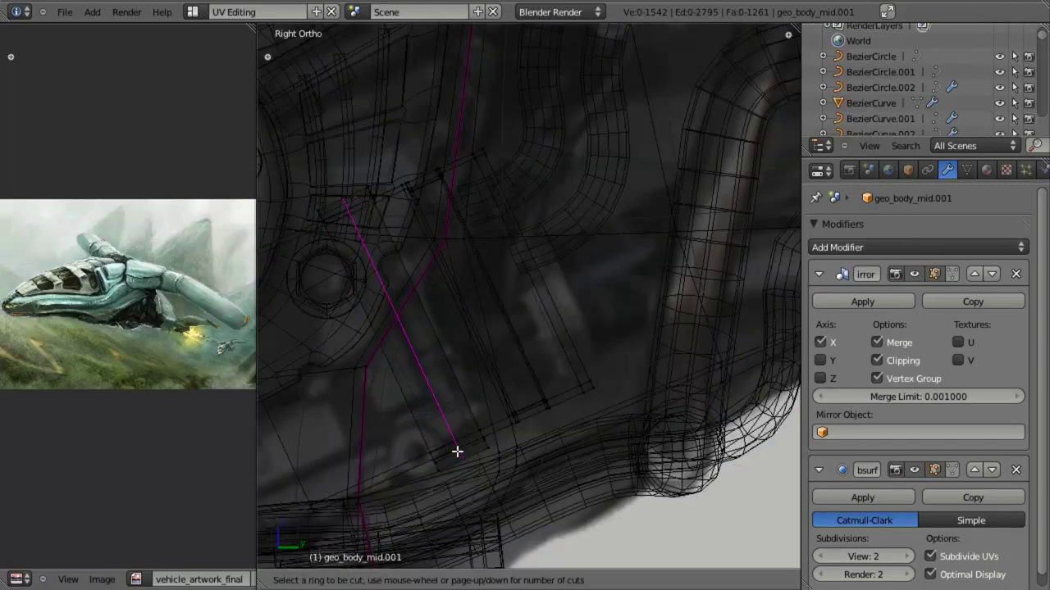
left_click(451, 451)
left_click(432, 451)
key("ctrl+r")
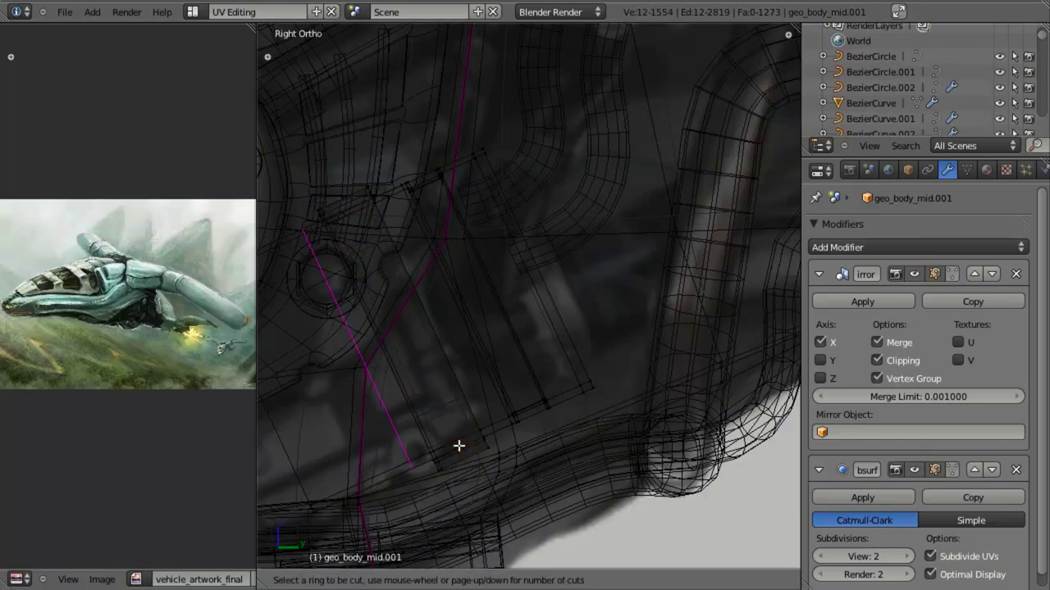
left_click(459, 445)
left_click(469, 443)
key("ctrl+r")
left_click(478, 457)
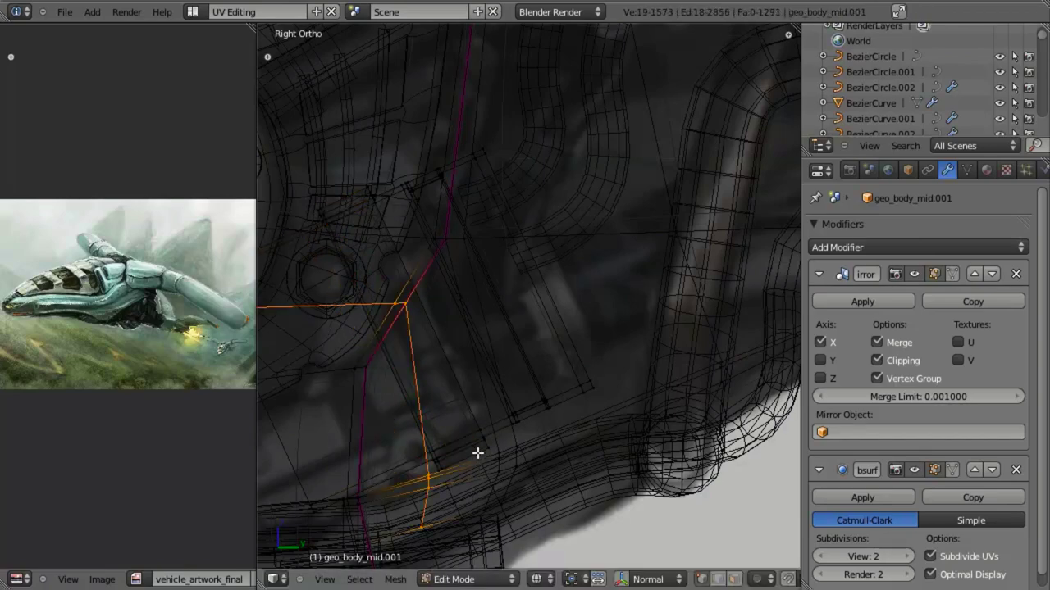
right_click(478, 450)
Cut another edge loop around the second band and slide it close to the band's rear edge.
key("ctrl+r")
left_click(477, 448)
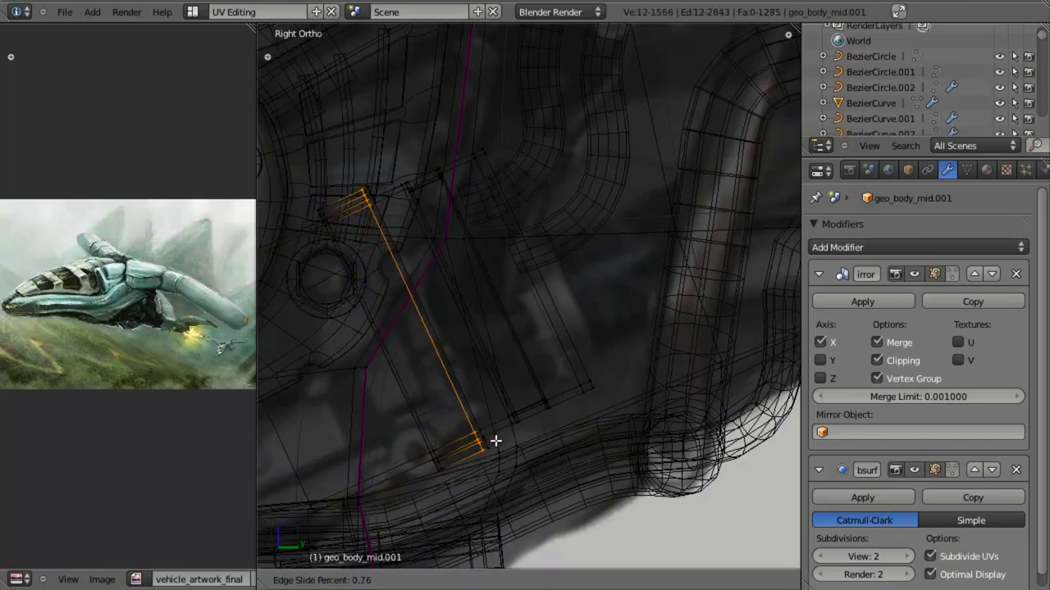
left_click(497, 441)
Shade the entire hull block mesh smooth and return to Object Mode.
key("z")
key("a")
key("w")
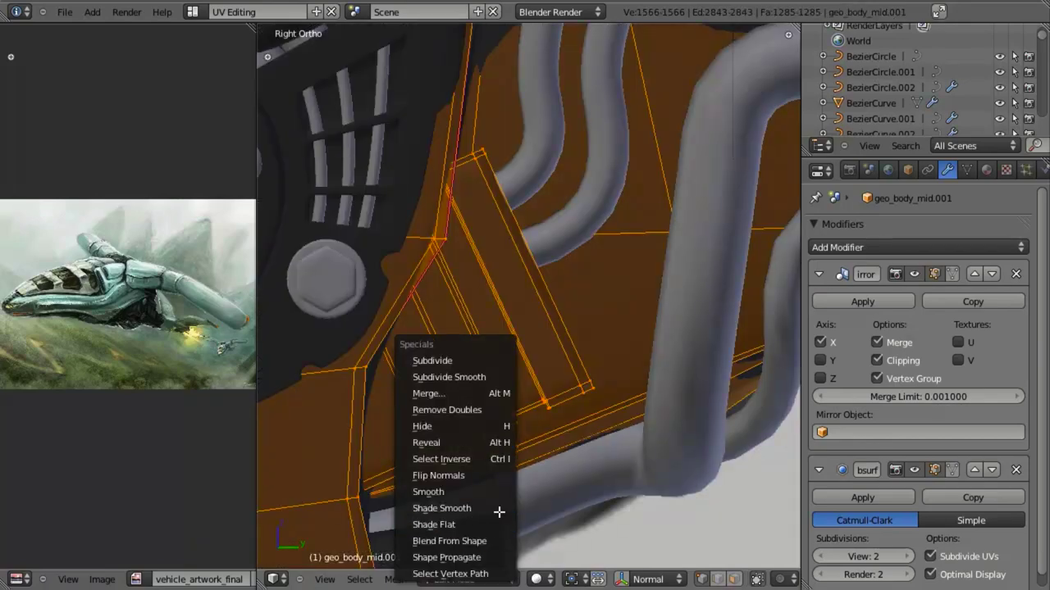
left_click(499, 509)
scroll(494, 484, "down", 5)
key("Tab")
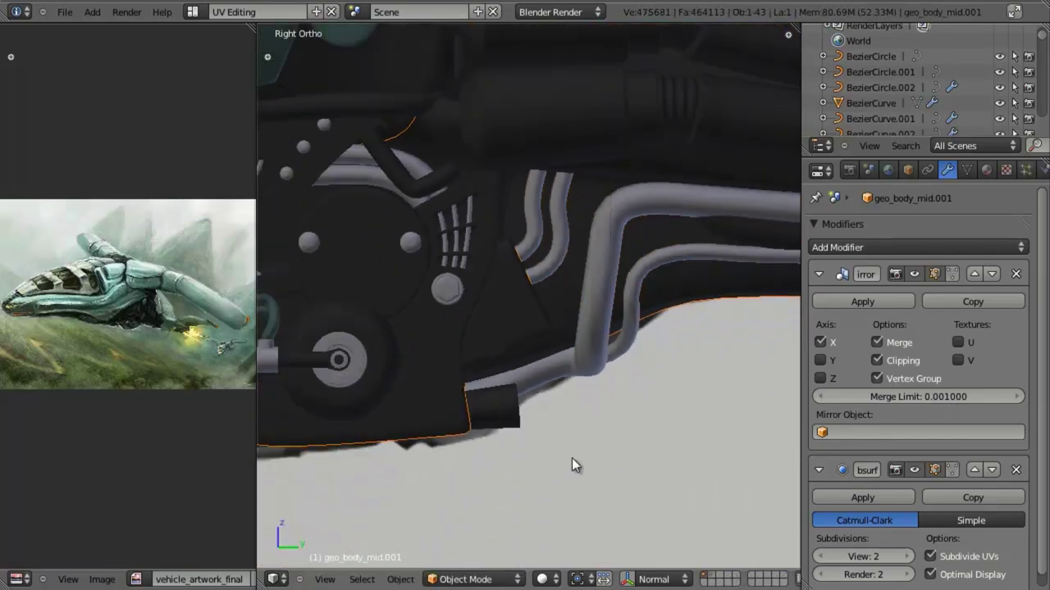
Examine the new bands on the hull block from below and up close, along with the surrounding engine underside.
middle_click_drag(572, 457, 499, 356)
key("a")
scroll(499, 356, "down", 3)
scroll(424, 334, "up", 5)
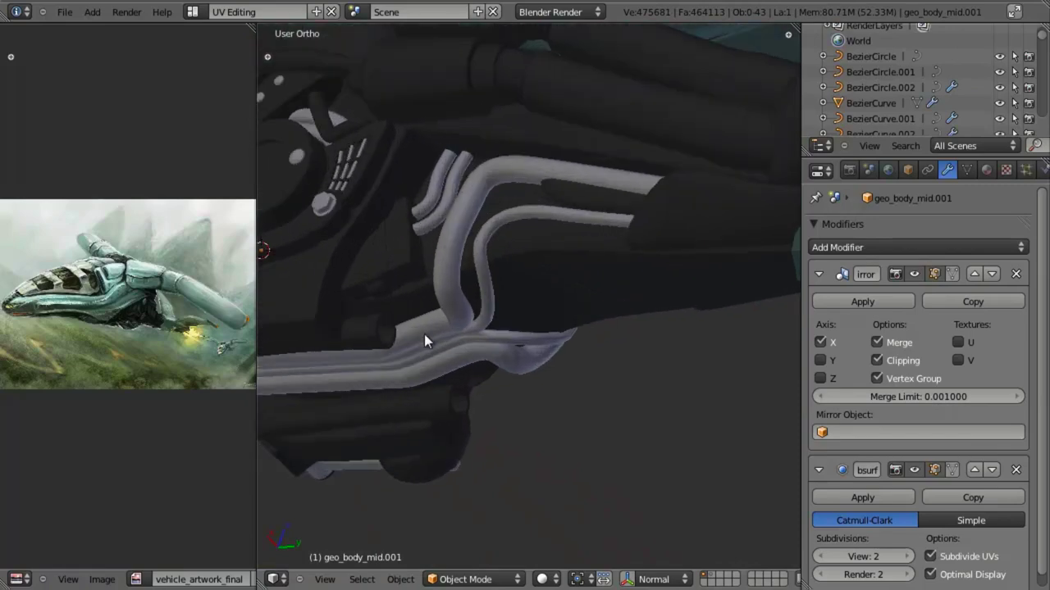
middle_click_drag(347, 326, 420, 397)
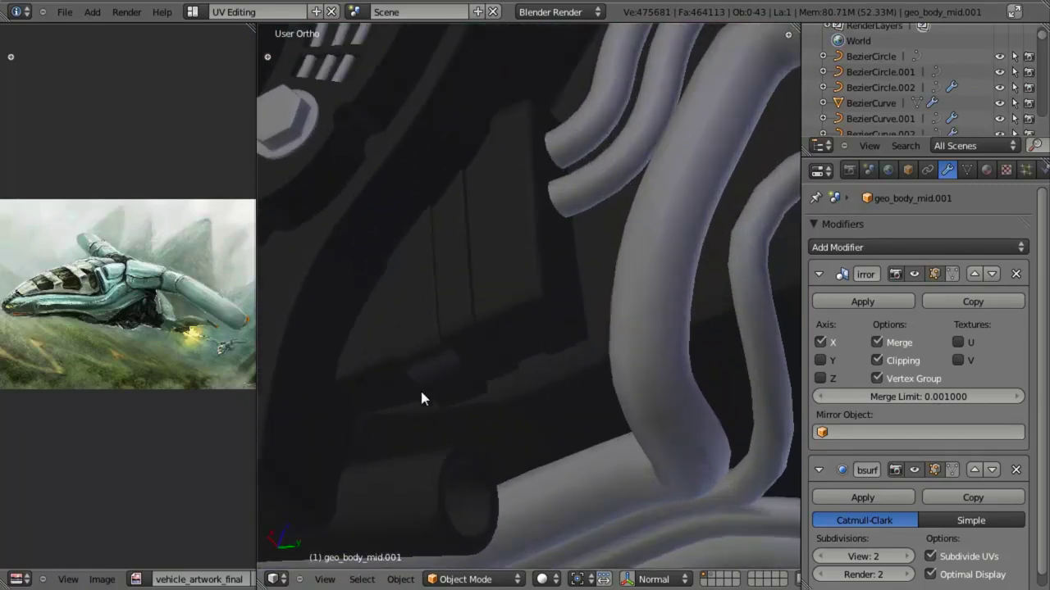
key("Tab")
scroll(451, 414, "up", 3)
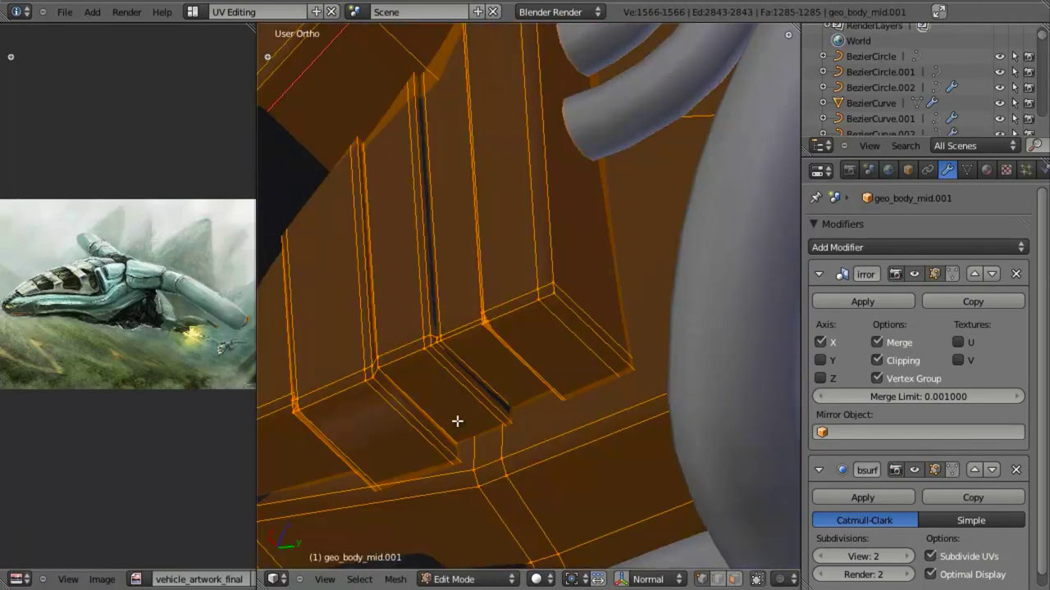
key("Tab")
scroll(454, 420, "down", 10)
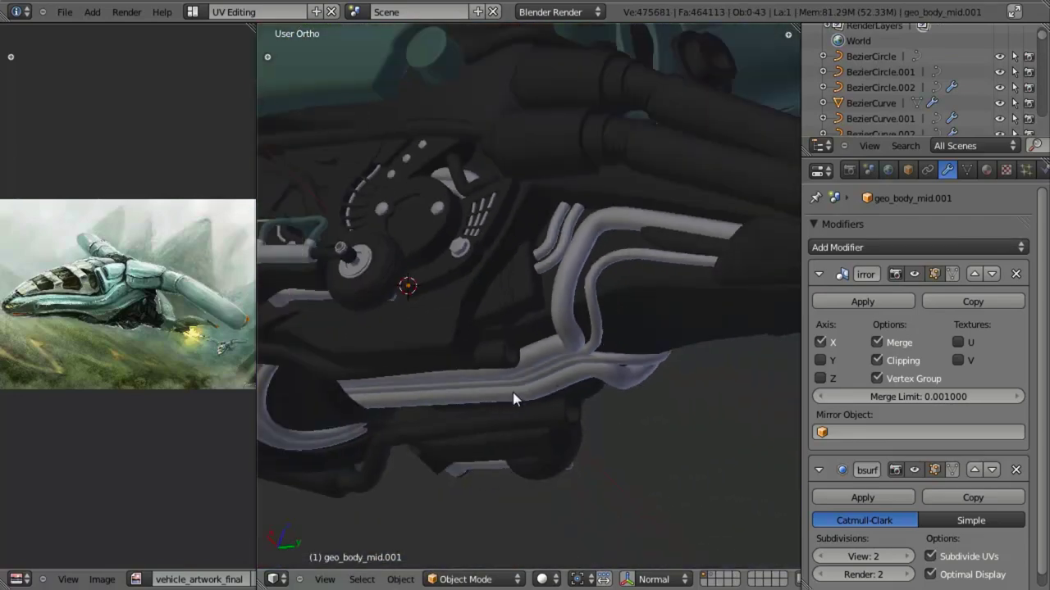
mouse_move(513, 394)
middle_mouse_down()
mouse_move(553, 287)
mouse_move(492, 296)
mouse_move(529, 348)
mouse_move(598, 380)
mouse_move(527, 381)
middle_mouse_up()
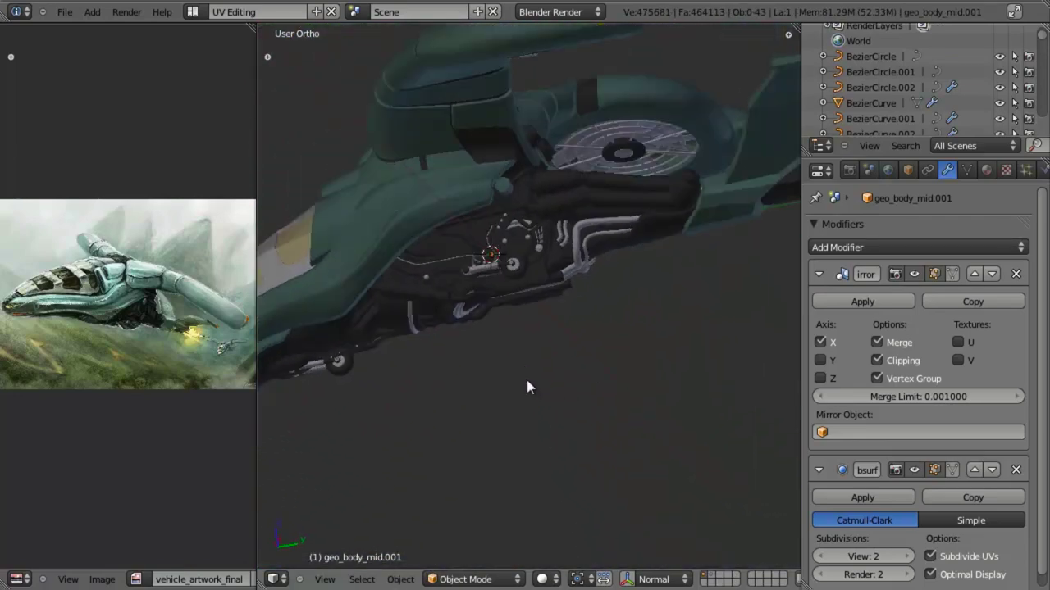
Select the hull block's rear end face beside the two small bent pipes and snap the 3D cursor to it.
key("KP_3")
scroll(481, 394, "up", 6)
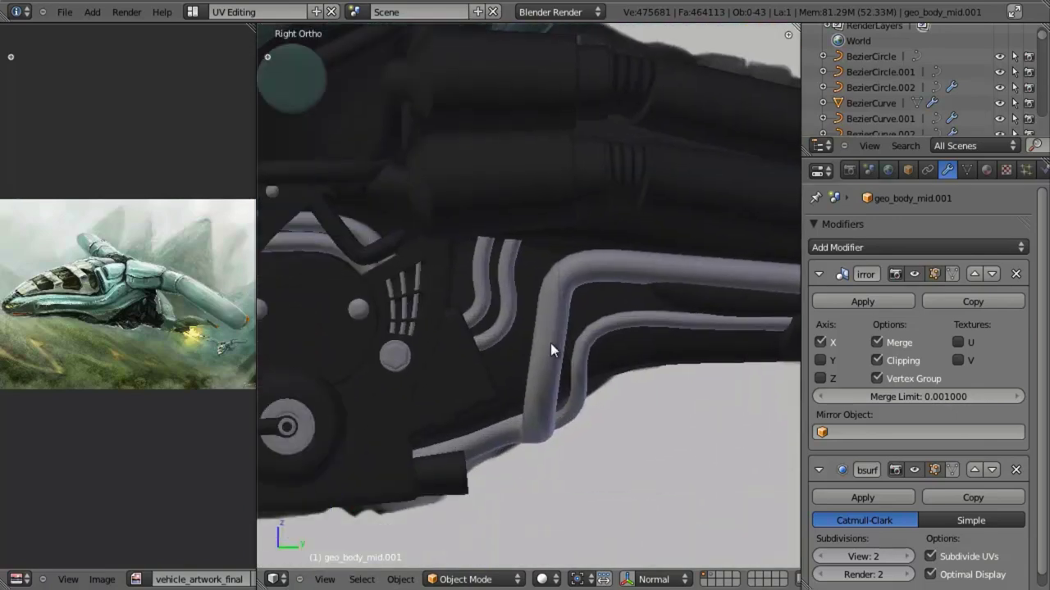
scroll(551, 345, "up", 2)
key("Tab")
key("a")
key("z")
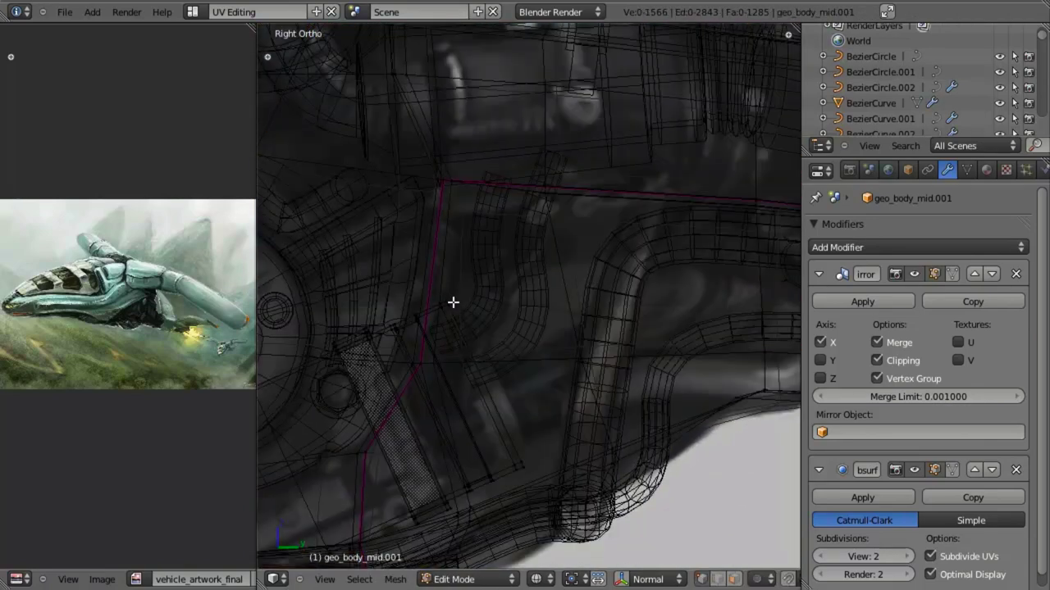
right_click(453, 303)
key("z")
mouse_move(453, 304)
middle_mouse_down()
mouse_move(527, 381)
mouse_move(467, 318)
middle_mouse_up()
key("z")
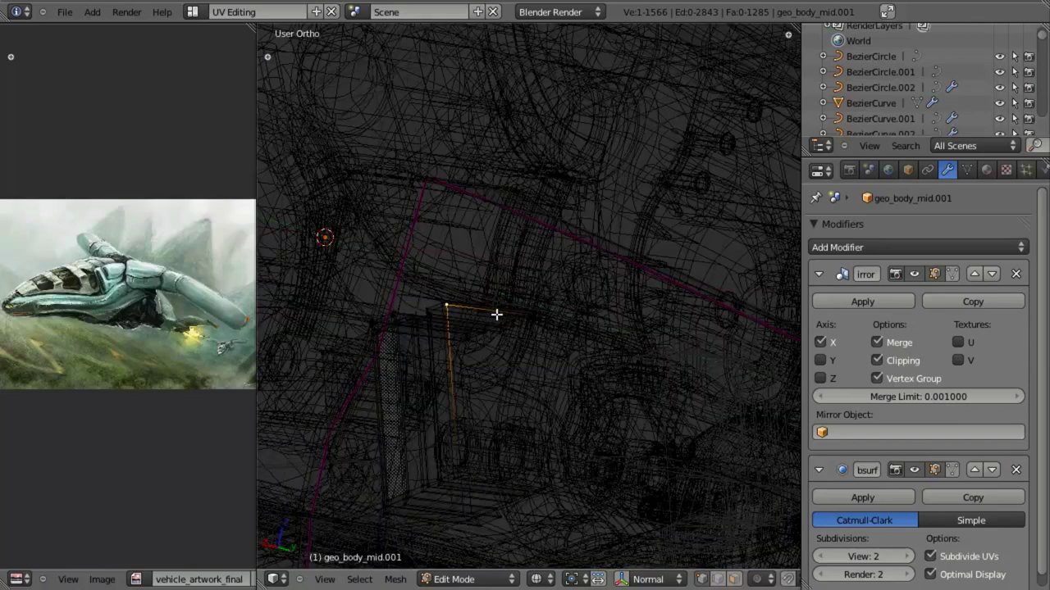
key("z")
key("ctrl+Tab")
left_click(516, 375)
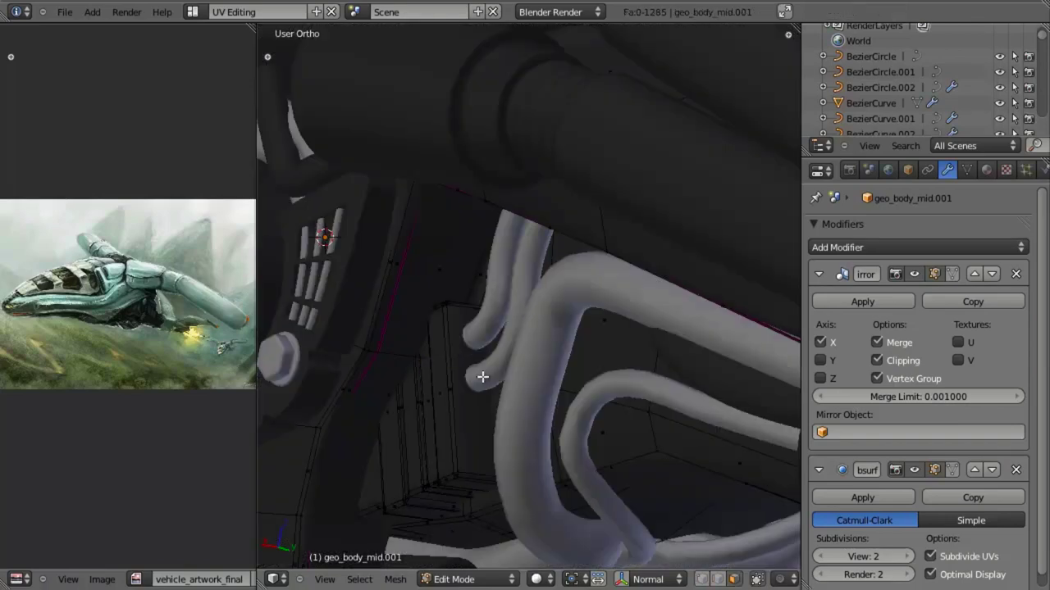
right_click(483, 377)
key("shift+s")
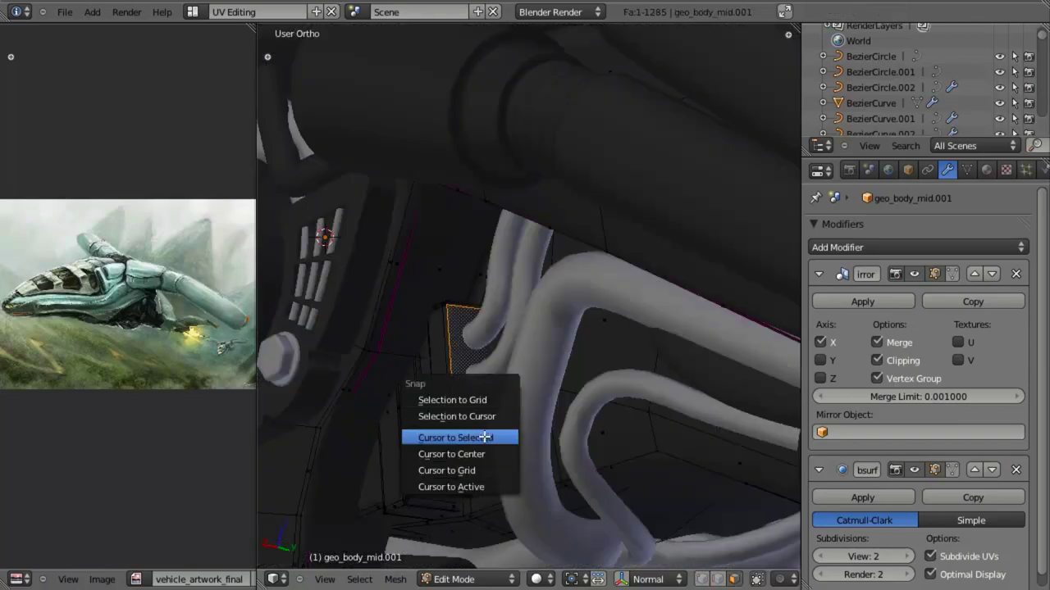
left_click(495, 435)
Align the view to the selected end face so that it is seen straight on in wireframe.
left_click(327, 582)
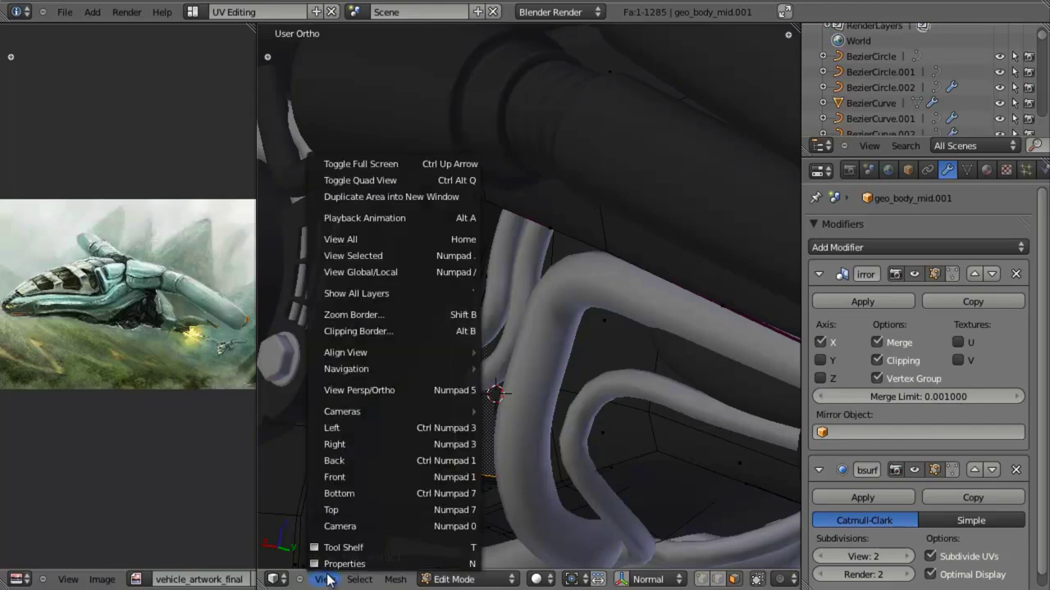
mouse_move(379, 359)
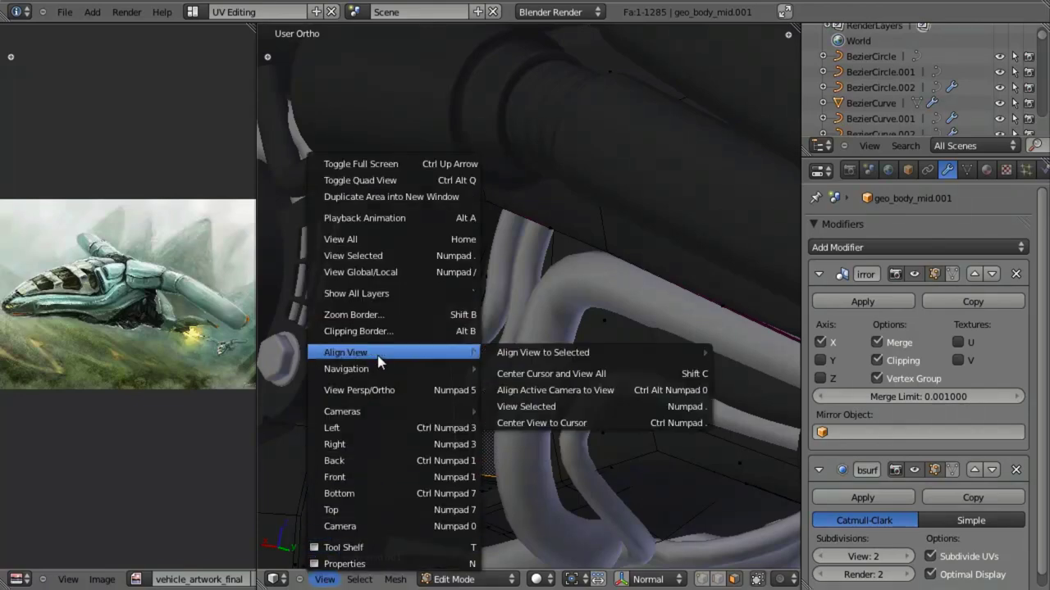
mouse_move(552, 351)
left_click(766, 353)
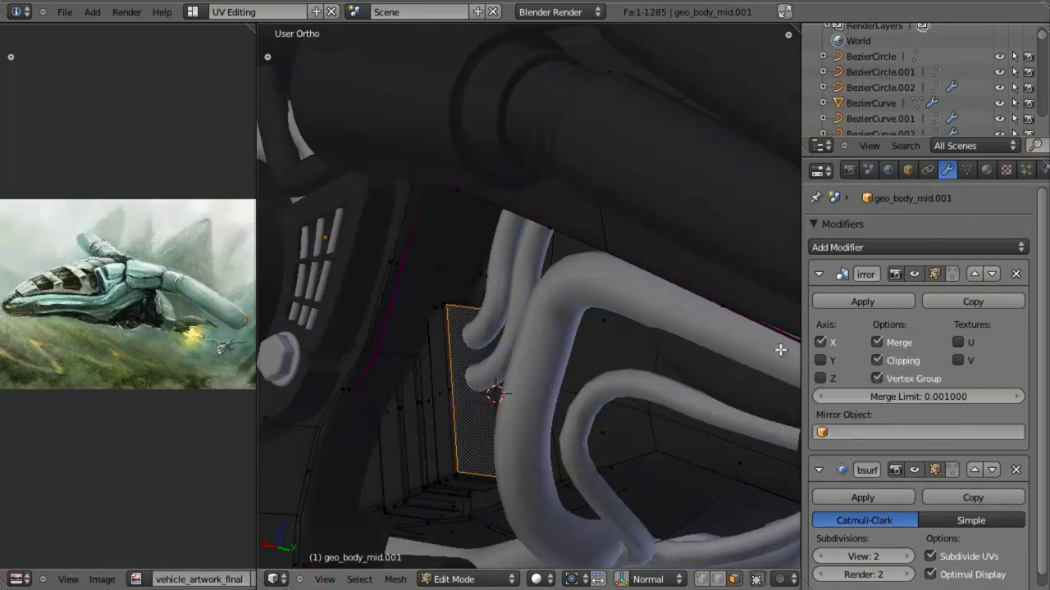
key("z")
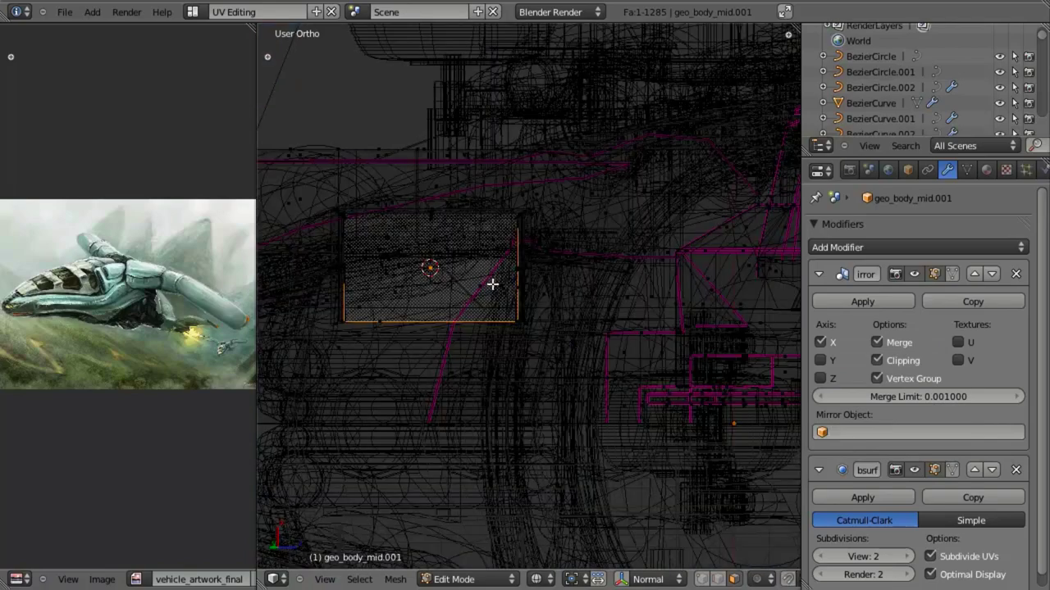
scroll(492, 283, "down", 5)
scroll(502, 286, "up", 4)
key("z")
middle_click_drag(484, 292, 545, 345, "shift")
key("z")
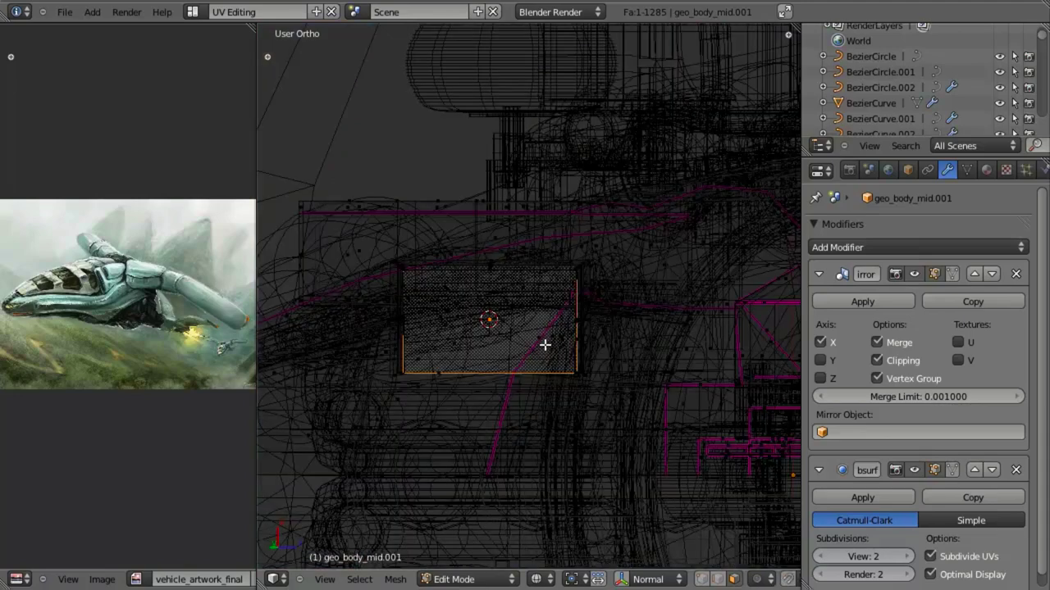
Add a mesh circle at the 3D cursor with 6 vertices, radius 0.120 and Align to View enabled.
key("shift+a")
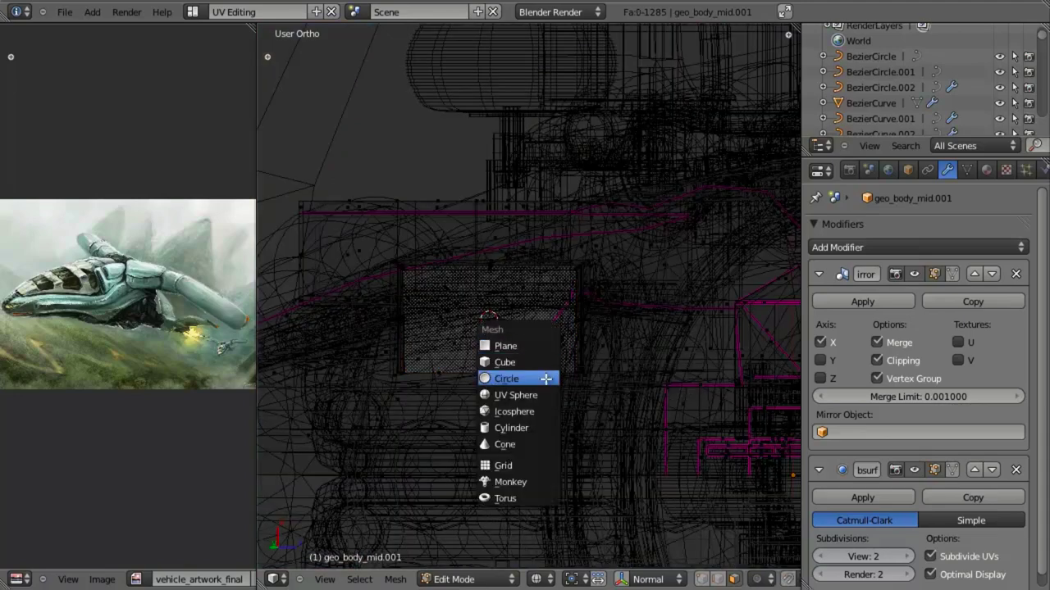
left_click(506, 378)
key("F6")
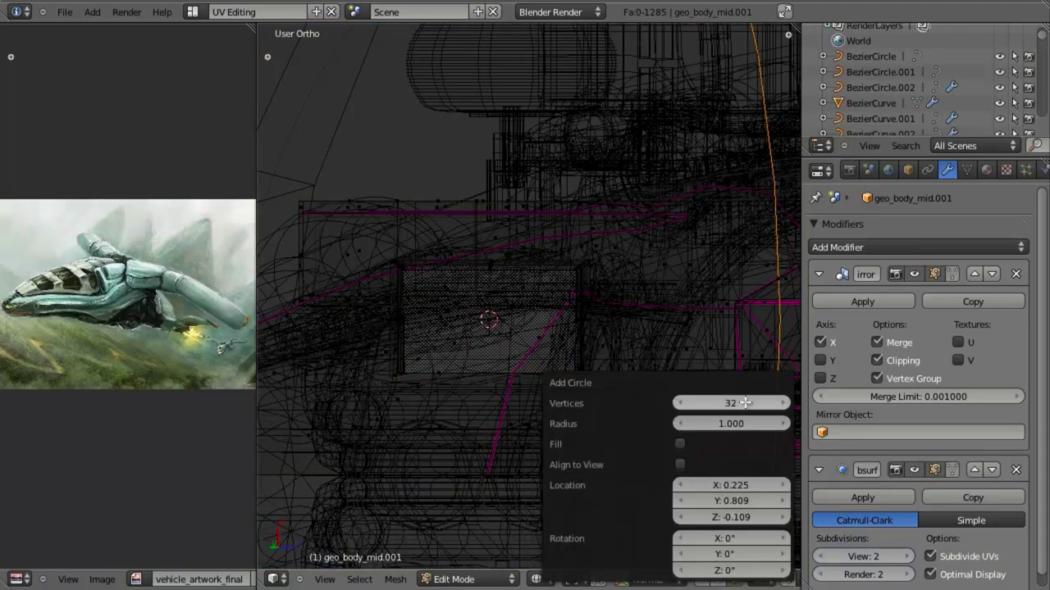
left_click_drag(755, 422, 697, 411)
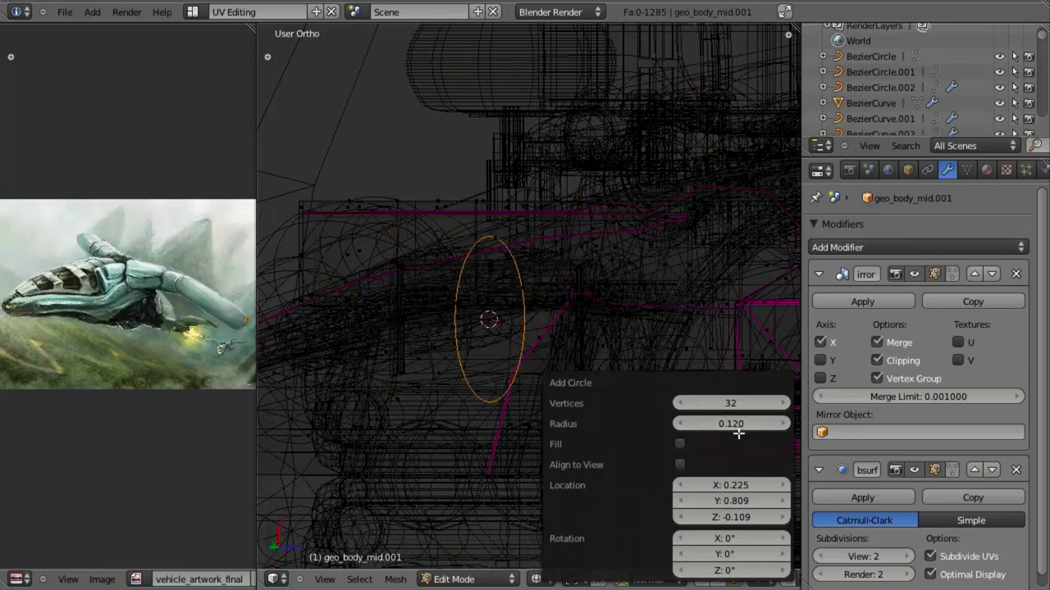
left_click(678, 465)
left_click(729, 401)
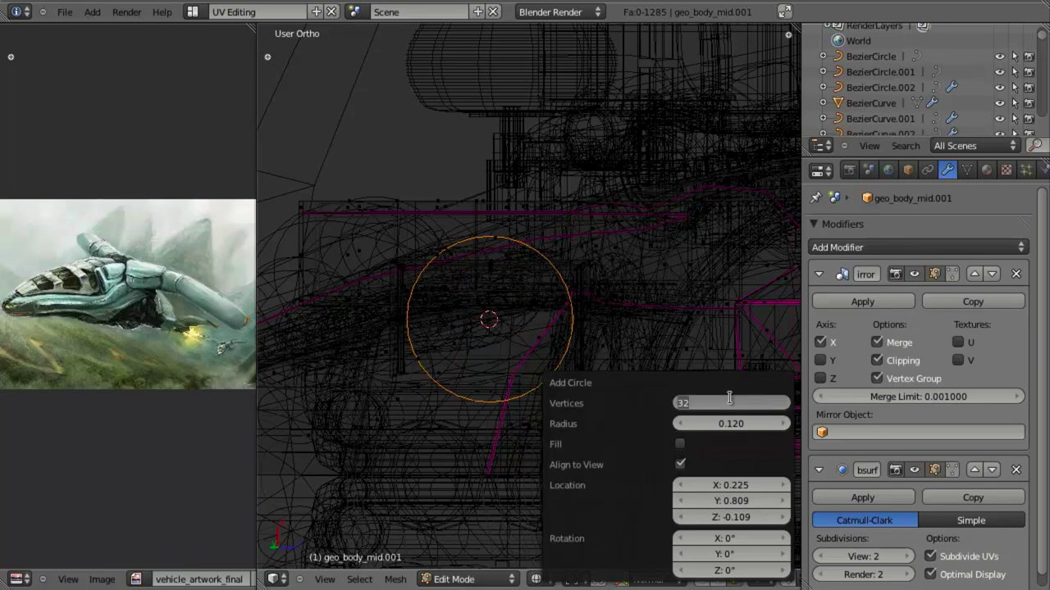
key("Return")
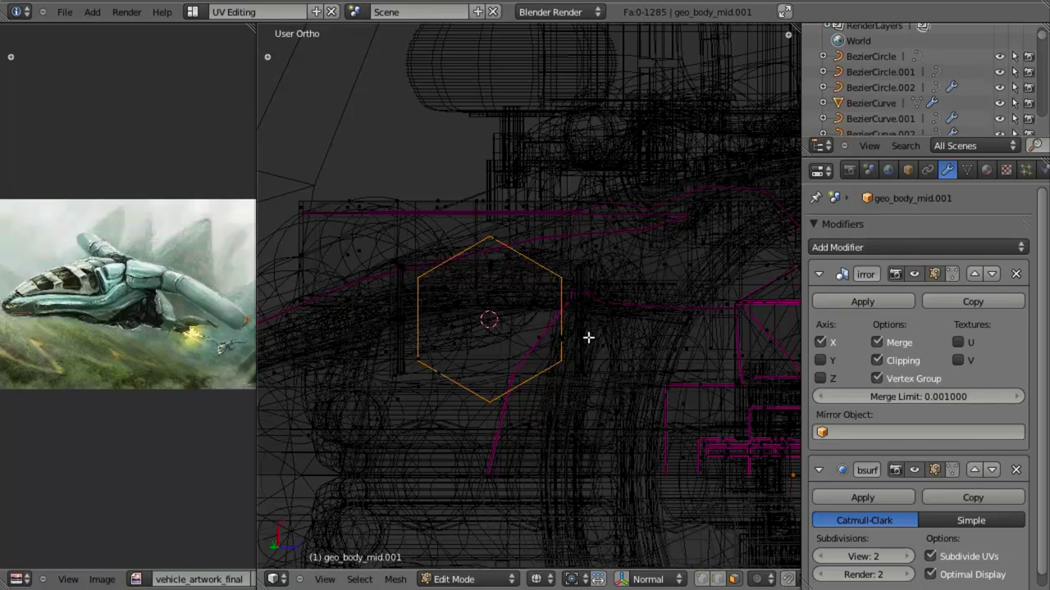
Switch to vertex selection and scale the hexagon down to about a quarter of its size in the right side view.
key("ctrl+Tab")
left_click(592, 298)
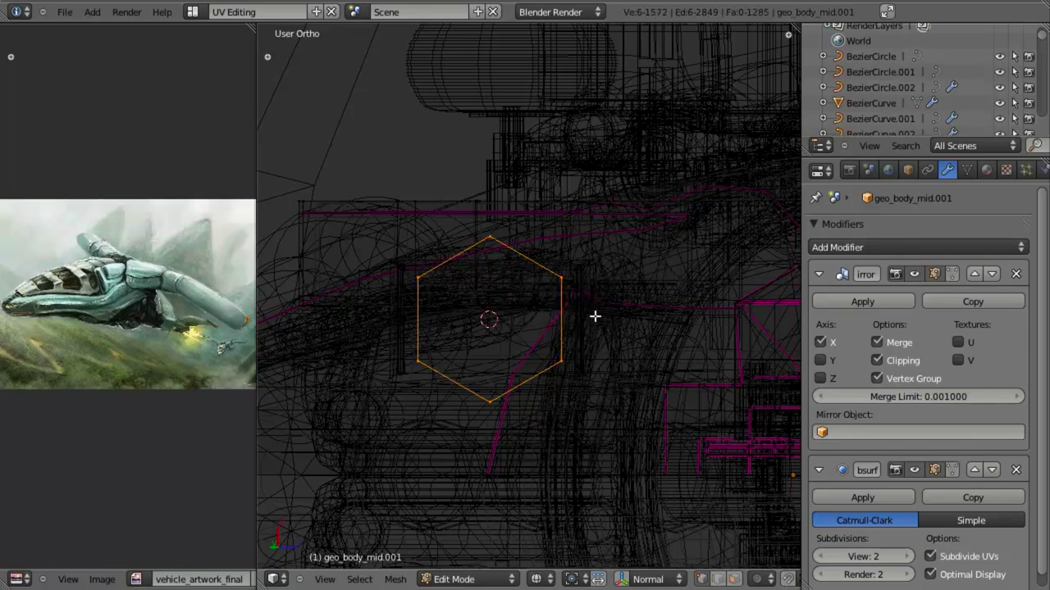
key("KP_3")
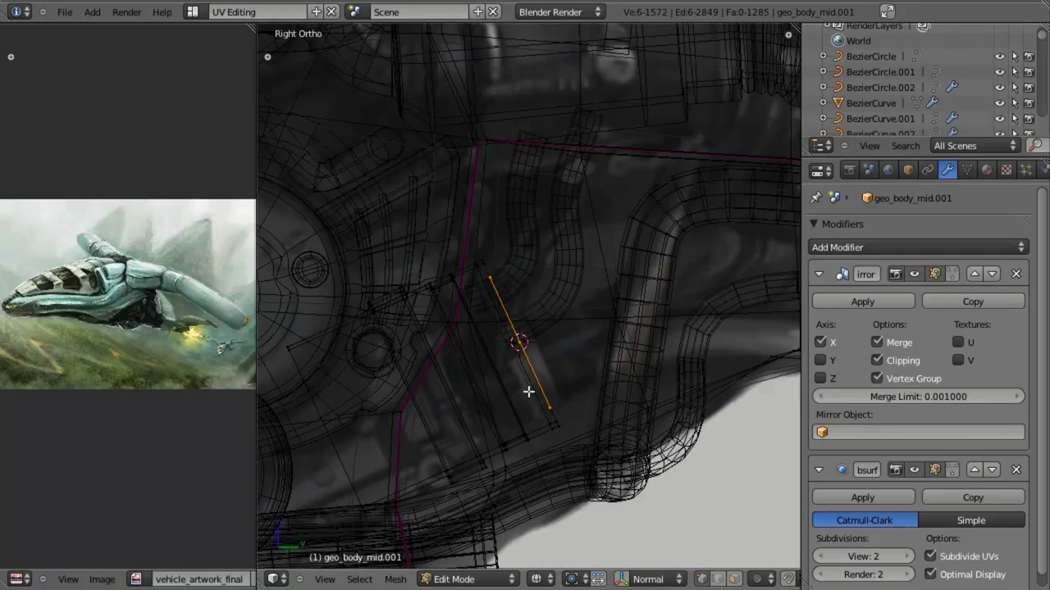
scroll(587, 387, "up", 3)
key("s")
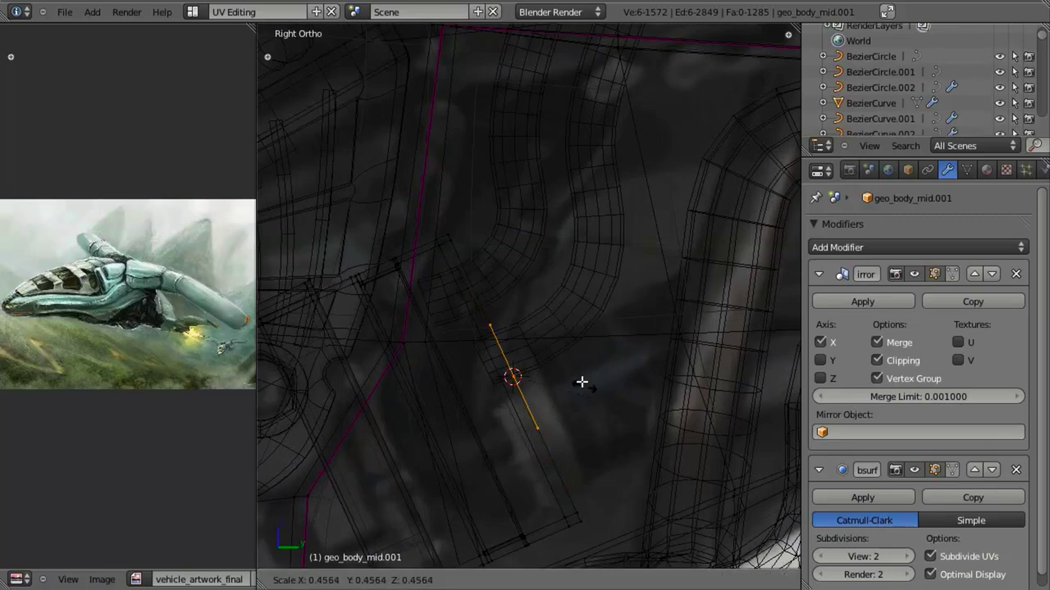
left_click(551, 348)
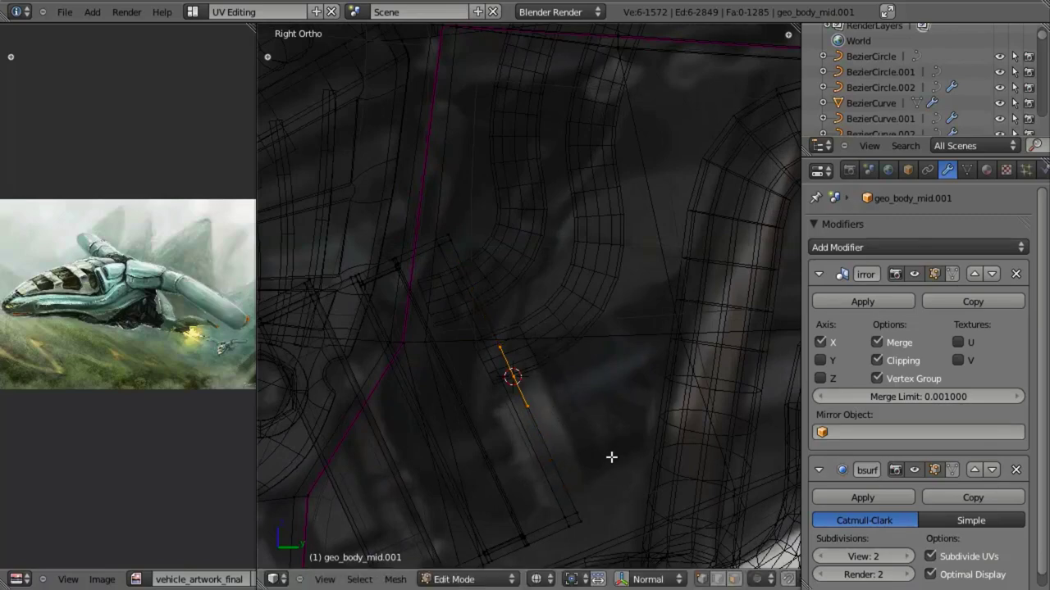
Extrude the hexagon's outline in place and scale it inward to form a flat hexagonal ring.
key("e")
right_click(612, 457)
key("s")
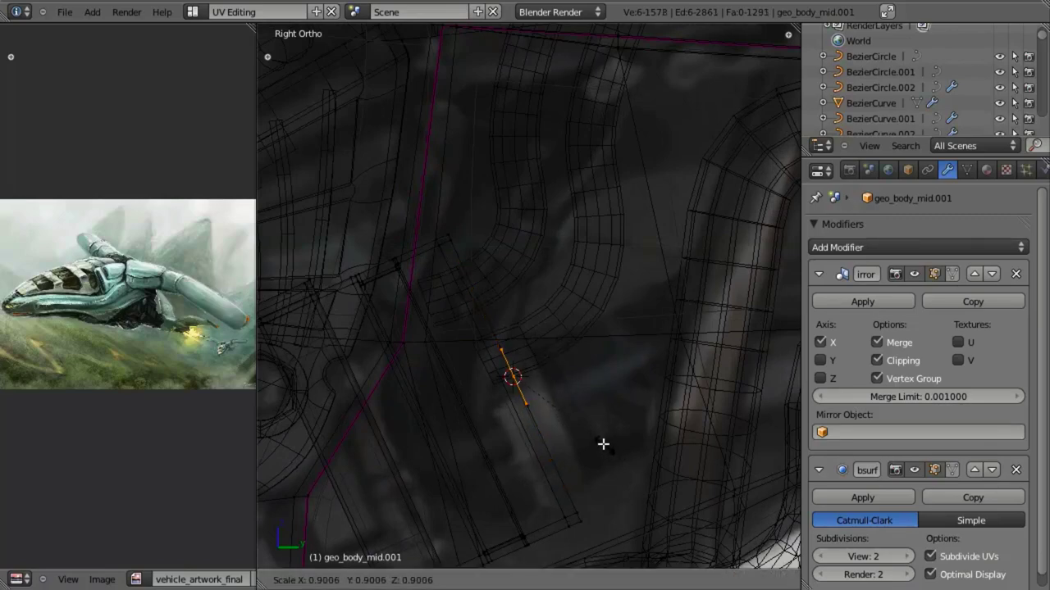
left_click(587, 422)
Expand the selection to the whole hexagonal ring, rotate it slightly in the side view and scale it up.
middle_click_drag(582, 415, 463, 352)
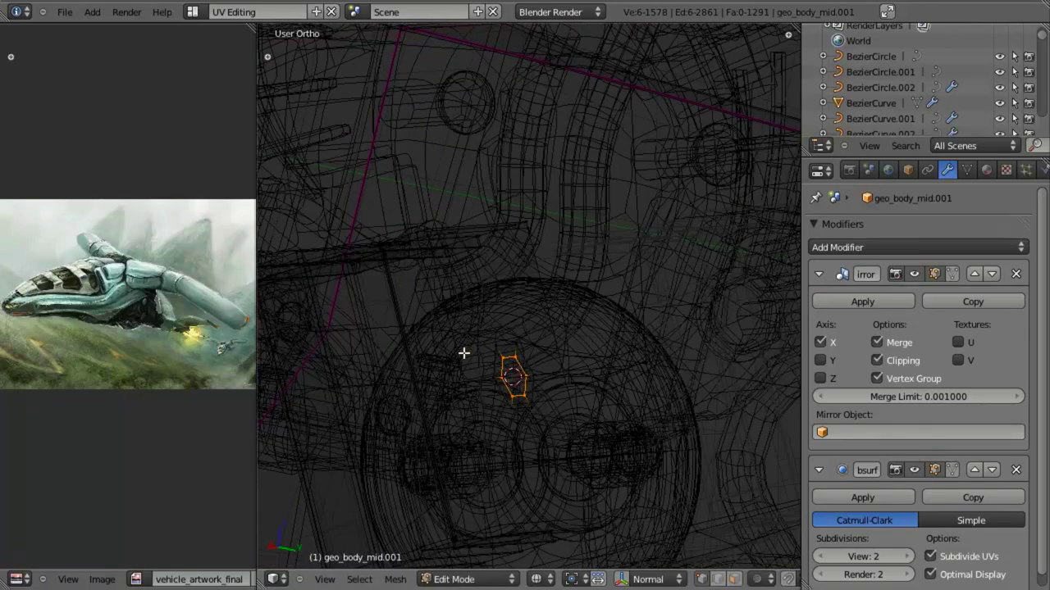
key("ctrl+KP_Add")
key("KP_3")
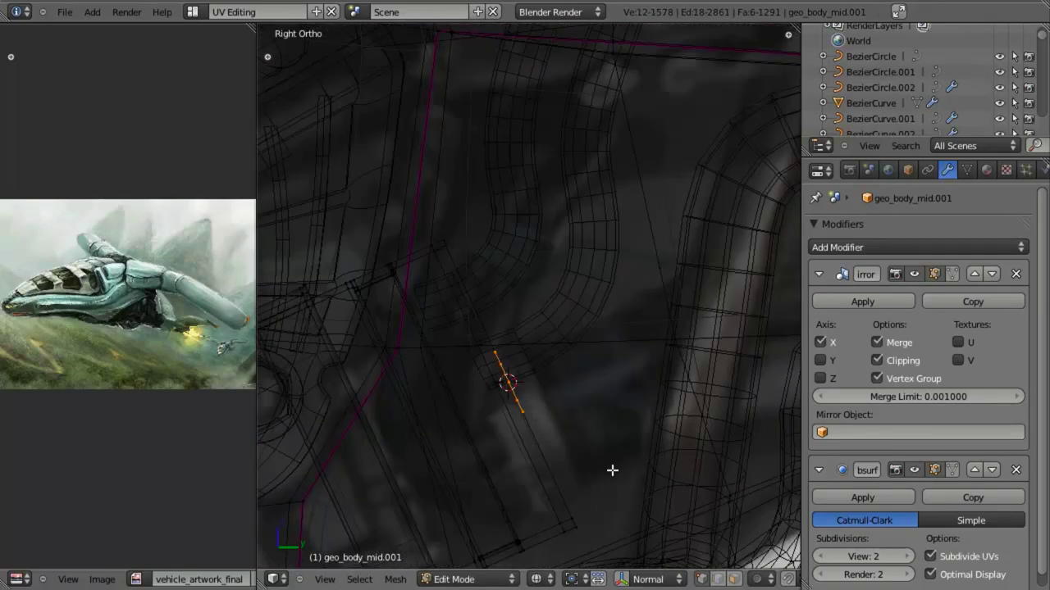
key("r")
left_click(597, 436)
key("z")
mouse_move(595, 431)
middle_mouse_down()
mouse_move(583, 445)
mouse_move(590, 451)
middle_mouse_up()
key("s")
left_click(595, 475)
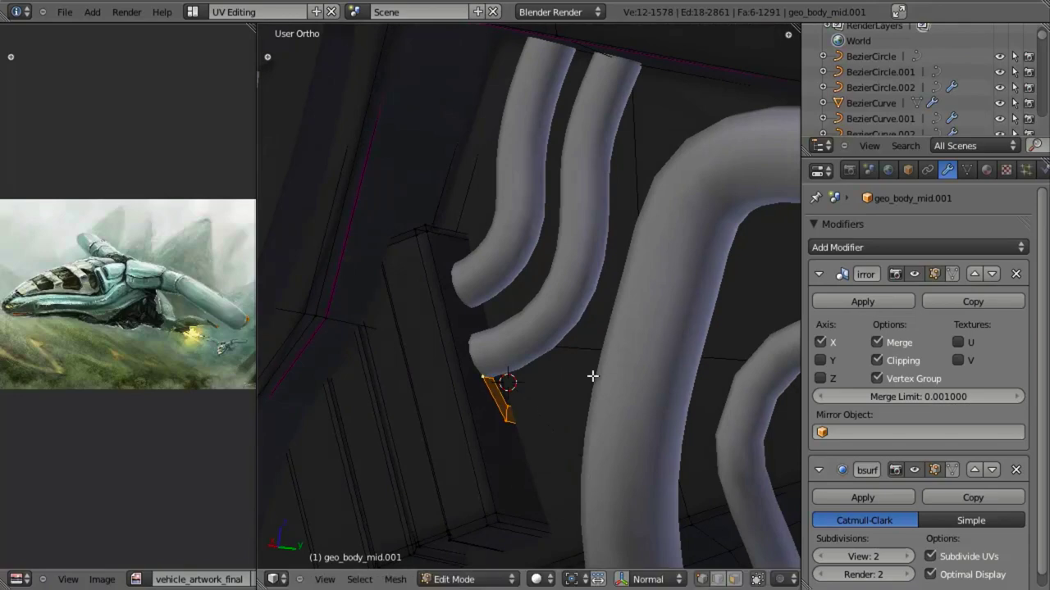
Move the hexagonal ring about 0.039 along global X, then extrude it about -0.02 along its normal.
middle_click_drag(592, 375, 561, 370)
key("g")
key("x")
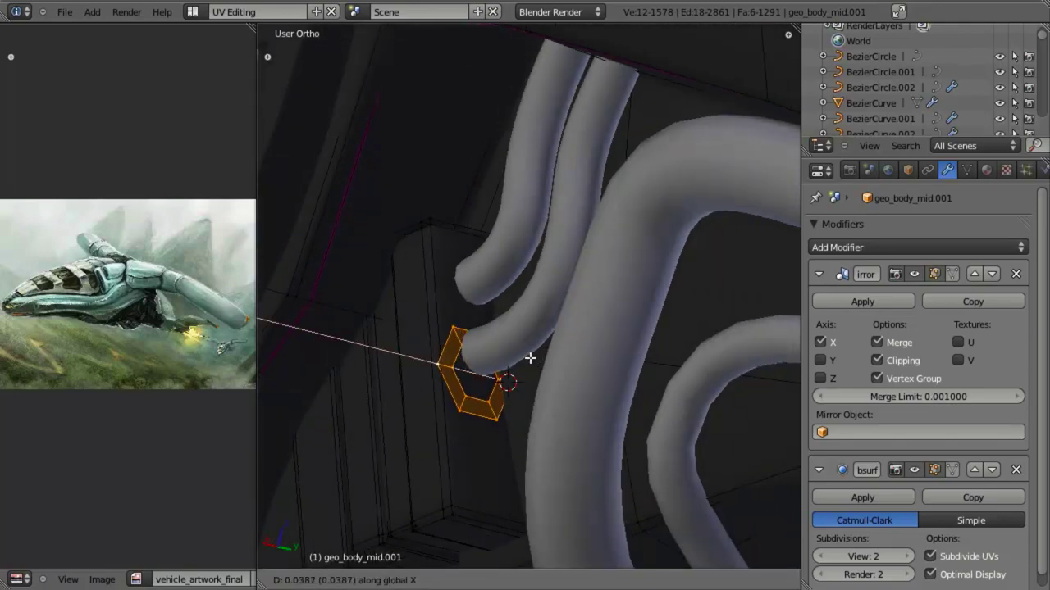
left_click(530, 359)
key("e")
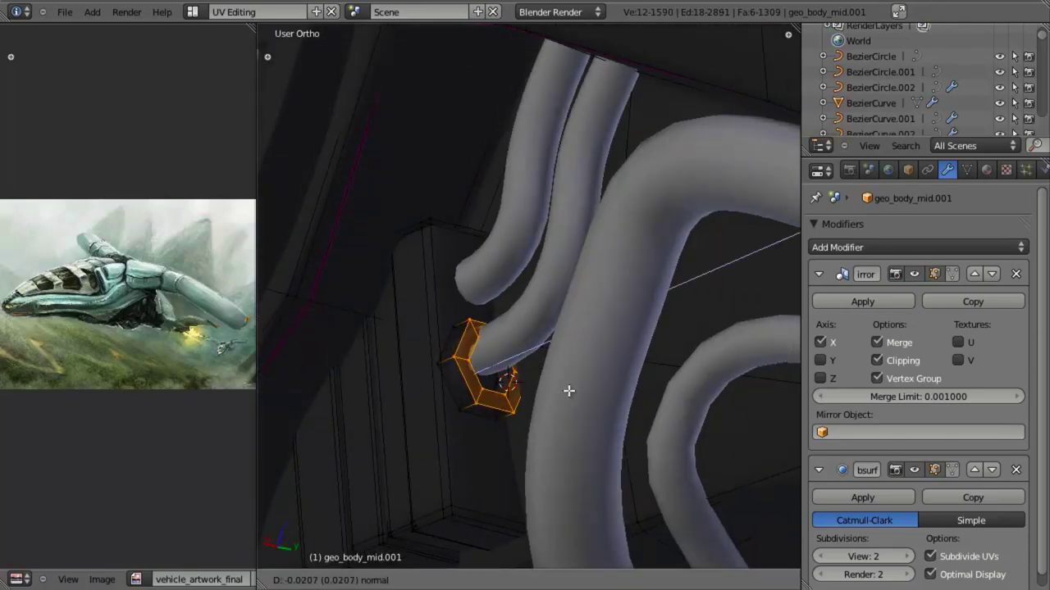
left_click(571, 389)
Select the two inner edge loops of the hexagonal collar in wireframe and adjust them with Shrink/Fatten.
key("z")
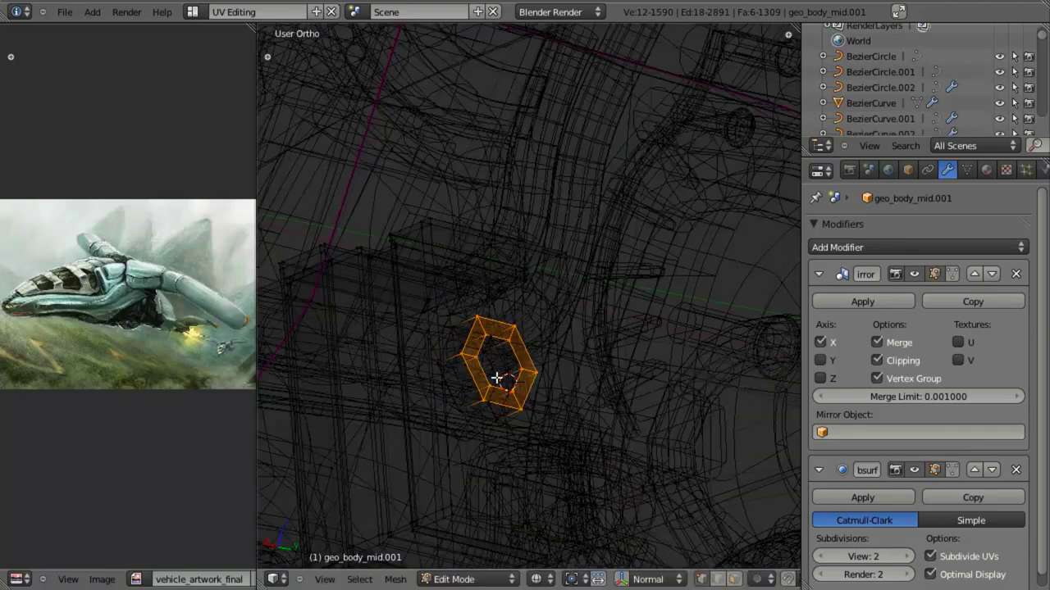
right_click(482, 369, "alt")
right_click(455, 381, "alt+shift")
scroll(504, 400, "up", 3)
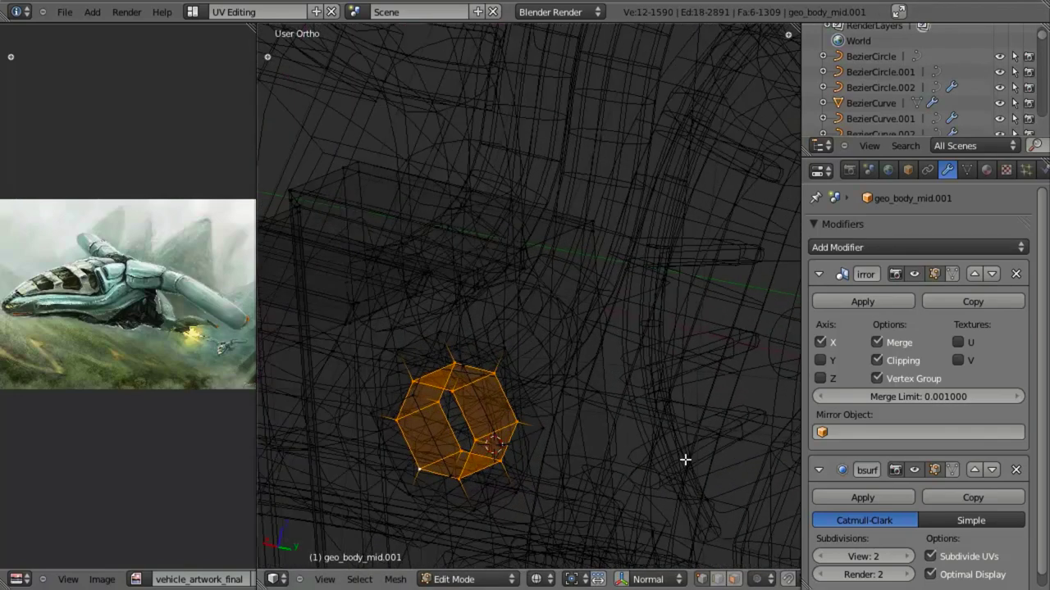
key("alt+s")
left_click(687, 453)
key("z")
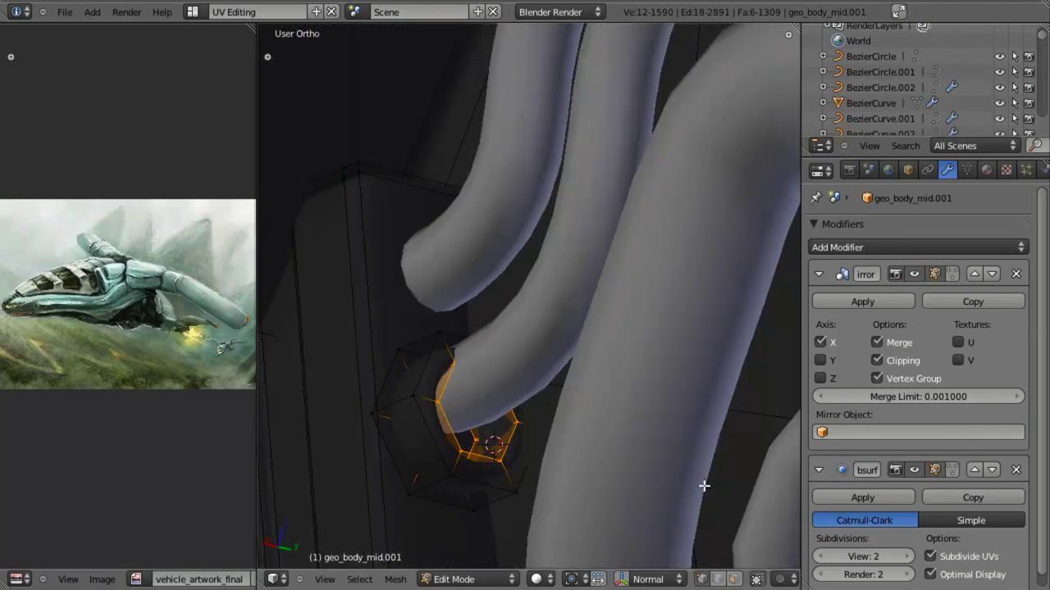
key("s")
key("shift+z")
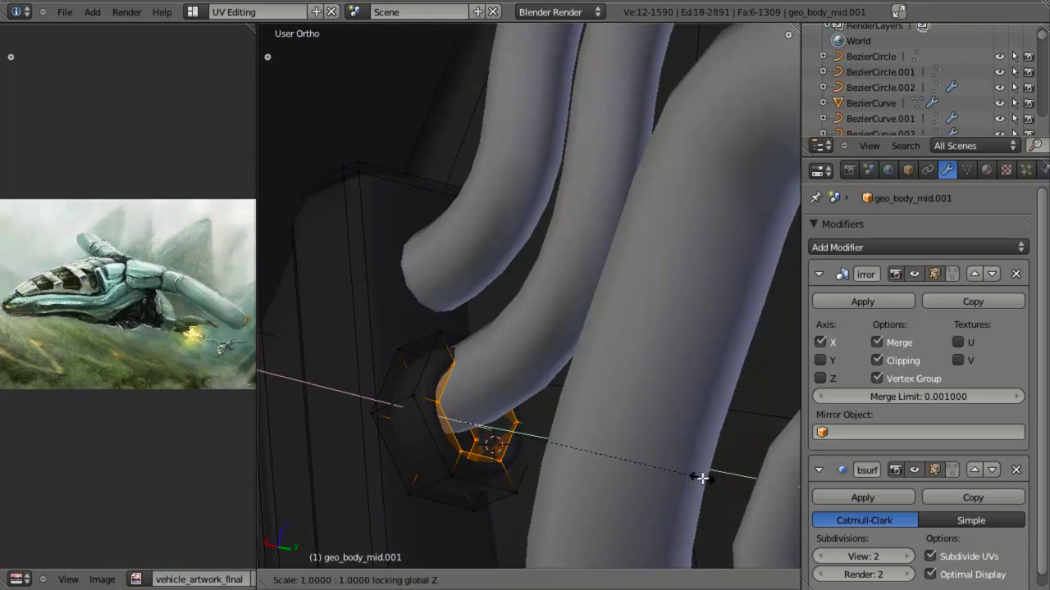
key("Escape")
key("s")
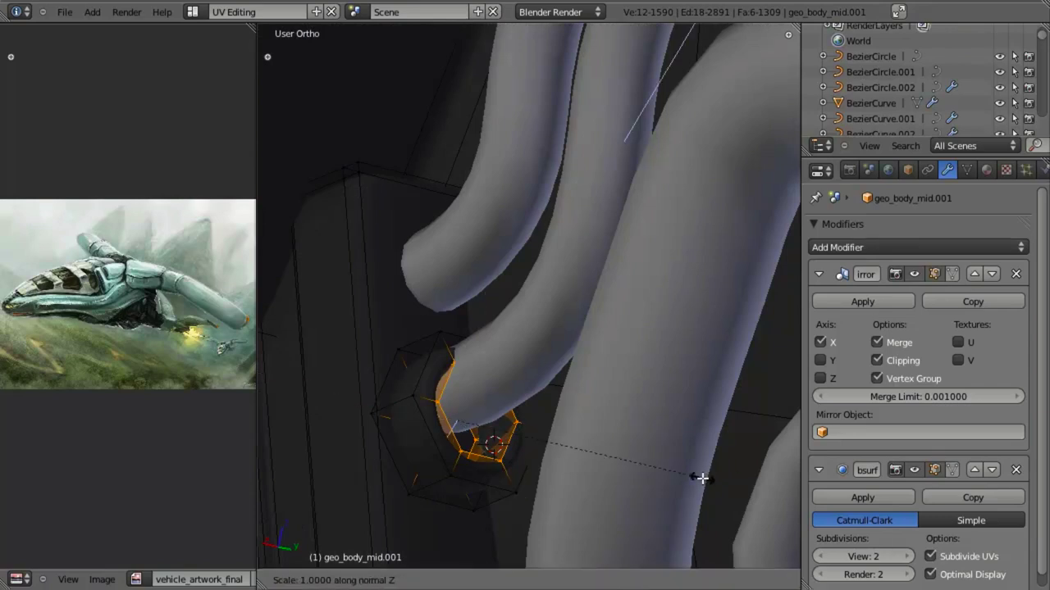
key("Escape")
key("s")
key("z")
key("z")
key("Escape")
Select only the inner edge loop on the collar's pipe-facing side and scale it down slightly.
key("z")
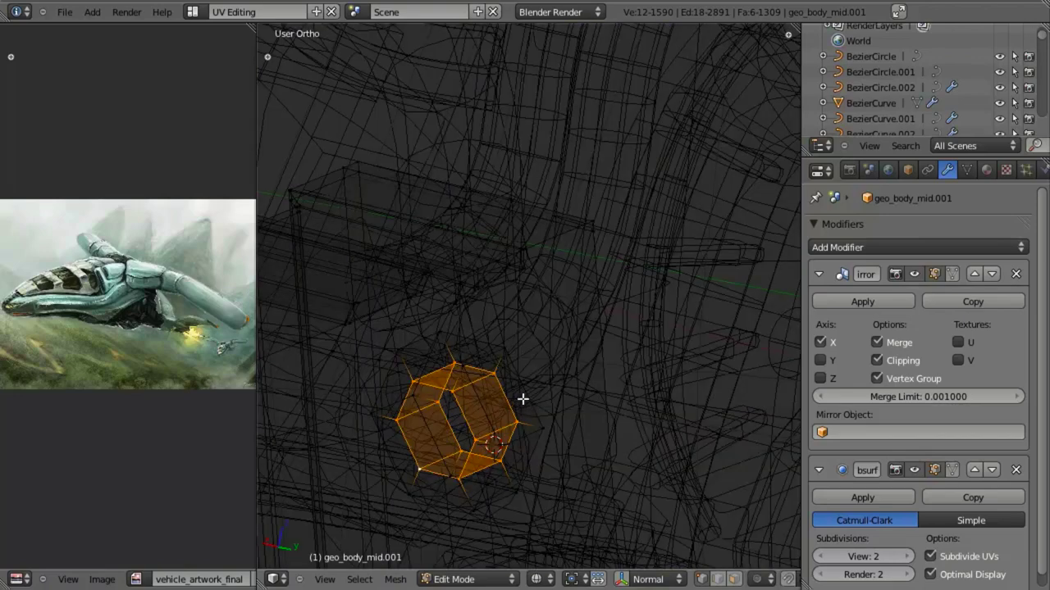
key("a")
right_click(462, 424, "alt")
key("z")
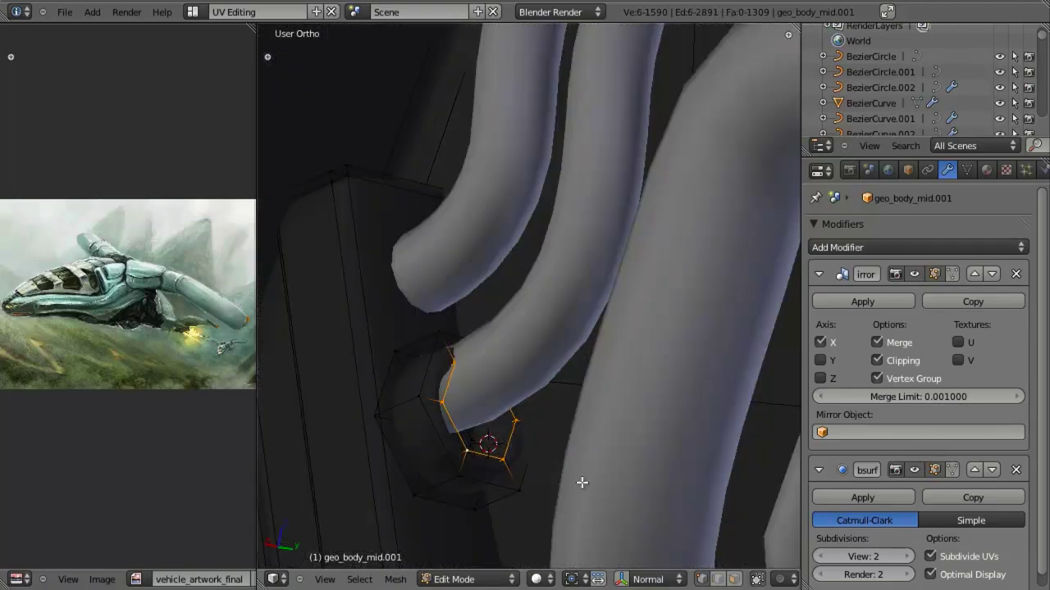
key("s")
left_click(533, 447)
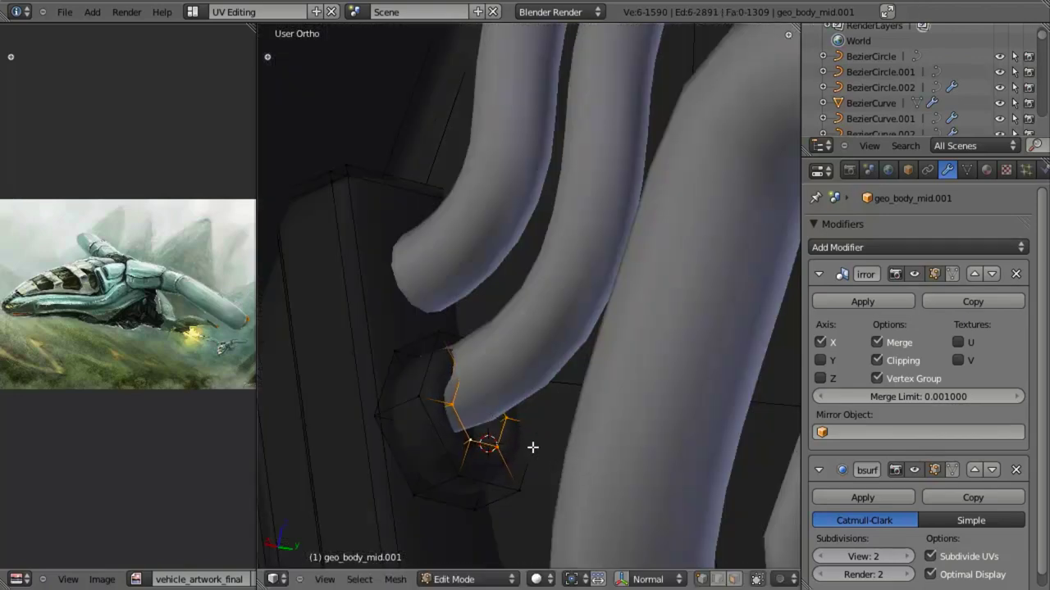
Scale the inner edge loop on the collar's hull-facing side down slightly and delete that loop's edges.
key("z")
right_click(415, 445, "alt")
key("z")
key("z")
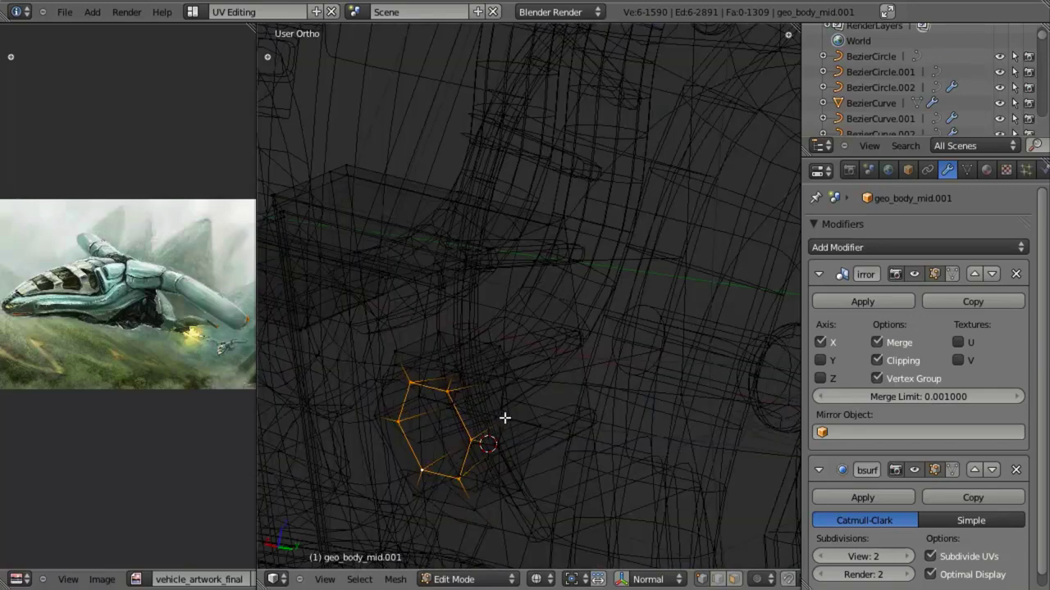
key("s")
key("Escape")
key("s")
left_click(494, 424)
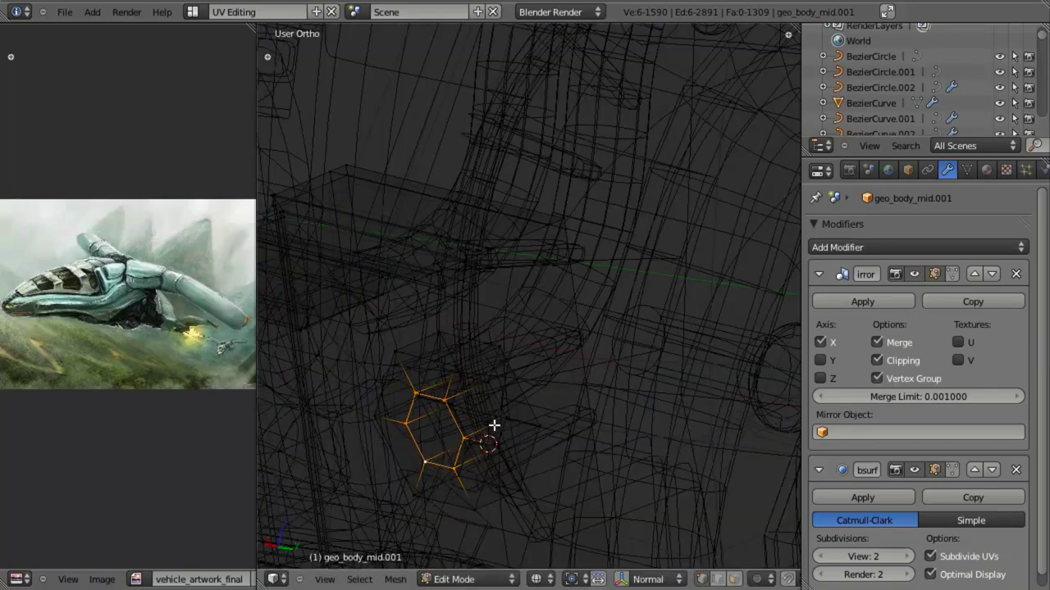
key("x")
left_click(488, 335)
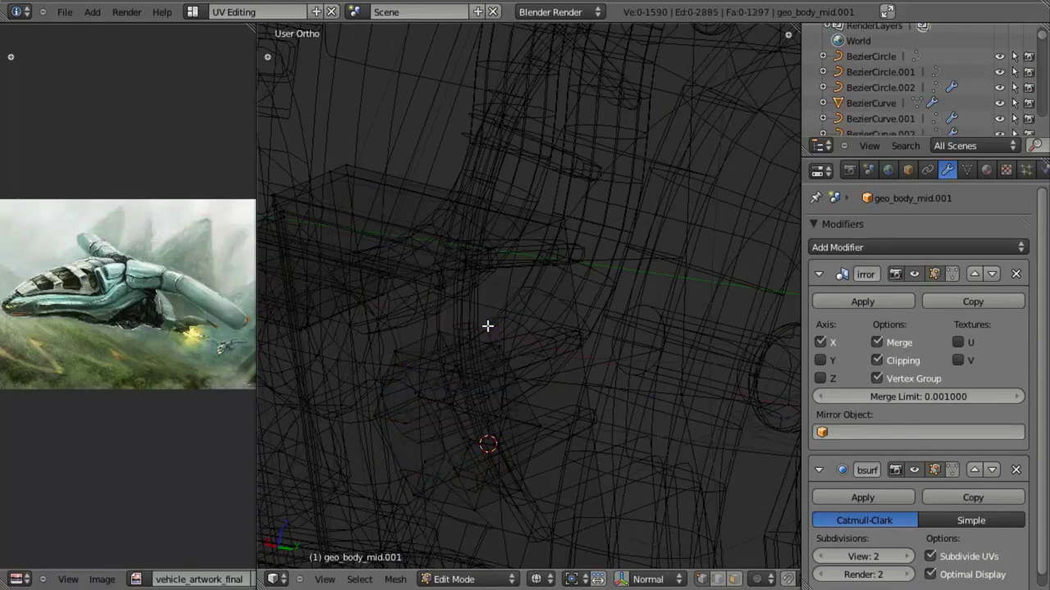
Undo the last edit, delete the unwanted vertices of the hexagonal collar at the lower pipe's end, and select the whole mesh.
key("ctrl+z")
key("x")
left_click(487, 309)
key("z")
key("a")
key("a")
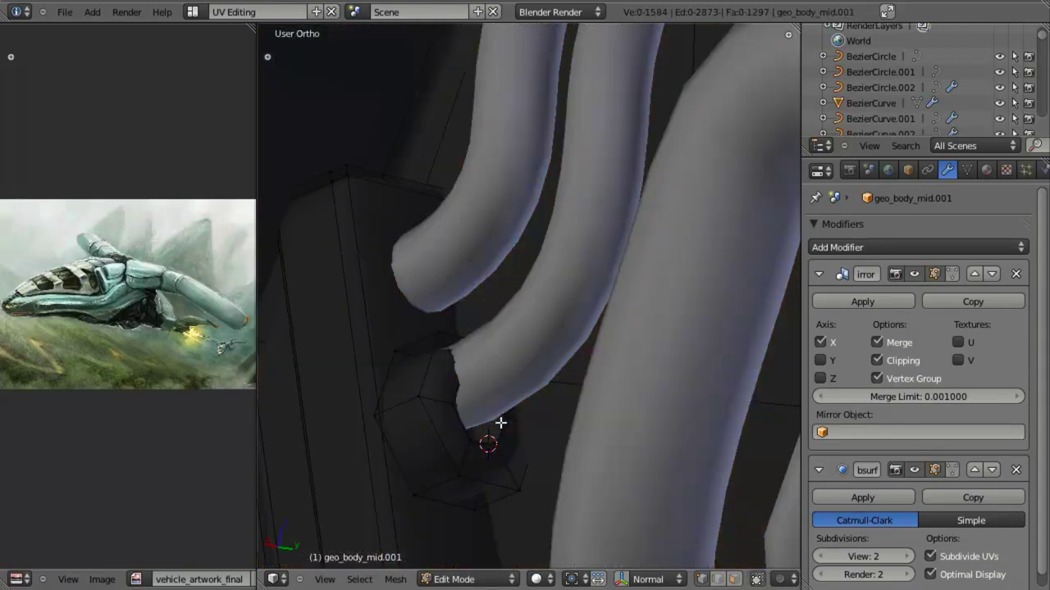
key("w")
key("a")
key("w")
left_click(586, 404)
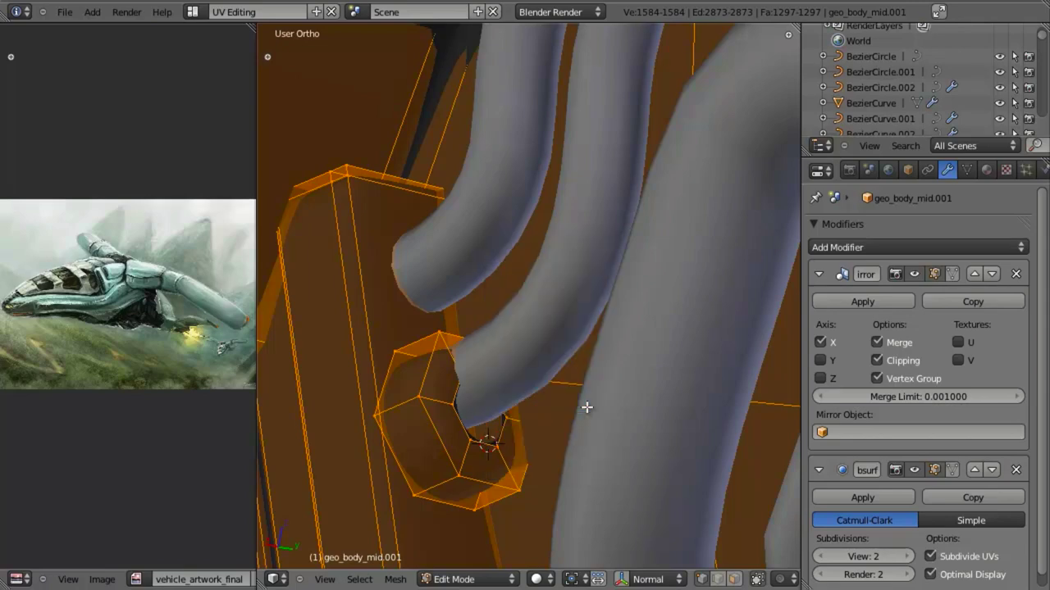
Cut an edge loop into the hexagonal collar at the end of the lower pipe.
key("KP_3")
key("z")
key("a")
right_click(555, 440, "alt")
right_click(552, 438, "alt+shift")
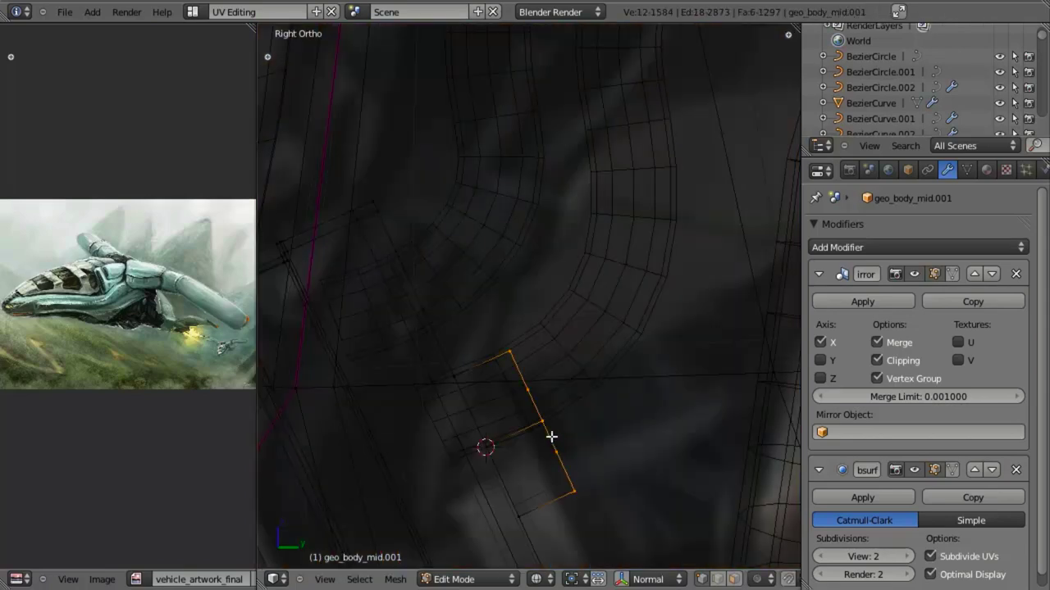
mouse_move(548, 478)
middle_mouse_down()
mouse_move(590, 402)
mouse_move(536, 349)
mouse_move(478, 370)
middle_mouse_up()
key("z")
key("ctrl+r")
left_click(476, 373)
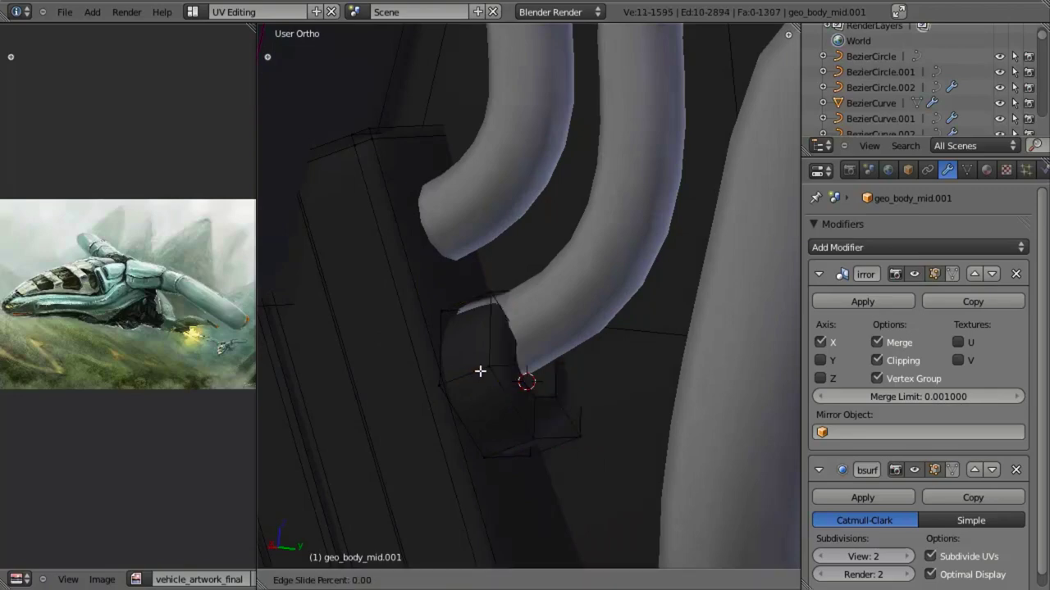
left_click(469, 377)
Cut a second edge loop around the hexagonal collar, close to its outer rim, and clear the selection.
key("z")
key("ctrl+r")
left_click(478, 370)
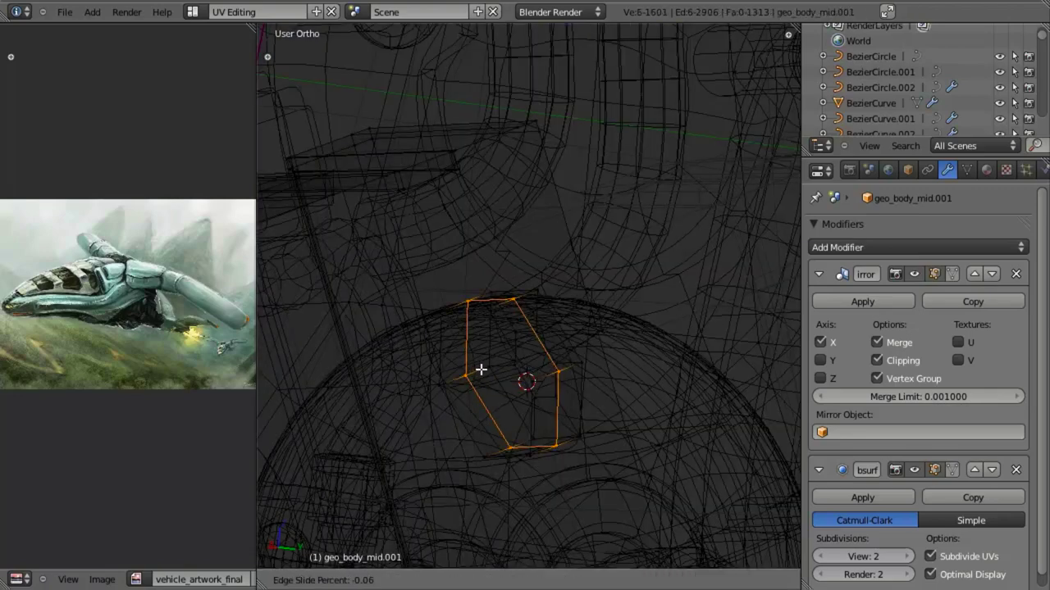
left_click(495, 367)
key("z")
key("a")
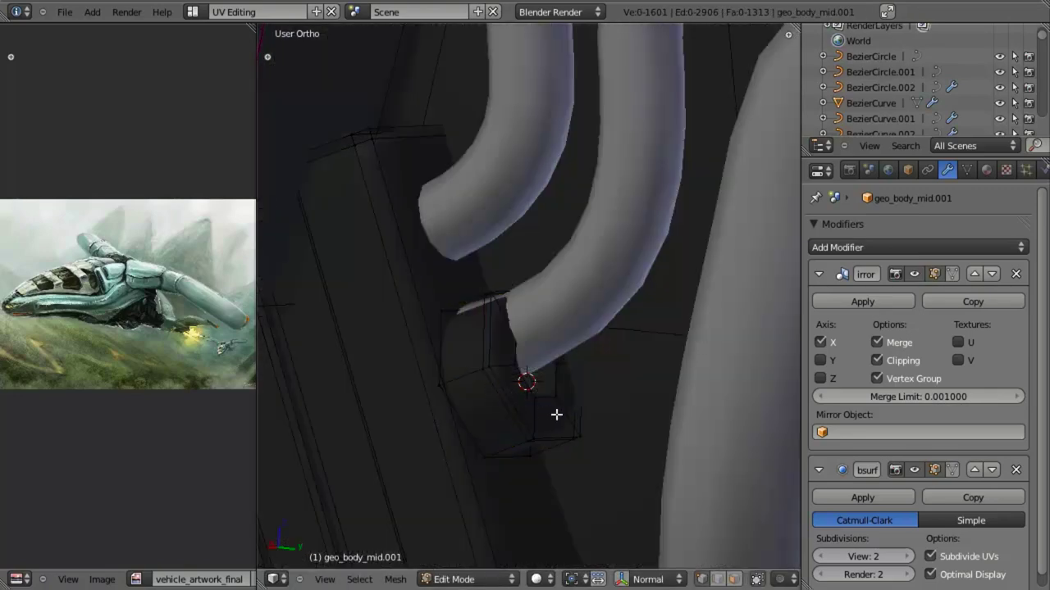
Select the entire collar and move it closer to the slanted block in the side view.
key("KP_3")
key("Tab")
scroll(566, 423, "down", 2)
key("Tab")
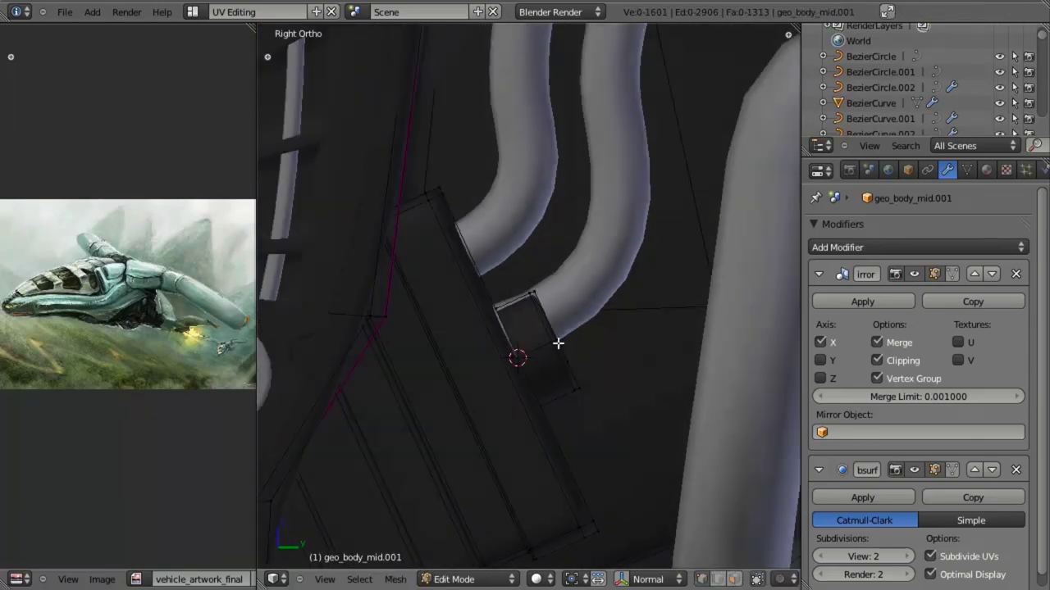
key("l")
key("g")
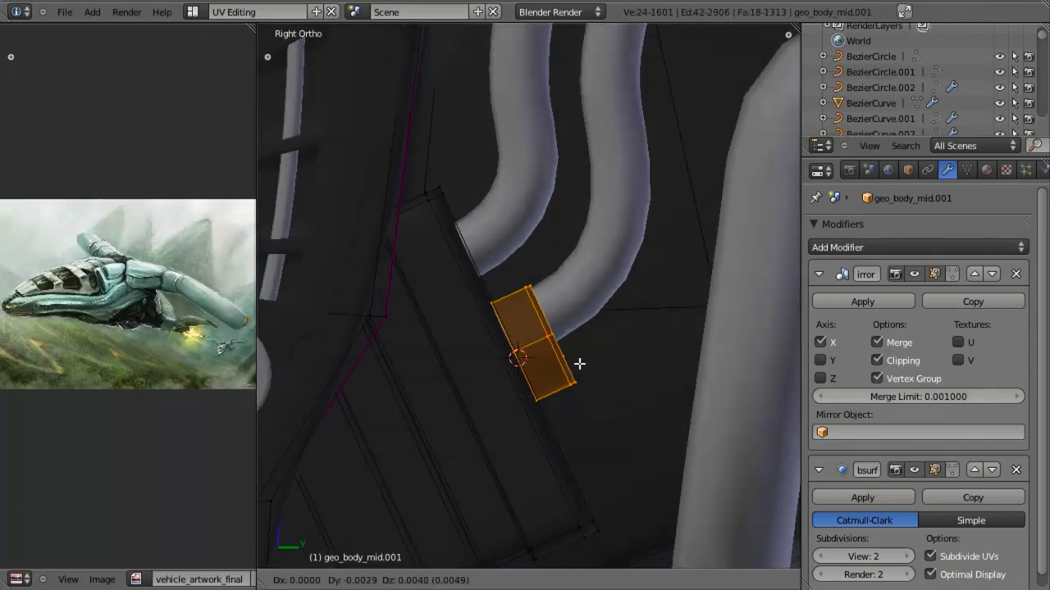
left_click(563, 355)
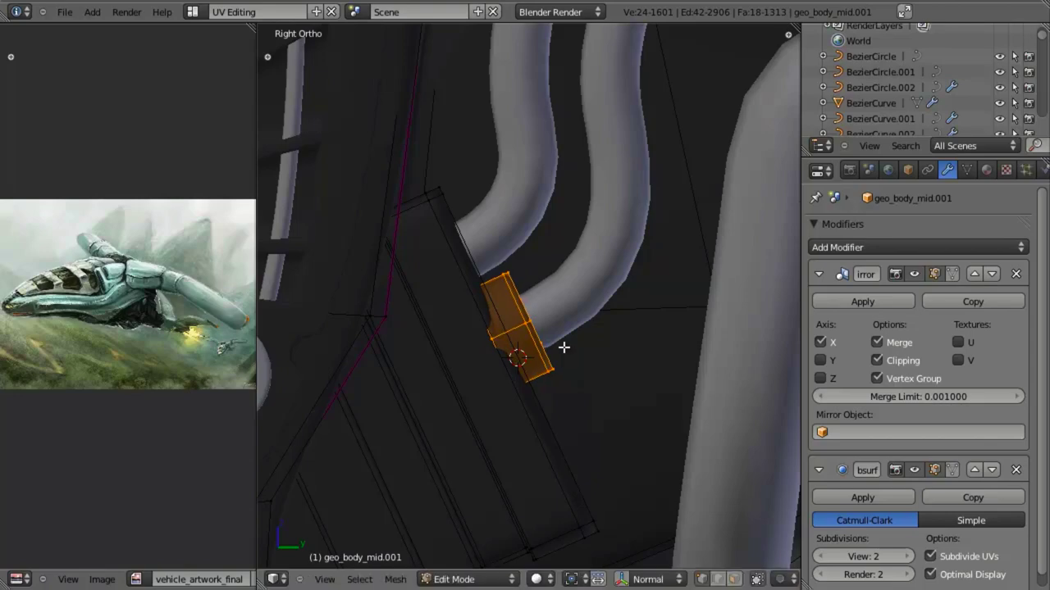
Shift the collar along the X axis and fine-tune its position in the side view to seat it around the lower pipe.
mouse_move(564, 355)
middle_mouse_down()
mouse_move(484, 341)
mouse_move(575, 377)
middle_mouse_up()
key("g")
key("x")
left_click(490, 345)
key("KP_3")
key("z")
key("g")
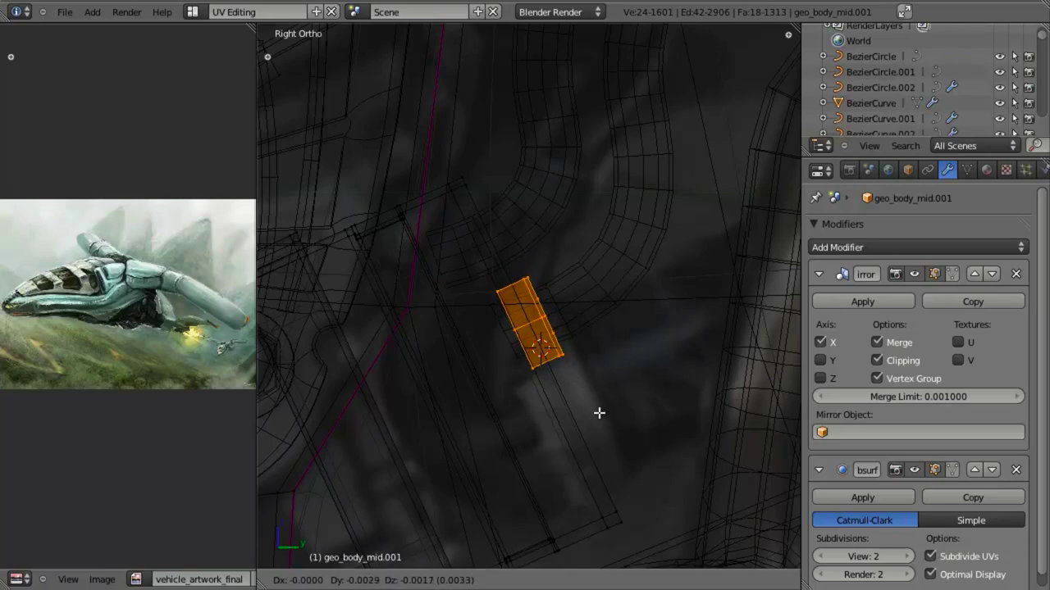
left_click(599, 413)
middle_click_drag(566, 325, 546, 404)
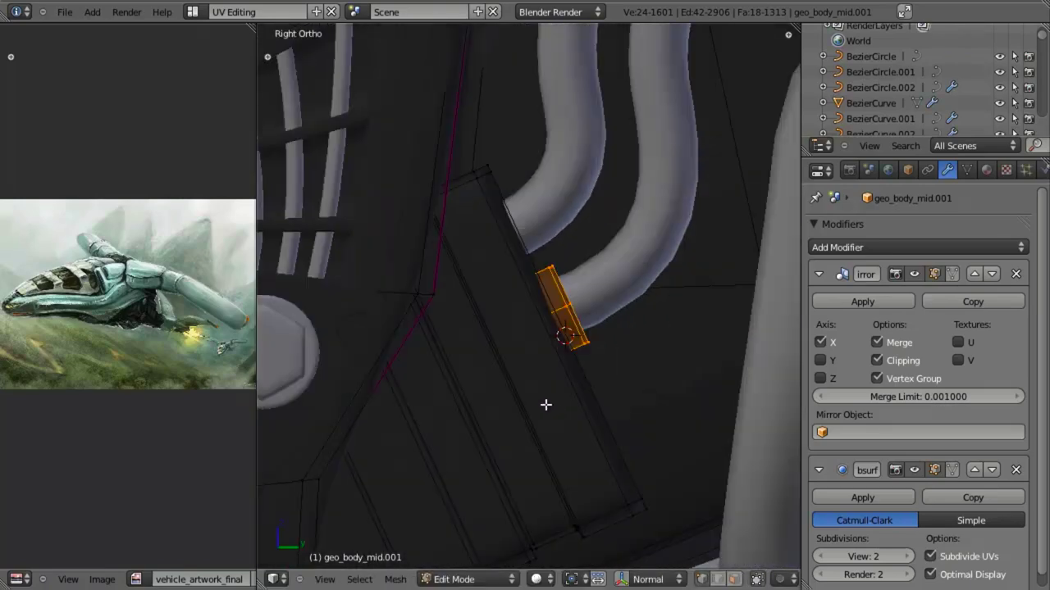
Duplicate the collar, place the copy at the end of the upper pipe, and leave mesh editing.
key("g")
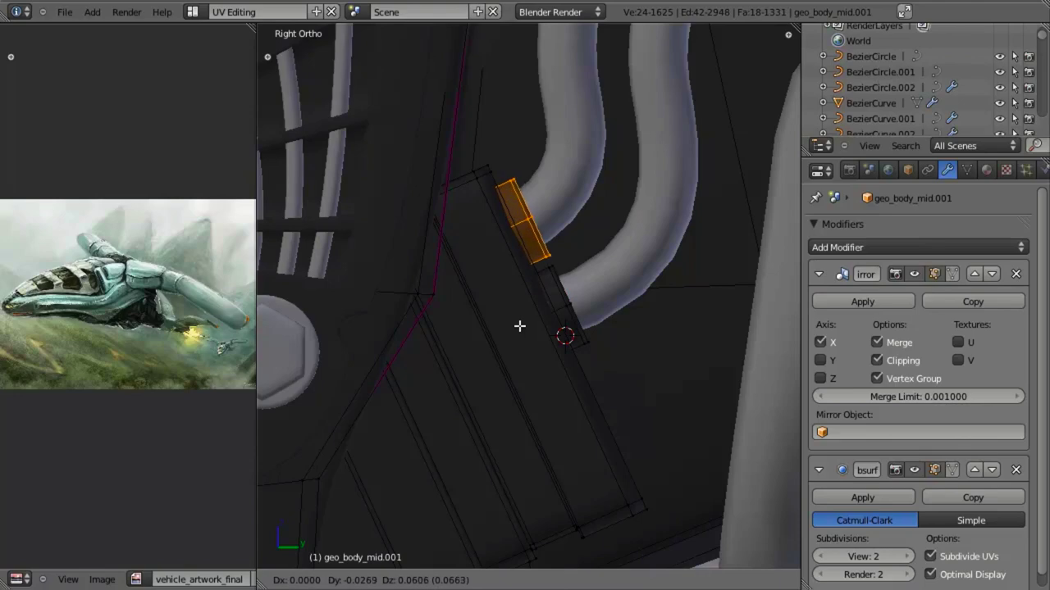
left_click(520, 326)
key("Tab")
middle_click_drag(518, 322, 446, 299)
scroll(490, 344, "down", 3)
scroll(476, 327, "up", 5)
middle_click_drag(497, 346, 546, 353)
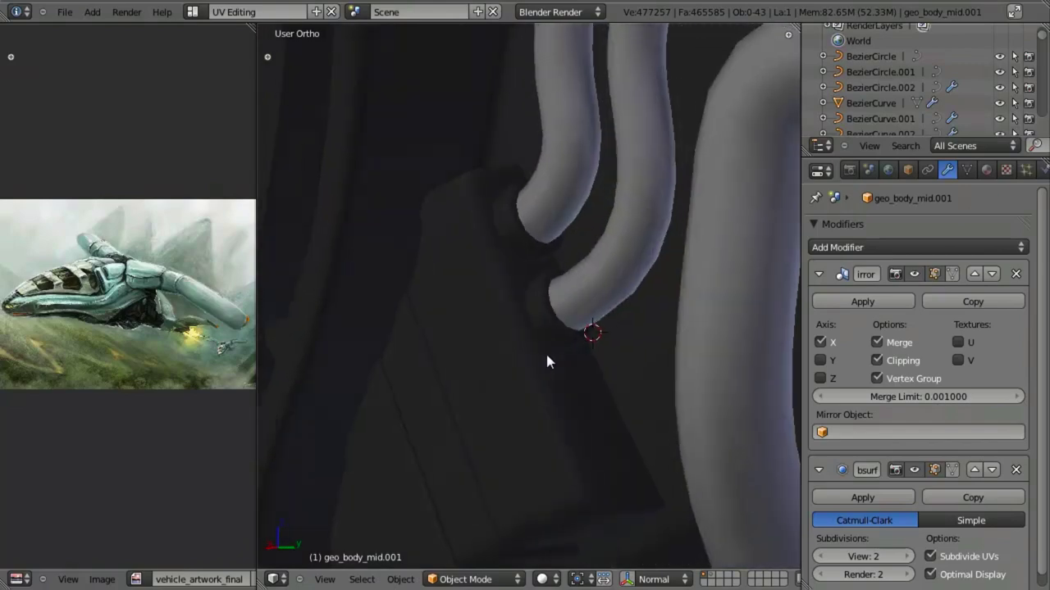
Save the scene over the existing file and clear the object selection.
scroll(545, 352, "down", 6)
key("x")
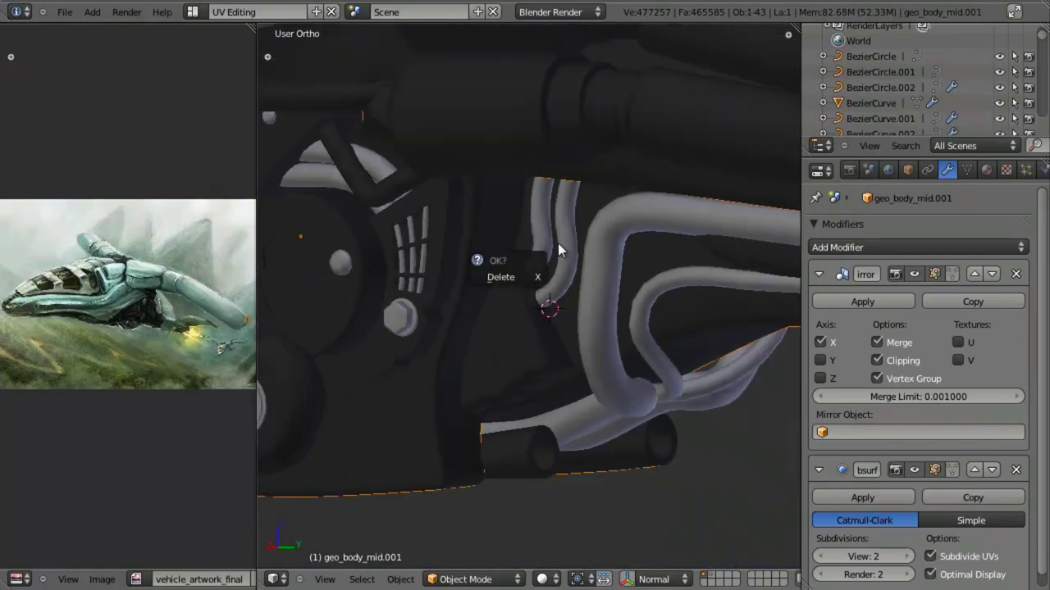
key("ctrl+s")
left_click(670, 309)
middle_click_drag(548, 324, 620, 299)
scroll(513, 331, "down", 3)
key("a")
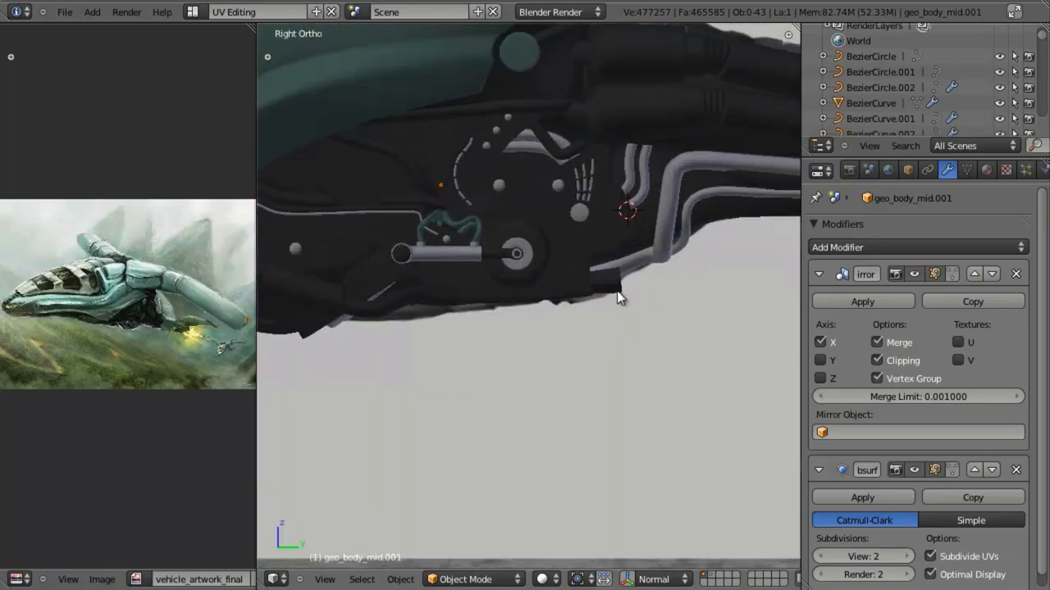
Open the twin-cylinder object above the pipes, geo_body_mid.008, for mesh editing.
key("z")
scroll(510, 497, "up", 6)
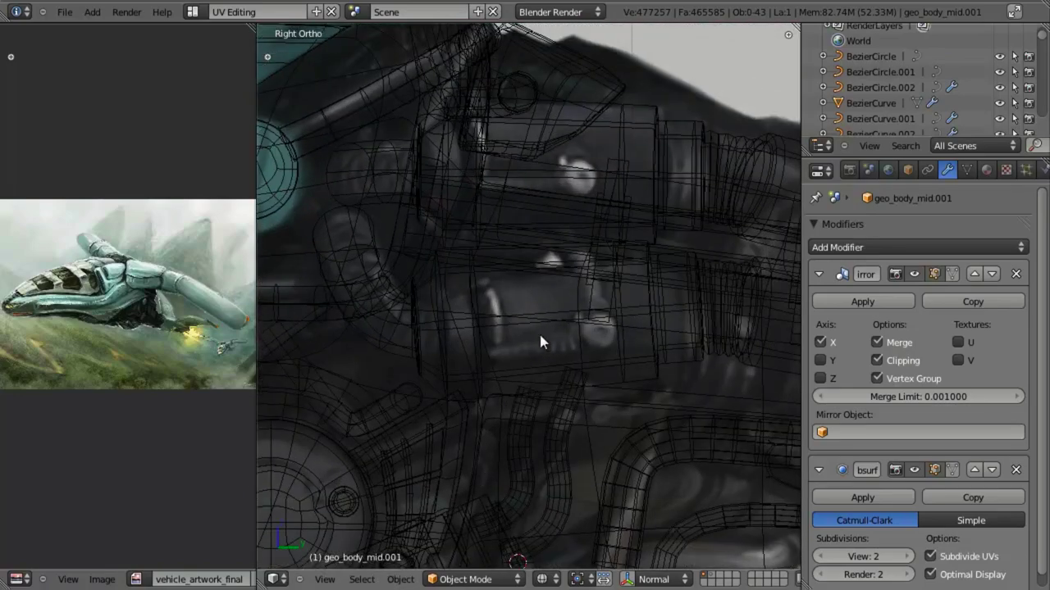
key("z")
key("z")
right_click(487, 301)
key("z")
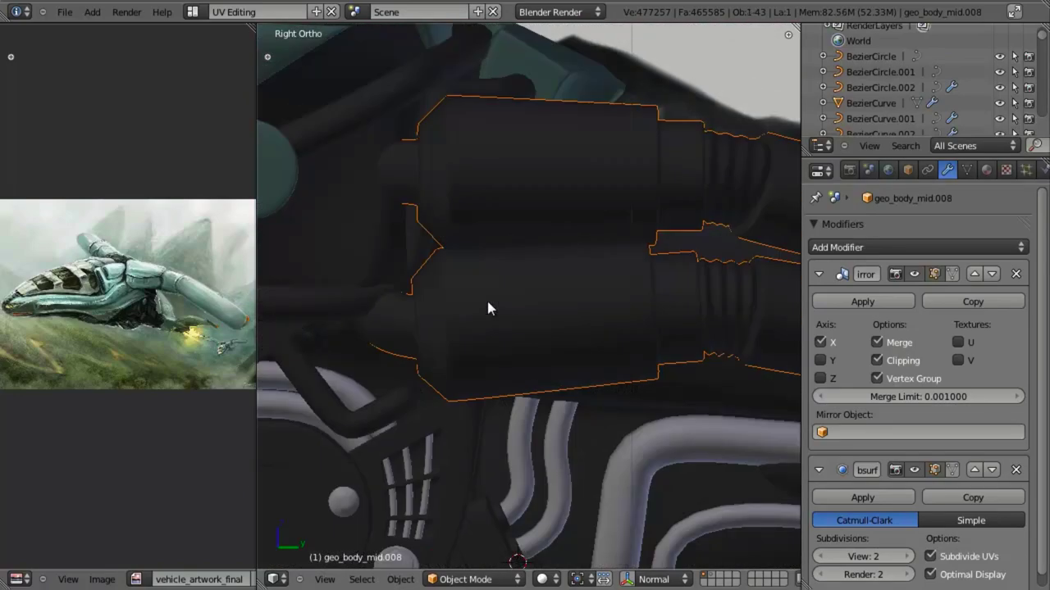
key("Tab")
Cut two edge loops around the lower cylinder near its front end to outline a narrow band.
key("ctrl+r")
left_click(542, 326)
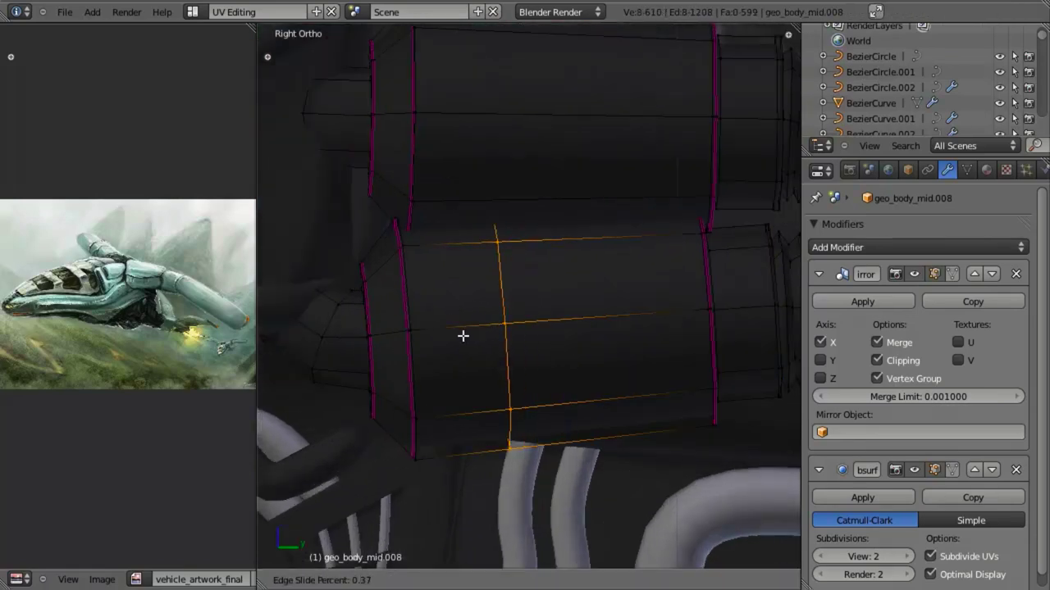
left_click(488, 331)
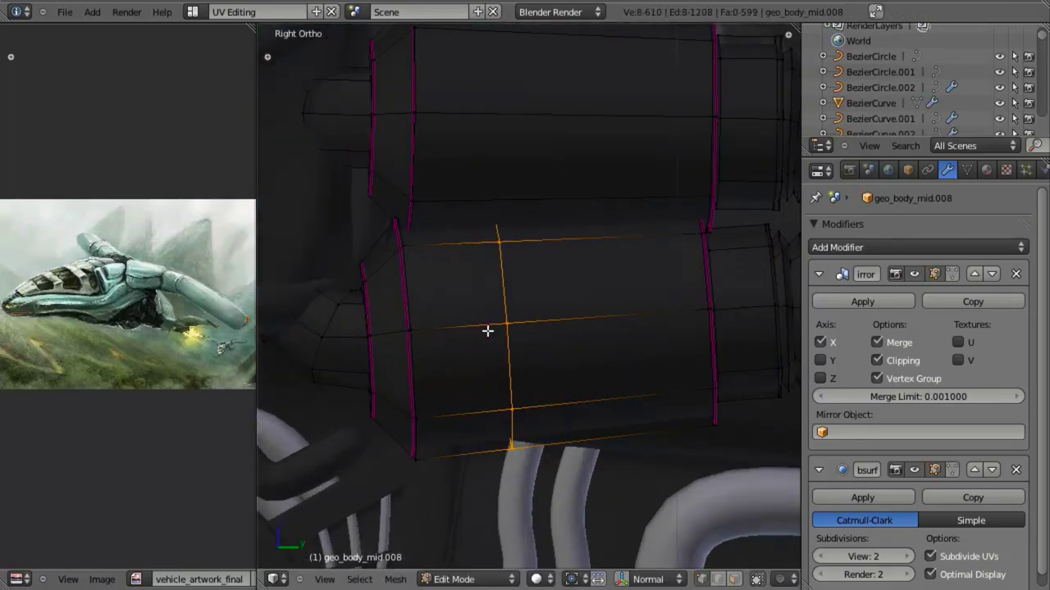
key("ctrl+r")
left_click(439, 331)
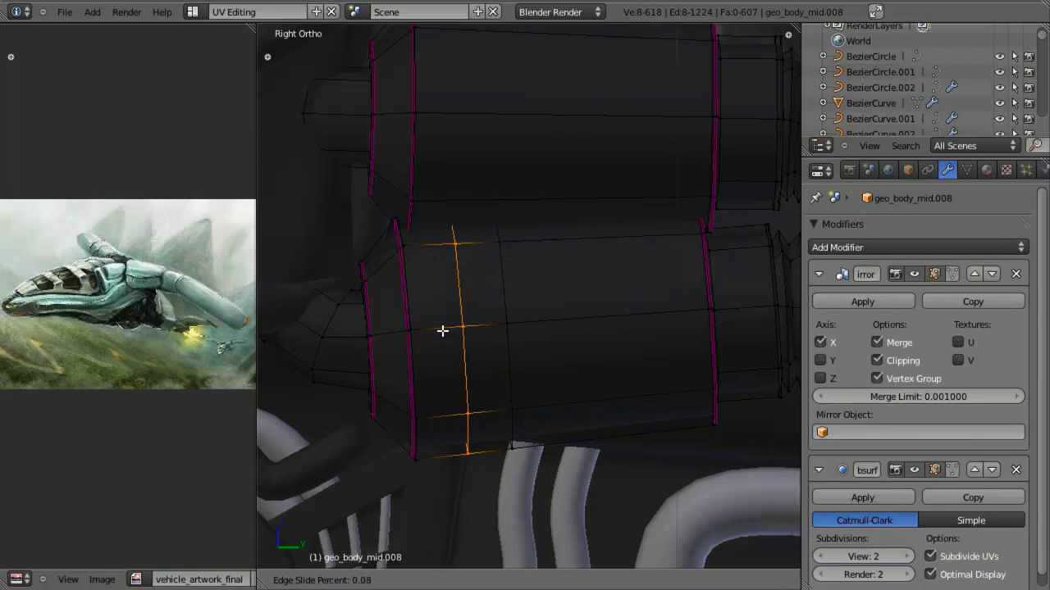
left_click(442, 331)
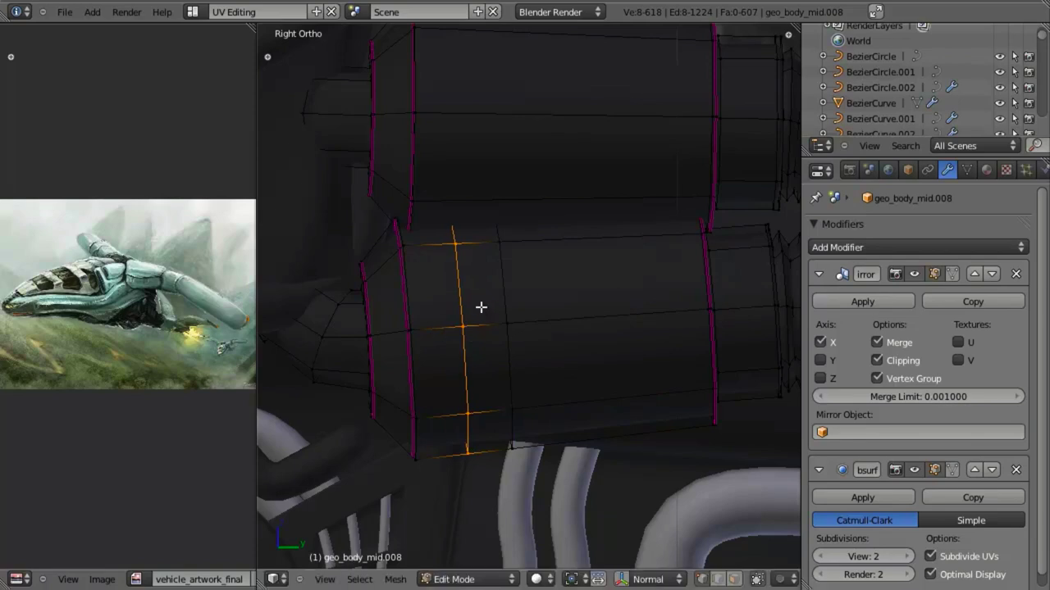
middle_click_drag(496, 308, 522, 293)
key("a")
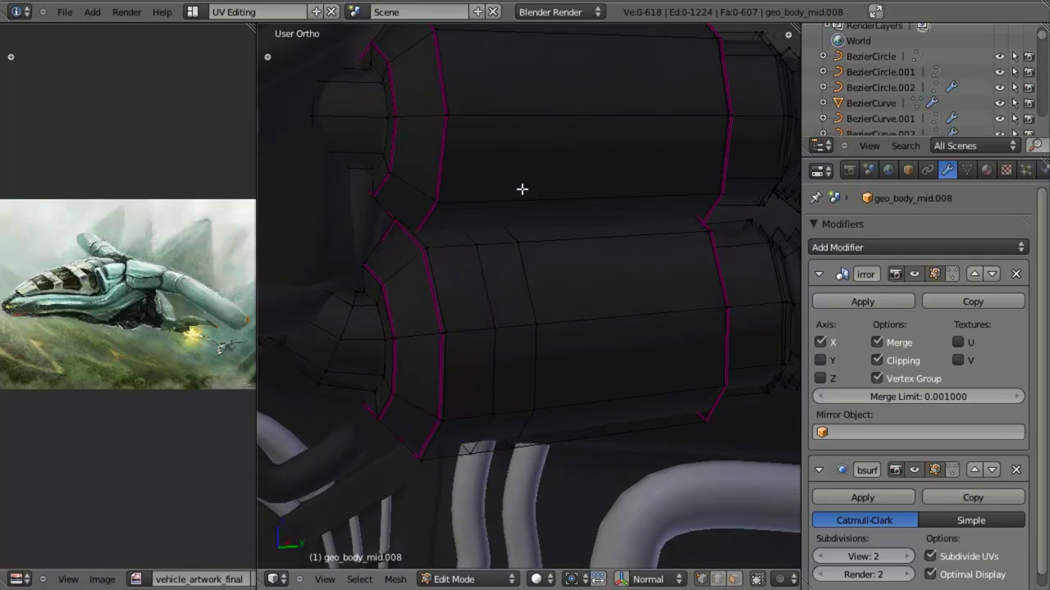
Cut two matching edge loops around the upper cylinder, aligned with the band on the lower one.
key("KP_3")
key("ctrl+r")
left_click(520, 176)
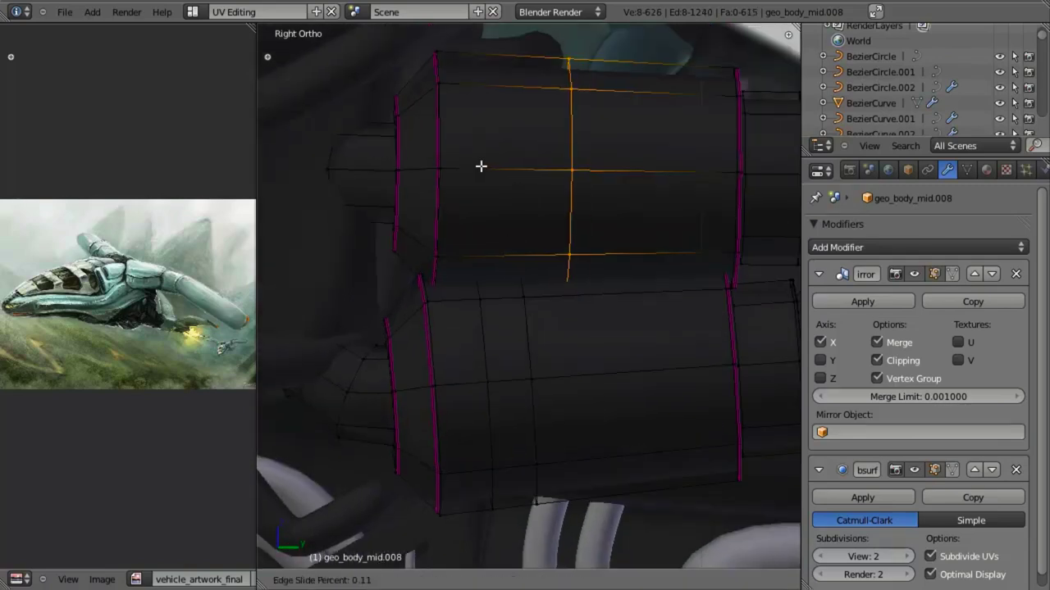
left_click(461, 158)
key("ctrl+r")
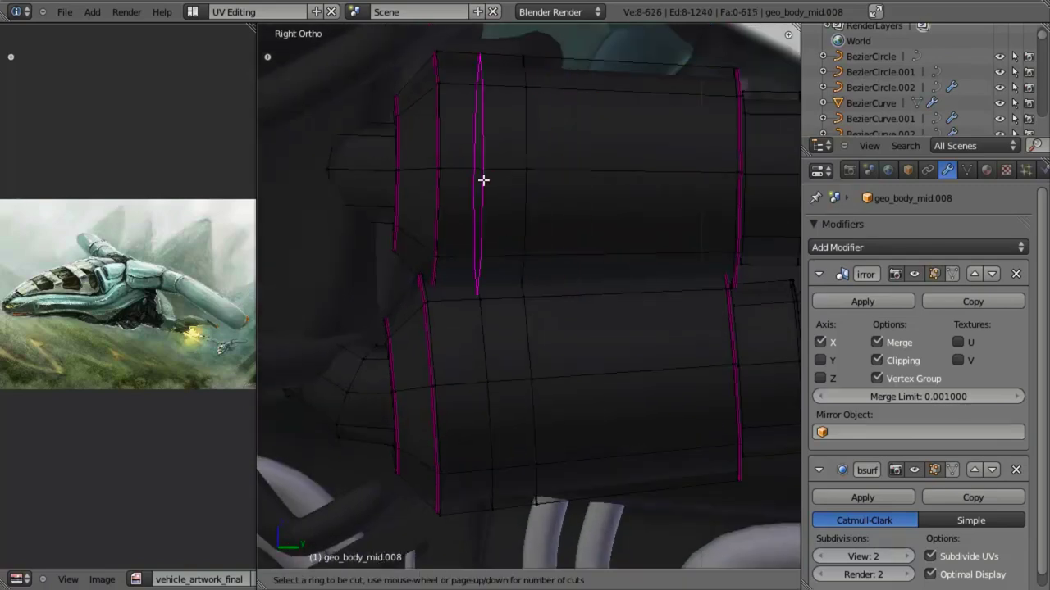
left_click(483, 177)
left_click(476, 177)
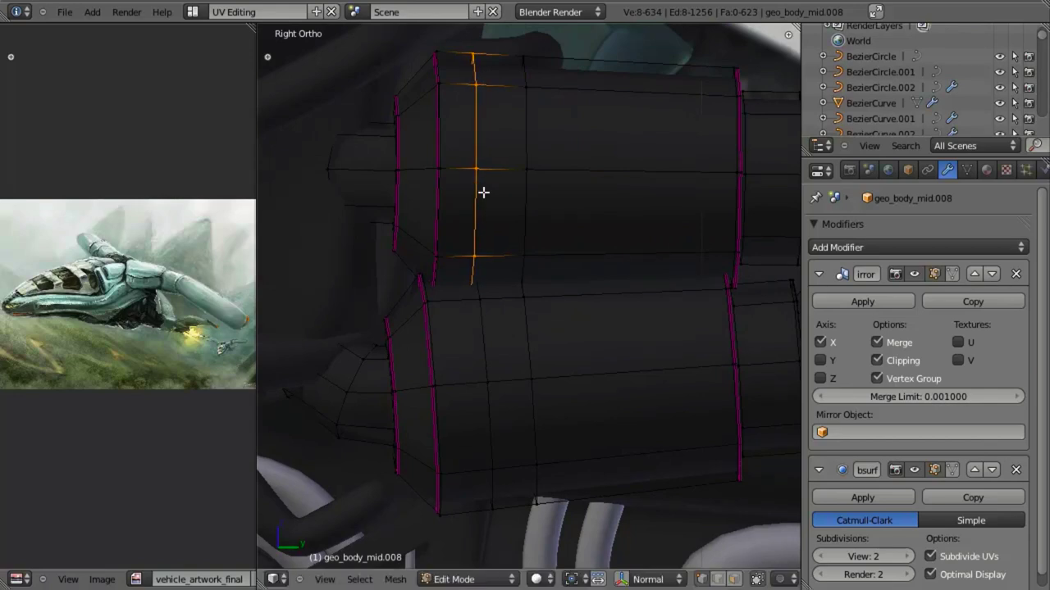
Extrude the upper cylinder's band of faces in place and shrink it inward by about 0.028 to form a groove.
left_click(517, 135, "alt+shift")
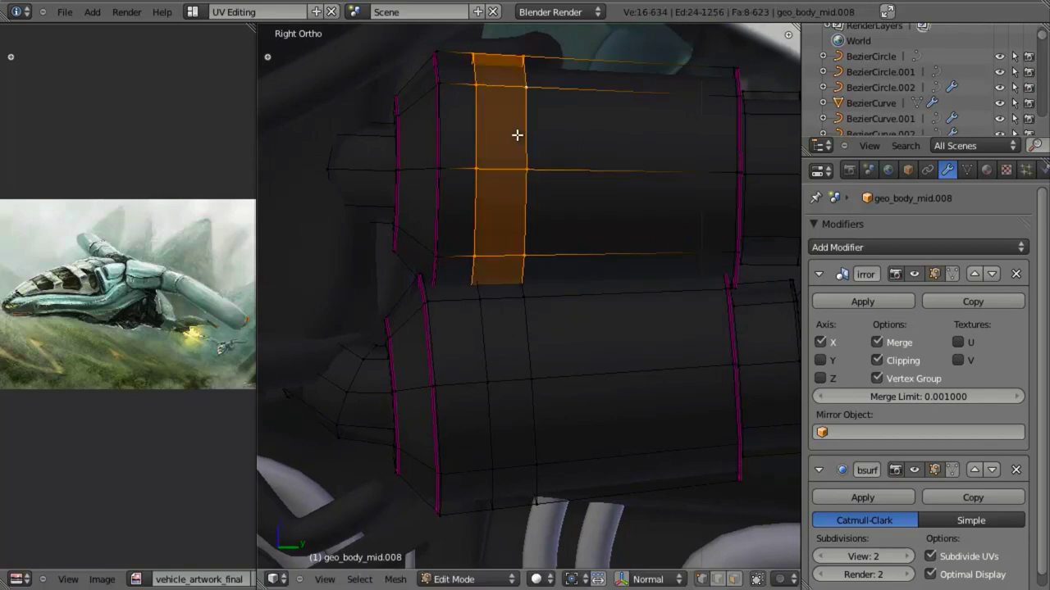
key("e")
right_click(652, 426)
key("alt+s")
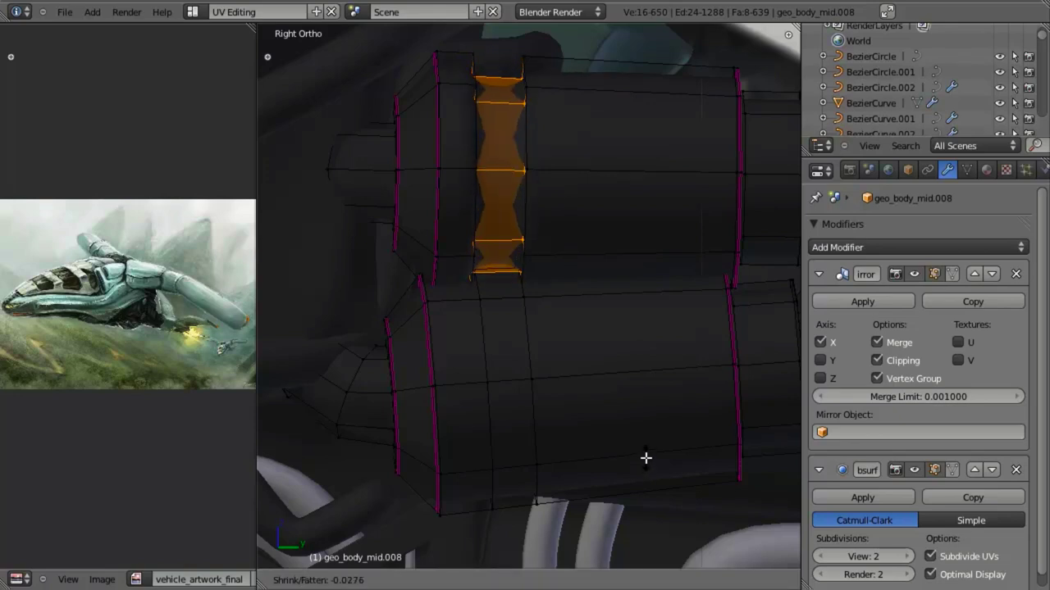
left_click(645, 458)
key("a")
Select the lower cylinder's band of faces, extrude it in place and shrink it inward to form a matching groove.
right_click(523, 345, "alt")
right_click(487, 368, "alt+shift")
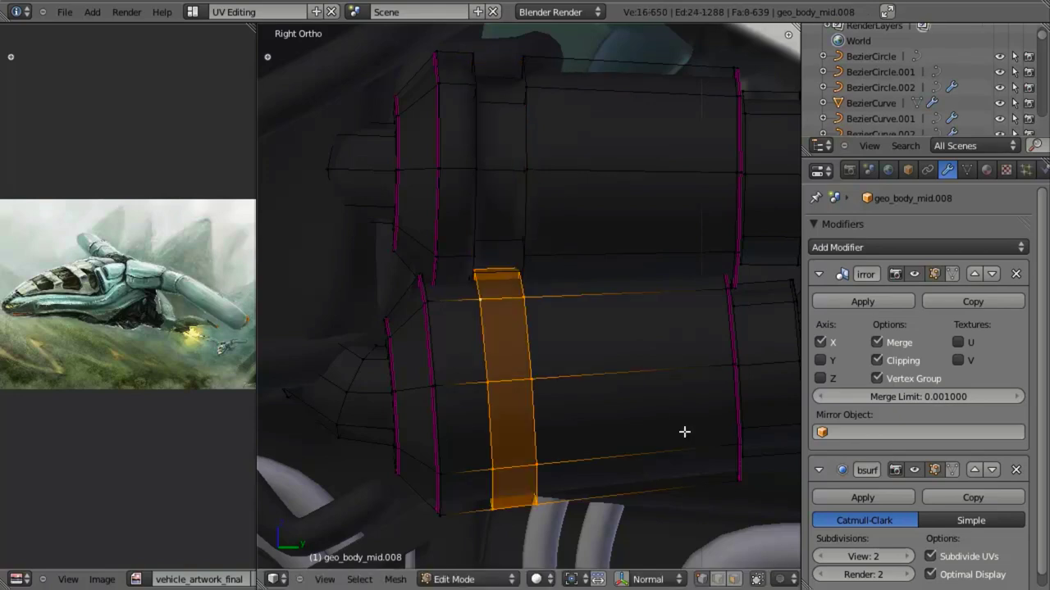
key("e")
right_click(684, 432)
key("alt+s")
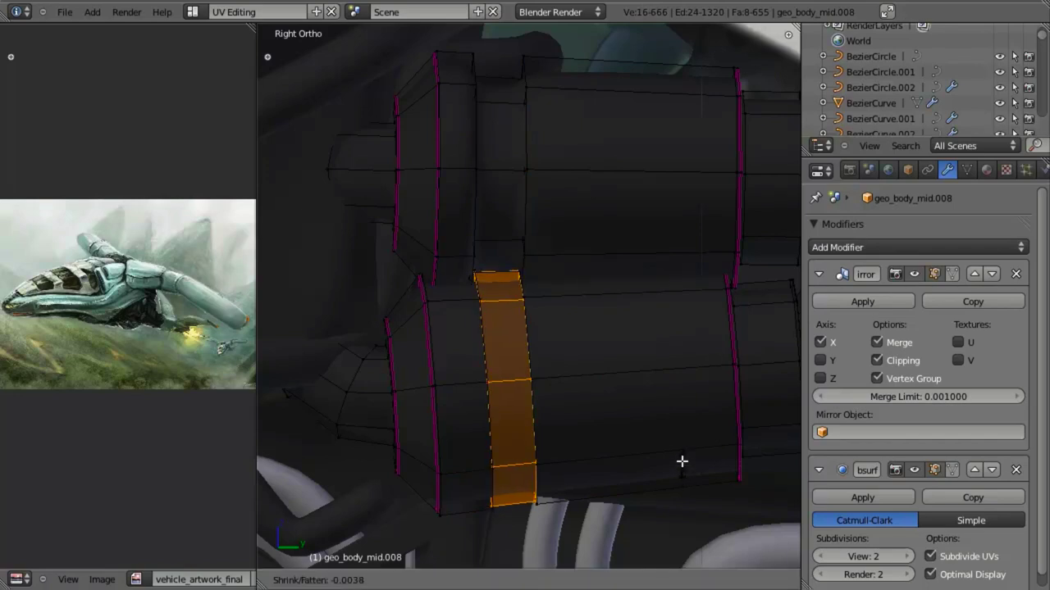
left_click(670, 405)
key("a")
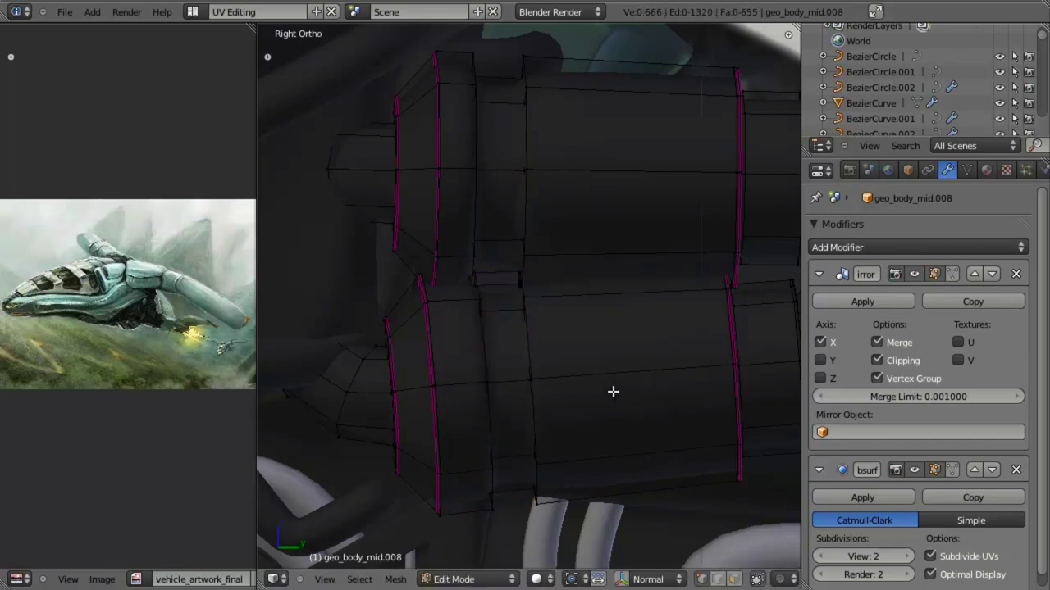
Add supporting edge loops close to both sides of the lower cylinder's groove.
key("ctrl+r")
left_click(607, 374)
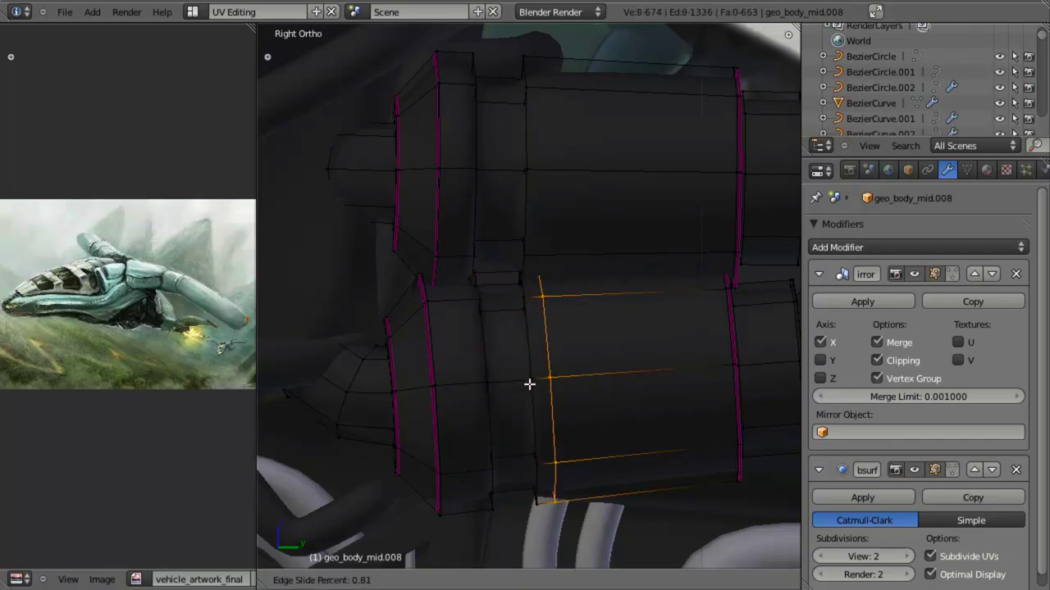
left_click(520, 379)
key("ctrl+r")
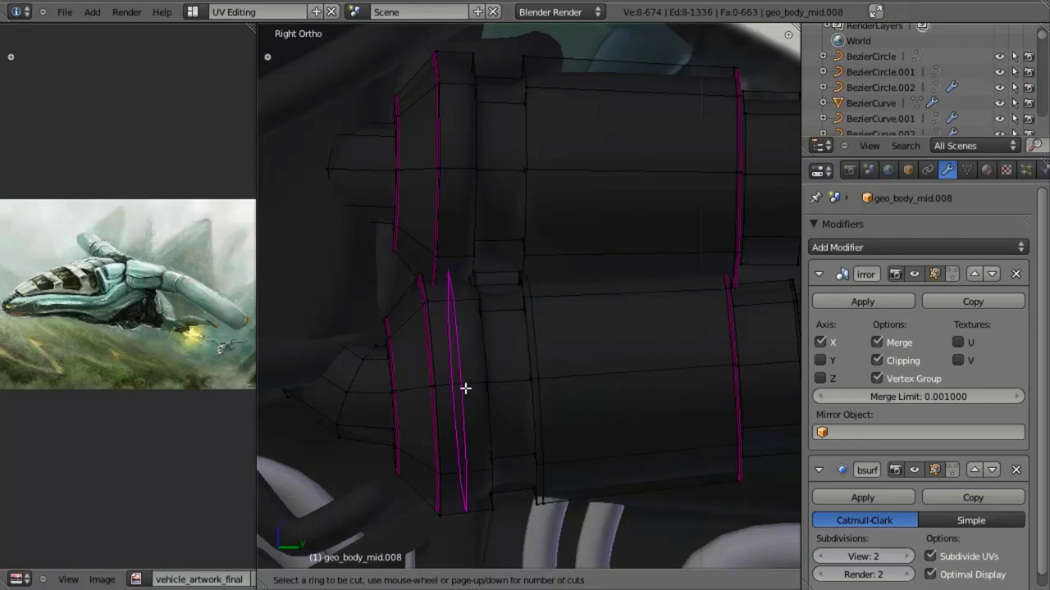
left_click(469, 387)
left_click(486, 387)
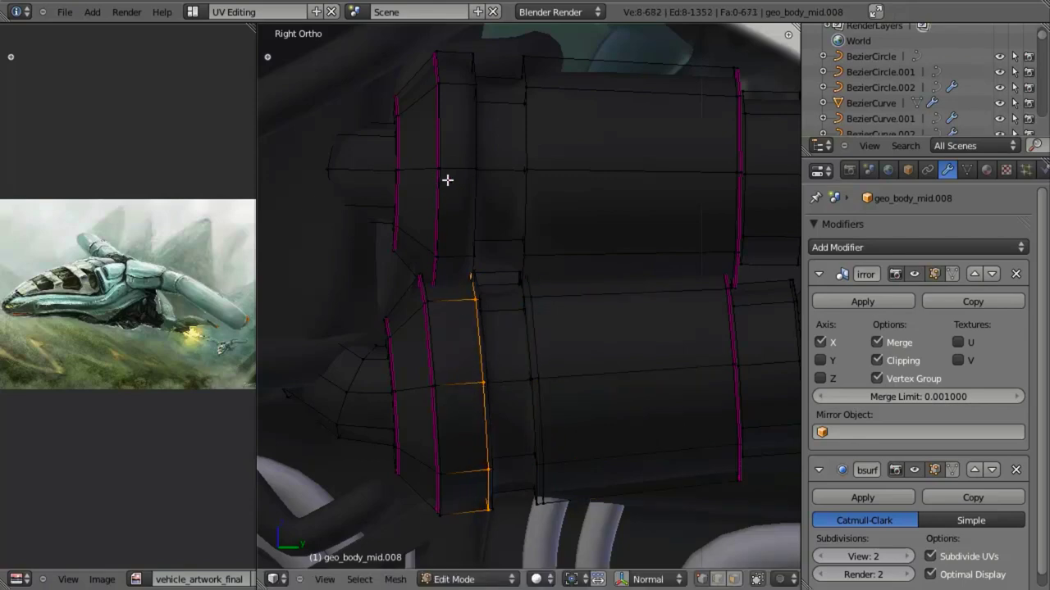
key("a")
Add supporting edge loops close to both sides of the upper cylinder's groove.
key("ctrl+r")
left_click(459, 174)
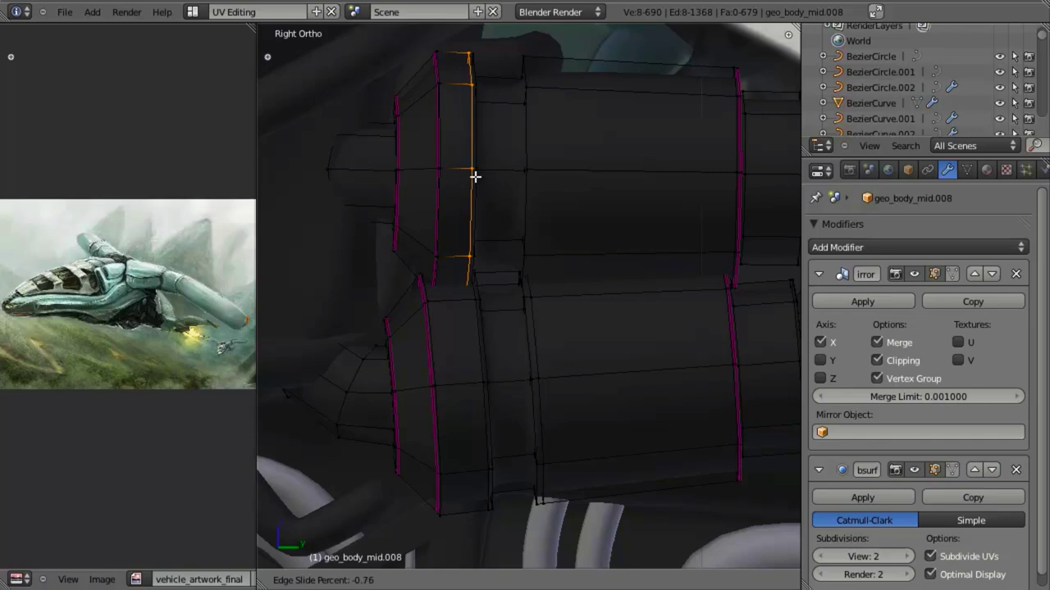
left_click(478, 174)
key("a")
key("ctrl+r")
left_click(566, 164)
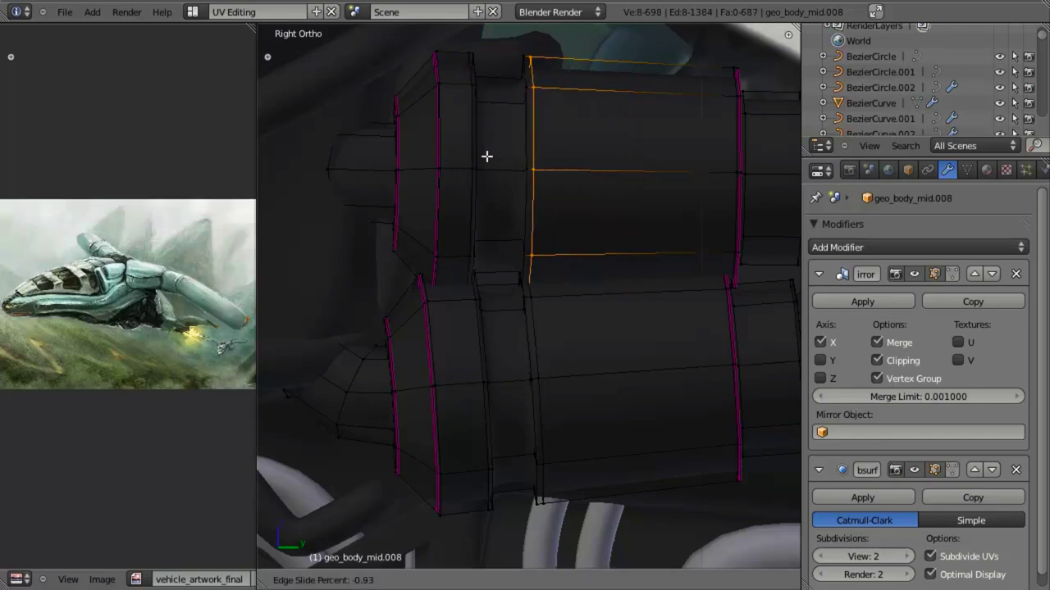
left_click(487, 156)
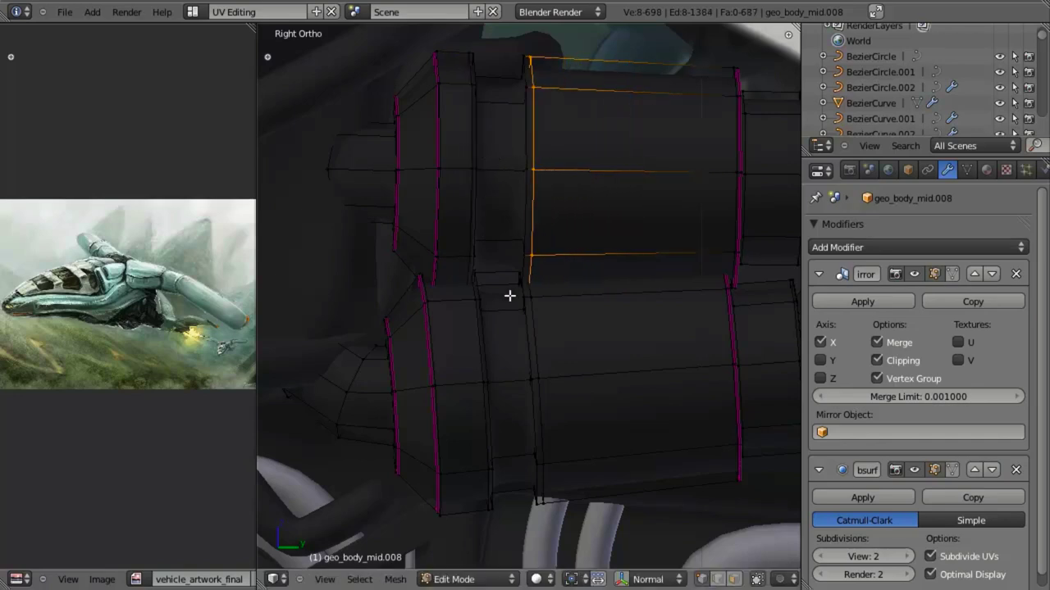
Split the floor face loops of both cylinders' grooves from the surrounding mesh and offset them very slightly with Shrink/Fatten.
mouse_move(521, 206)
middle_mouse_down()
mouse_move(495, 195)
mouse_move(445, 125)
mouse_move(504, 171)
mouse_move(569, 192)
middle_mouse_up()
key("z")
key("z")
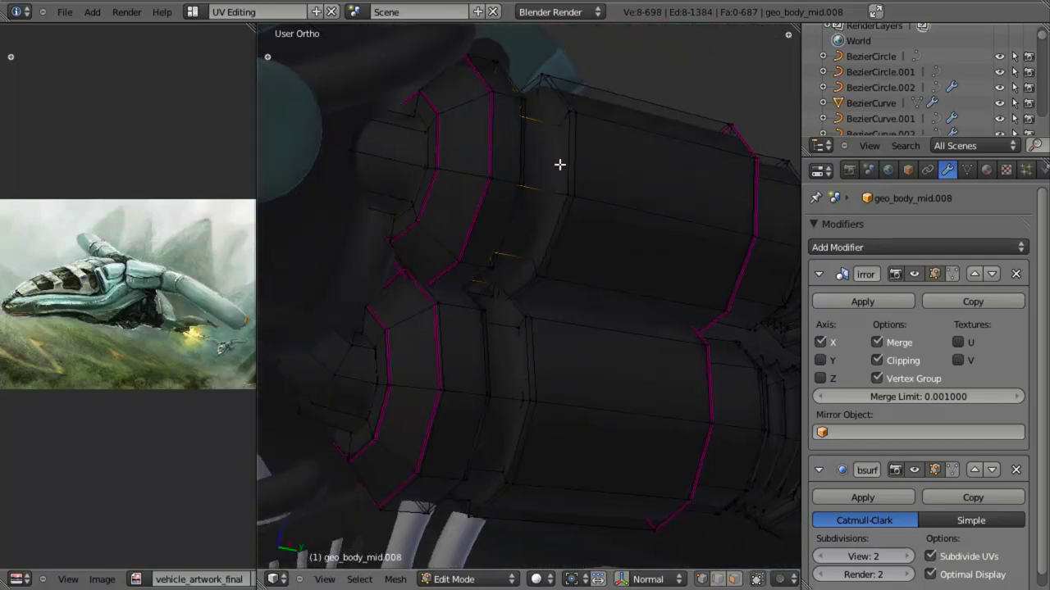
right_click(560, 165, "alt+shift")
key("z")
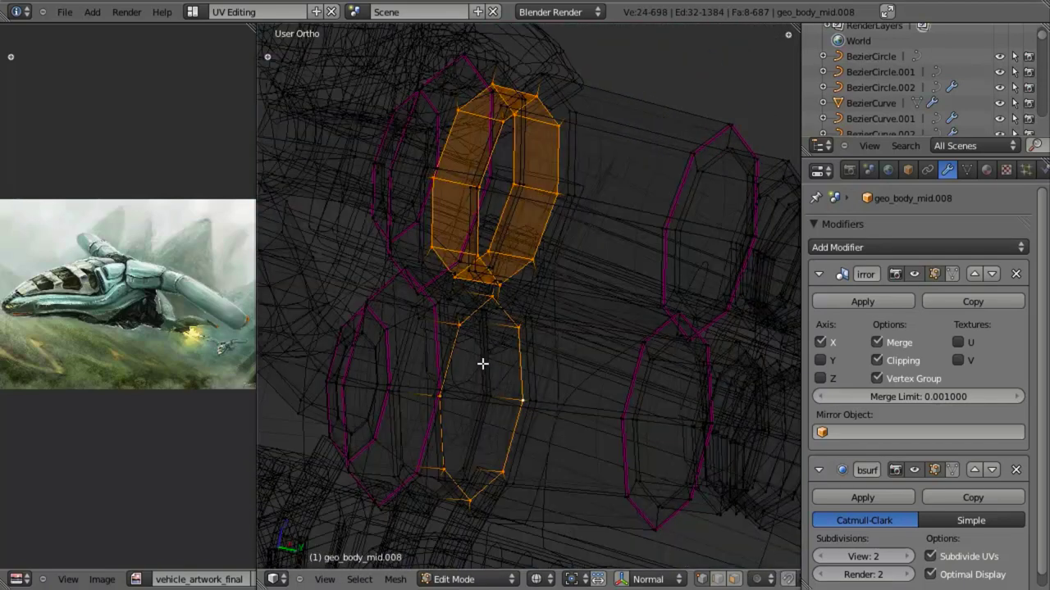
right_click(481, 364, "alt+shift")
key("z")
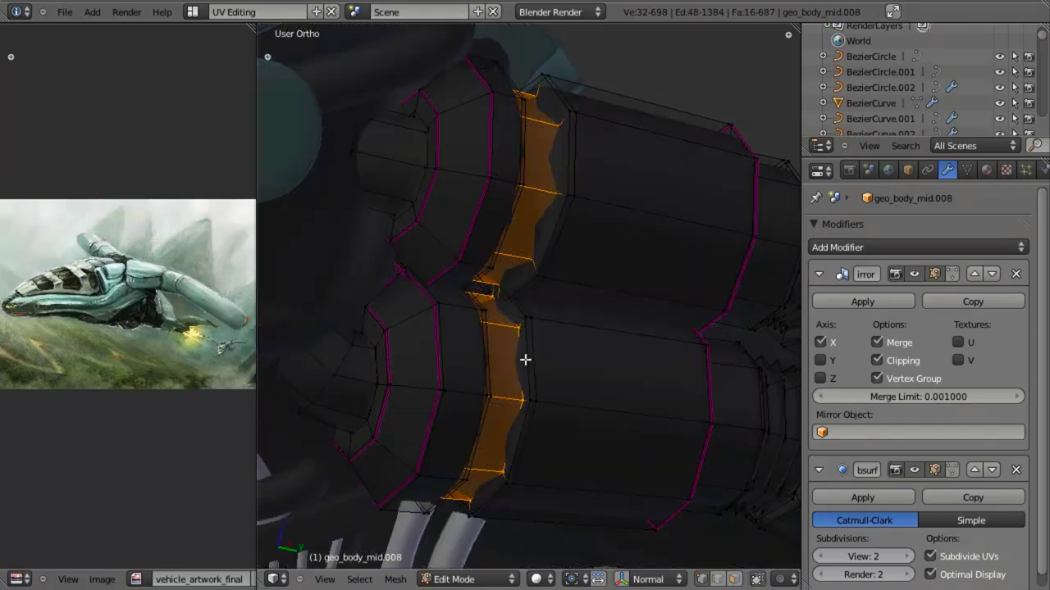
key("y")
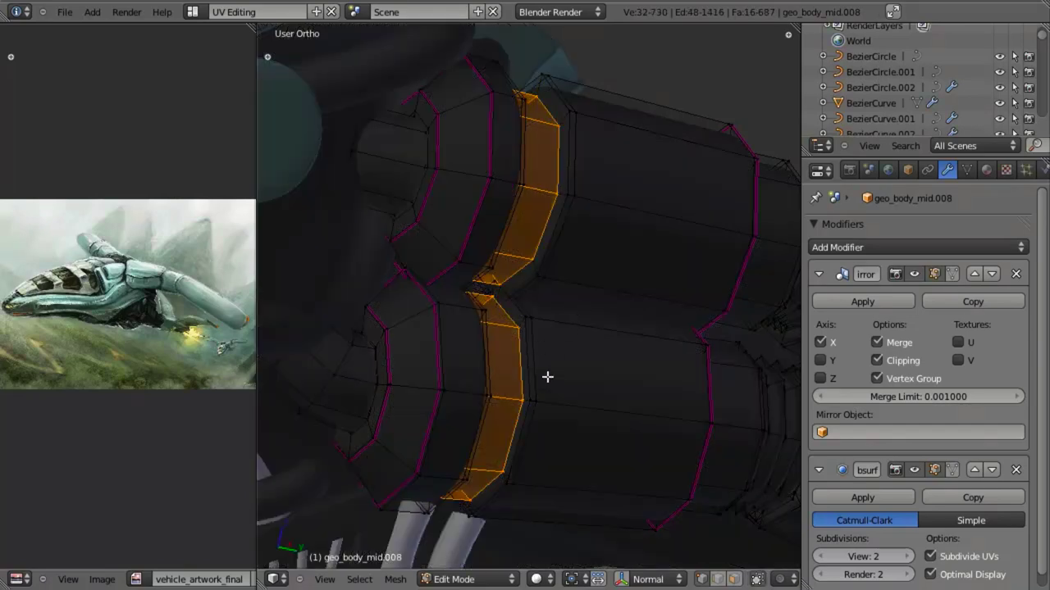
key("KP_3")
key("alt+s")
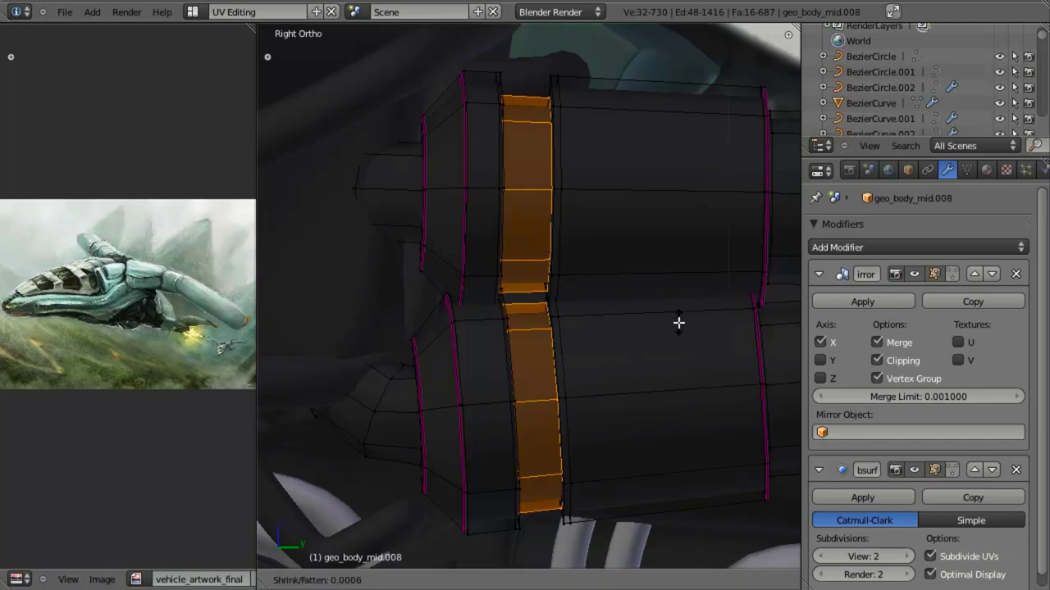
left_click(680, 324)
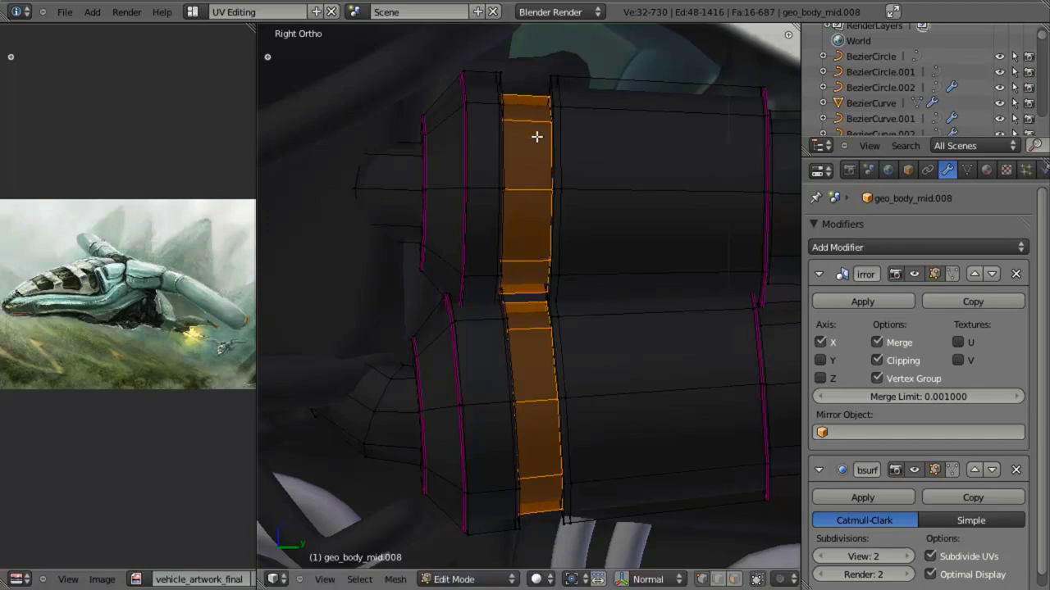
Subdivide the two split groove bands twice with Subdivide Smooth to round them into dense rings.
key("w")
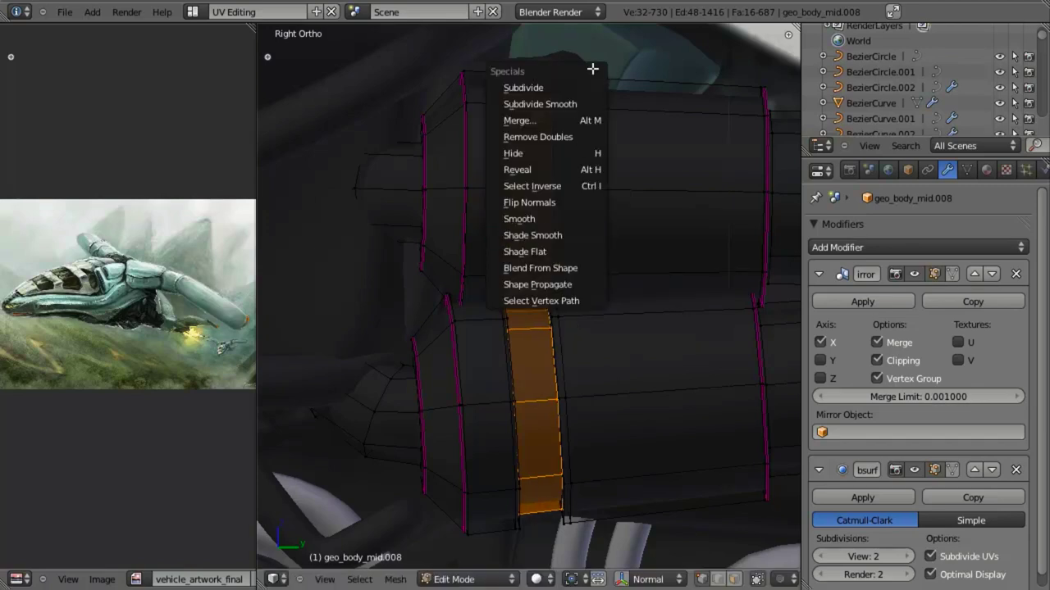
left_click(575, 104)
key("z")
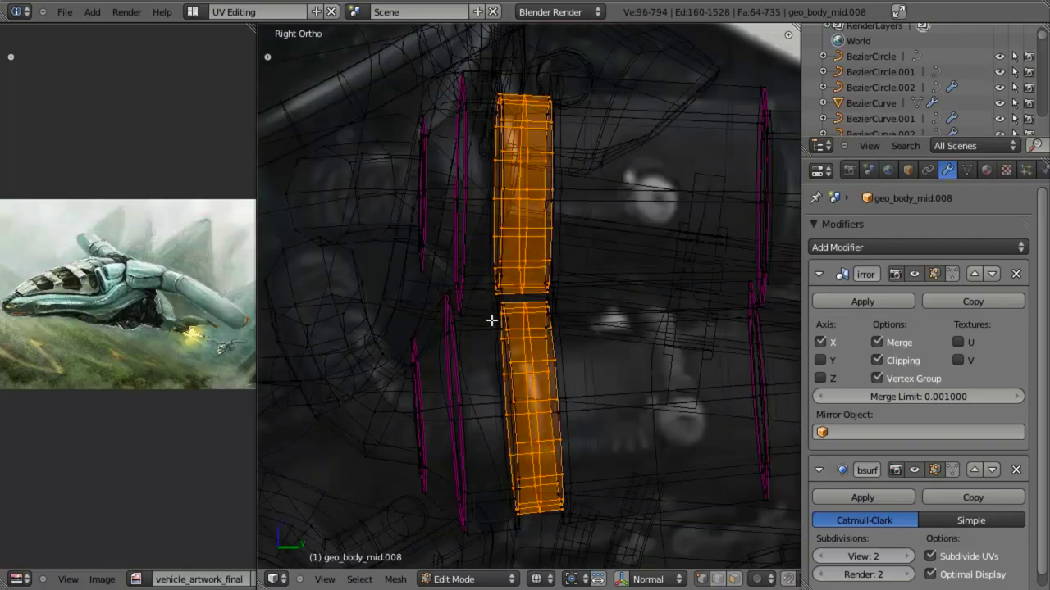
key("KP_1")
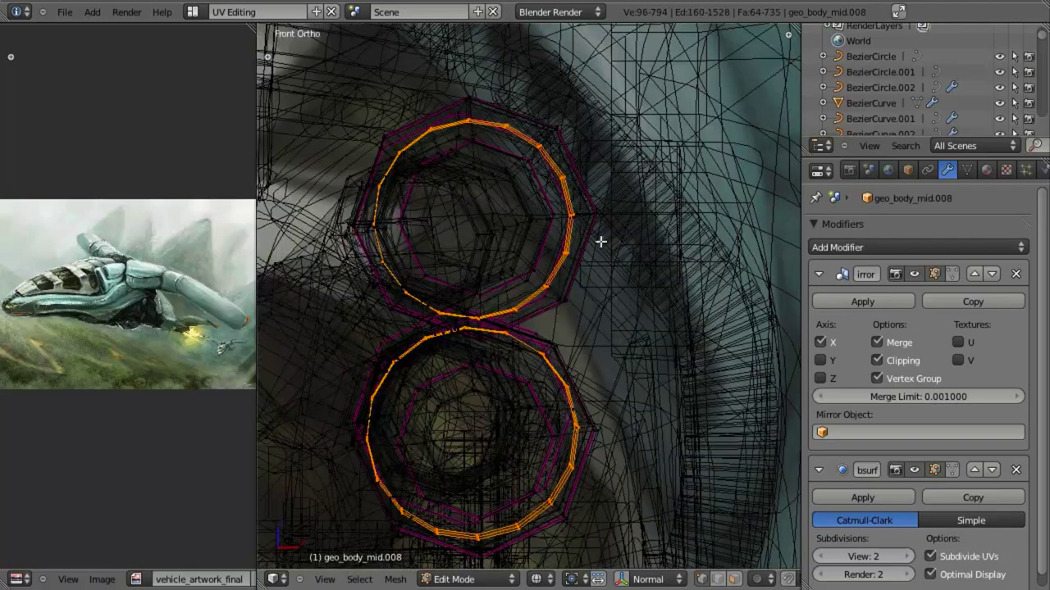
mouse_move(629, 301)
middle_mouse_down()
mouse_move(534, 335)
mouse_move(546, 199)
mouse_move(475, 218)
mouse_move(576, 217)
middle_mouse_up()
key("z")
key("w")
left_click(578, 204)
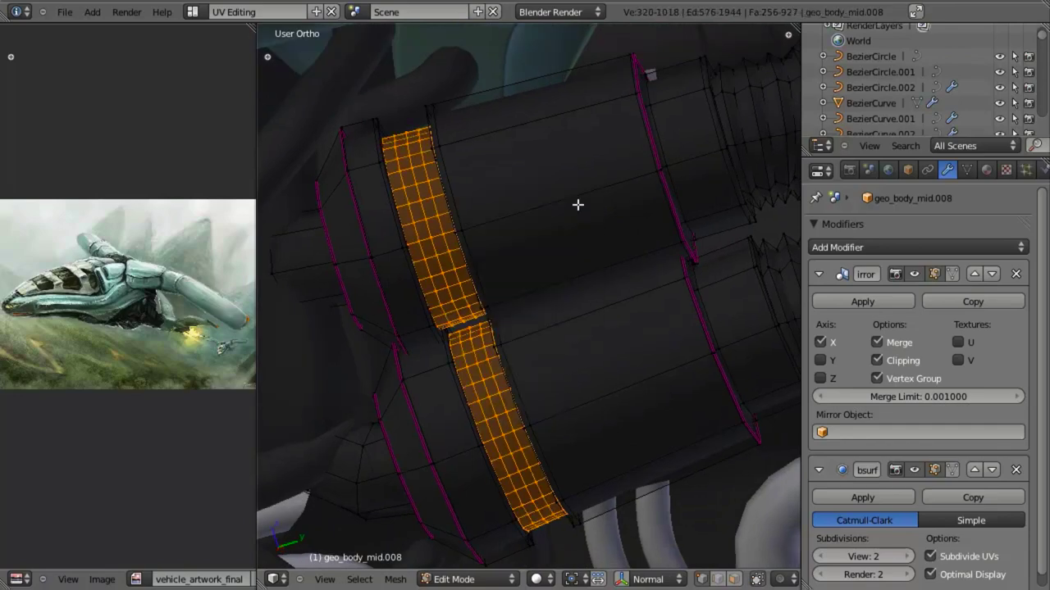
Hide all of the mesh except the two subdivided bands.
middle_click_drag(643, 291, 601, 363)
scroll(601, 362, "down", 2)
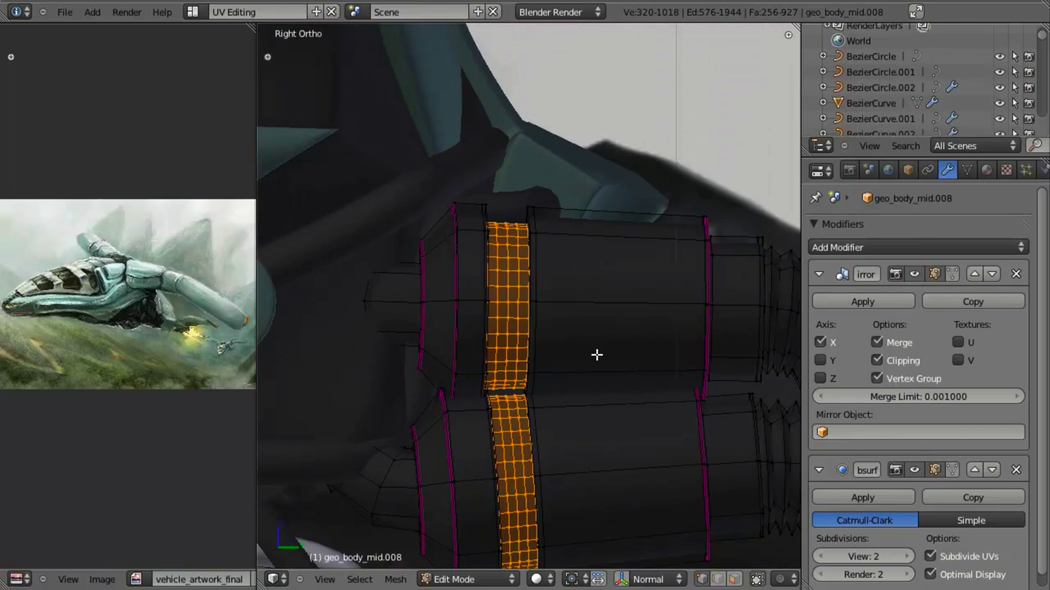
key("shift+h")
middle_click_drag(565, 297, 503, 287)
Delete the inner edge loops running around both bands, leaving each a single row of faces wide.
key("a")
right_click(485, 276, "alt")
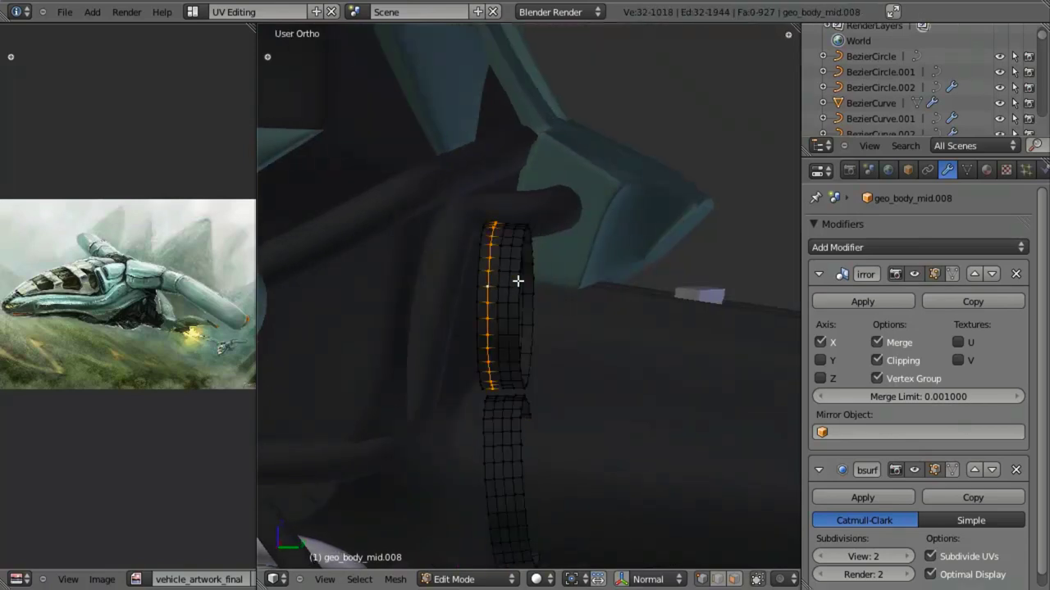
key("x")
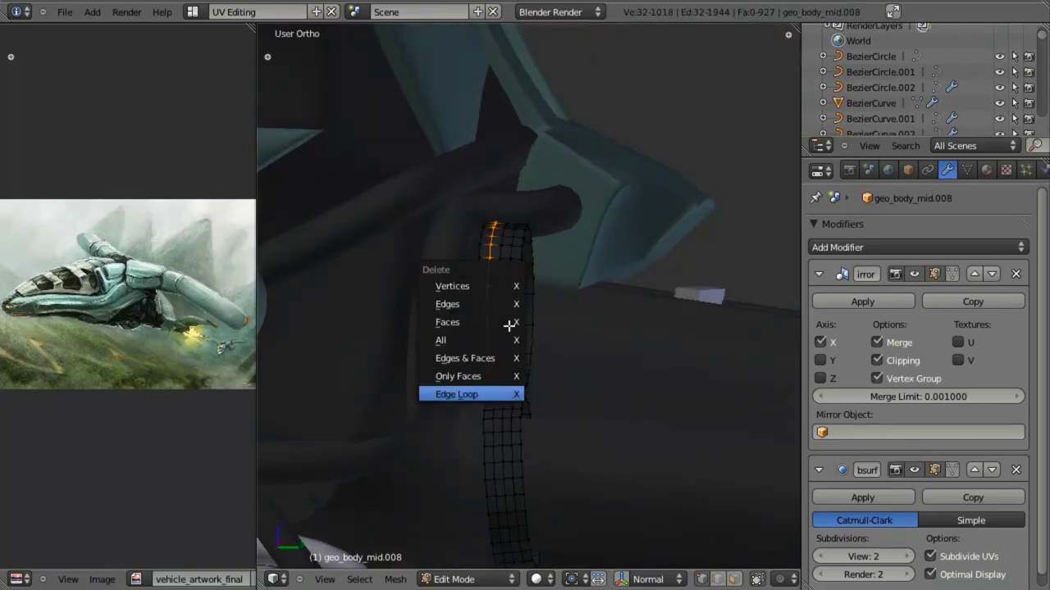
key("Return")
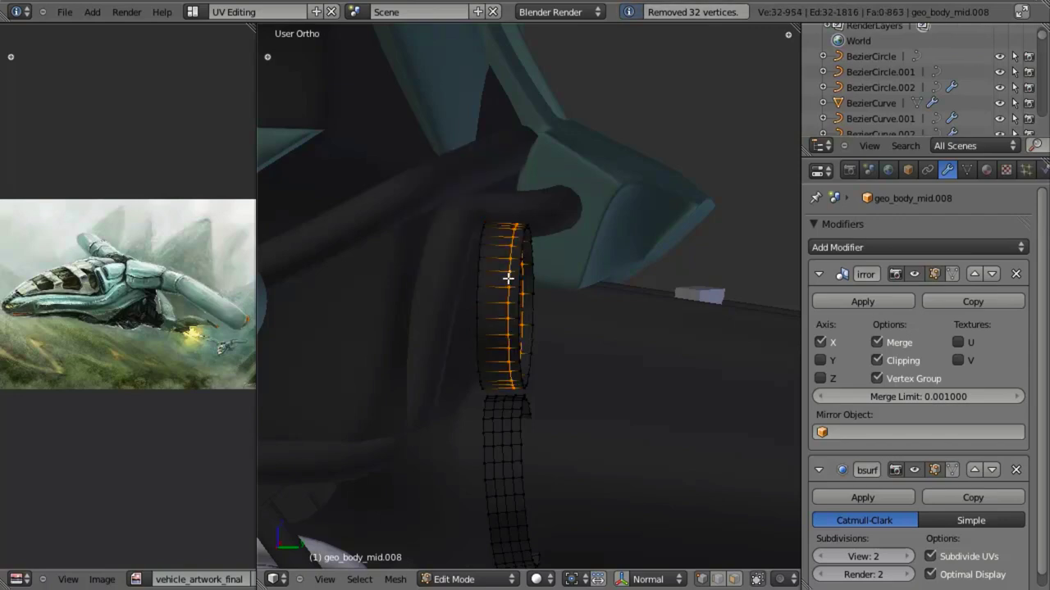
key("a")
right_click(511, 430, "alt")
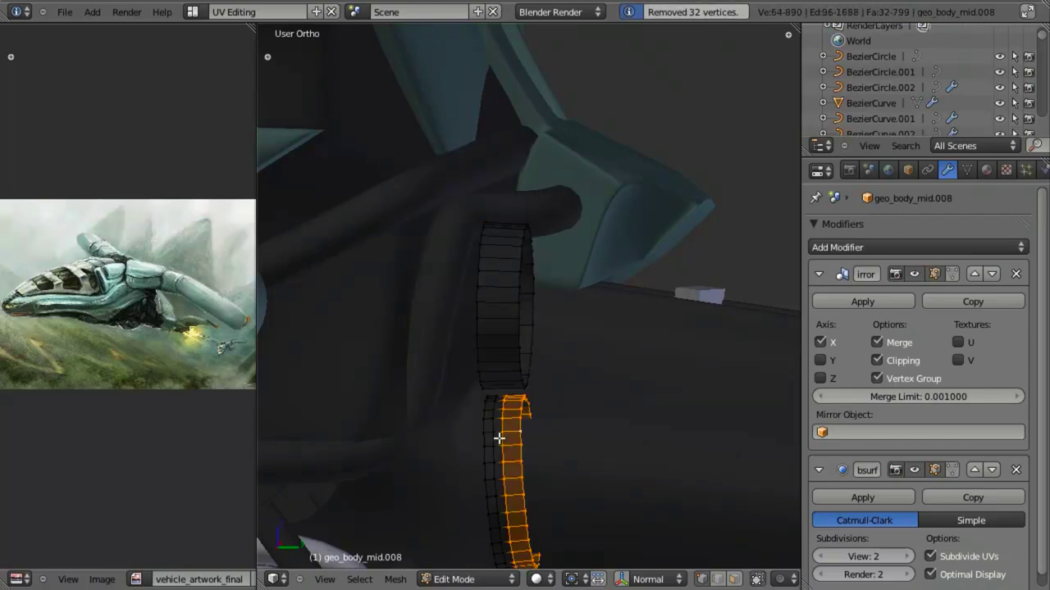
key("x")
key("Return")
key("x")
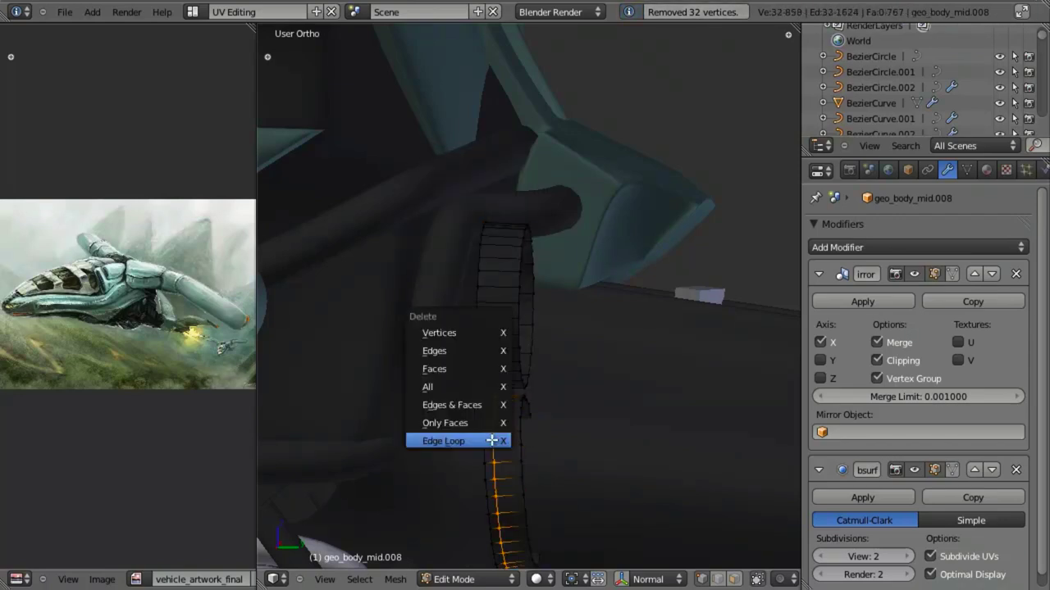
key("Return")
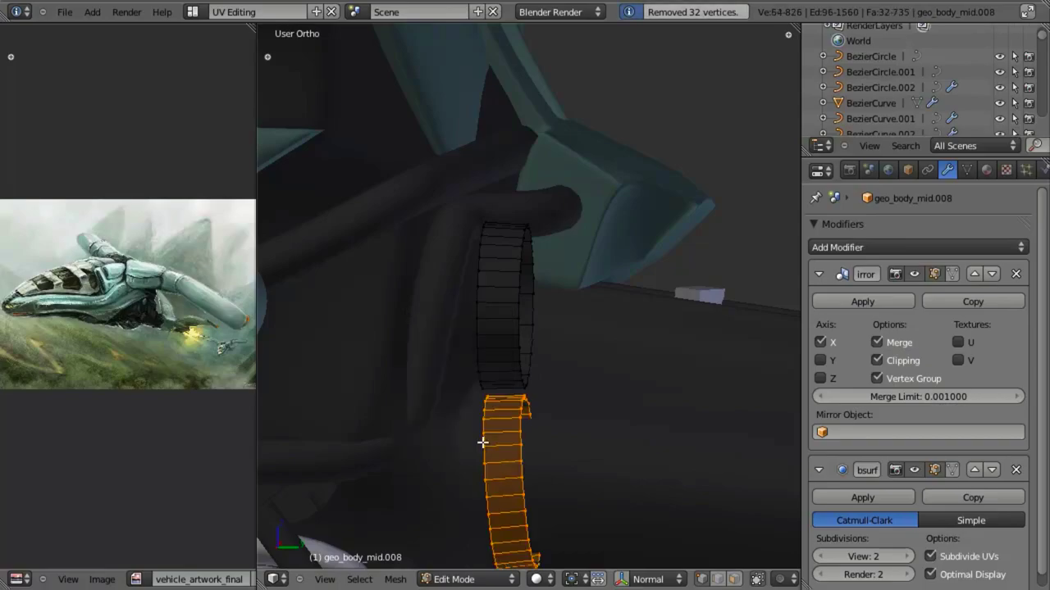
key("a")
Switch to face selection and select every second face around the upper band.
mouse_move(480, 382)
middle_mouse_down()
mouse_move(561, 352)
mouse_move(612, 312)
mouse_move(549, 331)
mouse_move(542, 291)
mouse_move(506, 277)
mouse_move(521, 308)
mouse_move(576, 326)
mouse_move(640, 293)
mouse_move(585, 294)
mouse_move(434, 339)
mouse_move(377, 328)
mouse_move(403, 358)
middle_mouse_up()
key("z")
key("z")
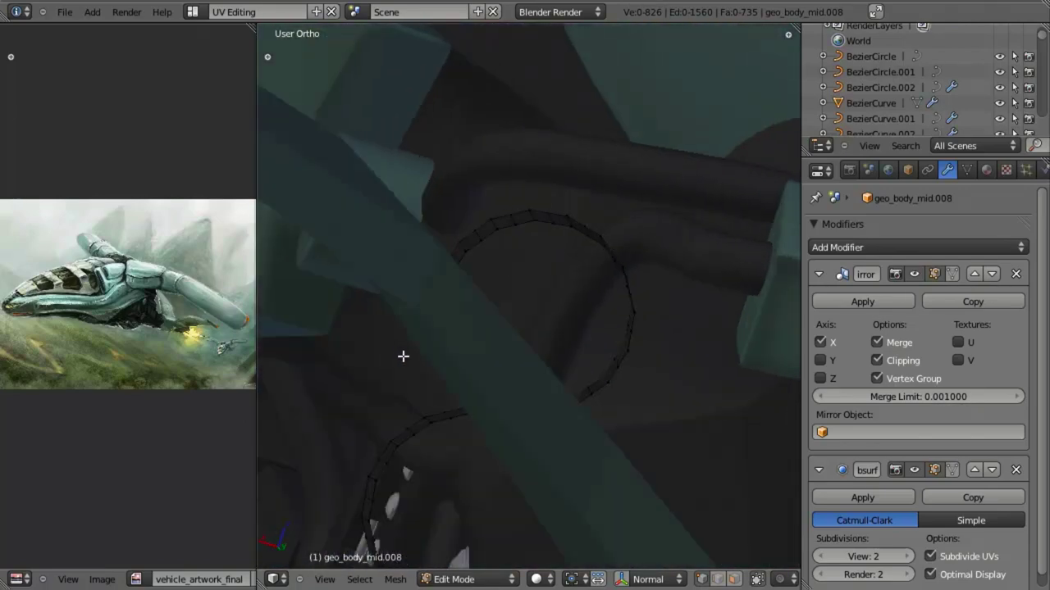
key("KP_3")
key("ctrl+Tab")
left_click(455, 399)
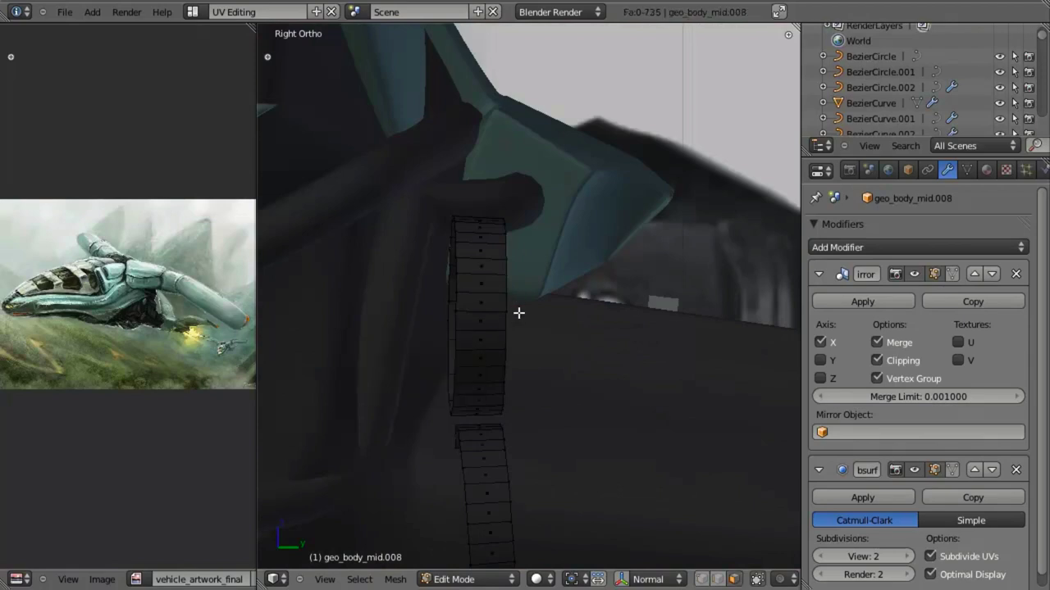
middle_click_drag(518, 312, 575, 361)
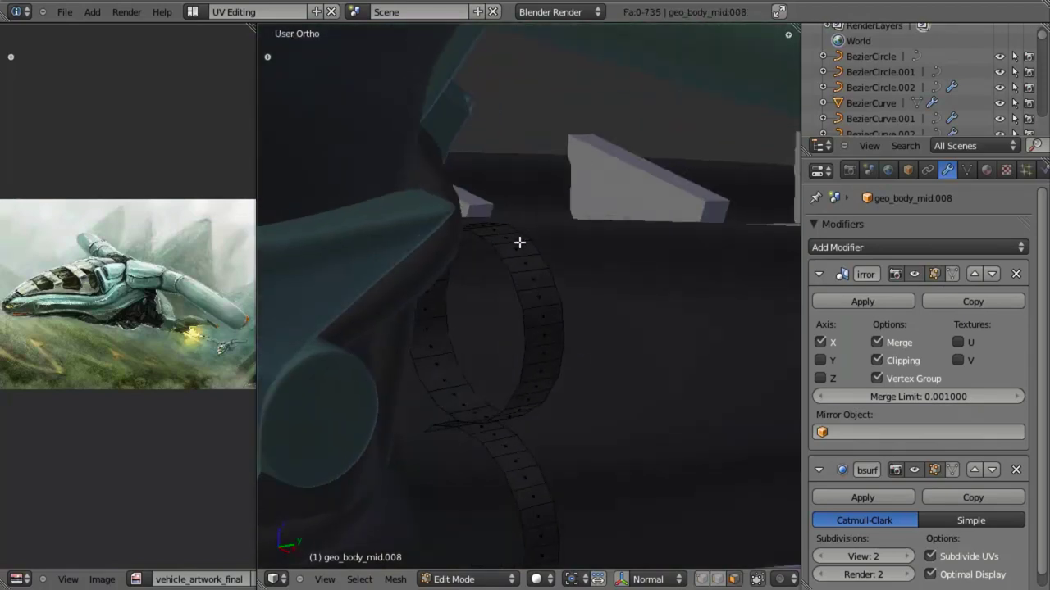
middle_click_drag(519, 243, 387, 442)
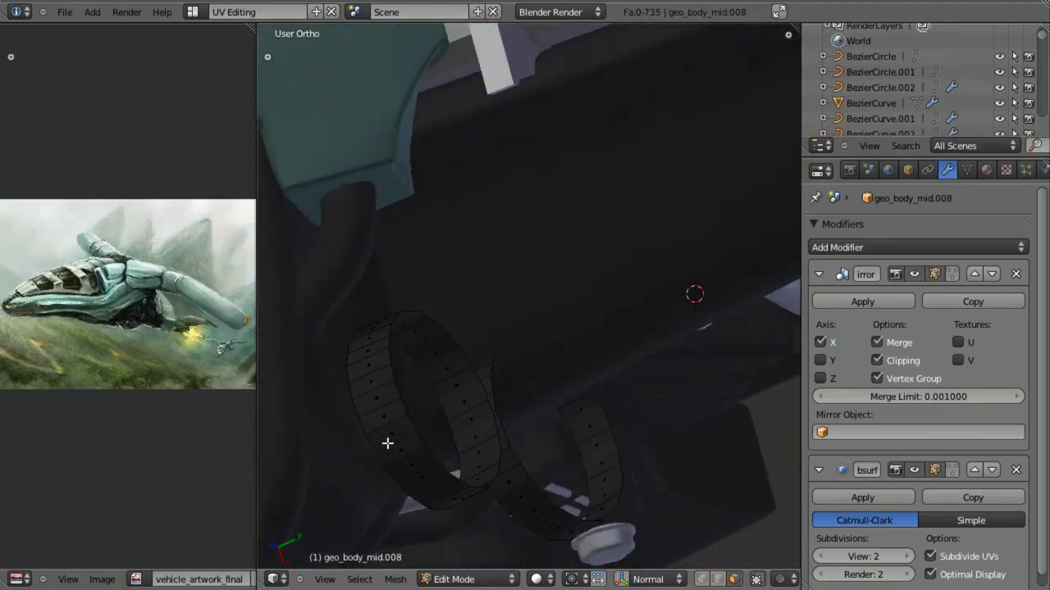
right_click(409, 451, "shift")
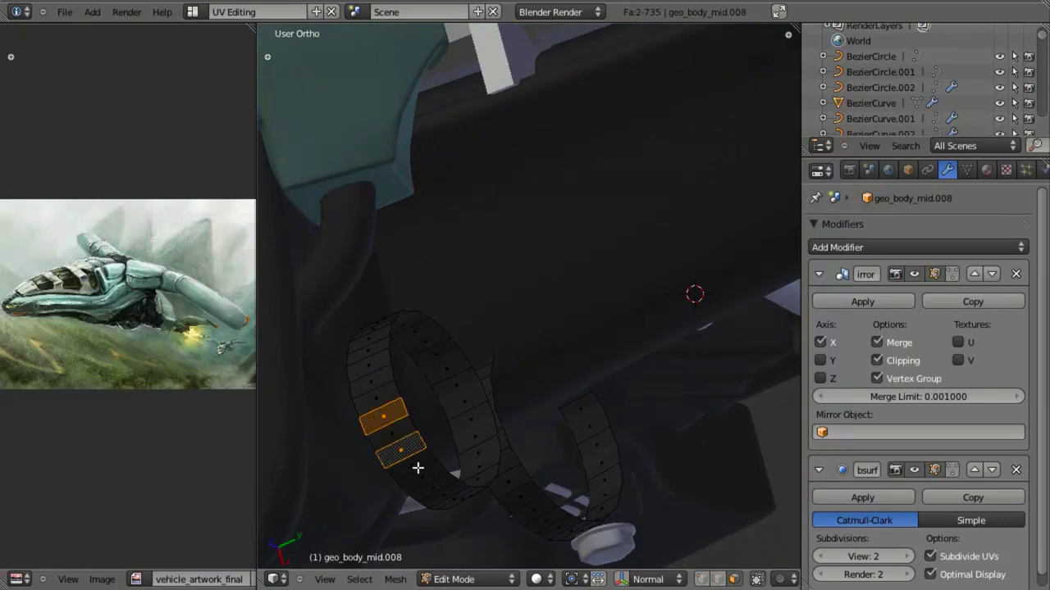
right_click(428, 478, "shift")
middle_click_drag(428, 478, 440, 505)
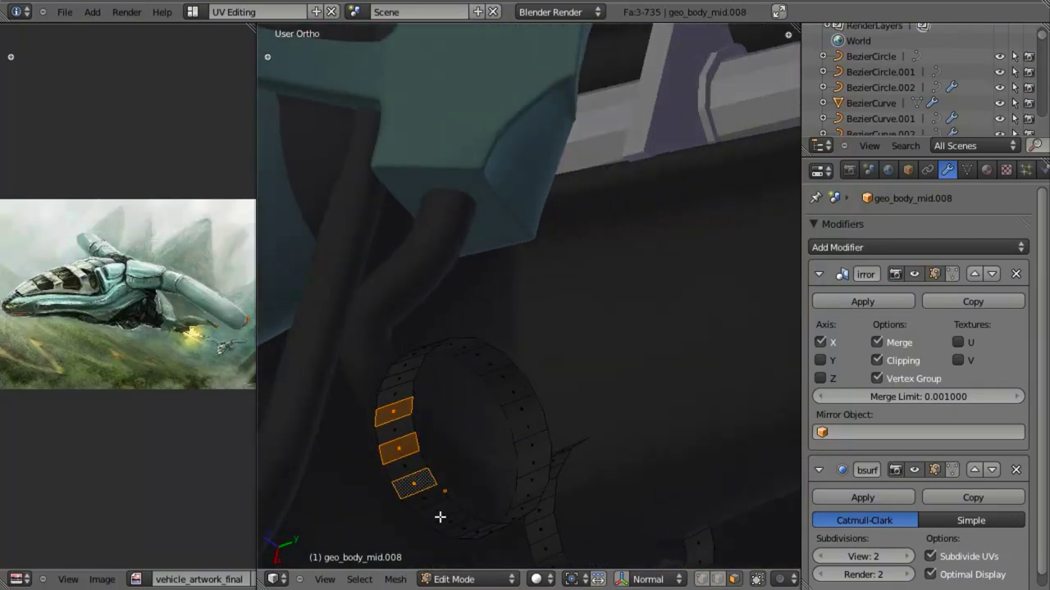
right_click(438, 512, "shift")
middle_click_drag(663, 499, 469, 423)
right_click(422, 421, "shift")
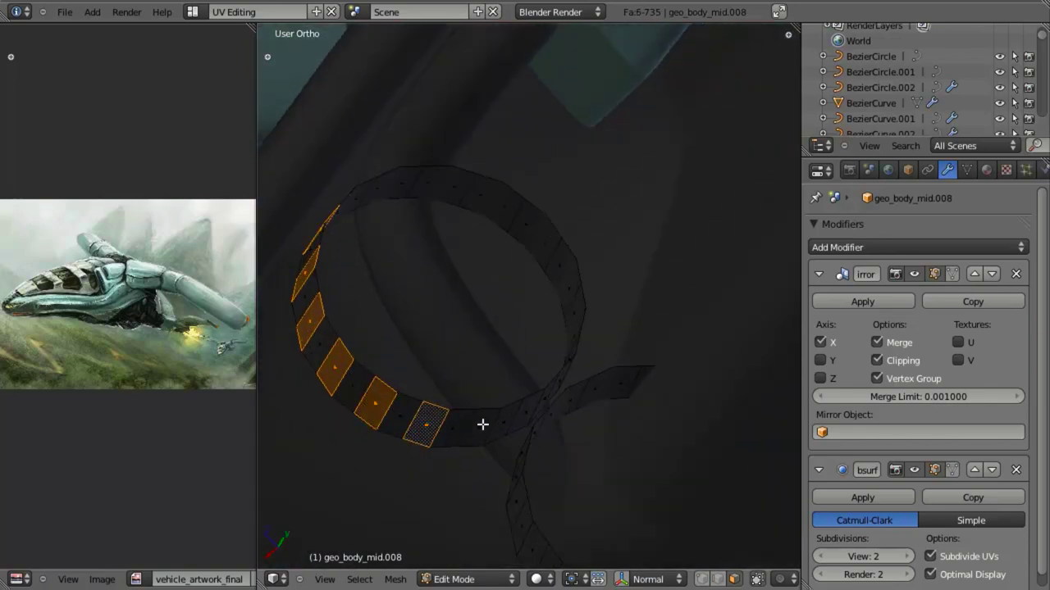
right_click(480, 425, "shift")
right_click(525, 415, "shift")
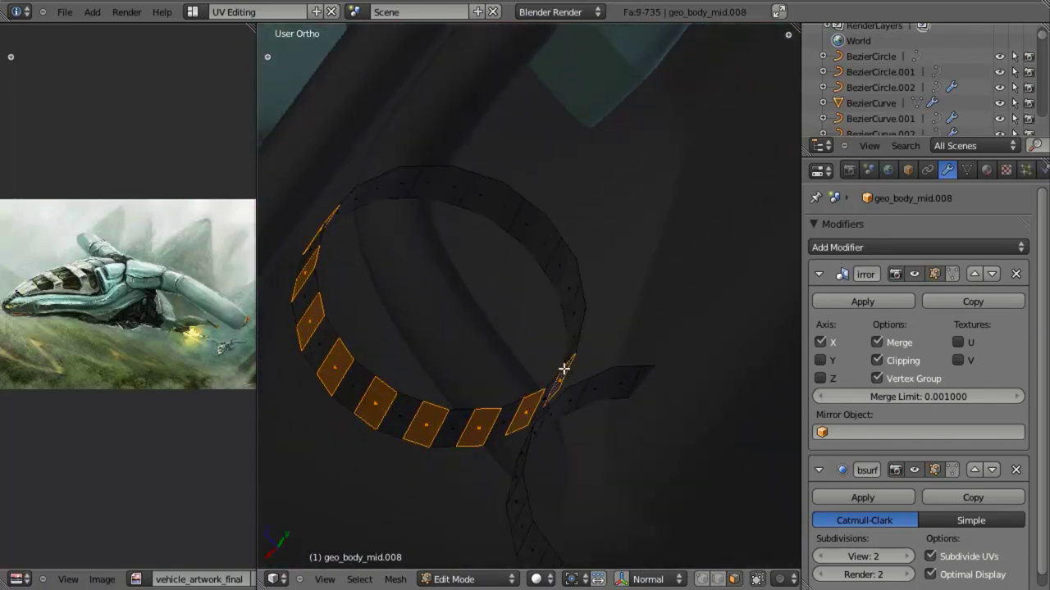
middle_click_drag(563, 370, 532, 308)
right_click(540, 308, "shift")
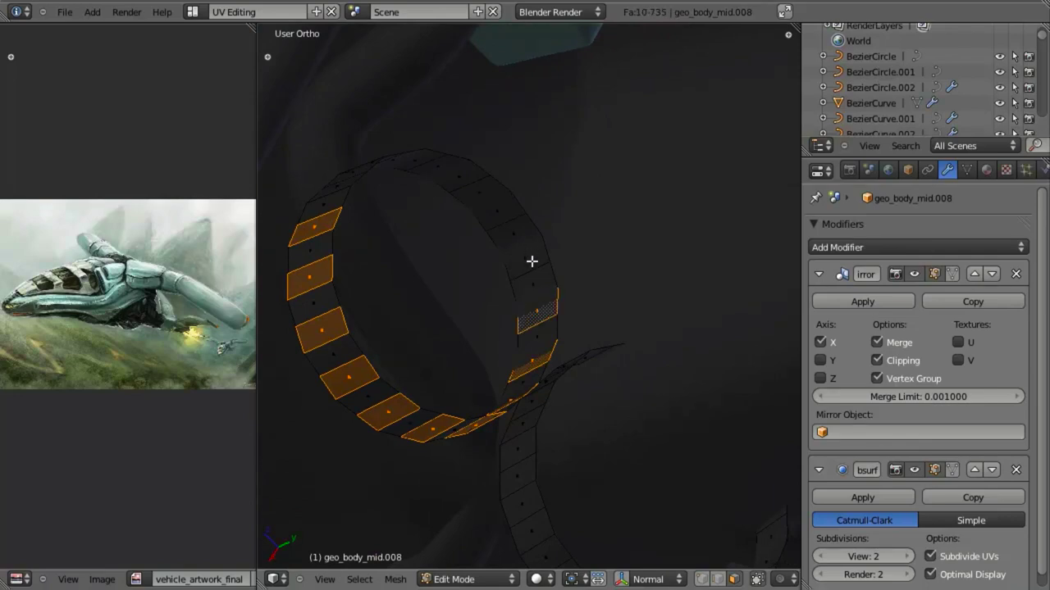
right_click(529, 259, "shift")
right_click(500, 214, "shift")
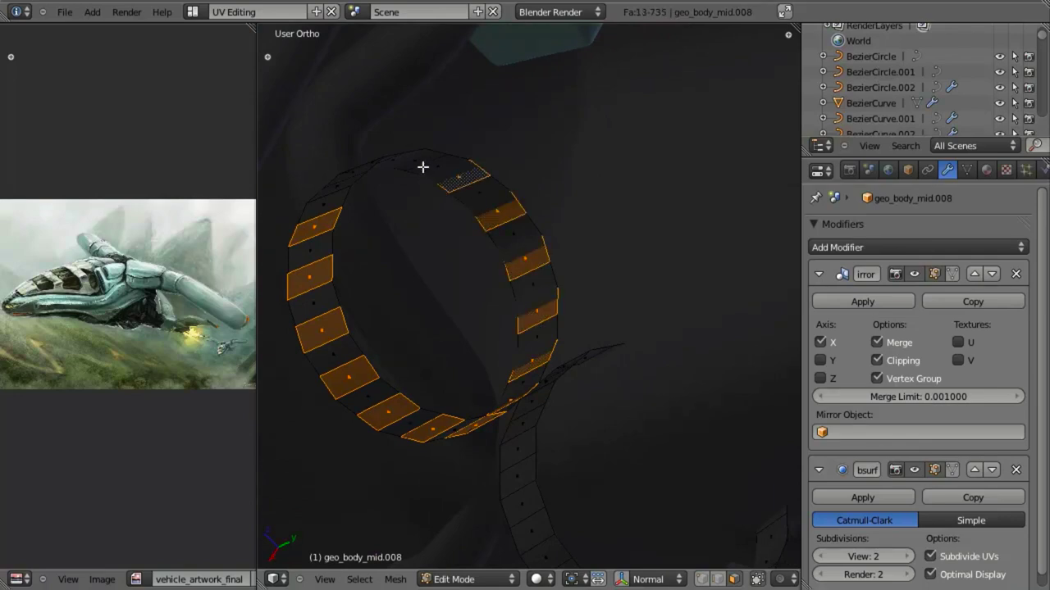
middle_click_drag(405, 174, 437, 184)
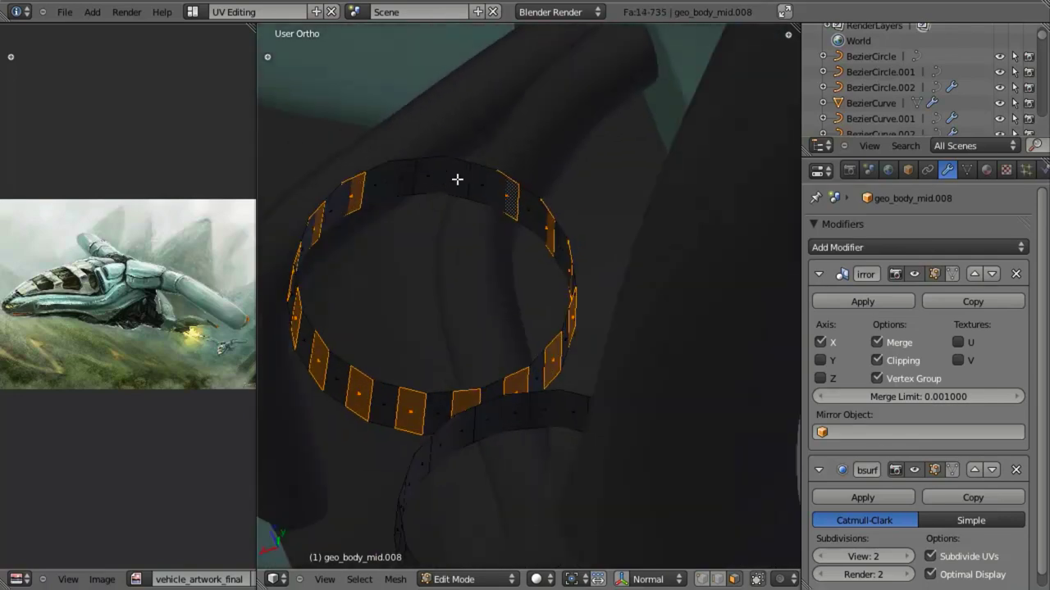
Add every second face around the lower band to the selection, using wireframe display to reach the hidden side.
middle_click_drag(469, 403, 443, 271, "shift")
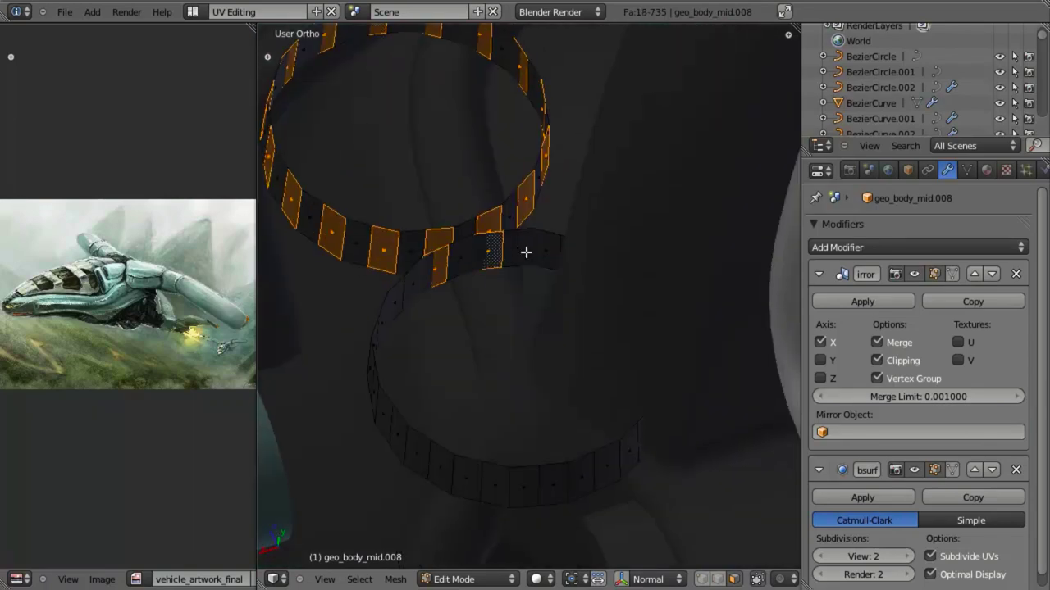
key("z")
right_click(596, 266, "shift")
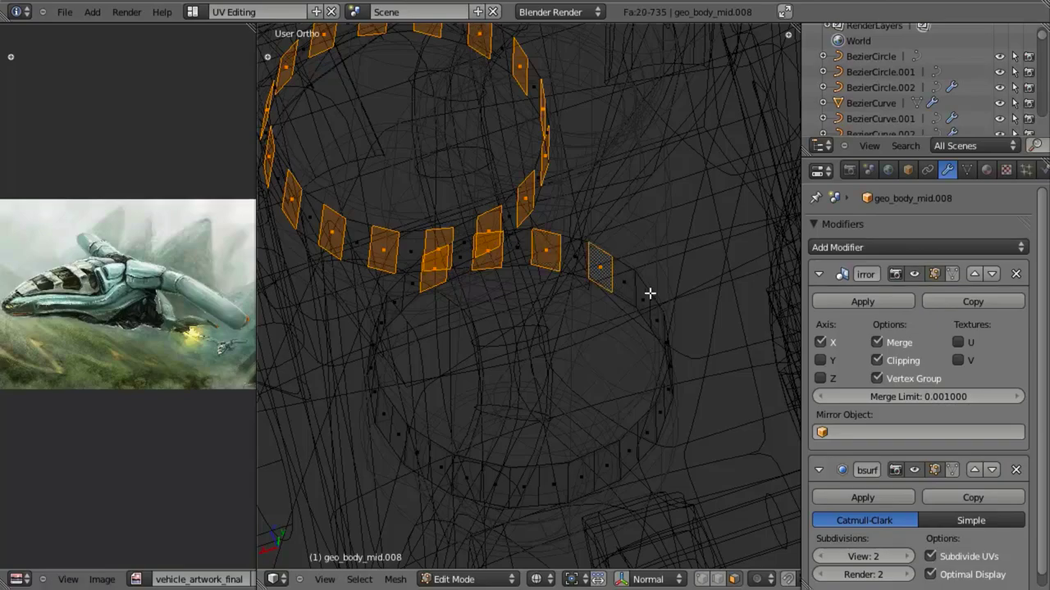
right_click(643, 303, "shift")
middle_click_drag(643, 303, 713, 345)
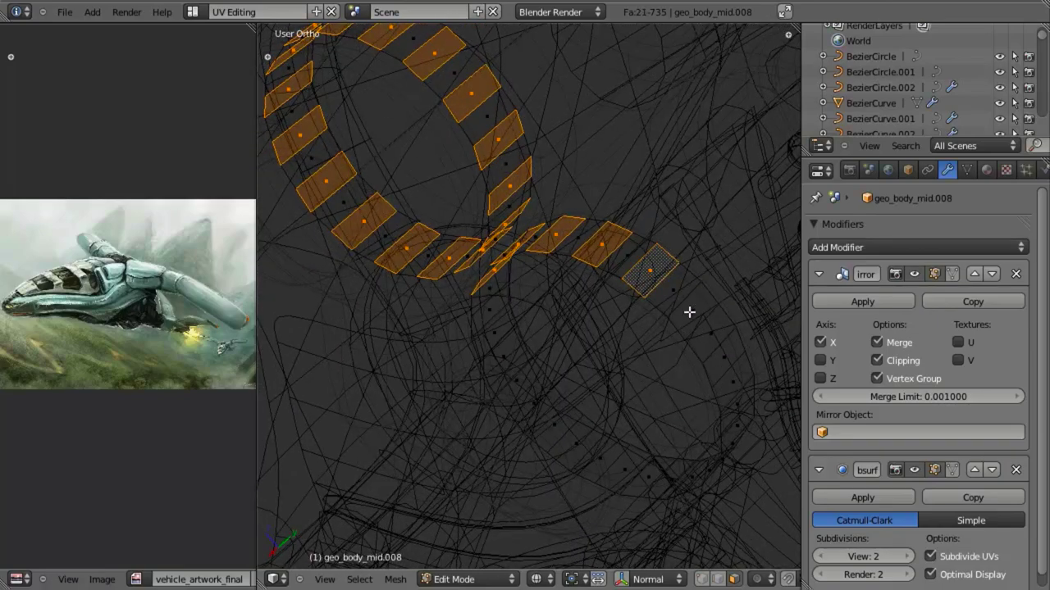
right_click(690, 313, "shift")
right_click(734, 365, "shift")
right_click(739, 404, "shift")
middle_click_drag(738, 403, 475, 363, "shift")
right_click(546, 377, "shift")
right_click(467, 357, "shift")
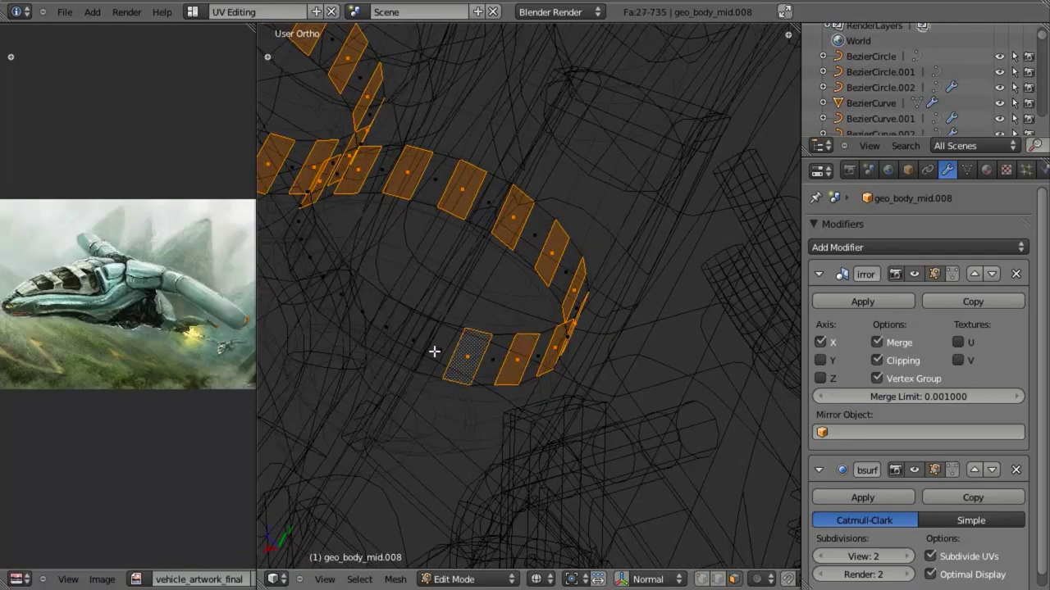
right_click(414, 337, "shift")
right_click(364, 306, "shift")
right_click(325, 283, "shift")
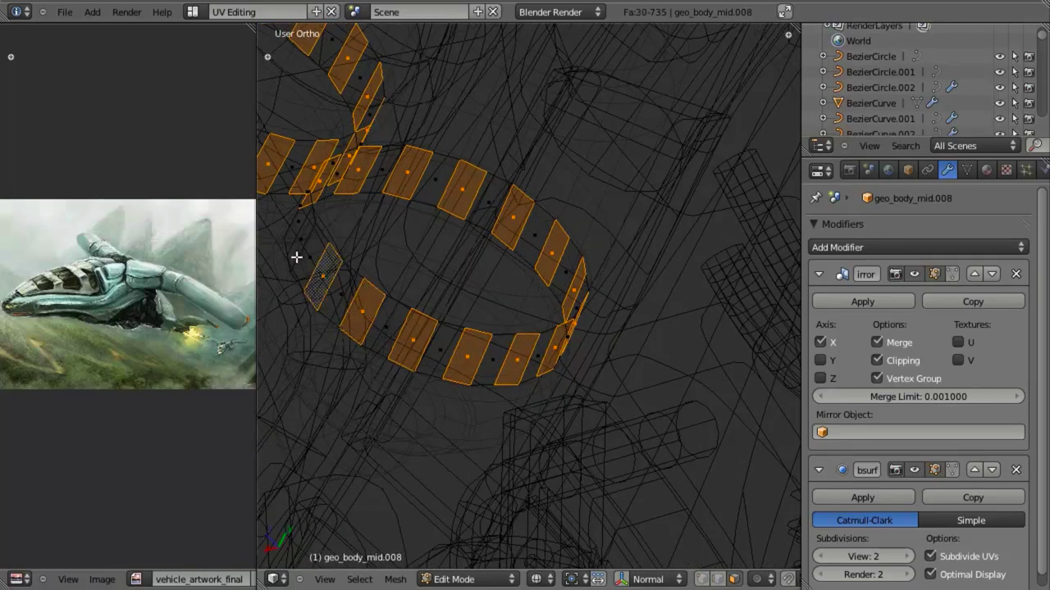
right_click(297, 235, "shift")
middle_click_drag(297, 236, 399, 213)
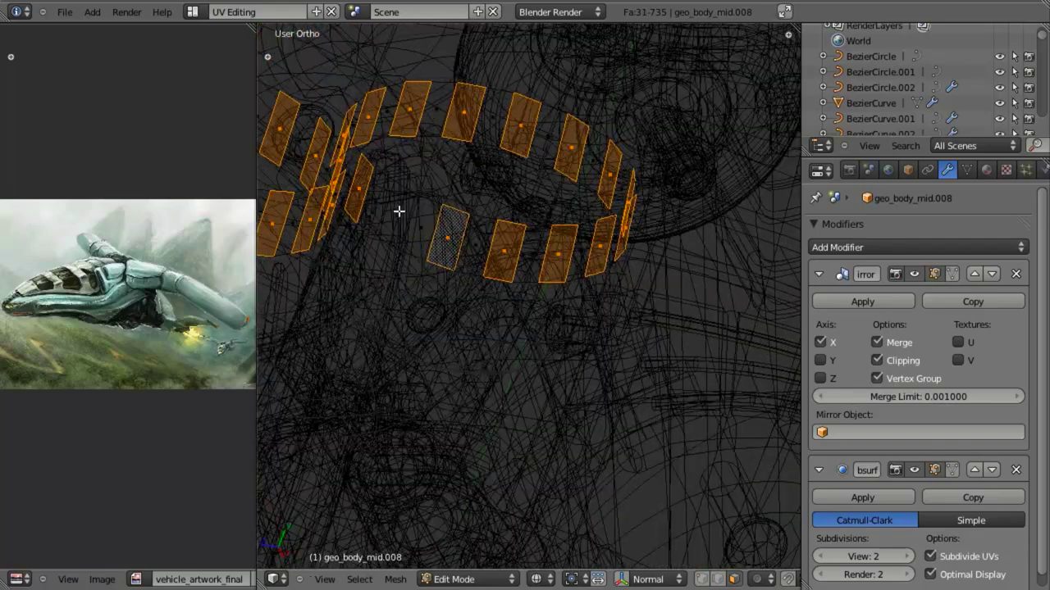
right_click(398, 218, "shift")
Extrude the alternating faces on both bands and fatten them outward along their normals by about 0.0036.
scroll(452, 314, "down", 4)
key("KP_3")
key("z")
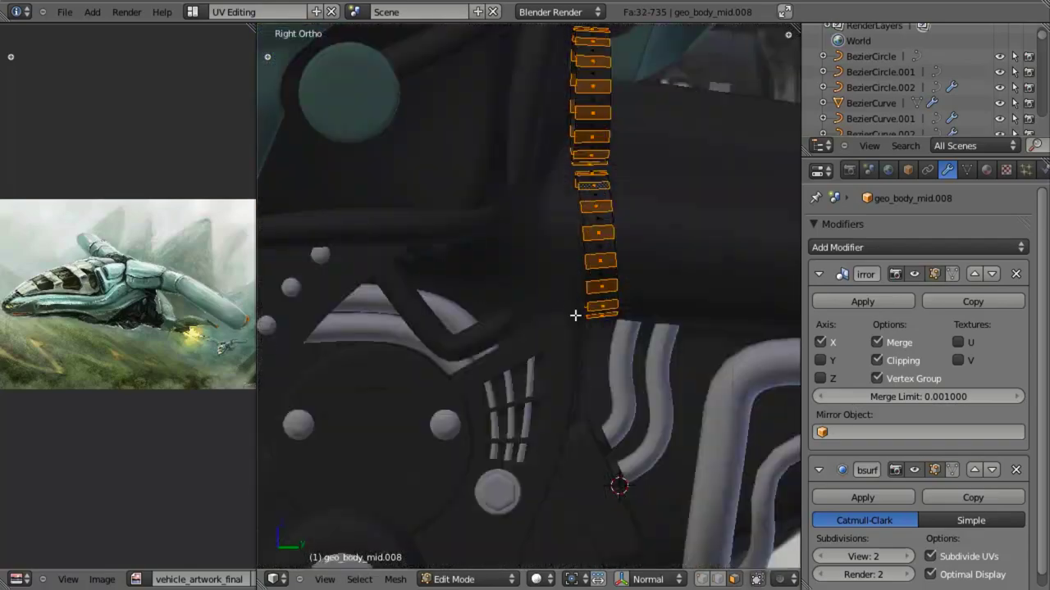
middle_click_drag(702, 227, 620, 343, "shift")
key("e")
right_click(631, 353)
scroll(637, 361, "up", 2)
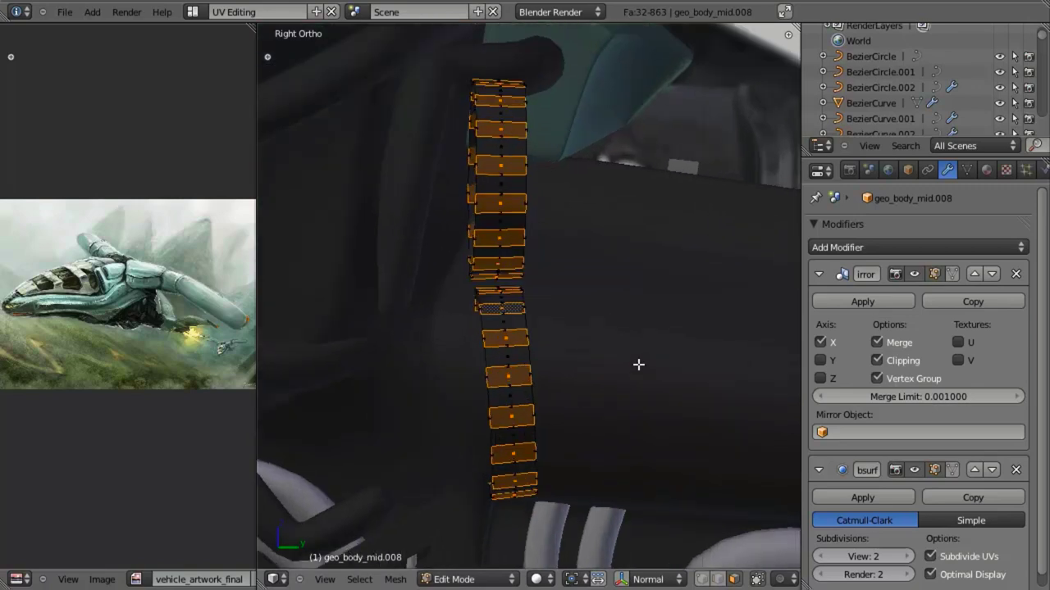
key("alt+s")
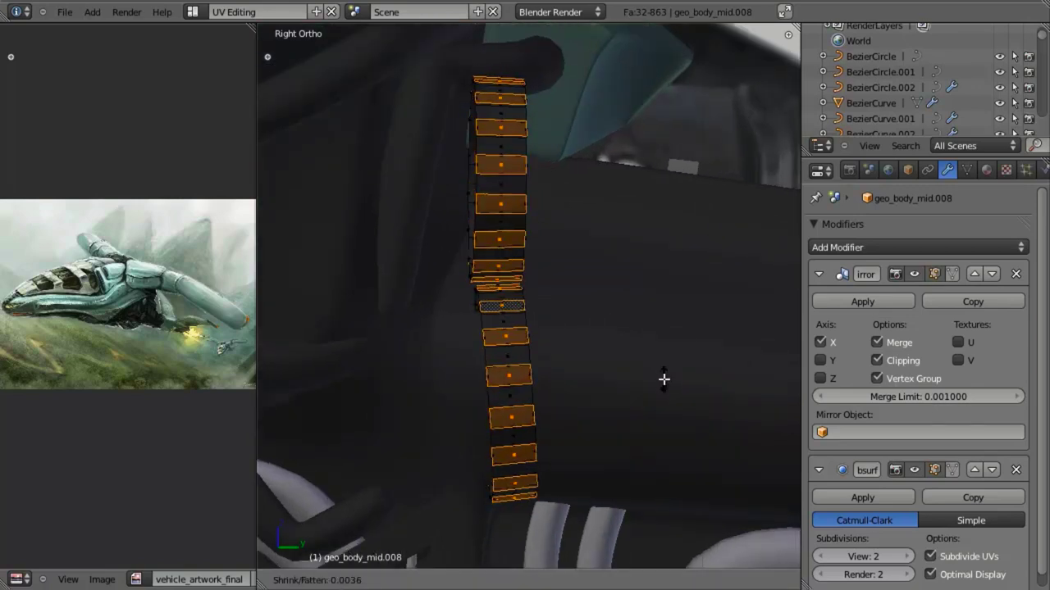
left_click(663, 379)
Extrude the same raised faces again and fatten them slightly to form a tight second layer on the teeth.
key("e")
right_click(656, 331)
key("alt+s")
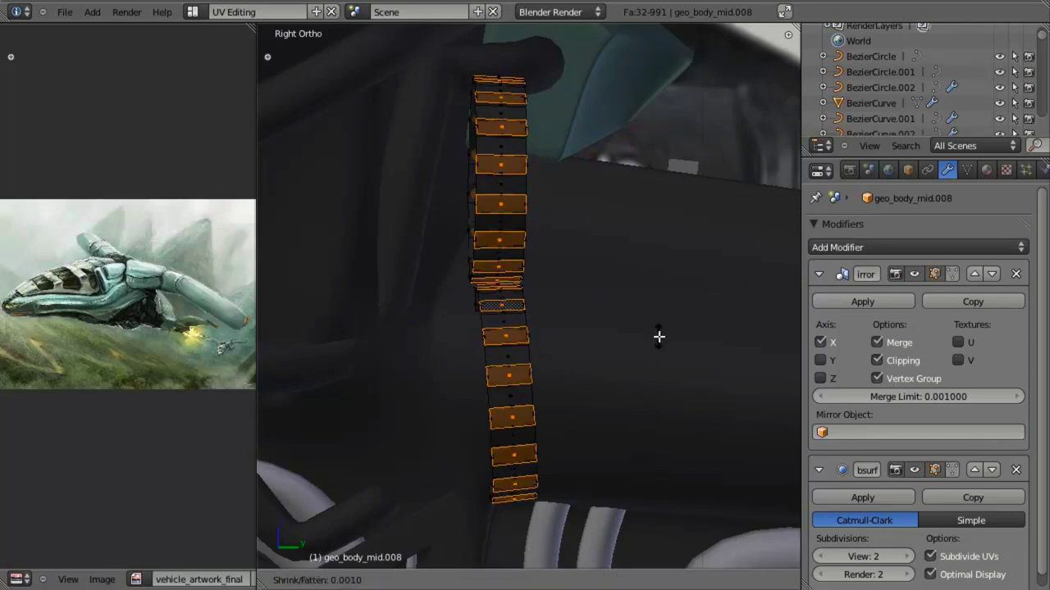
left_click(666, 357)
Switch to vertex selection and delete the side faces of the raised teeth along the front rim of both bands.
key("ctrl+l")
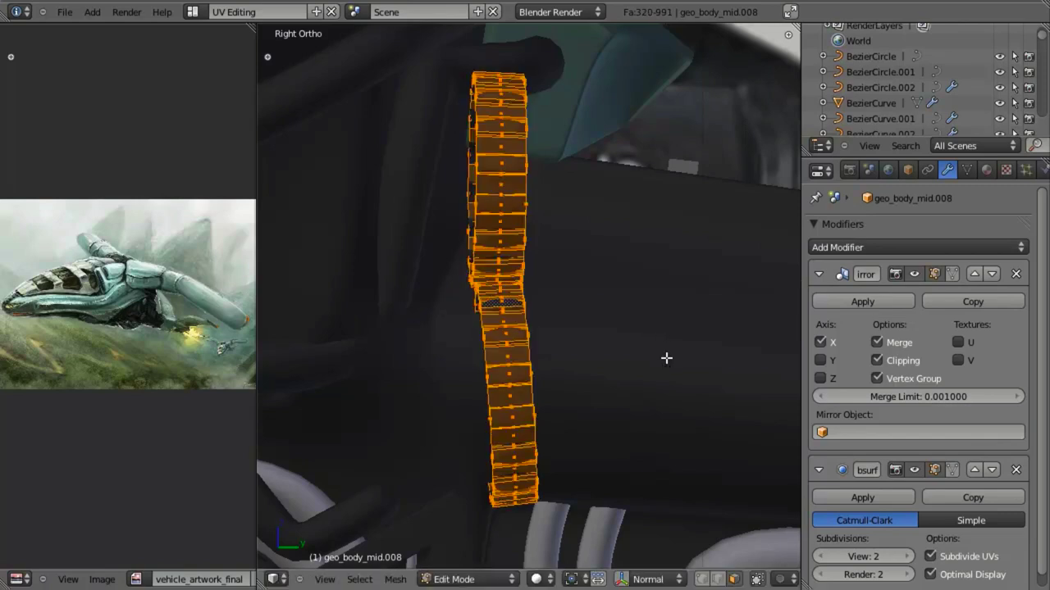
key("a")
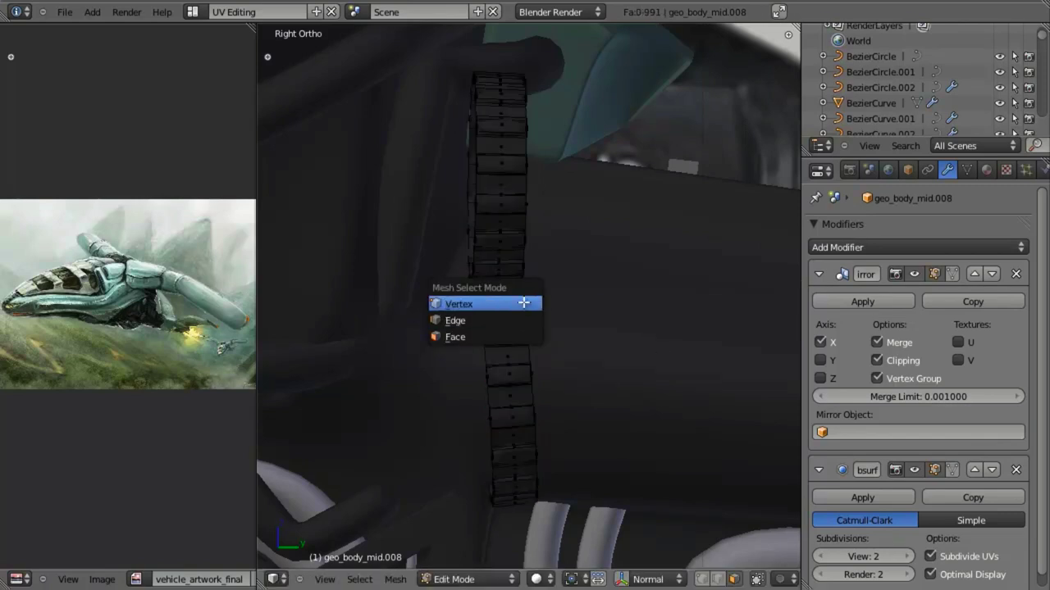
left_click(524, 303)
key("z")
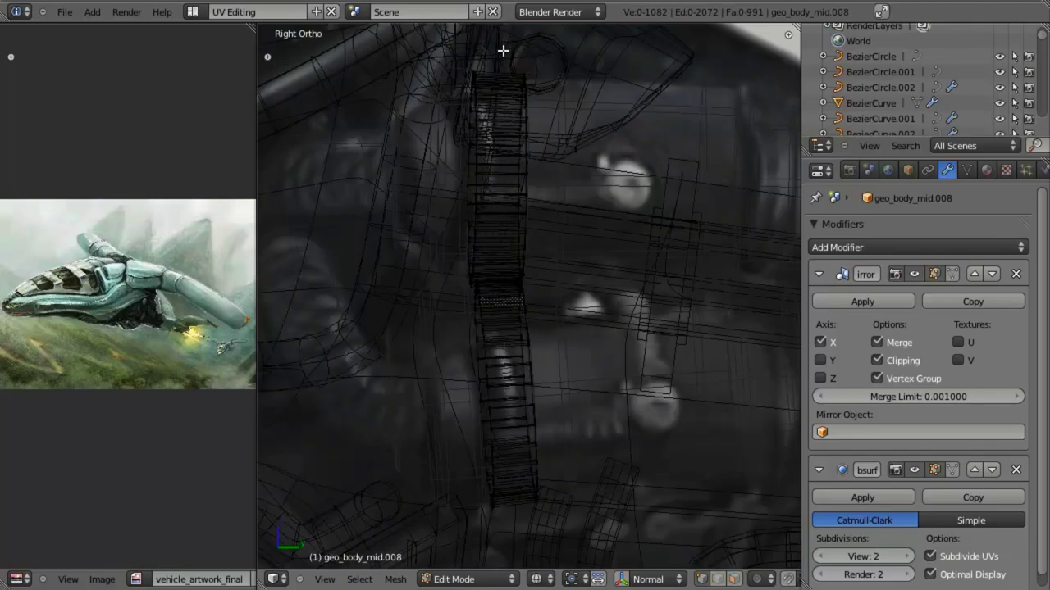
left_click_drag(501, 48, 274, 542)
mouse_move(409, 280)
middle_mouse_down()
mouse_move(431, 254)
mouse_move(426, 276)
middle_mouse_up()
key("x")
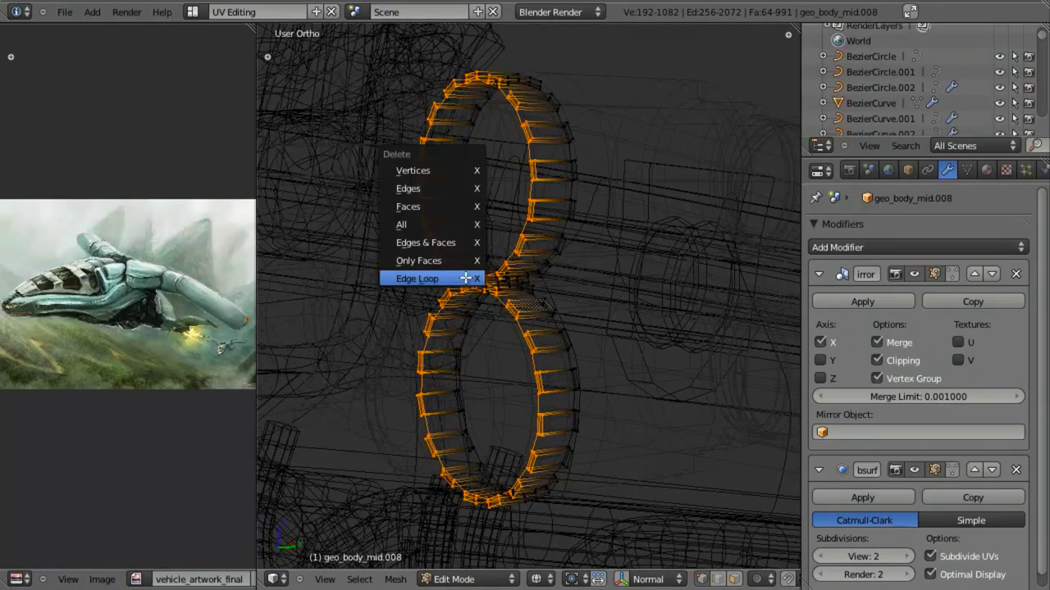
left_click(463, 203)
key("z")
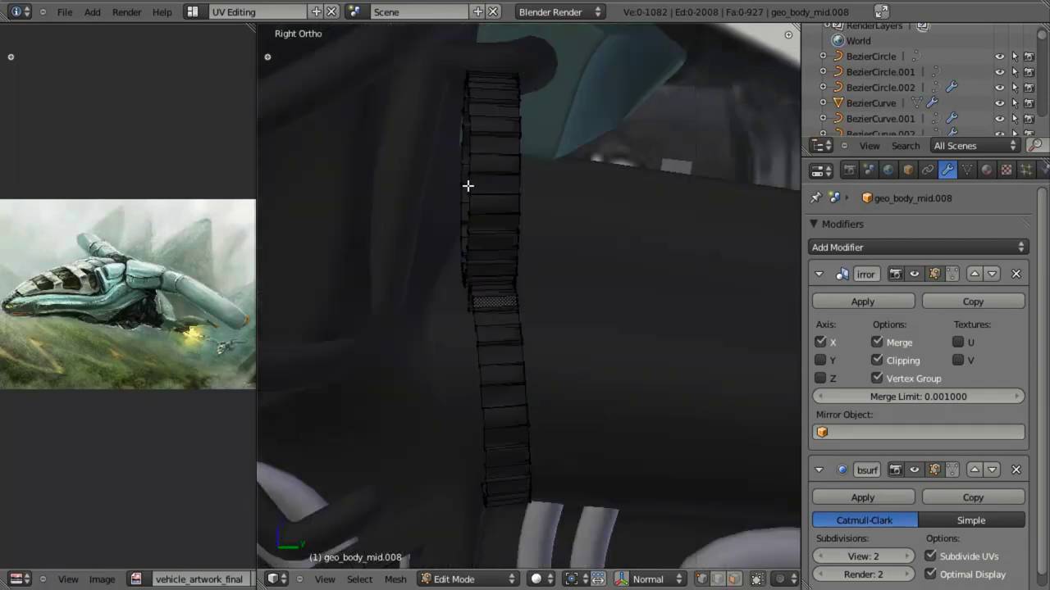
Delete the matching side faces of the raised teeth along the rear rim of both bands.
key("z")
key("b")
left_click_drag(506, 47, 670, 504)
key("x")
left_click(627, 271)
key("z")
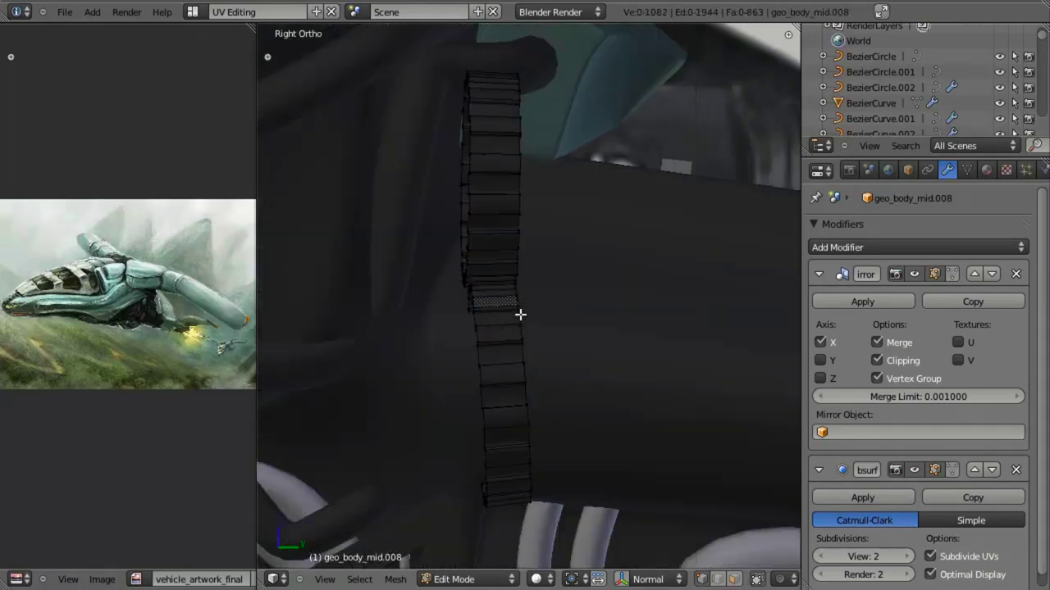
Reveal the hidden mesh and inspect the toothed bands inside the cylinder grooves in Object Mode.
key("alt+h")
key("Tab")
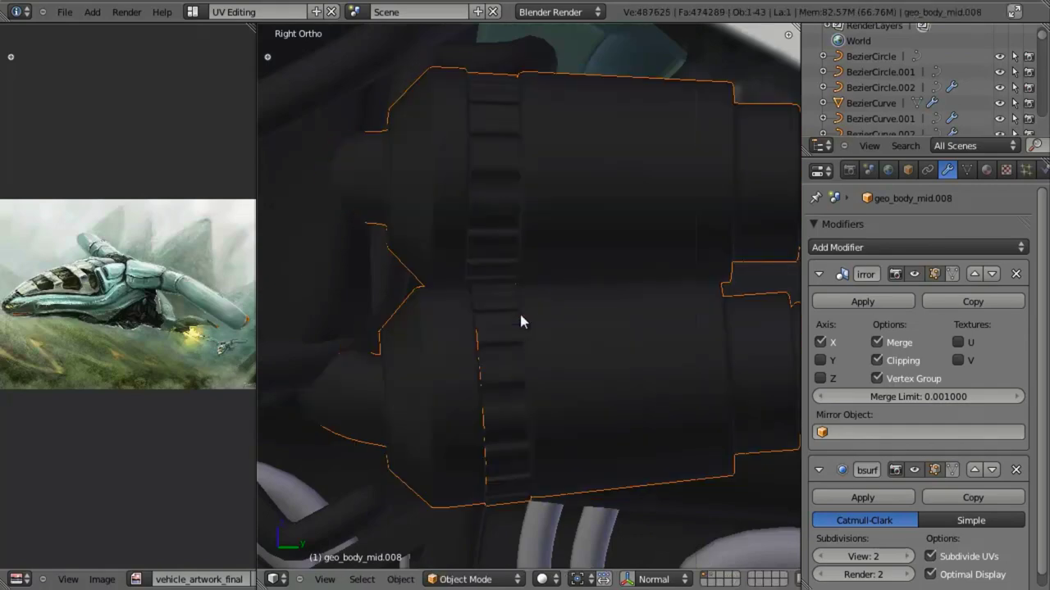
scroll(520, 313, "down", 3)
key("a")
mouse_move(542, 308)
middle_mouse_down()
mouse_move(553, 323)
mouse_move(382, 328)
mouse_move(492, 333)
mouse_move(558, 318)
middle_mouse_up()
scroll(487, 347, "up", 8)
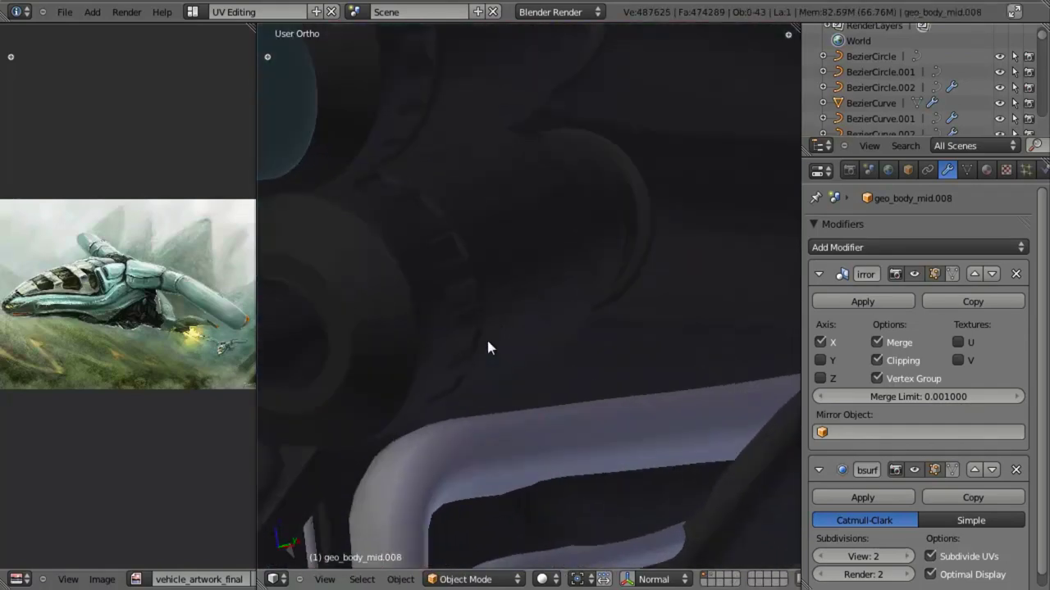
Select the whole lower toothed band and scale it down to about 0.97 so it sits deeper in its groove.
key("Tab")
key("a")
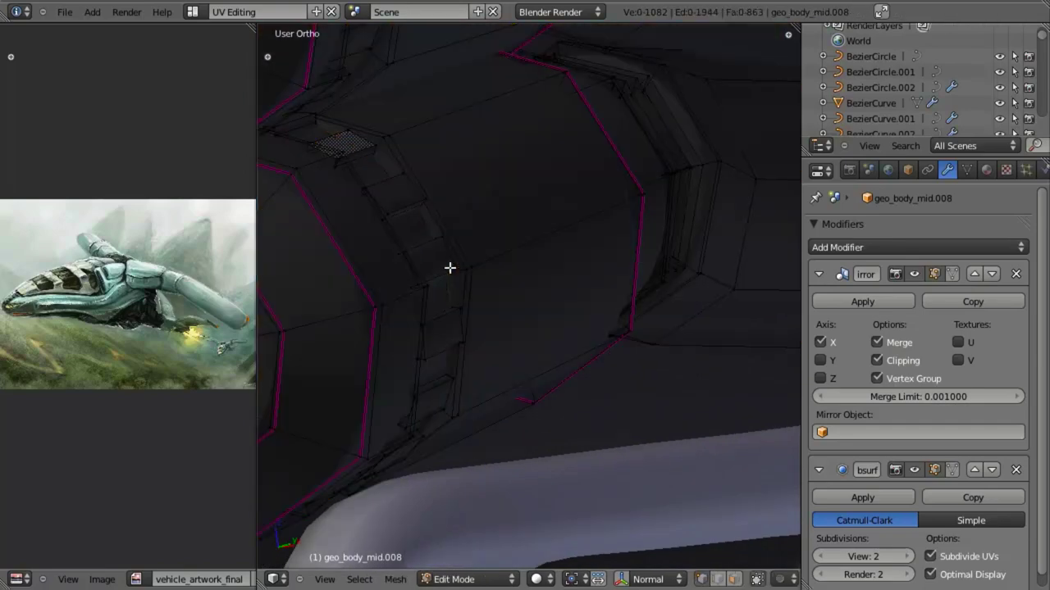
right_click(449, 268, "alt")
key("s")
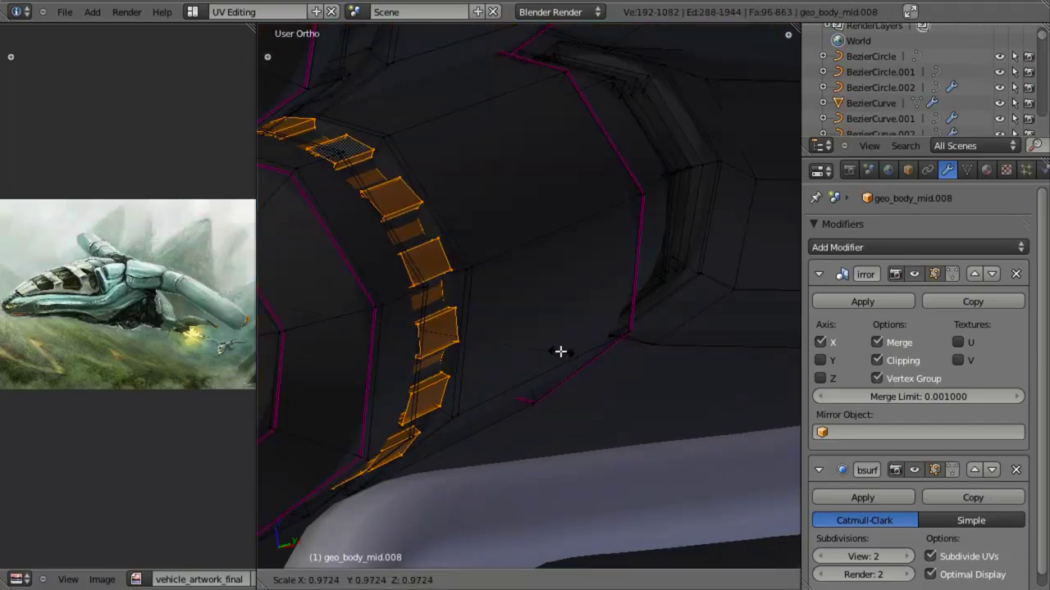
left_click(558, 350)
scroll(476, 331, "down", 2)
middle_click_drag(477, 331, 428, 331)
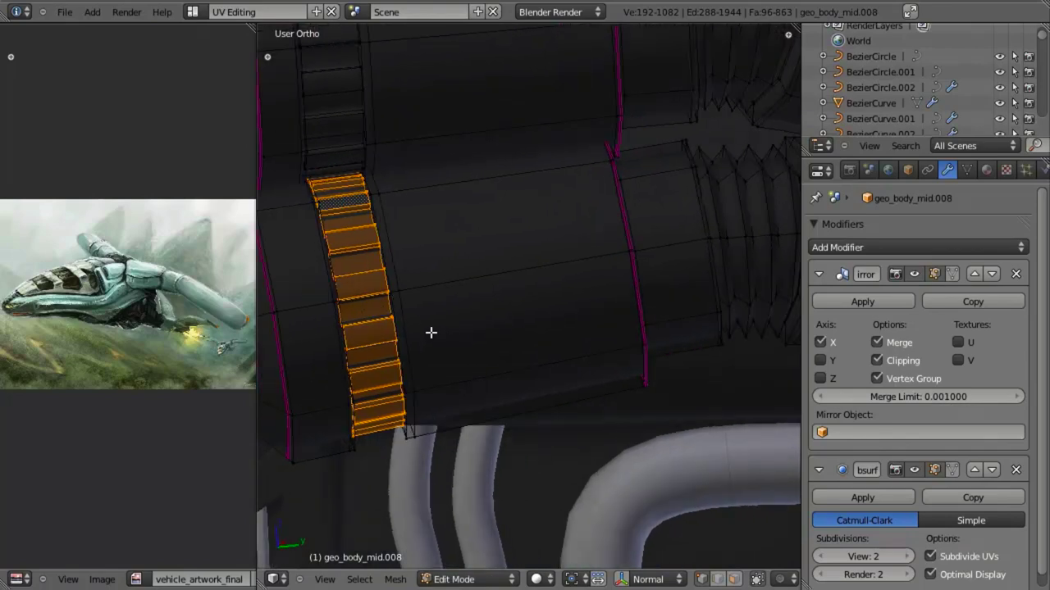
Review both toothed bands in Object Mode and compare the cylinders with the reference artwork in right-side wireframe view.
key("Tab")
key("Tab")
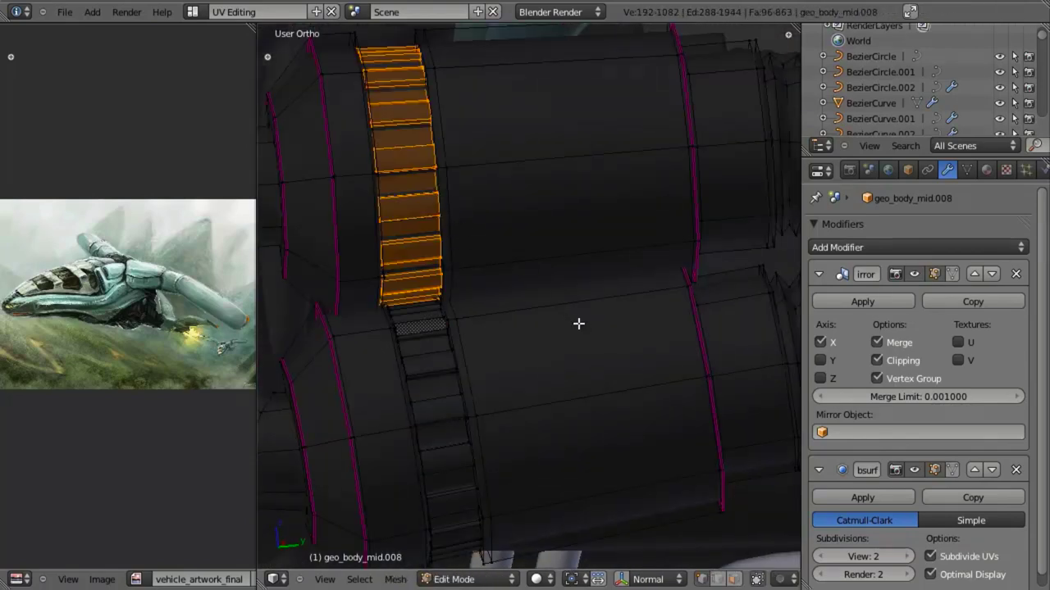
key("Tab")
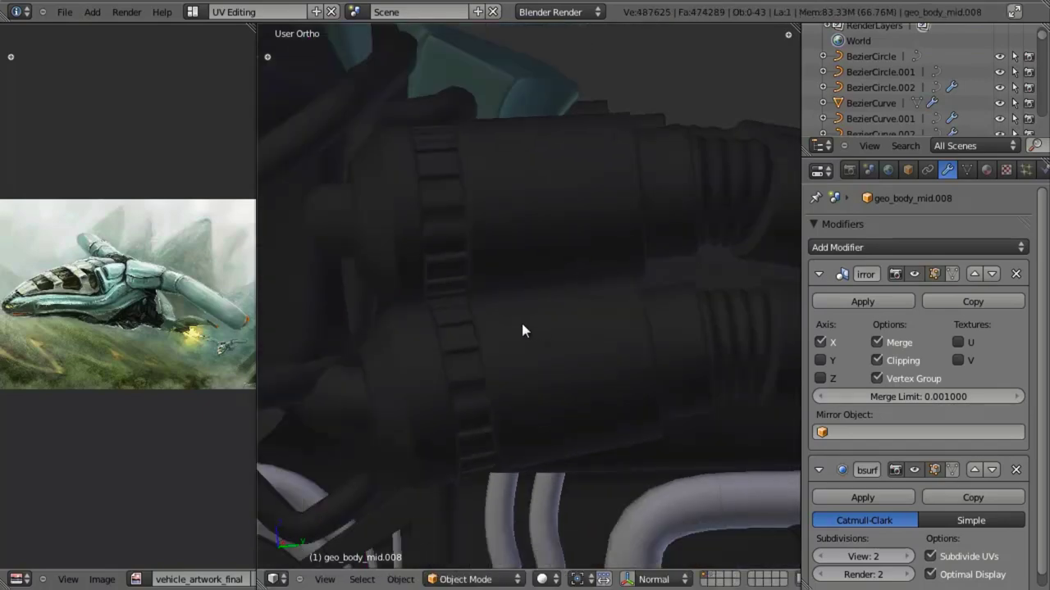
middle_click_drag(468, 280, 481, 360)
key("KP_3")
key("z")
scroll(530, 341, "up", 8)
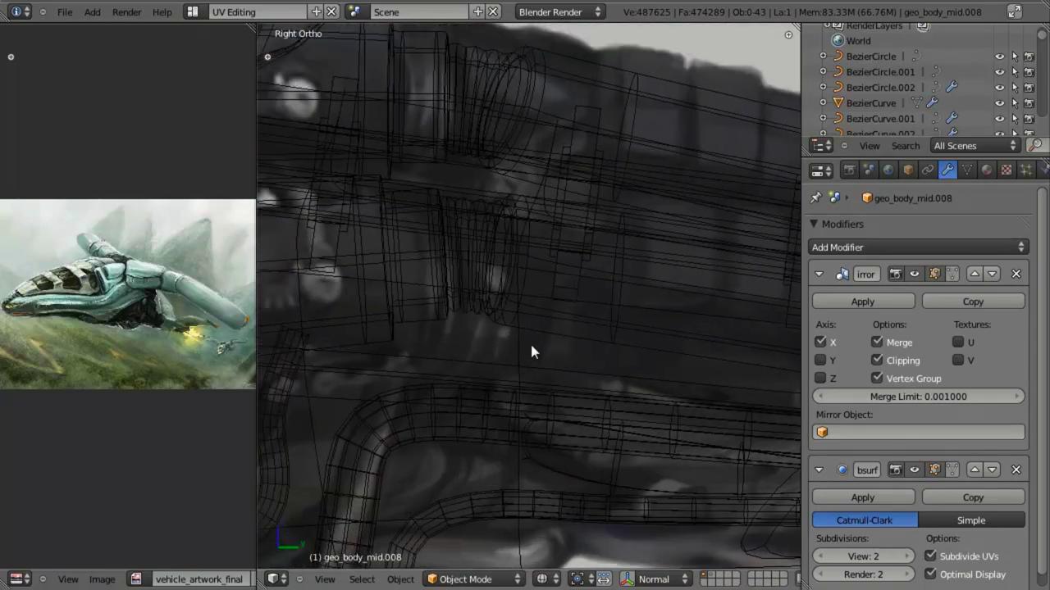
Add three edge loops around the lower cylinder just behind the toothed band, sliding each toward the groove.
key("shift+z")
key("Tab")
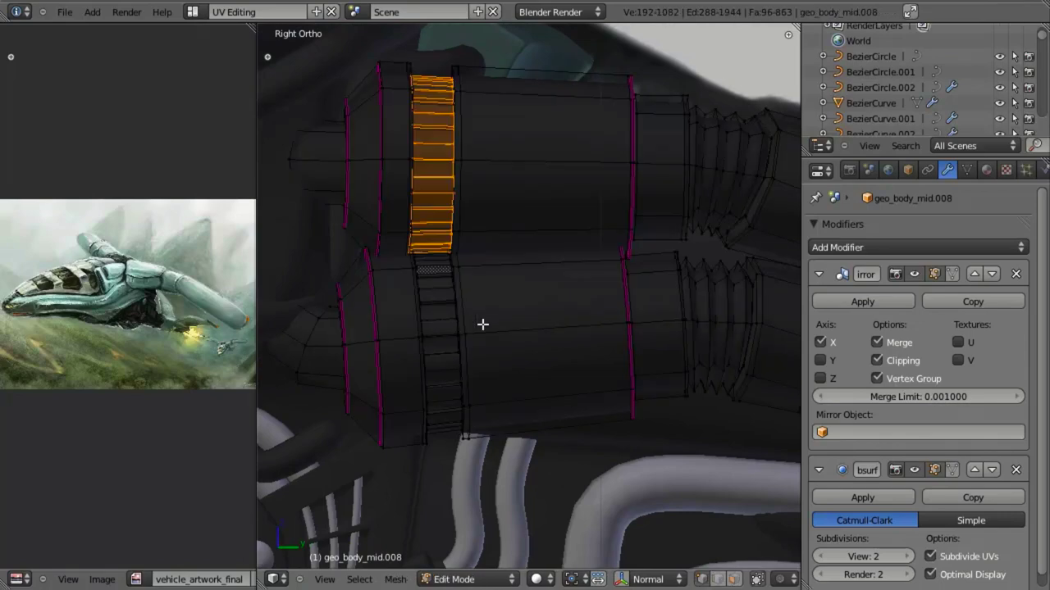
key("a")
key("ctrl+r")
left_click(480, 339)
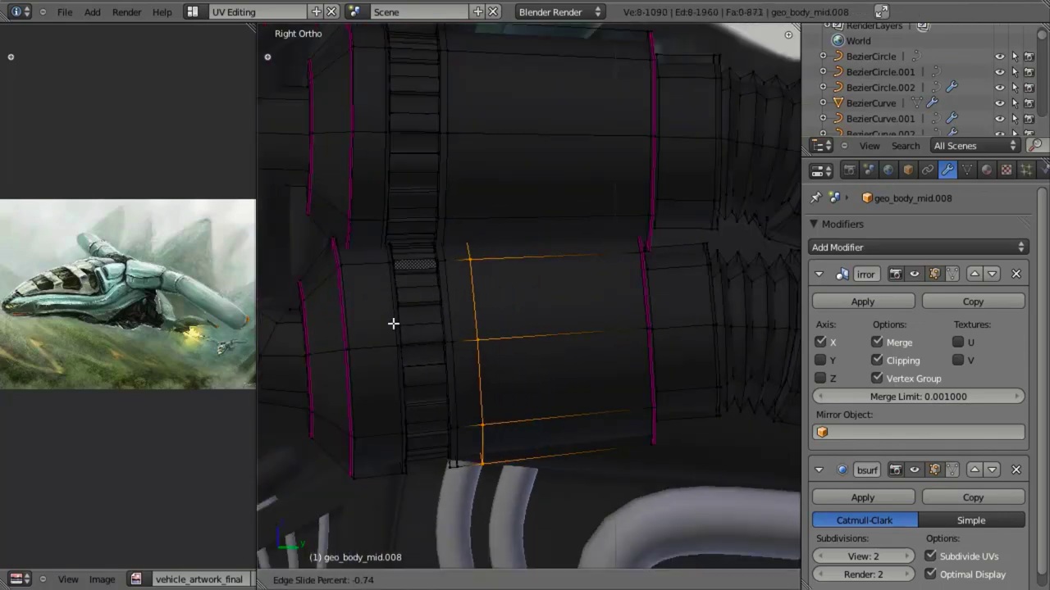
left_click(393, 323)
key("ctrl+r")
left_click(529, 345)
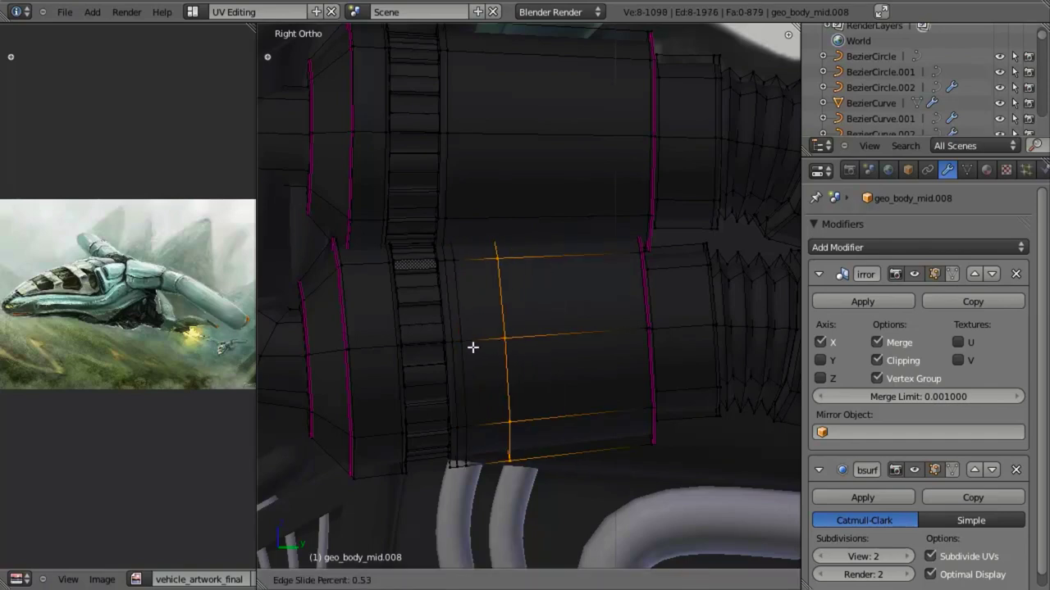
left_click(467, 342)
key("ctrl+r")
left_click(516, 339)
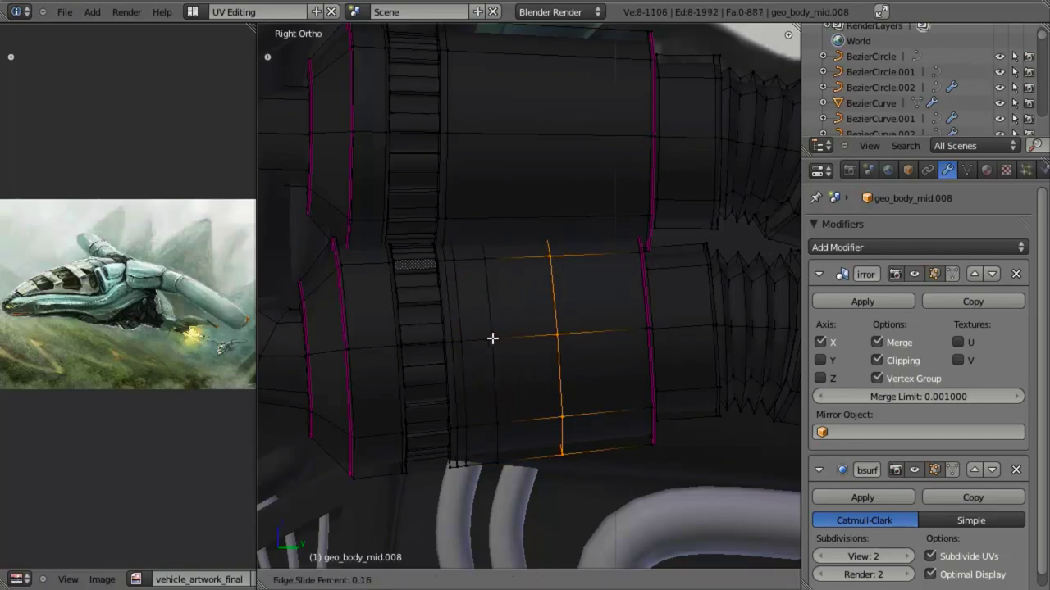
left_click(444, 326)
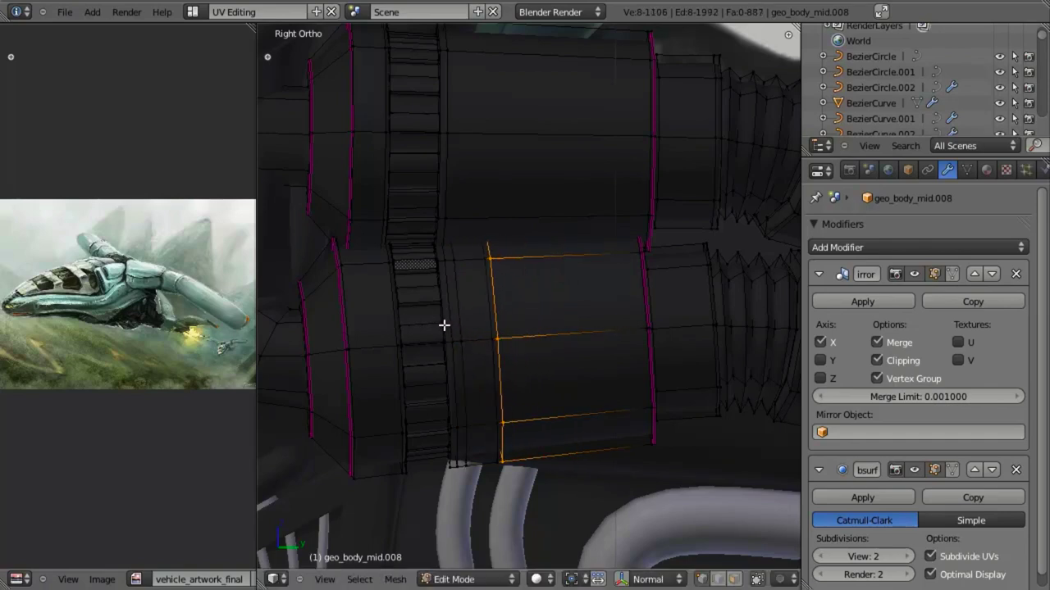
Add another edge loop between the new loops on the lower cylinder and slide it close to the loop nearest the groove.
right_click(459, 312, "alt")
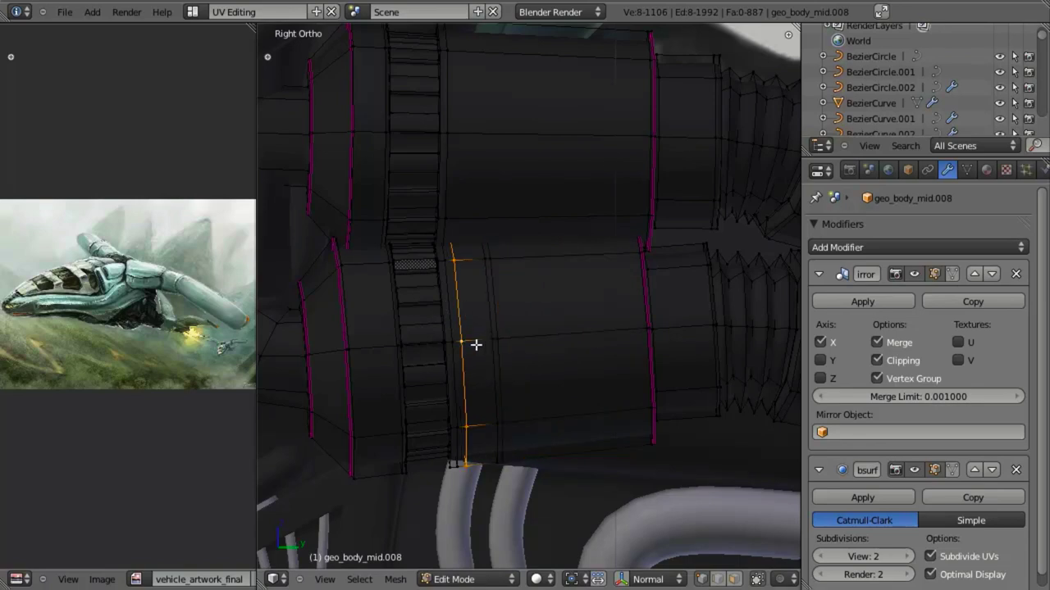
key("ctrl+r")
left_click(464, 345)
left_click(466, 341)
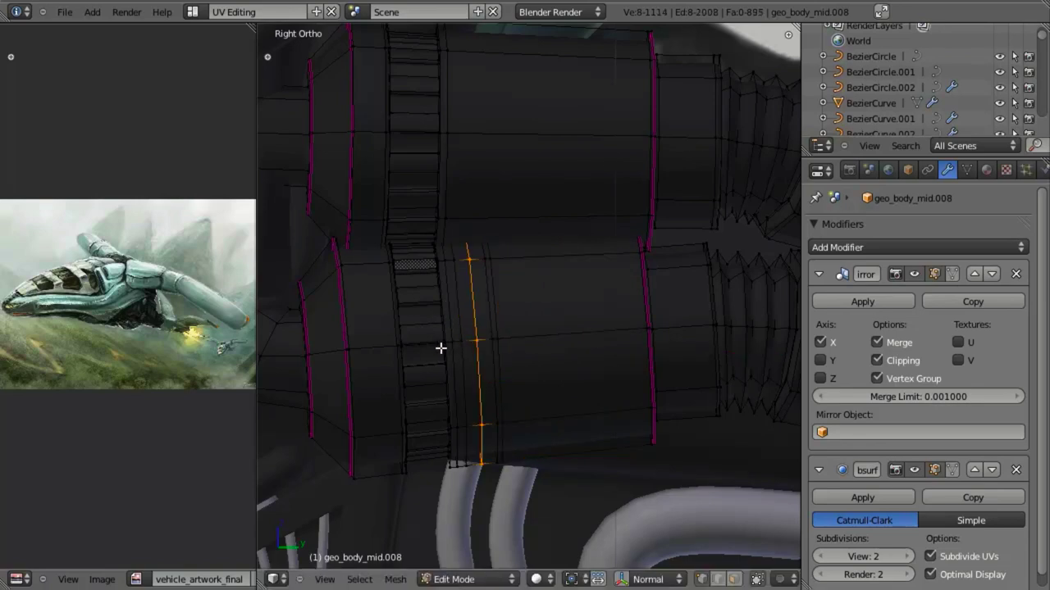
key("ctrl+e")
left_click(434, 347)
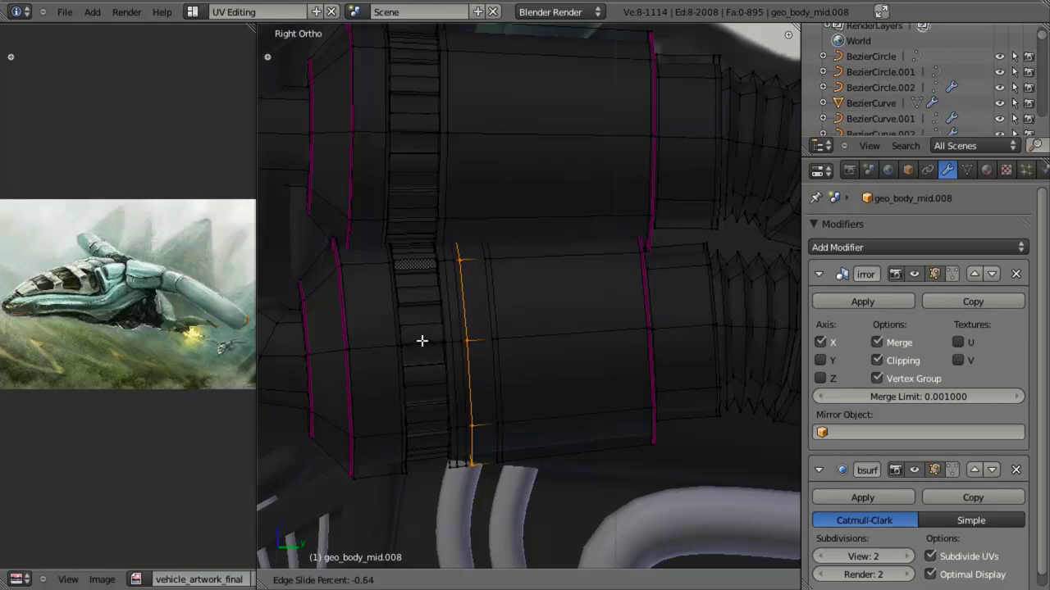
left_click(430, 338)
Extrude the narrow strip of faces between the inner edge loops and fatten it outward into a raised ring.
right_click(490, 315, "alt+shift")
key("e")
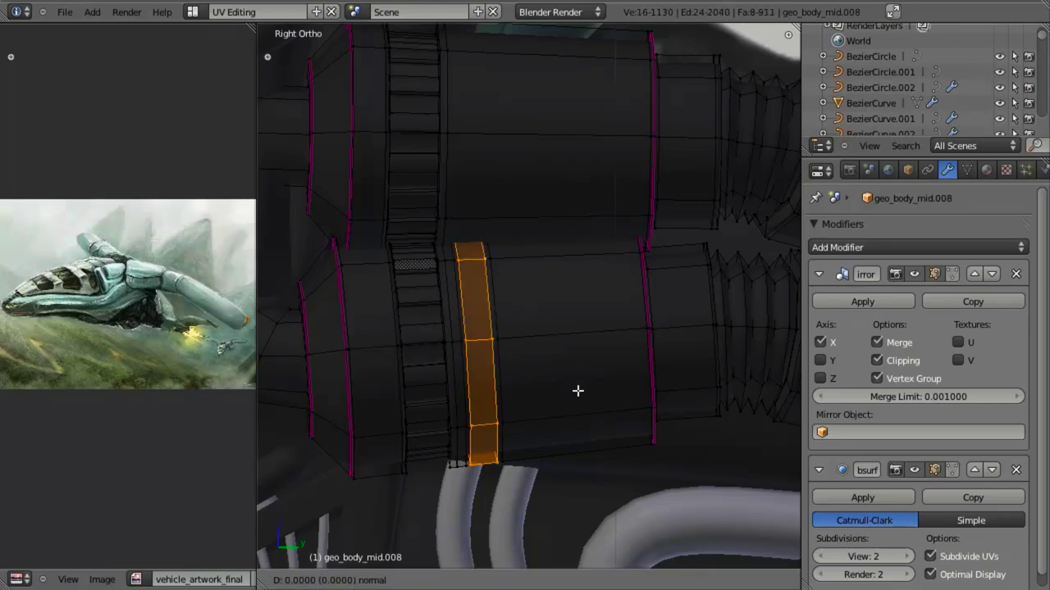
right_click(578, 392)
key("alt+s")
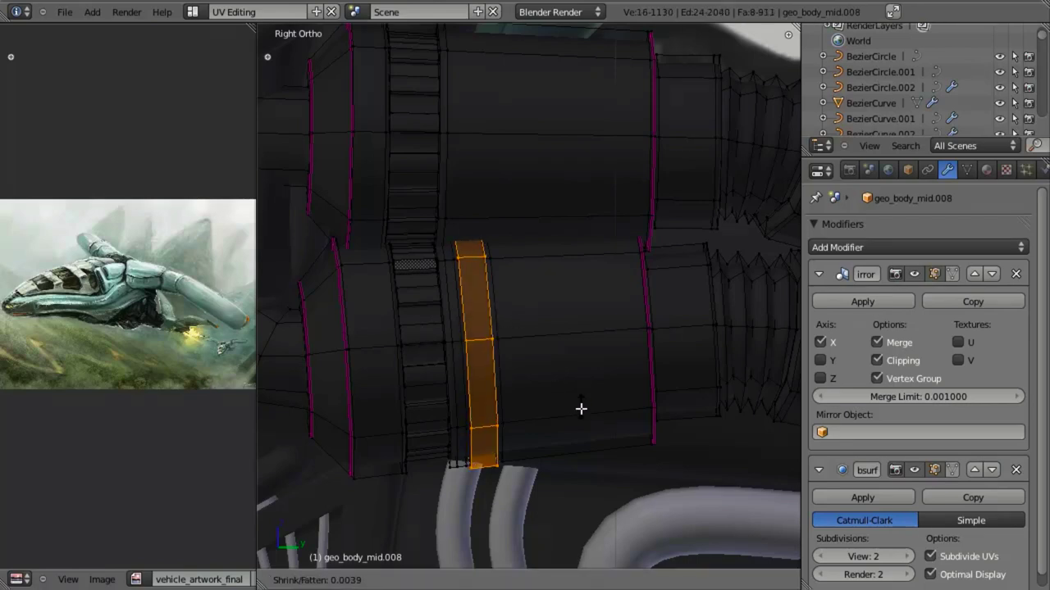
left_click(588, 426)
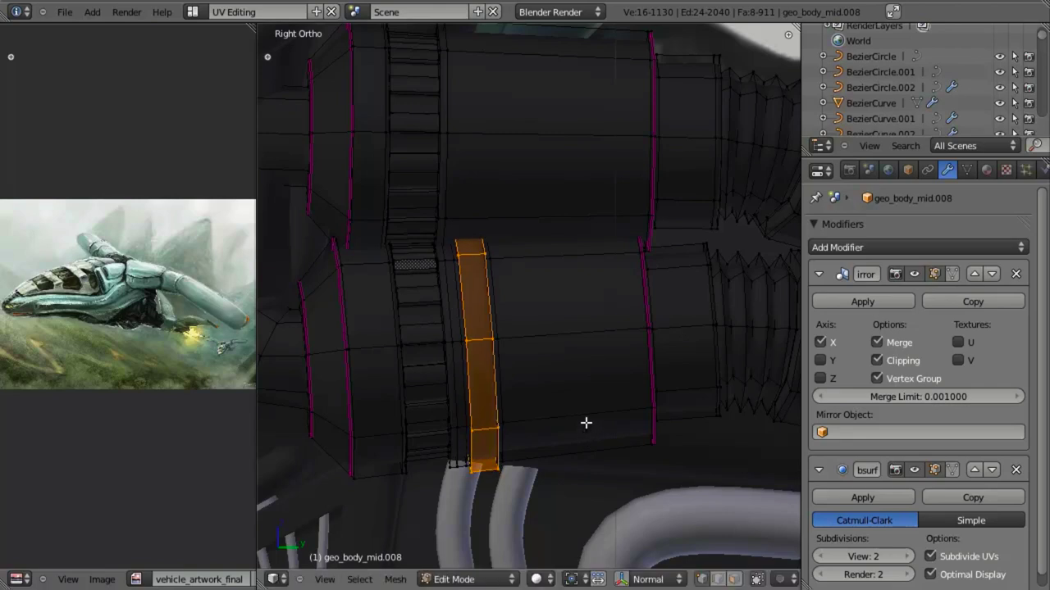
Crease the front and rear outer edge loops of the lower cylinder's raised ring, using a crease value of 0.9.
scroll(586, 428, "up", 4)
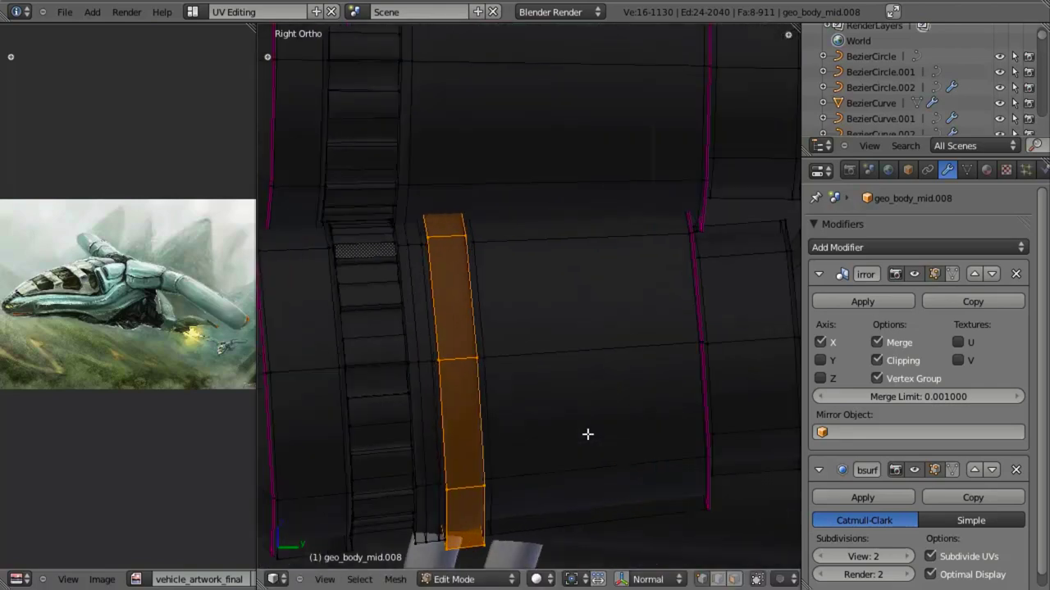
right_click(420, 338, "alt")
key("shift+e")
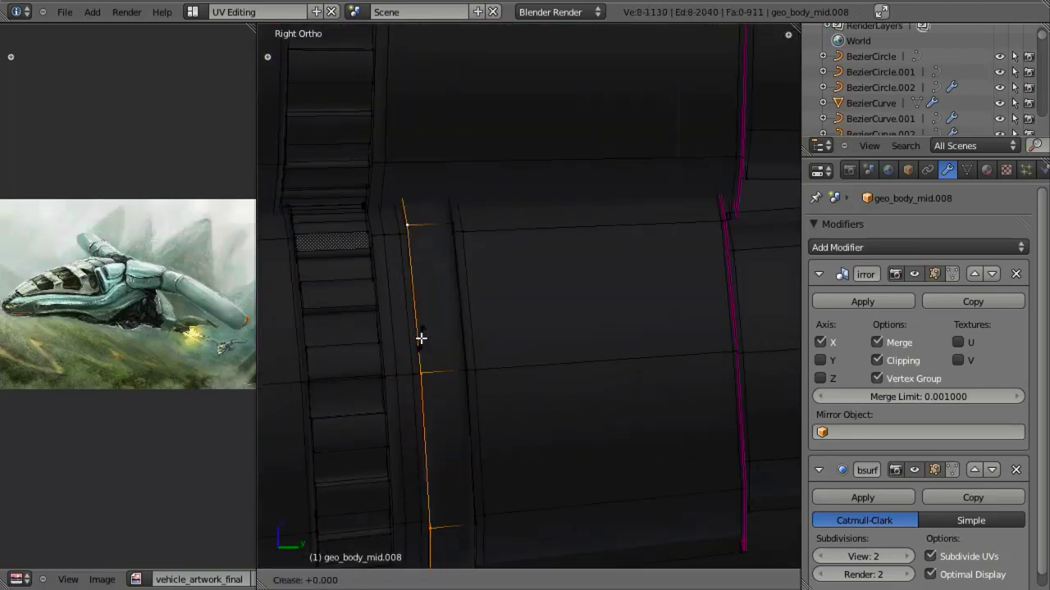
key("Return")
key("a")
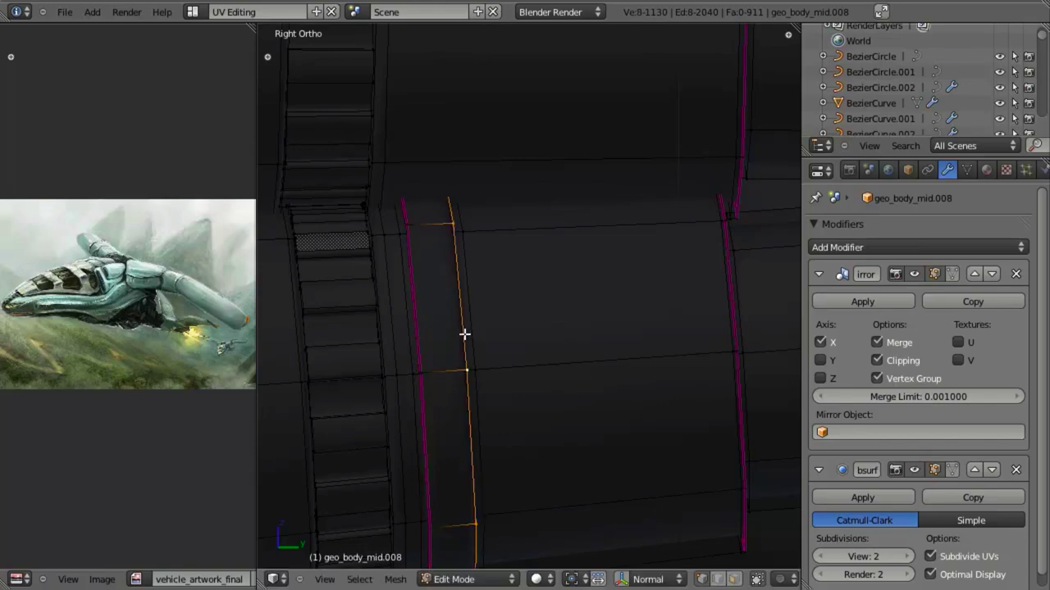
key("shift+e")
type(".9")
key("Return")
key("Tab")
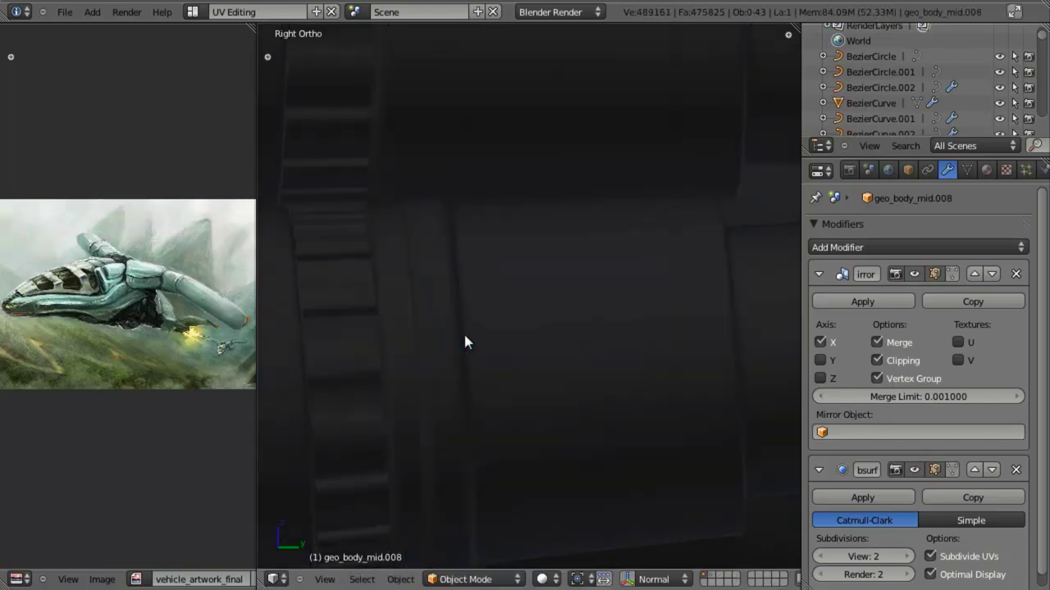
Add two closely spaced edge loops around the upper cylinder behind its toothed band, in line with the lower ring's rear edge.
scroll(465, 333, "down", 3)
scroll(483, 335, "down", 3)
key("Tab")
scroll(563, 347, "up", 1)
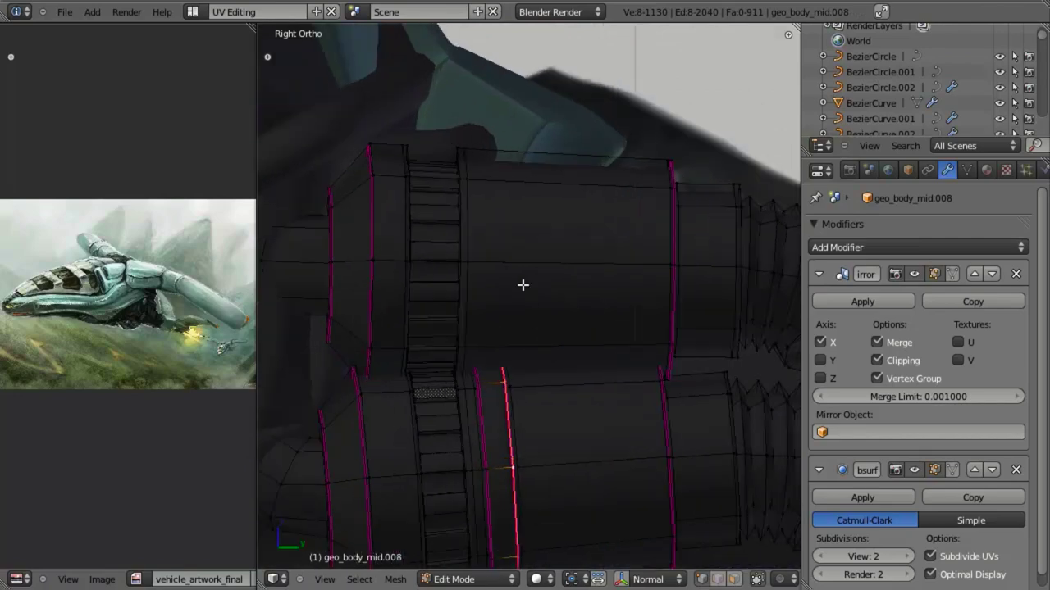
key("ctrl+r")
left_click(510, 264)
left_click(497, 243)
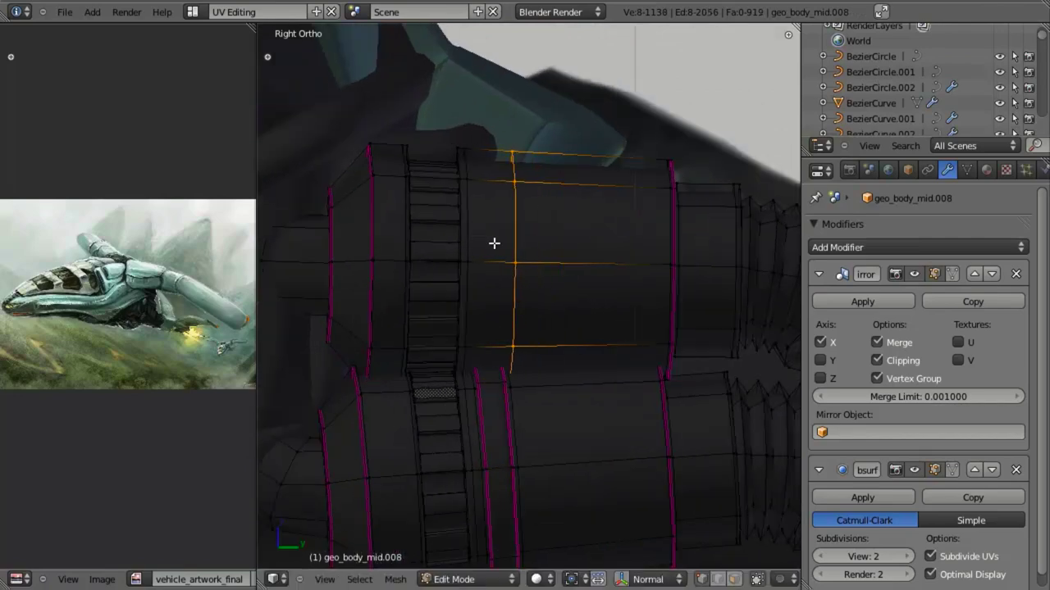
key("ctrl+r")
left_click(520, 260)
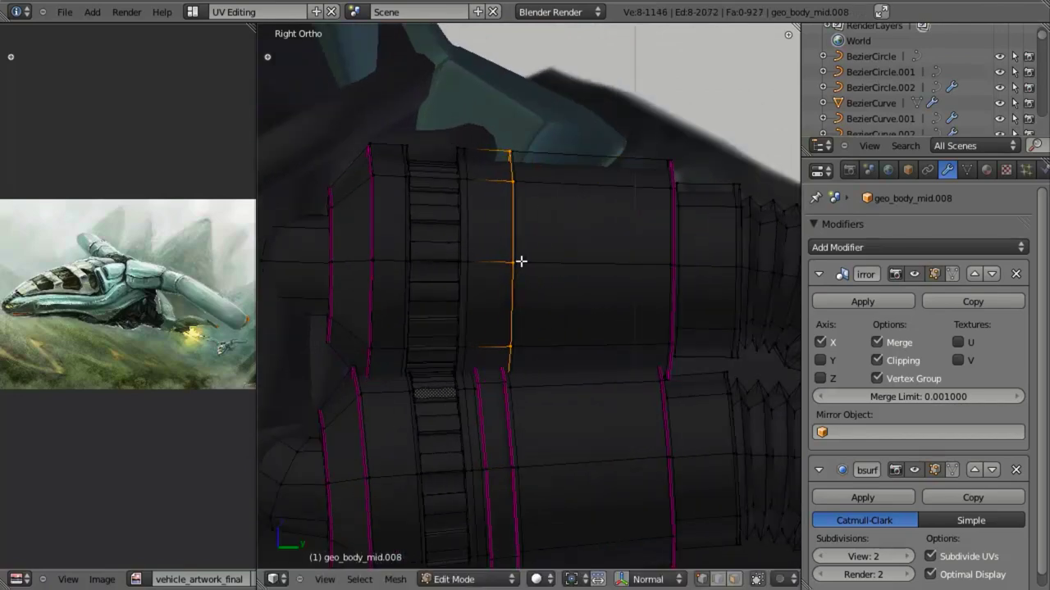
left_click(489, 259)
Add two more edge loops on the upper cylinder between the groove and the new loops, sliding both close to the groove.
key("ctrl+r")
left_click(489, 259)
left_click(476, 253)
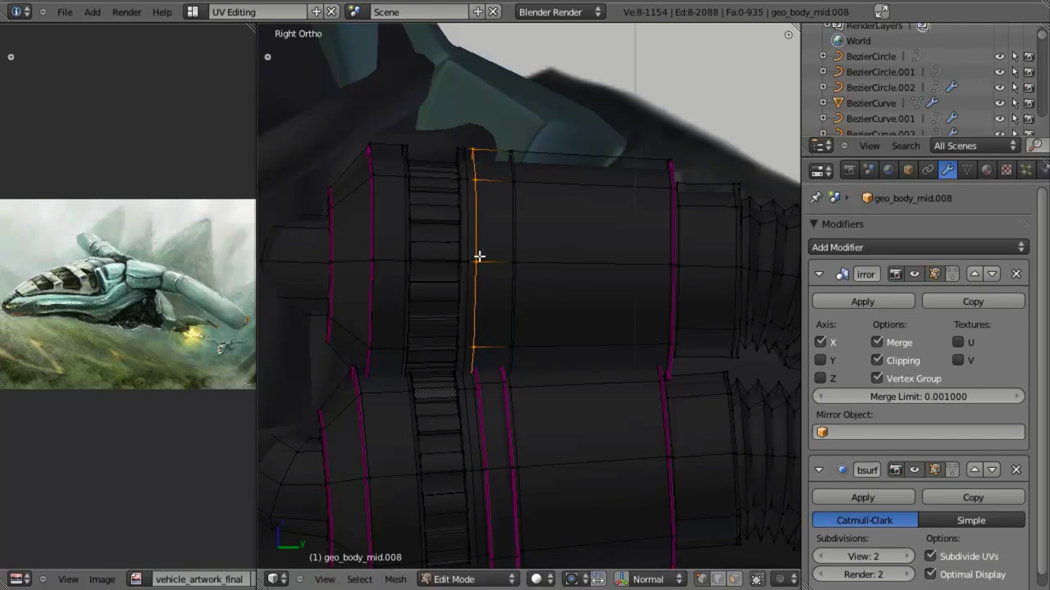
key("ctrl+r")
left_click(492, 265)
left_click(474, 258)
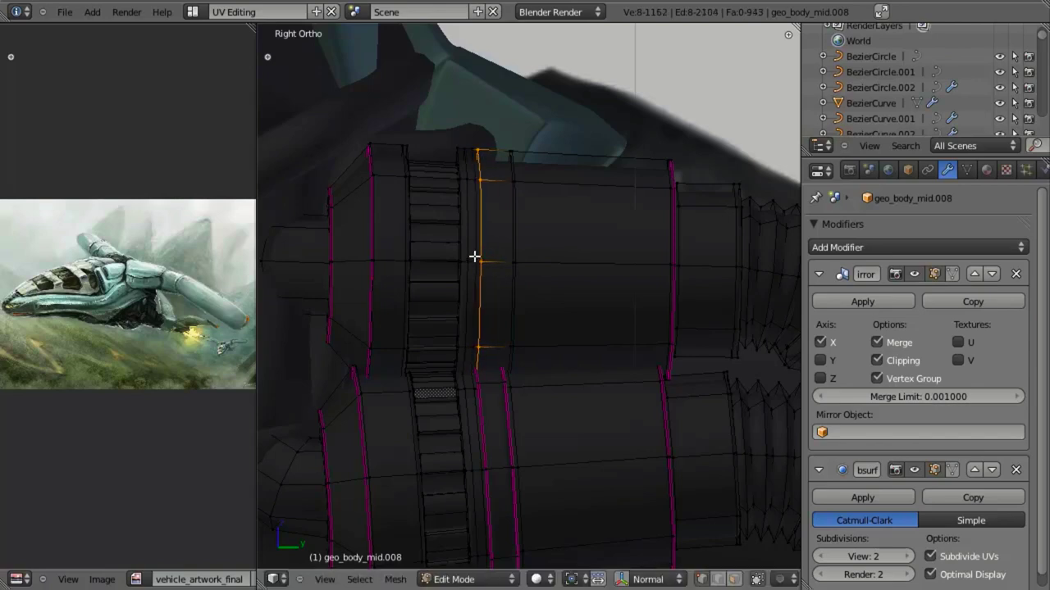
Extrude the strip of faces between the upper cylinder's new edge loops and fatten it outward into a raised ring.
left_click(511, 243, "alt+shift")
key("e")
right_click(612, 329)
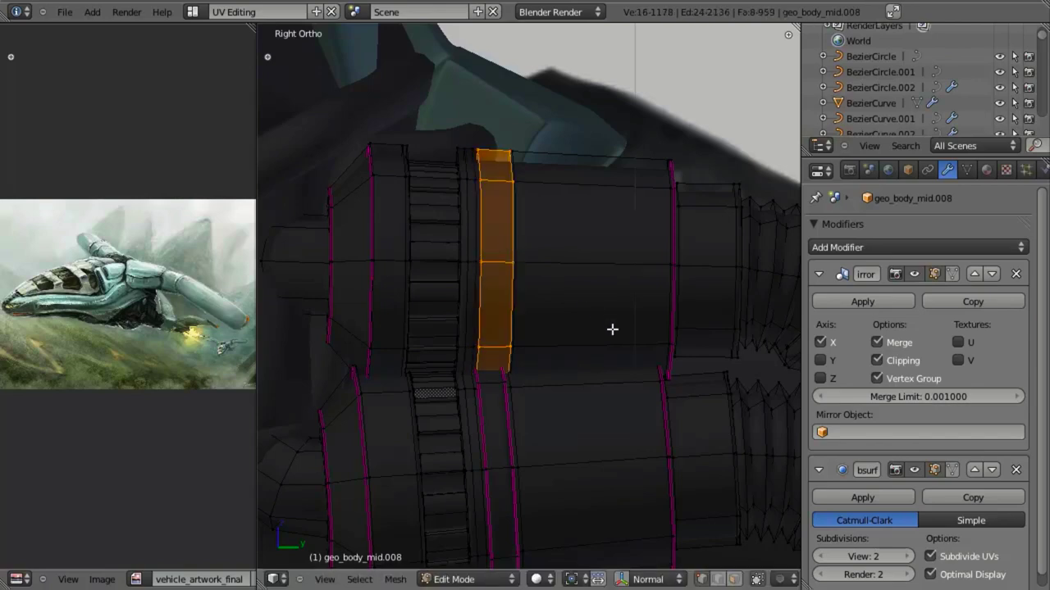
key("alt+s")
key("Escape")
key("e")
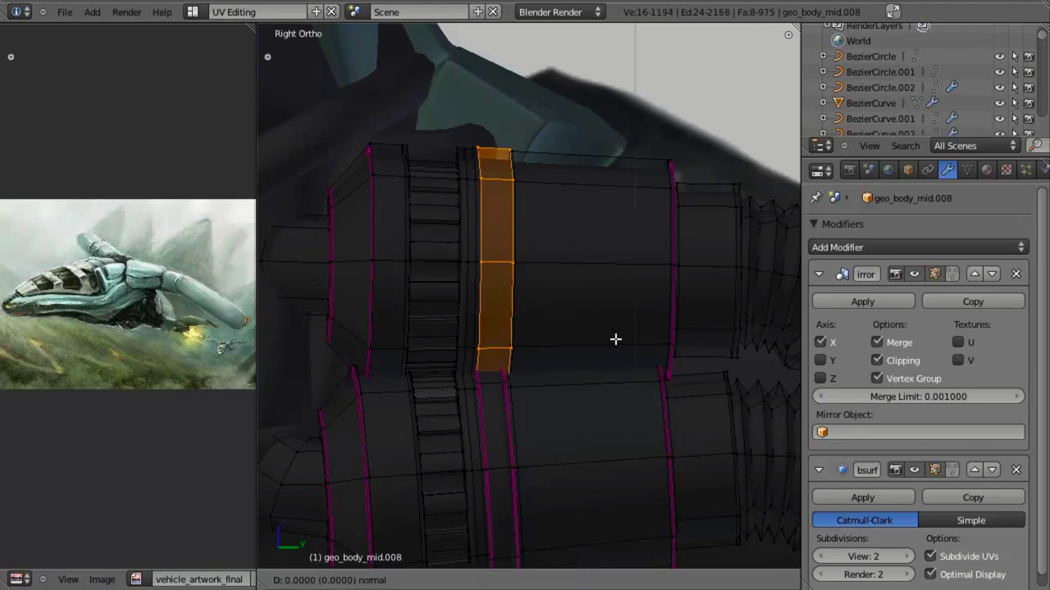
key("Escape")
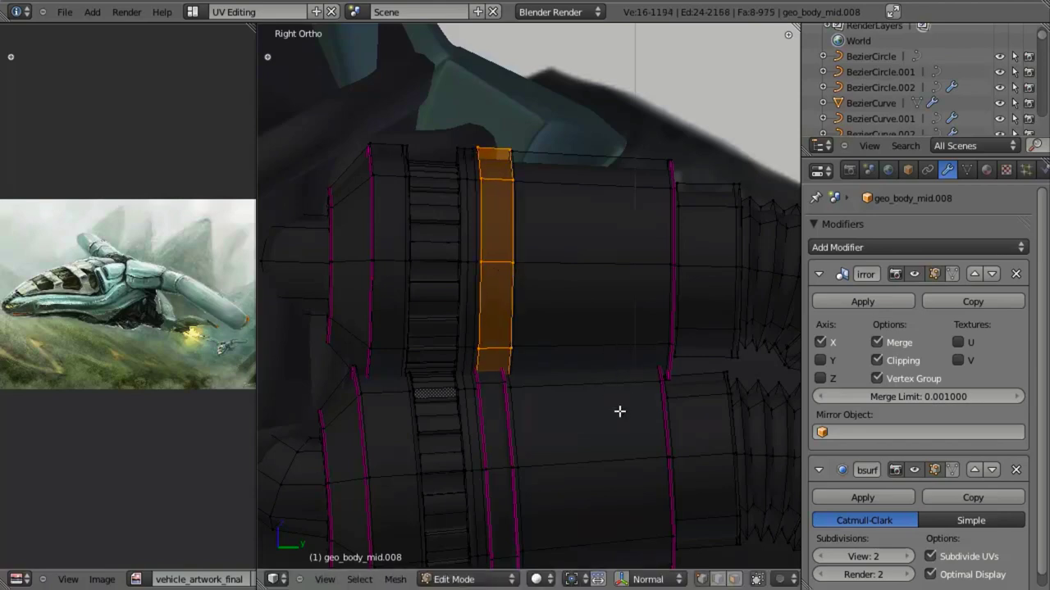
key("alt+s")
key("Escape")
Crease the front and rear outer edge loops of the upper cylinder's raised ring, using a crease value of 0.8.
middle_click_drag(574, 368, 480, 324)
right_click(480, 326, "alt")
key("shift+e")
type("1")
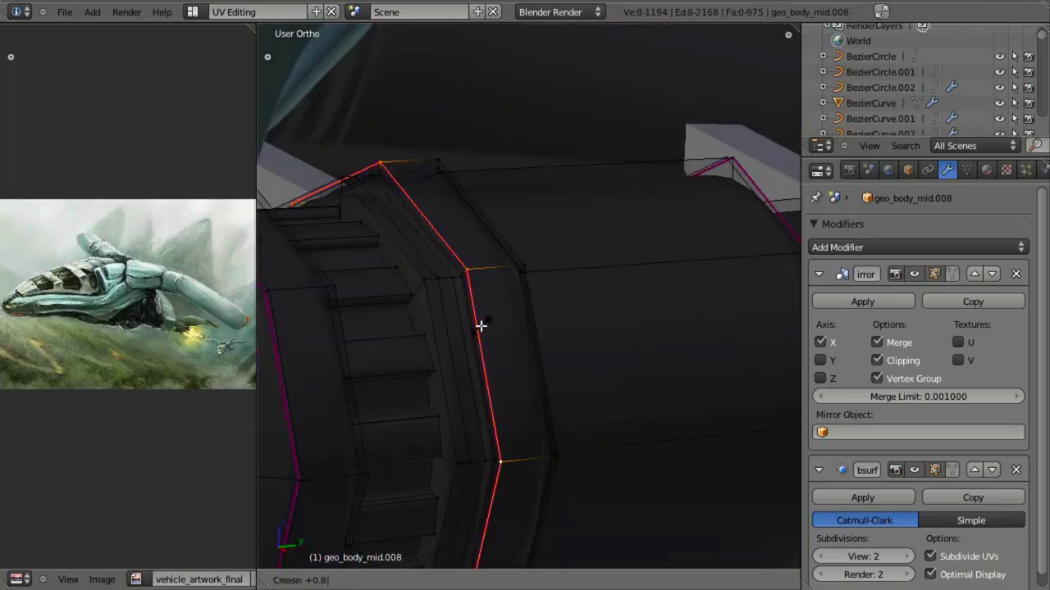
key("Return")
key("a")
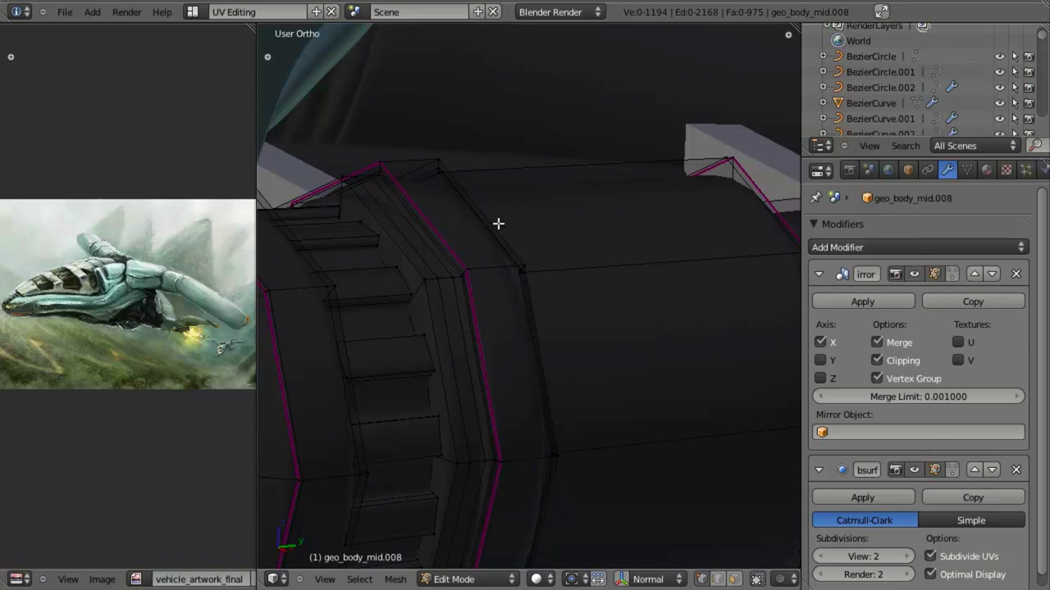
right_click(498, 224, "alt")
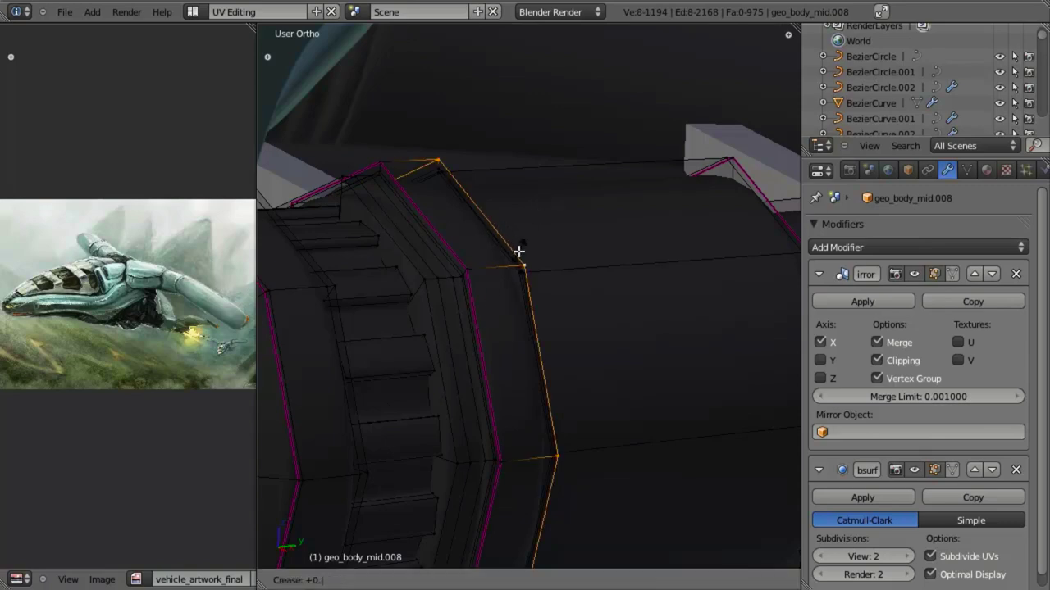
key("ctrl+e")
left_click(517, 254)
Review the raised rings in Object Mode from an angled view and from the right side of the vehicle.
key("Tab")
middle_click_drag(487, 281, 581, 352)
scroll(624, 416, "down", 6)
scroll(579, 353, "down", 3)
middle_click_drag(427, 375, 516, 356)
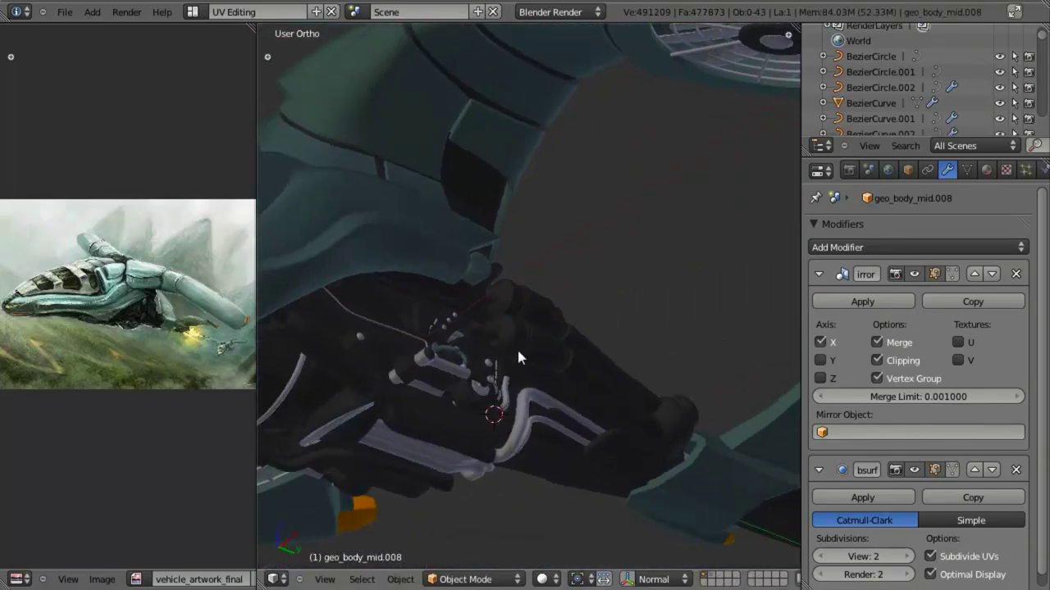
key("KP_3")
scroll(520, 394, "up", 3)
scroll(589, 369, "up", 1)
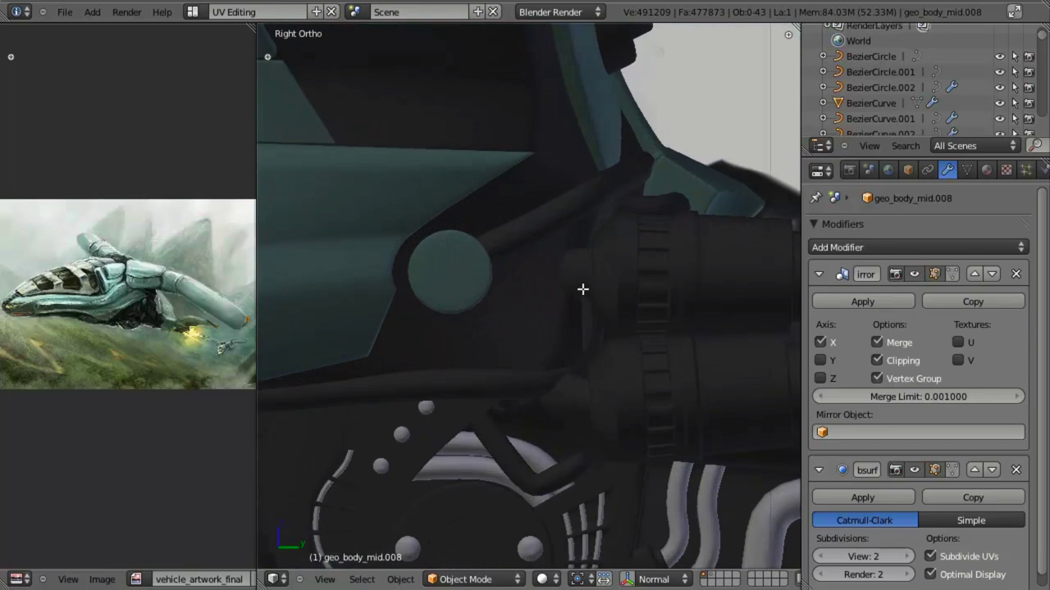
Delete the vertices of the curved pipe and round stub connected to the front of the twin cylinders.
key("Tab")
key("z")
key("z")
key("z")
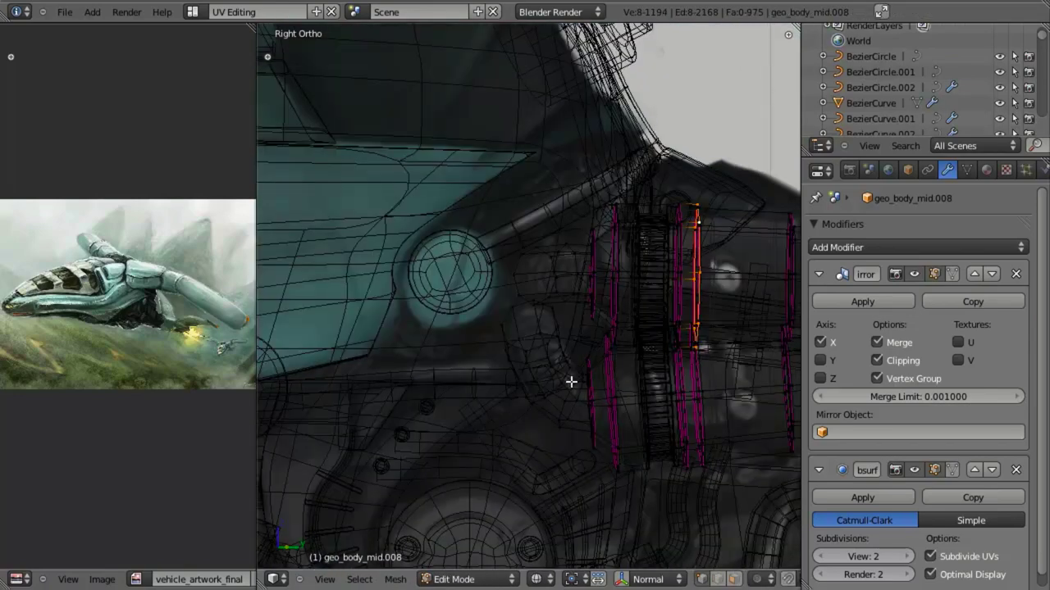
key("z")
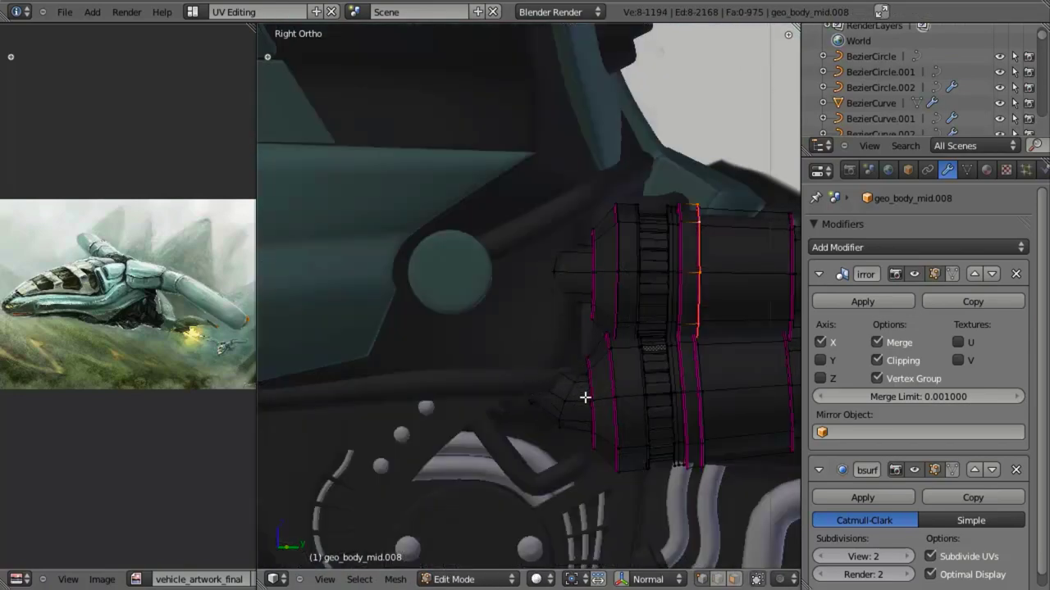
key("z")
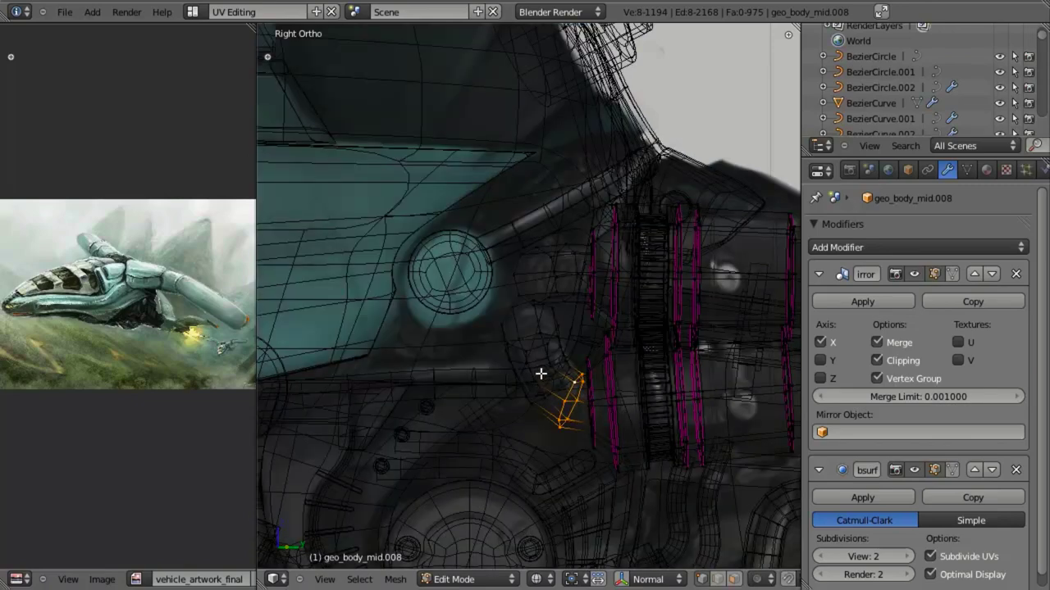
key("ctrl+KP_Add")
key("ctrl+KP_Add")
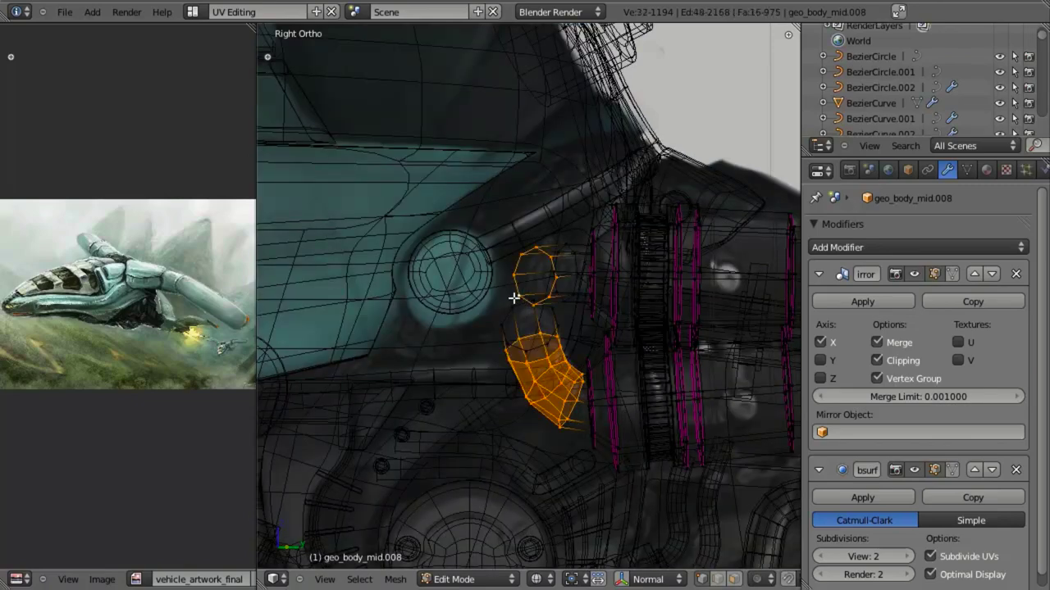
key("ctrl+KP_Add")
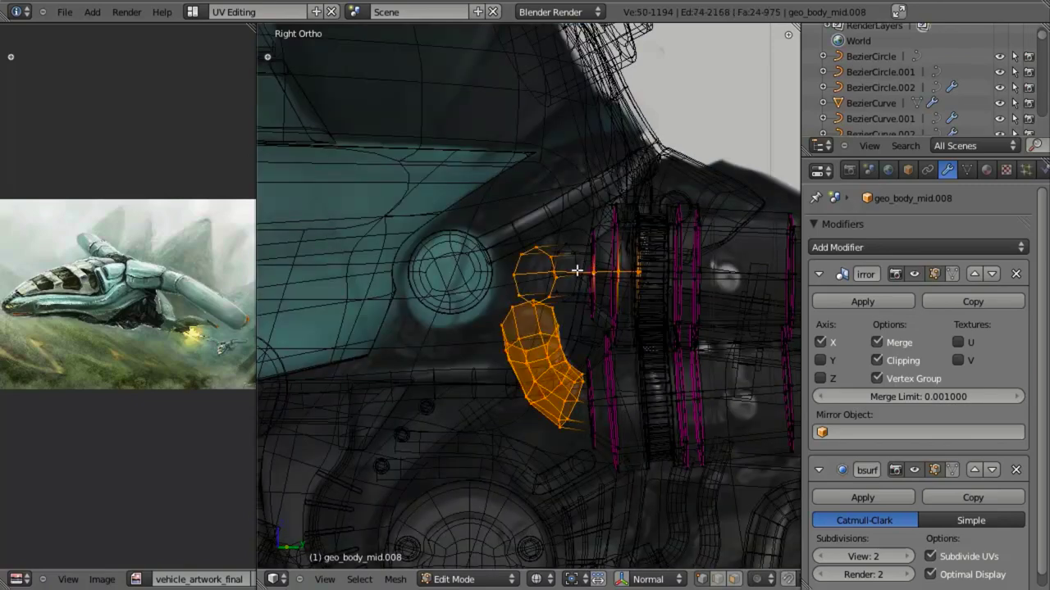
key("ctrl+KP_Subtract")
scroll(628, 273, "up", 3)
key("ctrl+KP_Add")
key("x")
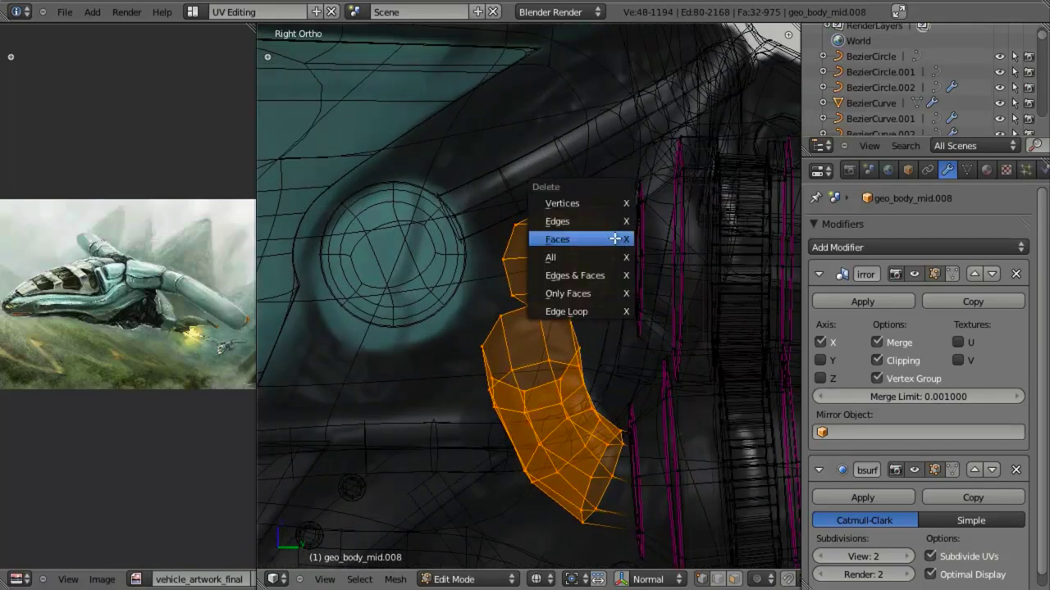
left_click(615, 239)
key("ctrl+z")
key("x")
left_click(615, 204)
key("z")
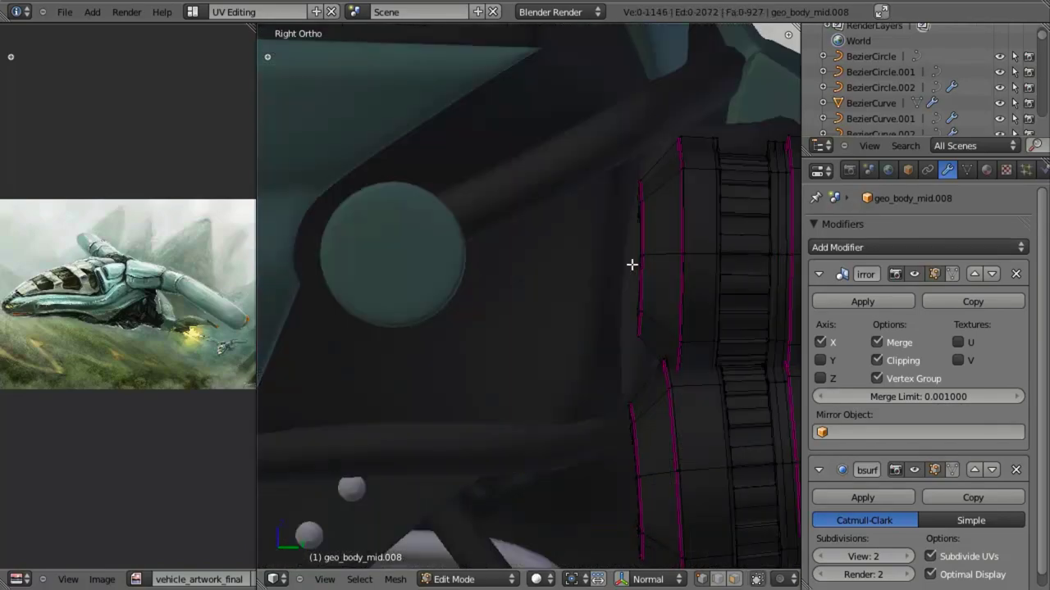
Select the upper cylinder with its front cap, toothed band and bellows, excluding the long hose, and move it about 0.02 outward along X.
mouse_move(641, 267)
middle_mouse_down()
mouse_move(686, 274)
mouse_move(549, 293)
middle_mouse_up()
key("z")
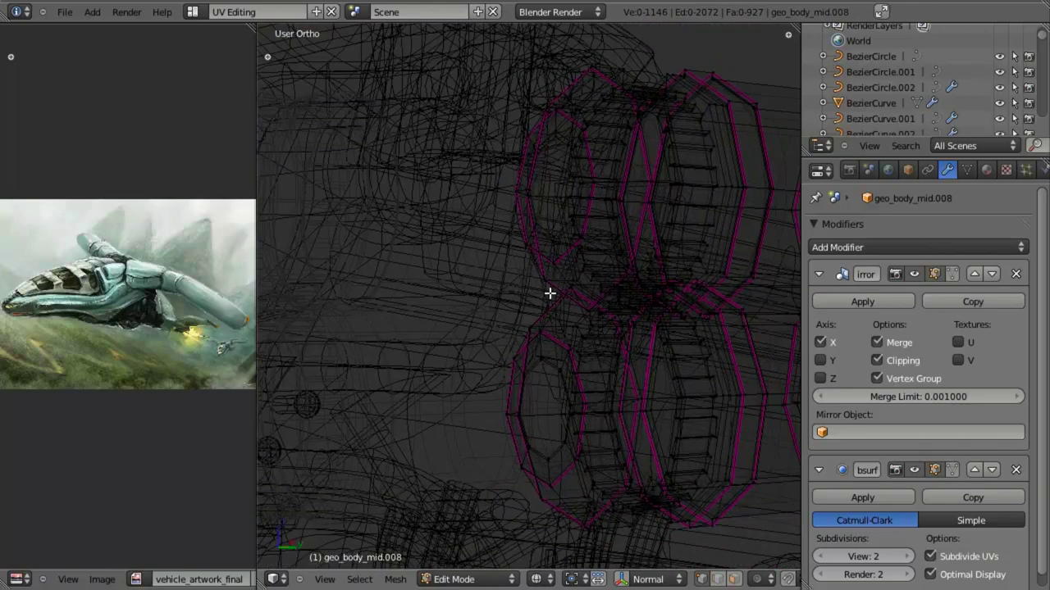
key("z")
middle_click_drag(585, 348, 567, 292)
key("l")
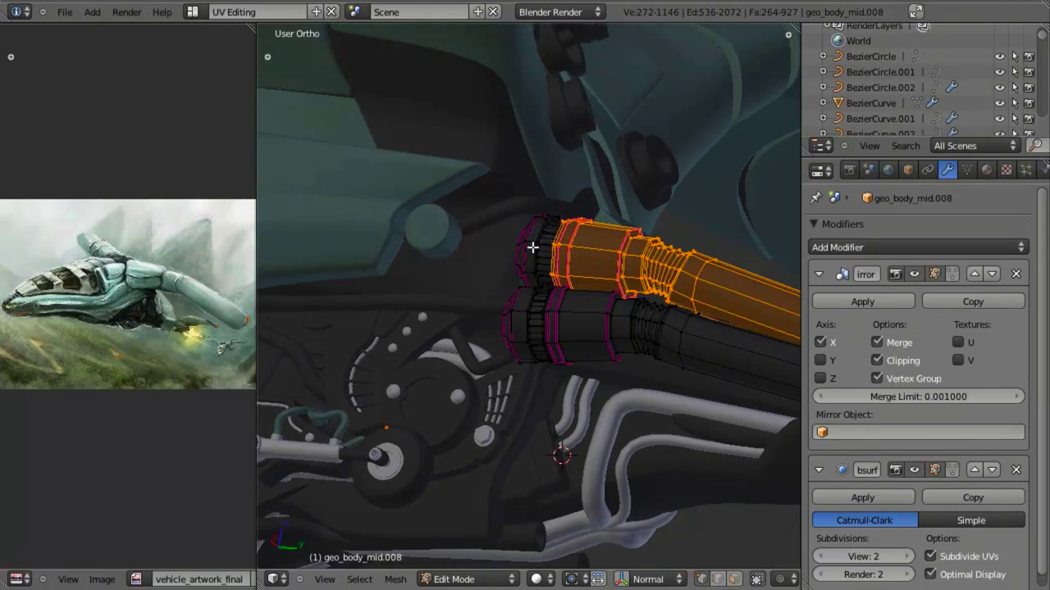
key("l")
key("l")
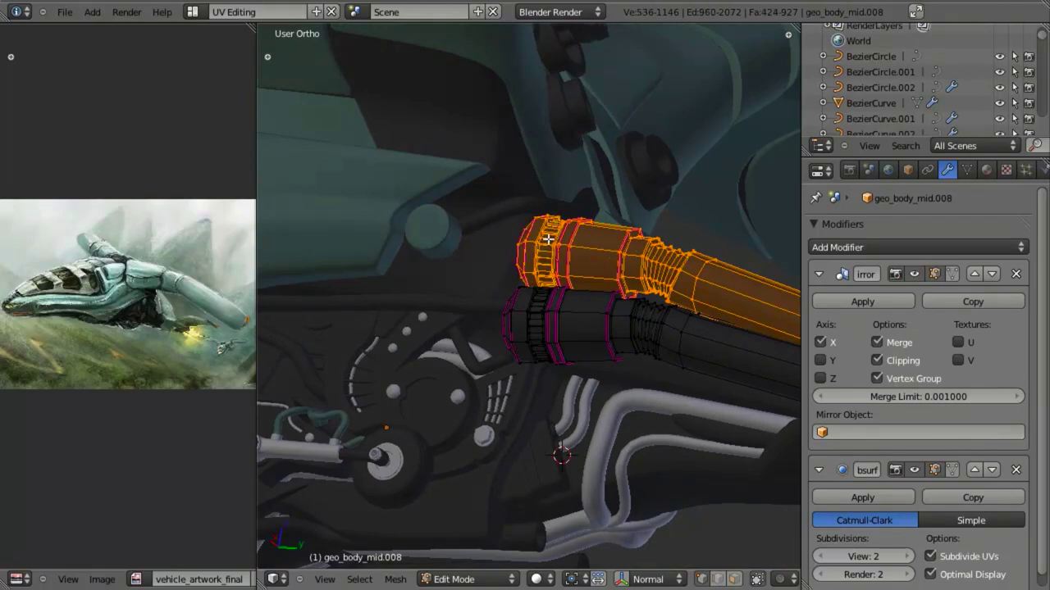
middle_click_drag(548, 238, 513, 77)
key("z")
scroll(497, 317, "up", 4)
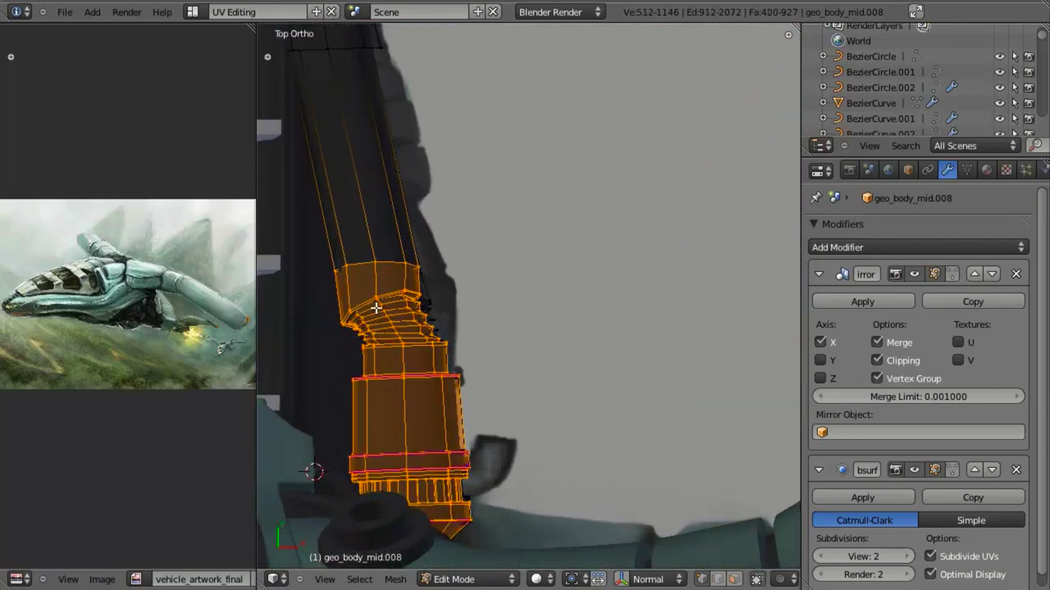
key("ctrl+KP_Subtract")
key("g")
key("x")
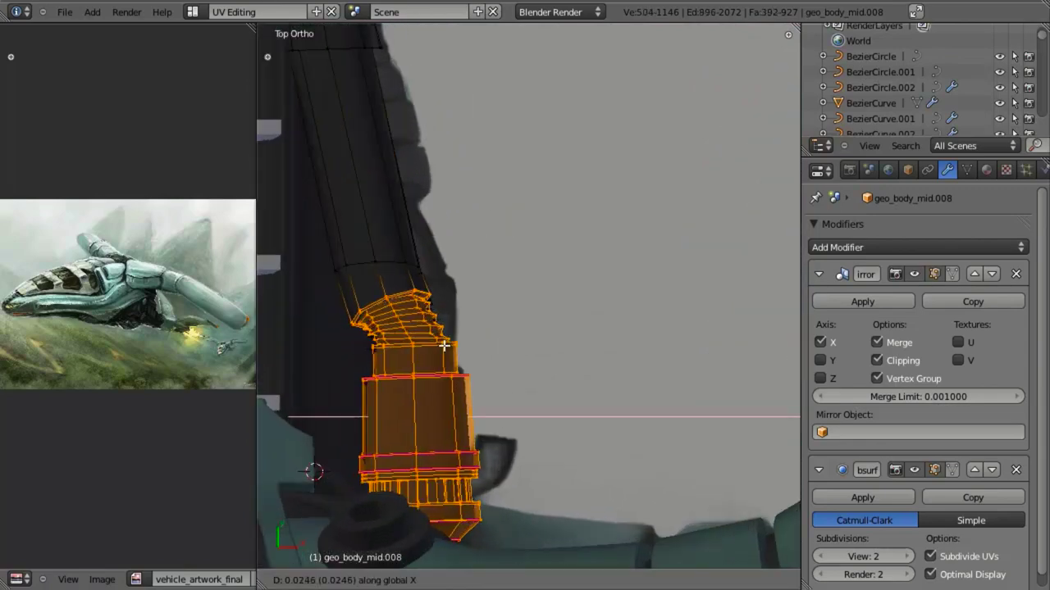
left_click(440, 347)
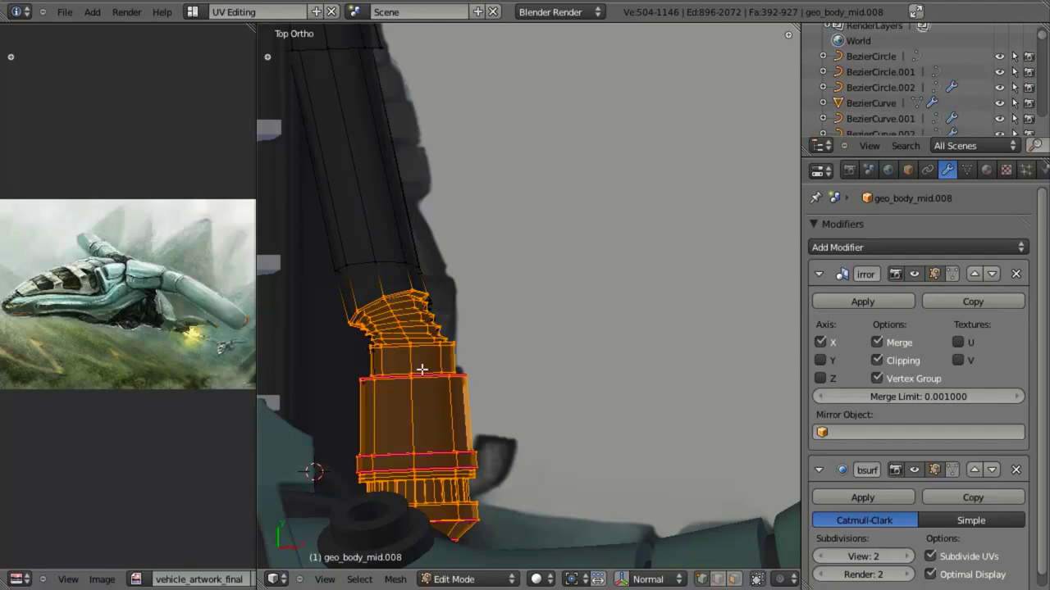
Select the lower cylinder with its front cap, toothed band and connected hose, and show it in wireframe from the top.
middle_click_drag(468, 392, 536, 429)
key("KP_3")
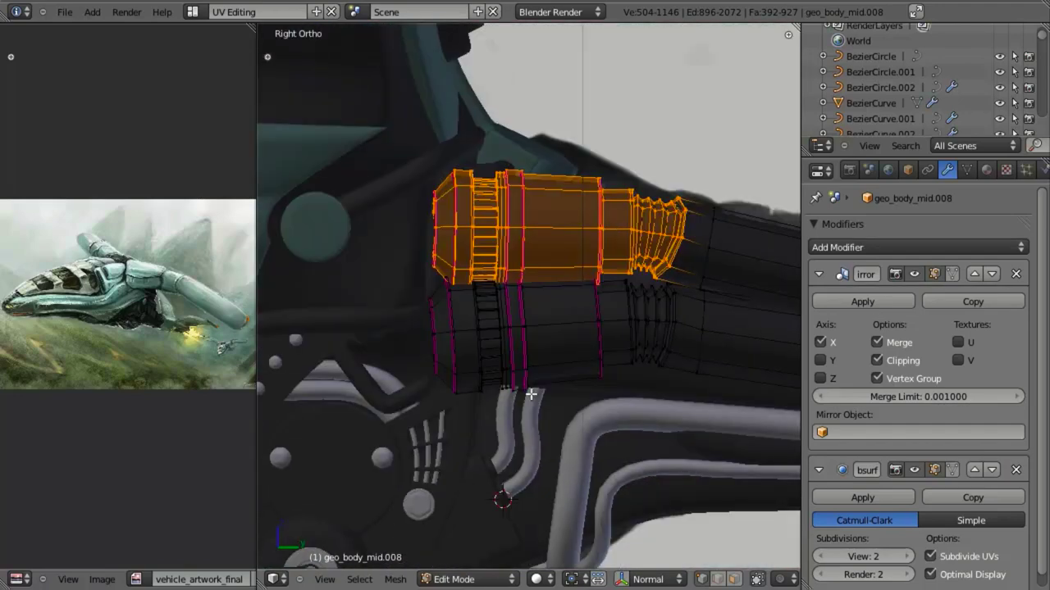
middle_click_drag(530, 394, 600, 362)
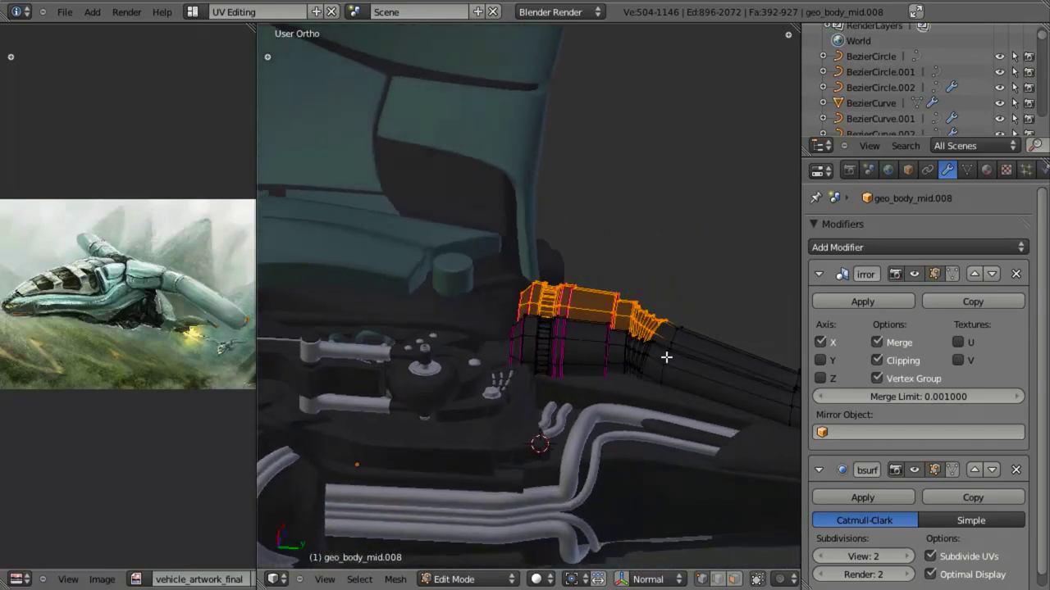
key("a")
key("l")
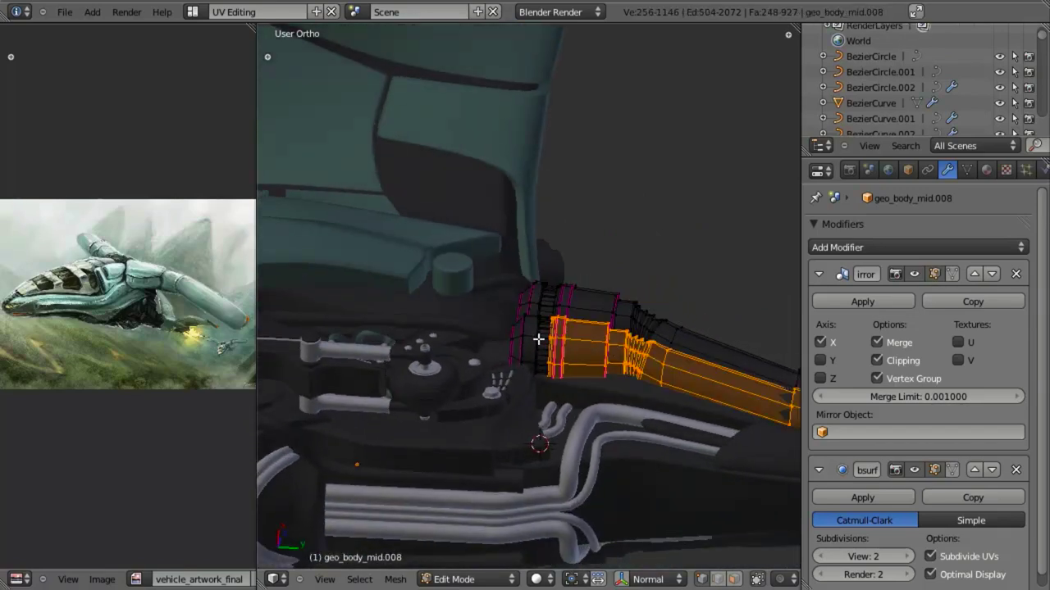
key("l")
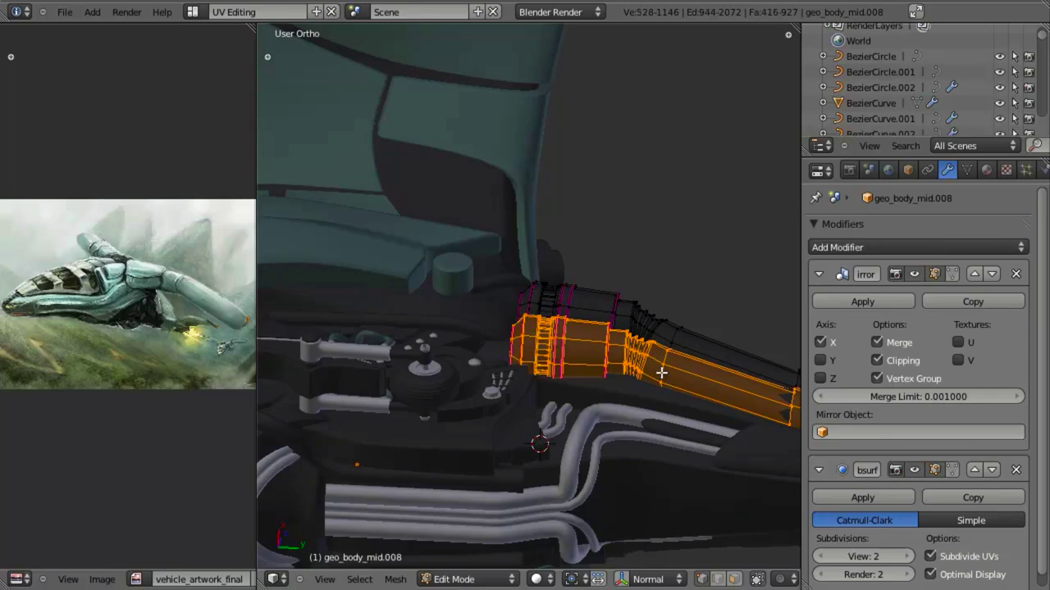
key("KP_7")
key("z")
key("KP_Decimal")
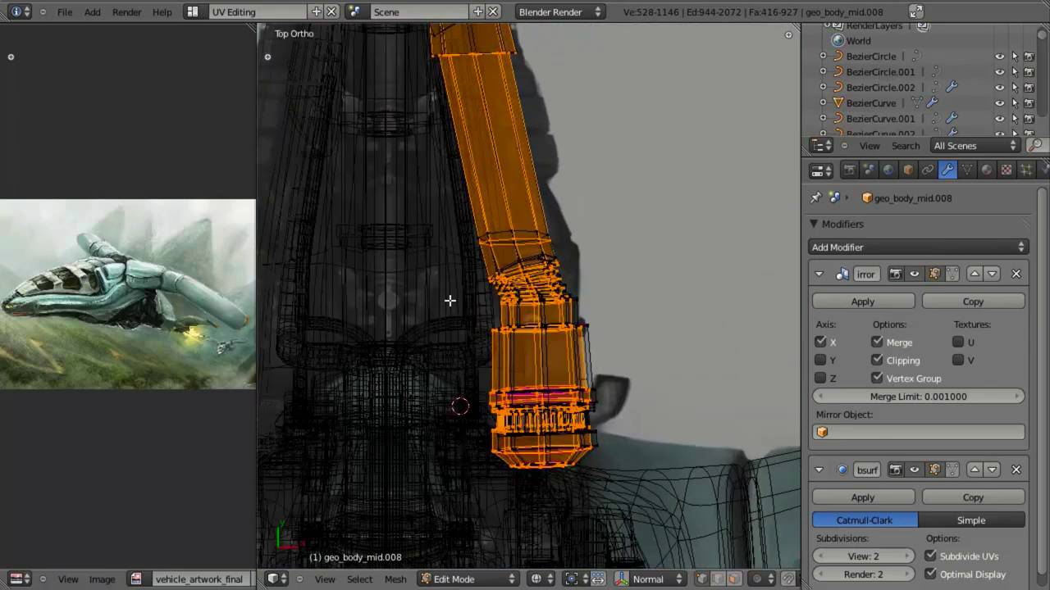
key("b")
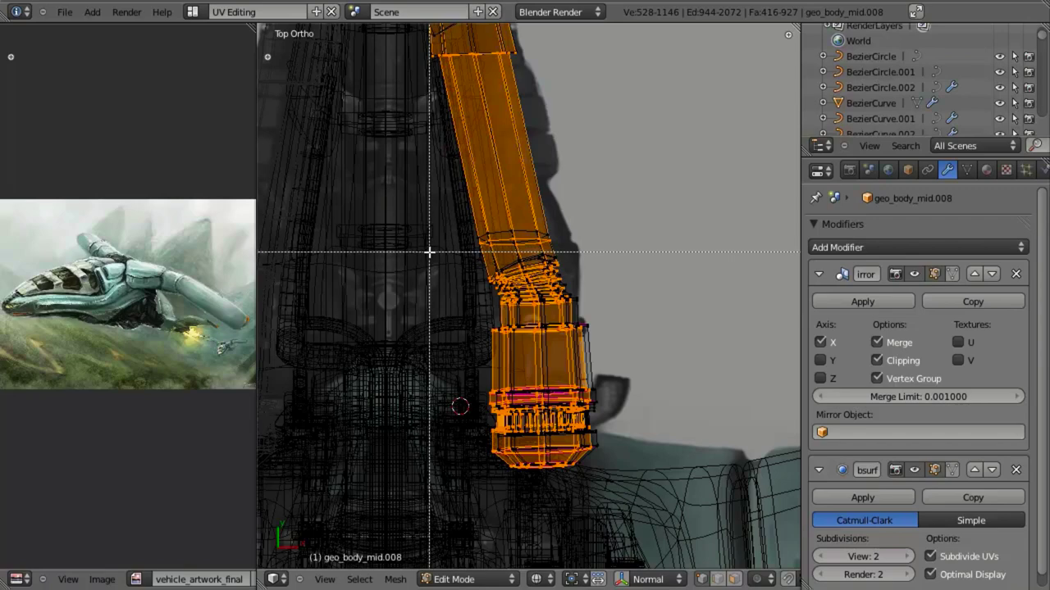
left_click_drag(428, 251, 686, 584)
middle_click_drag(674, 580, 674, 580)
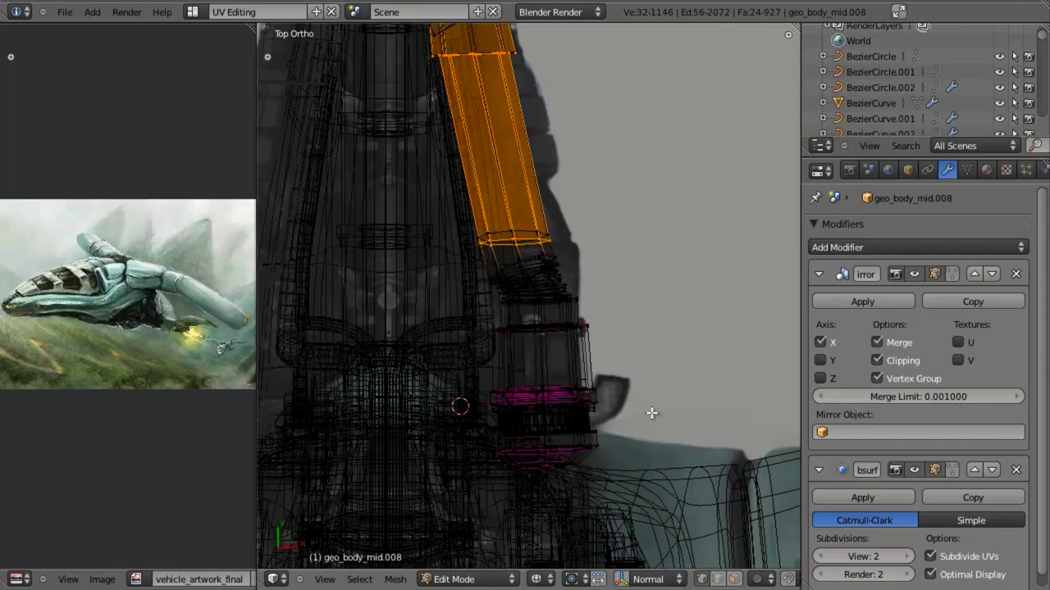
key("ctrl+z")
Deselect the long hose and the bellows, keeping only the lower cylinder, its rear collar, raised ring, toothed band and front cap.
key("b")
middle_click_drag(437, 259, 582, 180)
scroll(484, 217, "down", 2)
key("b")
middle_click_drag(387, 238, 730, 43)
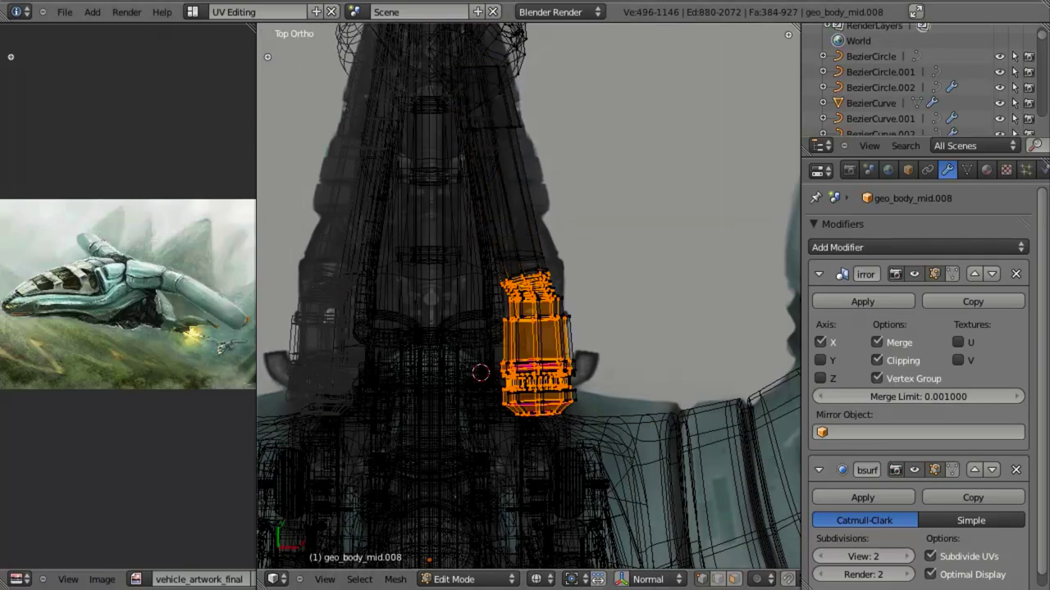
scroll(672, 307, "up", 3)
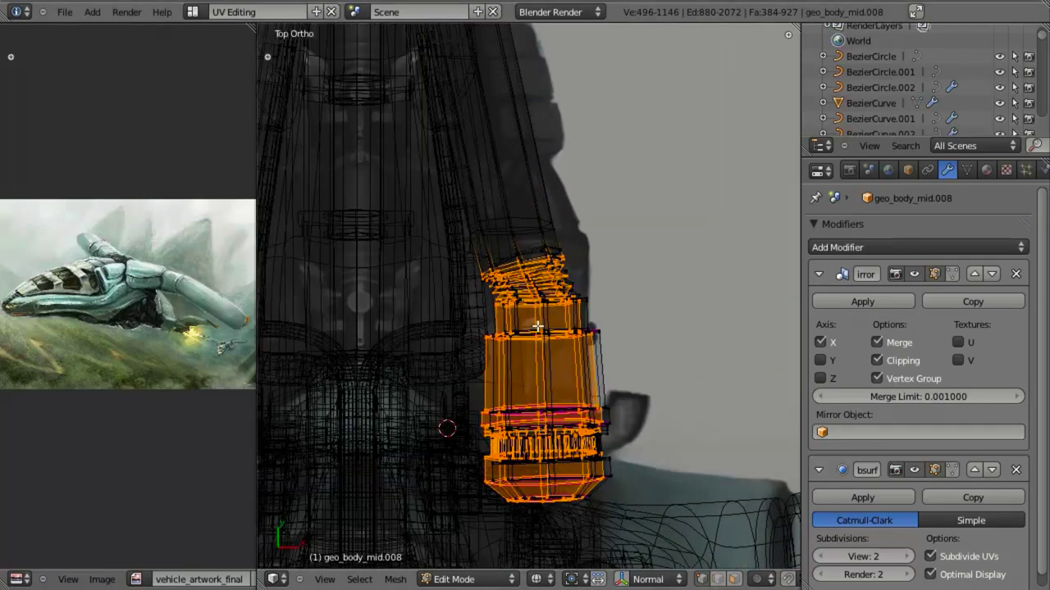
key("b")
middle_click_drag(407, 195, 633, 276)
key("b")
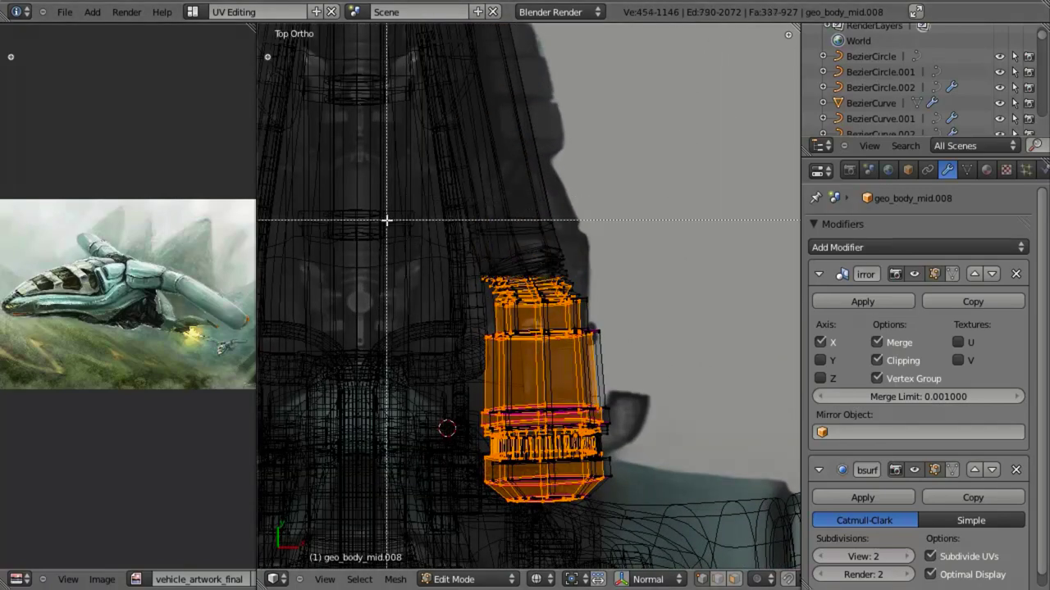
middle_click_drag(386, 220, 640, 295)
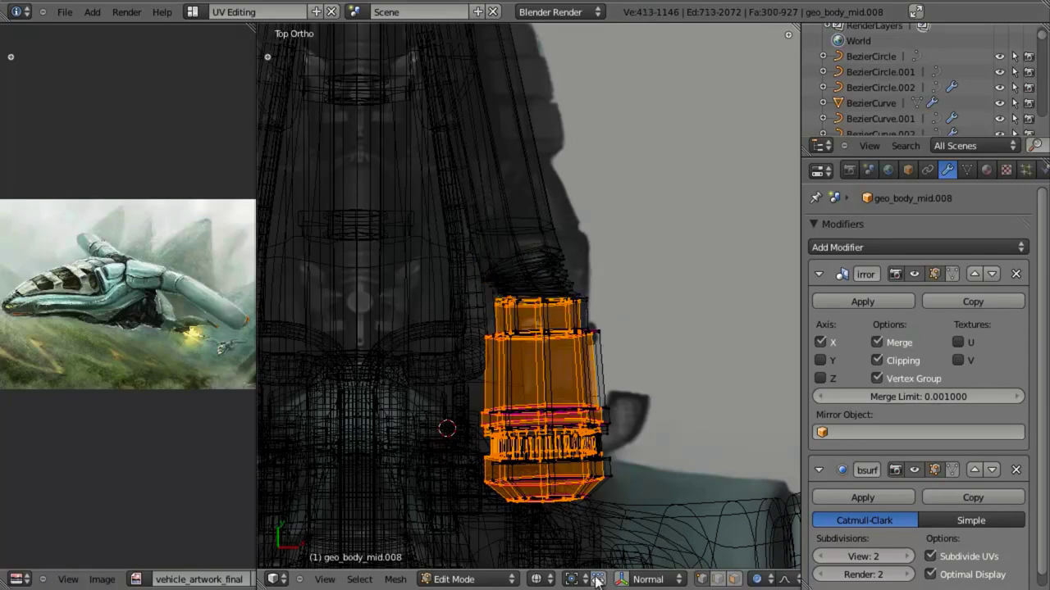
Set proportional editing to Connected and rotate the lower cylinder slightly in top view with a proportional size of 0.20.
left_click(756, 579)
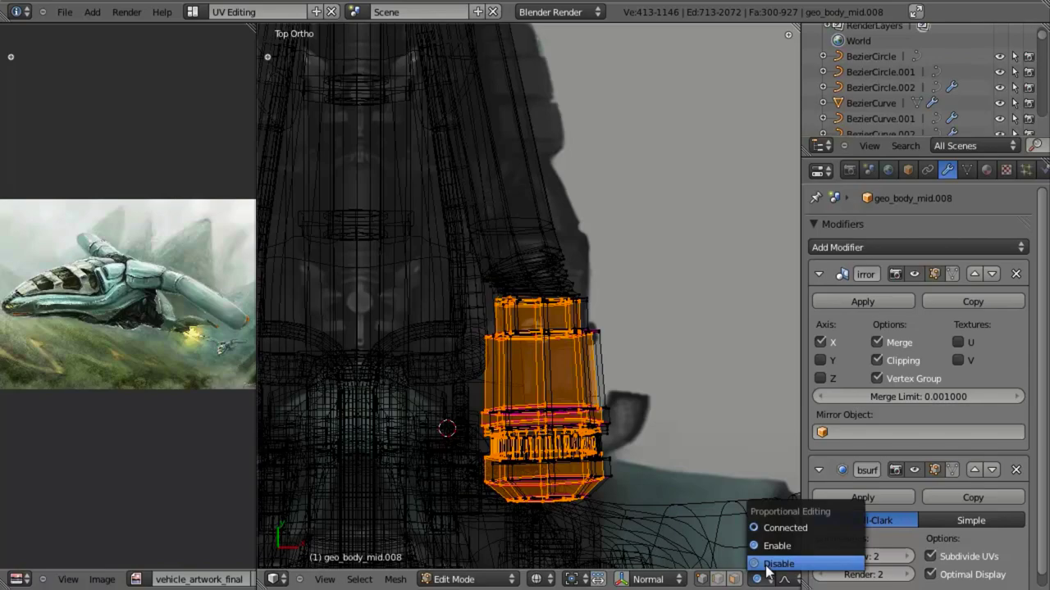
left_click(792, 524)
middle_click_drag(562, 398, 635, 299)
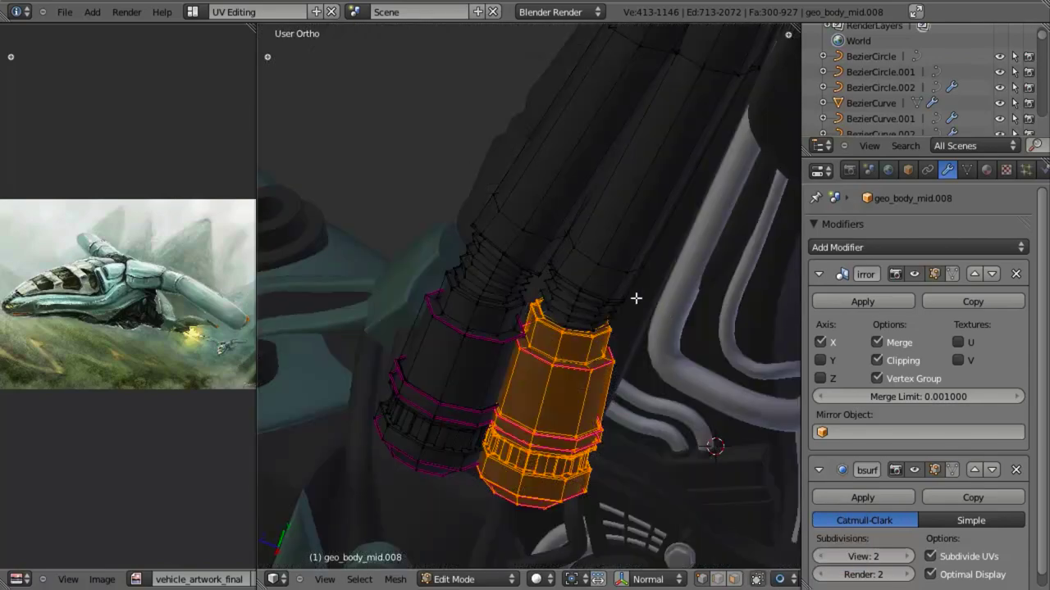
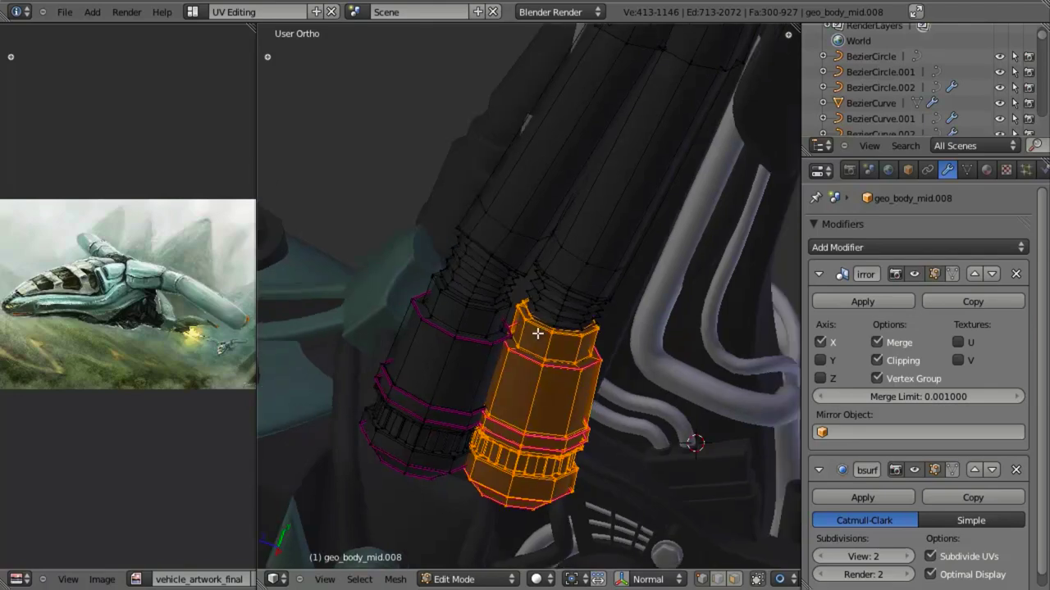
key("KP_7")
scroll(529, 451, "down", 3)
key("z")
key("ctrl+l")
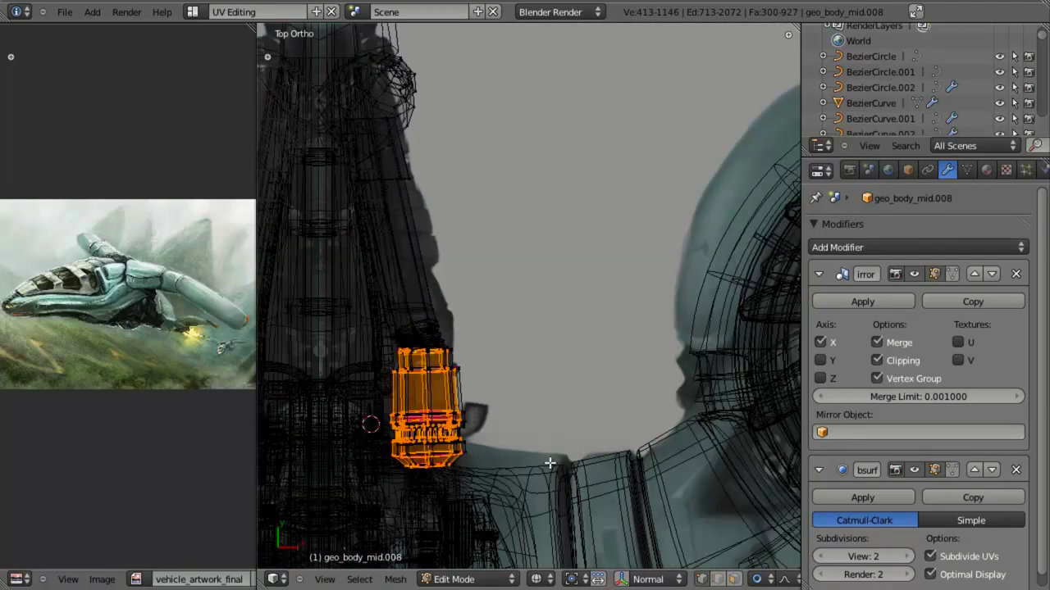
key("r")
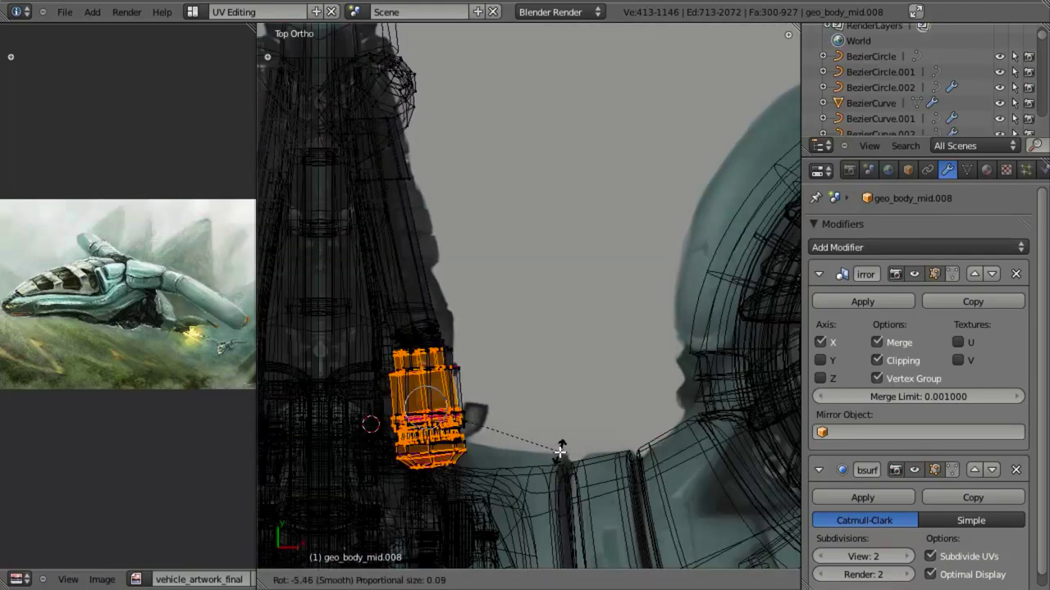
scroll(566, 451, "down", 7)
left_click(577, 455)
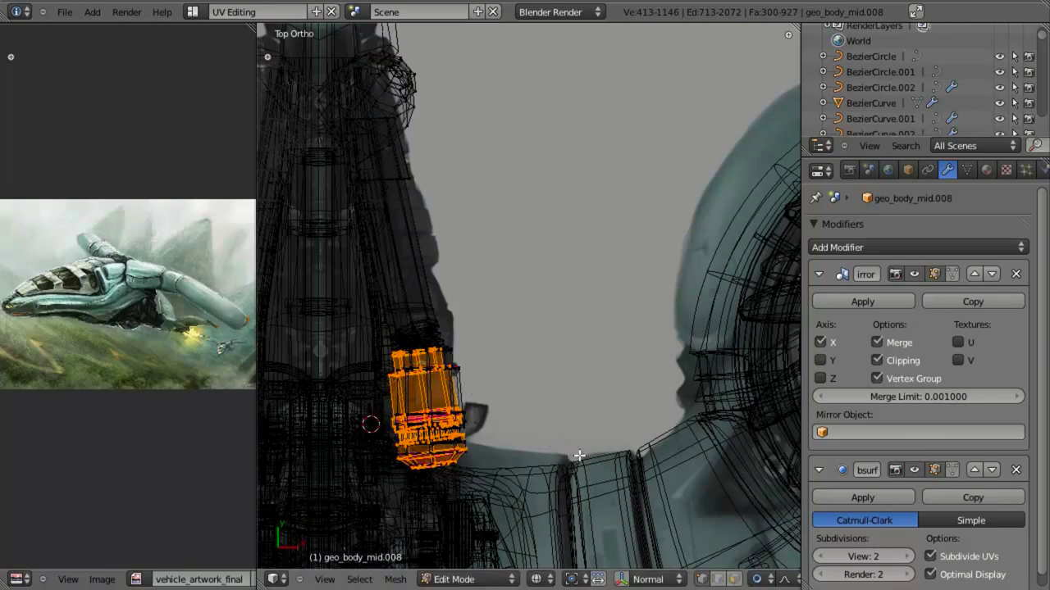
Adjust the lower cylinder's position, including along X, and rotate it about 4° more around global Z.
key("g")
left_click(582, 455)
key("z")
middle_click_drag(549, 504, 487, 440)
middle_click_drag(500, 399, 492, 270)
key("g")
key("x")
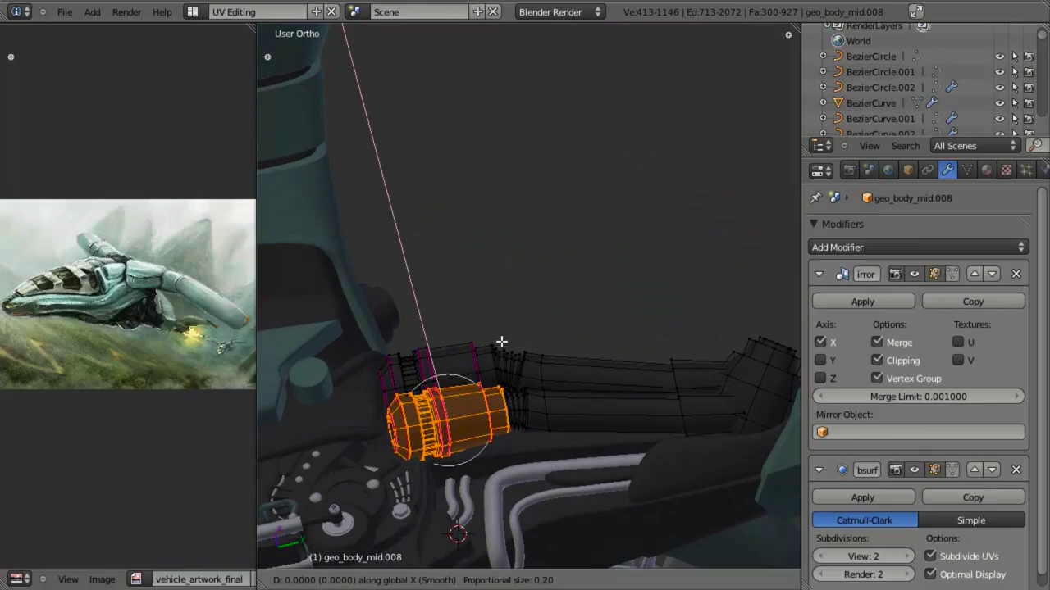
left_click(500, 342)
key("r")
key("z")
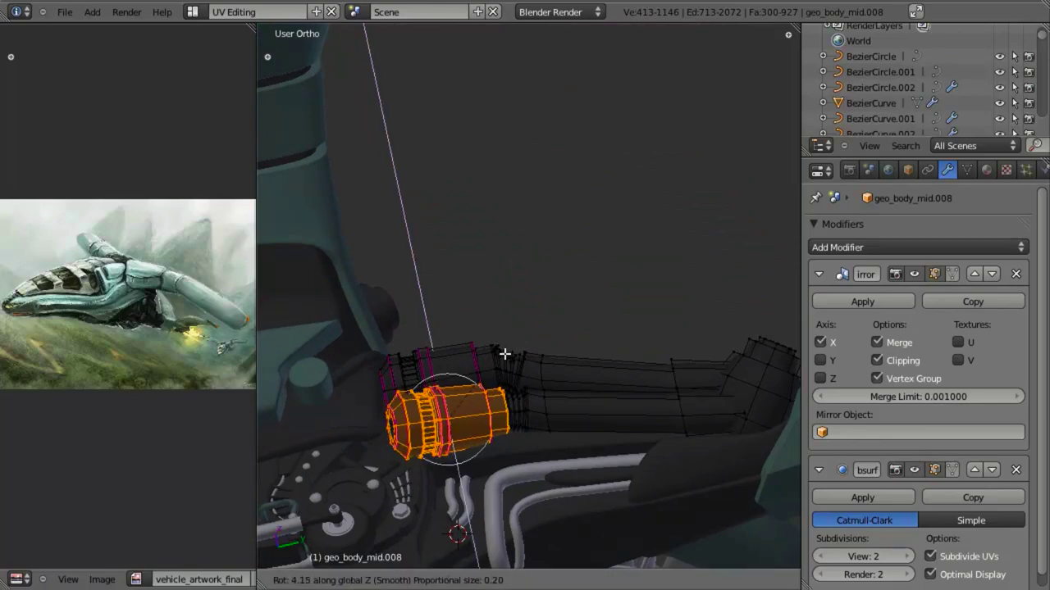
left_click(505, 358)
middle_click_drag(336, 335, 563, 374)
key("Tab")
key("Tab")
Clear the selection and select the upper cylinder with its front cap, toothed band and connected hose in the right view.
scroll(496, 397, "up", 4)
key("KP_3")
scroll(476, 410, "up", 1)
key("a")
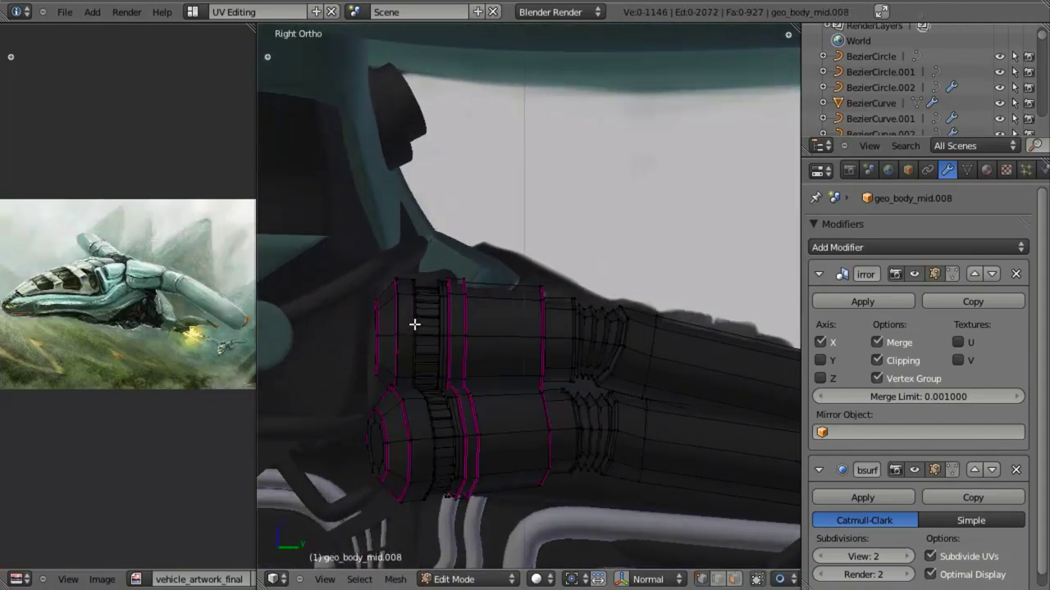
key("l")
key("l")
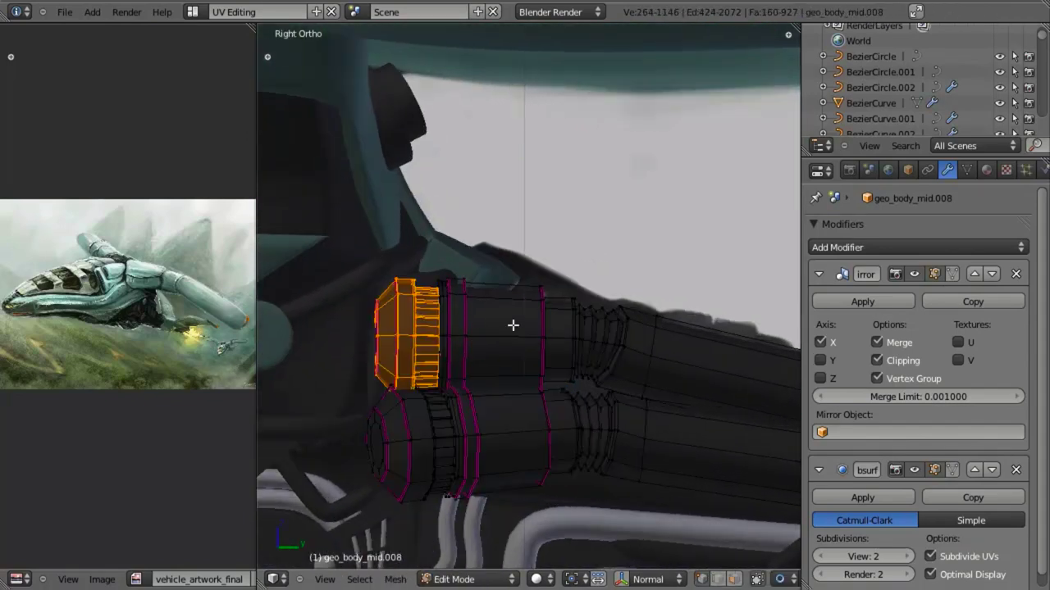
key("l")
scroll(727, 382, "down", 4)
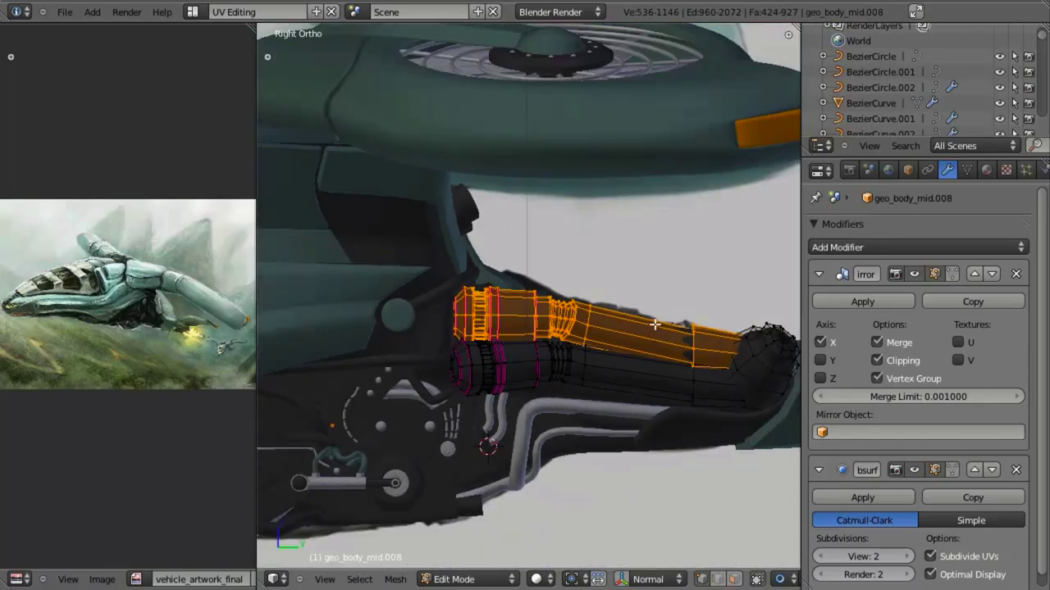
Deselect the upper hose and bellows in wireframe, keeping only the cylinder, rear collar, rings and front cap.
key("z")
key("b")
middle_click_drag(617, 234, 884, 562)
scroll(529, 412, "up", 6)
key("b")
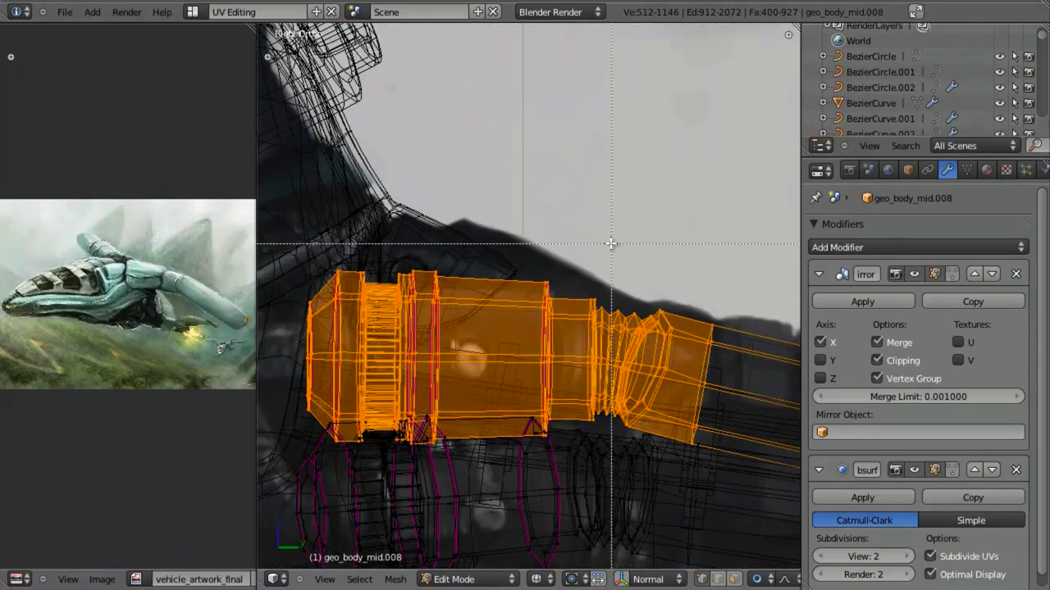
middle_click_drag(598, 229, 855, 567)
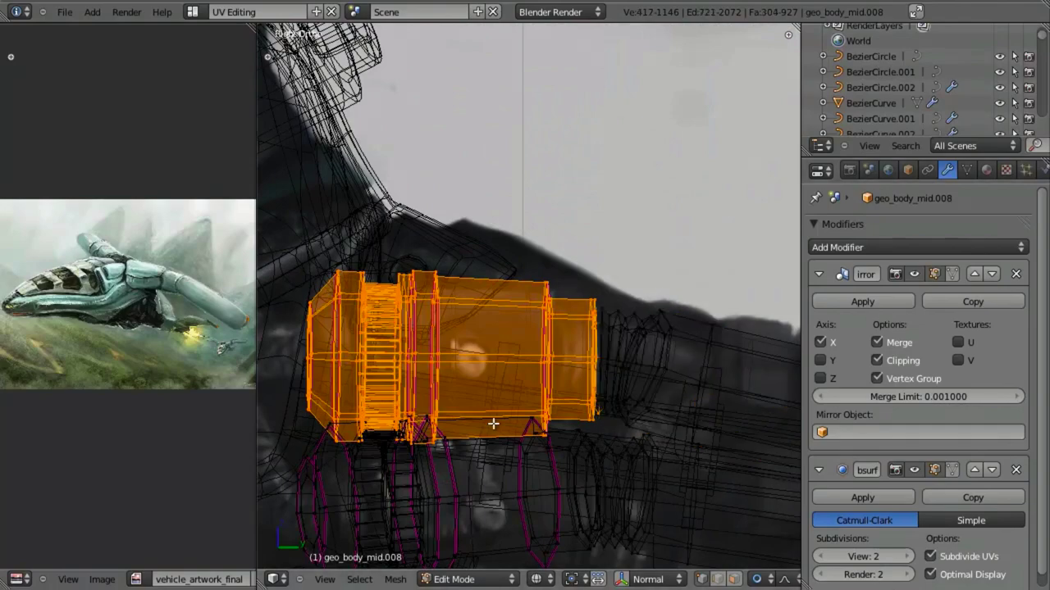
Rotate the upper cylinder about 5° around global Z and shift it along X with connected proportional editing.
middle_click_drag(490, 425, 496, 380)
key("z")
key("r")
key("z")
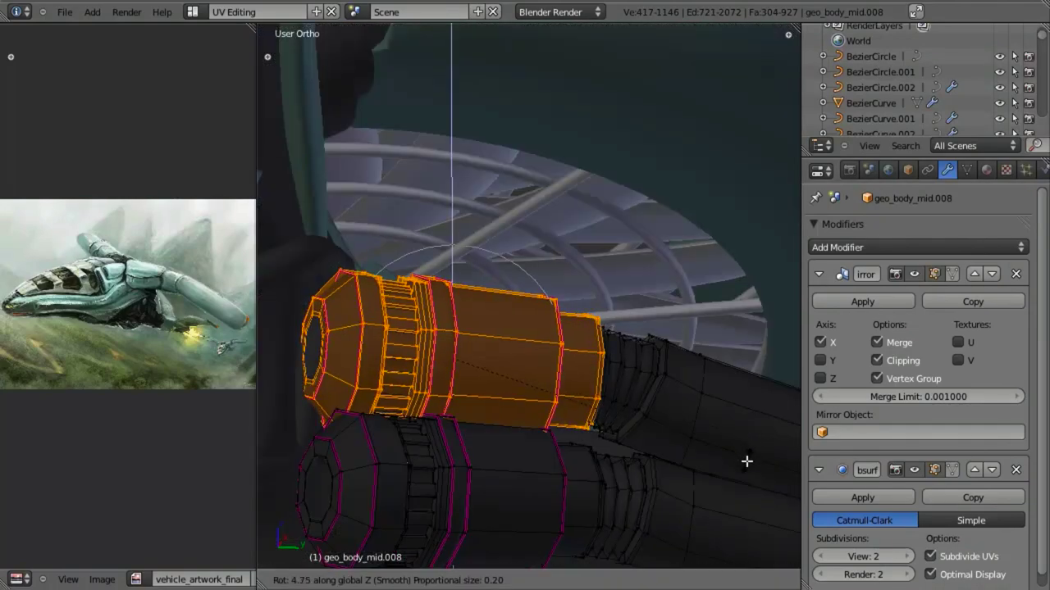
left_click(747, 476)
key("g")
key("x")
left_click(754, 469)
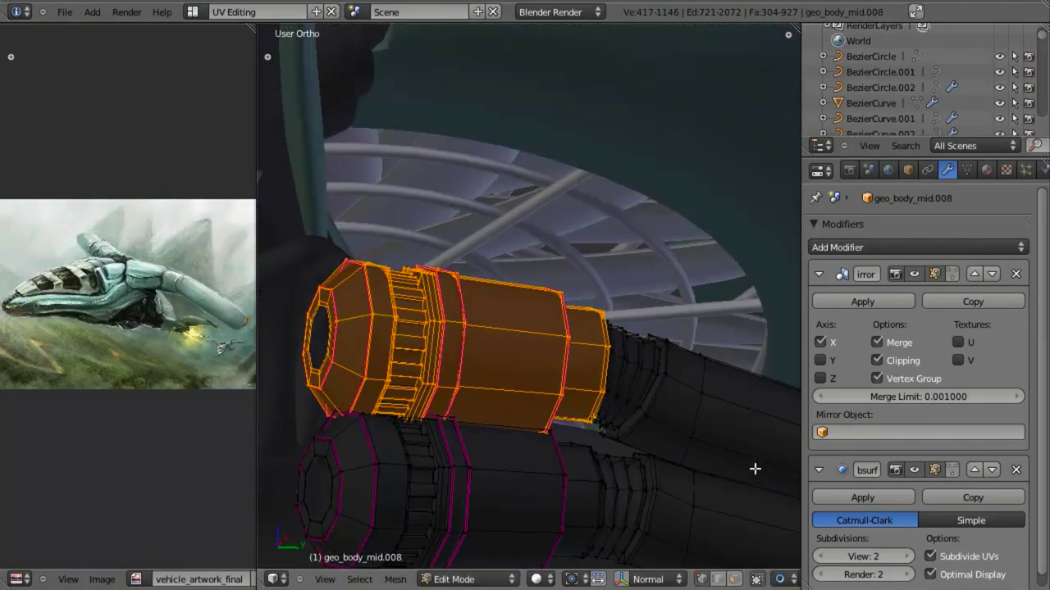
Rotate the upper cylinder slightly further around global Z and nudge it along X to align with the lower one, then leave Edit Mode.
key("r")
key("z")
left_click(752, 488)
middle_click_drag(533, 392, 543, 337)
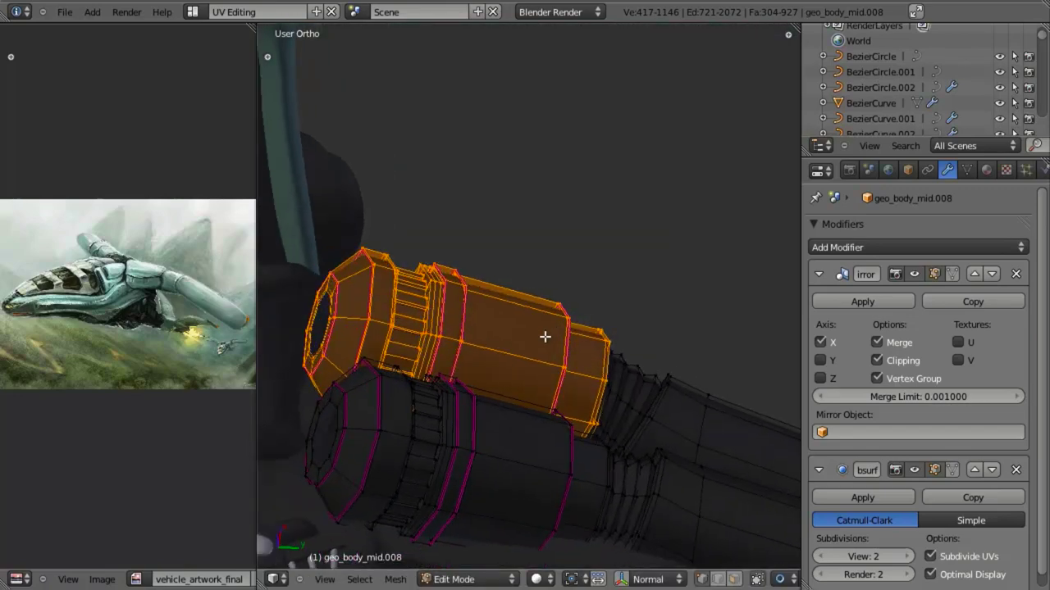
key("g")
key("x")
left_click(544, 349)
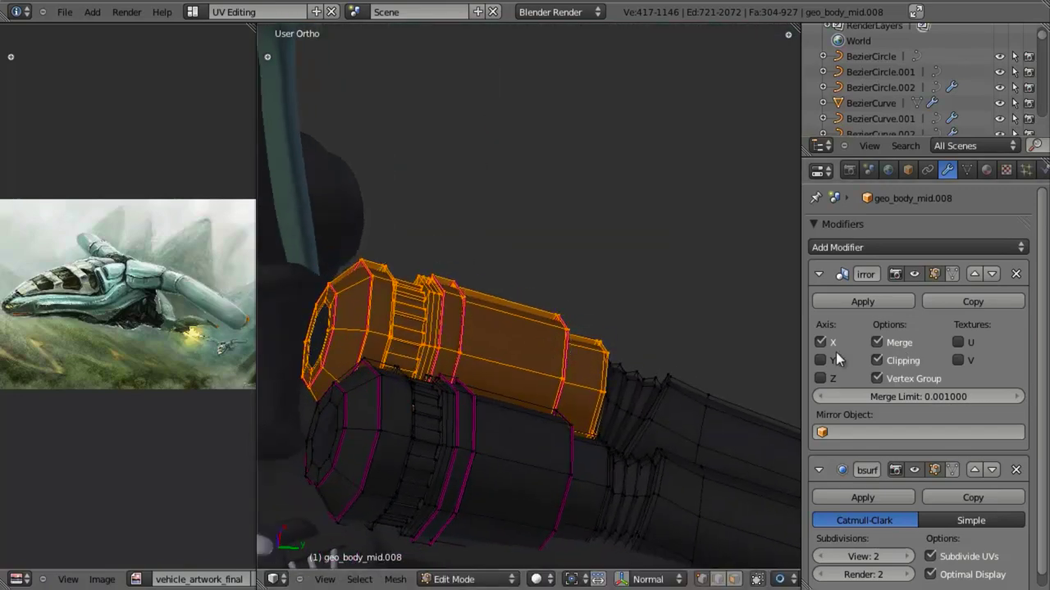
left_click(734, 336)
key("g")
key("x")
left_click(735, 335)
key("Tab")
Duplicate the short upright section of the bent pipe BezierCircle.002 below the cylinders and separate it into its own curve object.
middle_click_drag(525, 348, 512, 386)
key("KP_3")
scroll(512, 387, "up", 2)
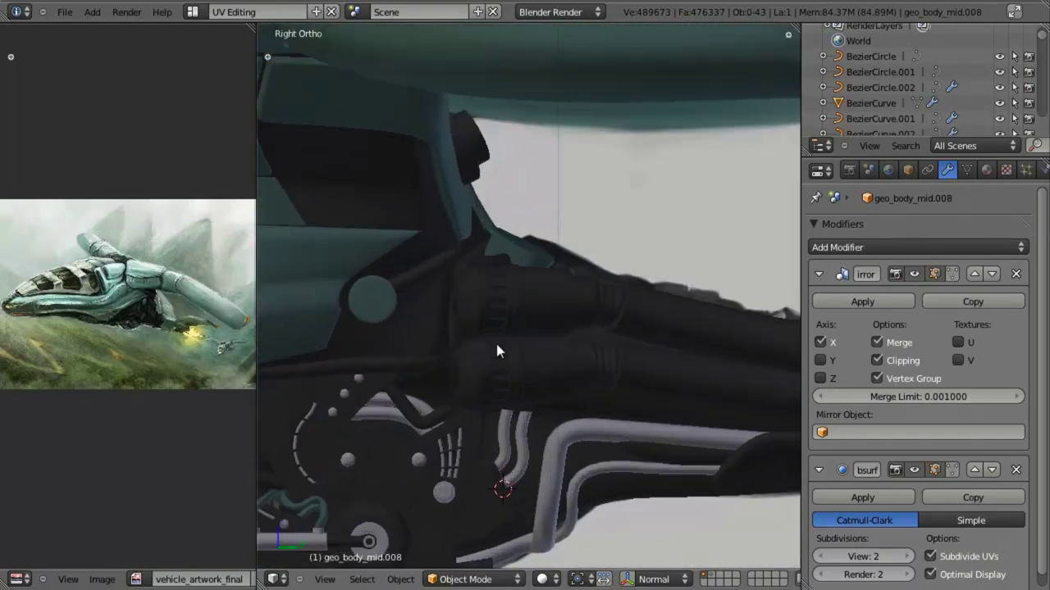
middle_click_drag(547, 480, 590, 418, "shift")
key("z")
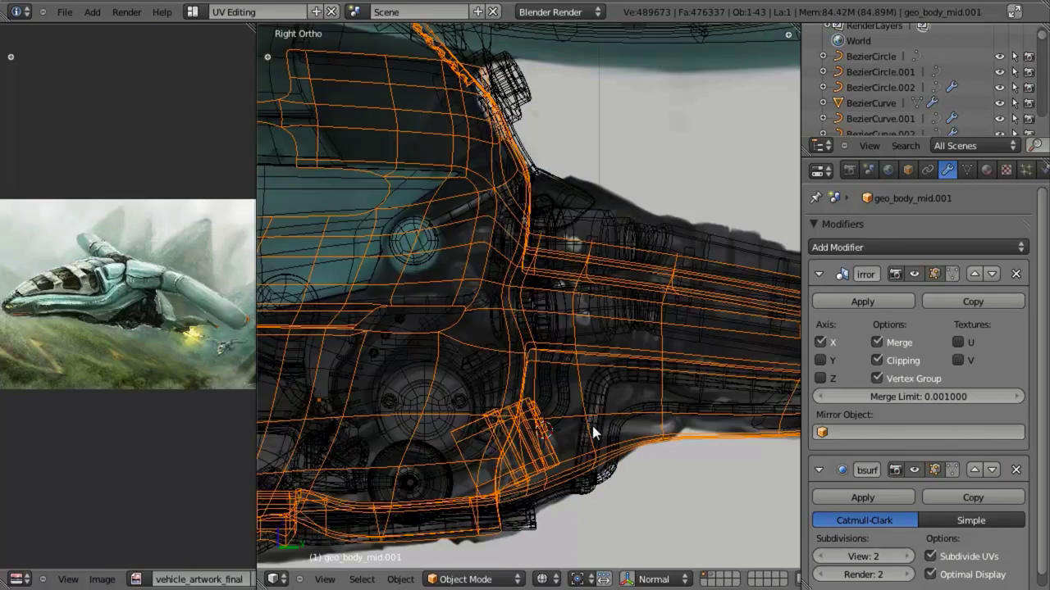
right_click(592, 425)
key("Tab")
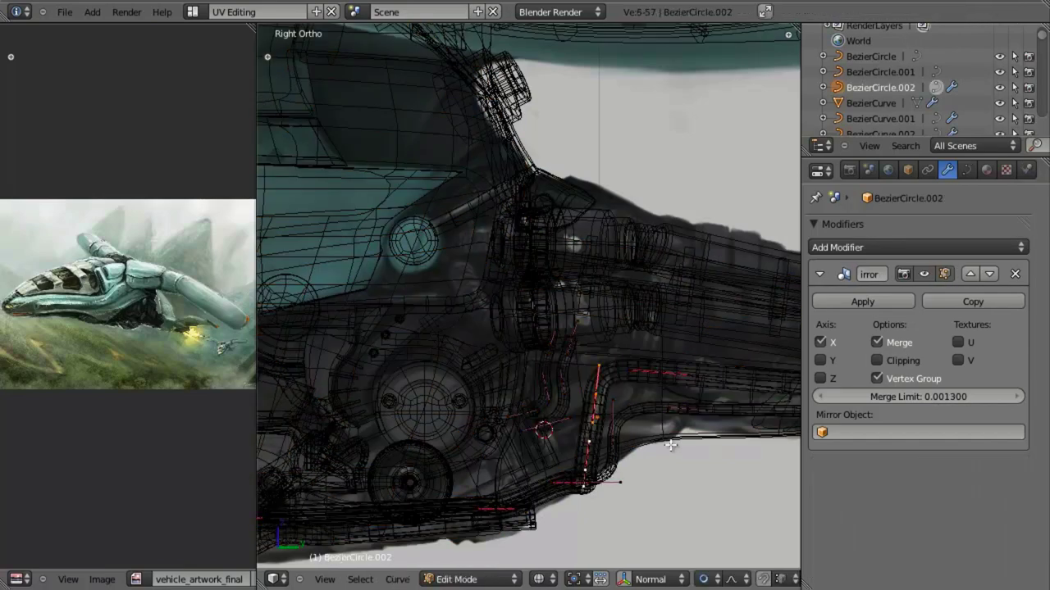
key("e")
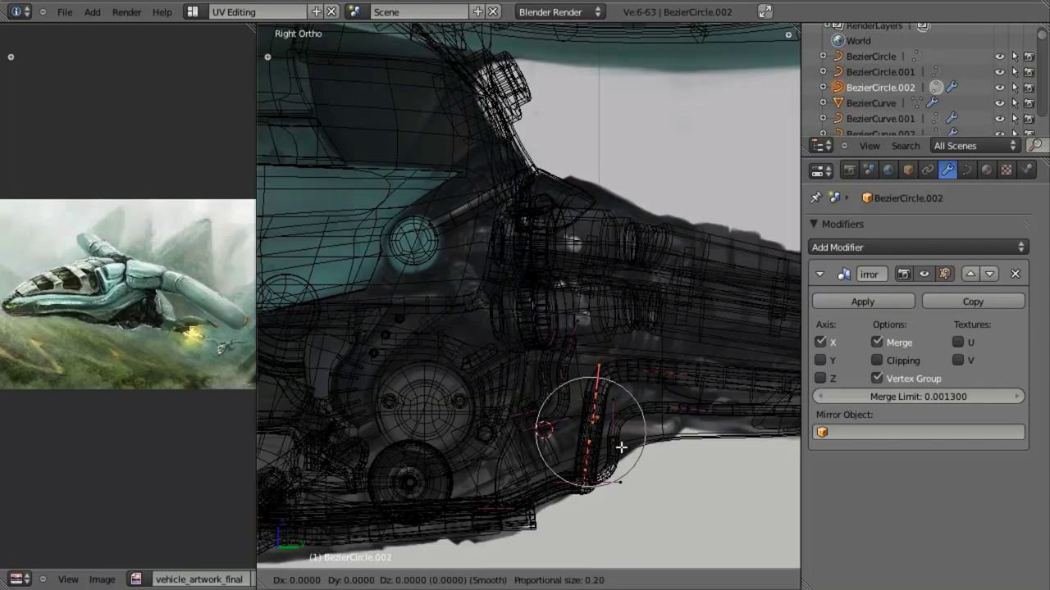
right_click(622, 448)
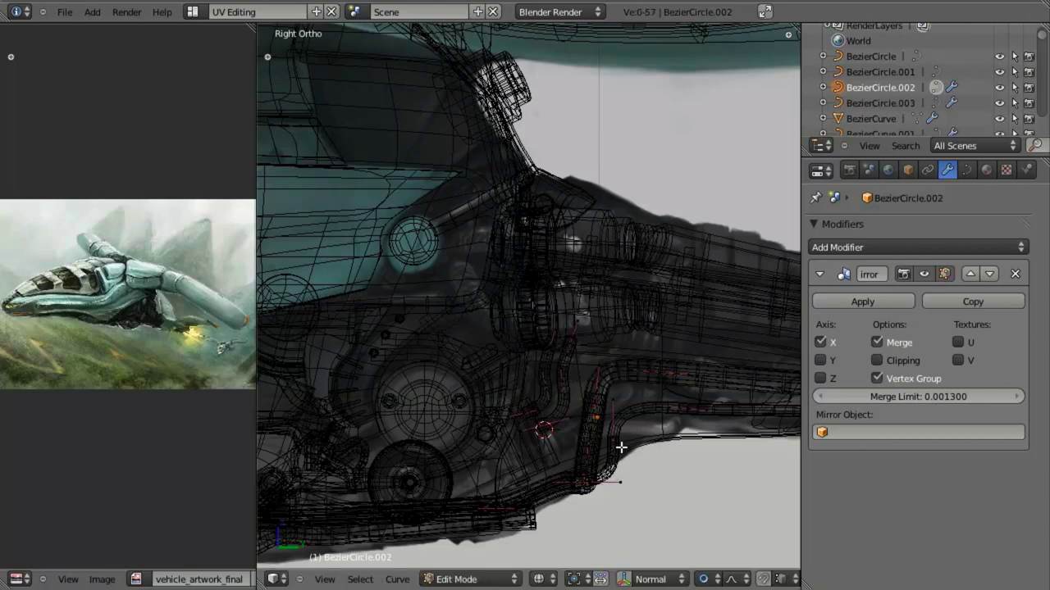
key("Tab")
Select the separated upright pipe segment and move it up and forward to the front of the lower cylinder.
right_click(587, 430)
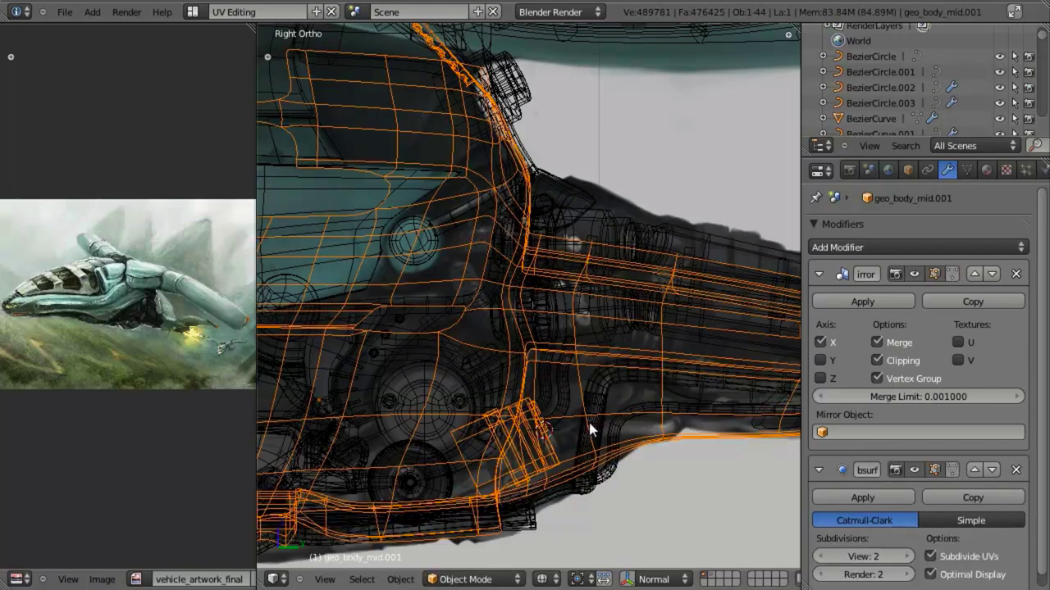
right_click(591, 428)
key("z")
key("z")
key("g")
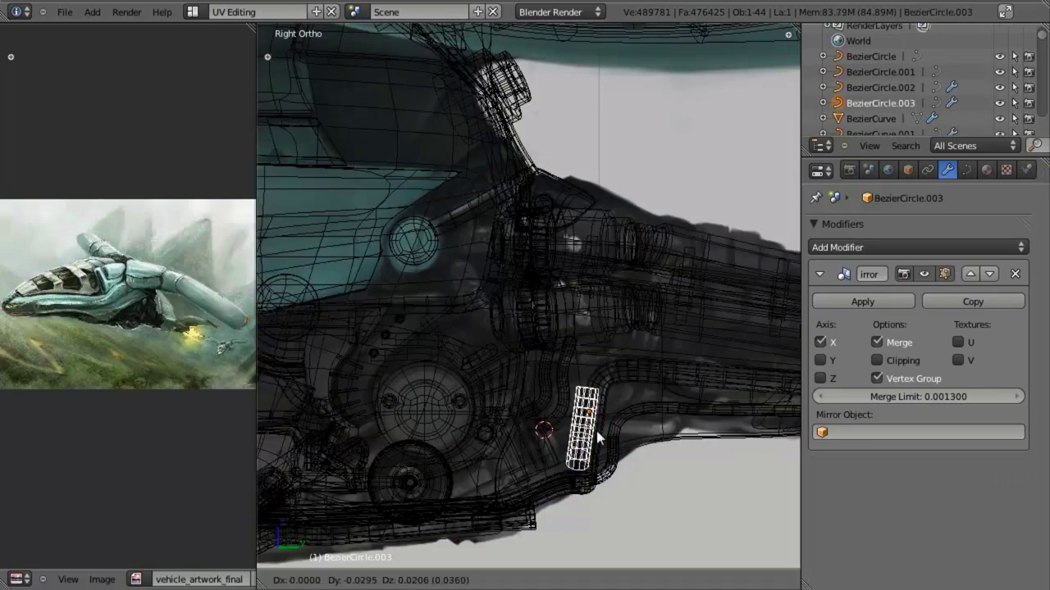
left_click(498, 364)
In Edit Mode, shift the pipe segment about 0.34 along global X out of the body and fatten it by about 1.3.
mouse_move(569, 419)
middle_mouse_down()
mouse_move(508, 336)
mouse_move(604, 396)
middle_mouse_up()
key("KP_3")
key("z")
key("Tab")
scroll(506, 363, "up", 3)
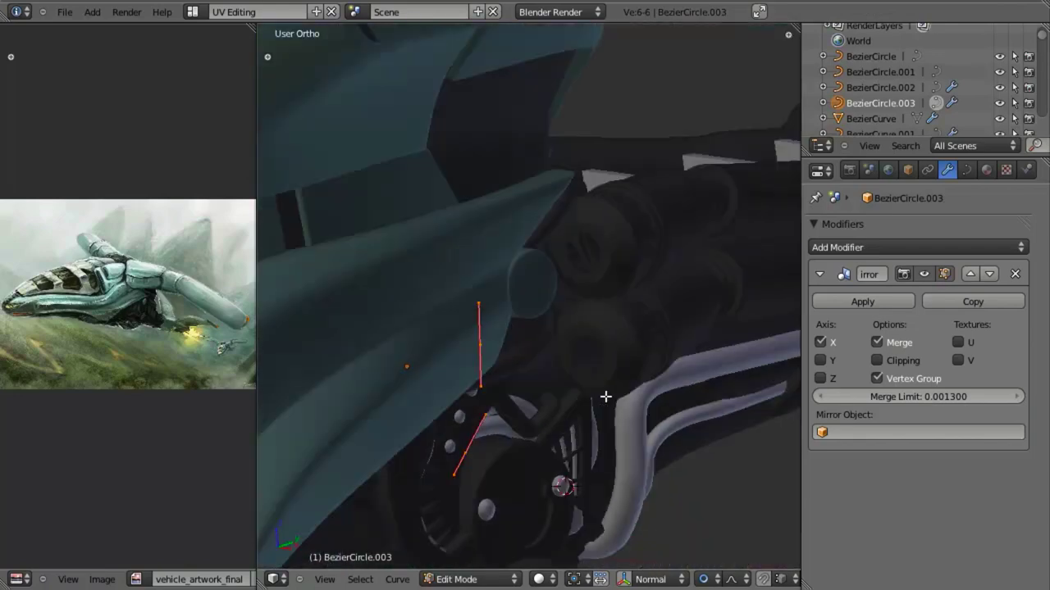
key("g")
key("x")
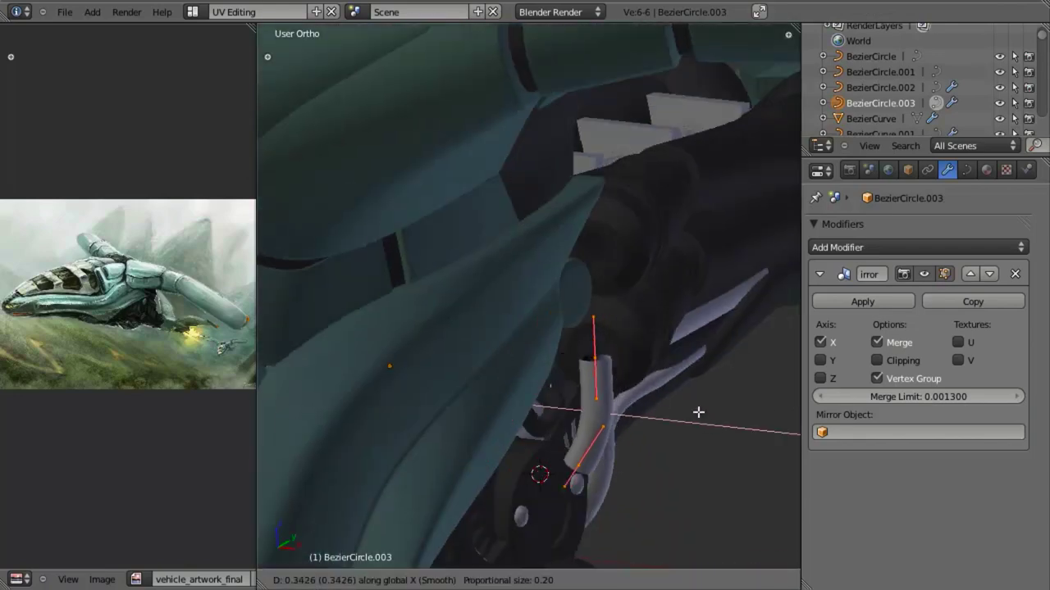
left_click(698, 413)
scroll(630, 386, "up", 5)
key("alt+s")
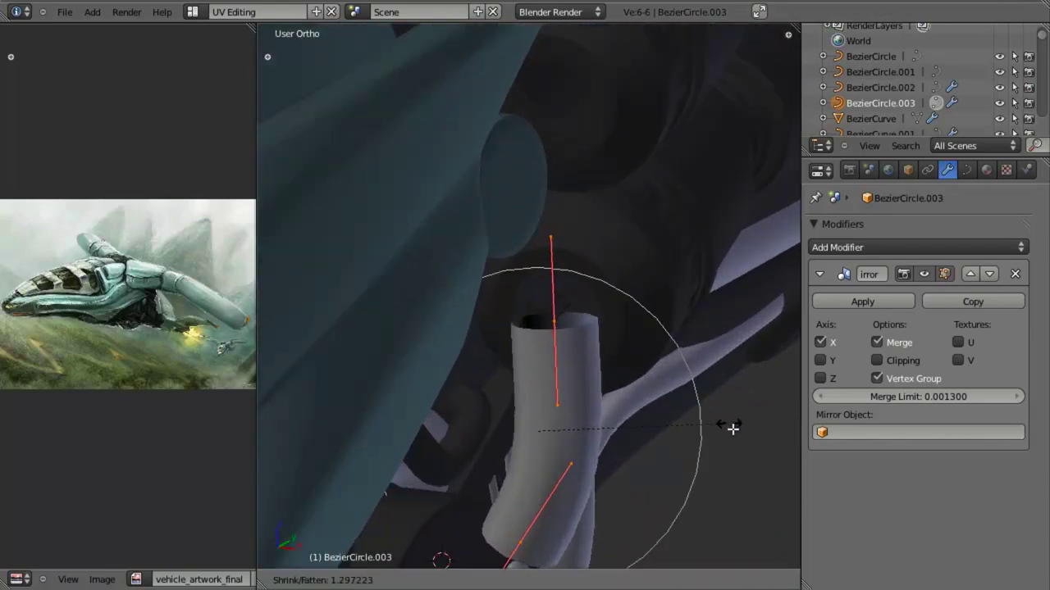
left_click(737, 439)
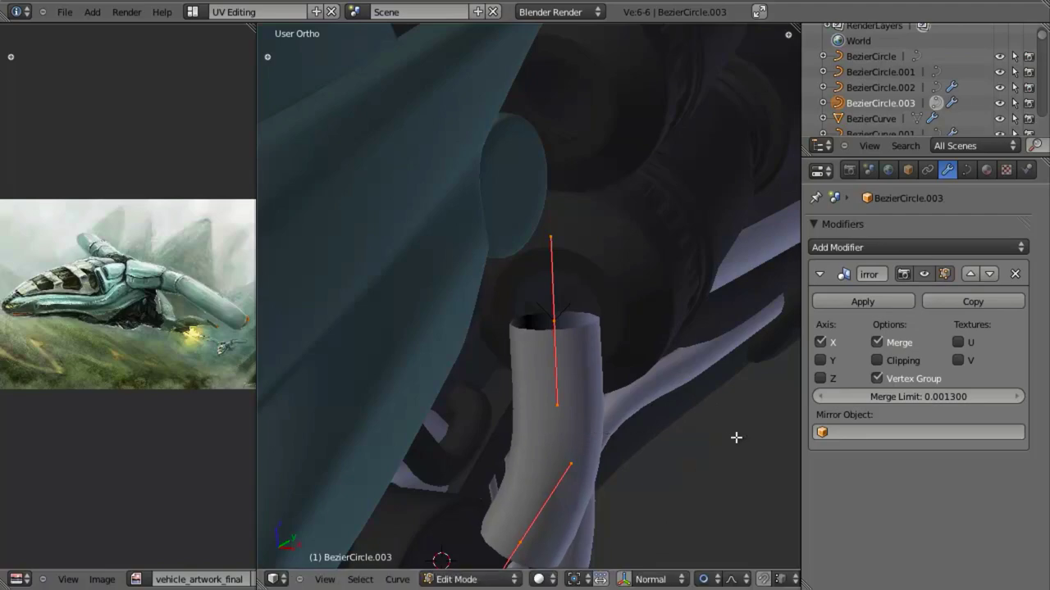
Rotate the whole pipe segment in side view until nearly horizontal and position it in front of the lower cylinder's cap.
key("KP_3")
key("z")
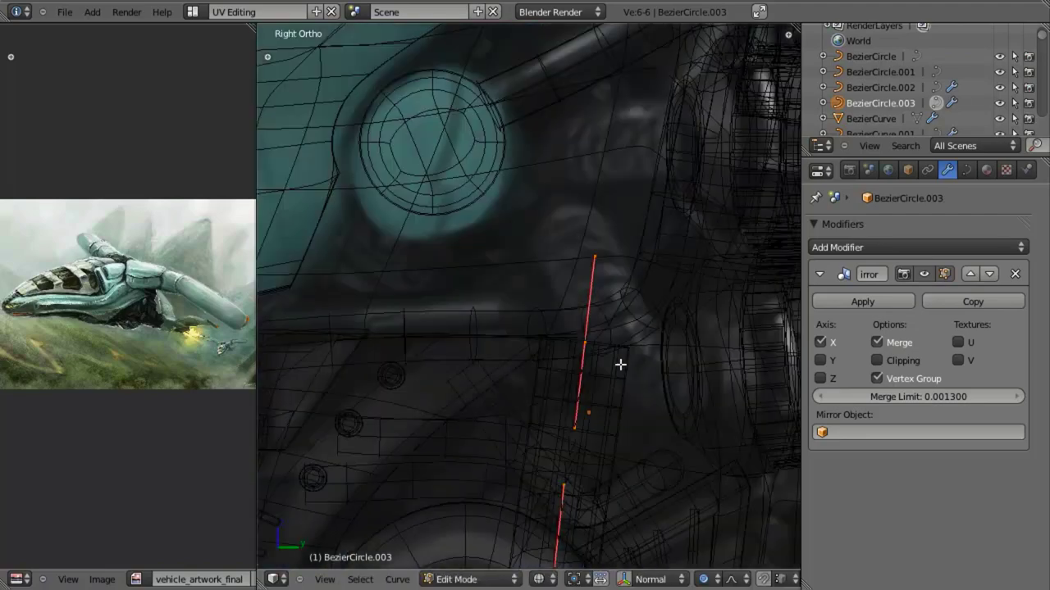
middle_click_drag(637, 410, 567, 312, "shift")
key("a")
key("a")
key("r")
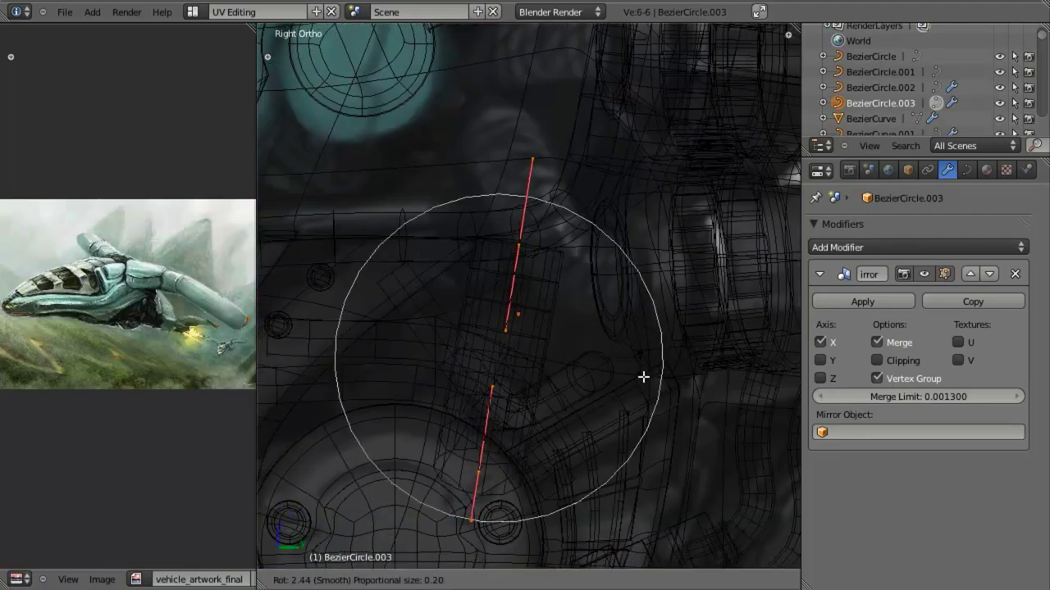
left_click(559, 480)
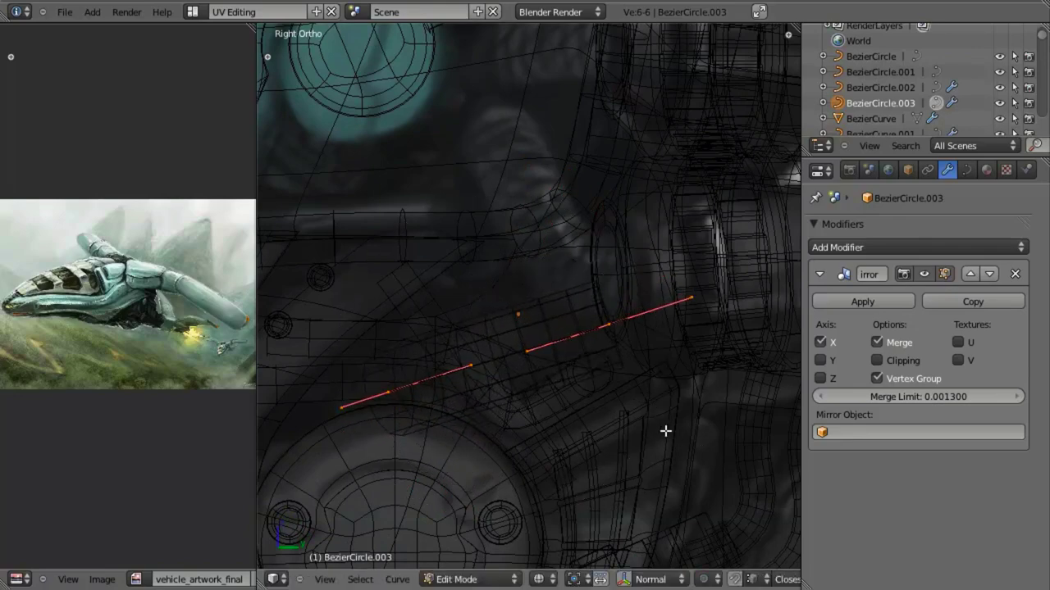
key("g")
left_click(652, 370)
key("r")
left_click(631, 430)
key("g")
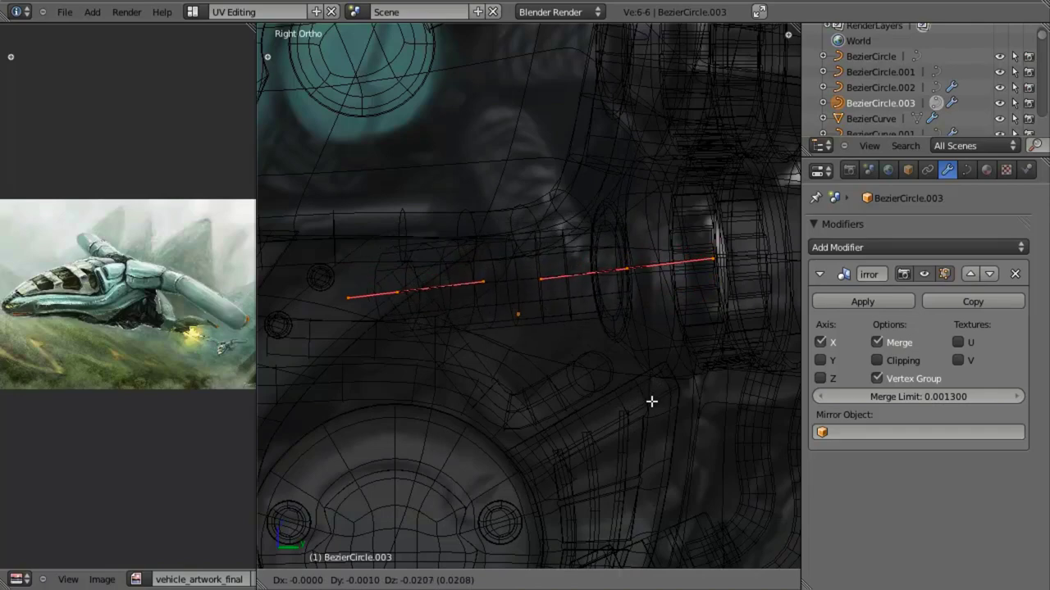
left_click(651, 401)
Nudge the pipe's rear control point towards the lower cylinder and flatten its handles along X with a scale of 0.
key("z")
key("z")
key("g")
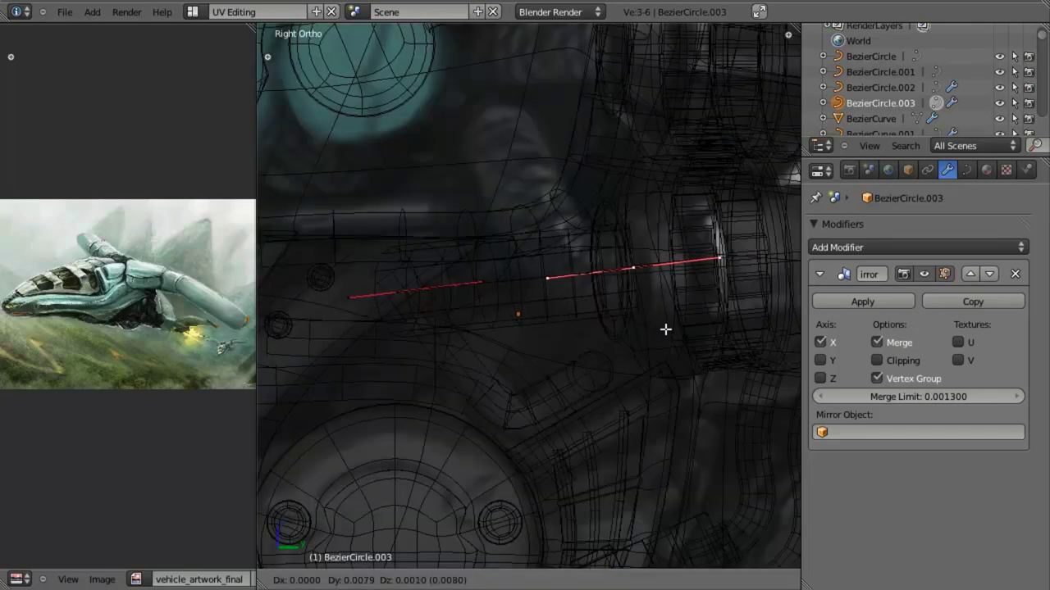
left_click(676, 330)
key("z")
middle_click_drag(394, 313, 502, 436)
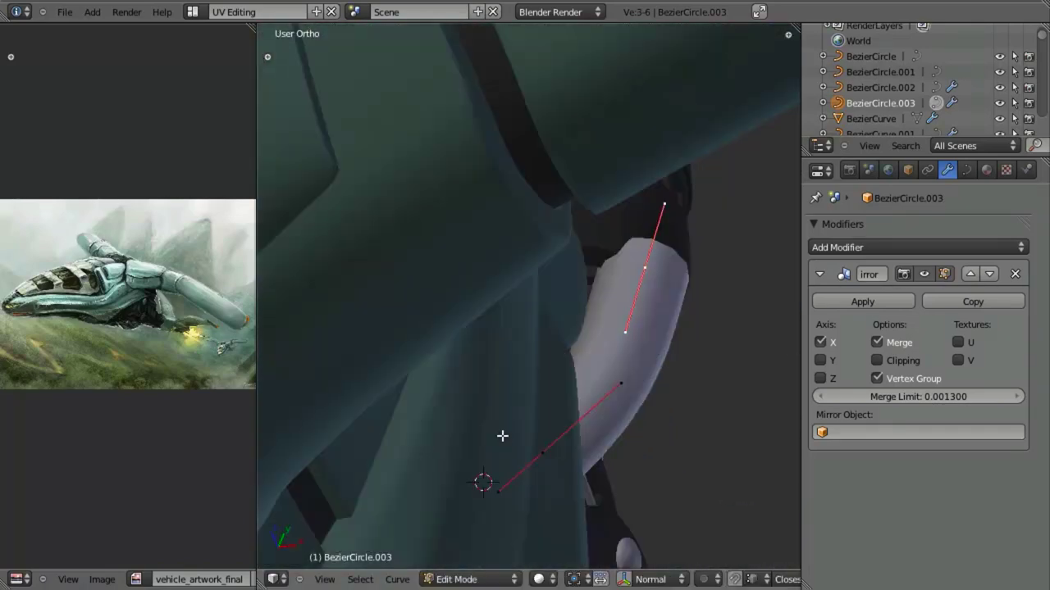
key("s")
key("x")
key("0")
key("Return")
key("z")
middle_click_drag(537, 370, 541, 374)
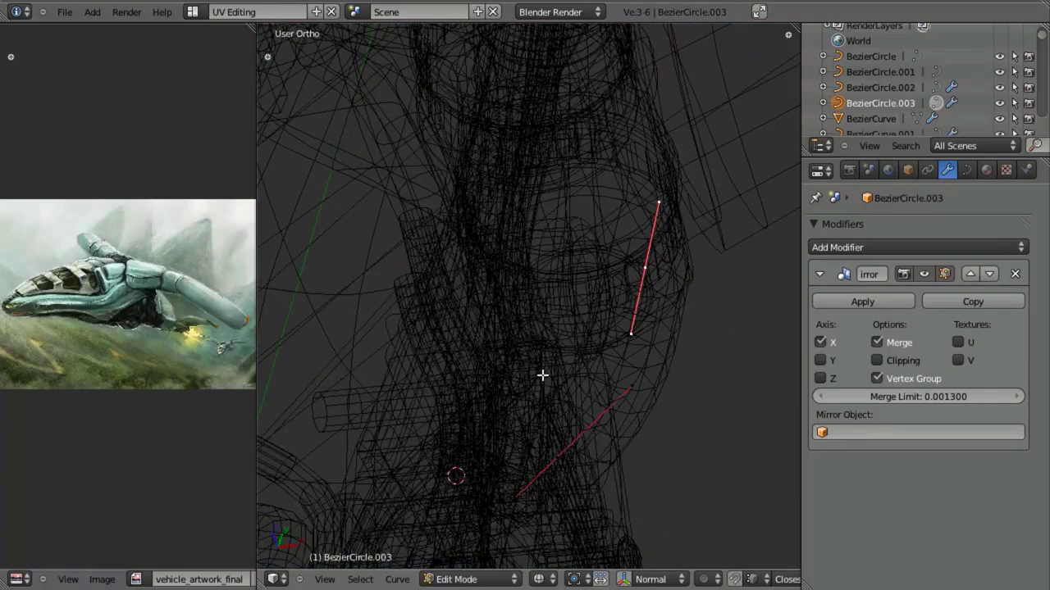
Shift the pipe's rear end along global X to line it up with the lower cylinder's front cap.
key("s")
key("x")
key("Escape")
key("g")
key("x")
left_click(600, 426)
key("z")
mouse_move(599, 427)
middle_mouse_down()
mouse_move(558, 328)
mouse_move(543, 251)
mouse_move(593, 304)
mouse_move(511, 328)
mouse_move(536, 355)
middle_mouse_up()
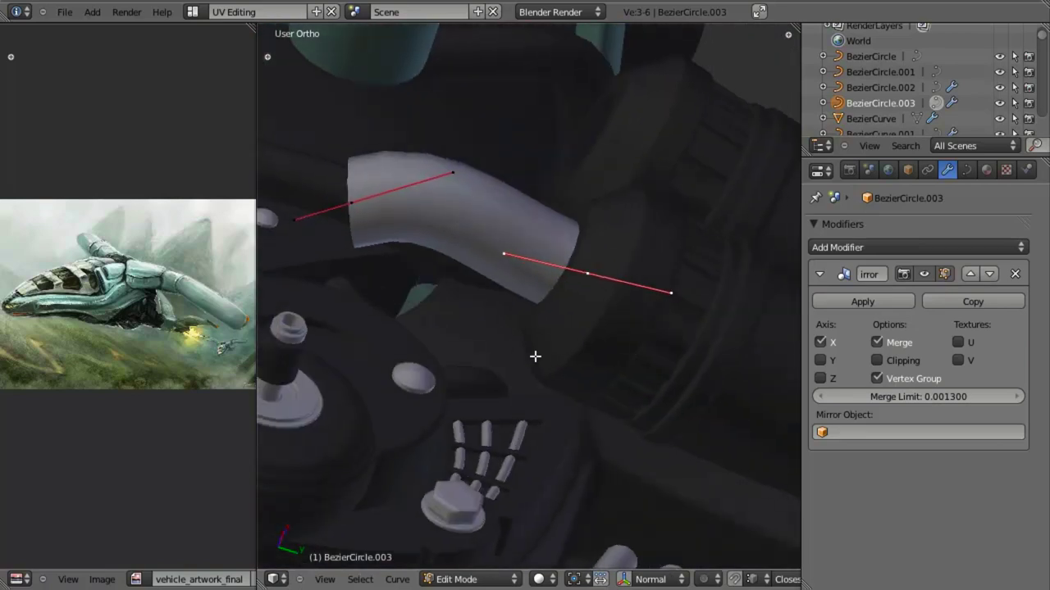
key("g")
key("x")
left_click(583, 362)
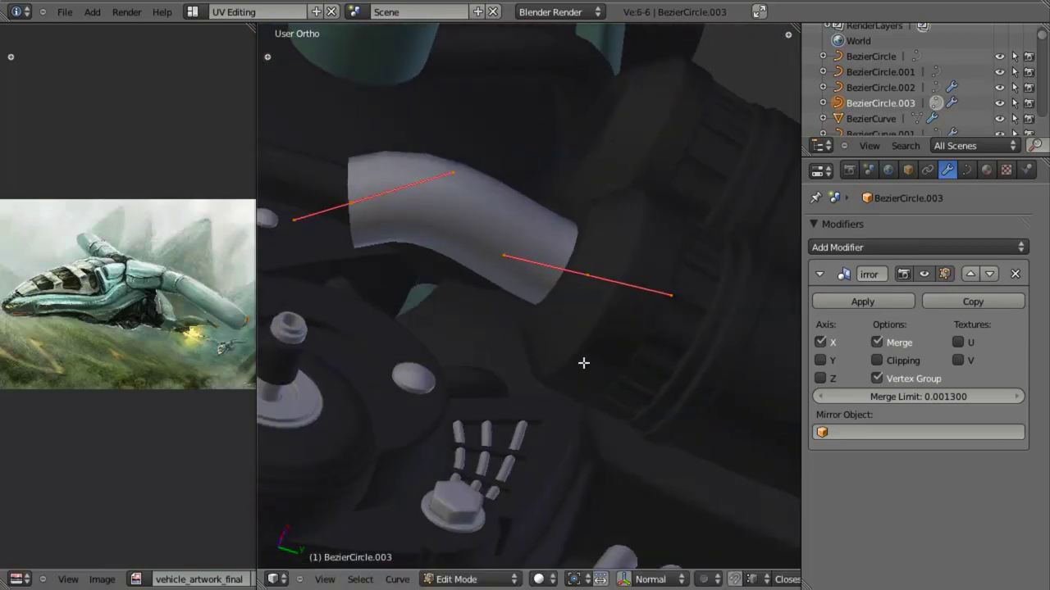
Rotate the pipe's front control point nearly upright and move it above the rear end to form an elbow.
middle_click_drag(440, 303, 468, 269)
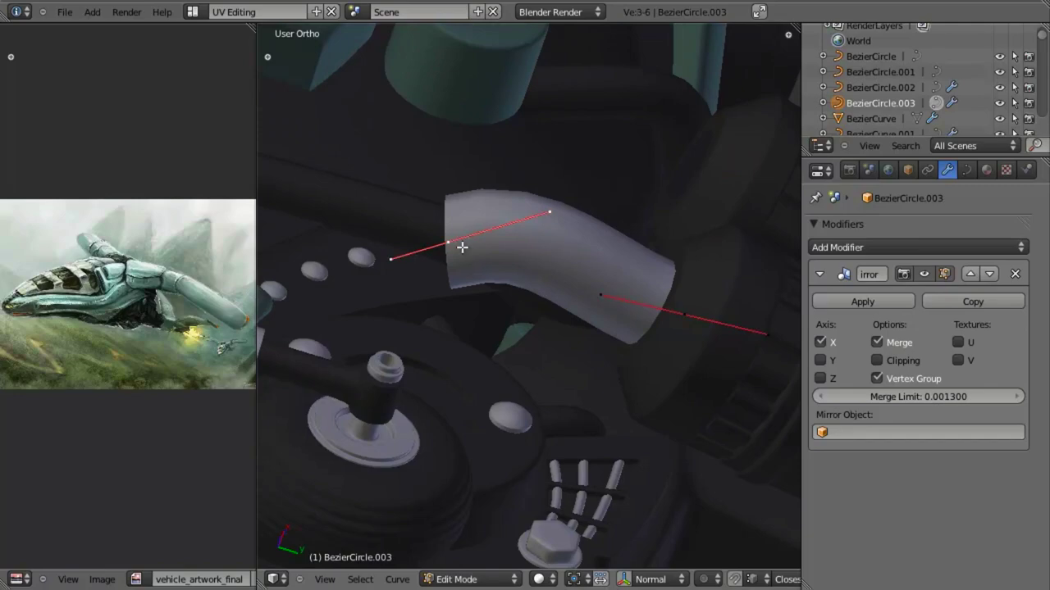
key("KP_3")
key("z")
key("r")
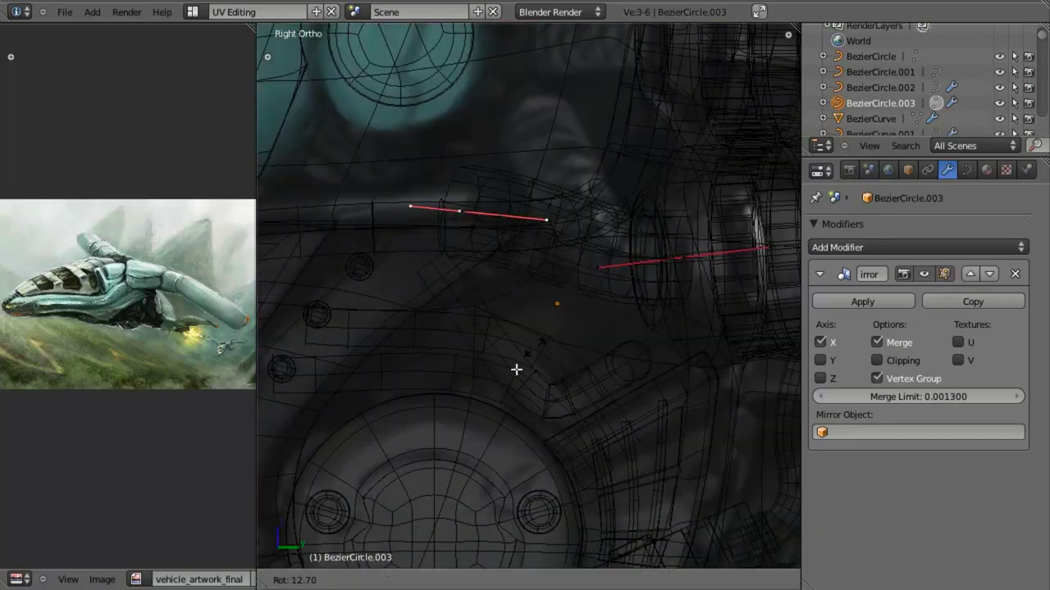
left_click(347, 398)
key("g")
left_click(476, 370)
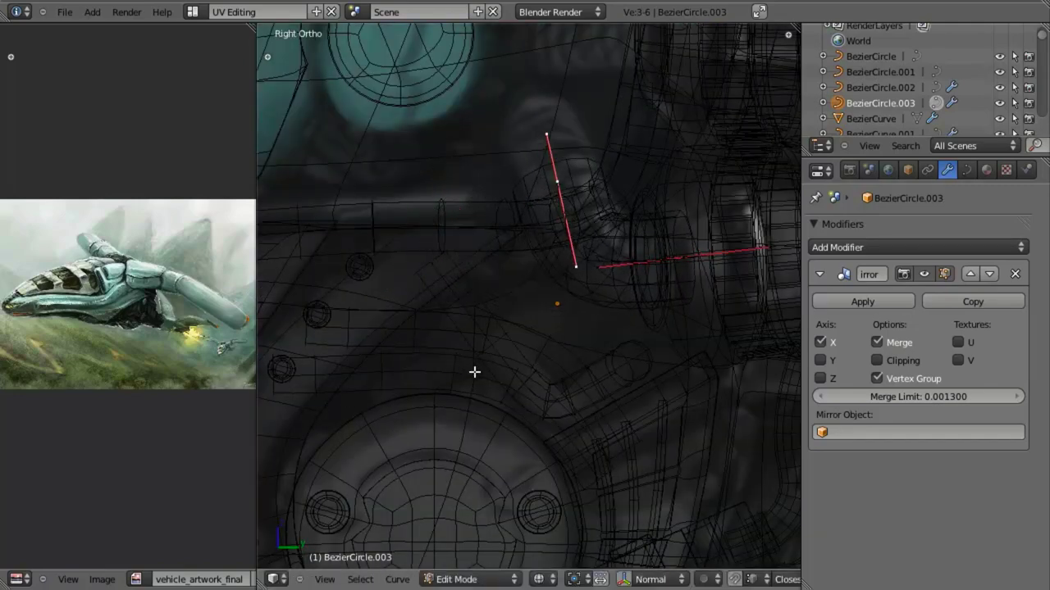
Extrude a new control point from the pipe's upper end and rotate it 5° around global X, then further towards horizontal.
key("z")
key("z")
mouse_move(513, 382)
middle_mouse_down()
mouse_move(451, 286)
mouse_move(514, 248)
mouse_move(601, 293)
middle_mouse_up()
key("z")
key("e")
left_click(598, 258)
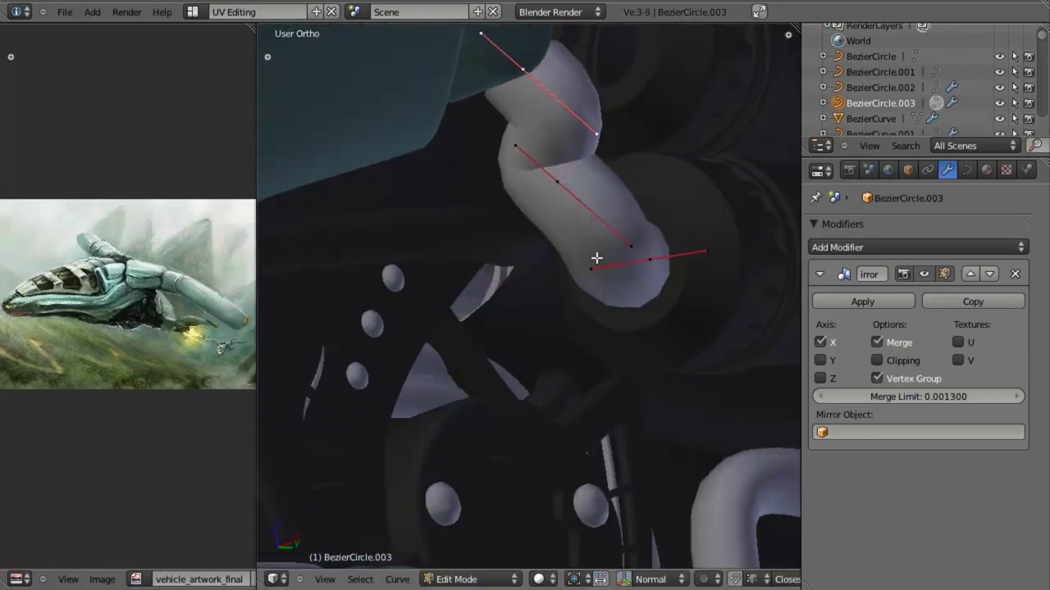
type("r5")
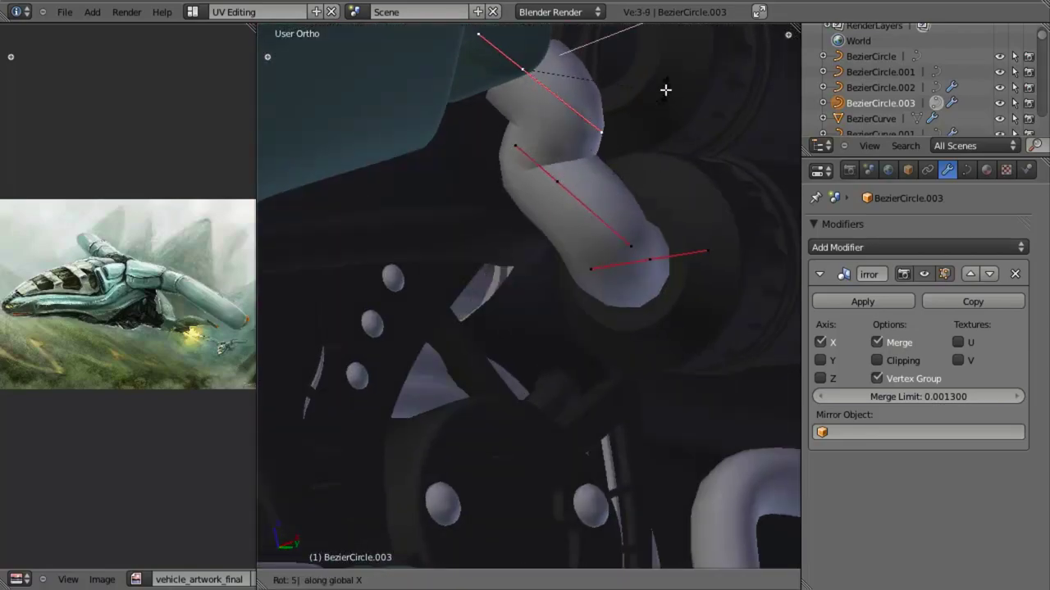
key("Return")
key("r")
left_click(667, 106)
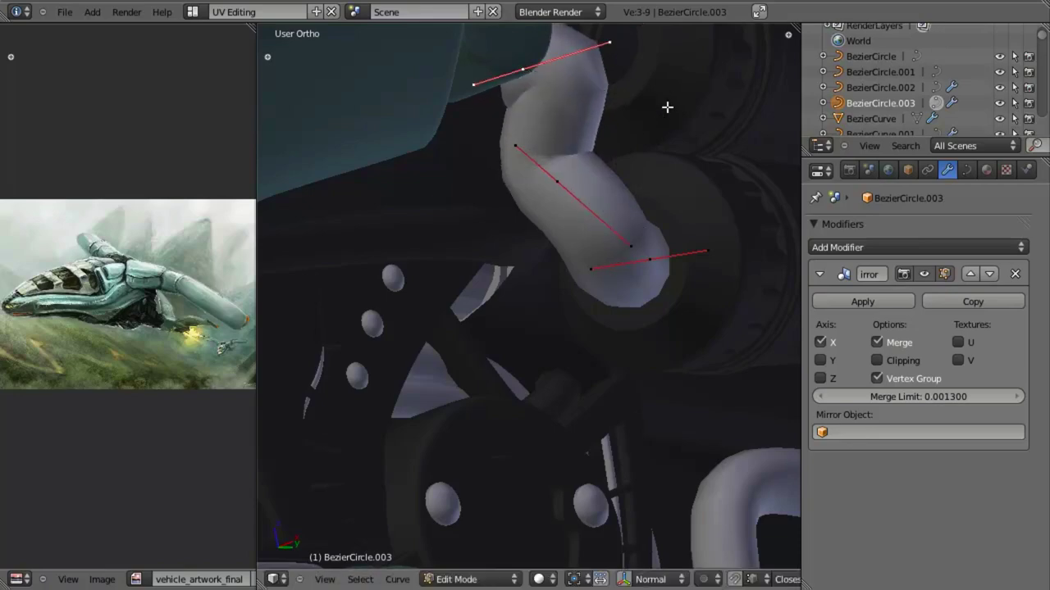
Reposition the extruded end point in side view and shift it about 0.11 along negative X into the body.
key("KP_3")
key("z")
key("g")
left_click(584, 207)
key("z")
mouse_move(429, 270)
middle_mouse_down()
mouse_move(573, 233)
mouse_move(511, 164)
middle_mouse_up()
key("g")
key("x")
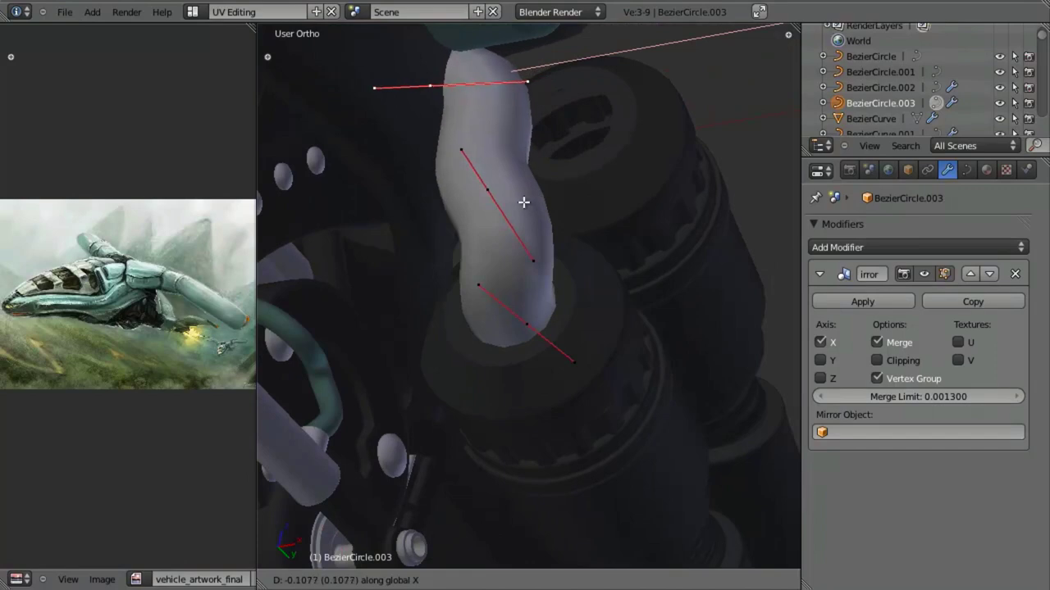
left_click(528, 202)
Rotate the pipe's middle control point until its handles stand upright.
right_click(490, 189)
key("g")
right_click(672, 215)
key("r")
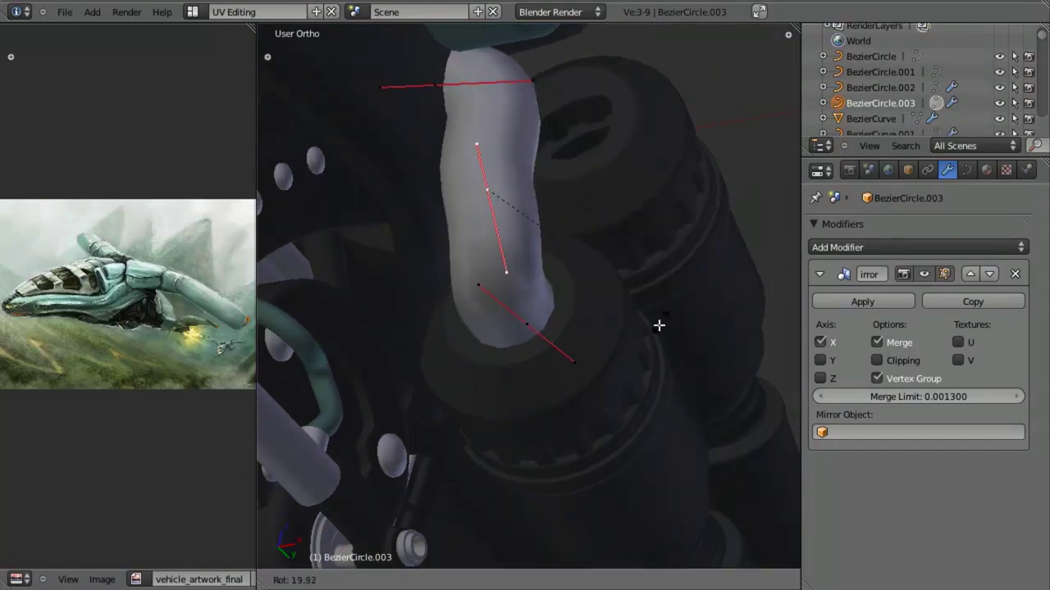
left_click(629, 344)
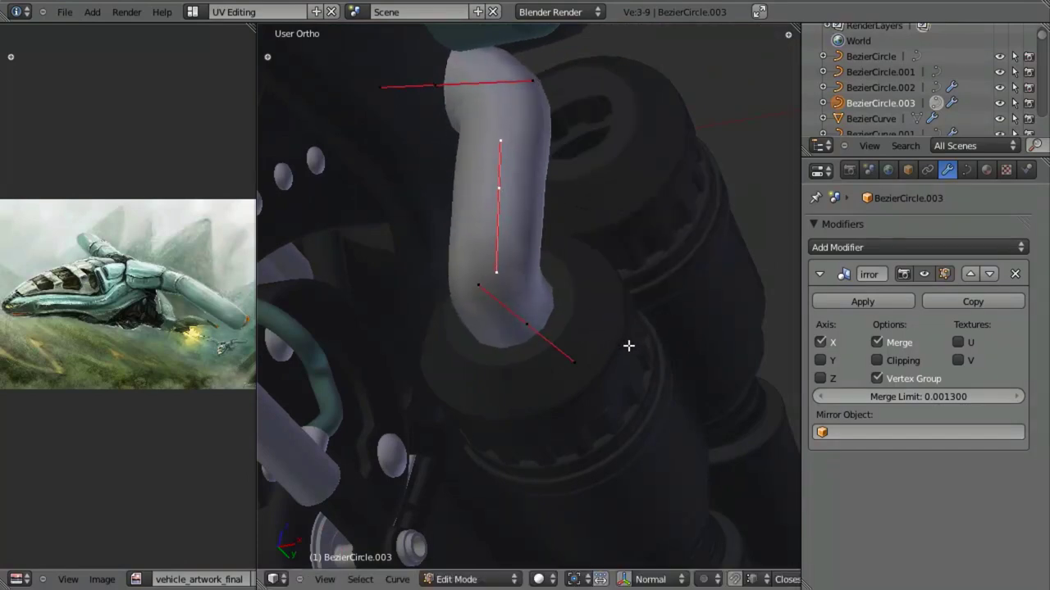
Lower the pipe's inner end point in side view and rotate the middle control point diagonally to smooth the bend.
middle_click_drag(628, 344, 498, 306)
key("KP_3")
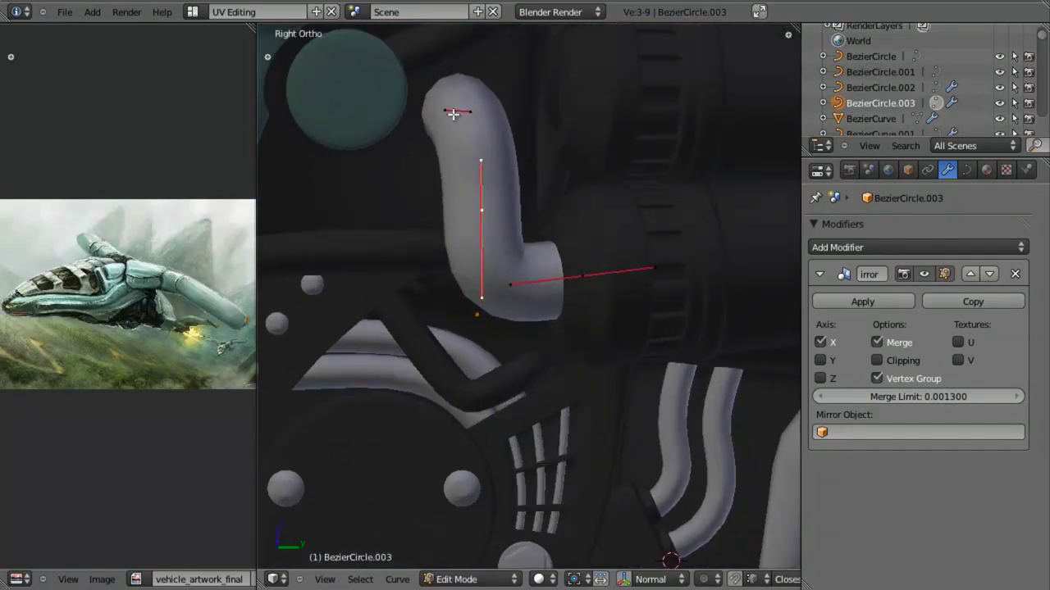
key("g")
left_click(413, 164)
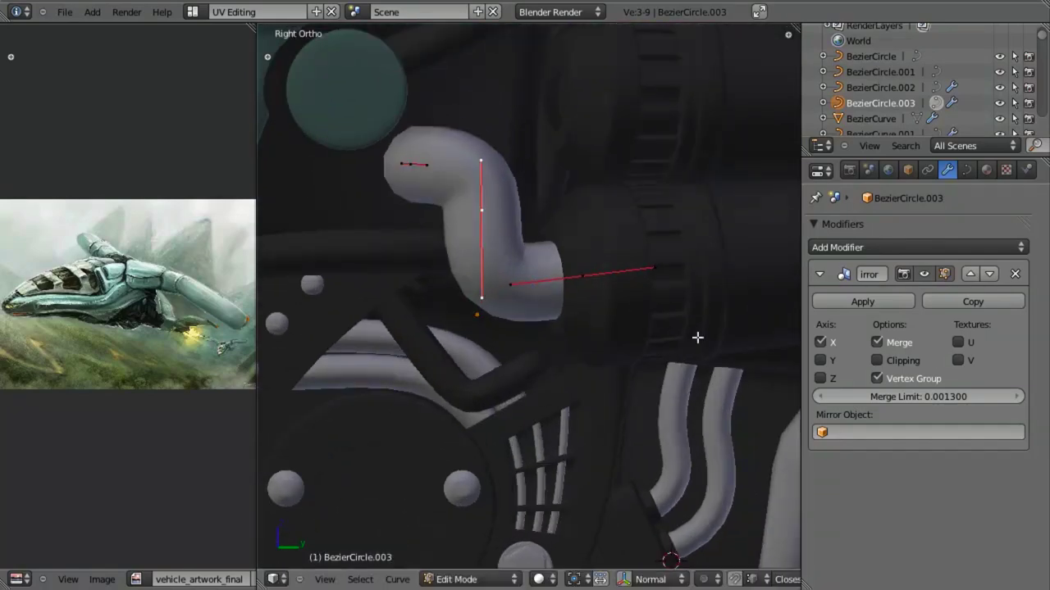
key("r")
left_click(627, 187)
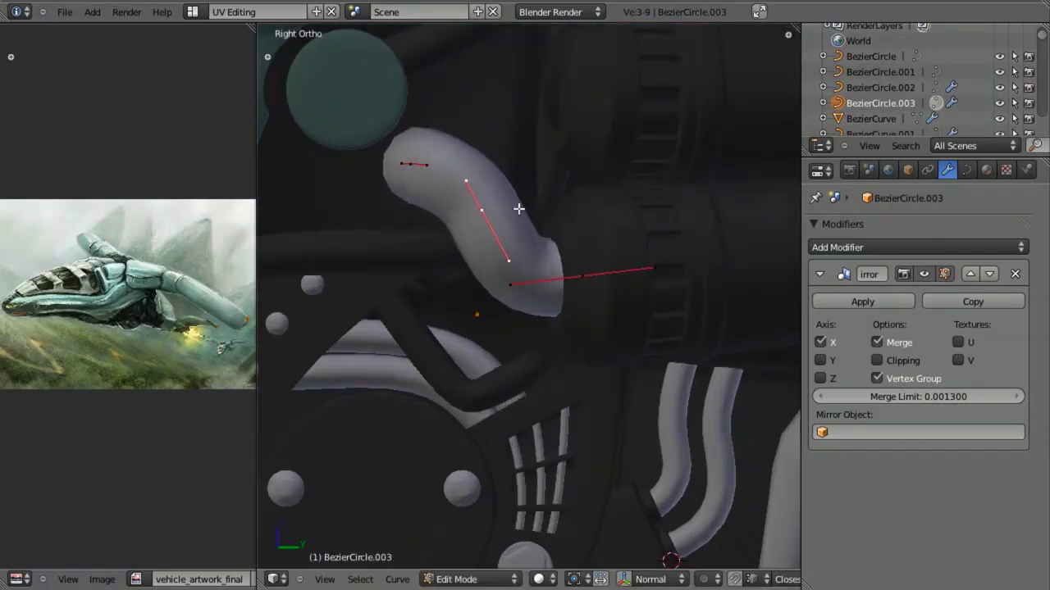
Duplicate the whole bent pipe about 0.25 upward to the upper cylinder and shift the copy along global X.
key("shift+d")
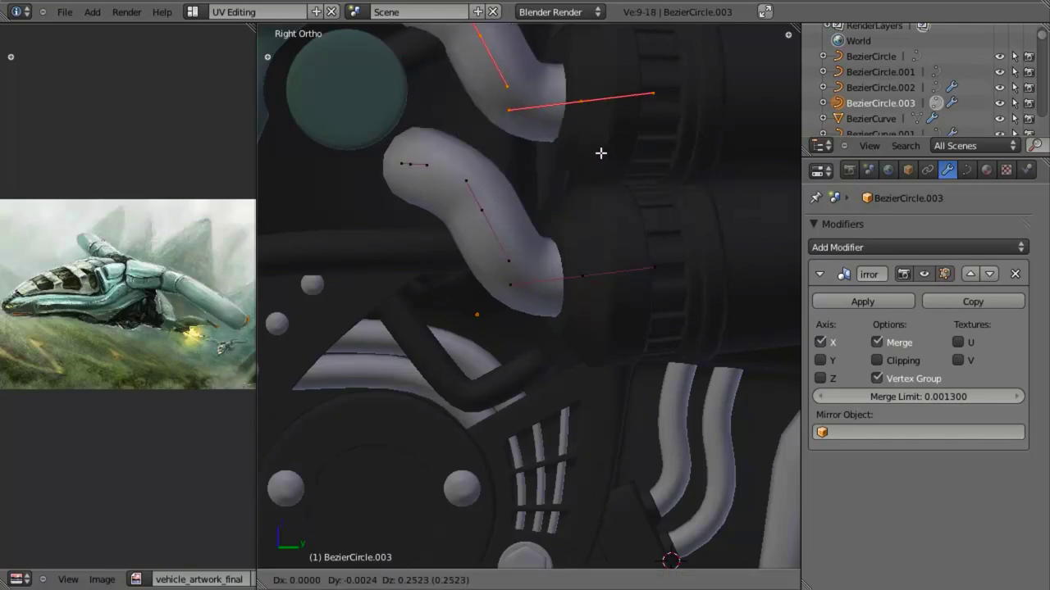
left_click(601, 151)
middle_click_drag(612, 230, 564, 363)
key("g")
key("x")
left_click(588, 133)
Fine-tune the duplicated pipe's position along global X to fit the upper cylinder's front cap.
middle_click_drag(550, 304, 575, 377)
key("g")
key("x")
left_click(580, 372)
middle_click_drag(565, 310, 536, 284)
key("g")
key("x")
left_click(536, 260)
Lower the duplicated pipe's inner end point in side view to sit beside the round teal disc.
key("KP_3")
key("z")
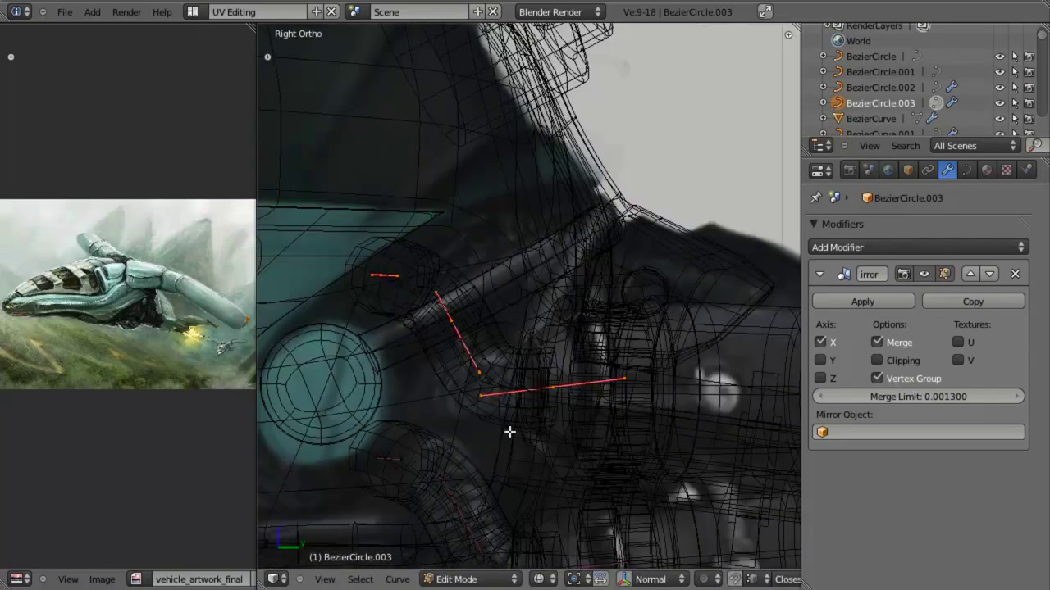
middle_click_drag(506, 408, 505, 359, "shift")
key("g")
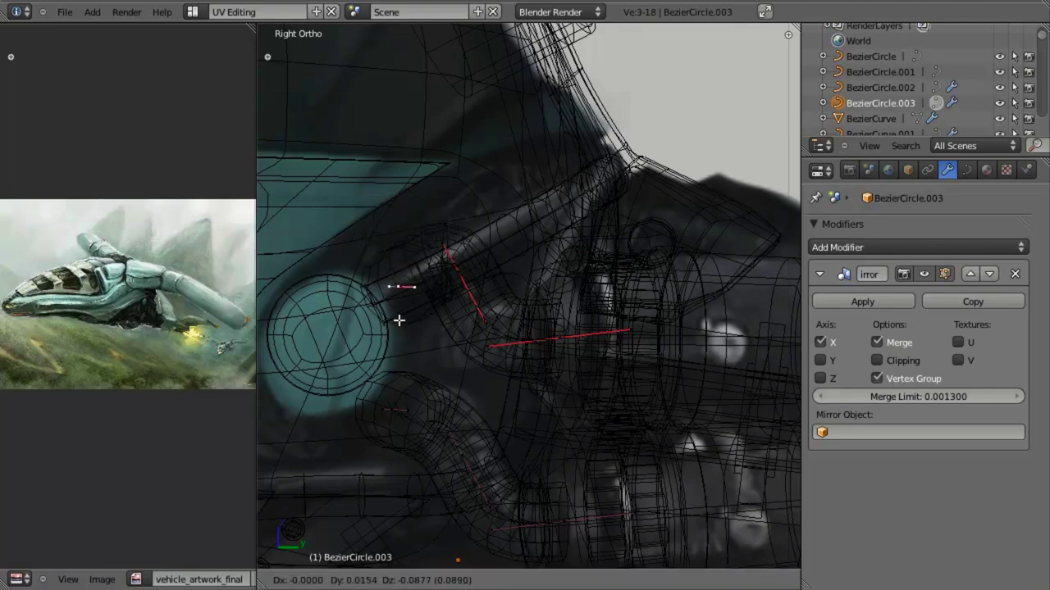
left_click(411, 348)
key("z")
Move the upper pipe's middle control point slightly down and delete it, leaving a simple curve.
key("g")
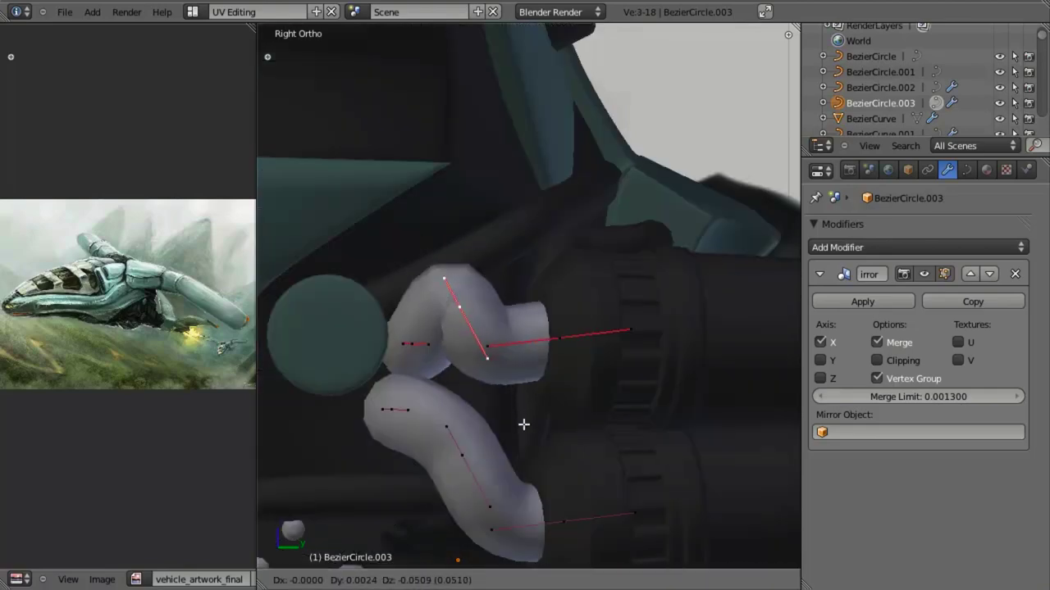
left_click(526, 440)
key("x")
left_click(525, 442)
middle_click_drag(525, 442, 502, 328)
key("z")
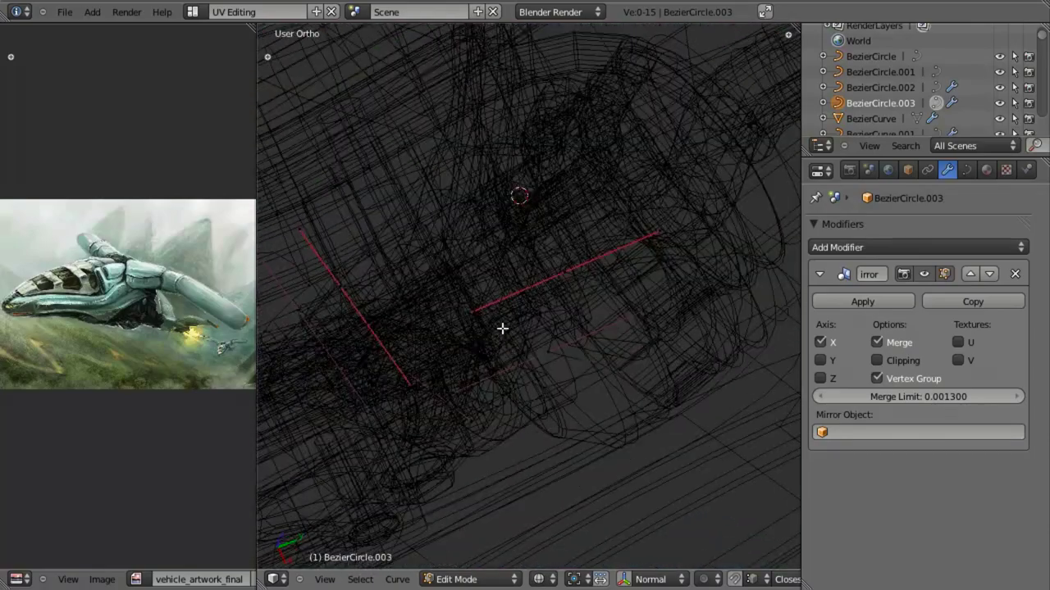
key("z")
middle_click_drag(556, 490, 511, 242)
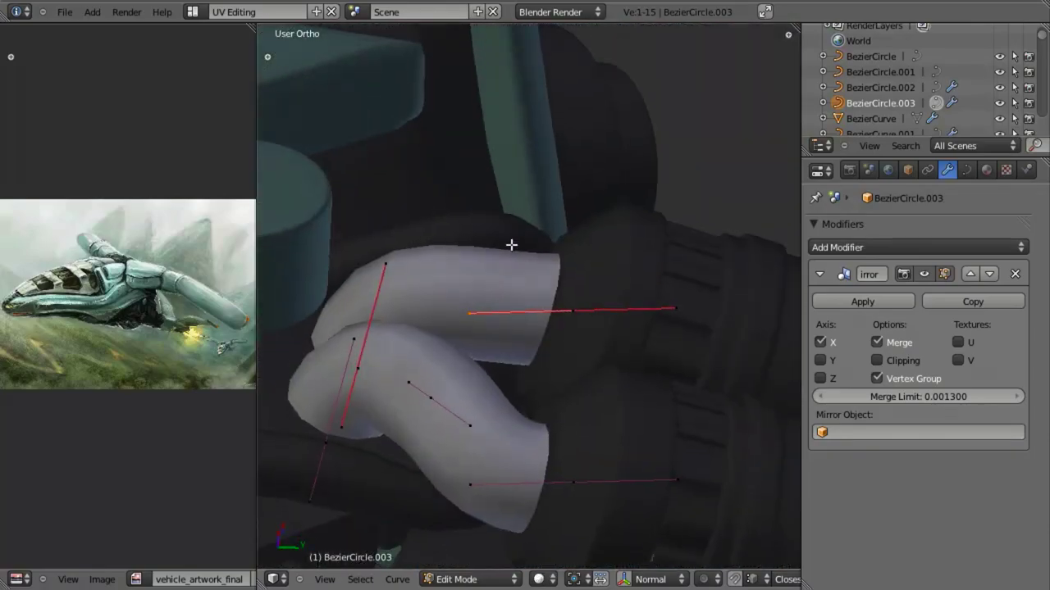
Angle the upper pipe's cylinder-side handle along X and shift its control point along X to match the tilted cylinder.
key("g")
key("x")
left_click(515, 221)
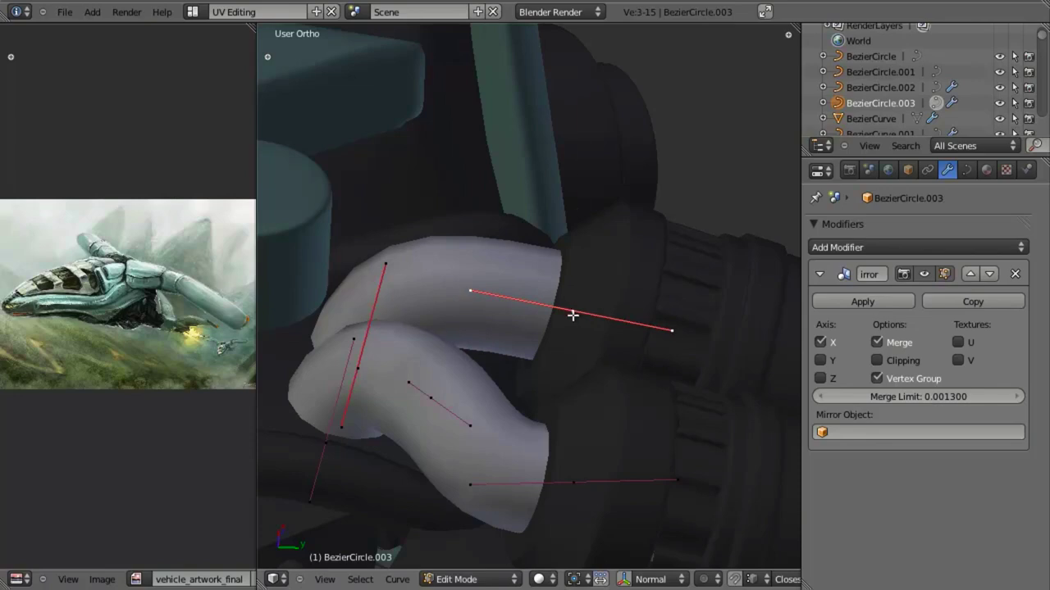
key("g")
key("x")
left_click(571, 325)
Angle the lower pipe's cylinder-side handle along global X and shift its control point along X to match the tilted cylinder.
key("a")
key("g")
key("x")
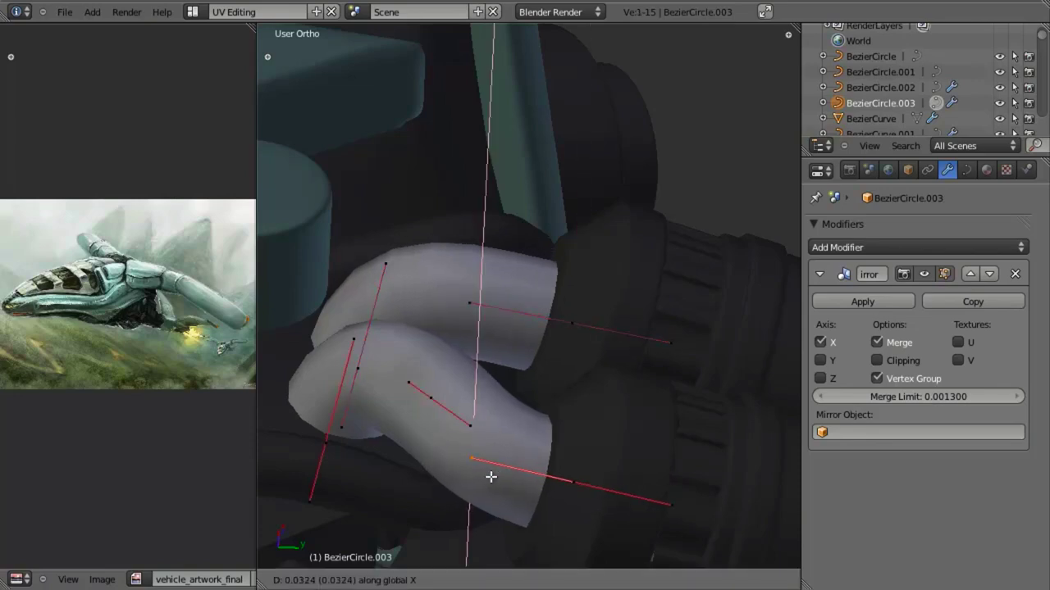
left_click(601, 496)
key("g")
key("x")
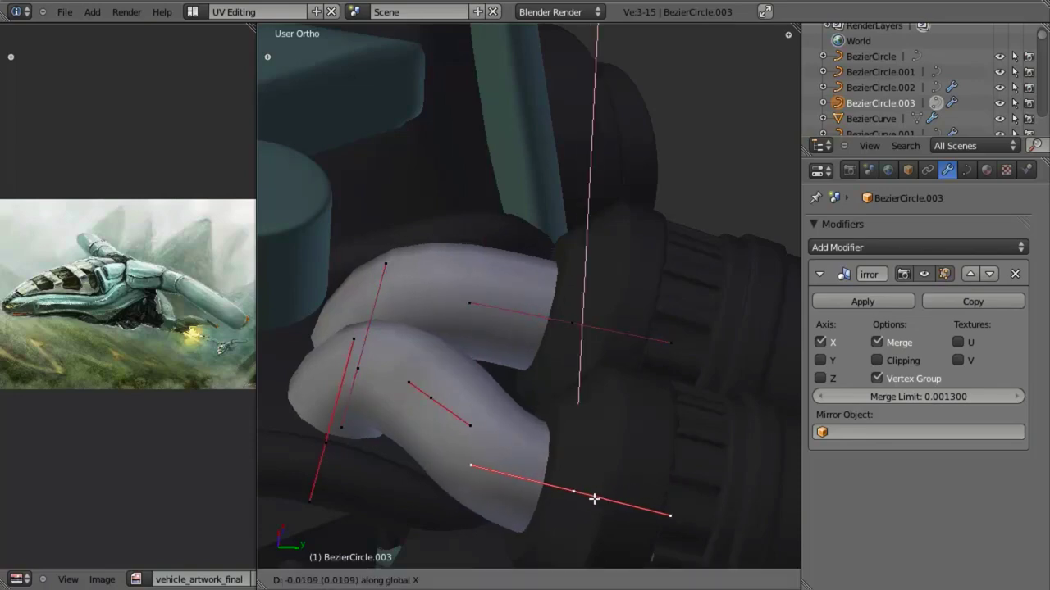
left_click(594, 498)
scroll(738, 465, "down", 3)
key("a")
Reposition the upper pipe's inner end point in side view so it sits just behind the round teal disc.
scroll(483, 389, "down", 3)
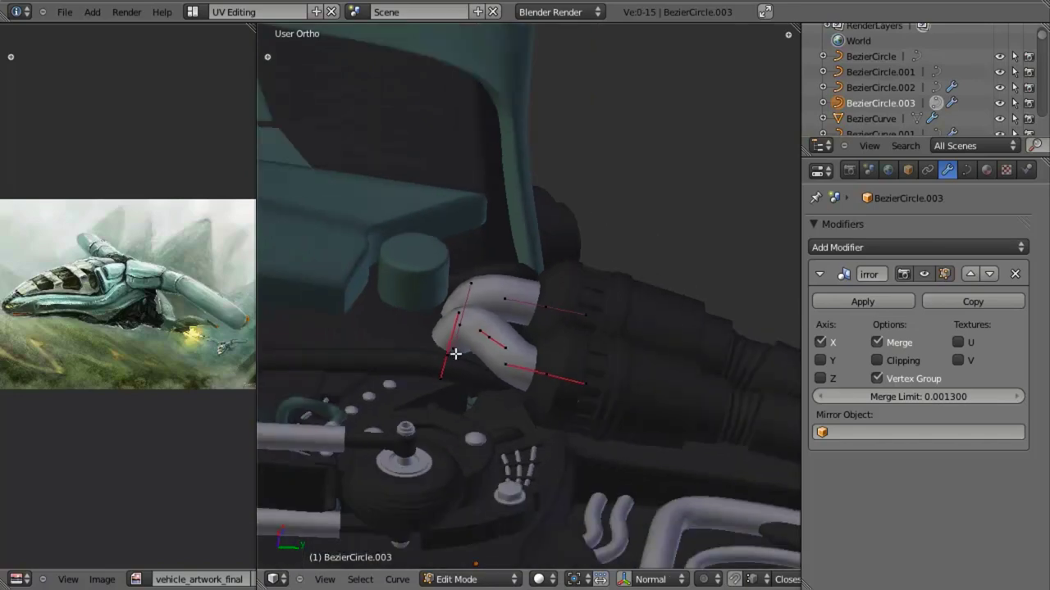
middle_click_drag(454, 353, 490, 509)
key("KP_3")
scroll(443, 377, "up", 3)
key("z")
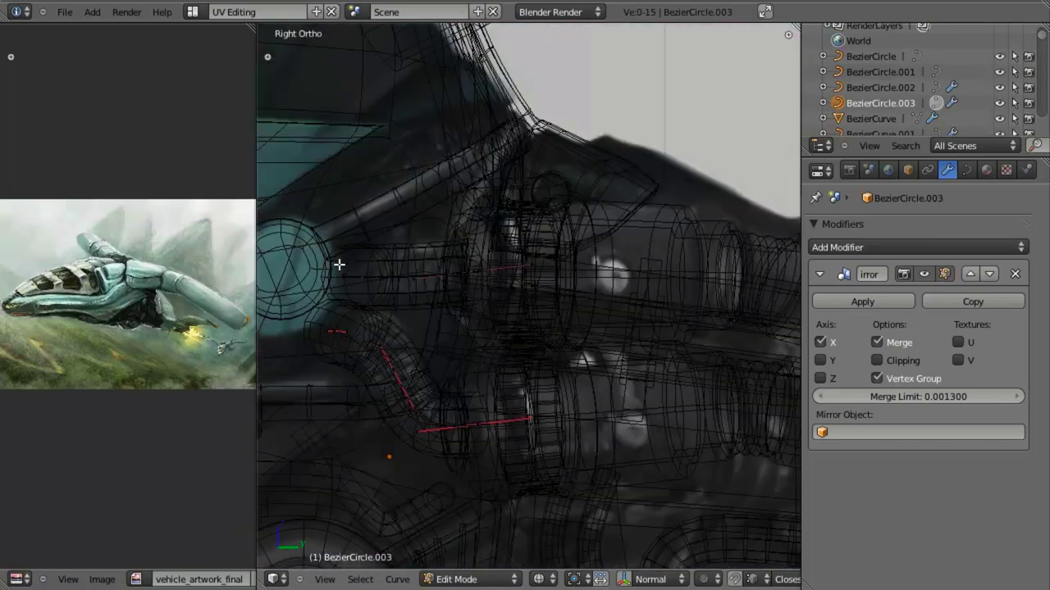
key("g")
left_click(369, 272)
key("z")
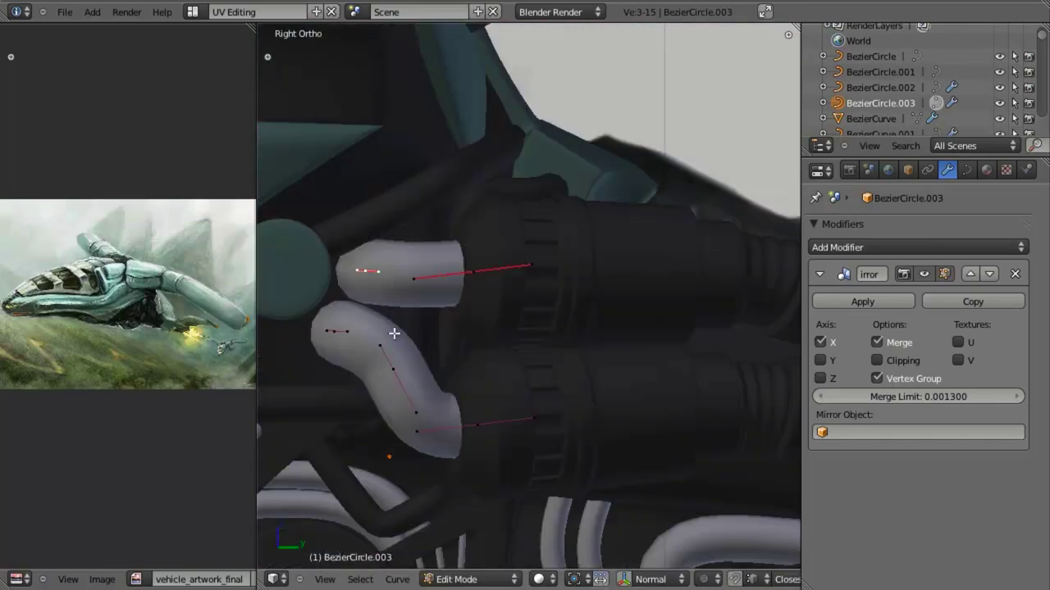
Examine from several angles how the two bent pipes sit between the cylinders and the body.
scroll(399, 341, "down", 6)
middle_click_drag(398, 340, 525, 404)
key("Tab")
scroll(459, 418, "up", 4)
key("Tab")
scroll(443, 328, "up", 4)
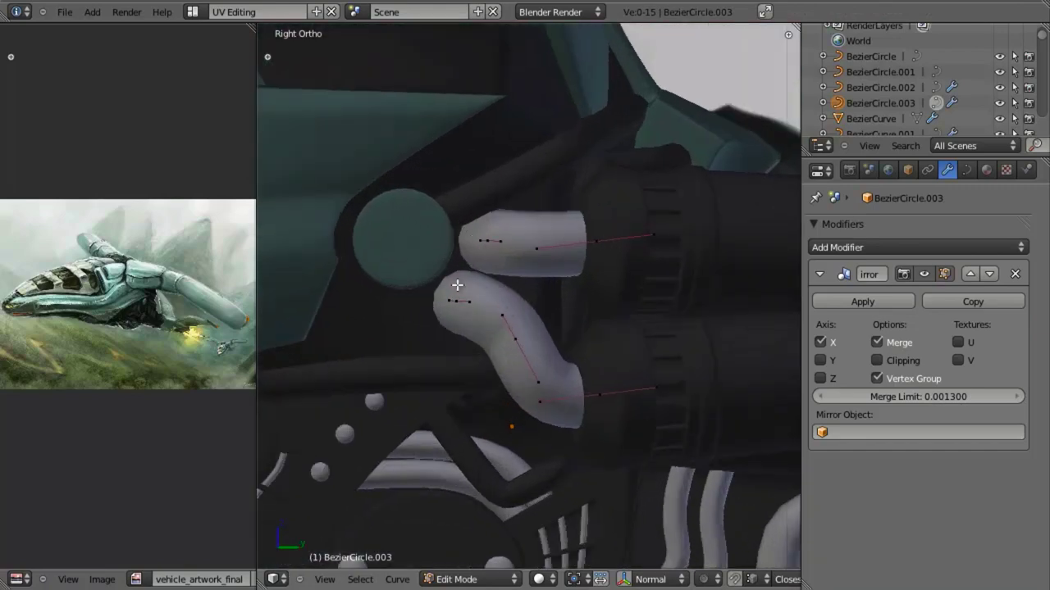
middle_click_drag(581, 291, 514, 323)
key("KP_3")
middle_click_drag(389, 333, 448, 263, "shift")
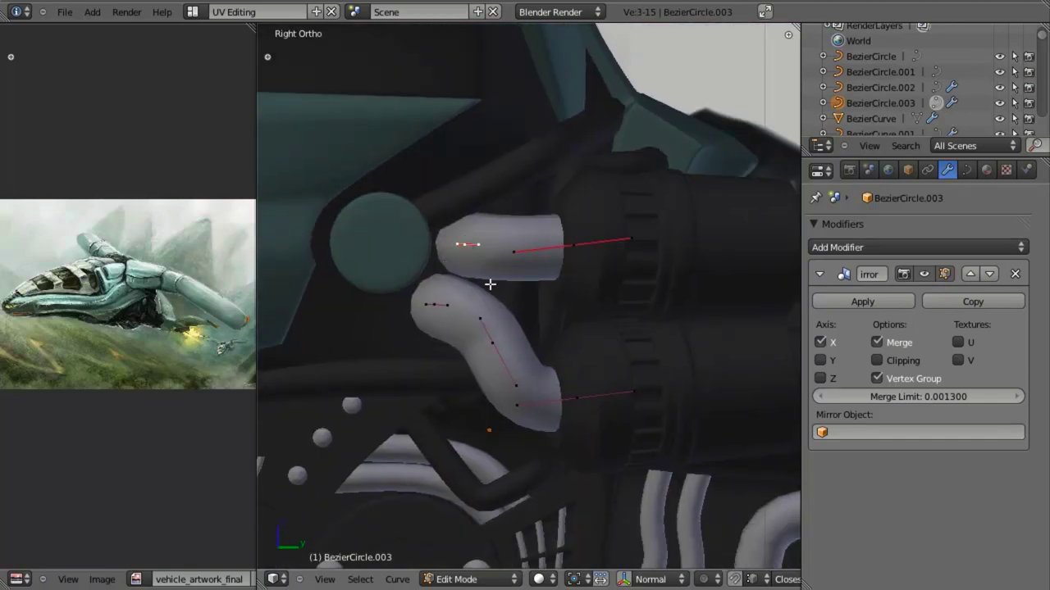
Extend the upper pipe forward over the teal disc with an extruded end point and rotate that point about global Z.
key("g")
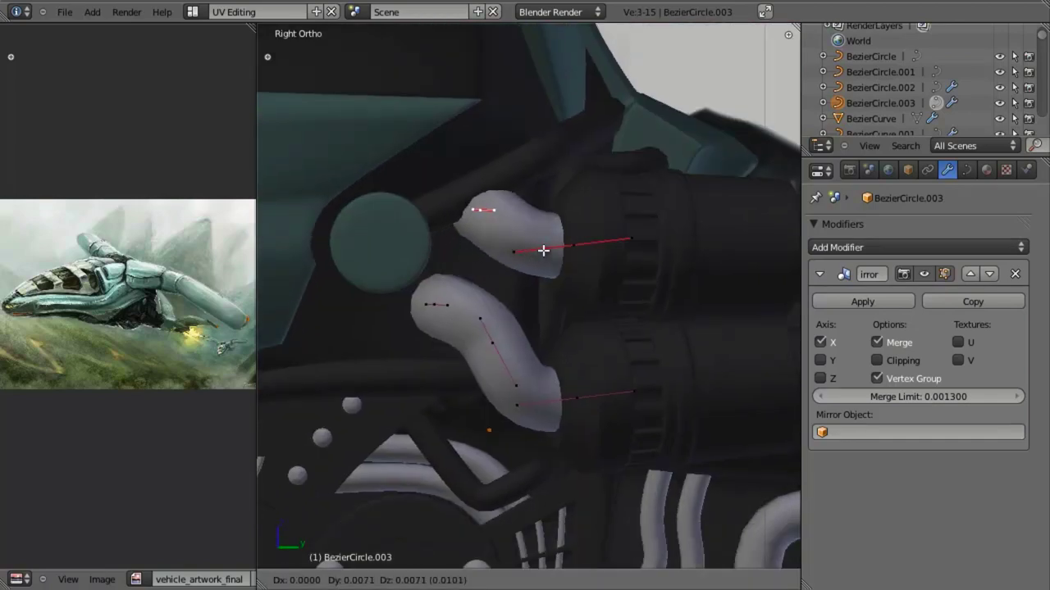
left_click(369, 219)
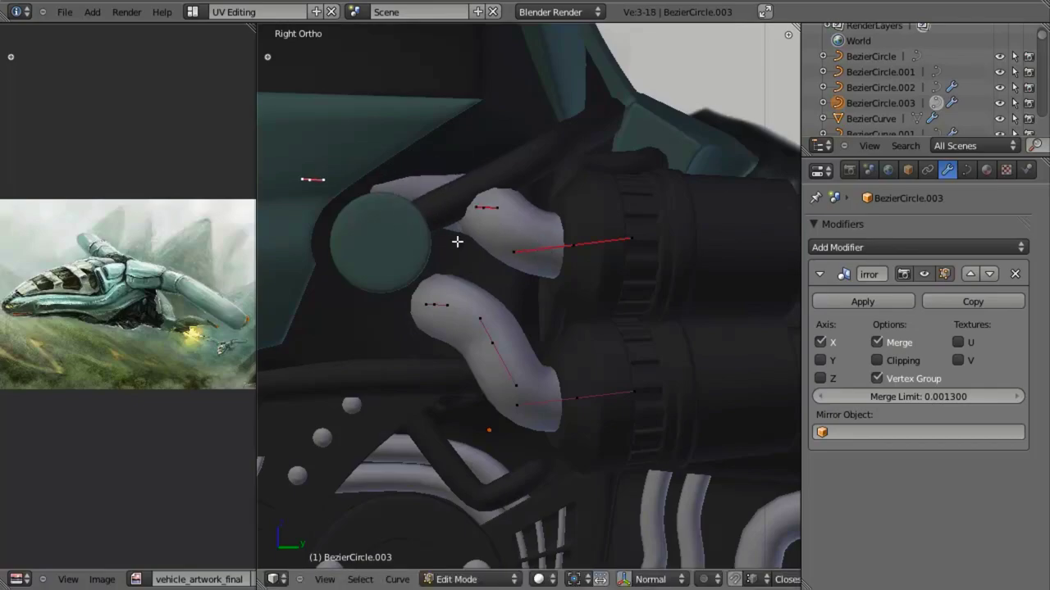
key("z")
middle_click_drag(458, 241, 481, 325)
key("r")
key("z")
left_click(486, 112)
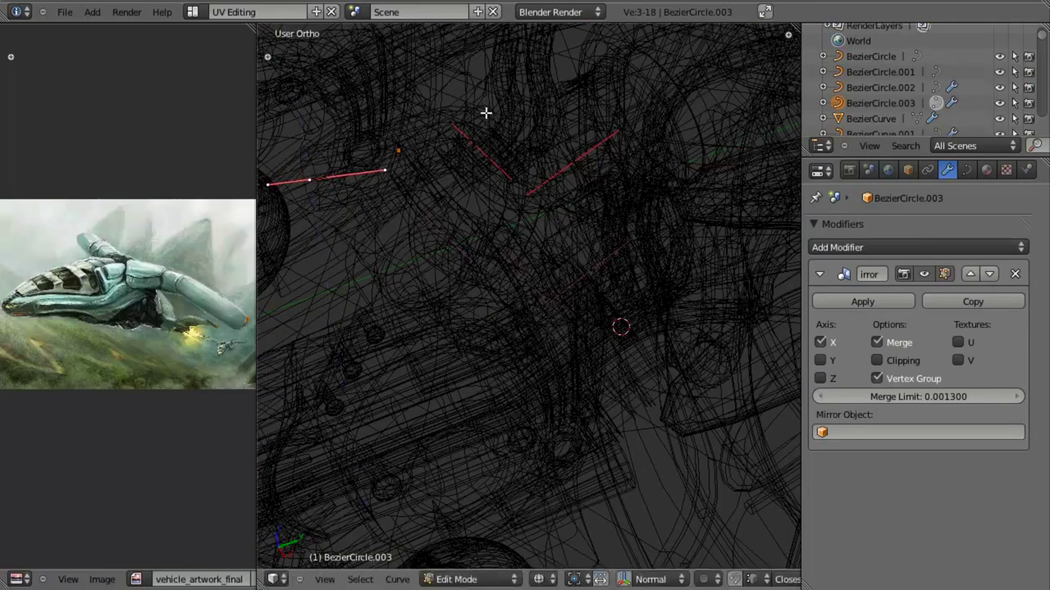
key("r")
key("z")
left_click(449, 205)
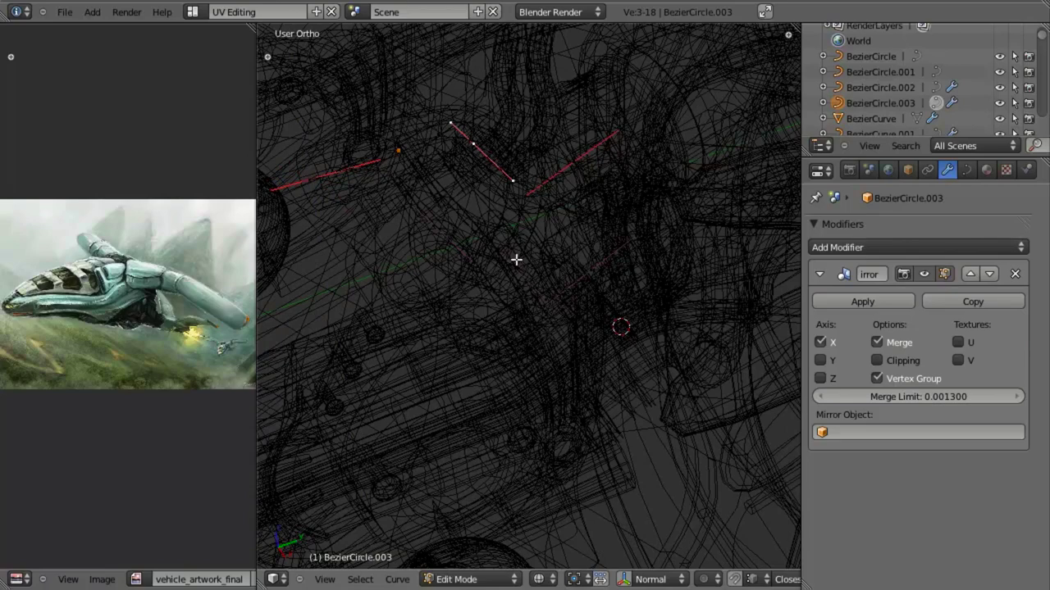
Rotate the upper pipe's middle point about global Z, then scale its handles and shift it along X.
key("r")
key("z")
left_click(533, 219)
key("s")
left_click(517, 190)
key("g")
key("x")
left_click(521, 218)
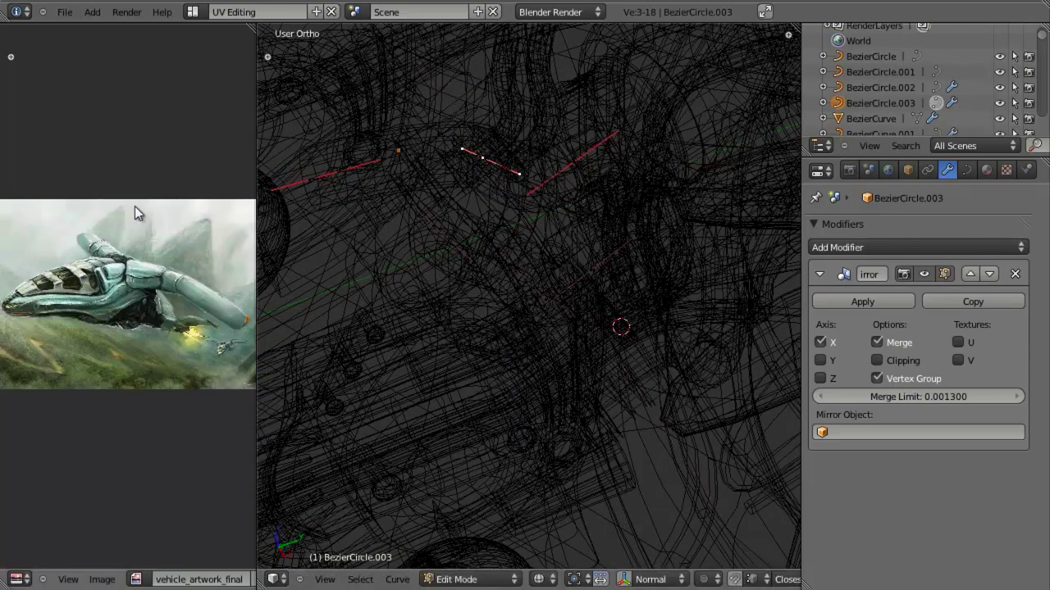
Shift the upper pipe's points along global X so the extended end runs behind the teal disc into the body.
key("g")
key("x")
left_click(361, 241)
key("z")
mouse_move(361, 241)
middle_mouse_down()
mouse_move(347, 227)
mouse_move(377, 215)
mouse_move(374, 205)
middle_mouse_up()
middle_click_drag(333, 173, 483, 279, "shift")
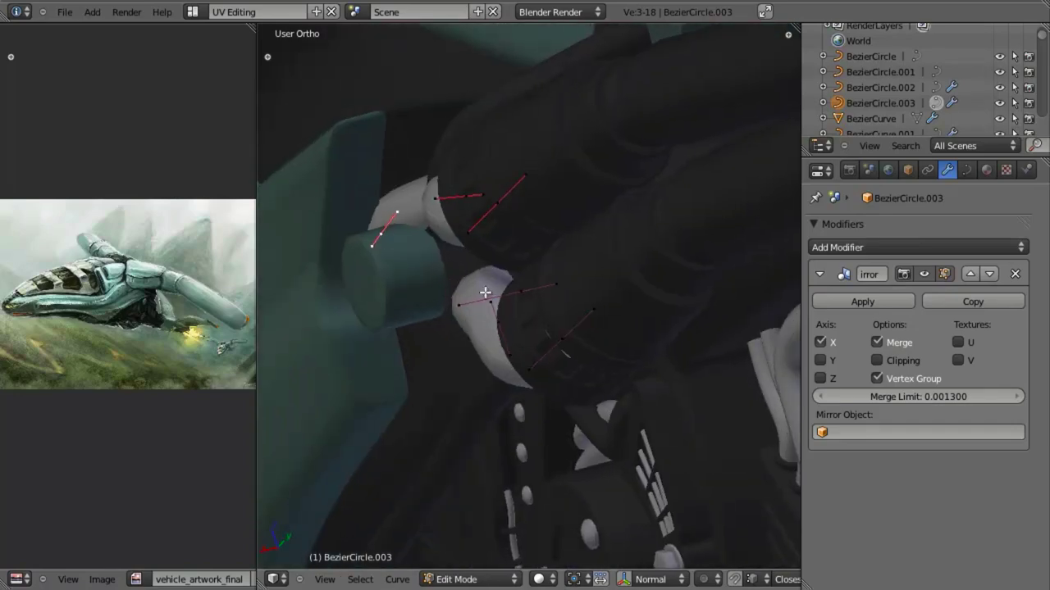
key("g")
key("x")
left_click(445, 281)
Tilt the upper pipe's end point in side view and nudge its middle point up and forward.
middle_click_drag(408, 258, 462, 246)
key("KP_3")
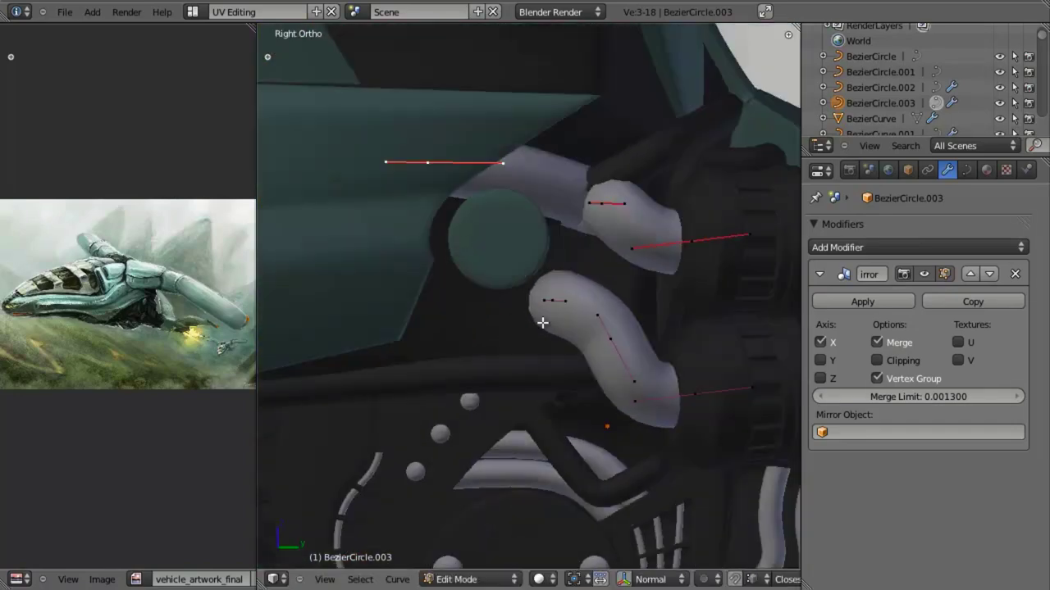
key("r")
left_click(591, 264)
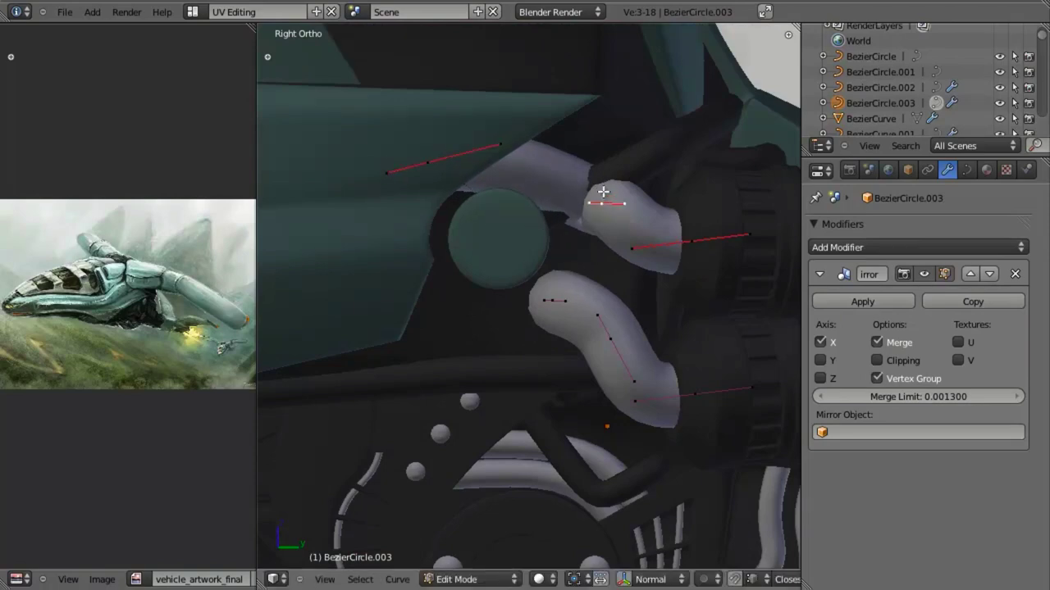
key("g")
left_click(588, 176)
Shift the upper pipe's middle point along X and rotate its handles to smooth the bend into the cylinder.
middle_click_drag(588, 176, 628, 269)
key("g")
key("x")
key("r")
left_click(662, 240)
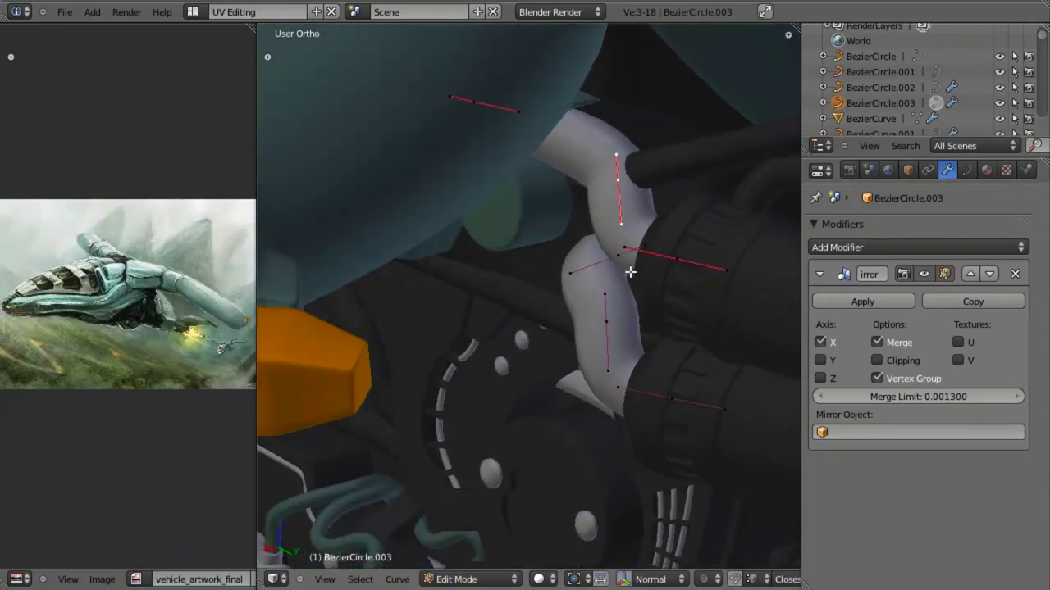
key("r")
left_click(686, 304)
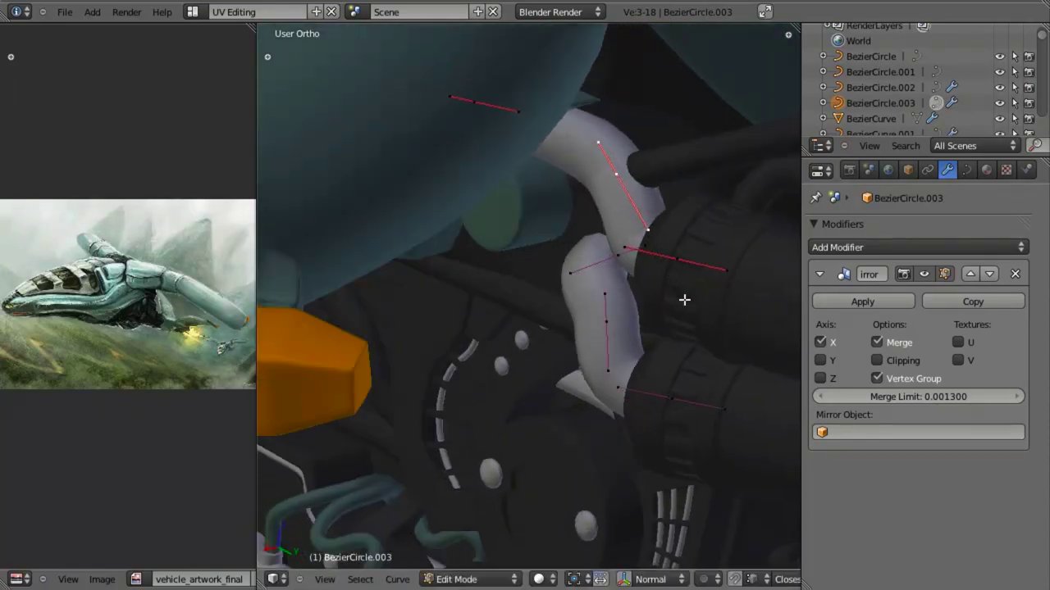
middle_click_drag(684, 300, 621, 288)
key("g")
left_click(624, 293)
Move the upper pipe's body-side end point along global X and rotate it about Z.
key("a")
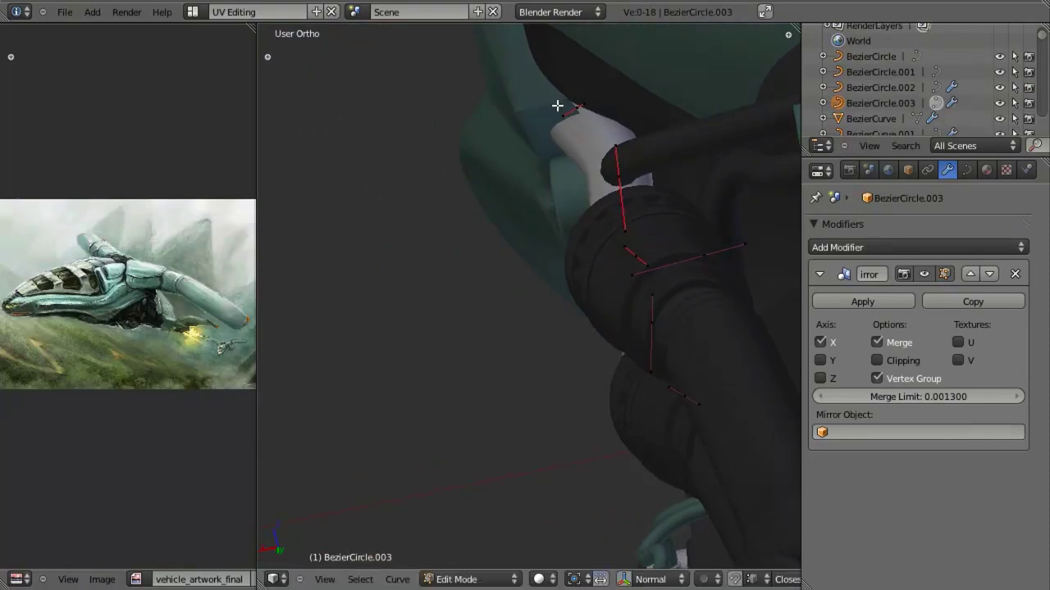
key("g")
key("x")
left_click(588, 110)
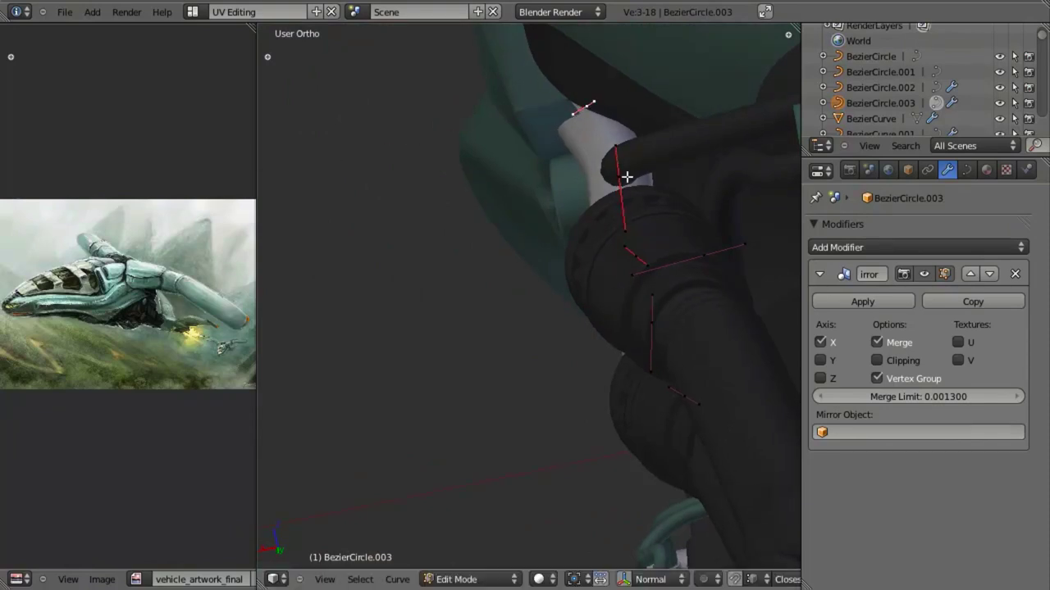
key("r")
key("z")
left_click(664, 159)
Fine-tune the upper pipe's middle point, shifting it along global X and then moving it freely beside the dark strut.
middle_click_drag(572, 180, 634, 227)
key("KP_3")
scroll(576, 251, "up", 4)
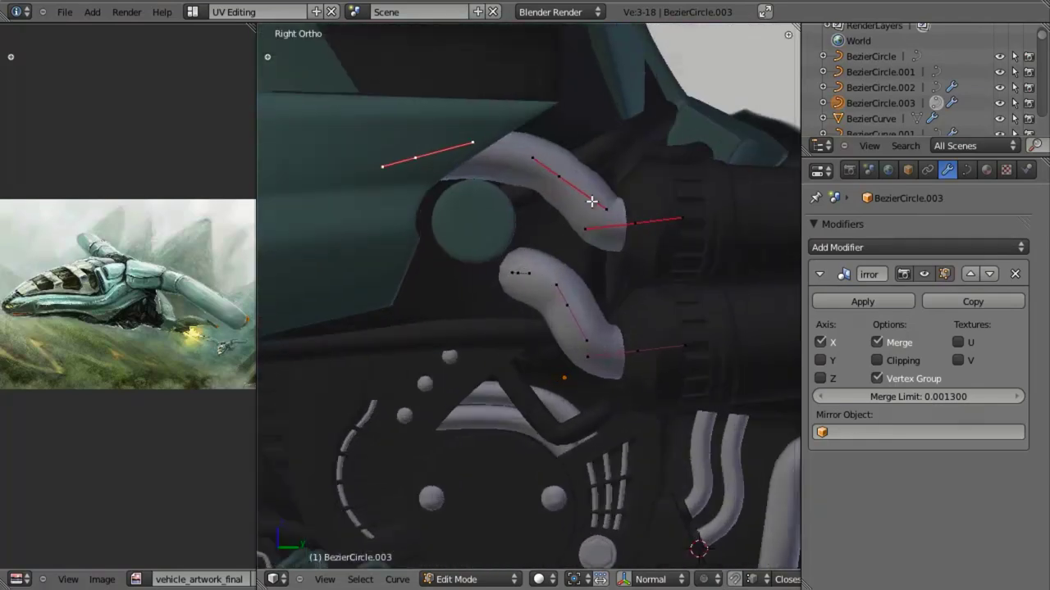
middle_click_drag(568, 158, 482, 204)
right_click(480, 214)
key("g")
key("x")
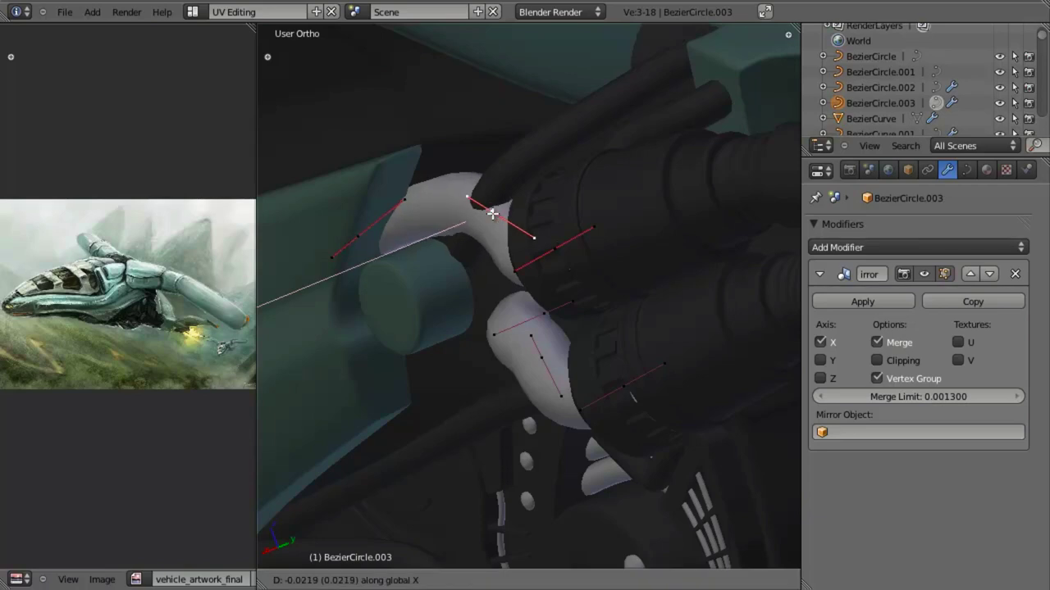
left_click(506, 212)
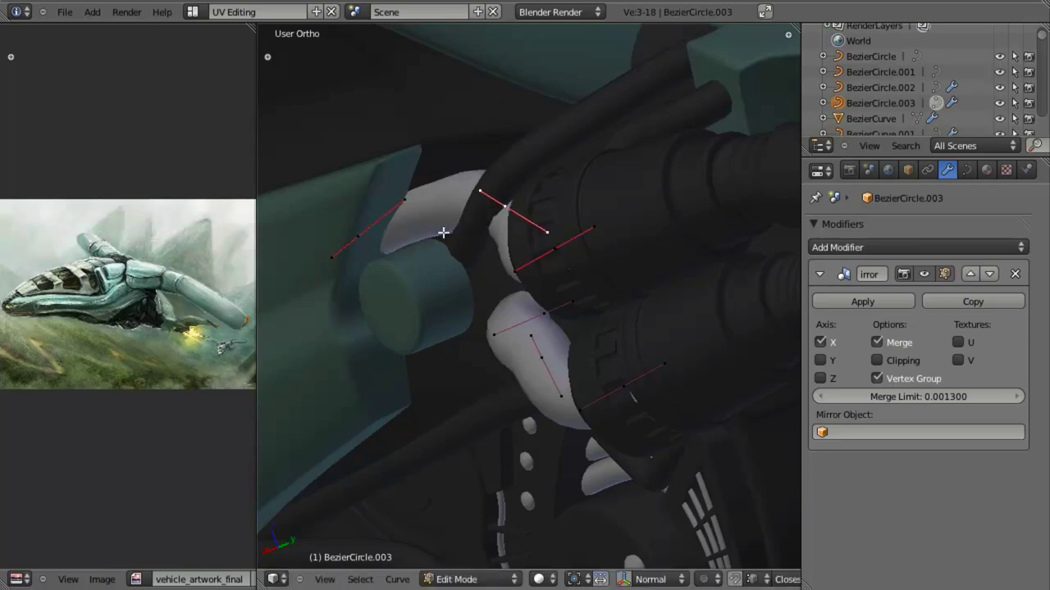
middle_click_drag(446, 232, 555, 96)
key("g")
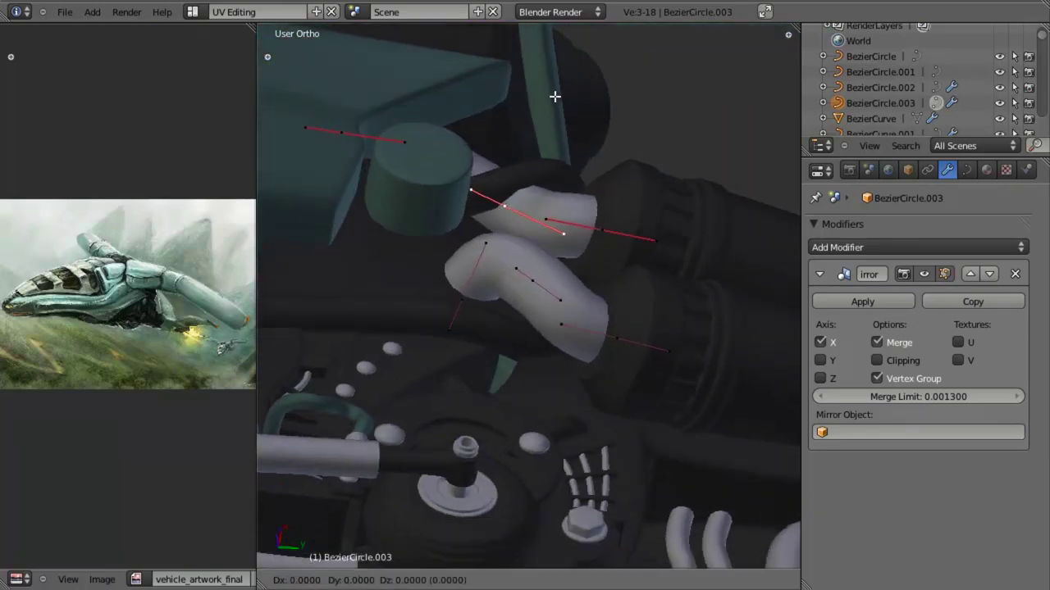
left_click(555, 107)
Rotate the lower pipe's inner end point about global Z and move it forward beneath the teal disc toward the hull.
middle_click_drag(528, 196, 536, 238)
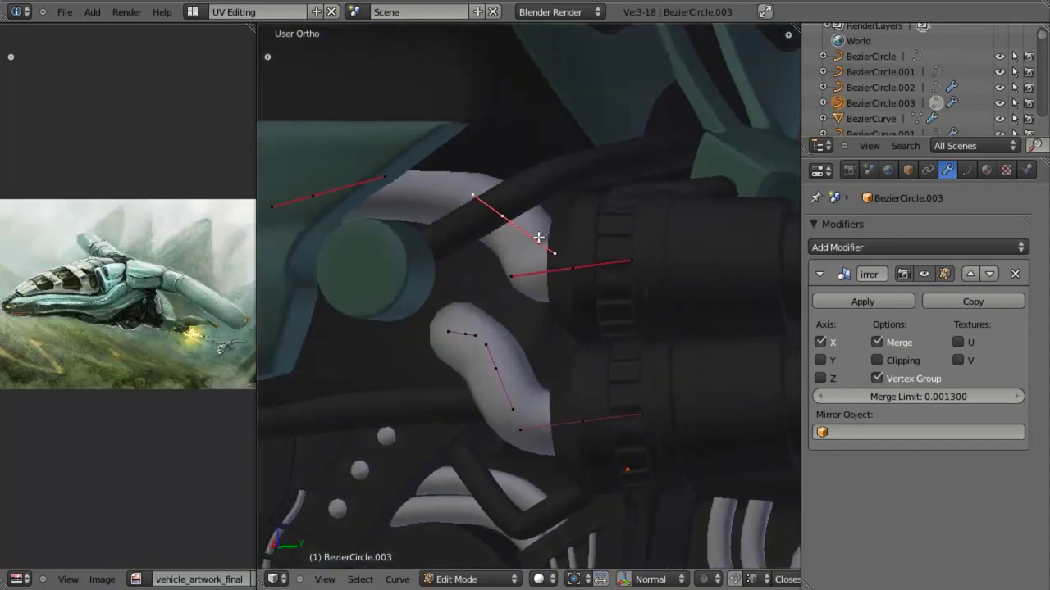
key("KP_3")
key("a")
middle_click_drag(613, 311, 494, 358)
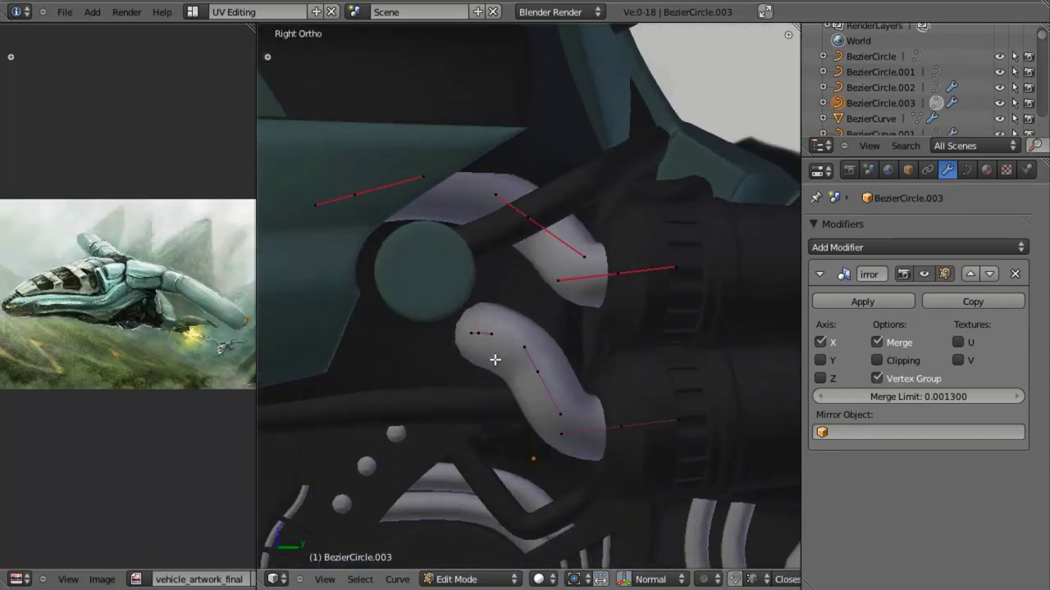
key("r")
key("z")
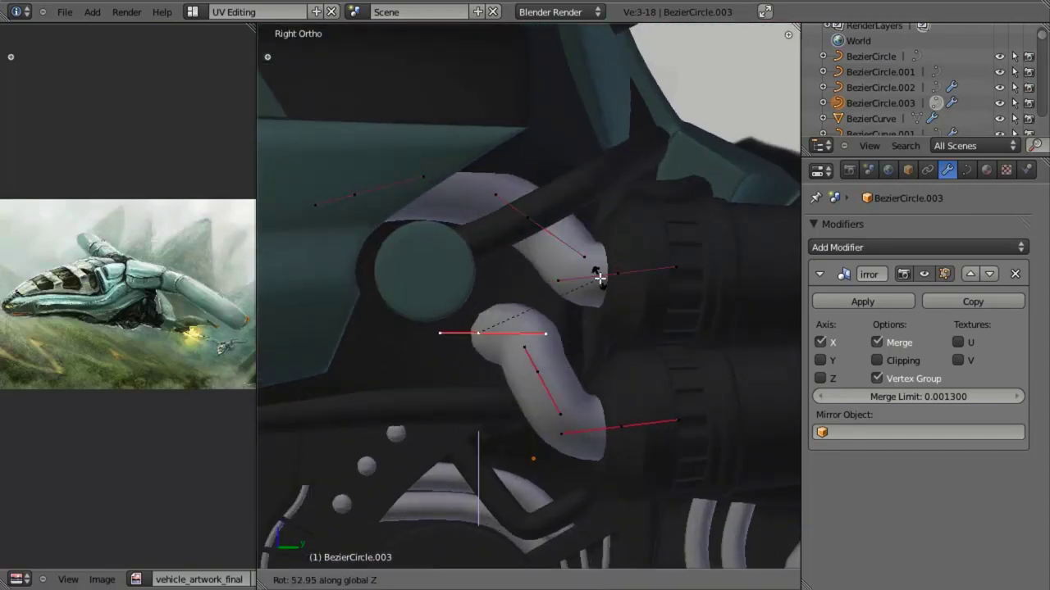
left_click(581, 215)
key("g")
left_click(378, 220)
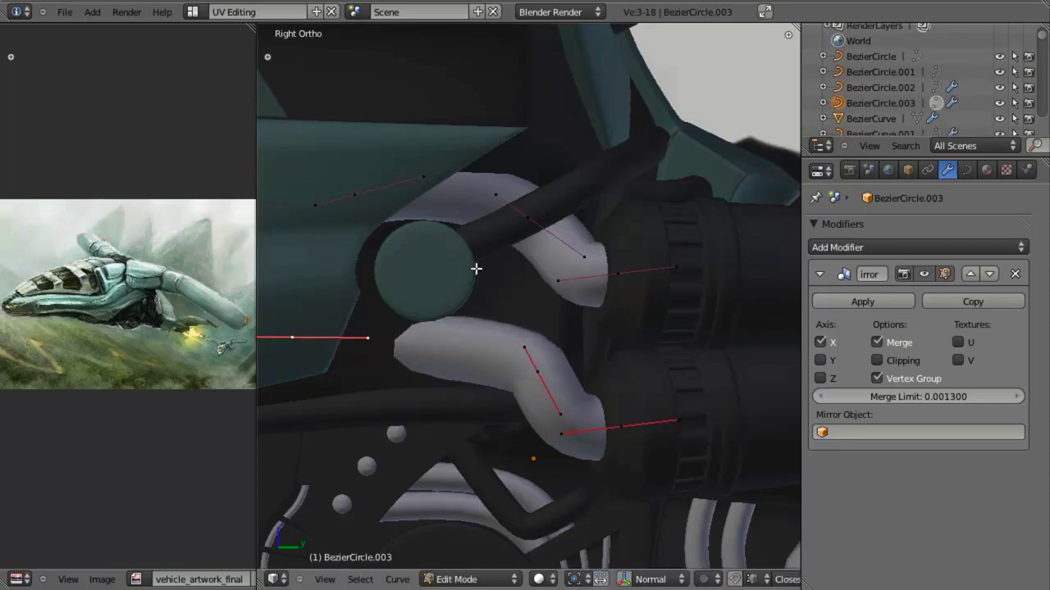
Shift the lower pipe's body-side end point along global X to line it up with the hull panel.
middle_click_drag(476, 270, 445, 213)
key("g")
key("x")
left_click(475, 363)
key("a")
Rotate and move the lower pipe's middle point forward in side view to form a smooth S-bend.
middle_click_drag(477, 280, 637, 238)
key("KP_3")
key("r")
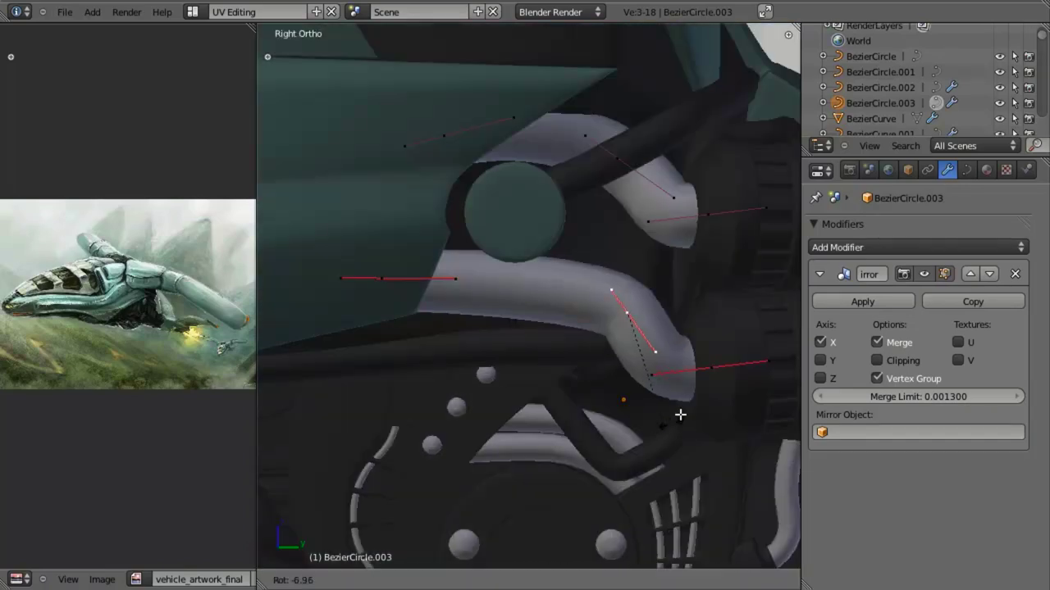
left_click(715, 458)
key("g")
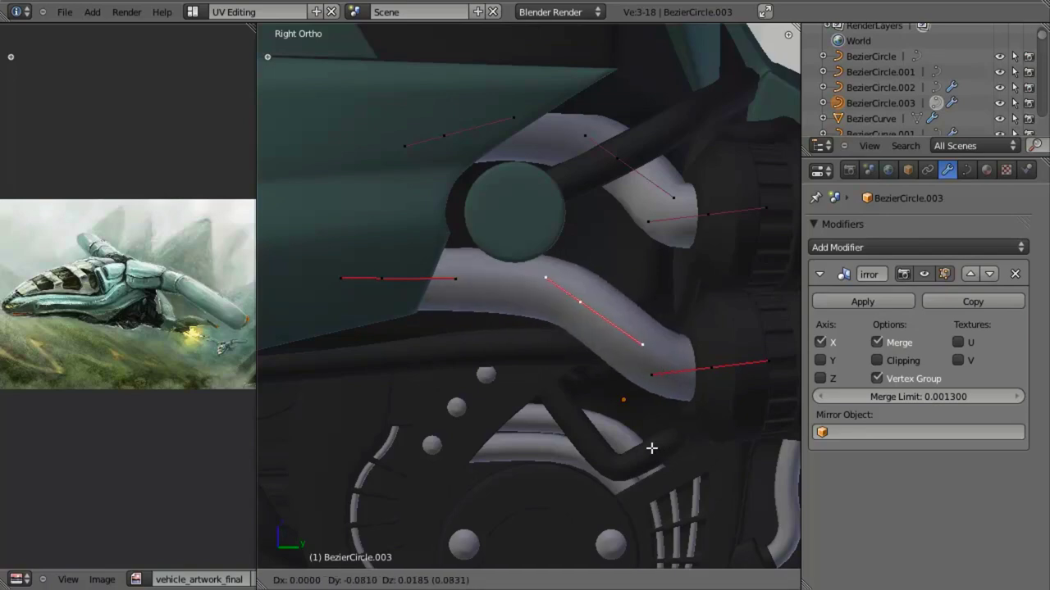
key("r")
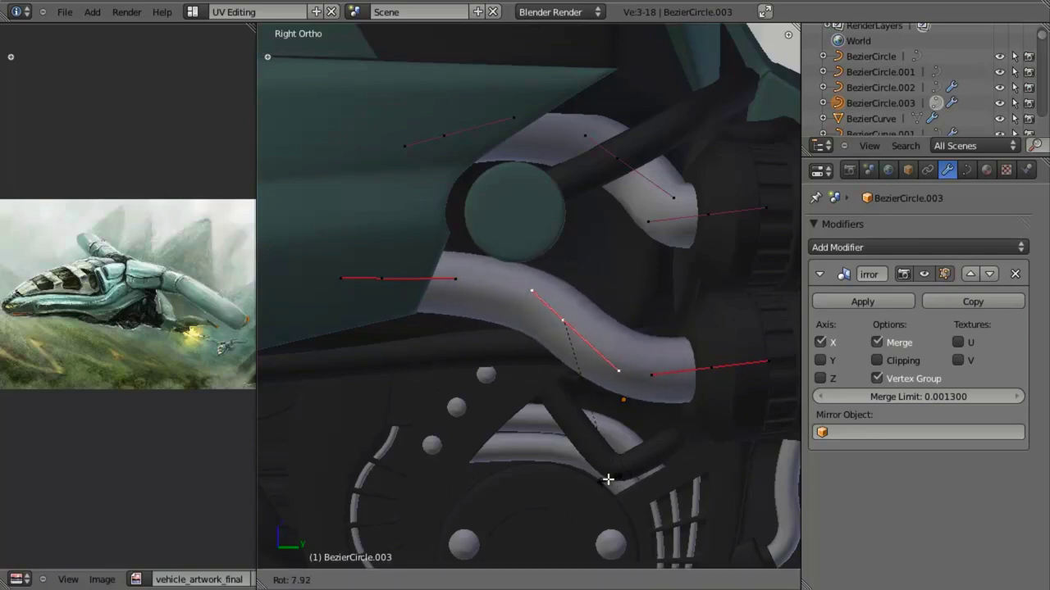
left_click(603, 480)
key("g")
left_click(611, 485)
Extrude the lower pipe's body-side end forward along global Y and slide the new point farther along Y under the hull.
middle_click_drag(481, 289, 482, 258)
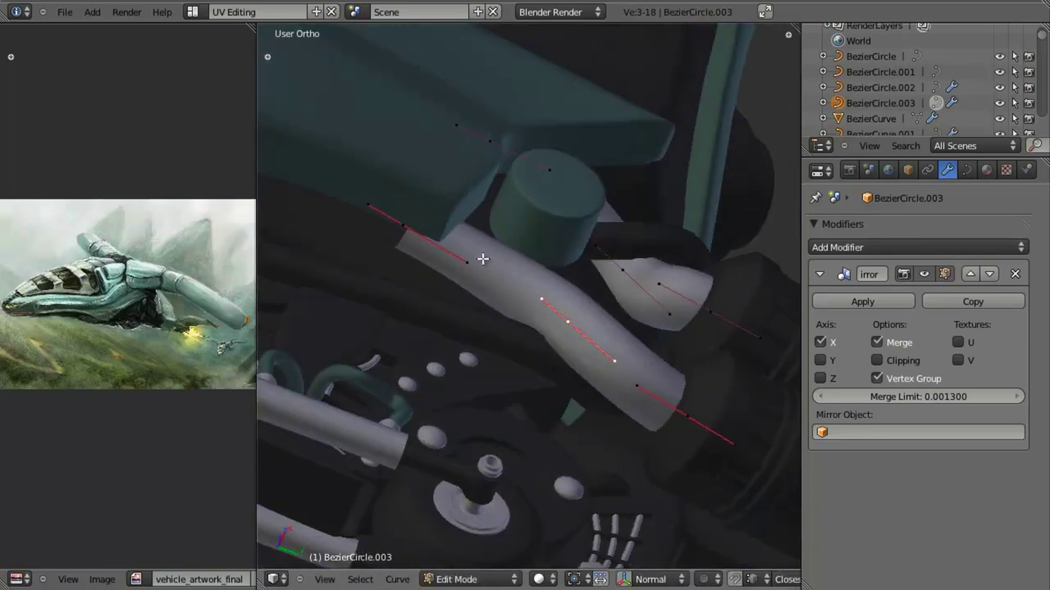
key("a")
key("y")
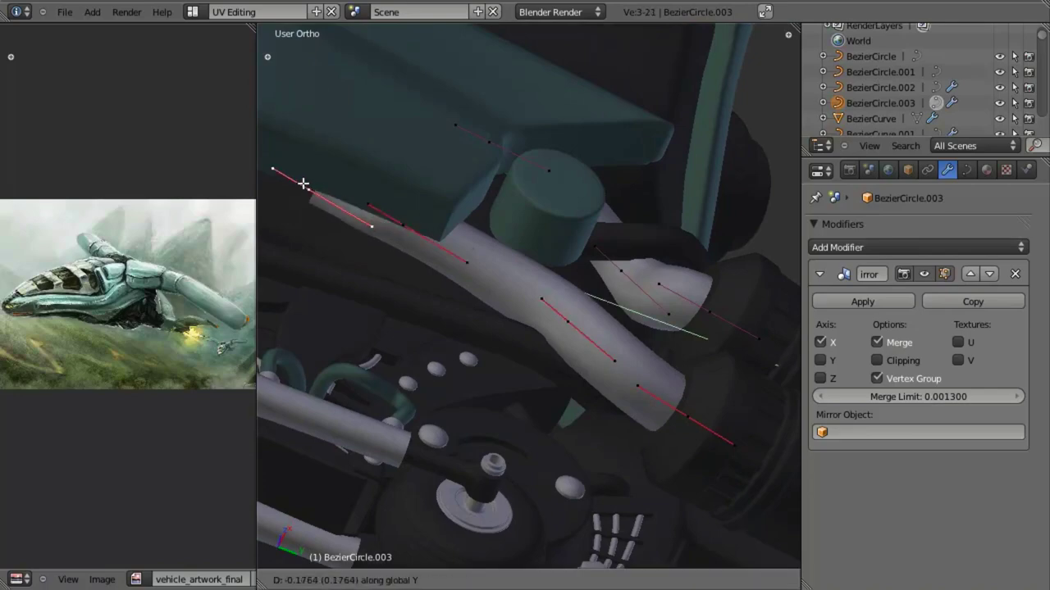
left_click(268, 156)
scroll(565, 351, "down", 3)
middle_click_drag(565, 351, 574, 284)
key("g")
key("y")
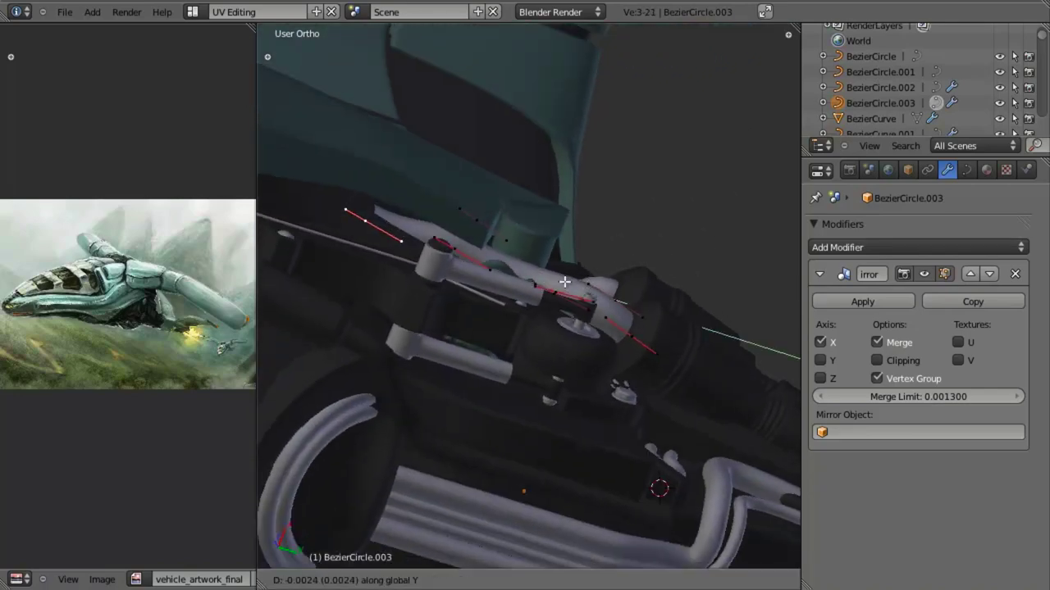
left_click(540, 270)
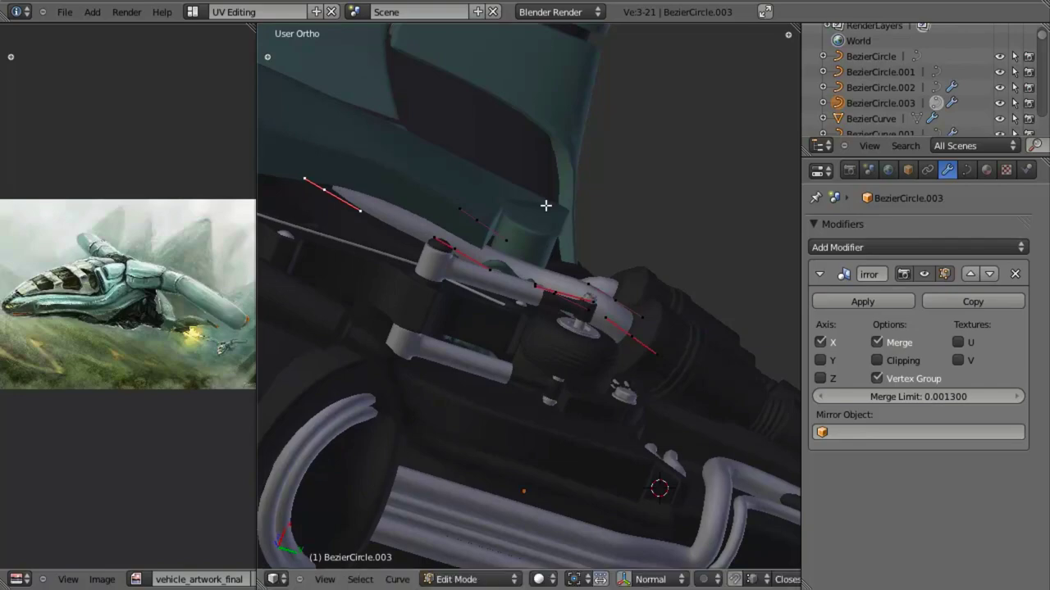
middle_click_drag(546, 205, 522, 320)
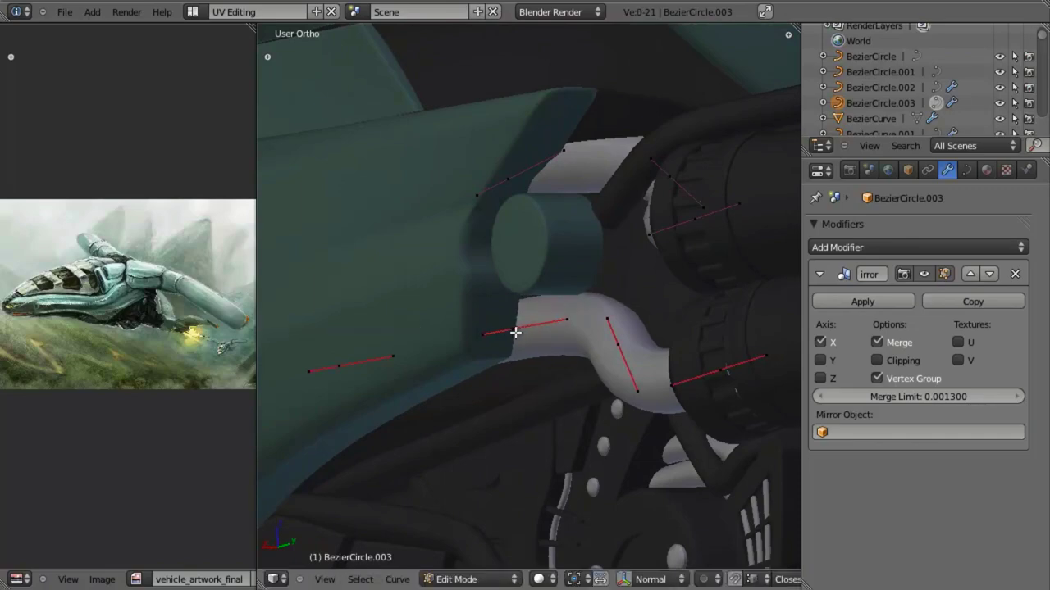
Leave the pipe's edit mode and compare the finished pipes with the reference artwork in side view.
key("Tab")
middle_click_drag(518, 347, 509, 304)
key("KP_3")
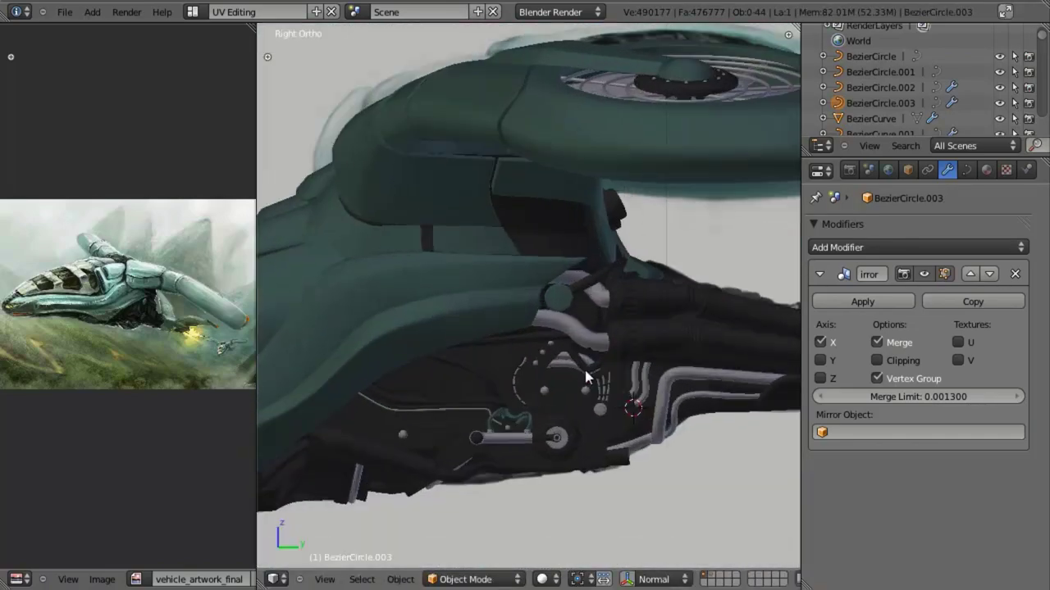
scroll(586, 377, "up", 3)
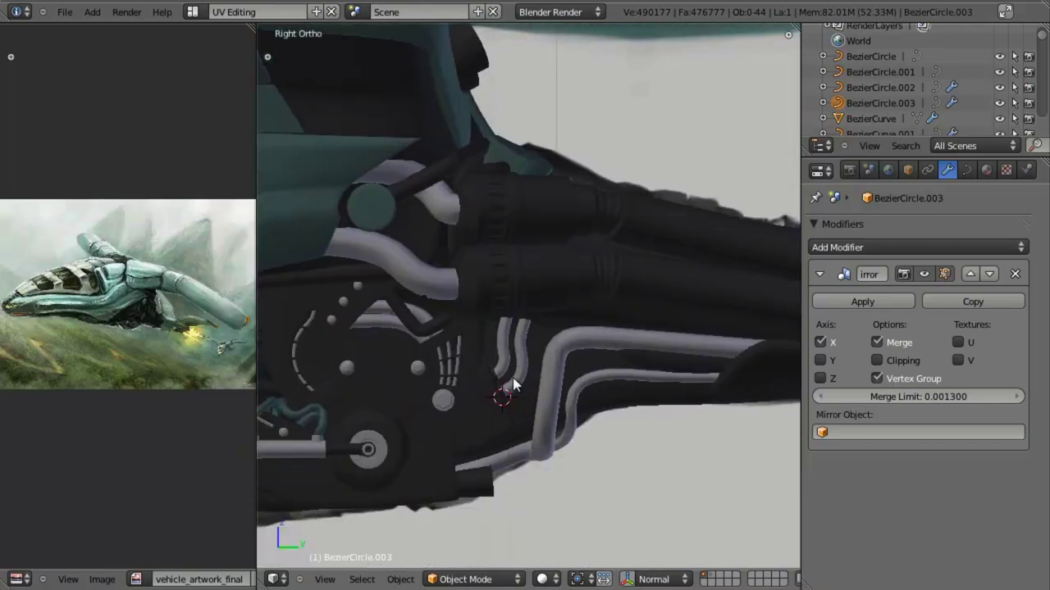
scroll(510, 377, "down", 1)
scroll(533, 394, "down", 1)
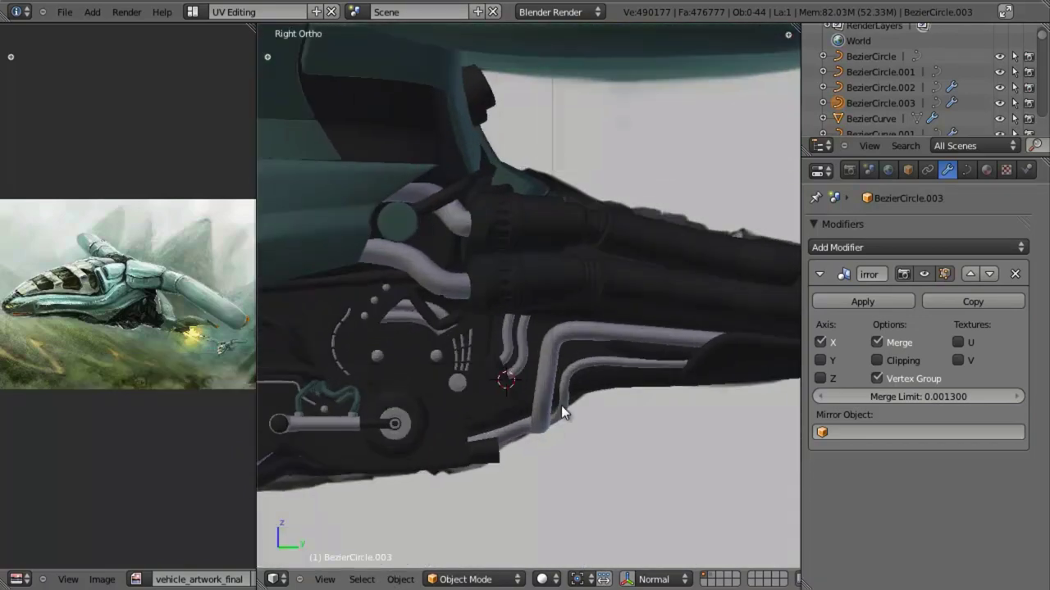
scroll(574, 443, "up", 1)
key("z")
middle_click_drag(585, 445, 569, 417, "shift")
key("z")
scroll(607, 451, "up", 2)
mouse_move(650, 449)
middle_mouse_down("shift")
mouse_move(498, 403)
mouse_move(511, 336)
mouse_move(504, 269)
mouse_move(588, 356)
mouse_move(571, 281)
mouse_move(570, 332)
mouse_move(598, 323)
middle_mouse_up("shift")
Select the mid-body mesh and temporarily show an empty layer to examine the rear underside detail in the reference painting.
right_click(486, 369)
key("KP_3")
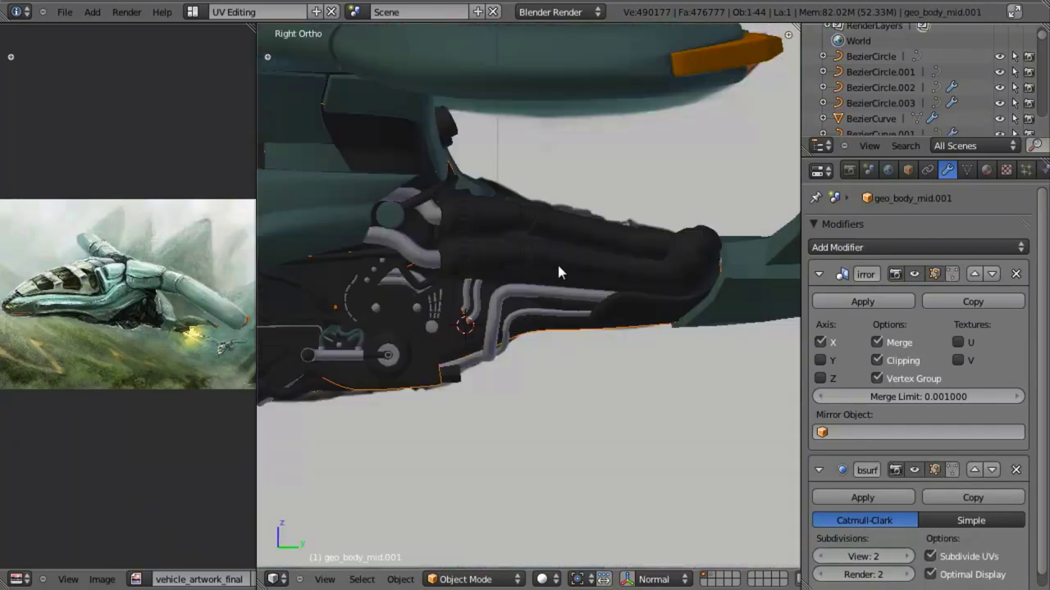
key("z")
middle_click_drag(600, 372, 383, 402, "shift")
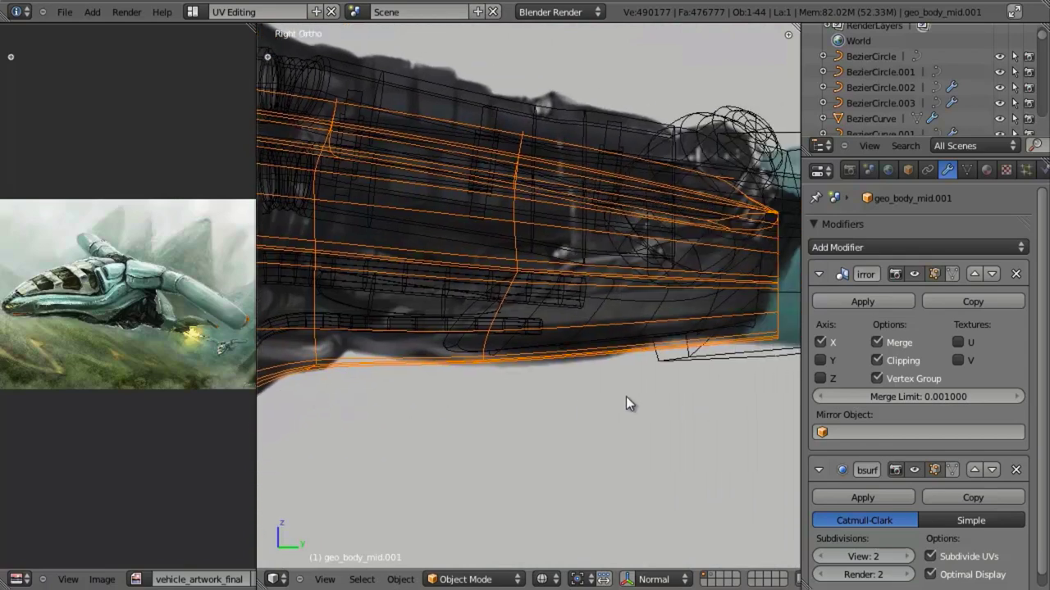
key("z")
left_click(713, 580)
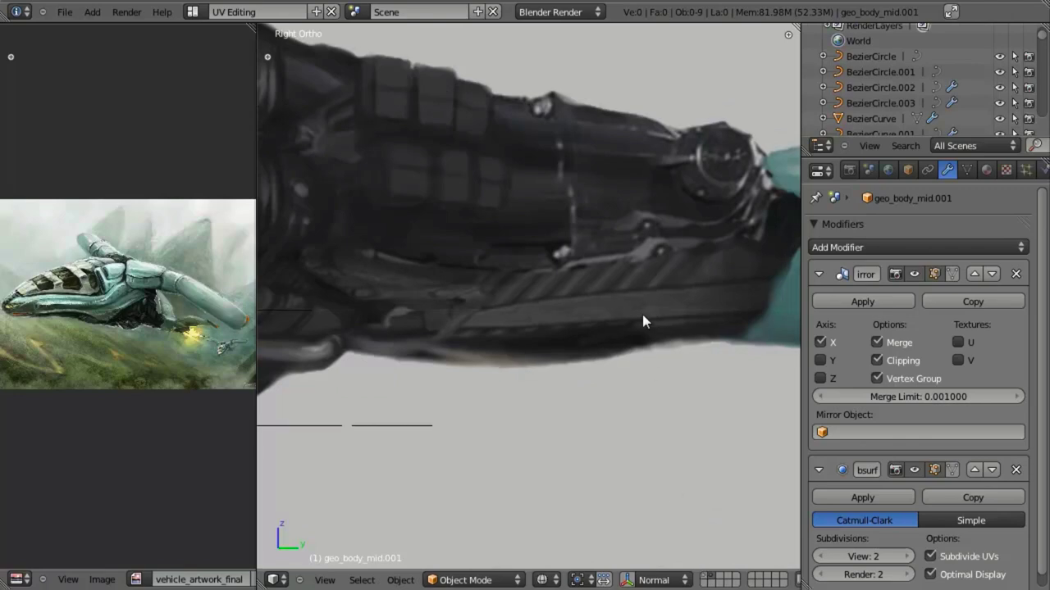
left_click(706, 577)
scroll(554, 372, "down", 3)
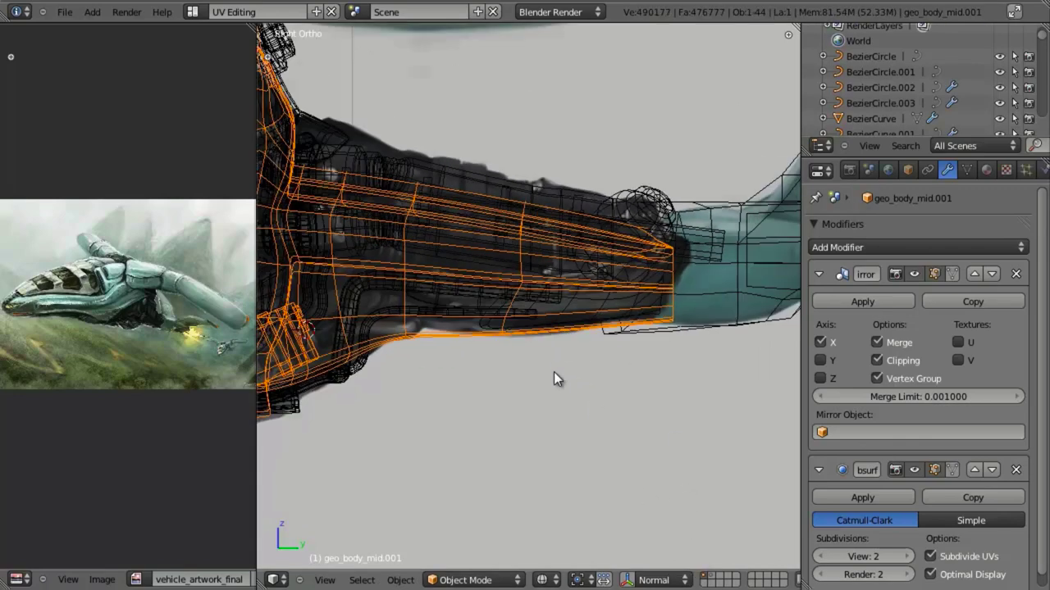
Compare the modelled rear underside with the reference painting, in both solid and wireframe display.
key("z")
middle_click_drag(465, 357, 621, 375, "shift")
middle_click_drag(581, 254, 489, 382)
key("KP_3")
key("z")
scroll(499, 382, "up", 2)
middle_click_drag(500, 336, 393, 409, "shift")
key("z")
scroll(548, 417, "down", 2)
middle_click_drag(566, 410, 484, 423, "shift")
scroll(484, 418, "up", 3)
Try nine evenly spaced loop cuts across the mid-body section behind the slatted vent, and inspect them from several angles.
key("Tab")
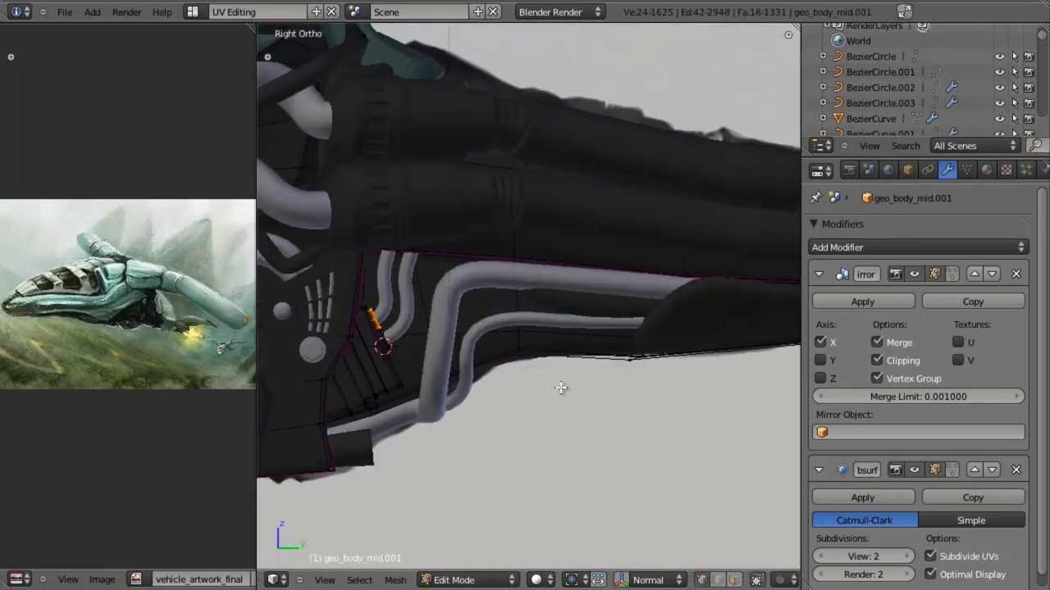
scroll(563, 386, "up", 3)
key("ctrl+r")
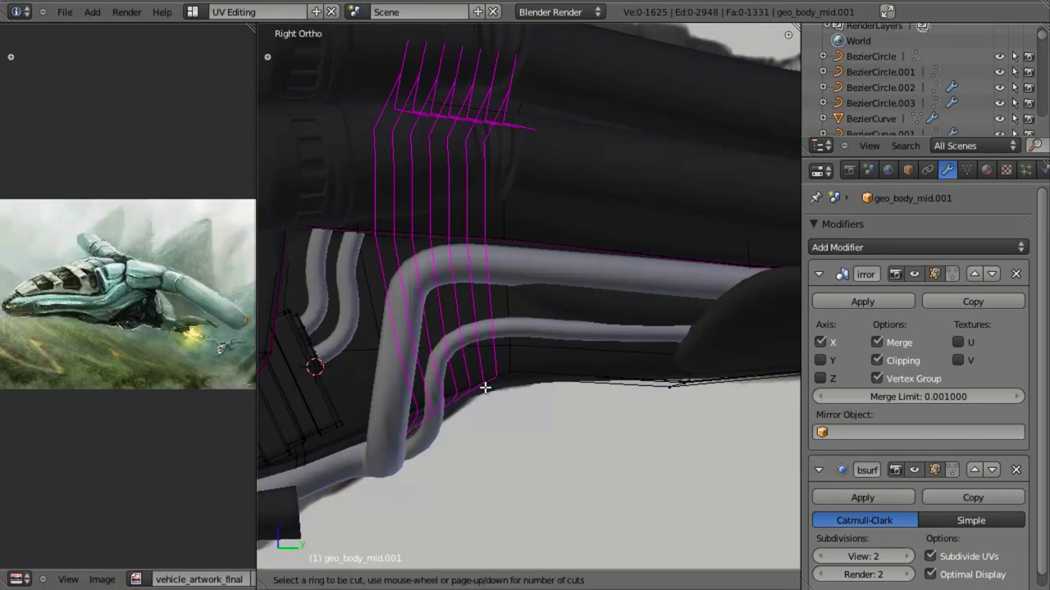
left_click(485, 387)
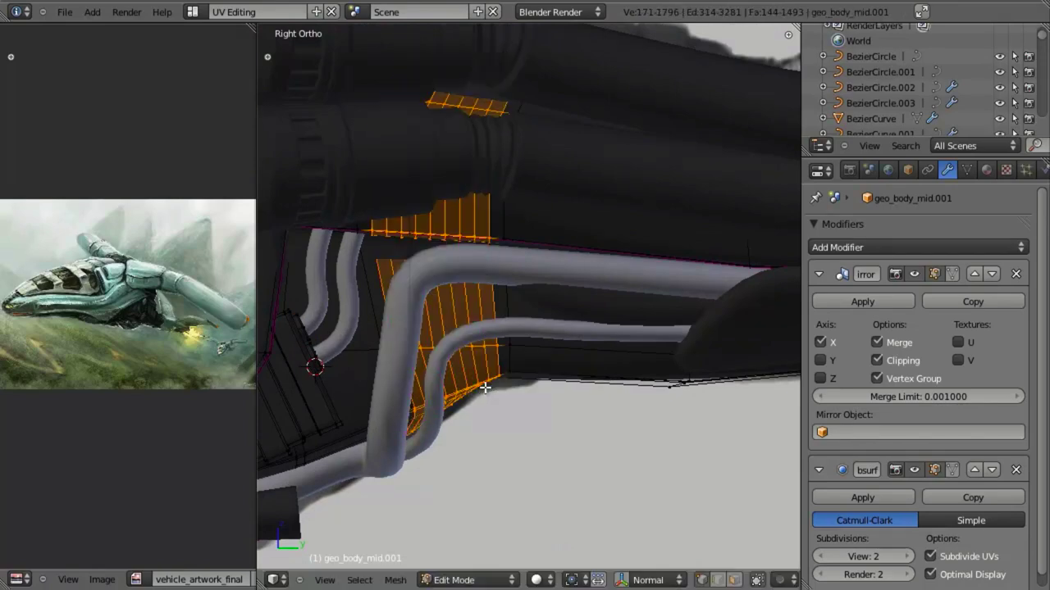
scroll(504, 279, "down", 2)
middle_click_drag(504, 279, 472, 471)
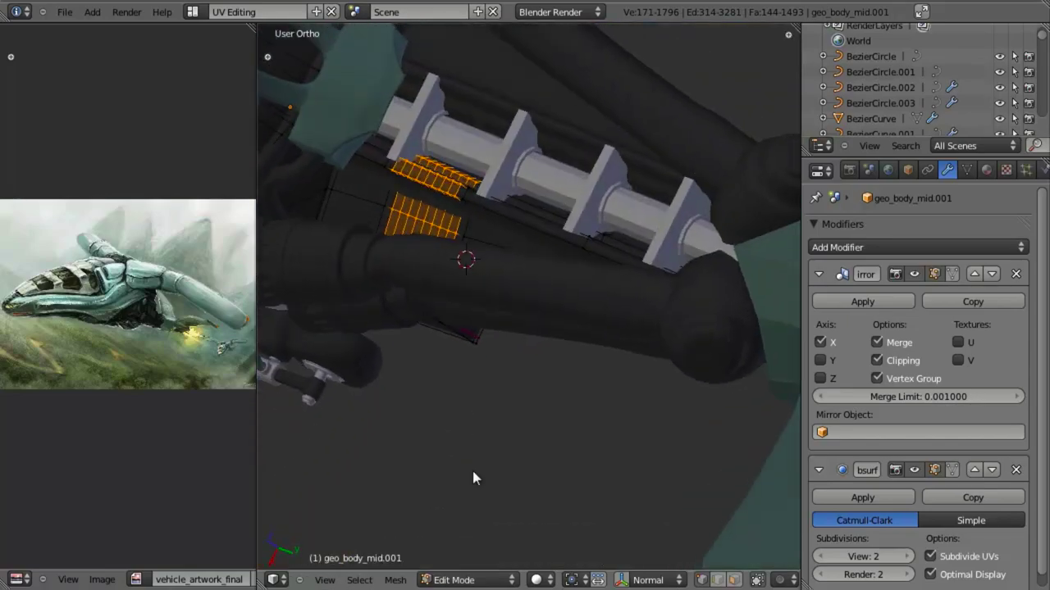
key("Tab")
key("Tab")
mouse_move(488, 423)
middle_mouse_down()
mouse_move(512, 192)
mouse_move(511, 239)
mouse_move(553, 214)
mouse_move(562, 234)
mouse_move(580, 201)
mouse_move(576, 237)
middle_mouse_up()
key("z")
key("z")
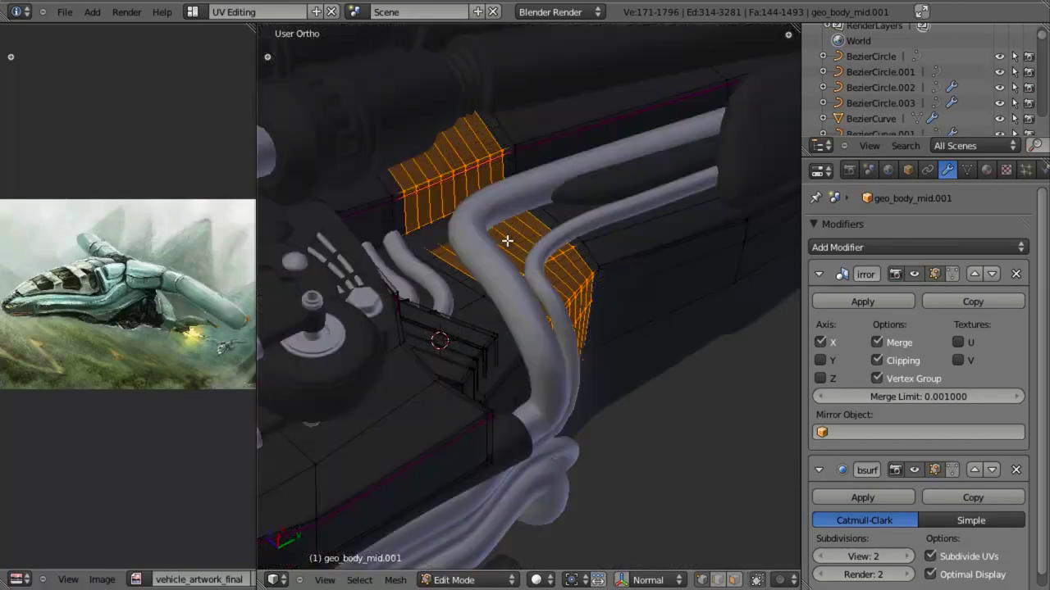
Isolate the mid-body mesh by hiding all other objects, and reopen it for editing in wireframe display.
key("Tab")
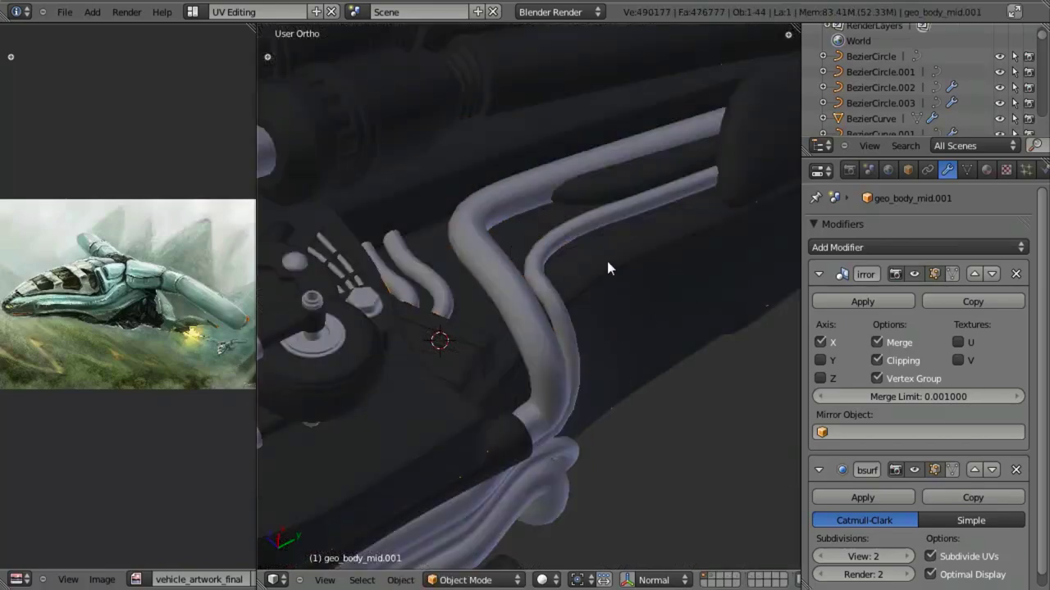
right_click(608, 263)
key("shift+h")
scroll(608, 263, "down", 4)
mouse_move(608, 263)
middle_mouse_down()
mouse_move(561, 321)
mouse_move(527, 279)
mouse_move(447, 330)
middle_mouse_up()
key("Tab")
scroll(449, 329, "up", 3)
key("z")
Select the edge loop at the forward end of the slatted vent block.
middle_click_drag(498, 300, 525, 333)
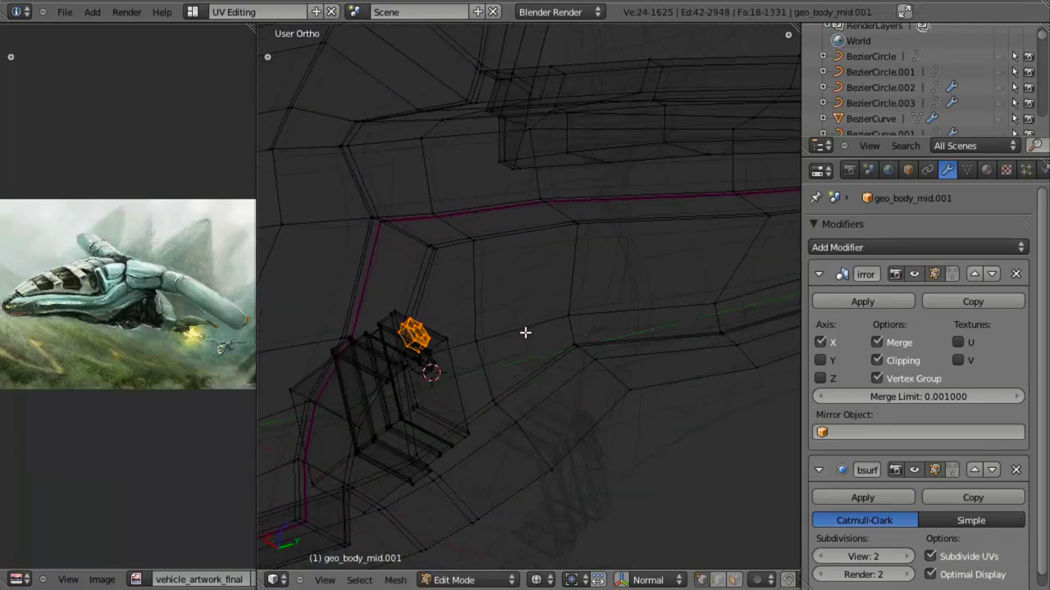
mouse_move(476, 448)
middle_mouse_down("shift")
mouse_move(520, 372)
mouse_move(492, 164)
mouse_move(536, 167)
mouse_move(523, 112)
mouse_move(406, 295)
middle_mouse_up("shift")
key("z")
key("z")
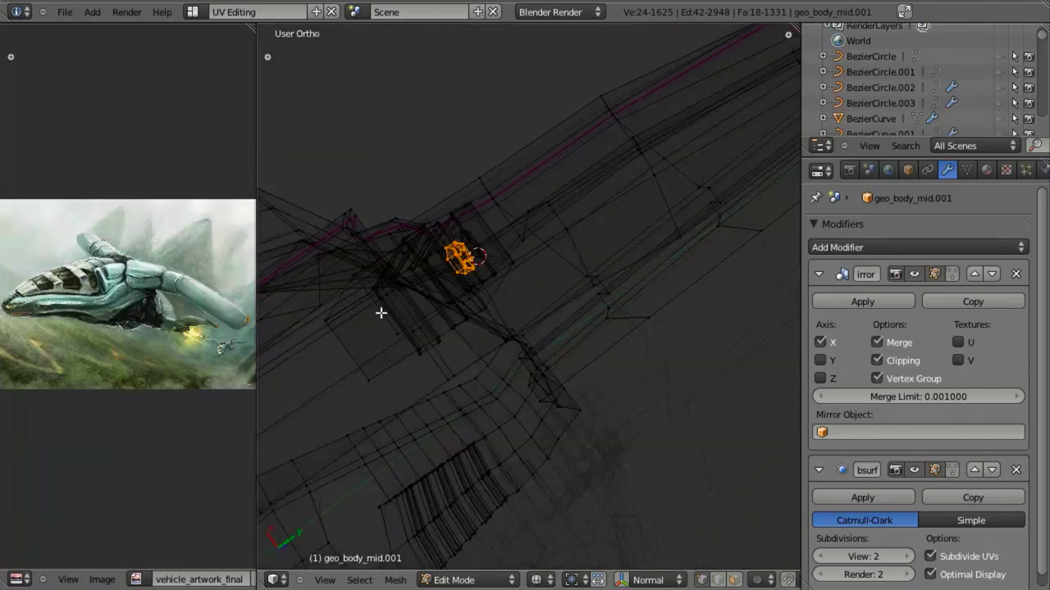
right_click(400, 318, "alt")
mouse_move(441, 349)
middle_mouse_down("shift")
mouse_move(588, 360)
mouse_move(551, 350)
mouse_move(544, 361)
mouse_move(527, 291)
mouse_move(548, 321)
mouse_move(530, 268)
mouse_move(583, 413)
mouse_move(602, 424)
middle_mouse_up("shift")
scroll(584, 352, "up", 5)
right_click(543, 375, "alt")
Examine the vent block's selected edge loop against the hull and reference in side view, in solid and wireframe display.
scroll(541, 384, "down", 4)
key("z")
key("z")
key("z")
key("z")
key("KP_3")
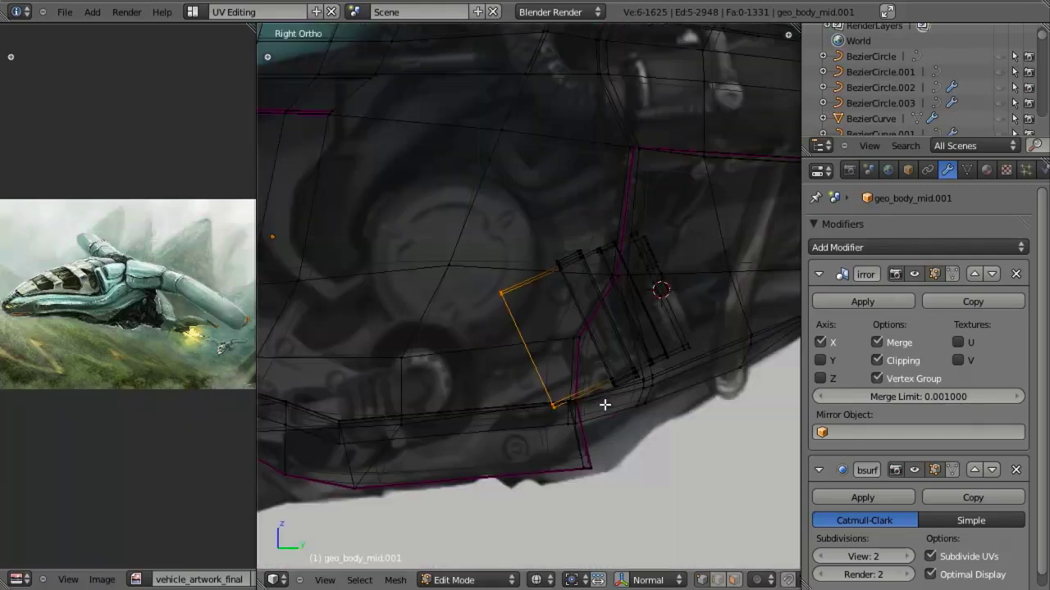
key("z")
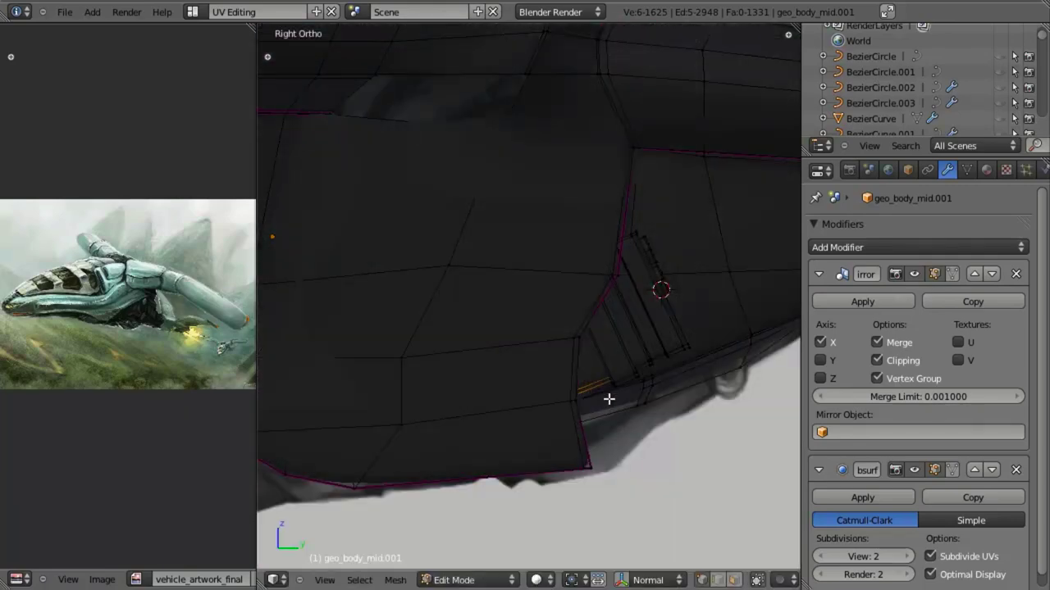
key("z")
key("z")
scroll(598, 397, "up", 1)
key("z")
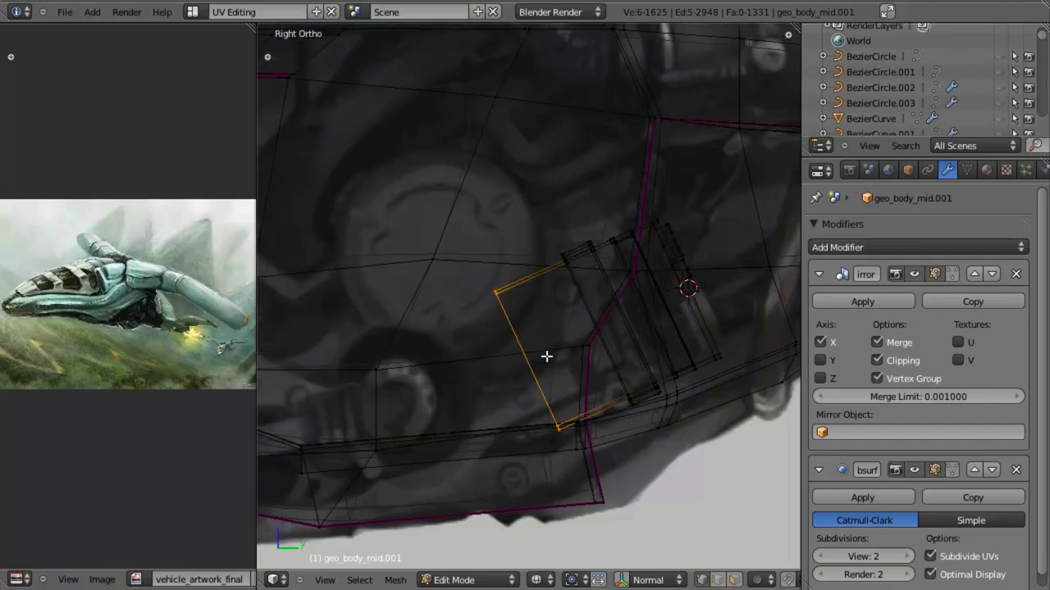
Try adding an edge loop to the vent block and sliding it close to the block's forward end.
key("g")
key("g")
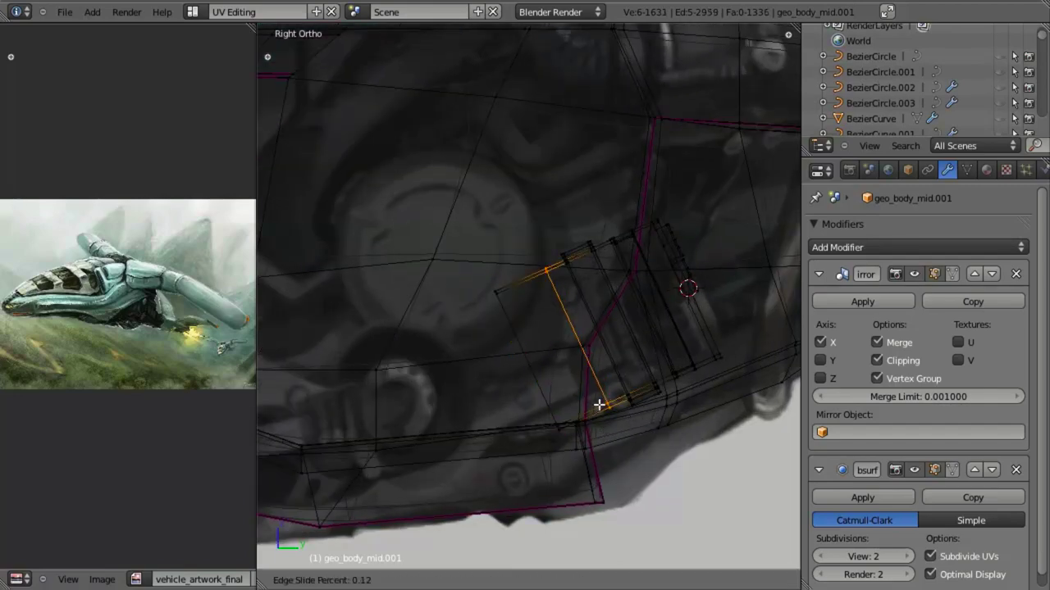
left_click(569, 404)
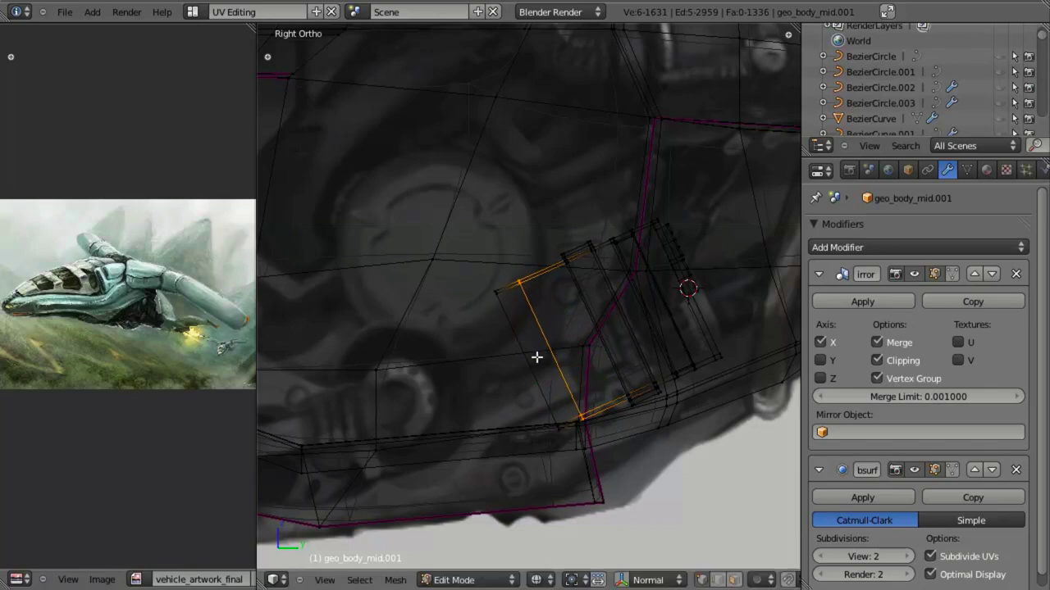
key("z")
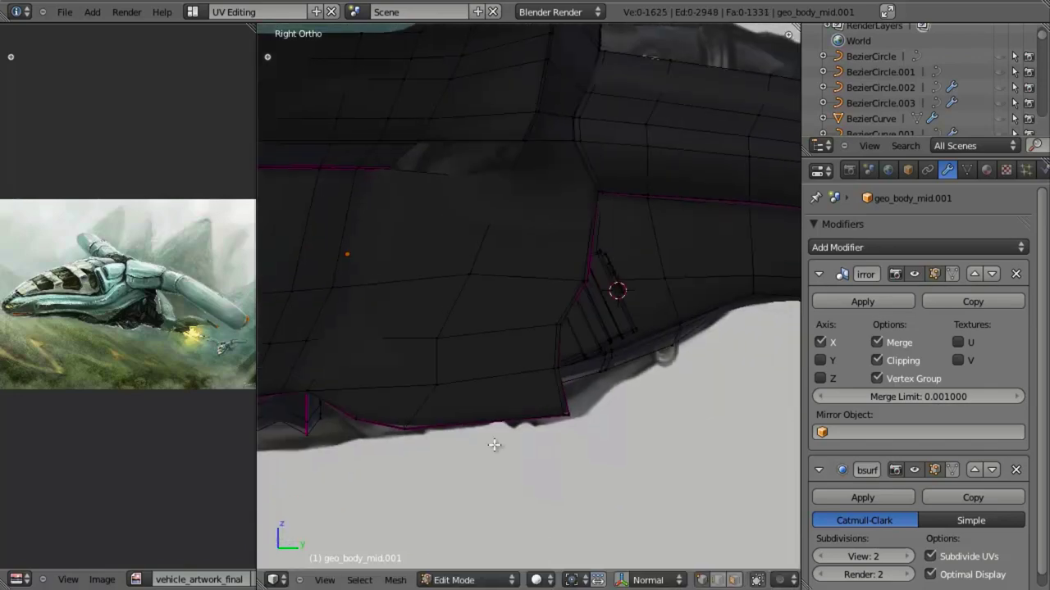
Try seven evenly spaced loop cuts across the recessed mid-body section just behind the slatted vent.
mouse_move(528, 368)
middle_mouse_down()
mouse_move(468, 305)
mouse_move(534, 304)
mouse_move(527, 287)
middle_mouse_up()
key("KP_3")
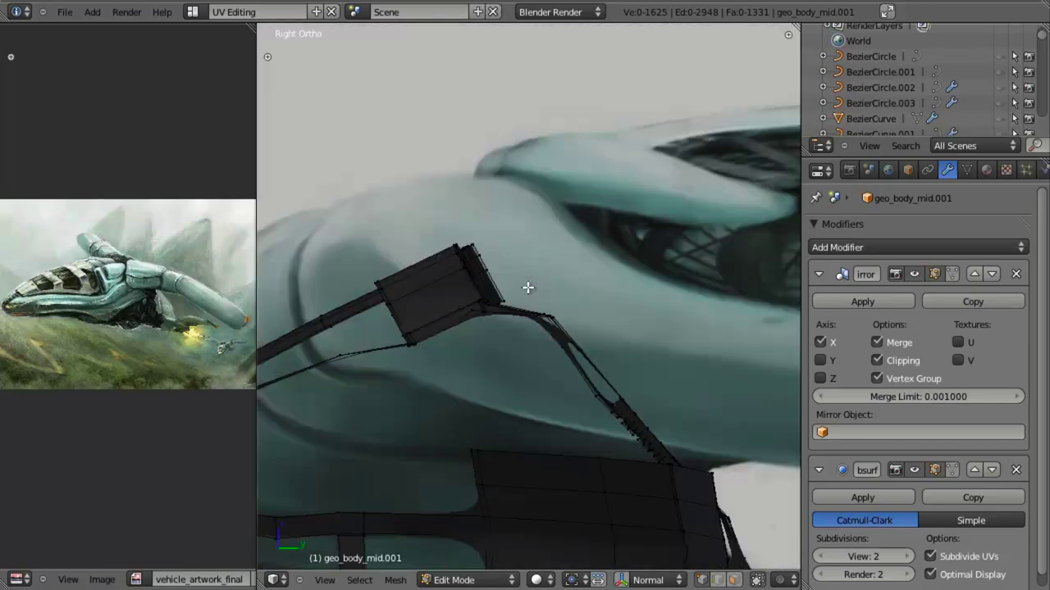
scroll(528, 288, "down", 3)
middle_click_drag(615, 492, 509, 244, "shift")
middle_click_drag(605, 333, 582, 307, "shift")
scroll(581, 306, "up", 2)
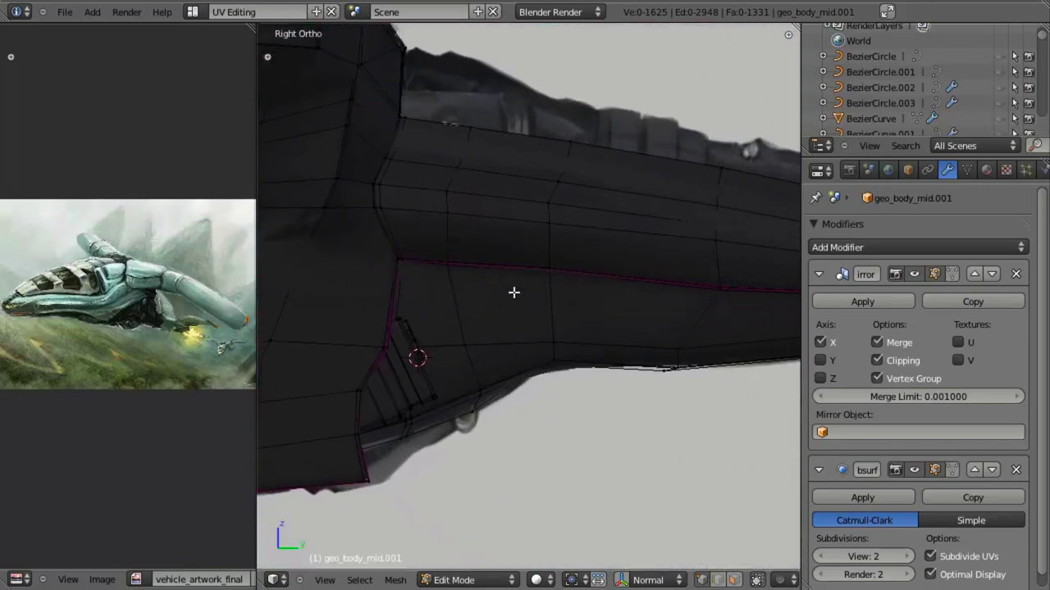
middle_click_drag(513, 290, 533, 345)
key("ctrl+r")
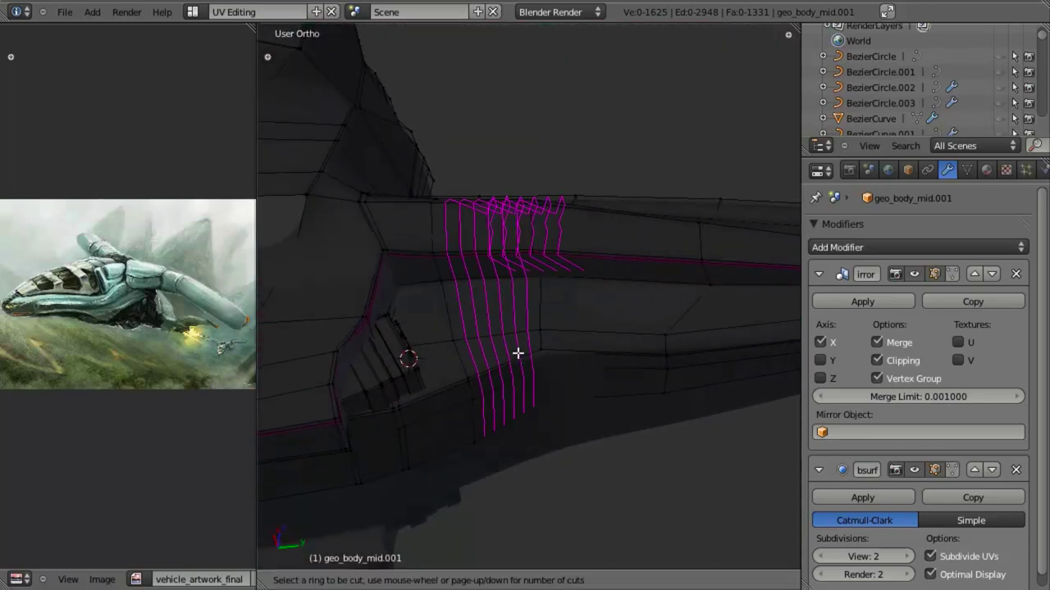
left_click(520, 372)
scroll(521, 376, "up", 4)
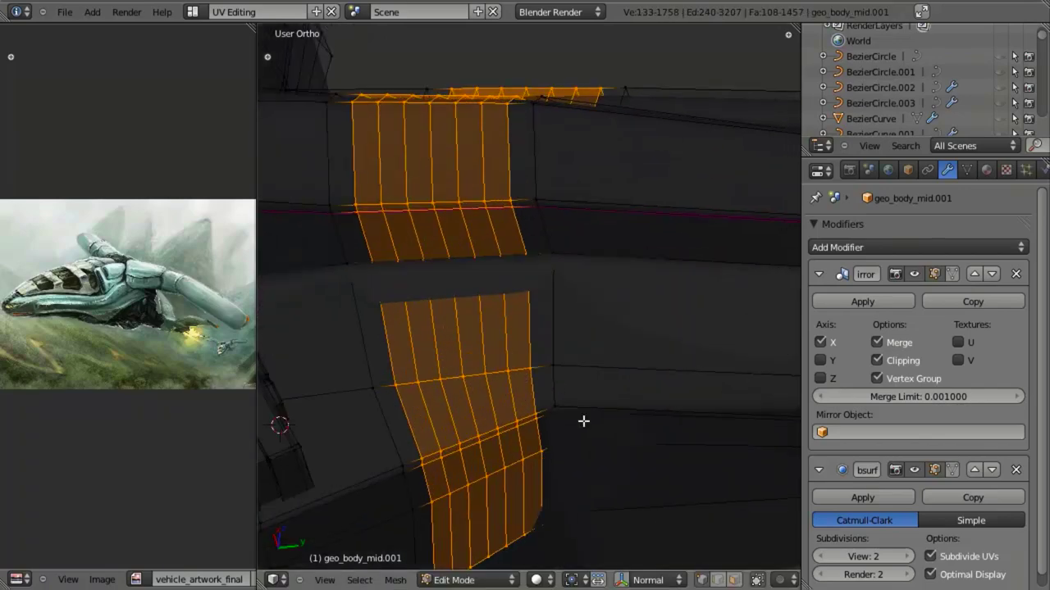
middle_click_drag(584, 422, 501, 342, "shift")
scroll(501, 343, "down", 4)
Try ten evenly spaced loop cuts across the neighbouring section toward the tail, and check their spacing in side view.
key("ctrl+r")
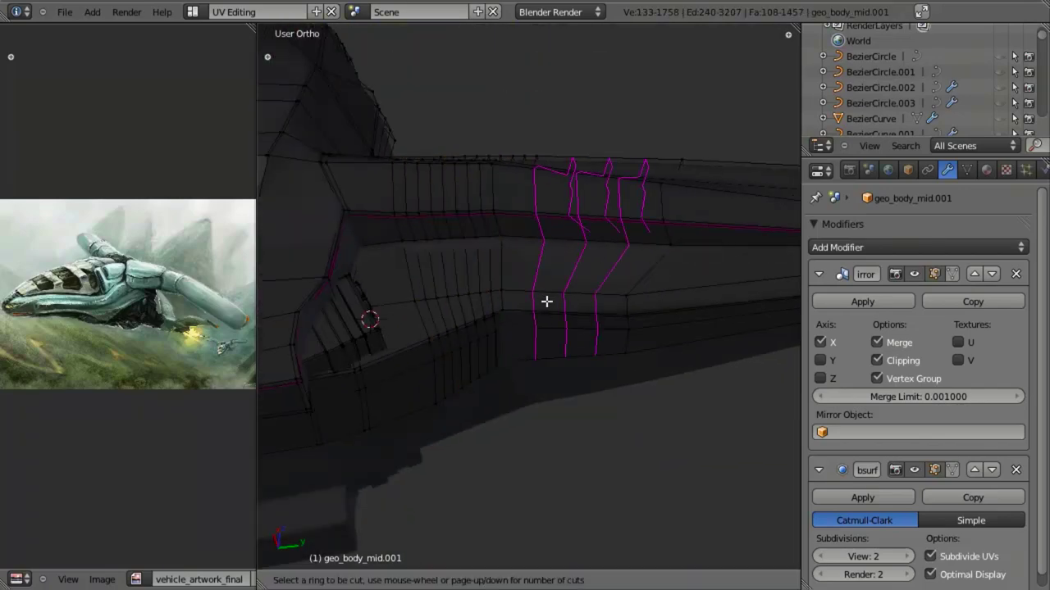
scroll(546, 302, "up", 1)
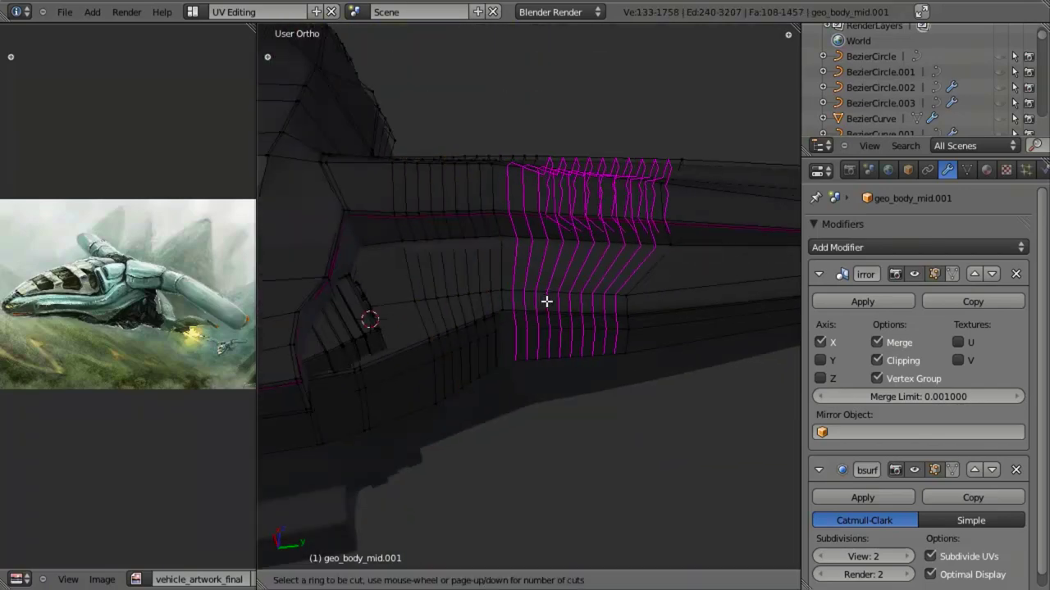
left_click(547, 302)
right_click(534, 262)
middle_click_drag(534, 262, 550, 293)
key("KP_3")
scroll(552, 294, "up", 7)
middle_click_drag(369, 359, 457, 327, "shift")
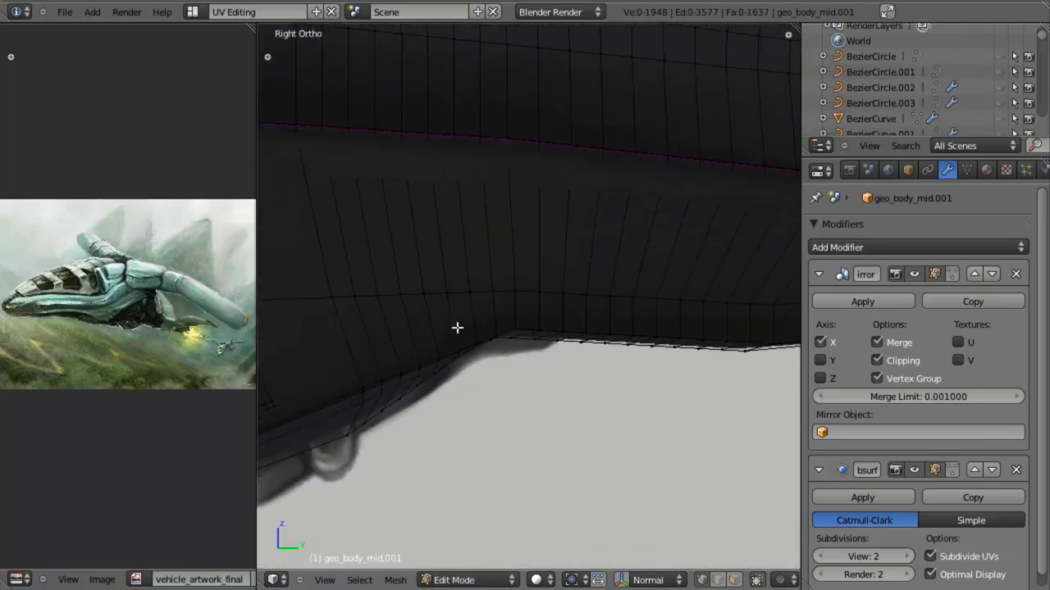
scroll(494, 321, "down", 2)
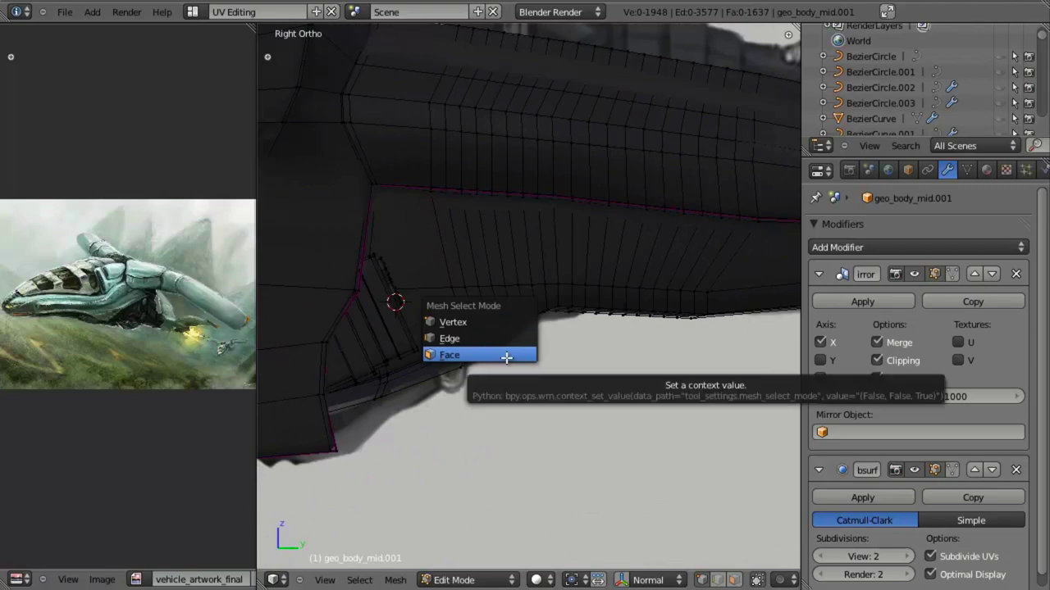
Undo both sets of loop cuts on the mid-body's rear sections.
key("ctrl+z")
key("ctrl+z")
key("ctrl+z")
Select the edges along the inner rim of the recessed panel and around the corner beside the slatted vent.
middle_click_drag(492, 327, 520, 218)
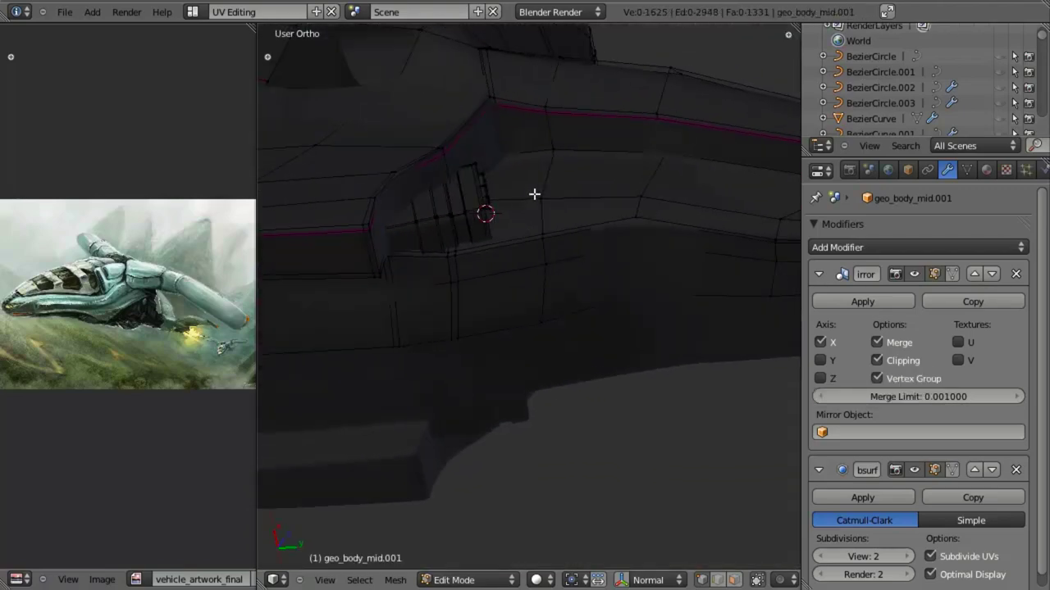
left_click(529, 169)
key("z")
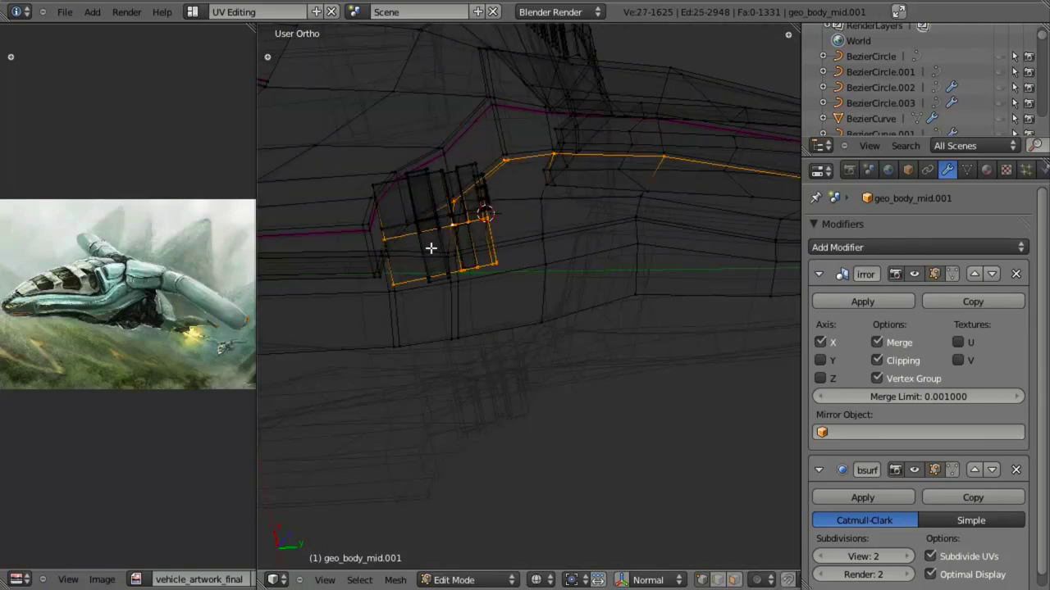
middle_click_drag(430, 248, 620, 300, "shift")
scroll(626, 303, "up", 8)
key("ctrl+z")
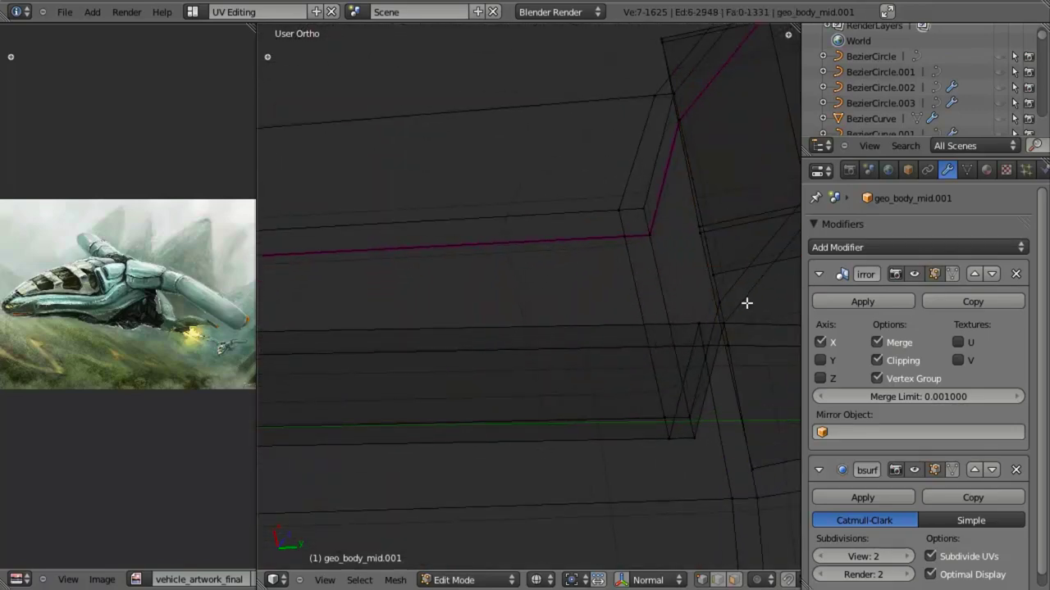
right_click(745, 304, "alt+shift")
Move the selected inner rim edges of the recess slightly, and check them in side view against the reference.
middle_click_drag(715, 312, 397, 405, "shift")
scroll(533, 363, "down", 4)
middle_click_drag(519, 415, 468, 232)
key("g")
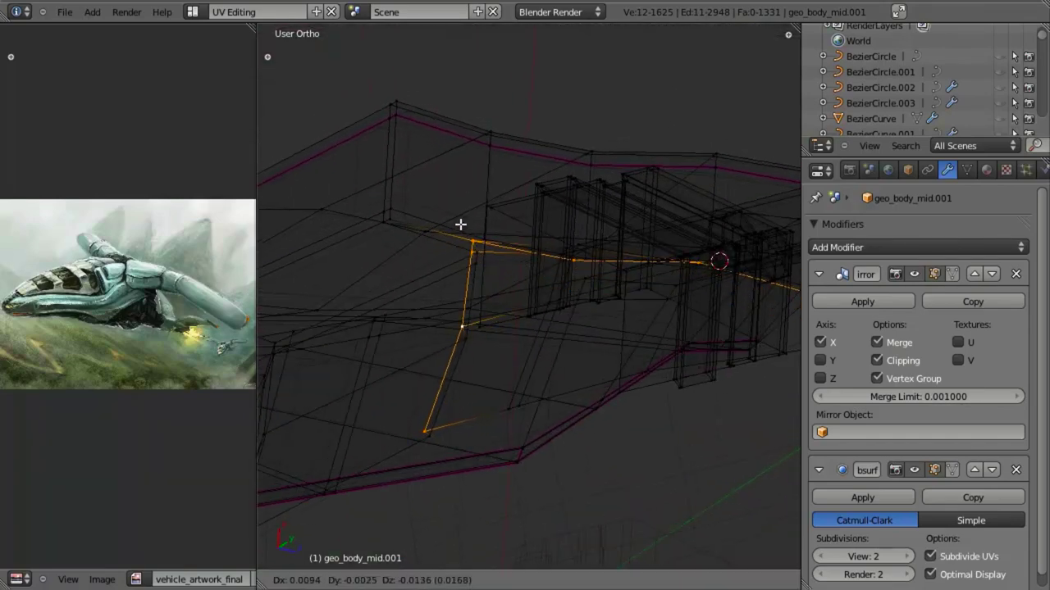
left_click(439, 235)
middle_click_drag(440, 235, 606, 468)
key("z")
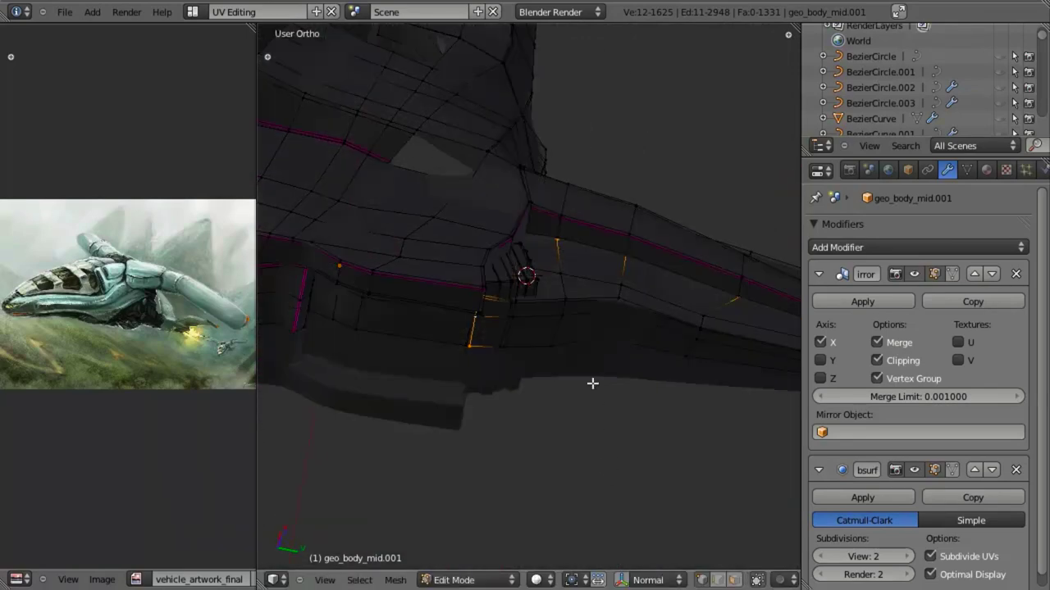
key("KP_3")
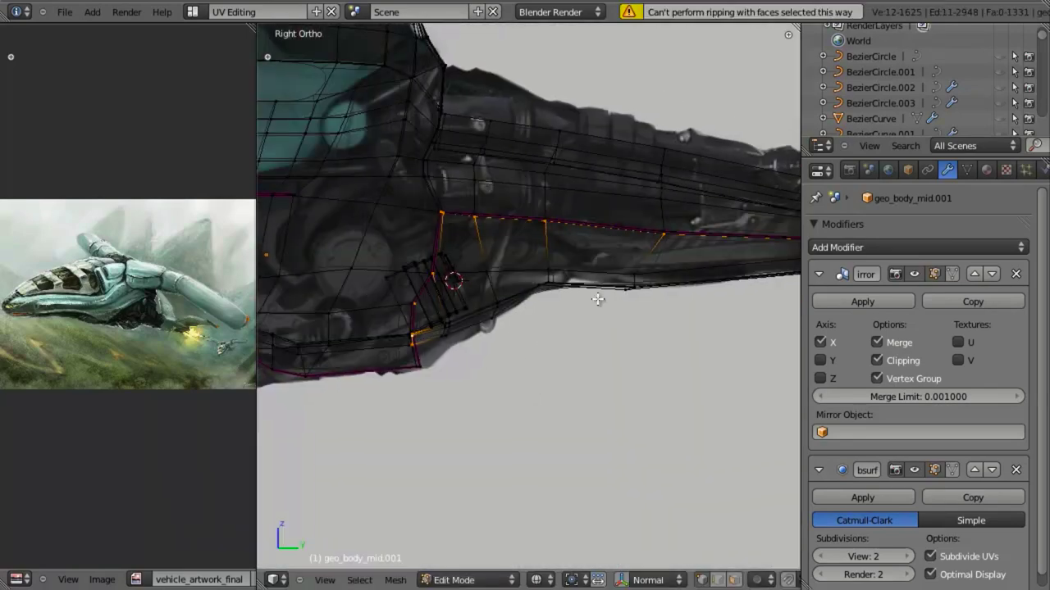
Box-select the faces of the lower rear panel in side view, extending the selection to the tail end.
middle_click_drag(605, 344, 520, 336)
key("KP_3")
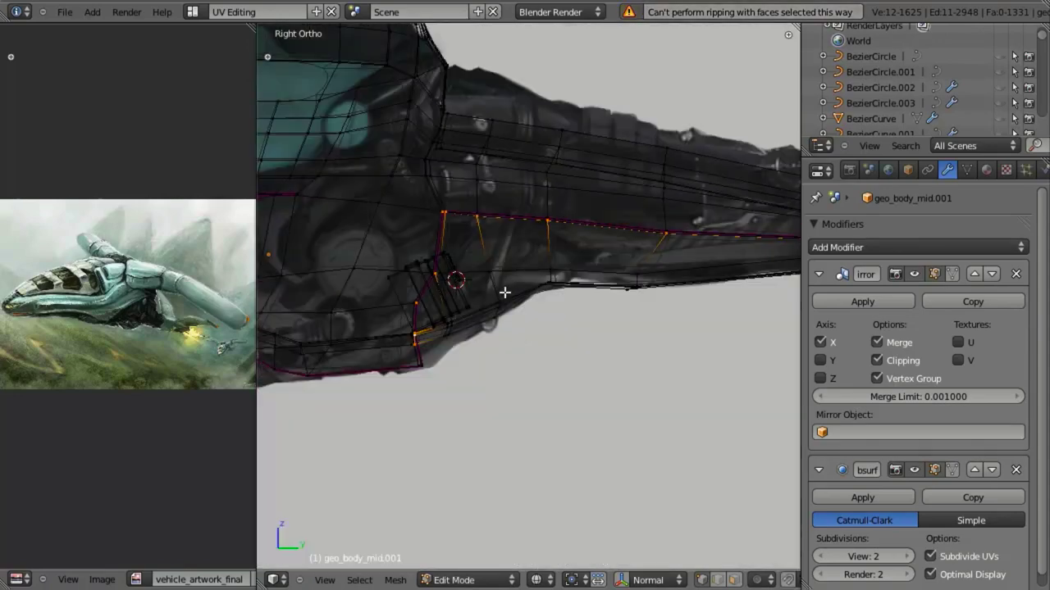
left_click_drag(638, 400, 698, 458)
middle_click_drag(733, 436, 430, 469, "shift")
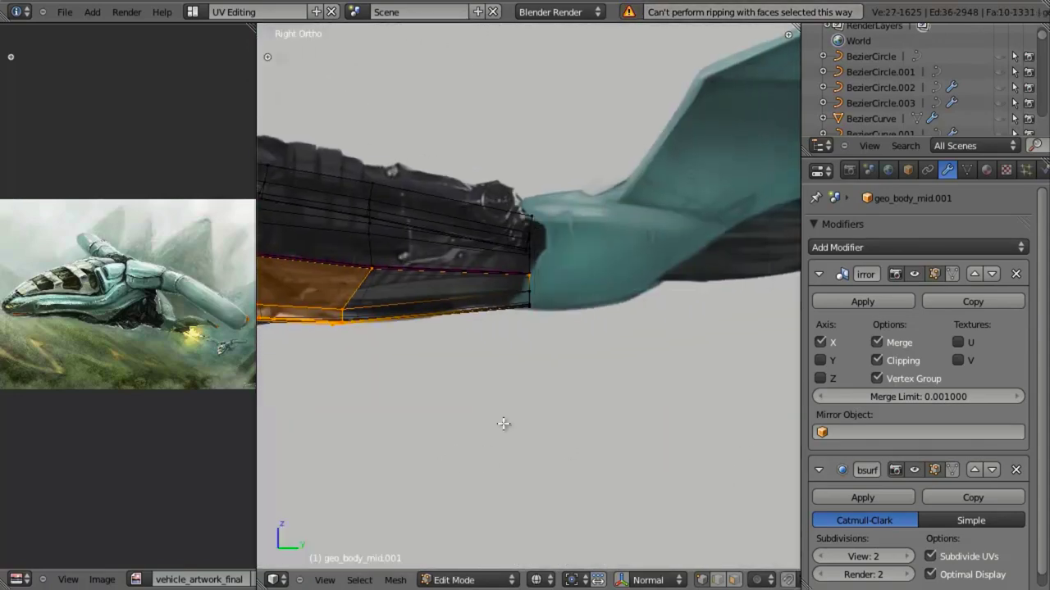
scroll(559, 338, "up", 3)
key("b")
left_click_drag(482, 271, 621, 365)
scroll(492, 434, "down", 2)
middle_click_drag(361, 456, 637, 410, "shift")
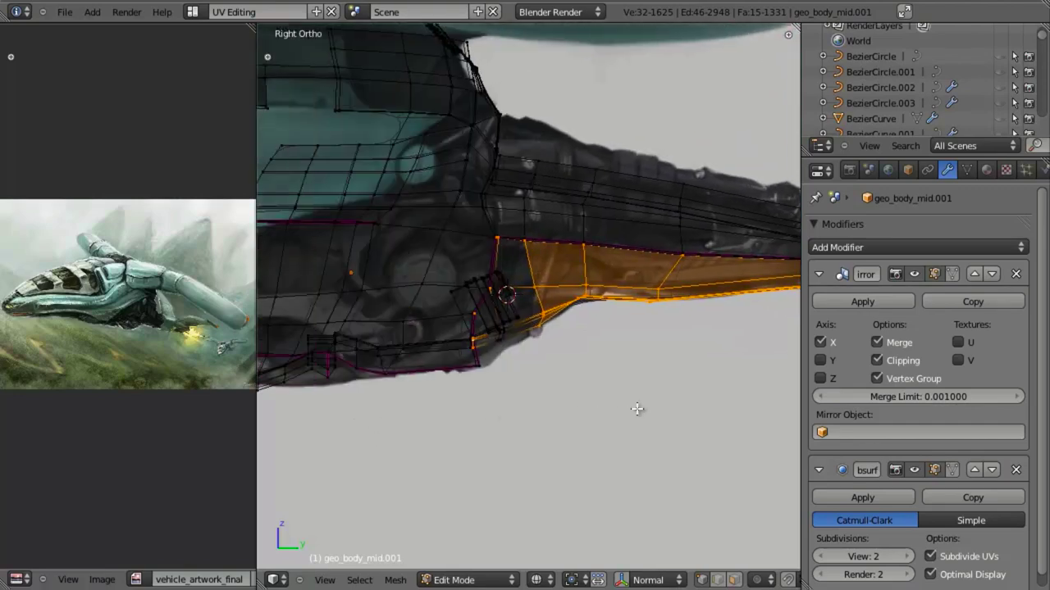
Add the remaining vertices beneath and beside the slatted vent to the selection, completing the recessed panel's faces.
scroll(520, 356, "up", 7)
middle_click_drag(471, 364, 541, 353, "shift")
key("b")
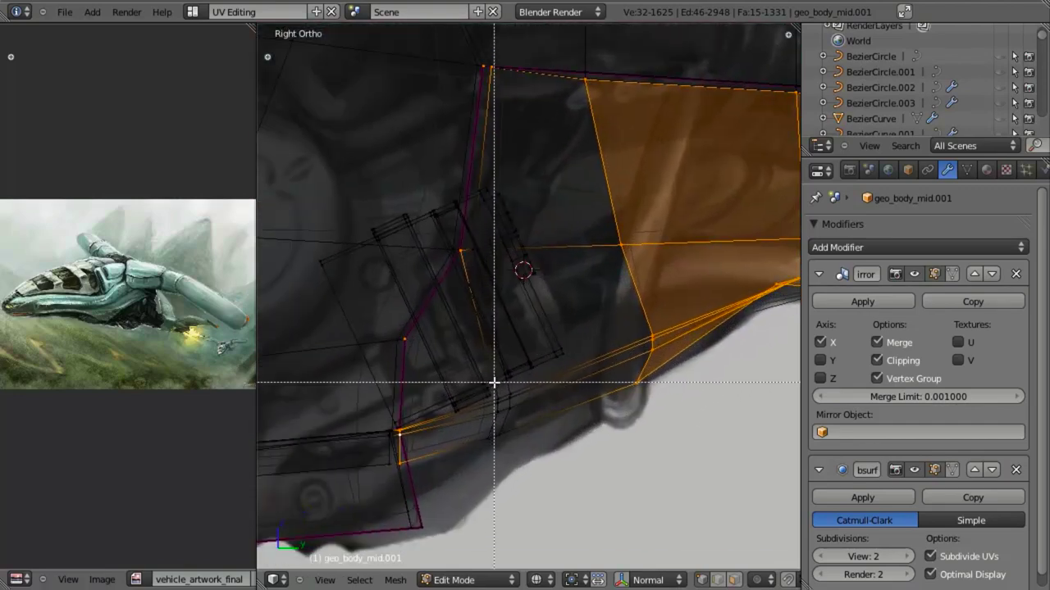
left_click_drag(494, 383, 574, 492)
scroll(581, 506, "down", 2)
middle_click_drag(580, 506, 609, 421)
key("b")
left_click_drag(496, 372, 564, 451)
scroll(564, 451, "up", 4)
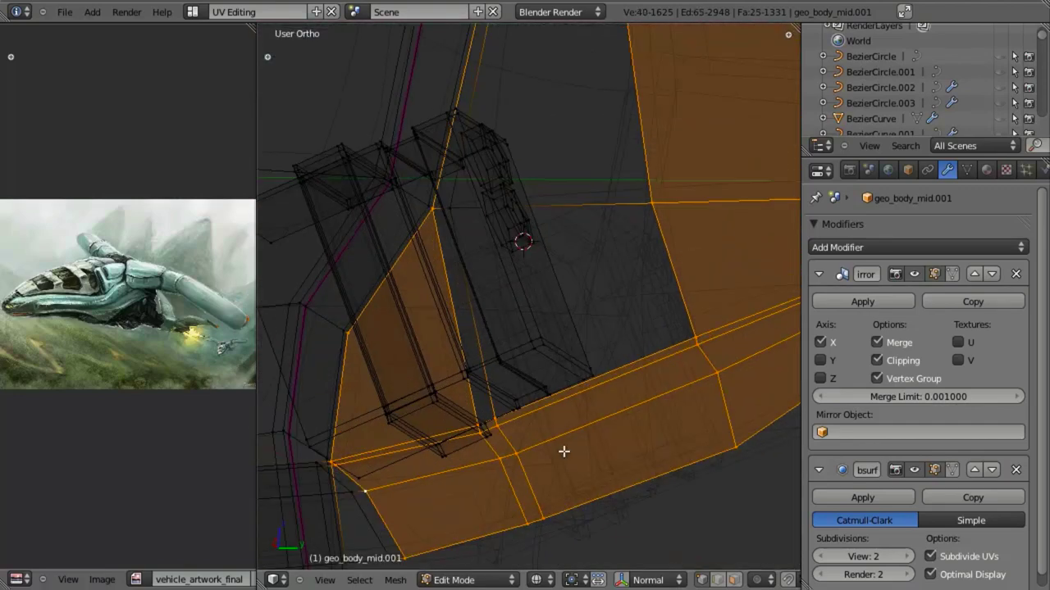
scroll(503, 462, "up", 2)
right_click(489, 470, "shift")
middle_click_drag(525, 467, 502, 427)
right_click(485, 119, "shift")
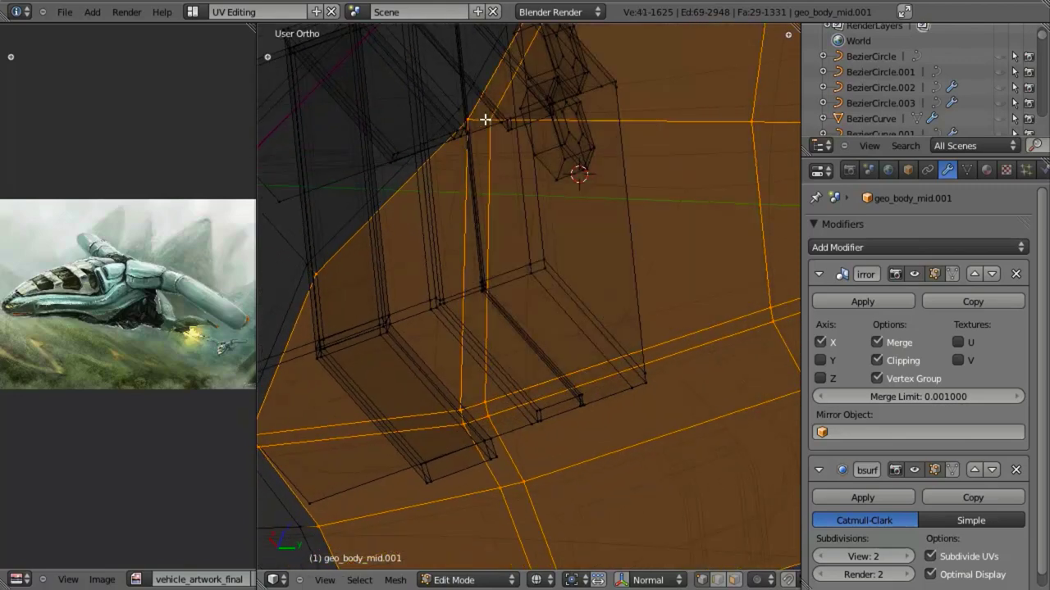
Split the selected recessed panel faces from the surrounding mid-body mesh and check the smoothed body.
scroll(487, 121, "down", 3)
key("z")
scroll(539, 318, "down", 6)
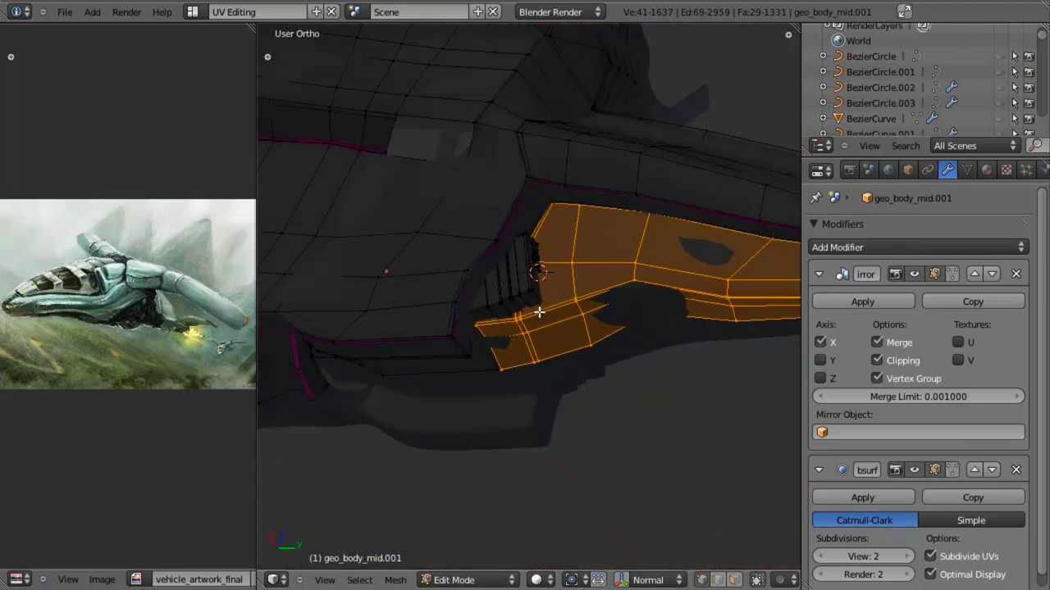
key("Tab")
scroll(541, 315, "down", 6)
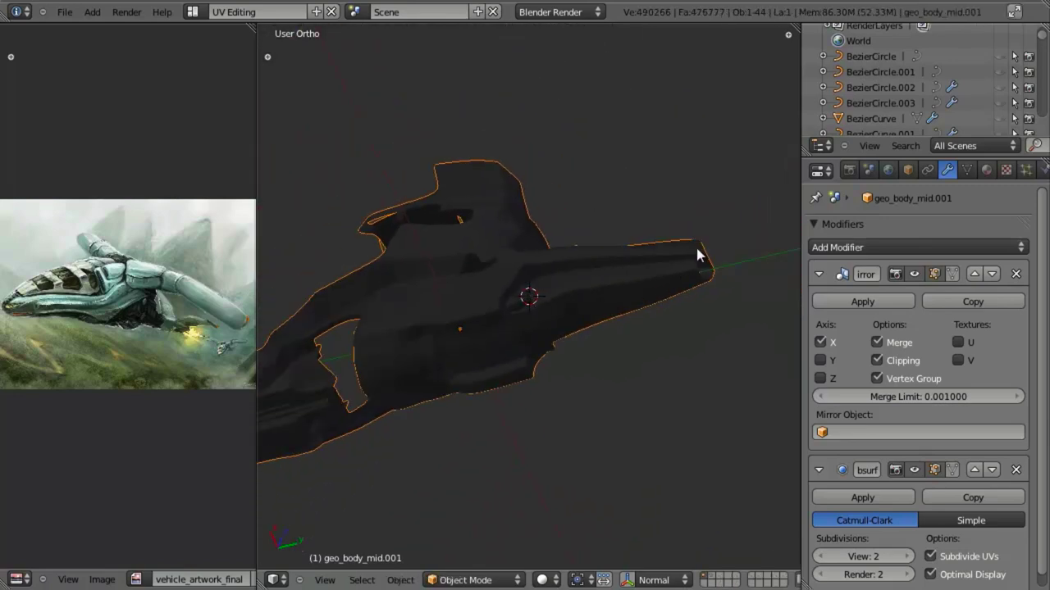
Restore the split panel's selection and shift it slightly along the global Y axis in side view.
key("Tab")
scroll(574, 287, "up", 5)
key("a")
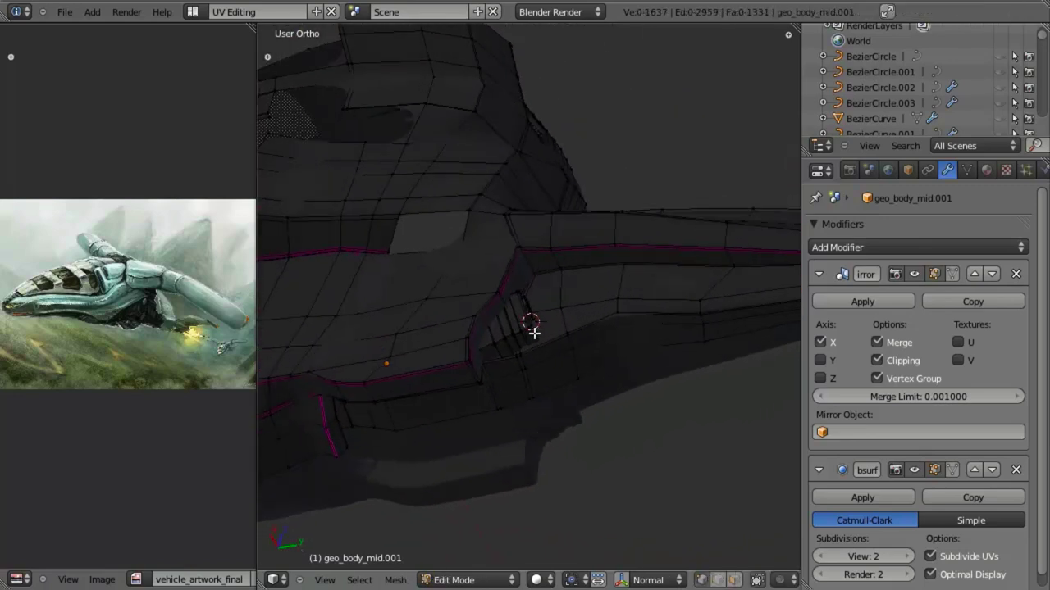
key("ctrl+z")
key("KP_3")
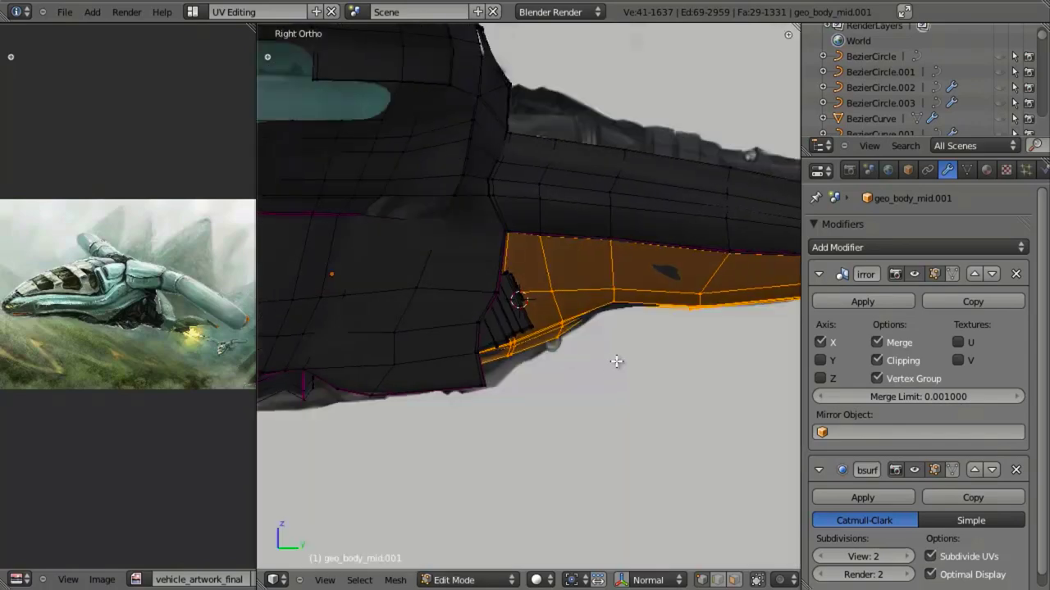
key("g")
key("y")
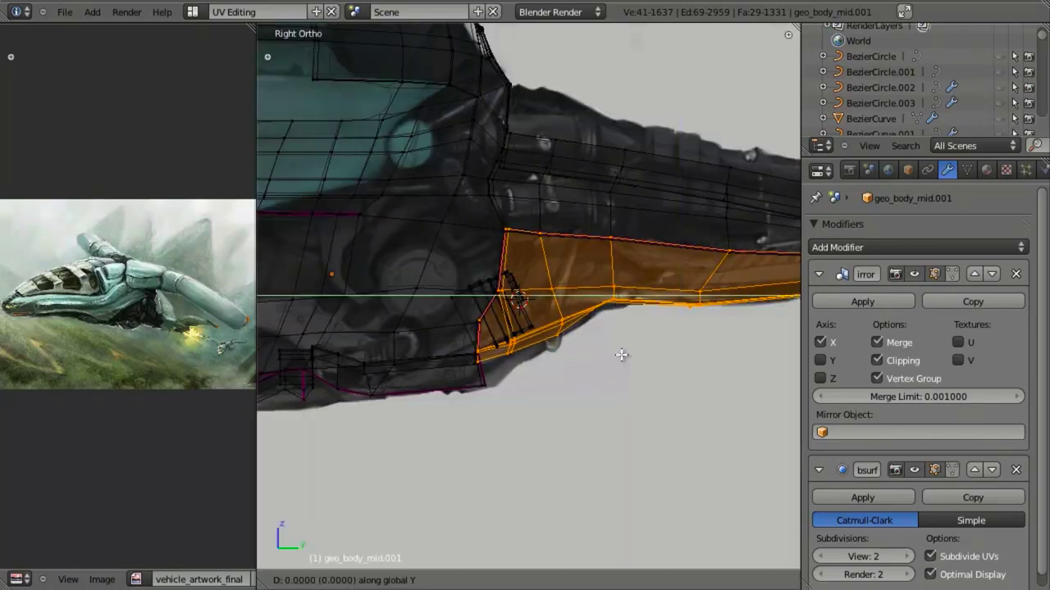
left_click(619, 355)
Examine the corner where the split panel meets the body below the slatted vent up close.
middle_click_drag(619, 356, 506, 423)
scroll(521, 365, "up", 3)
key("a")
middle_click_drag(537, 540, 502, 418, "shift")
scroll(530, 342, "up", 2)
key("Tab")
key("Tab")
key("z")
Try to move the single corner vertex below the slatted vent, and check the corner in shaded and smoothed display.
right_click(515, 403)
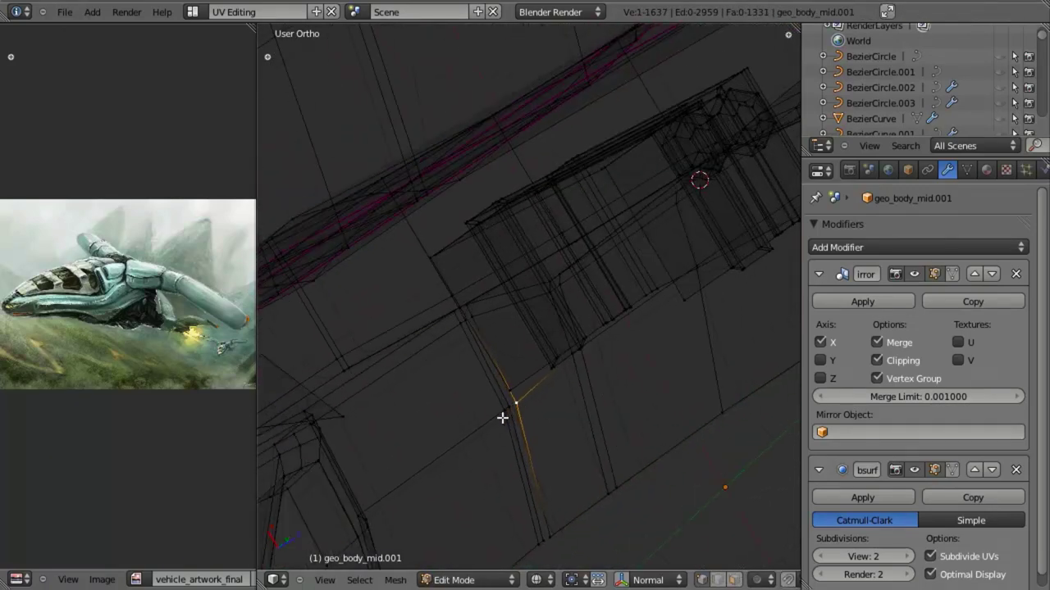
mouse_move(519, 376)
middle_mouse_down()
mouse_move(517, 386)
mouse_move(511, 373)
middle_mouse_up()
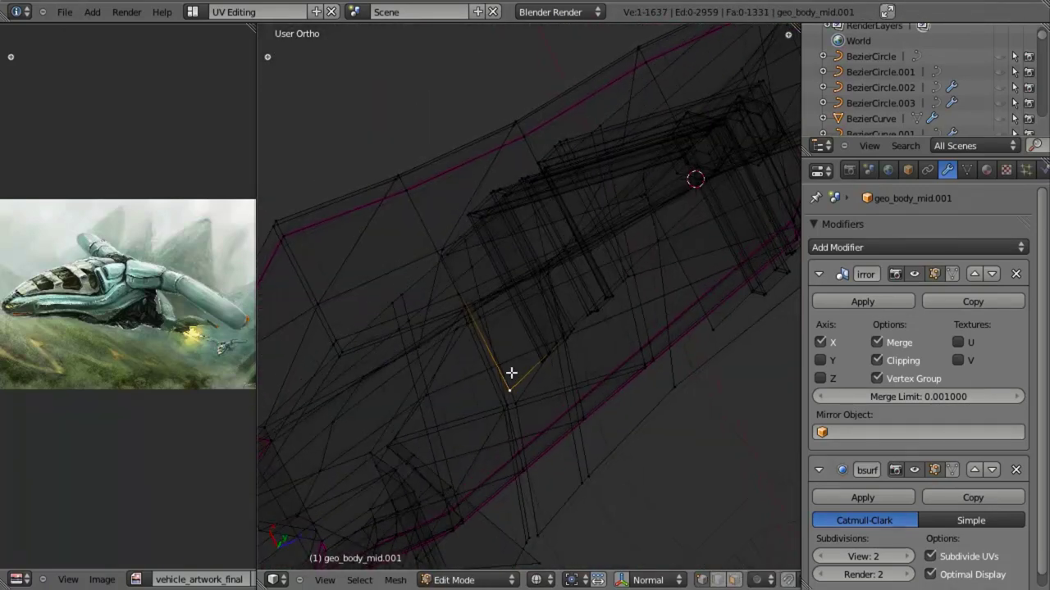
key("g")
left_click(505, 345)
key("z")
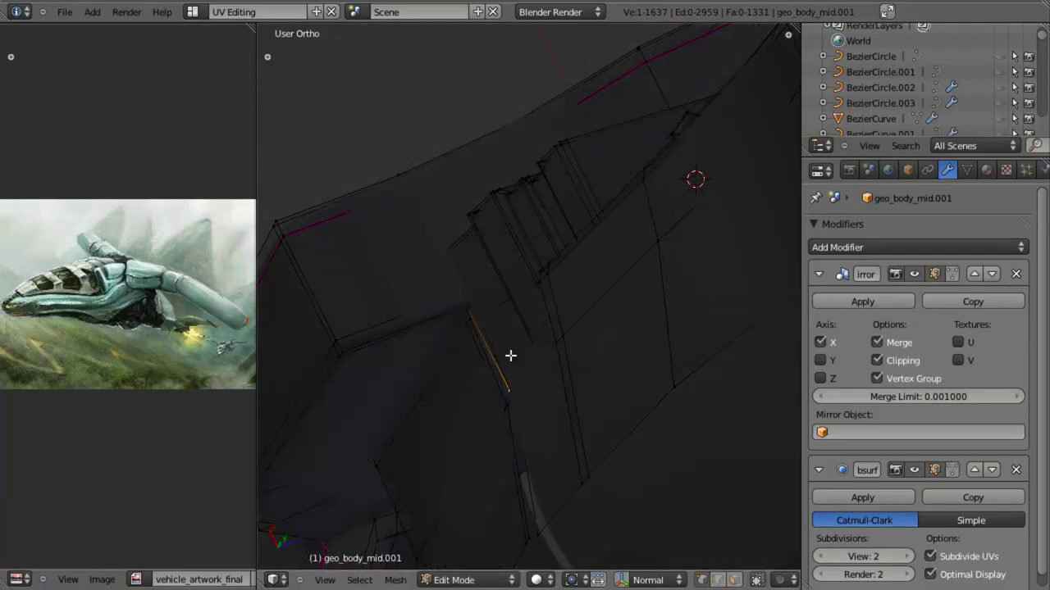
key("l")
scroll(511, 356, "down", 2)
scroll(533, 393, "up", 3)
key("Tab")
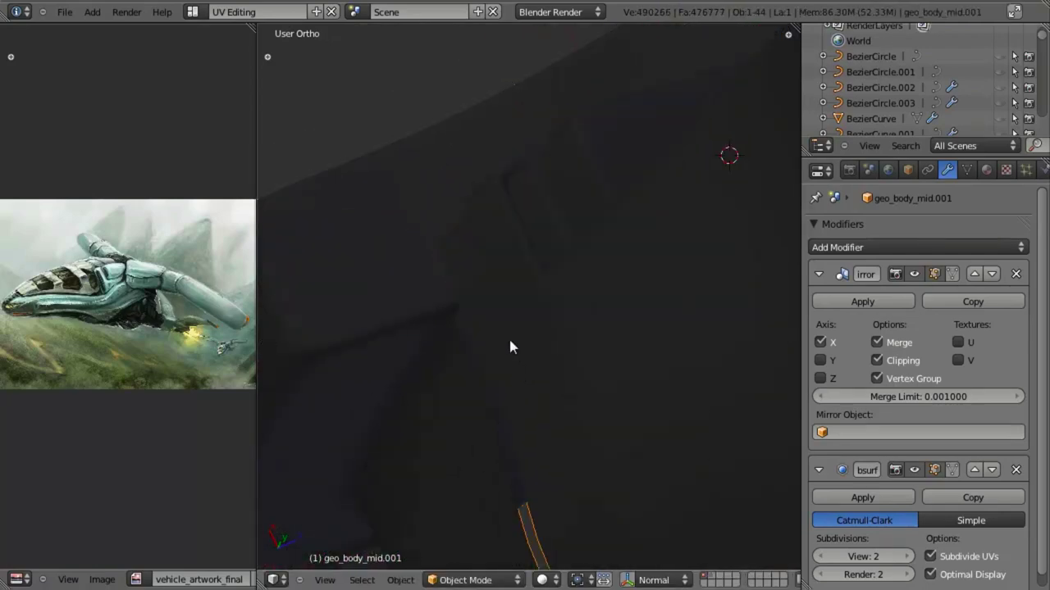
key("Tab")
key("z")
Select the vertices along the split panel's front border near the vent and try shifting them along global Z.
right_click(470, 322)
mouse_move(470, 323)
middle_mouse_down()
mouse_move(534, 413)
mouse_move(532, 379)
middle_mouse_up()
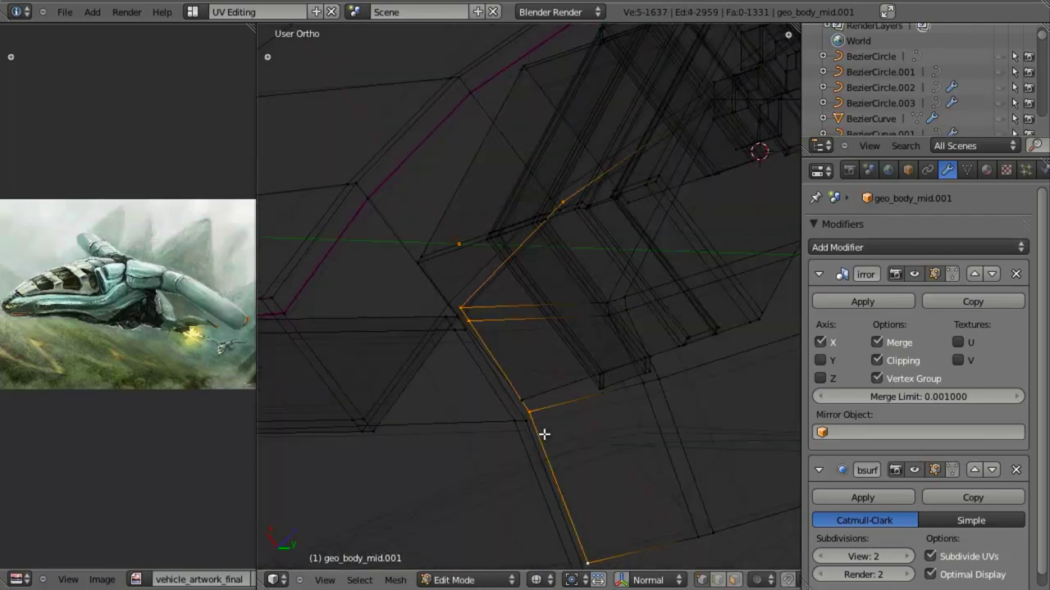
key("z")
key("z")
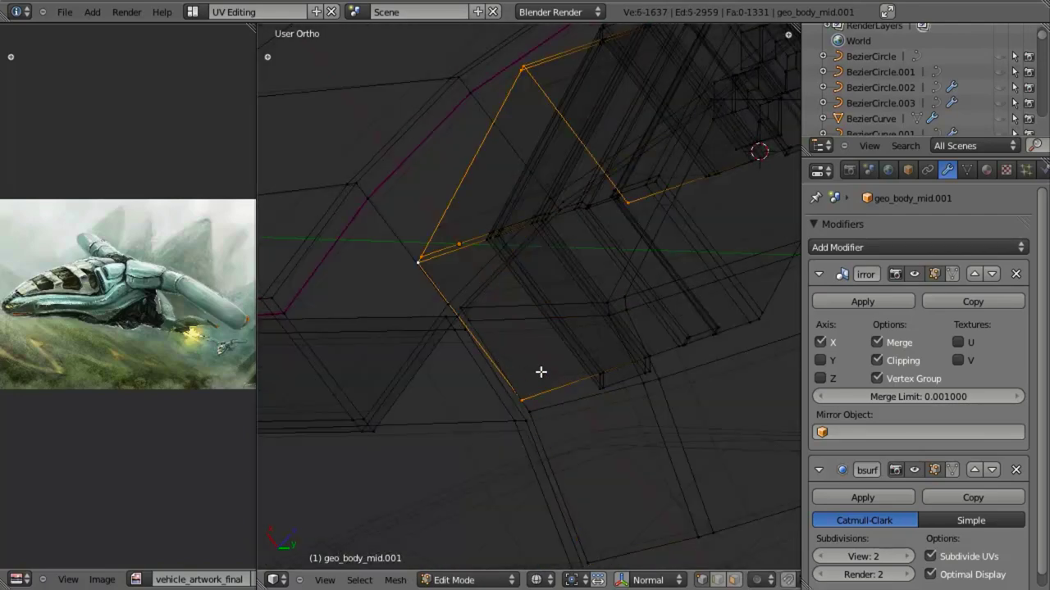
key("z")
key("g")
key("z")
left_click(547, 363)
key("a")
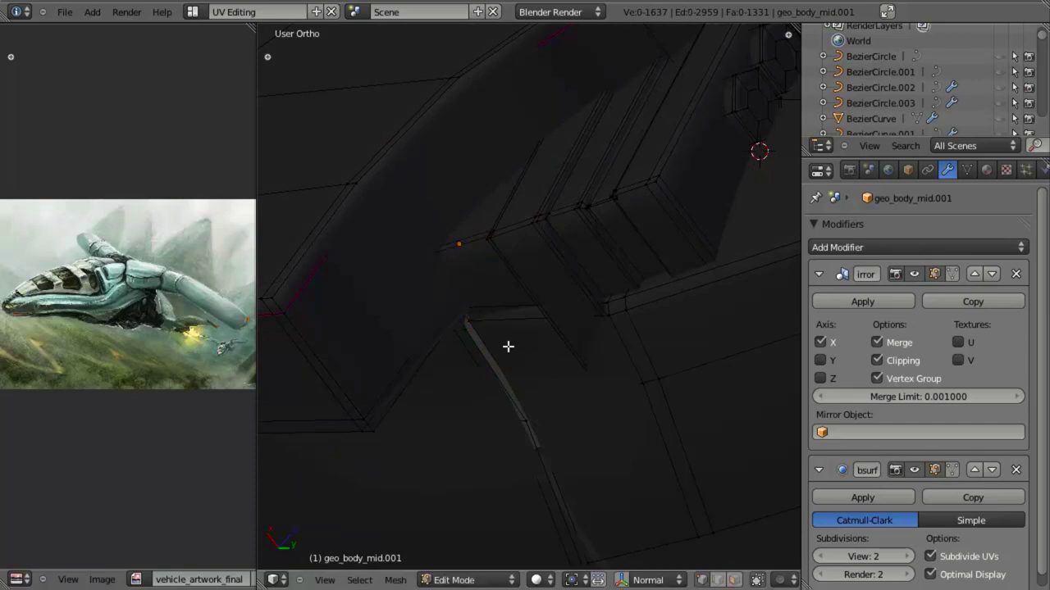
Adjust the five front border vertices of the split panel along global Z, finishing with a shift of about 0.0082.
key("g")
key("z")
left_click(479, 346)
scroll(487, 410, "down", 2)
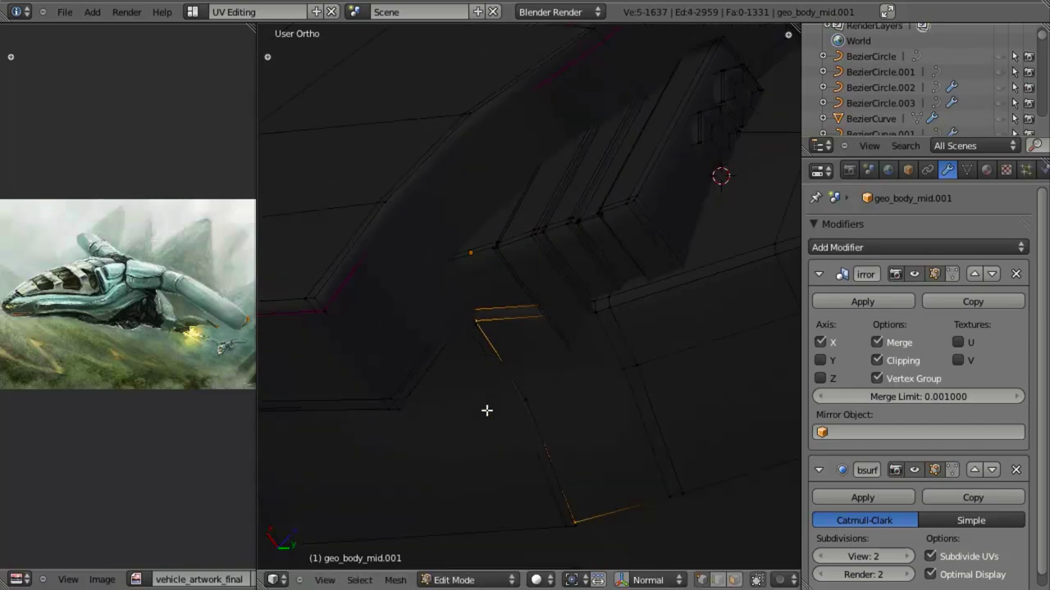
middle_click_drag(487, 410, 532, 396)
key("Tab")
key("Tab")
key("g")
key("z")
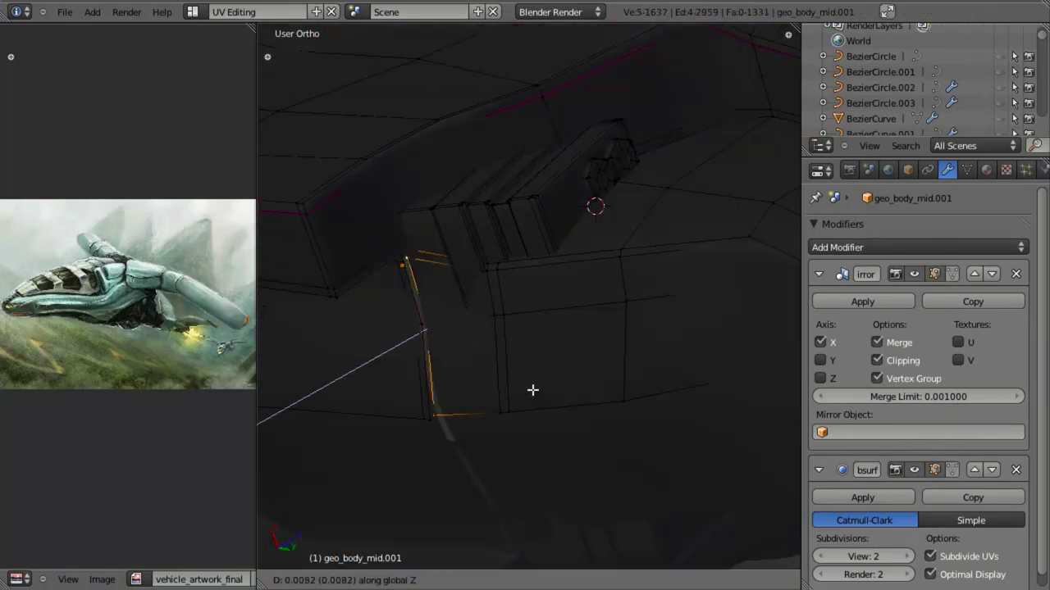
left_click(531, 390)
Select the four vertices on the adjoining edge of the split below the slatted vent.
key("z")
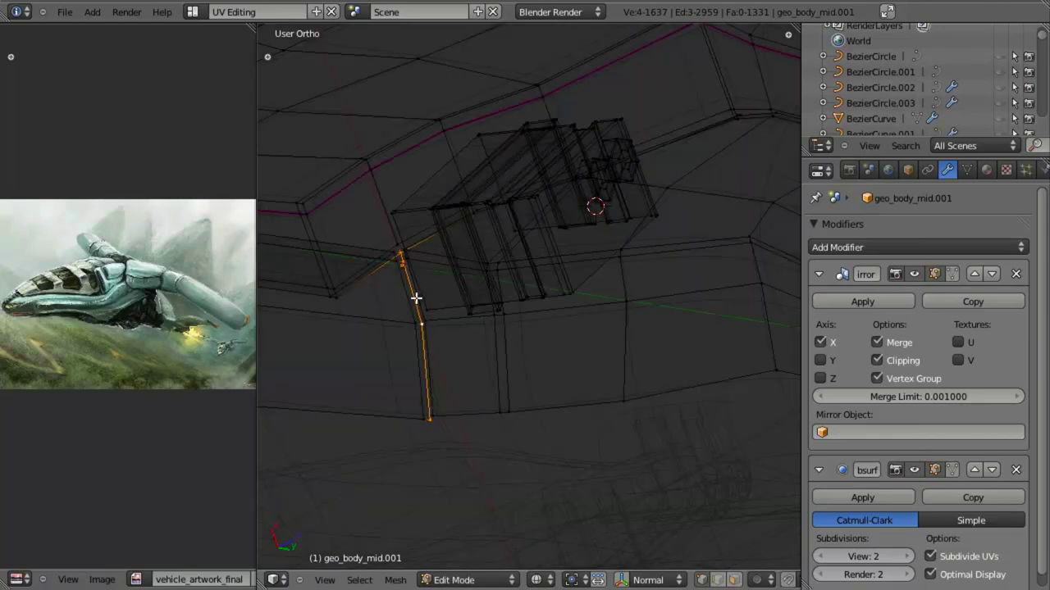
scroll(508, 358, "up", 4)
scroll(396, 319, "down", 4)
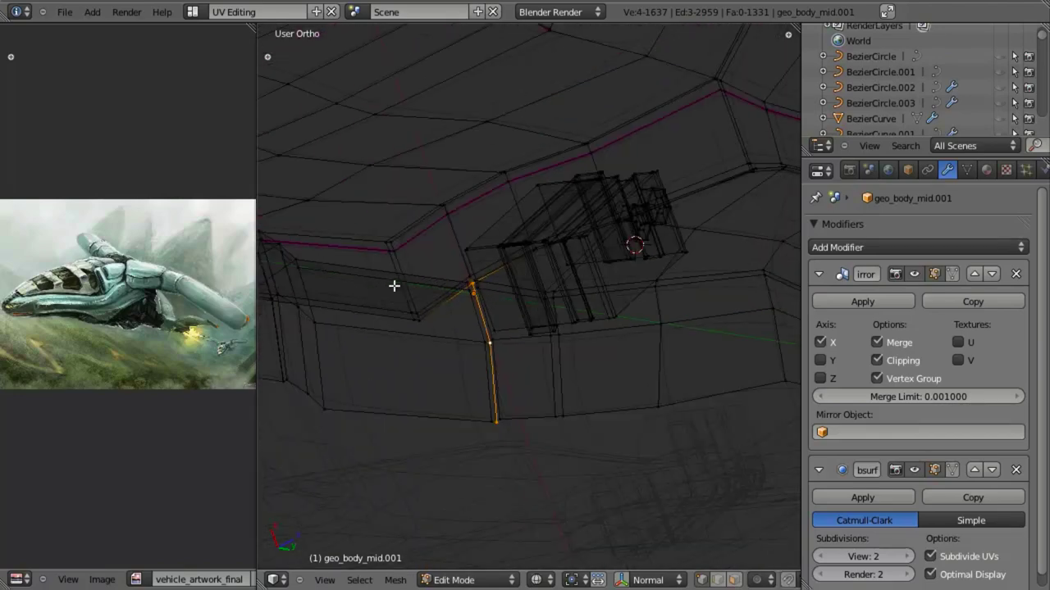
key("z")
key("z")
mouse_move(531, 309)
middle_mouse_down()
mouse_move(506, 288)
mouse_move(506, 304)
mouse_move(518, 281)
mouse_move(498, 271)
middle_mouse_up()
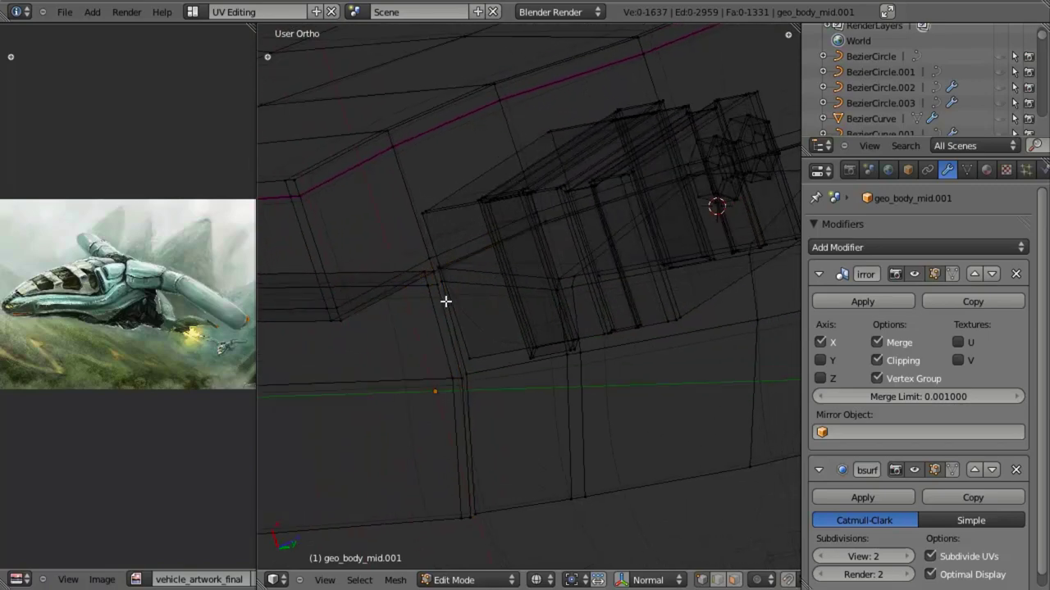
Move the adjoining edge's four vertices about 0.0099 along global Z, and check the smoothed body from below.
key("z")
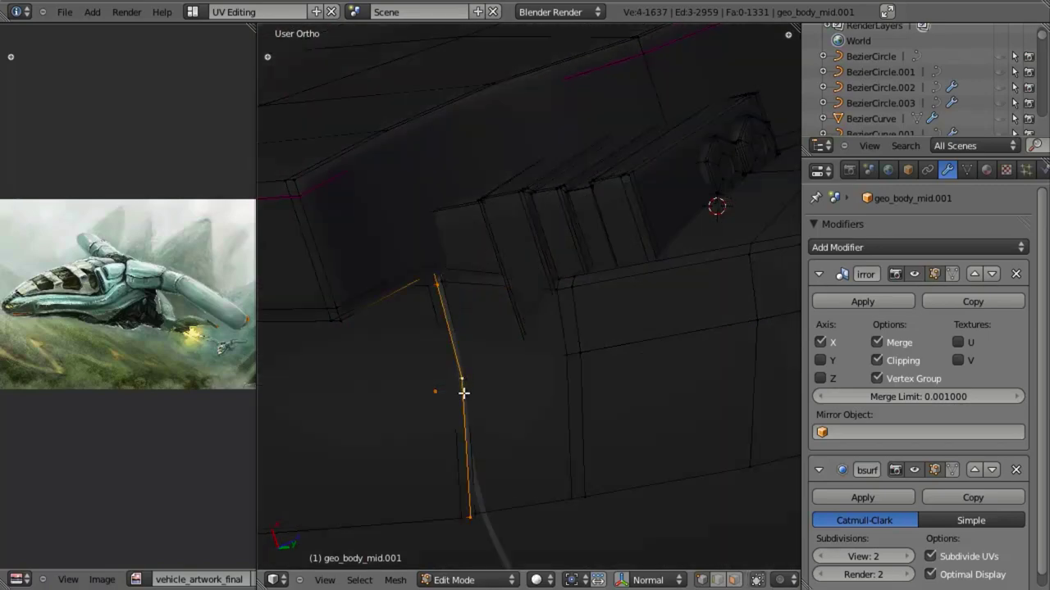
key("z")
key("g")
key("z")
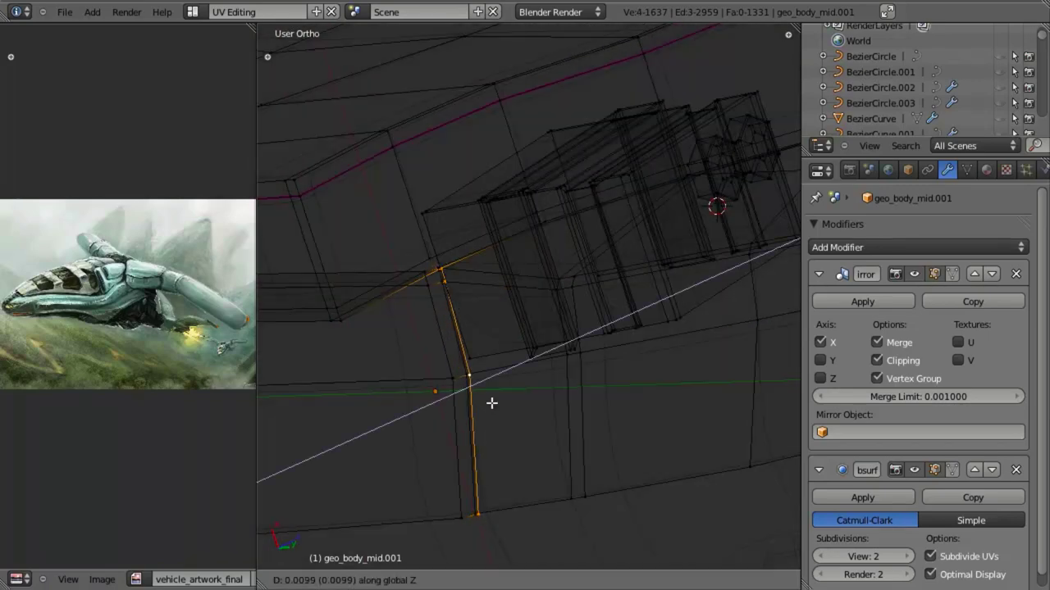
left_click(493, 403)
key("z")
mouse_move(597, 400)
middle_mouse_down()
mouse_move(571, 359)
mouse_move(482, 364)
mouse_move(537, 335)
middle_mouse_up()
key("Tab")
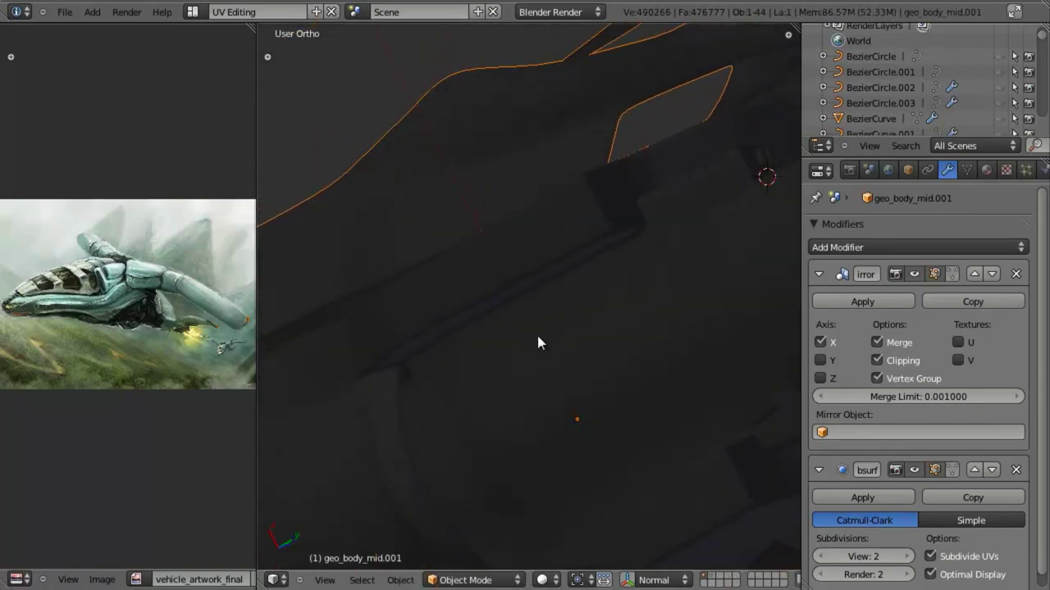
scroll(474, 365, "down", 10)
middle_click_drag(444, 352, 492, 396)
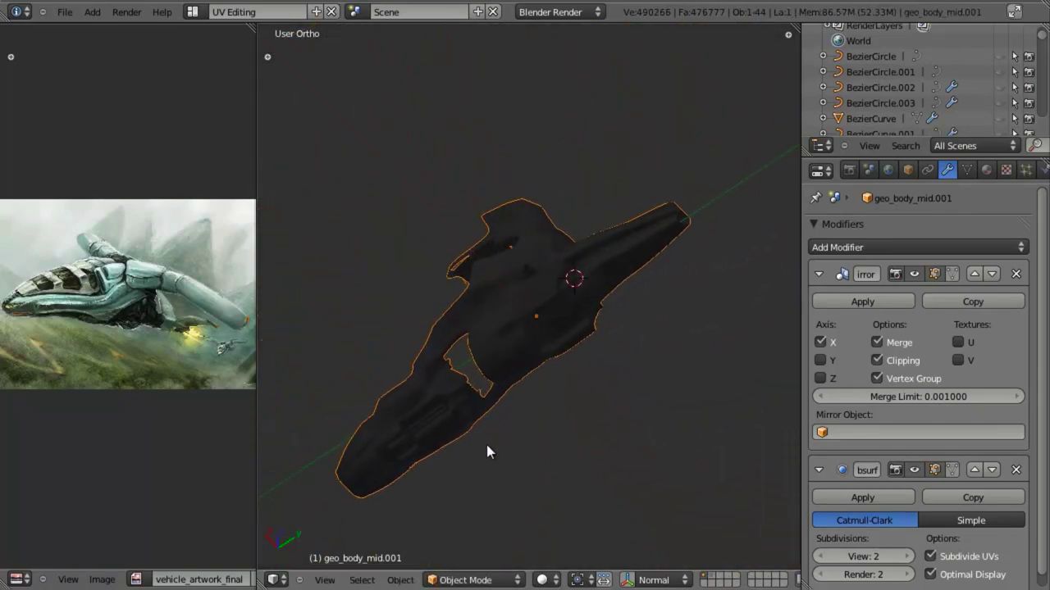
scroll(486, 450, "up", 10)
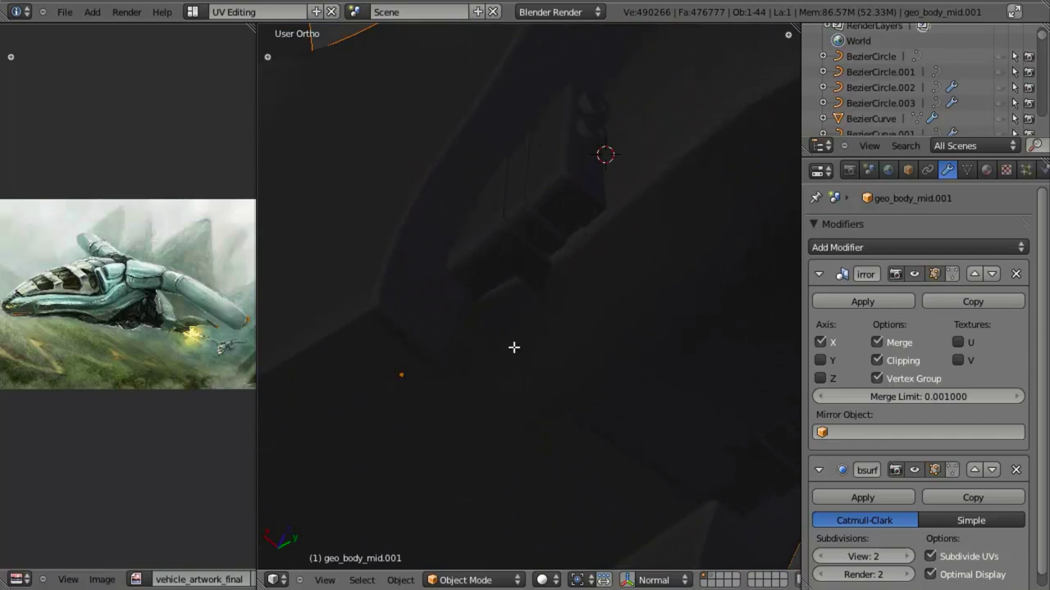
Add ten evenly spaced loop cuts across the split panel's section just behind the slatted vent.
key("Tab")
scroll(514, 369, "down", 4)
key("KP_3")
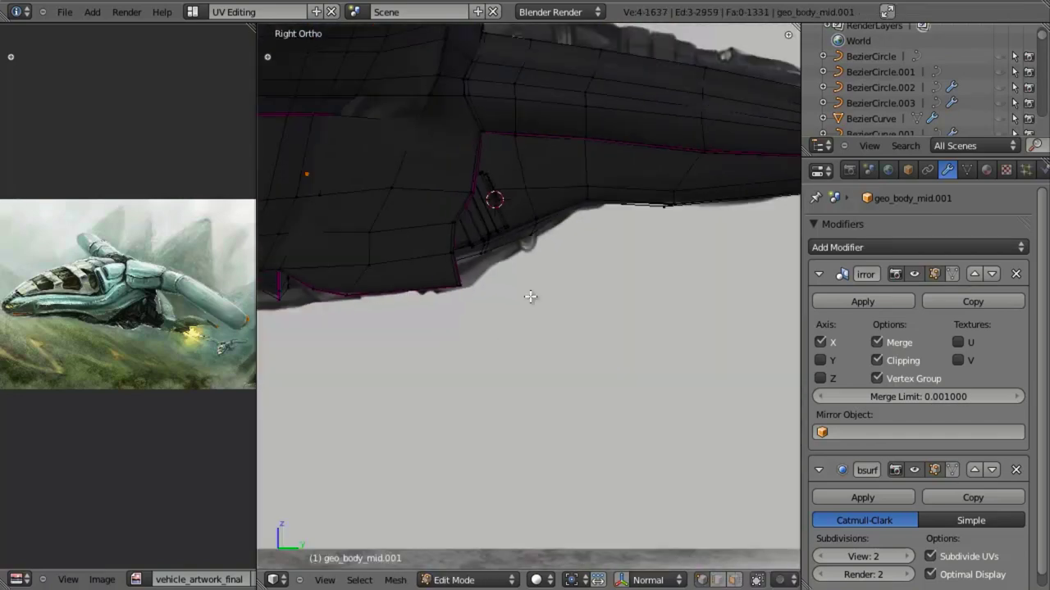
key("alt+z")
scroll(460, 394, "up", 5)
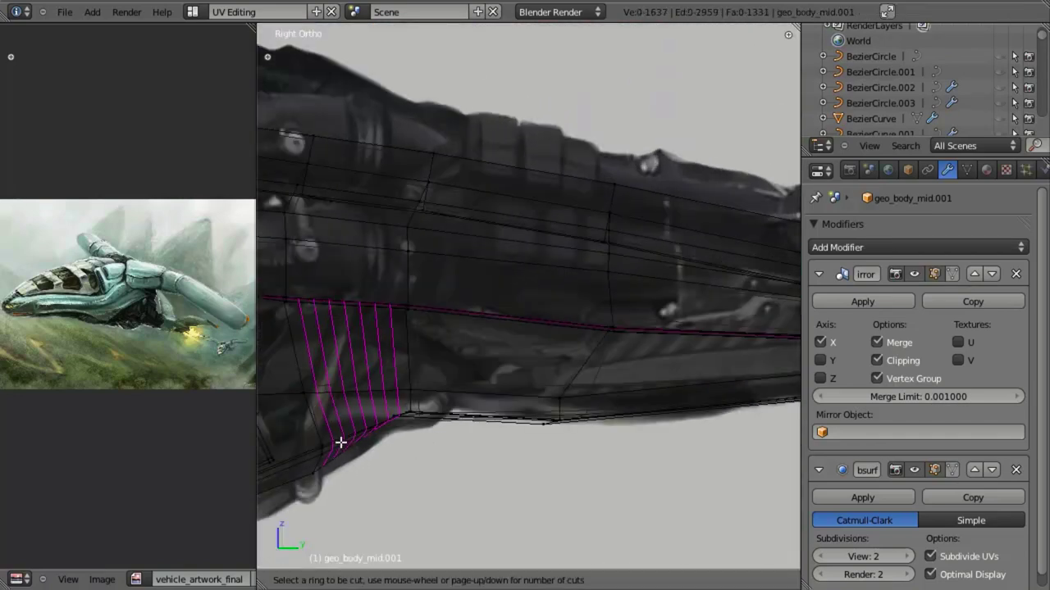
left_click(341, 443)
right_click(340, 442)
Add thirteen evenly spaced loop cuts across the neighbouring panel section toward the tail, and check their spacing.
key("ctrl+r")
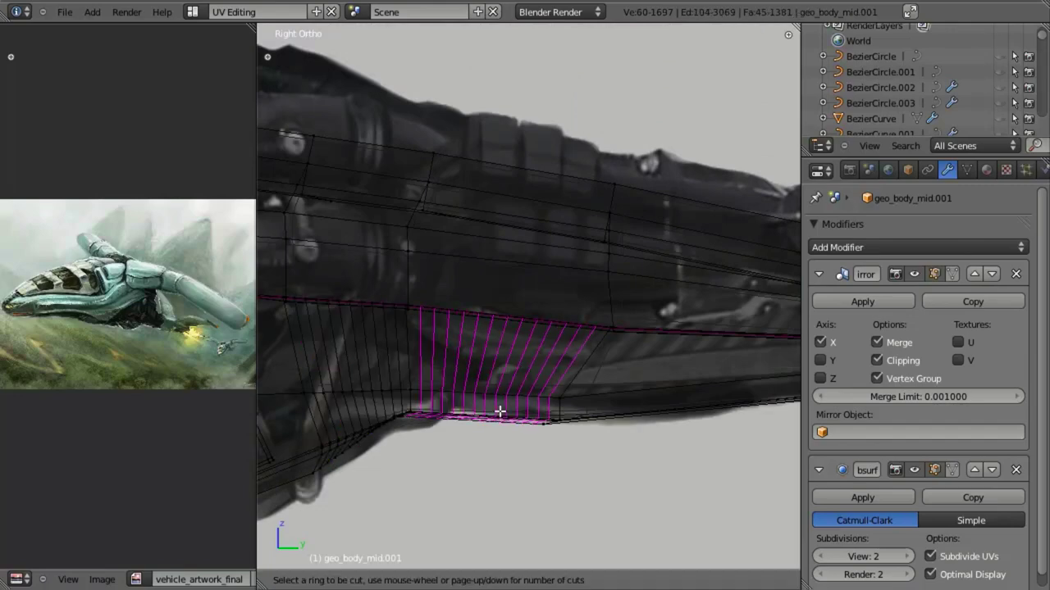
left_click(500, 412)
scroll(497, 427, "down", 4)
key("z")
mouse_move(495, 461)
middle_mouse_down()
mouse_move(522, 425)
mouse_move(561, 432)
mouse_move(540, 318)
mouse_move(525, 434)
mouse_move(429, 436)
middle_mouse_up()
key("z")
key("KP_3")
scroll(536, 401, "up", 5)
Switch to face selection and select every other face strip across the newly cut section behind the vent.
key("a")
key("ctrl+Tab")
left_click(516, 520)
left_click(432, 424, "alt")
left_click(481, 409, "alt+shift")
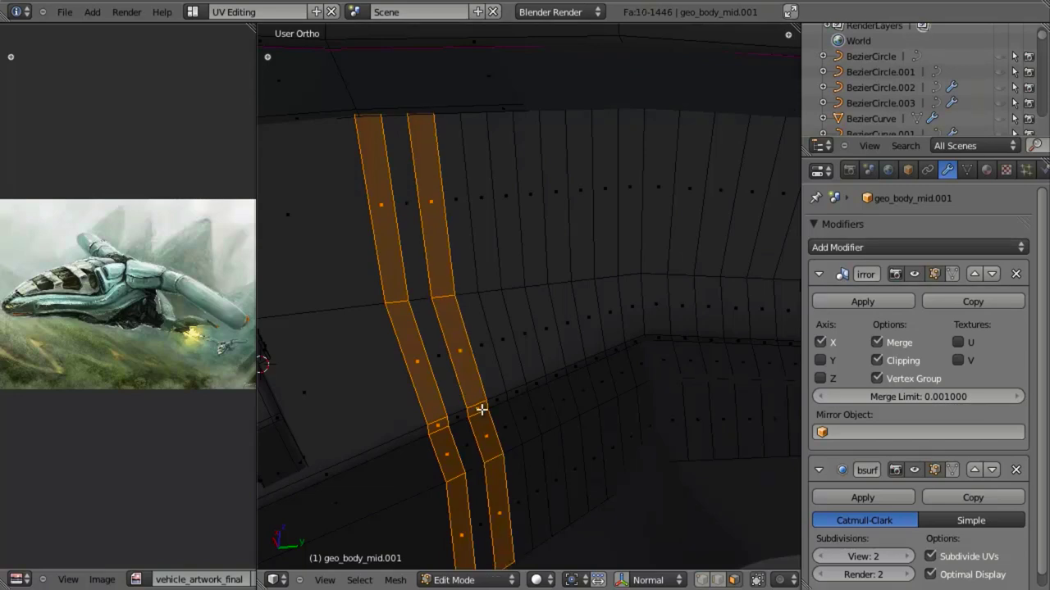
left_click(567, 379, "alt+shift")
left_click(585, 367, "alt+shift")
left_click(607, 357, "alt+shift")
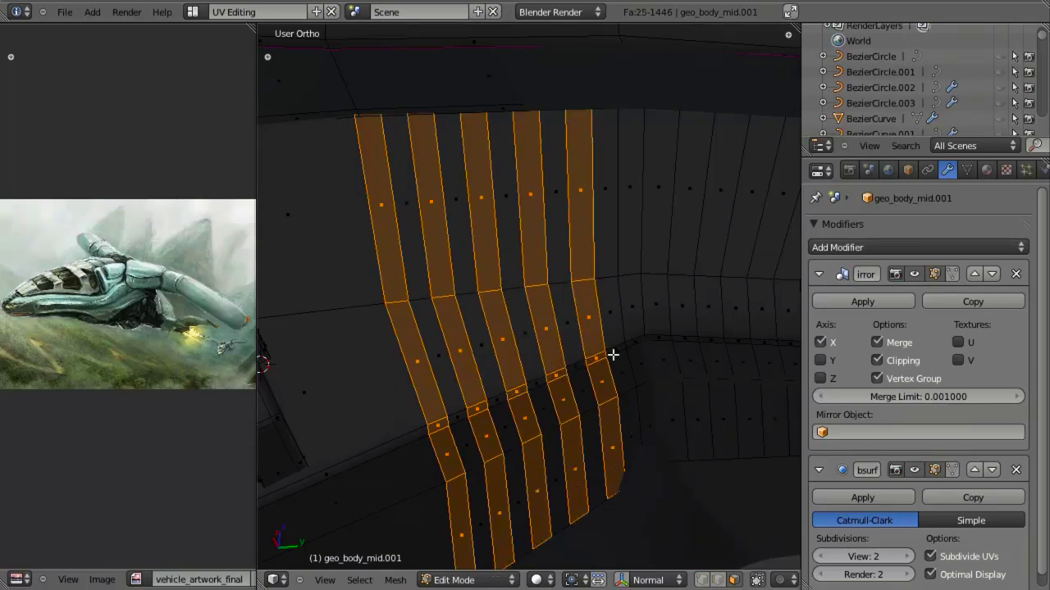
Continue selecting every other face strip across the neighbouring section, up to its last strip toward the tail.
left_click(687, 344, "alt+shift")
left_click(750, 353, "alt+shift")
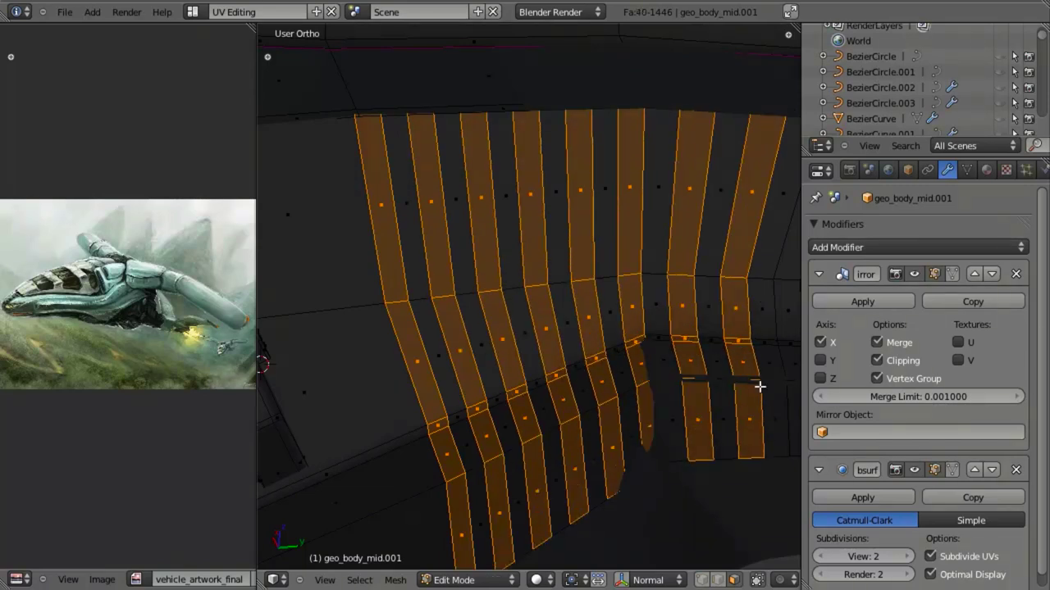
middle_click_drag(759, 382, 369, 397)
left_click(415, 352, "alt+shift")
left_click(467, 351, "alt+shift")
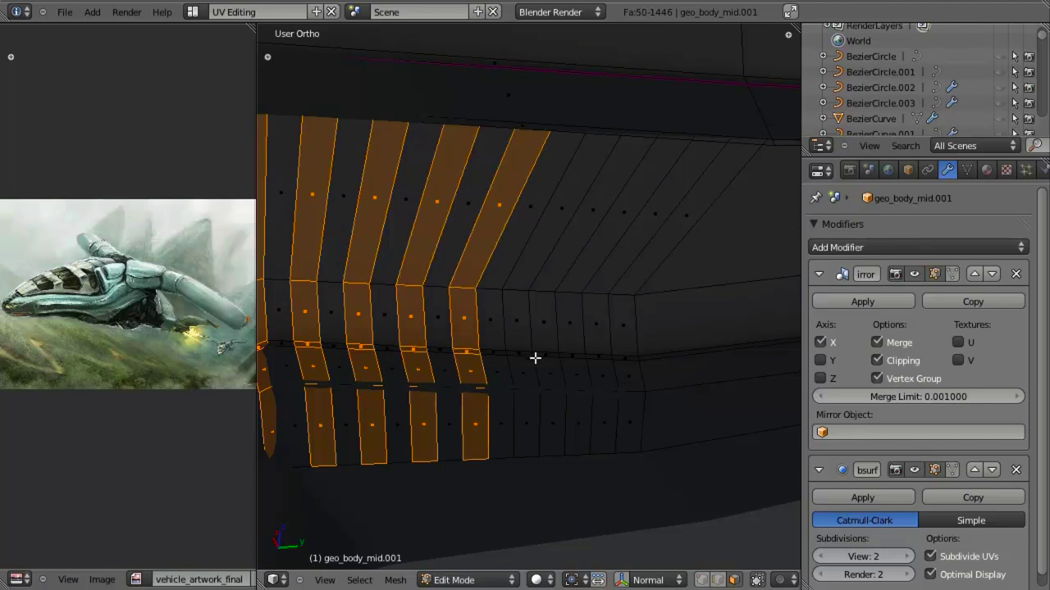
left_click(521, 358, "alt+shift")
left_click(574, 358, "alt+shift")
left_click(628, 358, "alt+shift")
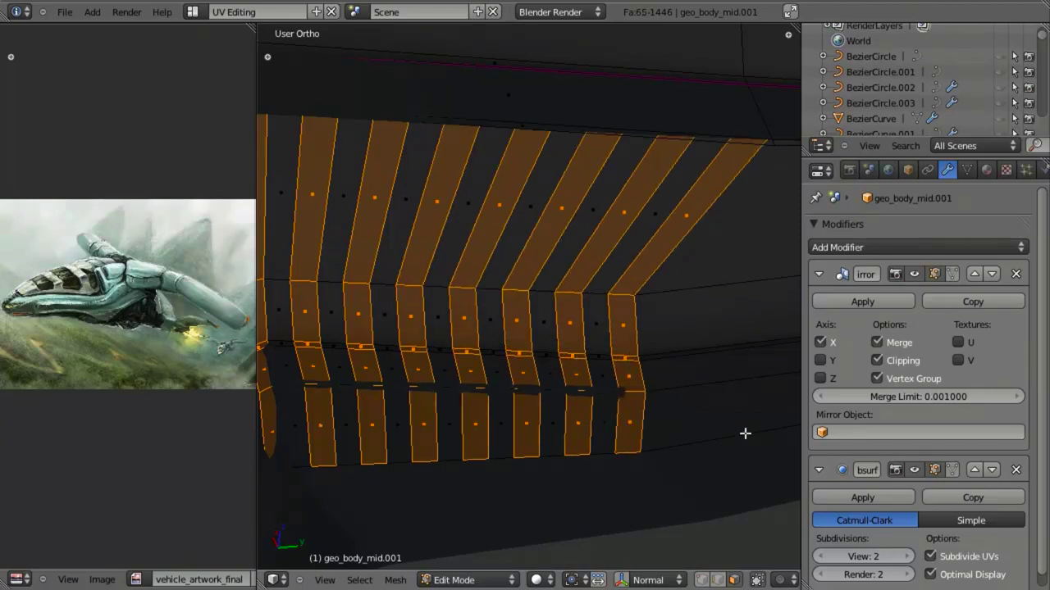
Extrude the selected strips twice in place, offsetting the first about 0.0011 along its normals and pushing the second inward, and check the smoothed ribs.
key("e")
right_click(735, 433)
key("alt+s")
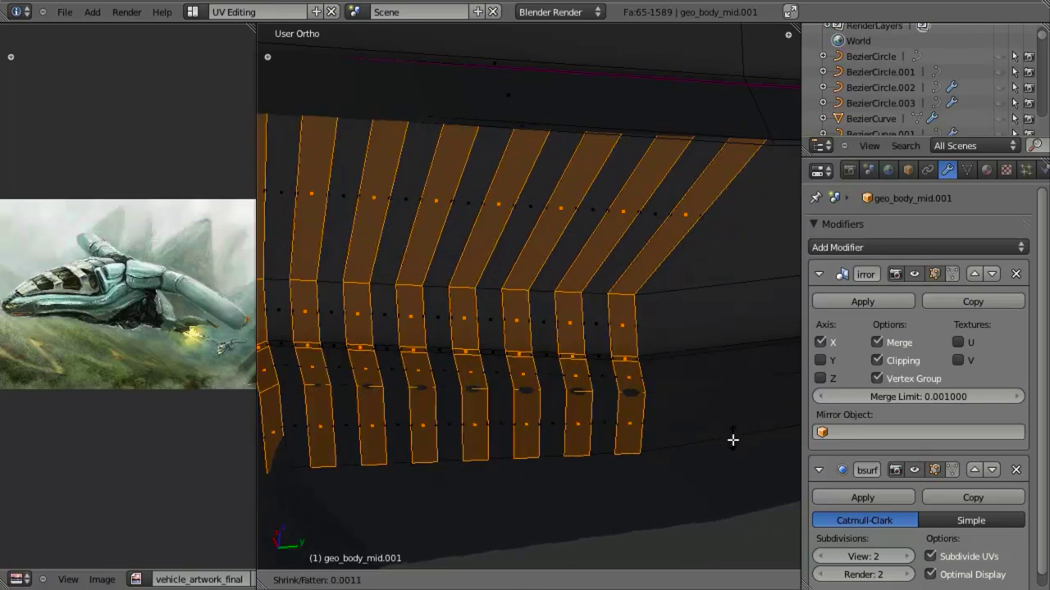
left_click(732, 442)
key("alt+s")
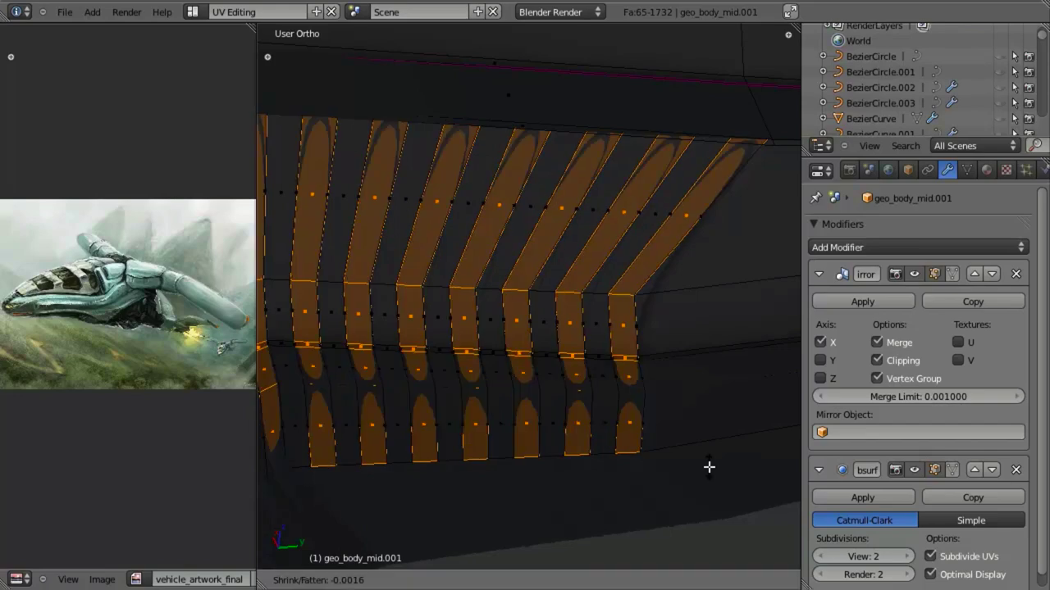
left_click(715, 512)
key("Tab")
scroll(529, 402, "down", 8)
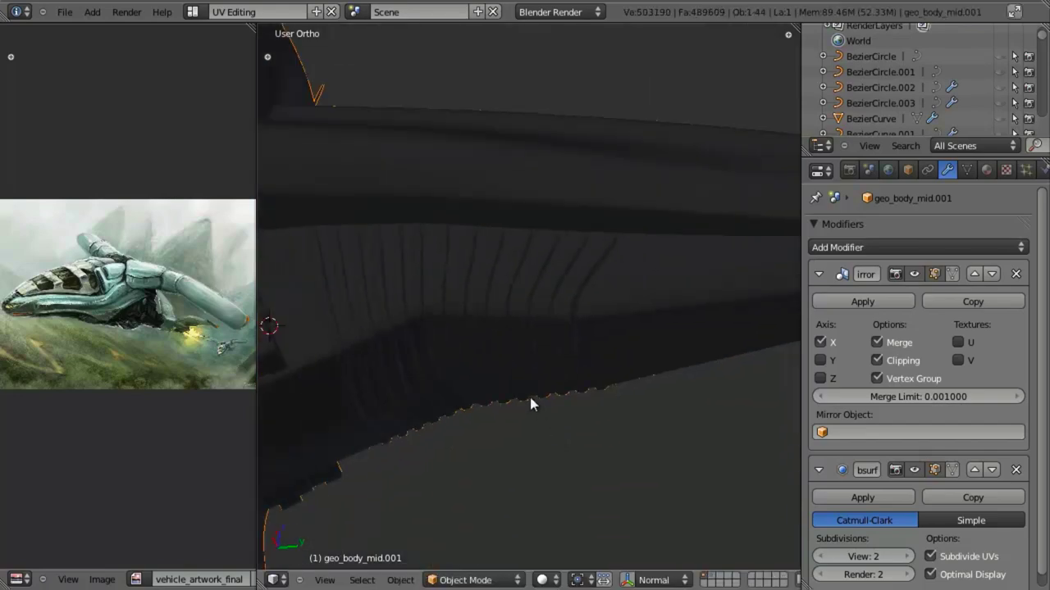
middle_click_drag(530, 397, 516, 451, "shift")
scroll(530, 357, "down", 3)
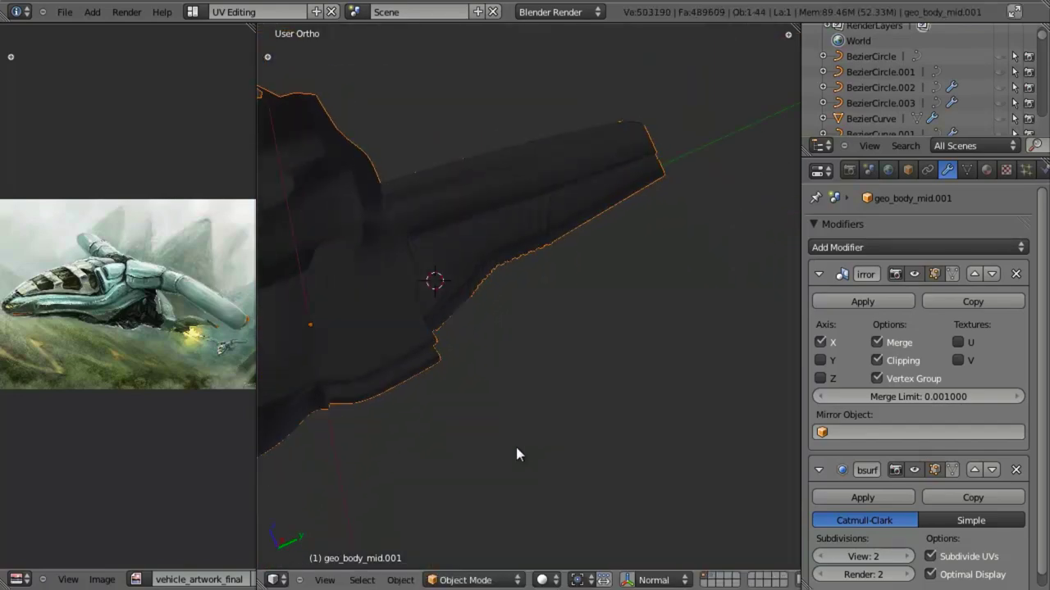
Unhide all objects and compare the ribbed tail panel with the side reference artwork.
key("alt+h")
key("KP_3")
middle_click_drag(509, 377, 527, 415, "shift")
key("a")
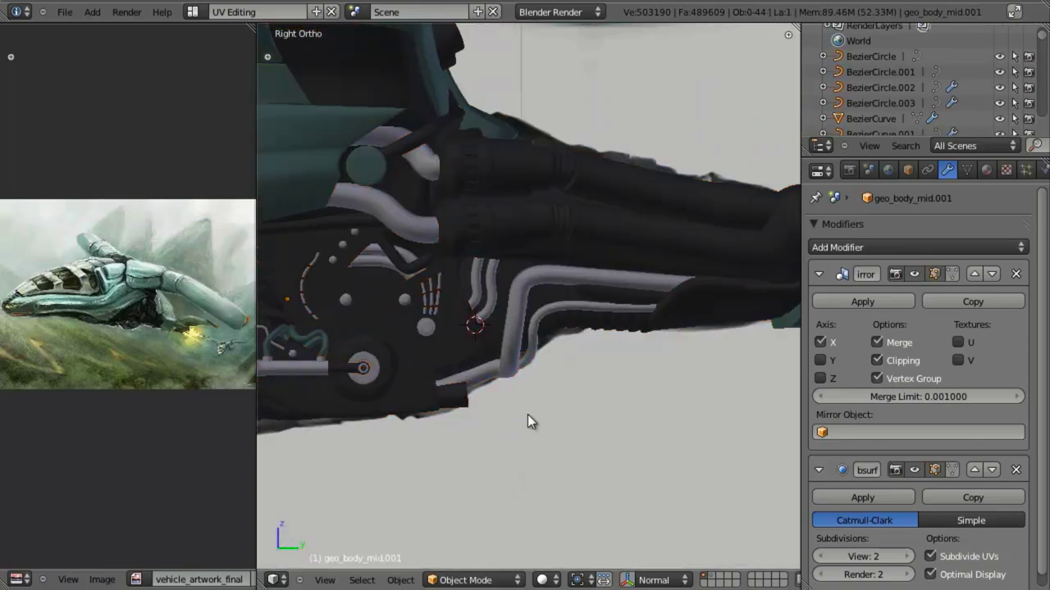
scroll(529, 394, "up", 2)
middle_click_drag(588, 331, 576, 360)
key("KP_3")
scroll(576, 360, "up", 2)
key("z")
mouse_move(583, 264)
middle_mouse_down("shift")
mouse_move(568, 273)
mouse_move(553, 183)
mouse_move(525, 298)
middle_mouse_up("shift")
Deselect the rib faces and hide every object except the mid-body mesh, ready for mesh editing.
key("z")
key("Tab")
key("z")
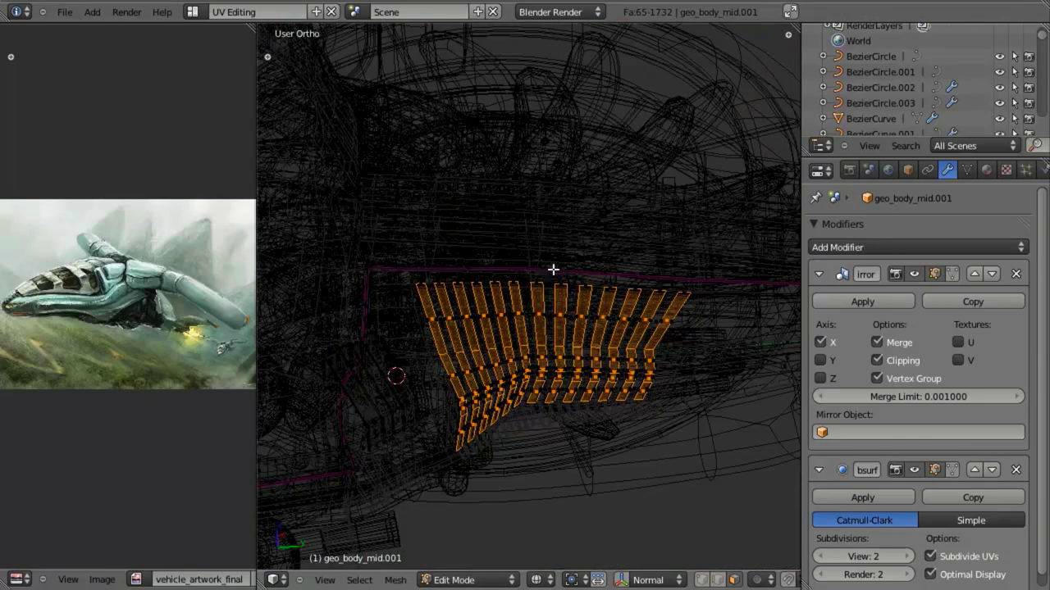
key("z")
key("a")
key("Tab")
key("shift+h")
key("Tab")
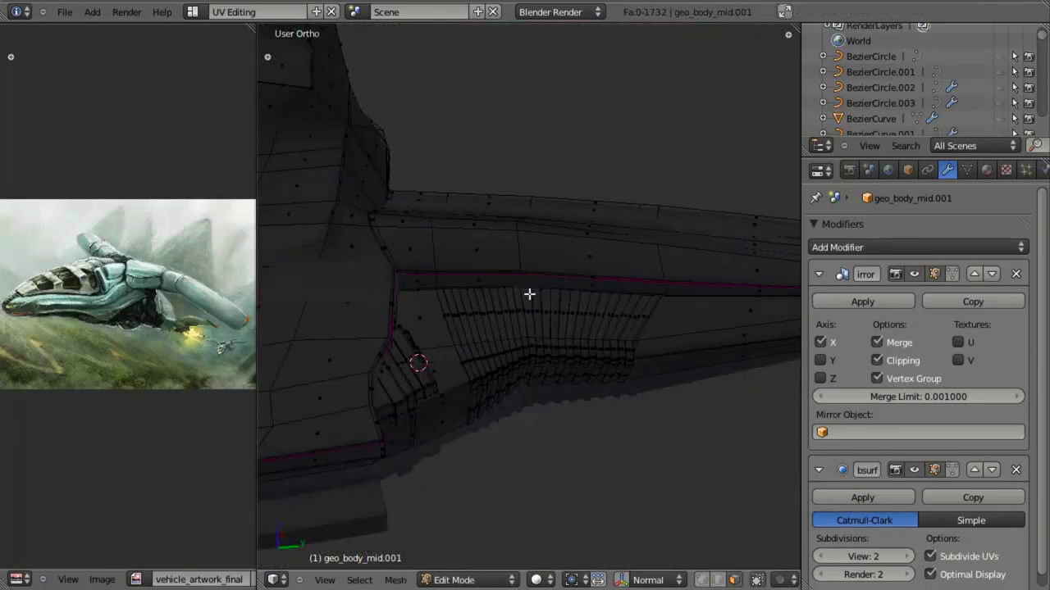
Examine the mesh from several angles where the tail boom's upper panel joins the mid-body, in both solid and wireframe display.
middle_click_drag(530, 293, 444, 352)
scroll(444, 351, "up", 6)
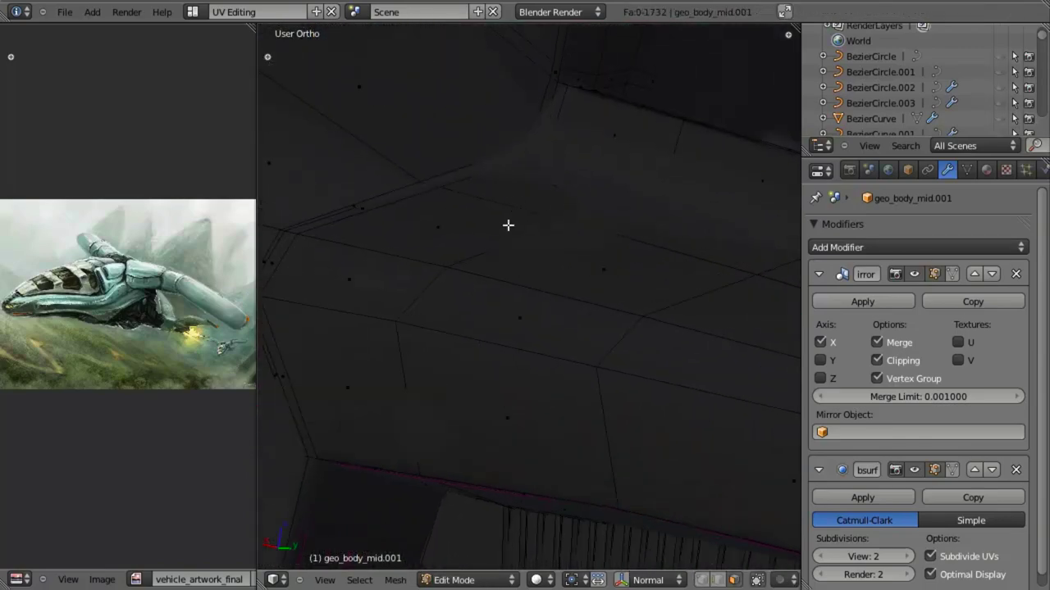
scroll(497, 318, "down", 5)
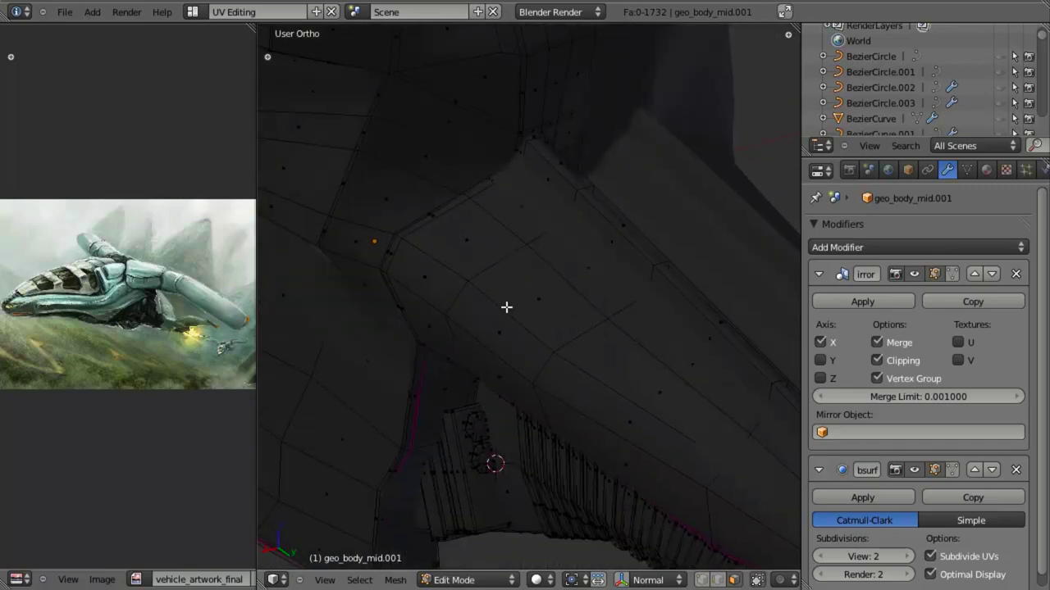
middle_click_drag(497, 327, 621, 367)
scroll(524, 359, "up", 4)
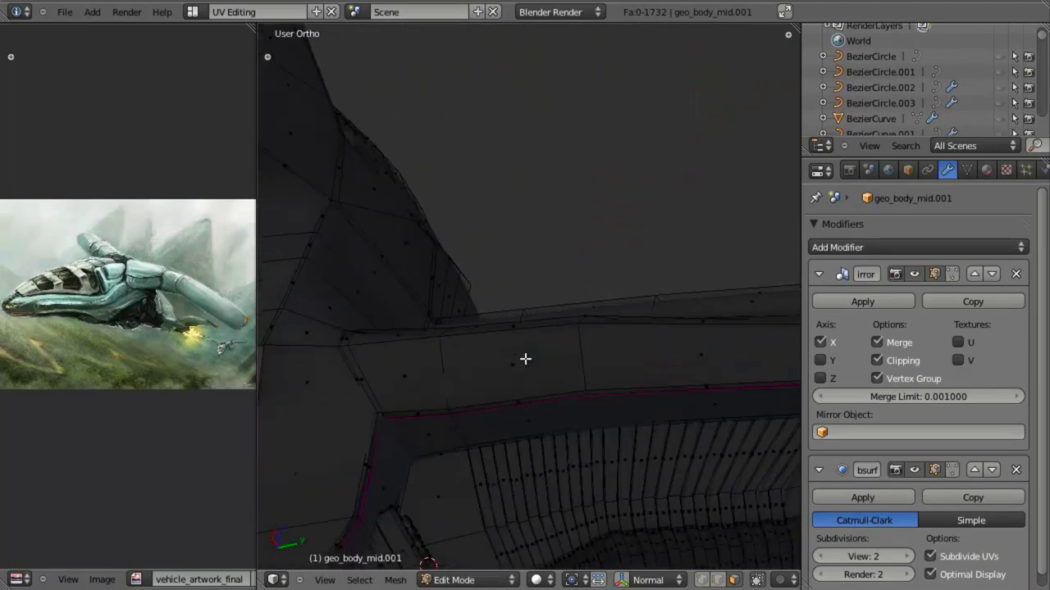
middle_click_drag(386, 396, 570, 328)
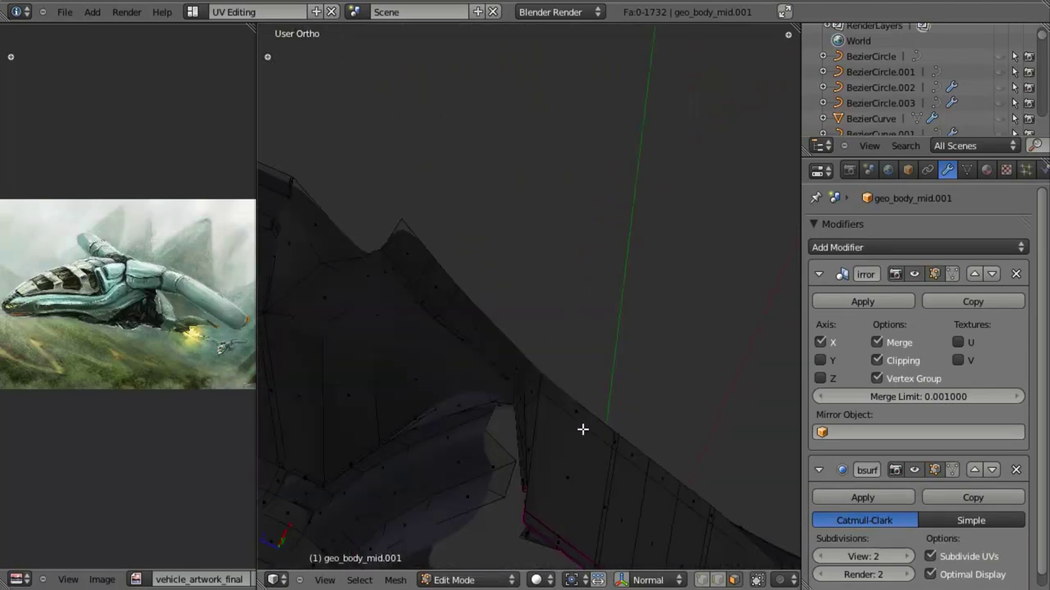
middle_click_drag(583, 429, 442, 284)
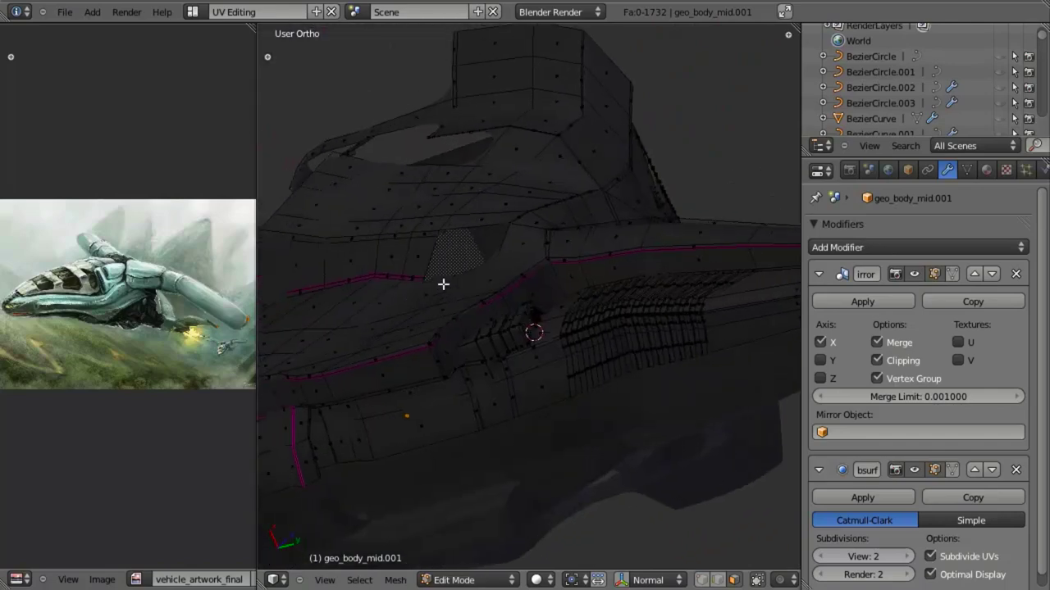
scroll(492, 257, "up", 4)
middle_click_drag(546, 227, 544, 330)
middle_click_drag(598, 250, 527, 352, "shift")
scroll(527, 352, "up", 4)
key("z")
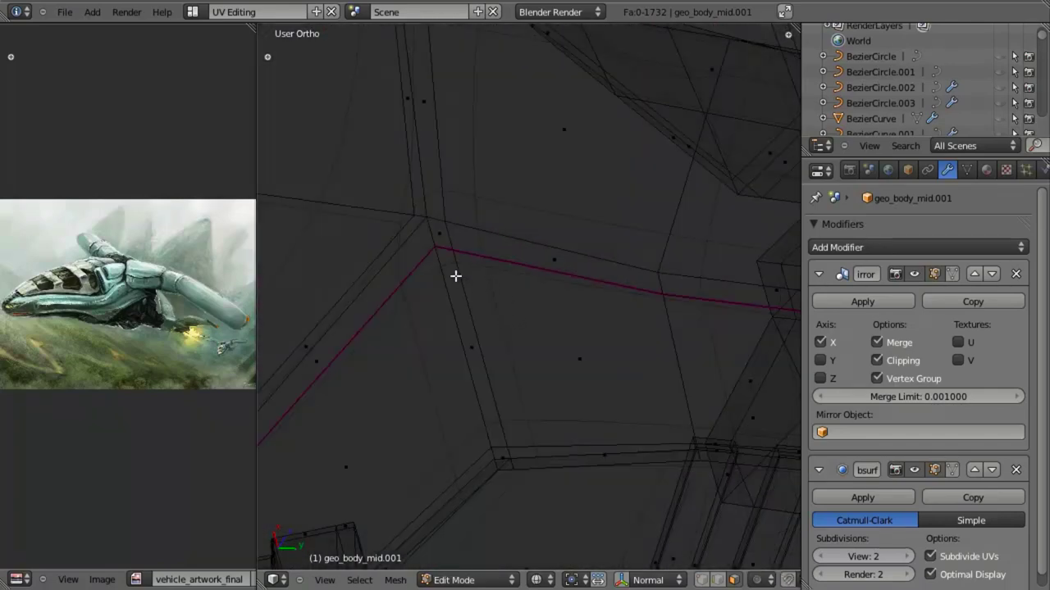
middle_click_drag(456, 276, 533, 243)
key("Tab")
scroll(479, 350, "down", 5)
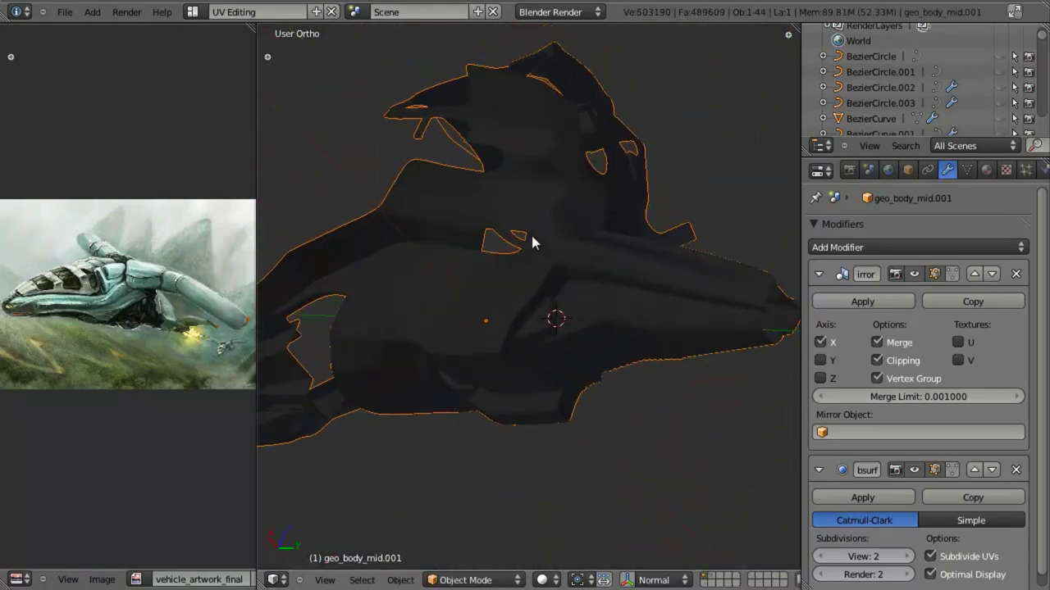
key("Tab")
Switch to vertex selection and select the chain of vertices around the tail boom's root, leaving out the unwanted ones on the inner side.
scroll(498, 295, "up", 5)
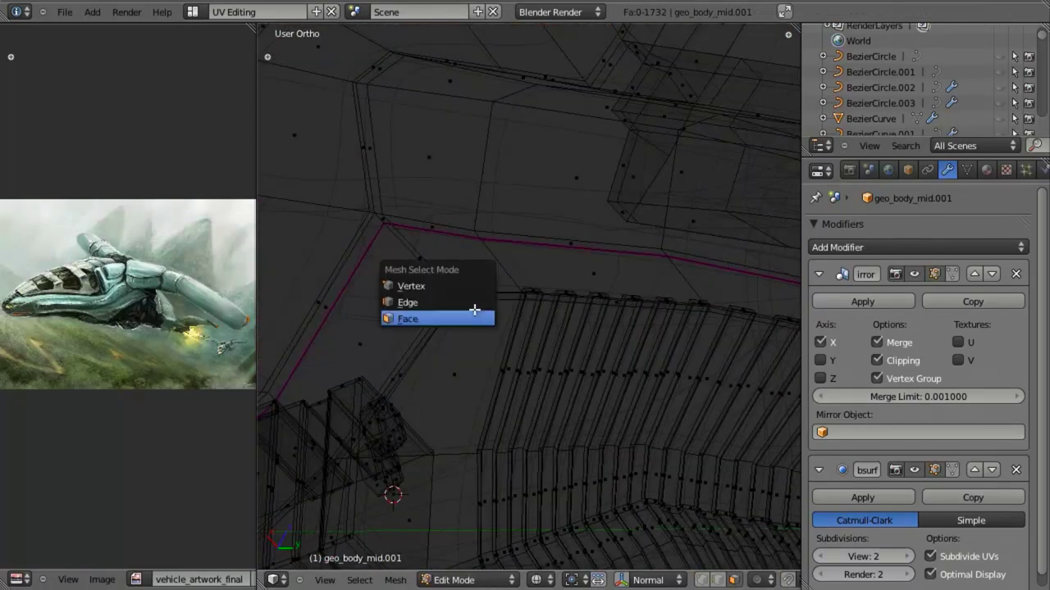
left_click(473, 286)
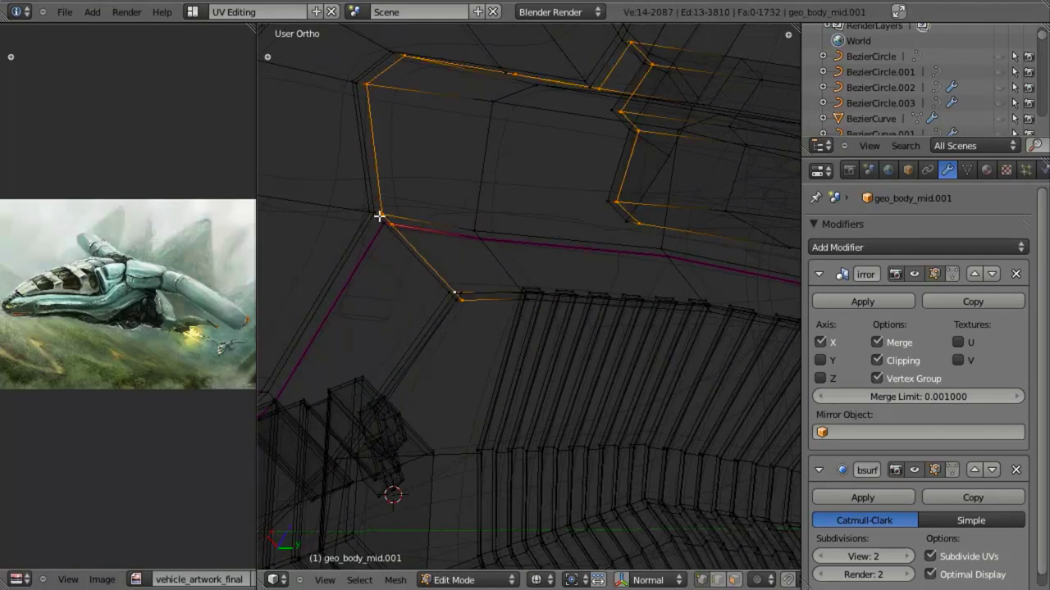
mouse_move(423, 224)
middle_mouse_down()
mouse_move(461, 216)
mouse_move(452, 326)
mouse_move(505, 328)
middle_mouse_up()
key("z")
key("z")
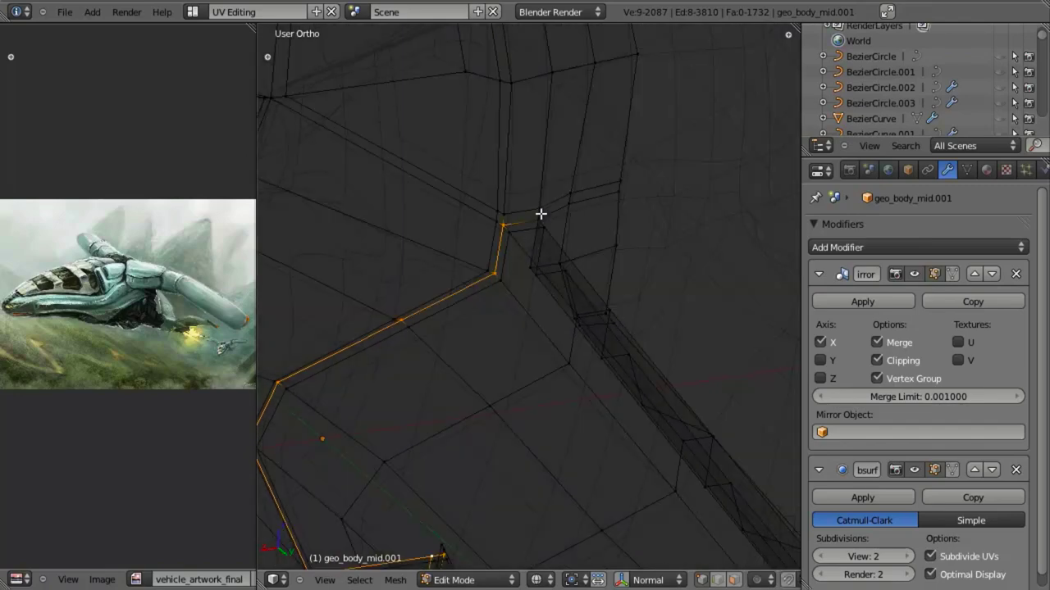
middle_click_drag(540, 220, 579, 335)
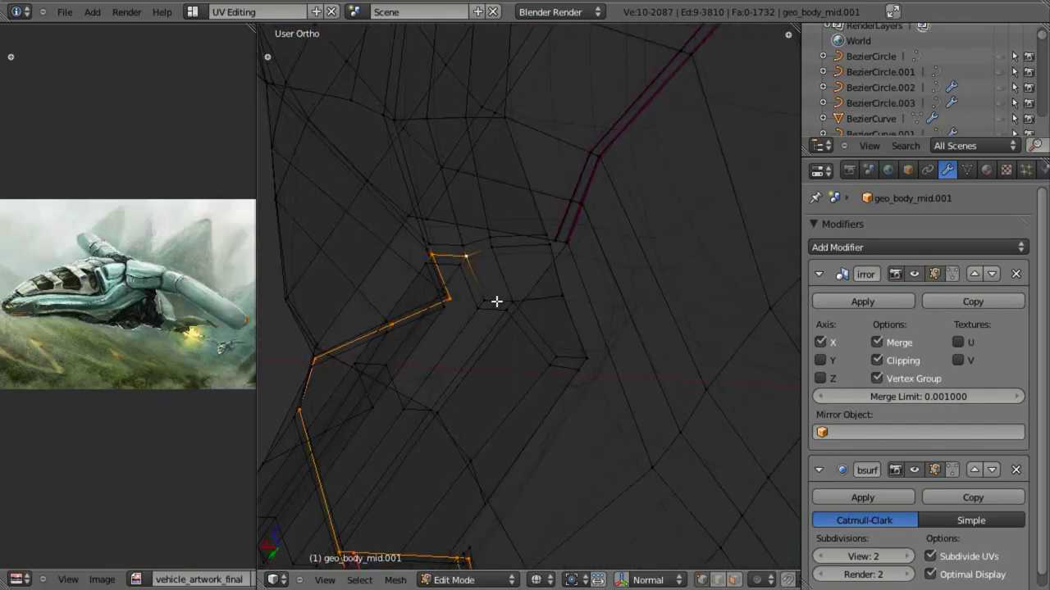
key("z")
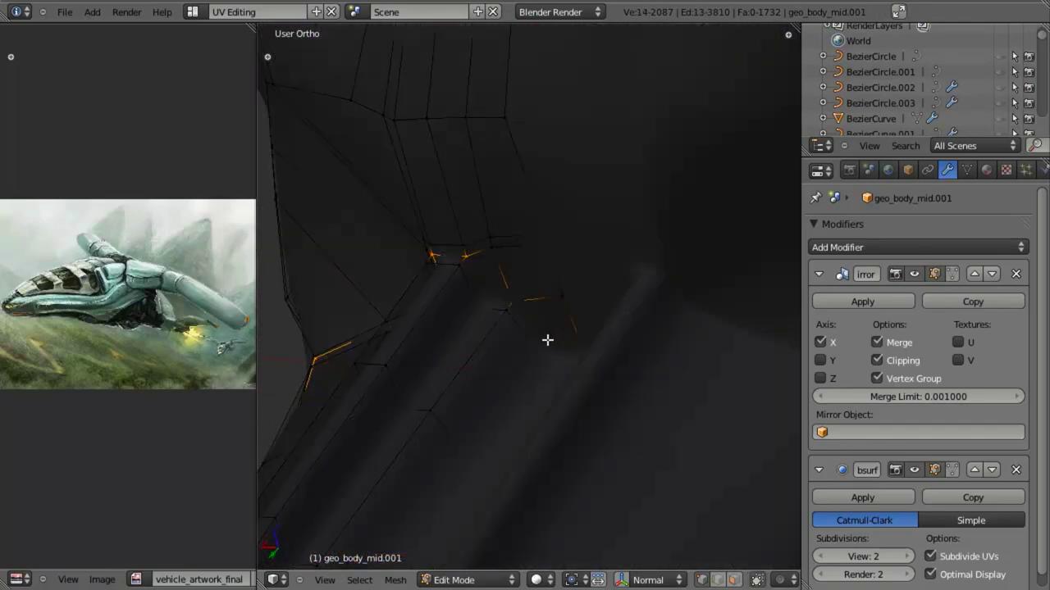
key("z")
key("b")
middle_click_drag(457, 291, 735, 454)
key("z")
scroll(586, 414, "down", 3)
mouse_move(549, 375)
middle_mouse_down()
mouse_move(625, 335)
mouse_move(460, 301)
middle_mouse_up()
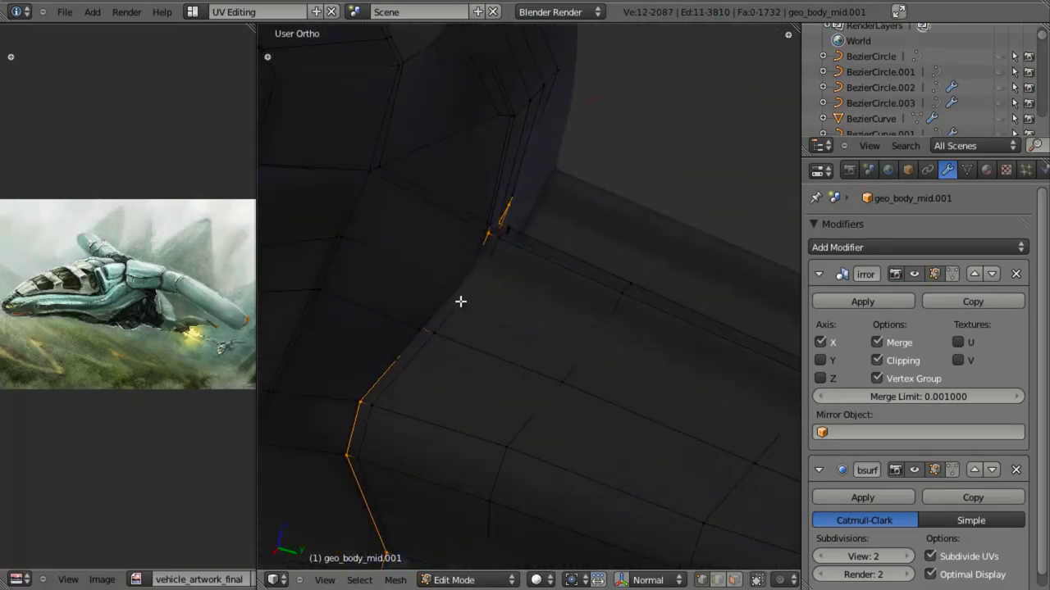
Grow the selection along the tail boom and add its remaining cross loops through to the tail end.
scroll(489, 382, "down", 4)
key("ctrl+KP_Add")
key("ctrl+KP_Add")
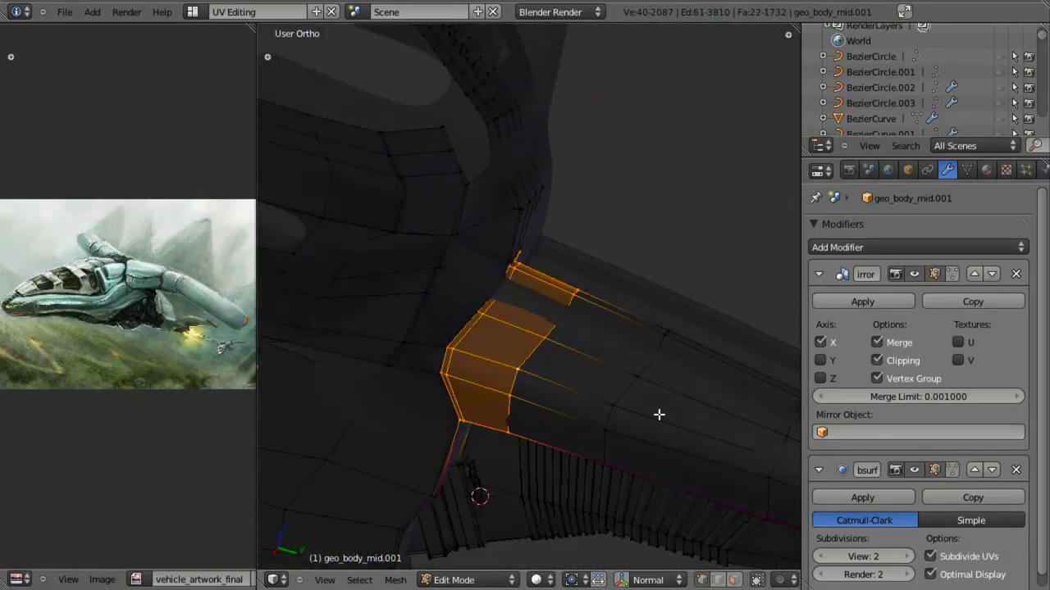
key("KP_3")
scroll(505, 369, "up", 3)
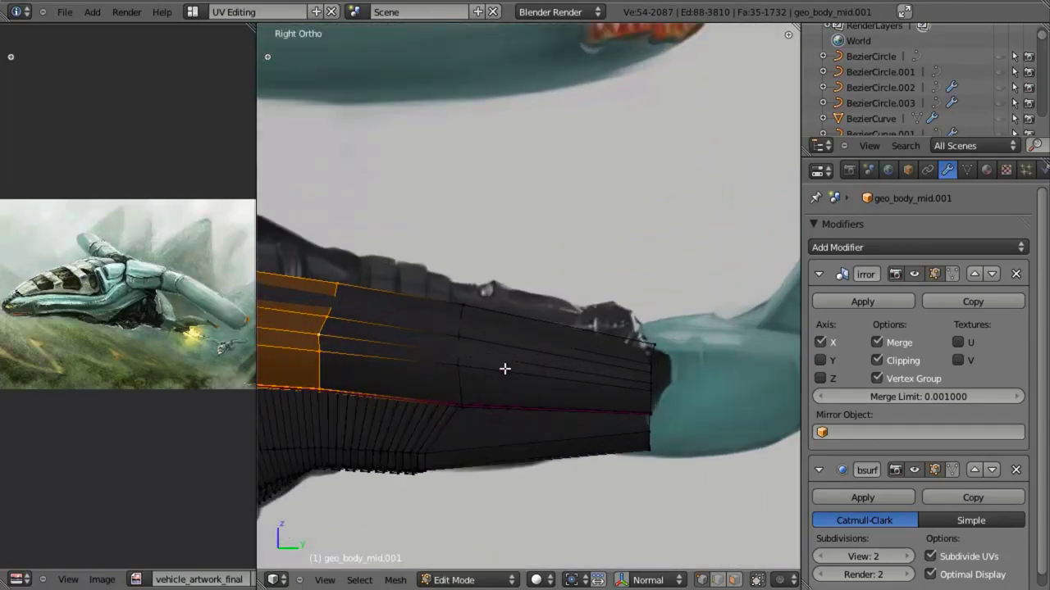
left_click(461, 393, "alt+shift")
left_click(653, 398, "alt+shift")
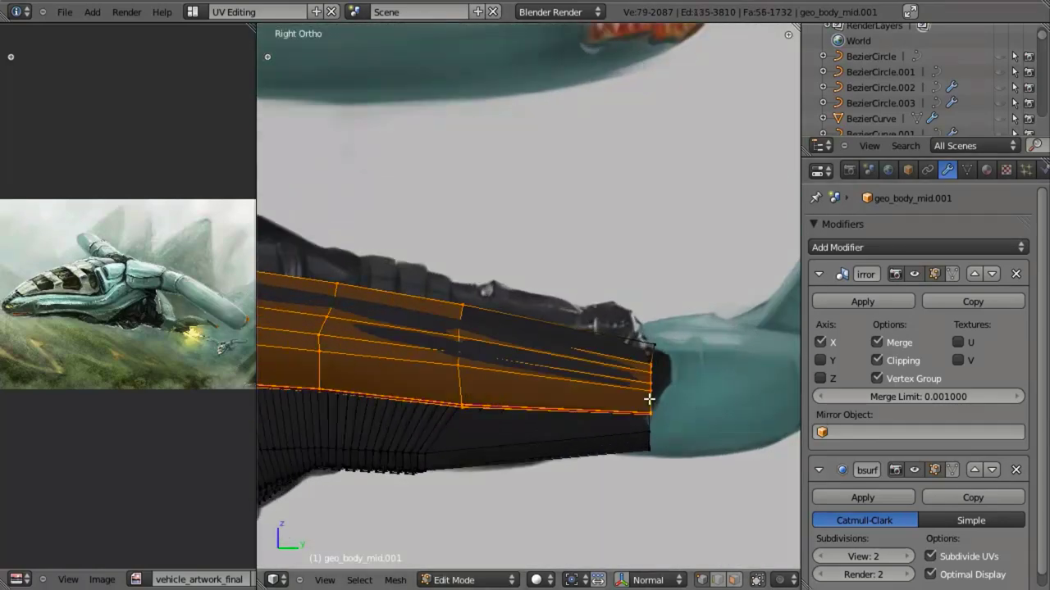
key("KP_Decimal")
left_click(801, 376, "alt+shift")
Check the selected tail boom faces from the side and split them off from the surrounding mid-body mesh.
middle_click_drag(801, 377, 686, 350)
key("KP_3")
middle_click_drag(579, 393, 754, 369, "shift")
key("z")
scroll(513, 330, "up", 3)
mouse_move(551, 349)
middle_mouse_down()
mouse_move(514, 330)
mouse_move(500, 352)
mouse_move(510, 355)
middle_mouse_up()
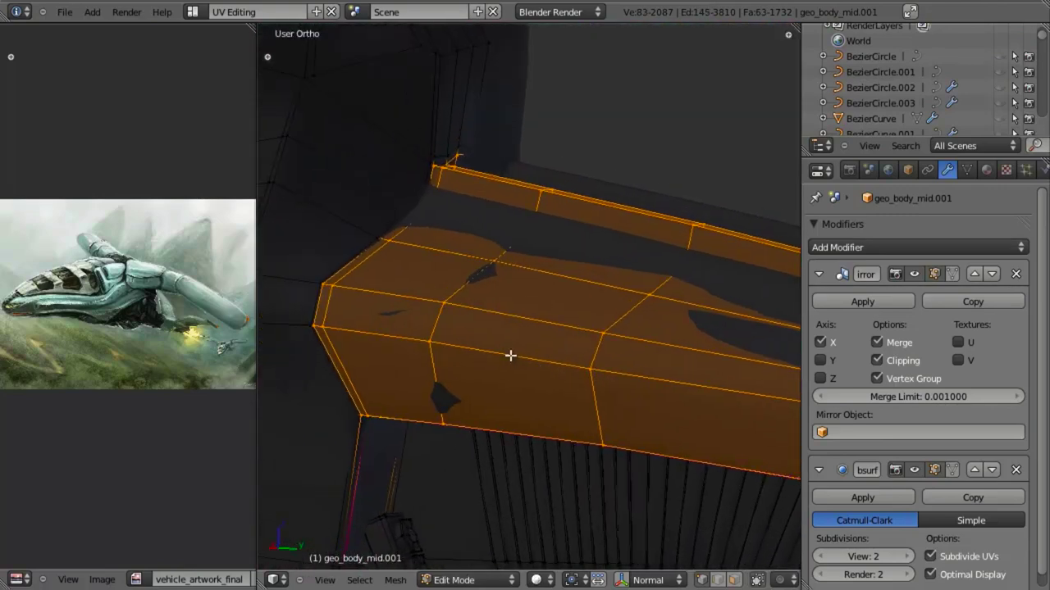
key("KP_4")
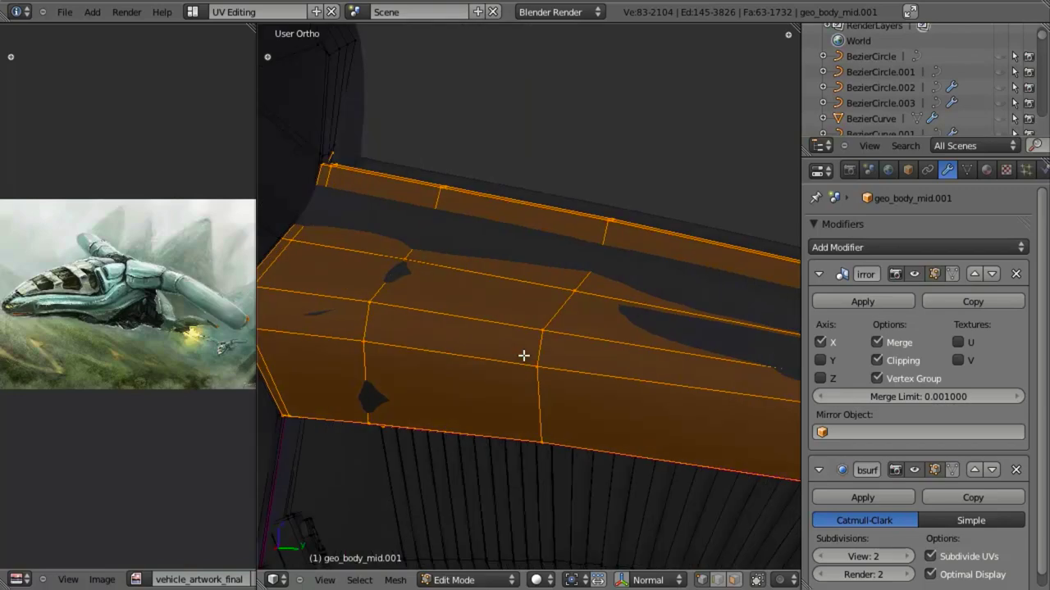
Fatten the split tail boom section by about 0.0077 along its normals, and check the smoothed body.
key("KP_3")
middle_click_drag(463, 374, 497, 317, "shift")
key("g")
key("y")
right_click(608, 341)
key("alt+s")
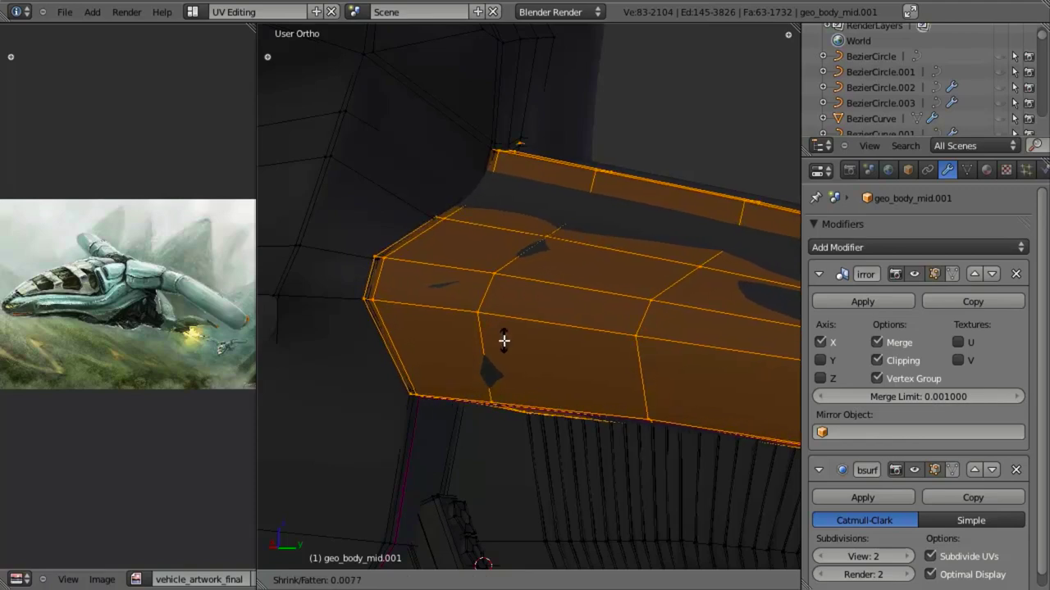
left_click(504, 341)
key("Tab")
middle_click_drag(535, 313, 485, 249)
scroll(490, 343, "down", 4)
Deselect everything, select the two stray vertices beside the boom's root, and delete them.
key("Tab")
key("a")
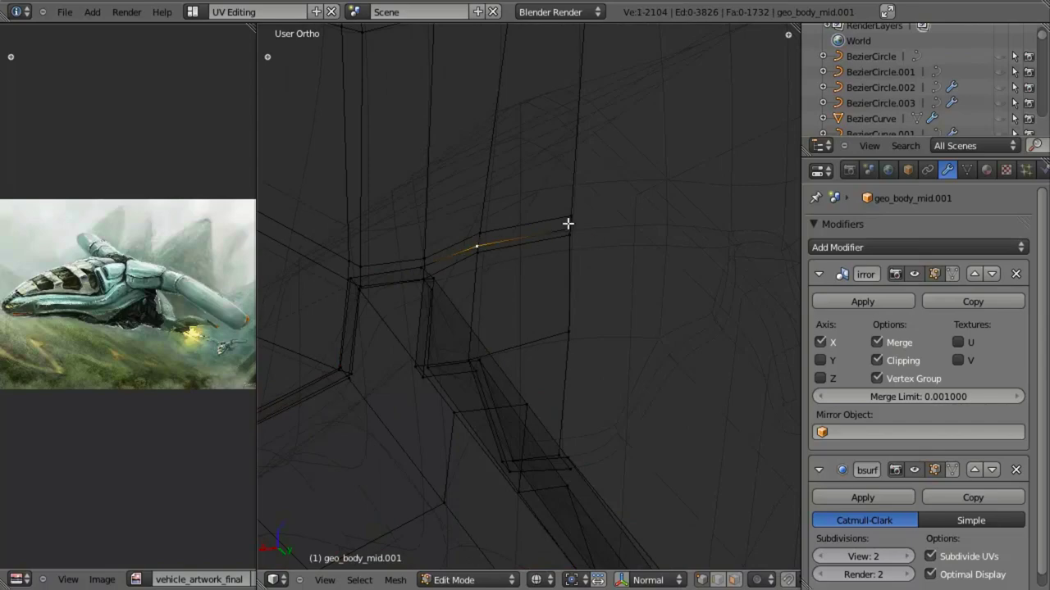
right_click(570, 220, "shift")
mouse_move(571, 226)
middle_mouse_down()
mouse_move(583, 269)
mouse_move(553, 276)
middle_mouse_up()
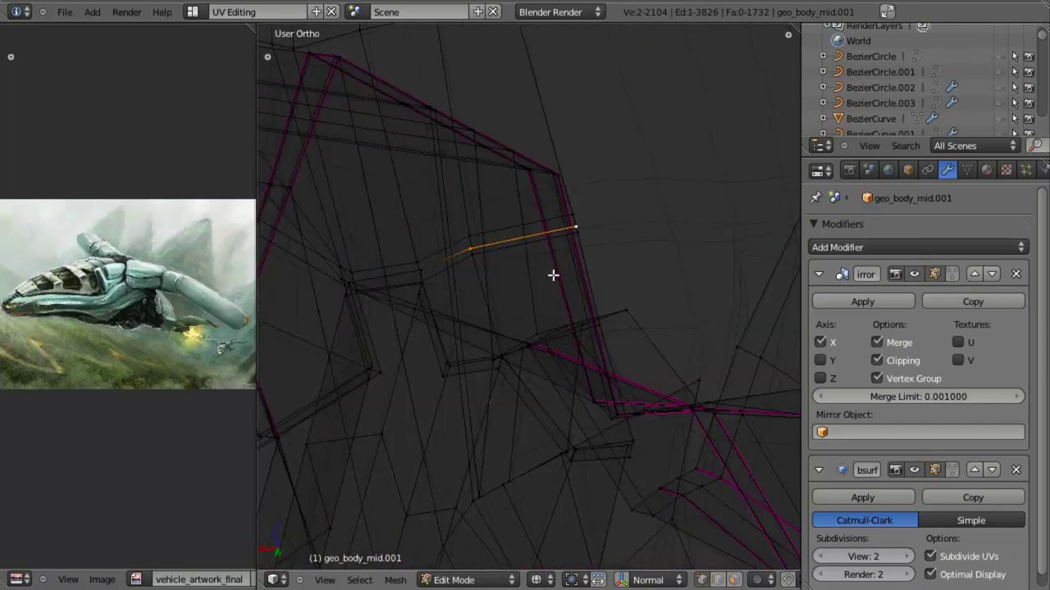
key("x")
left_click(553, 276)
Select the linked tail boom section to check its separation, and compare the smoothed body with the side reference.
key("z")
middle_click_drag(540, 358, 525, 356)
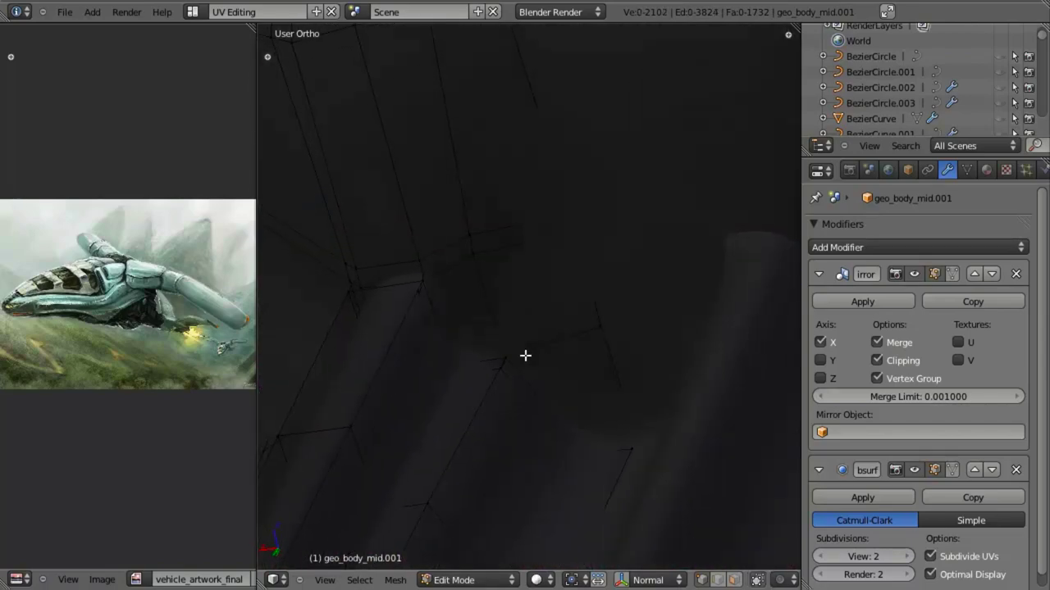
key("l")
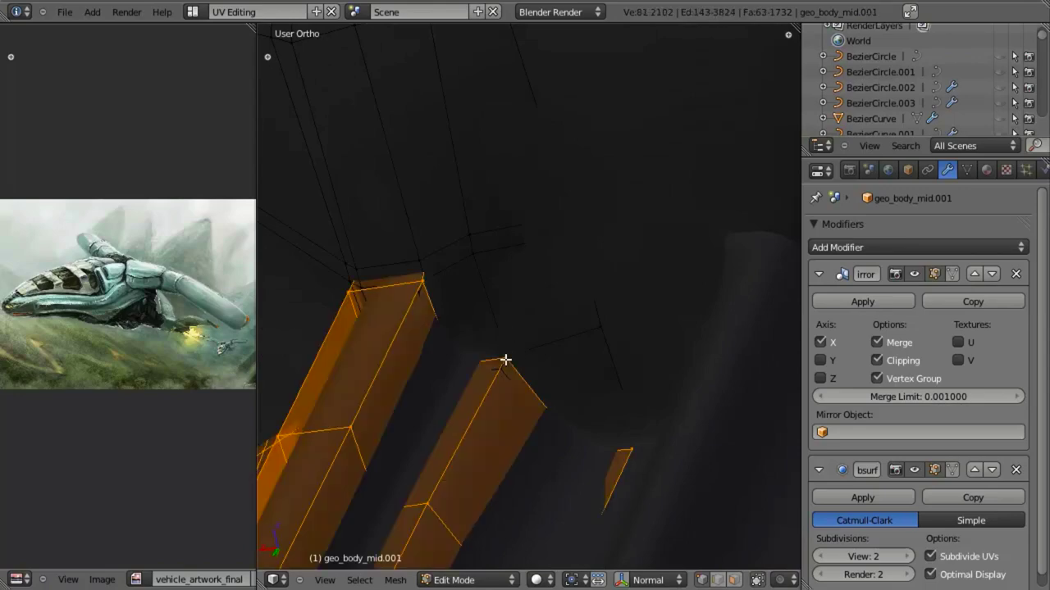
key("Tab")
scroll(487, 380, "down", 7)
mouse_move(477, 396)
middle_mouse_down()
mouse_move(568, 361)
mouse_move(602, 303)
mouse_move(431, 353)
mouse_move(455, 274)
mouse_move(523, 269)
mouse_move(518, 126)
middle_mouse_up()
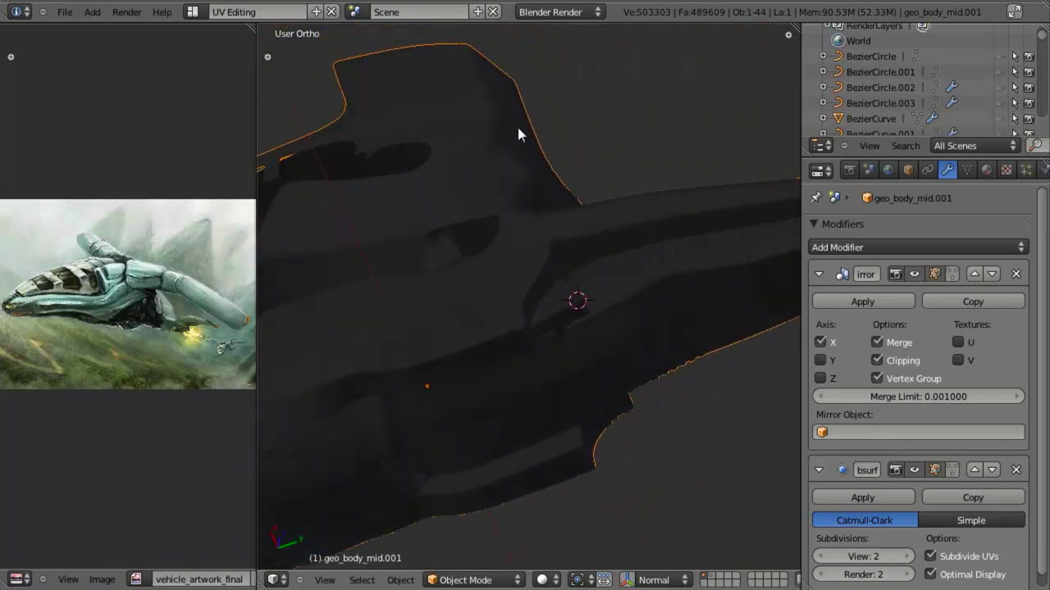
key("KP_3")
middle_click_drag(541, 230, 516, 521, "shift")
middle_click_drag(521, 351, 512, 422, "shift")
scroll(512, 422, "up", 4)
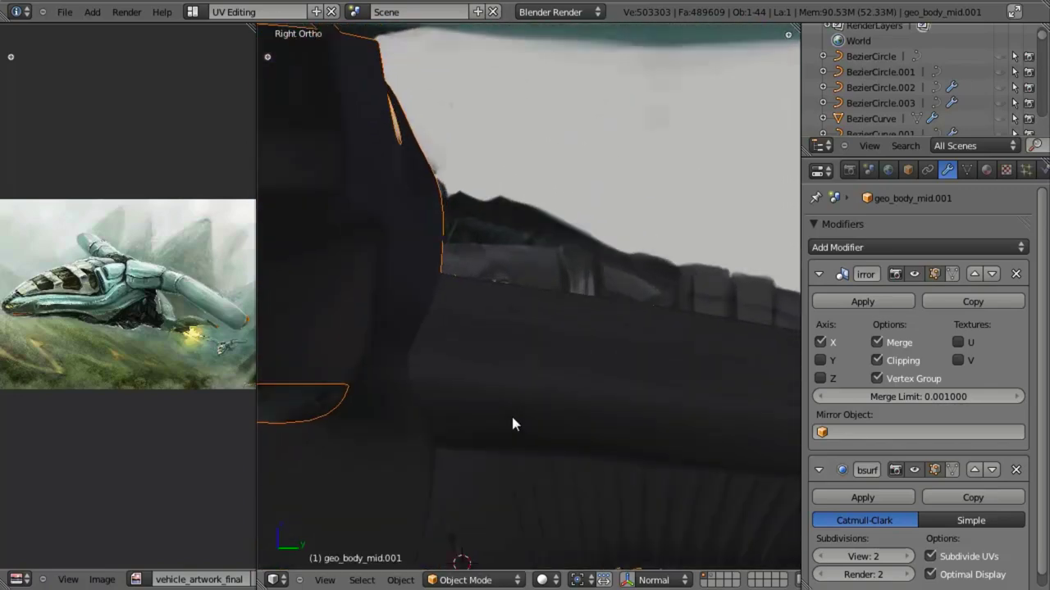
Select the mid-body and cut a lengthwise edge loop along the tail boom's side, slid close to the neighbouring upper edge.
middle_click_drag(514, 368, 418, 381)
key("KP_3")
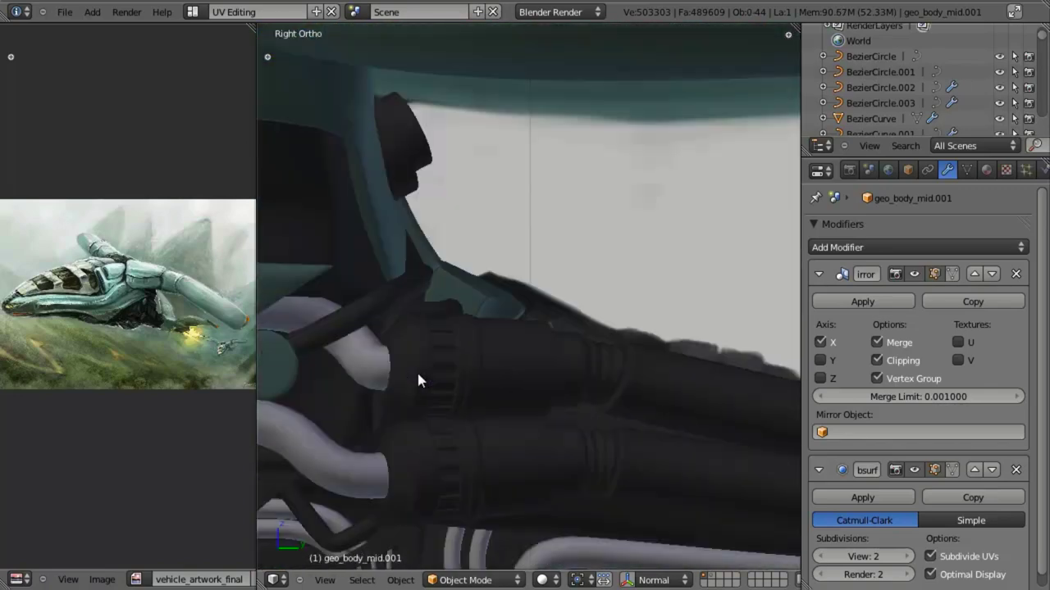
key("z")
right_click(621, 519)
scroll(581, 433, "up", 4)
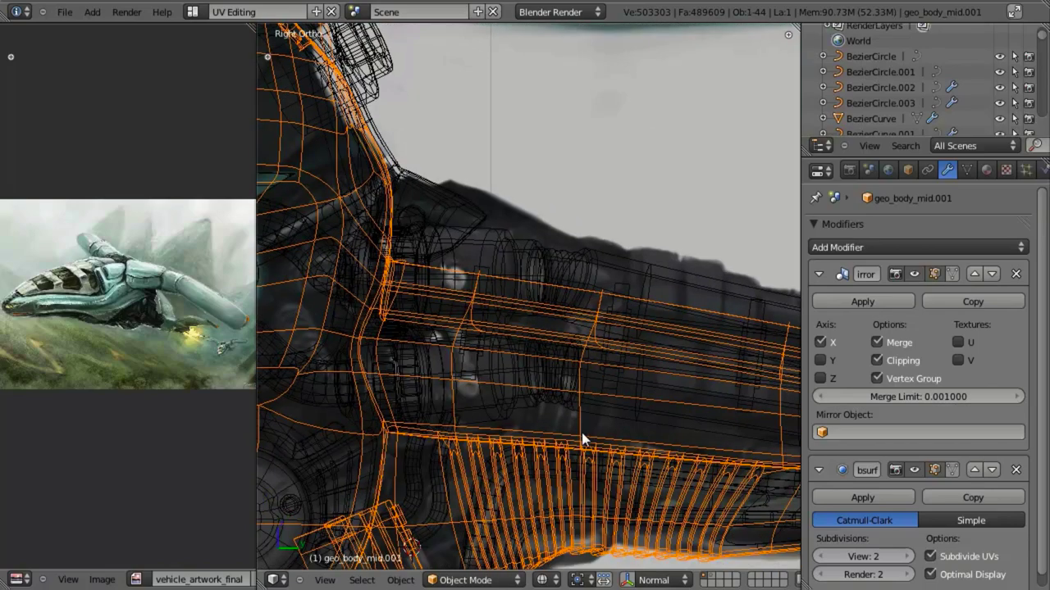
key("z")
key("Tab")
middle_click_drag(525, 368, 403, 282)
key("a")
key("ctrl+r")
left_click(466, 318)
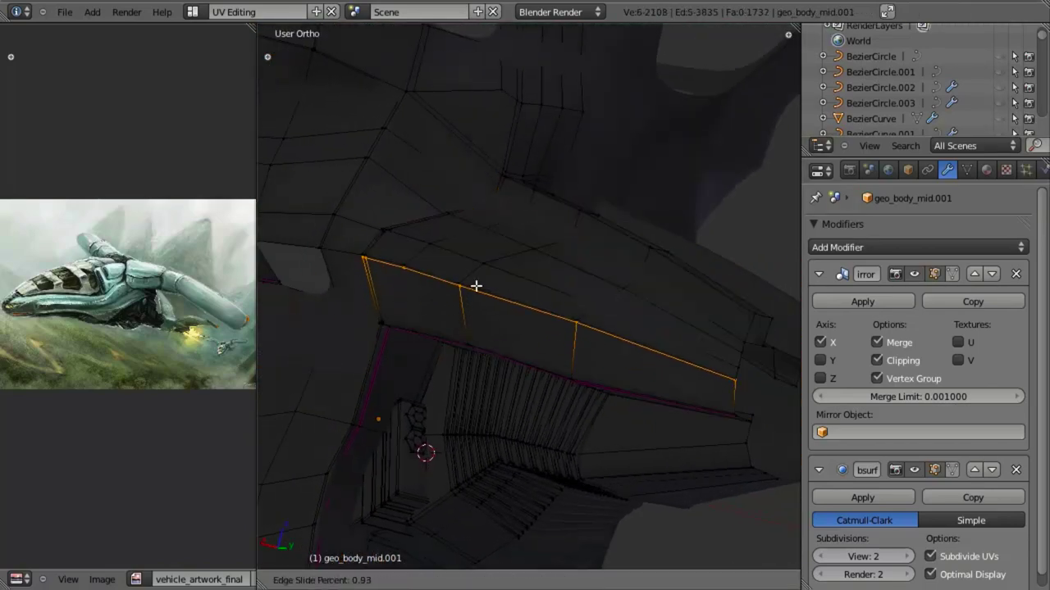
left_click(480, 283)
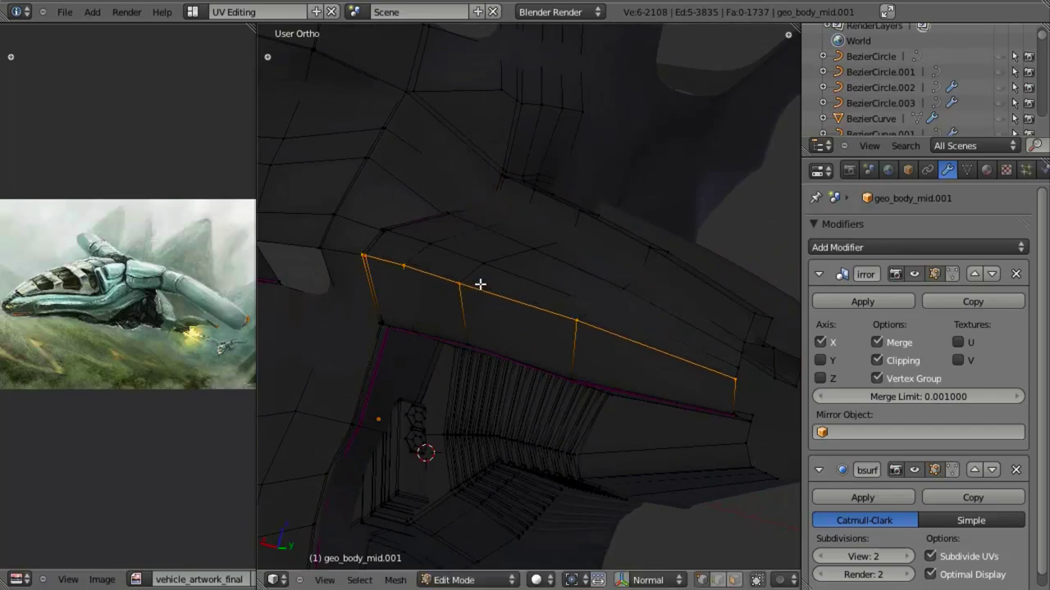
Lower the new loop along Z and cut a second lengthwise loop between it and the boom's creased lower edge.
key("g")
key("z")
left_click(476, 309)
key("a")
key("ctrl+r")
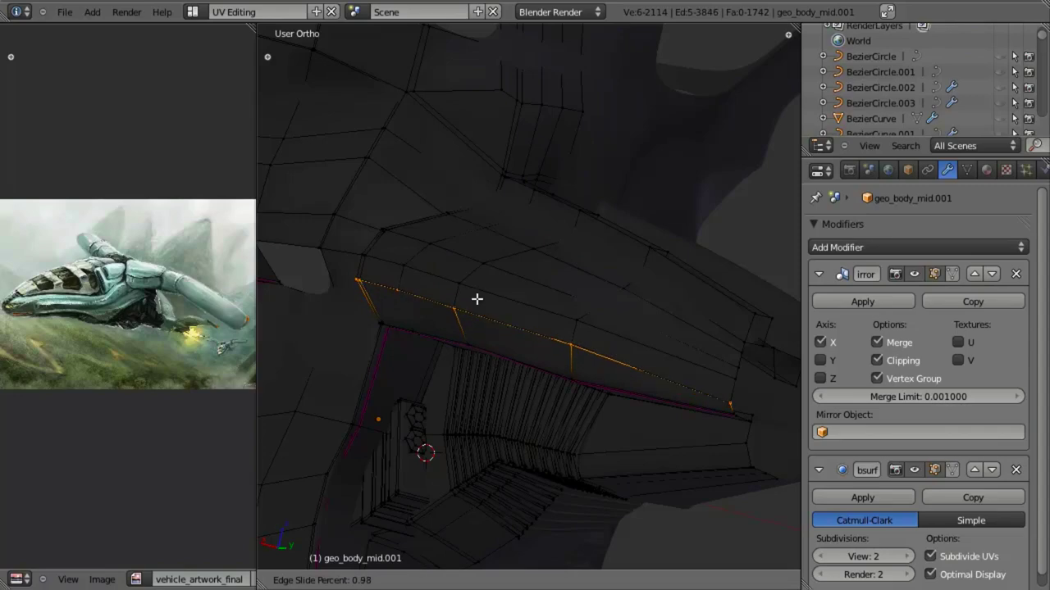
left_click(478, 326)
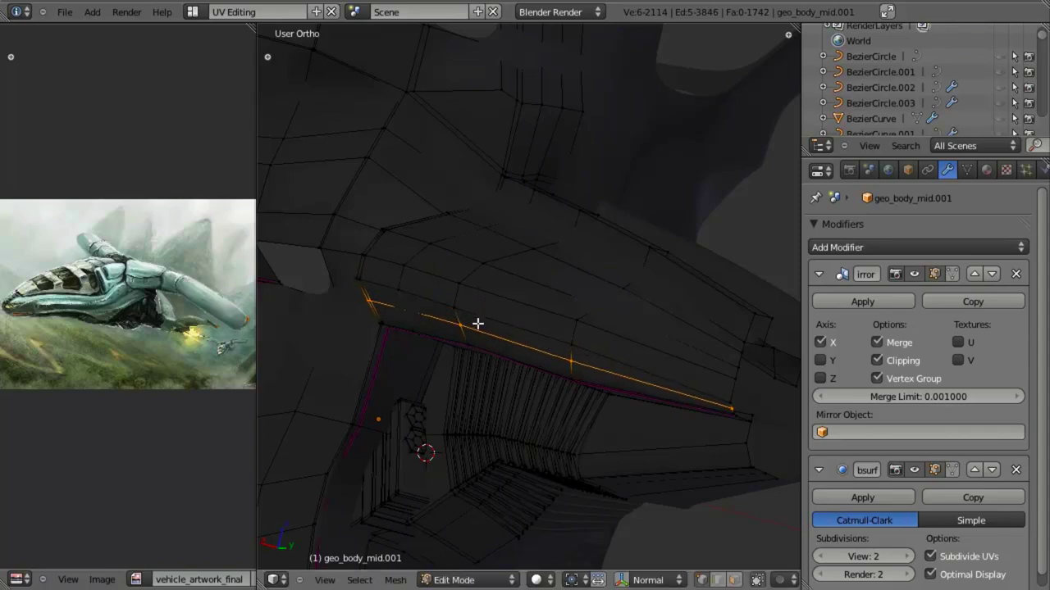
Move the second loop about -0.0082 along X, then drop its rear end from the selection and adjust the rest along X.
middle_click_drag(478, 326, 452, 288)
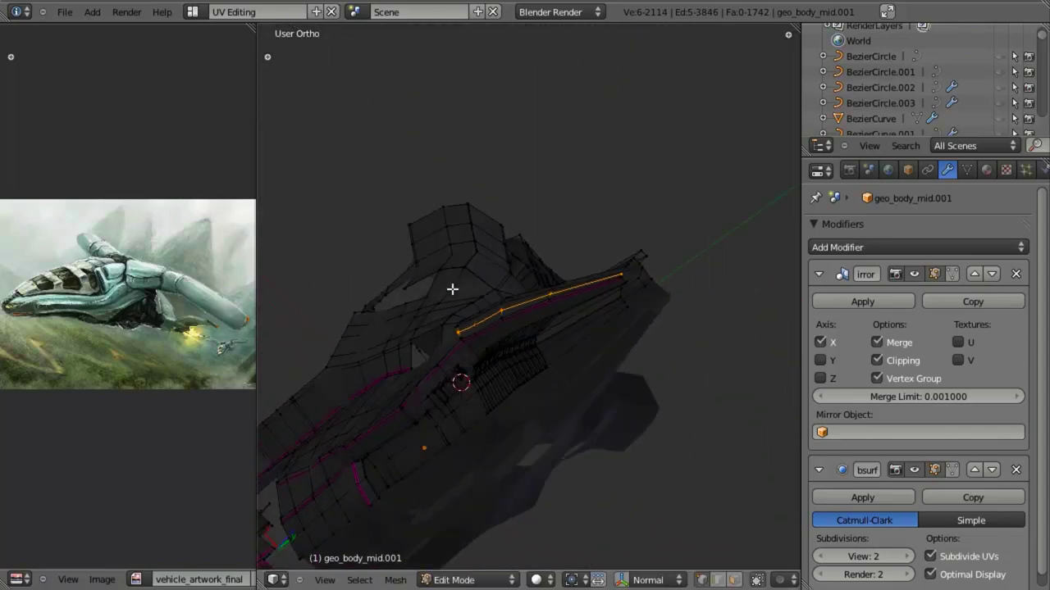
scroll(612, 304, "up", 5)
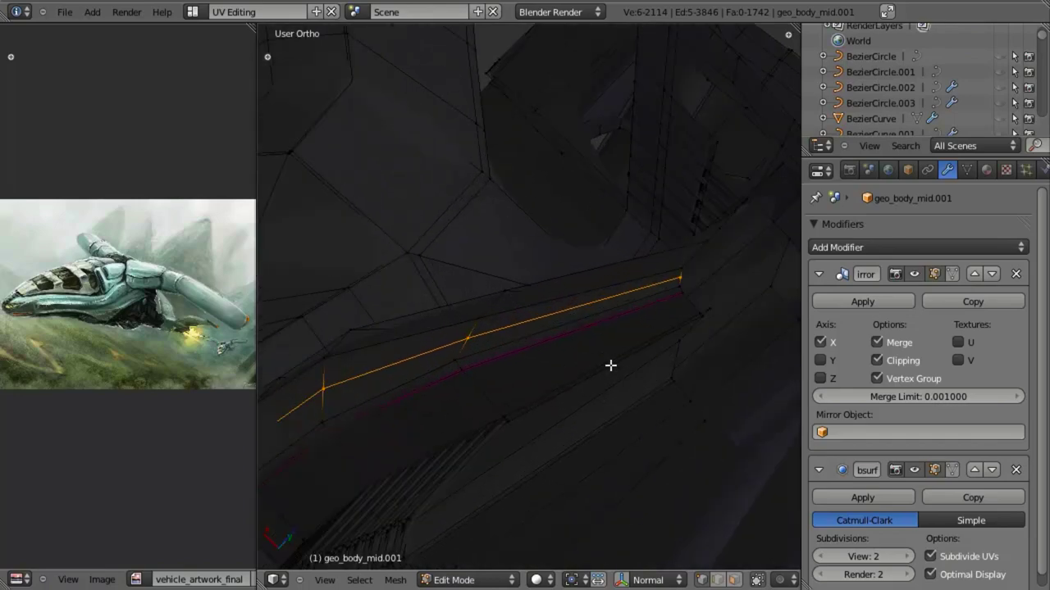
key("g")
key("x")
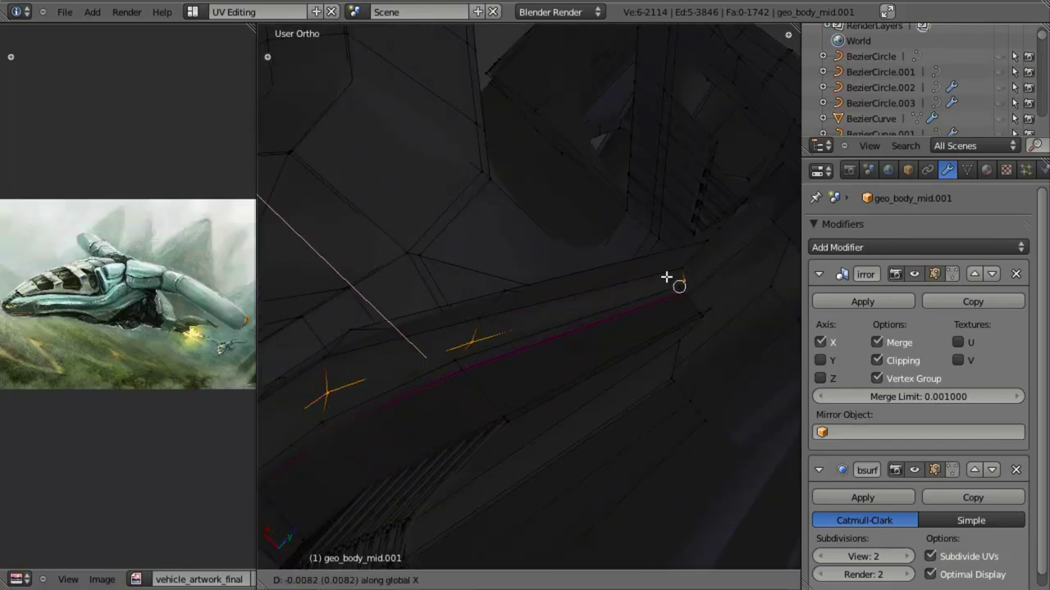
left_click(666, 277)
key("b")
key("g")
key("x")
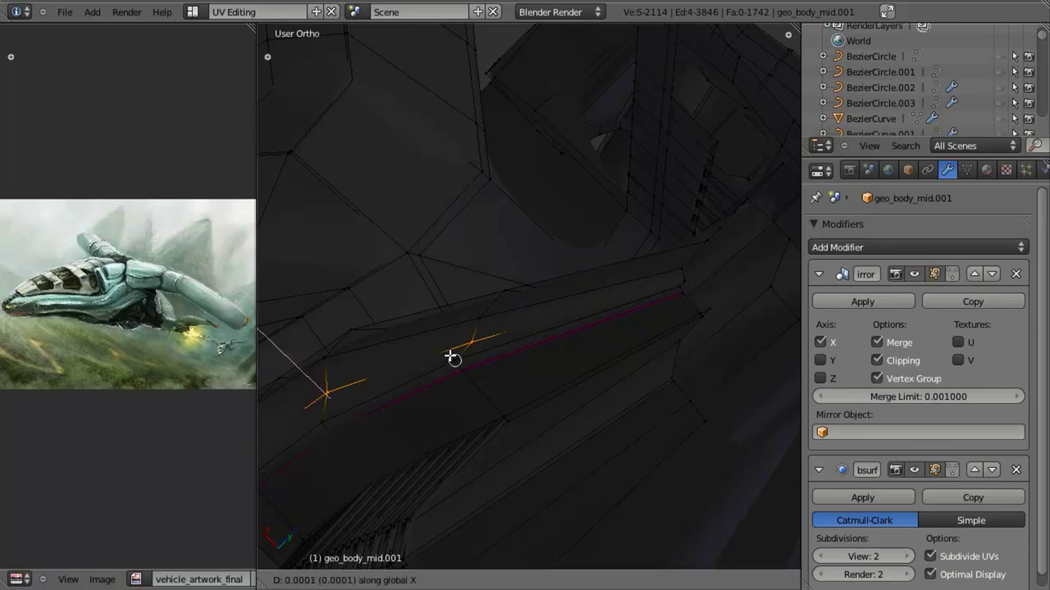
left_click(452, 357)
Progressively reduce the selection towards the boom's root and move the loop's remaining front vertices along X to round the profile.
key("b")
middle_click_drag(422, 319, 490, 377)
middle_click_drag(324, 423, 412, 370, "shift")
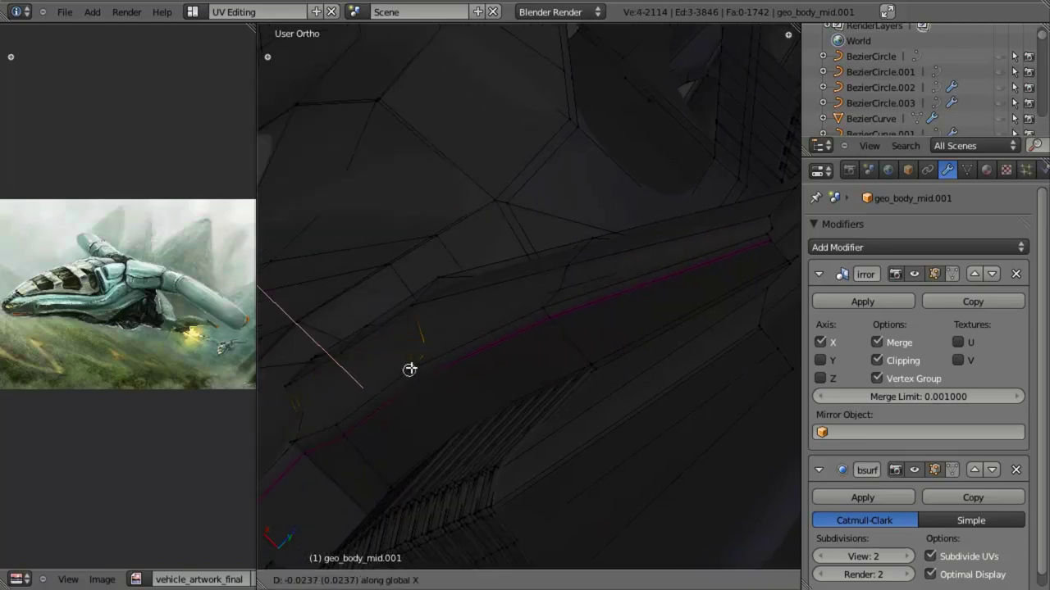
key("z")
key("g")
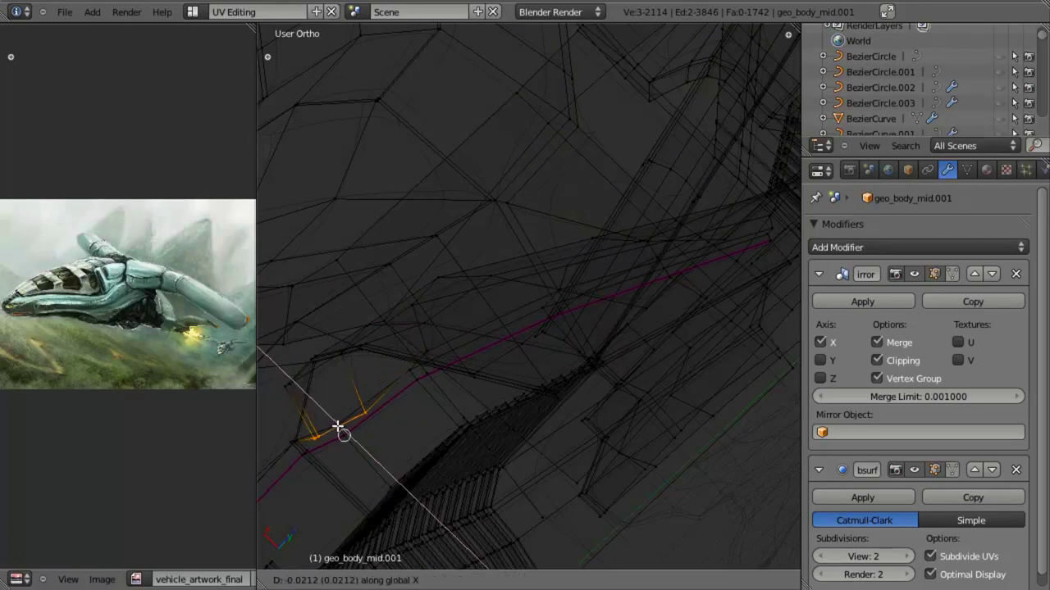
left_click(337, 425)
key("g")
key("x")
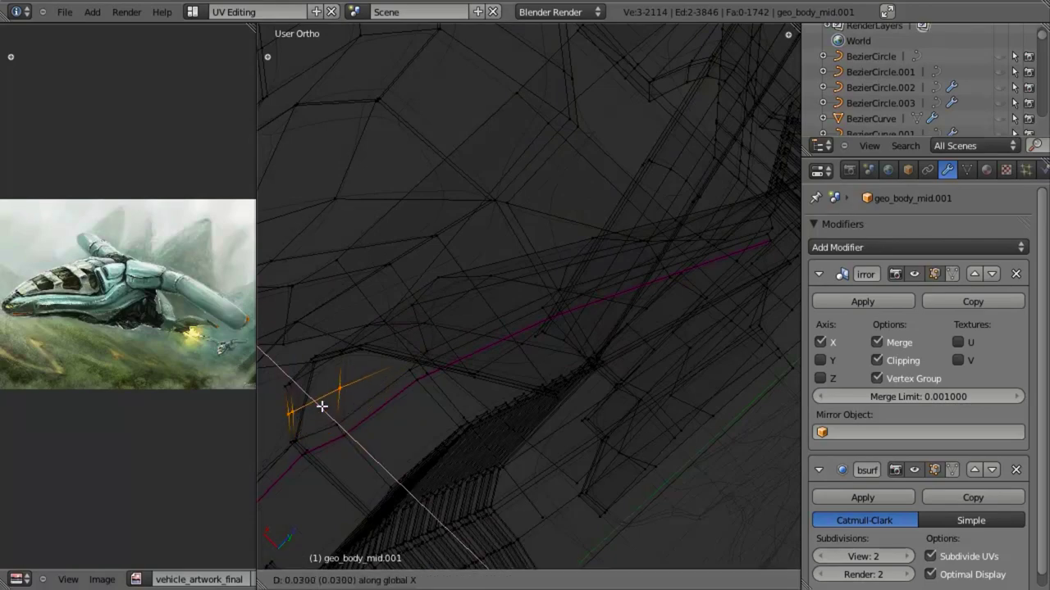
left_click(334, 423)
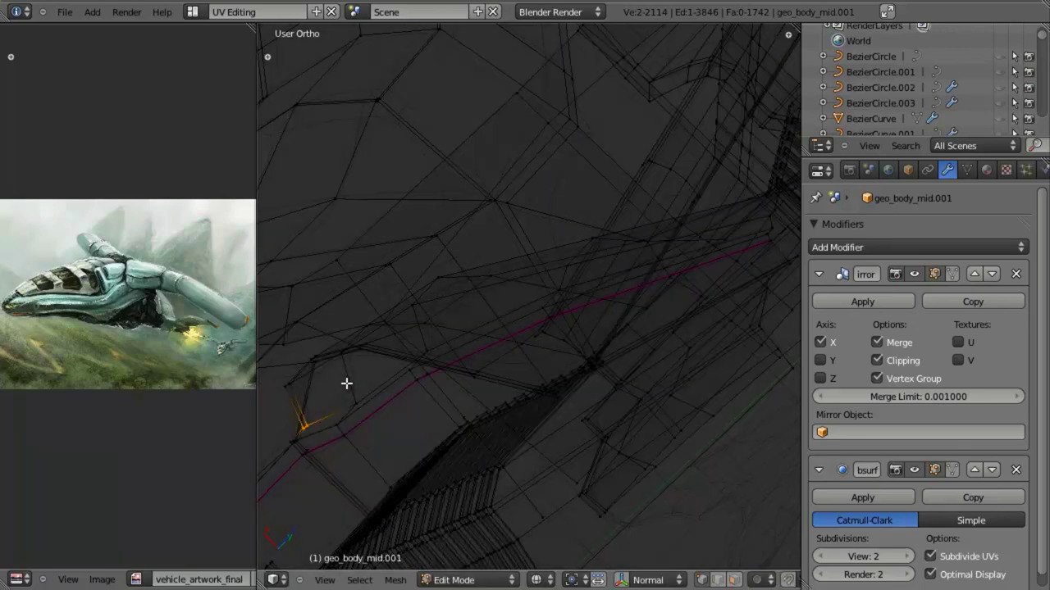
Cut another lengthwise edge loop into the boom's side and check the smoothed body from several angles.
key("ctrl+r")
left_click(361, 397)
key("z")
mouse_move(361, 397)
middle_mouse_down()
mouse_move(462, 359)
mouse_move(548, 405)
mouse_move(537, 400)
middle_mouse_up()
key("Tab")
scroll(491, 368, "down", 5)
middle_click_drag(492, 368, 414, 318)
scroll(512, 393, "up", 7)
key("Tab")
key("ctrl+r")
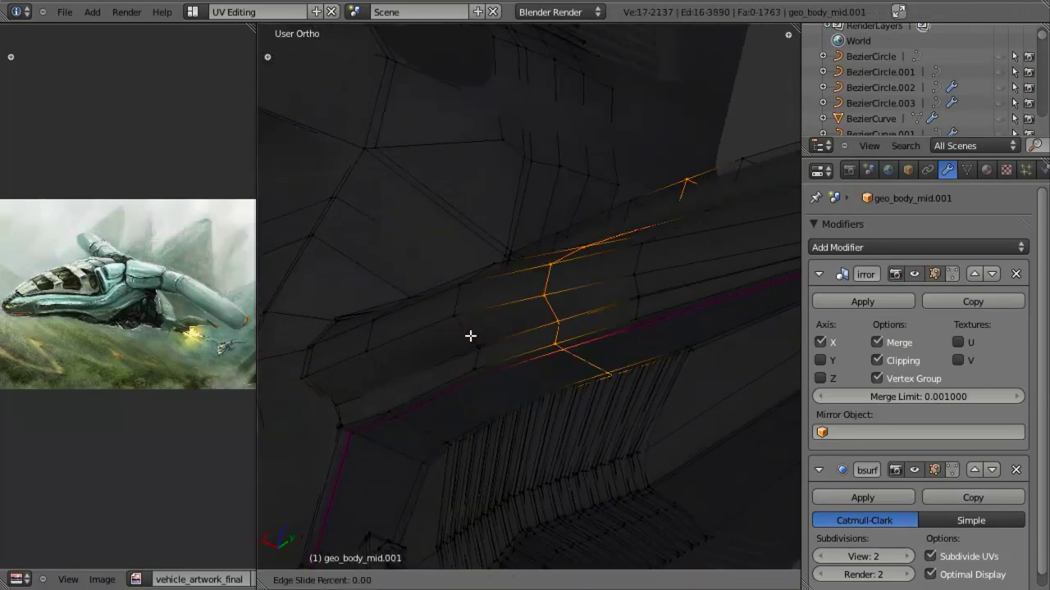
right_click(470, 336)
key("ctrl+z")
Cut a lengthwise edge loop along the middle of the boom's side and inspect the smoothed result.
key("ctrl+r")
left_click(463, 331)
left_click(450, 317)
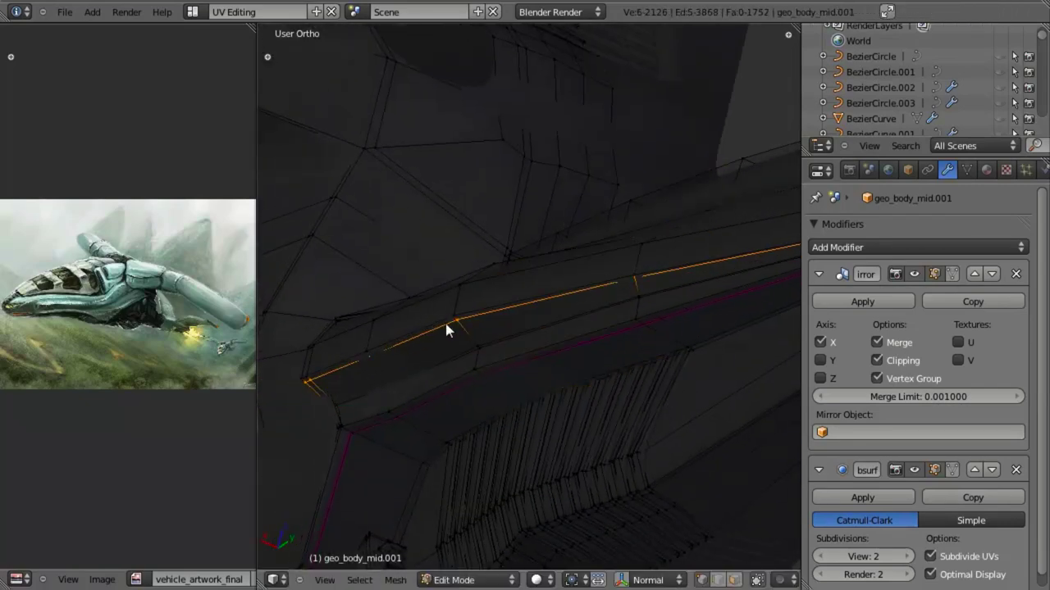
key("Tab")
scroll(533, 312, "up", 4)
middle_click_drag(548, 328, 524, 318)
scroll(475, 337, "down", 5)
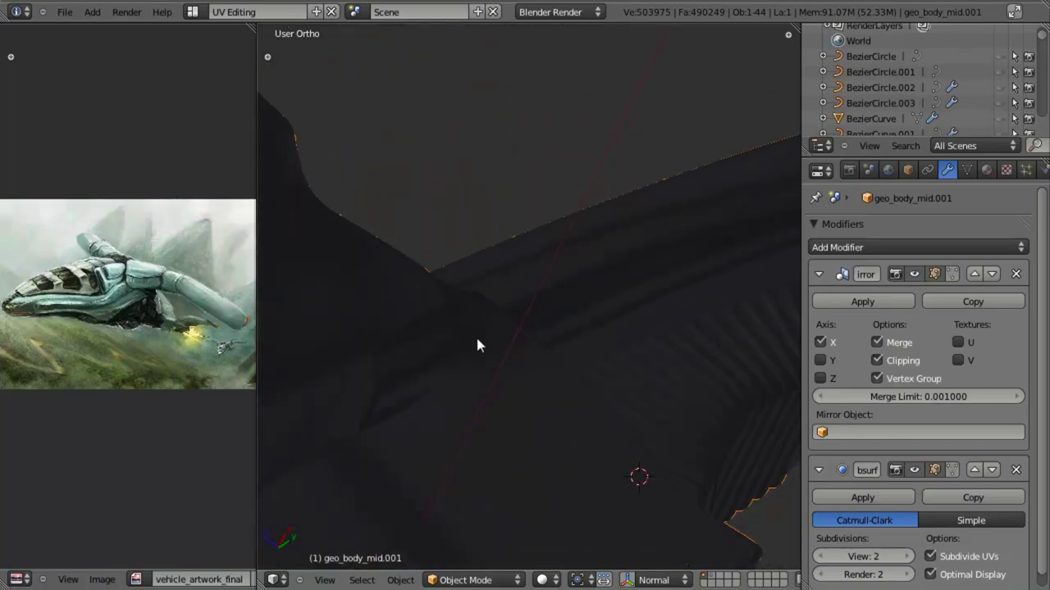
Edit the pipe curves and shift the upper and middle control points of the two short pipes about 0.018 along Y.
scroll(482, 305, "up", 1)
middle_click_drag(483, 301, 531, 329)
right_click(537, 335)
key("Tab")
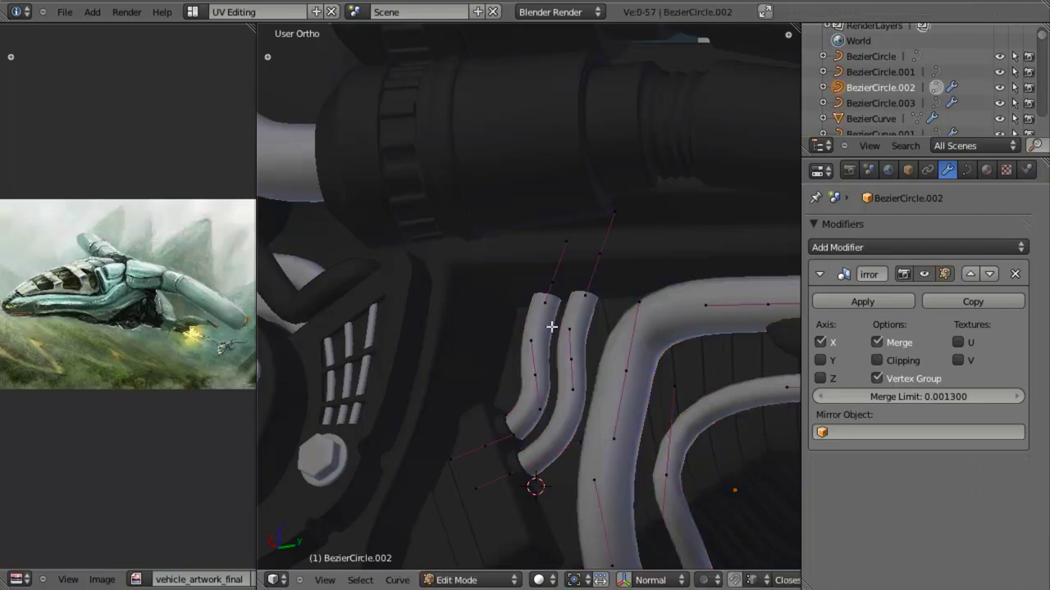
right_click(555, 284)
key("g")
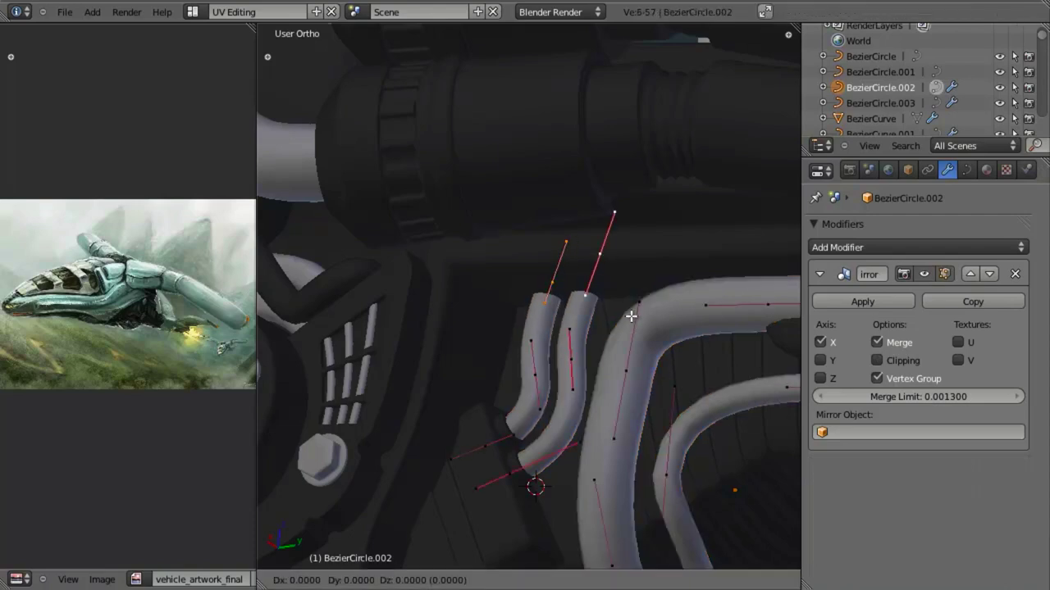
left_click(528, 375)
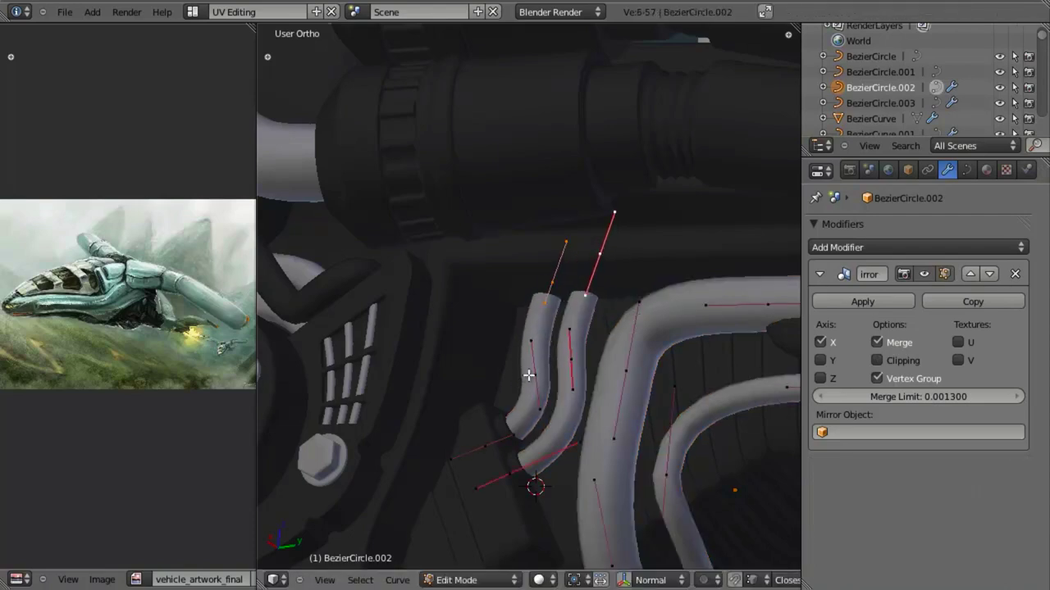
key("g")
key("y")
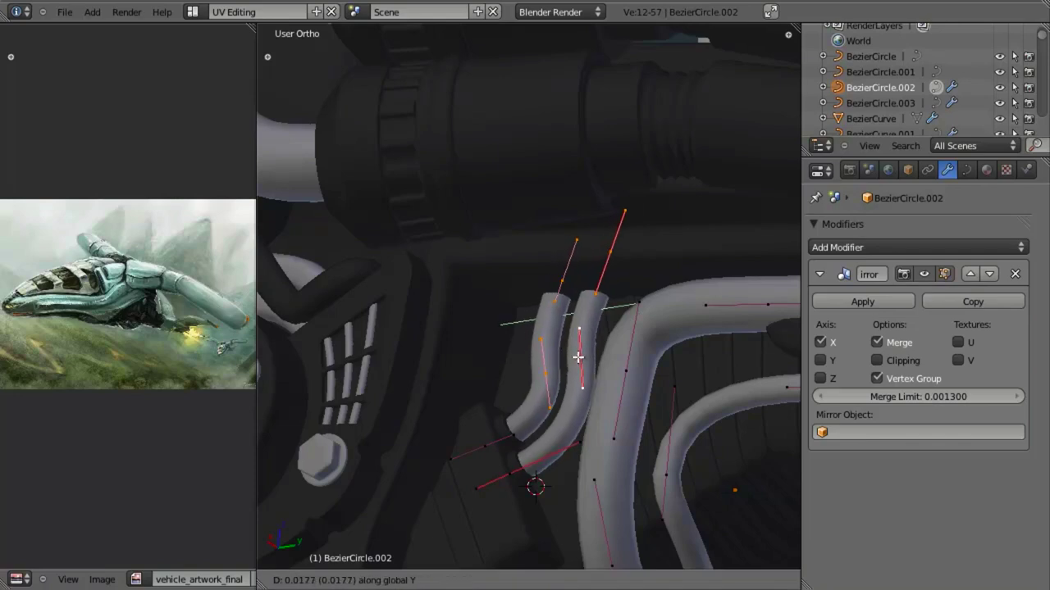
left_click(575, 369)
Leave curve editing and compare the adjusted pipes with the side reference in solid and wireframe display.
key("KP_3")
scroll(578, 428, "down", 2)
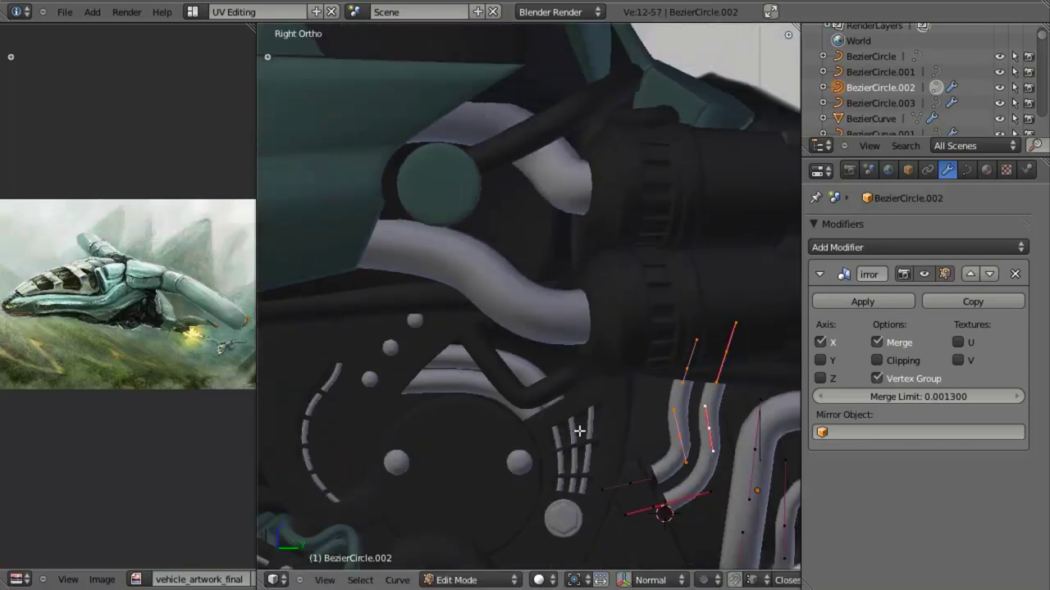
middle_click_drag(645, 449, 542, 385, "shift")
key("Tab")
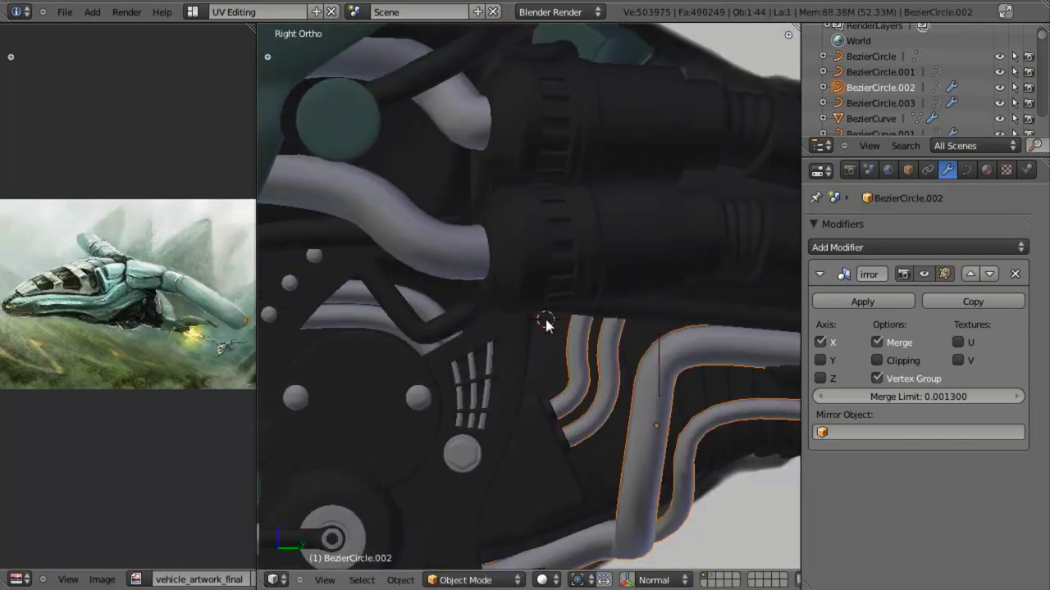
key("z")
key("z")
key("z")
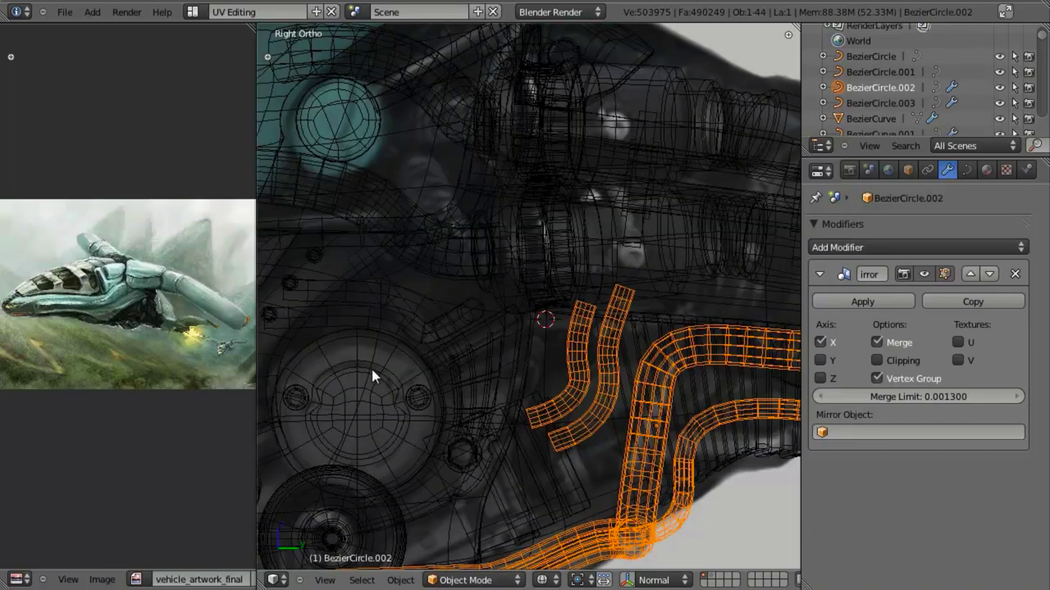
Select the round side housing, compare it with the side reference, and open its mesh for editing with nothing selected.
right_click(430, 437)
key("z")
scroll(501, 435, "down", 3)
key("z")
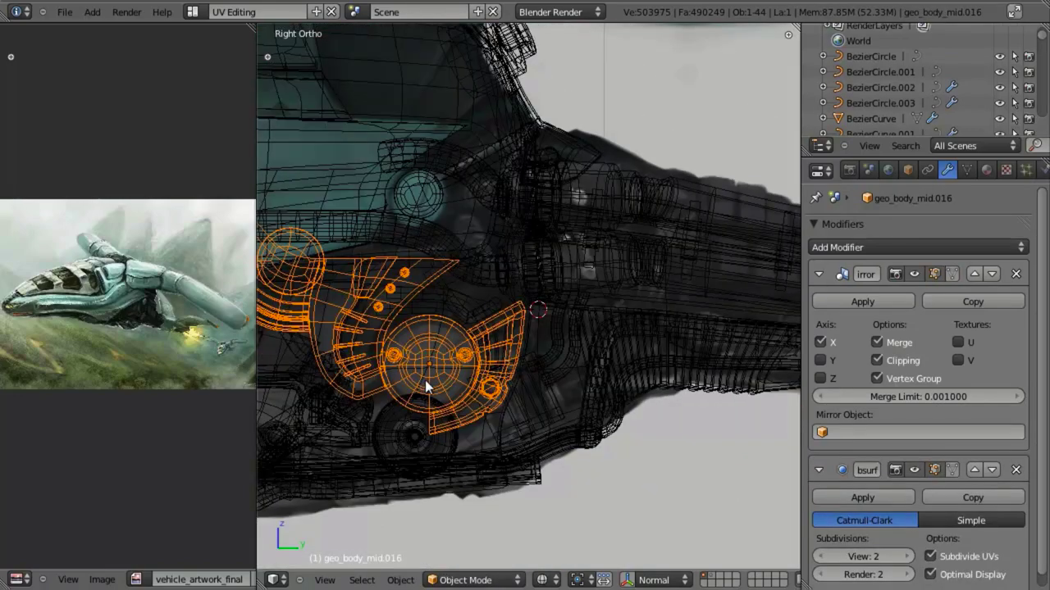
middle_click_drag(425, 380, 549, 376, "shift")
key("z")
key("z")
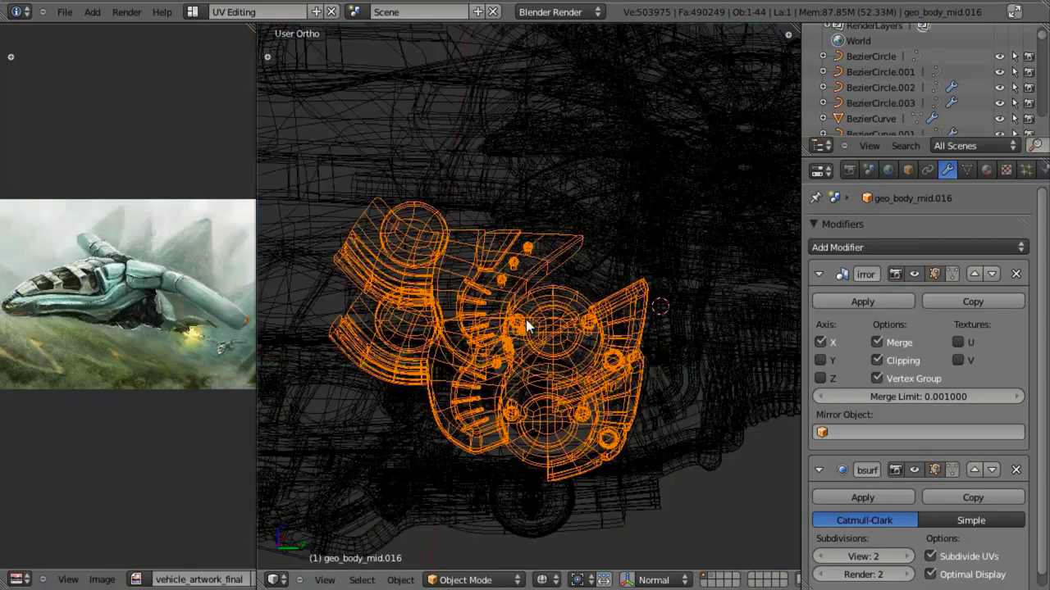
key("KP_3")
key("Tab")
key("a")
key("a")
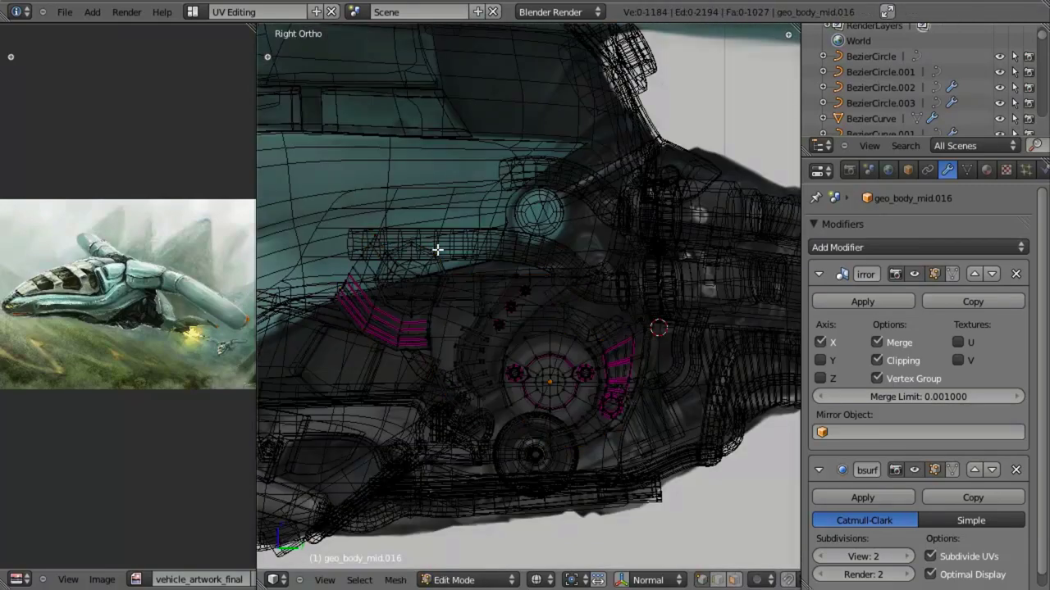
Duplicate the round disc at the housing's front end and place the copy over the short pipes' upper ends.
key("l")
scroll(434, 297, "up", 4)
key("g")
left_click(733, 415)
scroll(705, 410, "down", 3)
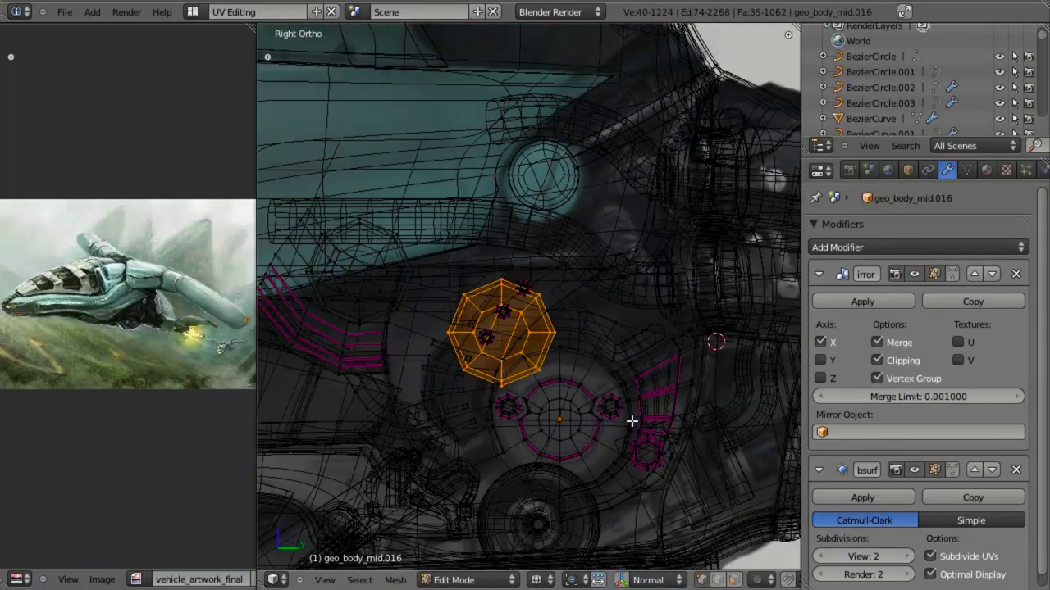
middle_click_drag(625, 422, 410, 393, "shift")
key("g")
left_click(613, 415)
key("z")
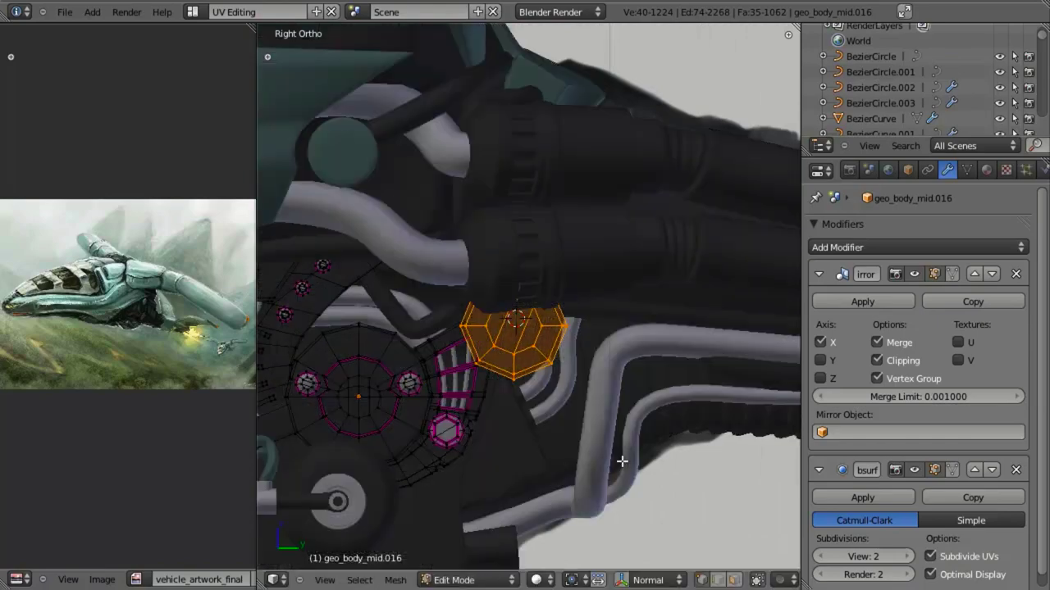
Scale the copied disc down and move it along X to sit beside the short pipes.
scroll(632, 490, "up", 3)
key("s")
left_click(596, 492)
middle_click_drag(572, 457, 548, 368)
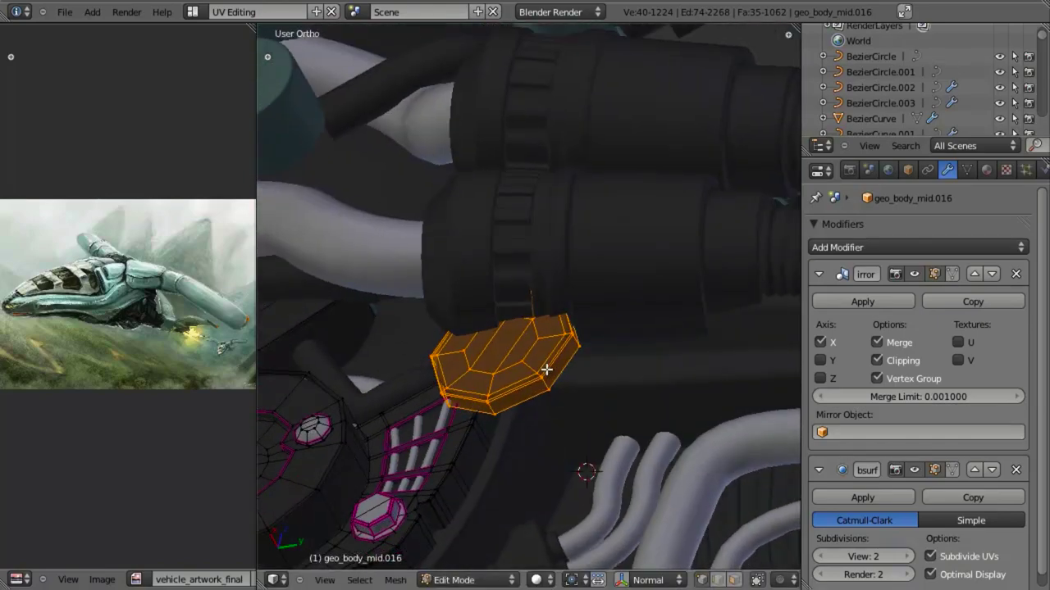
key("g")
key("x")
left_click(588, 476)
Select the edge loop on the copied disc's rim and move it along X to deepen the disc.
key("a")
right_click(620, 477, "alt")
key("g")
key("x")
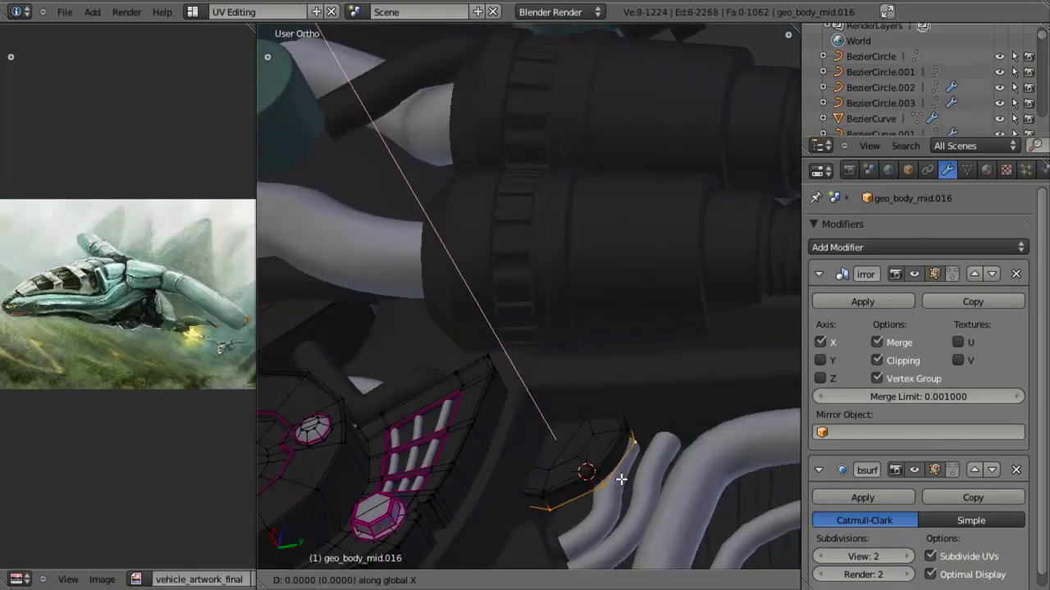
left_click(591, 466)
Select the whole copied disc and move it along X, then slightly along Y, to fit against the short pipes.
key("a")
key("l")
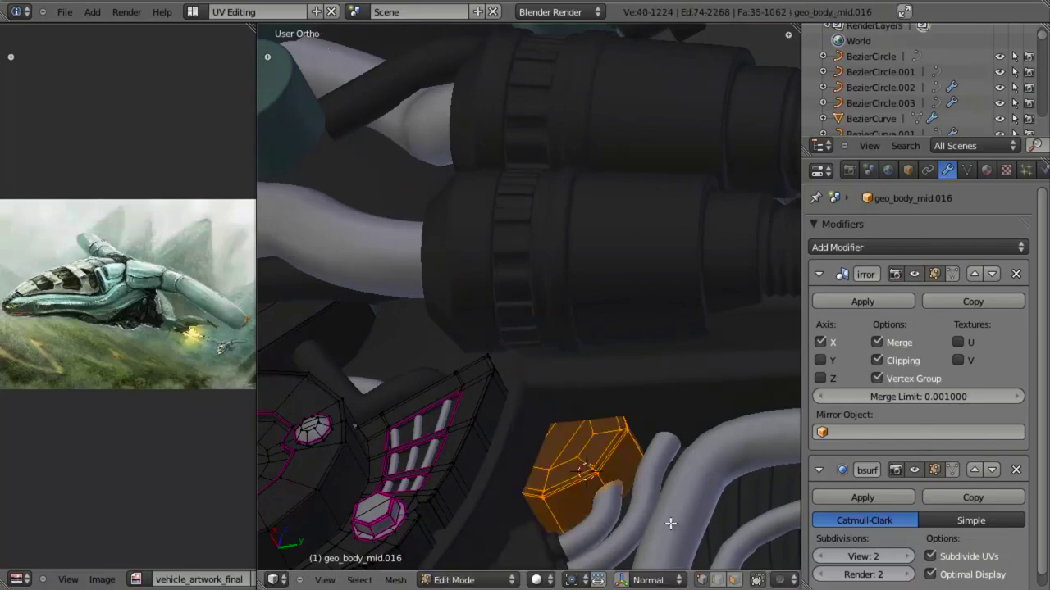
key("g")
key("x")
left_click(645, 499)
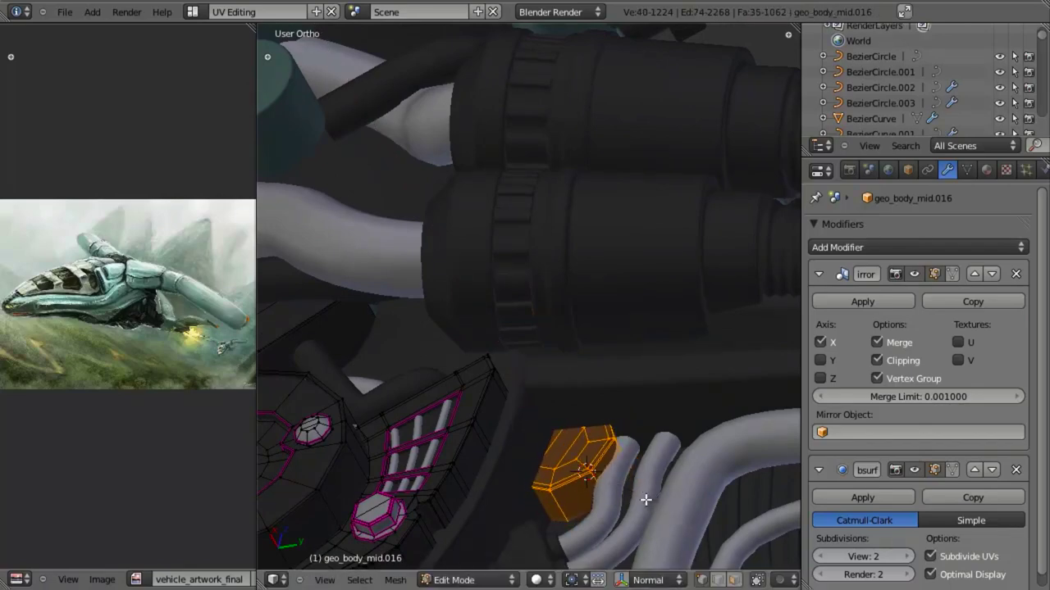
type("gx6")
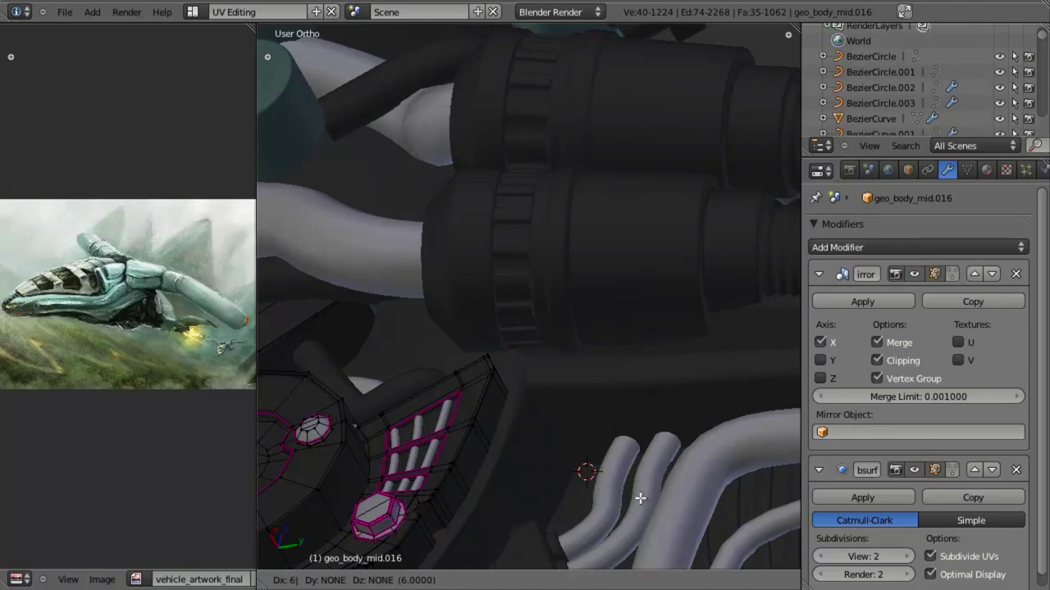
key("Escape")
key("g")
key("y")
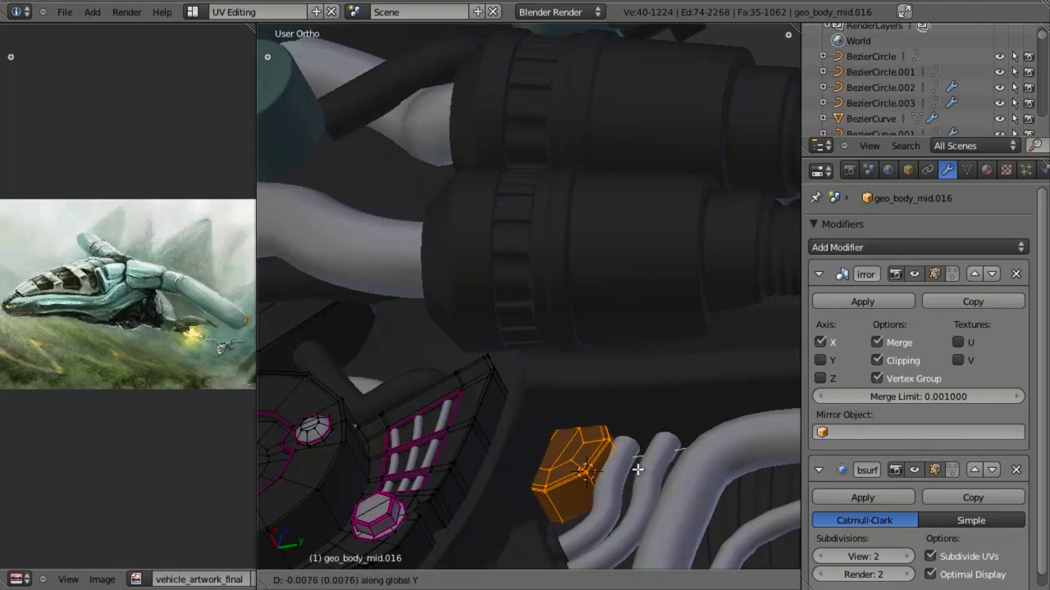
left_click(628, 465)
Reposition the copied disc at the short pipes' upper ends in the right side view and check its fit on the body.
key("KP_3")
key("z")
middle_click_drag(642, 492, 574, 267, "shift")
key("g")
left_click(625, 384)
key("z")
middle_click_drag(626, 408, 556, 370)
key("Tab")
scroll(551, 370, "down", 4)
key("a")
middle_click_drag(430, 375, 447, 331)
key("Tab")
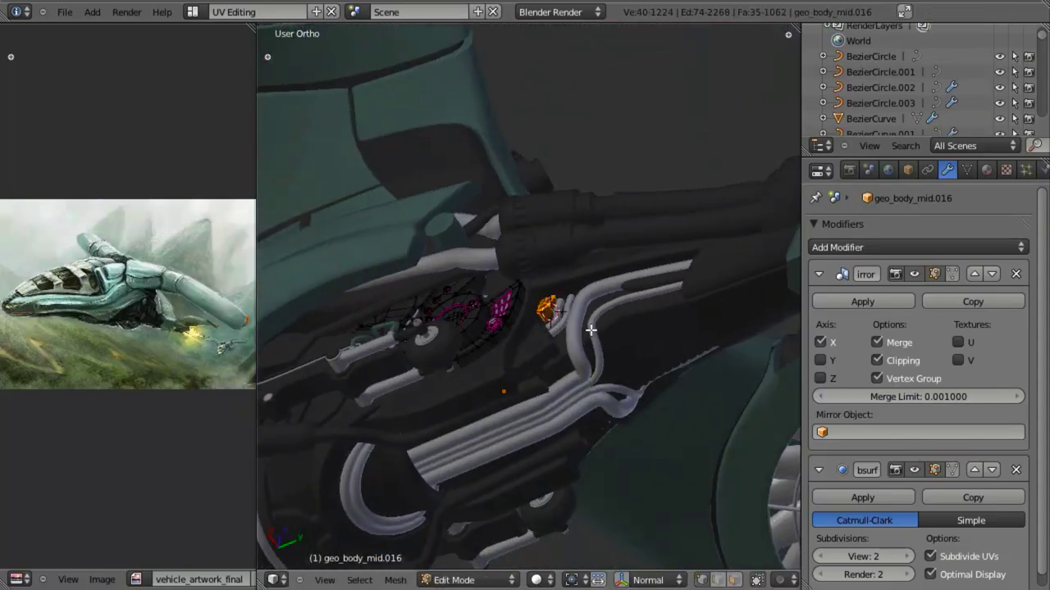
Deselect the disc's base edge loop and move the rest of the disc along X to adjust its depth.
scroll(594, 344, "up", 3)
key("z")
right_click(595, 355, "alt+shift")
key("z")
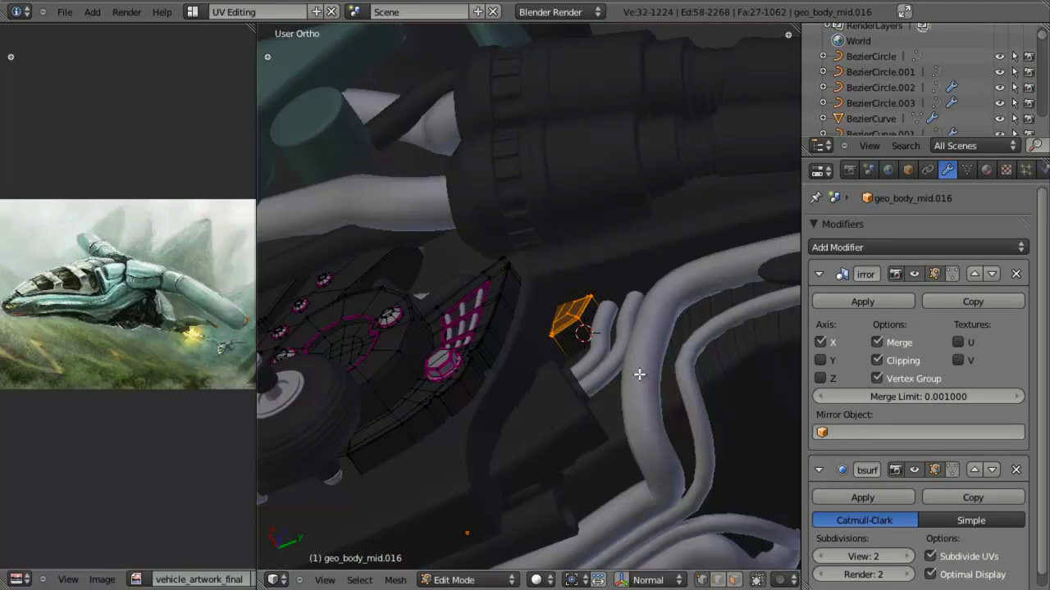
key("g")
key("x")
right_click(635, 361)
key("z")
key("g")
key("x")
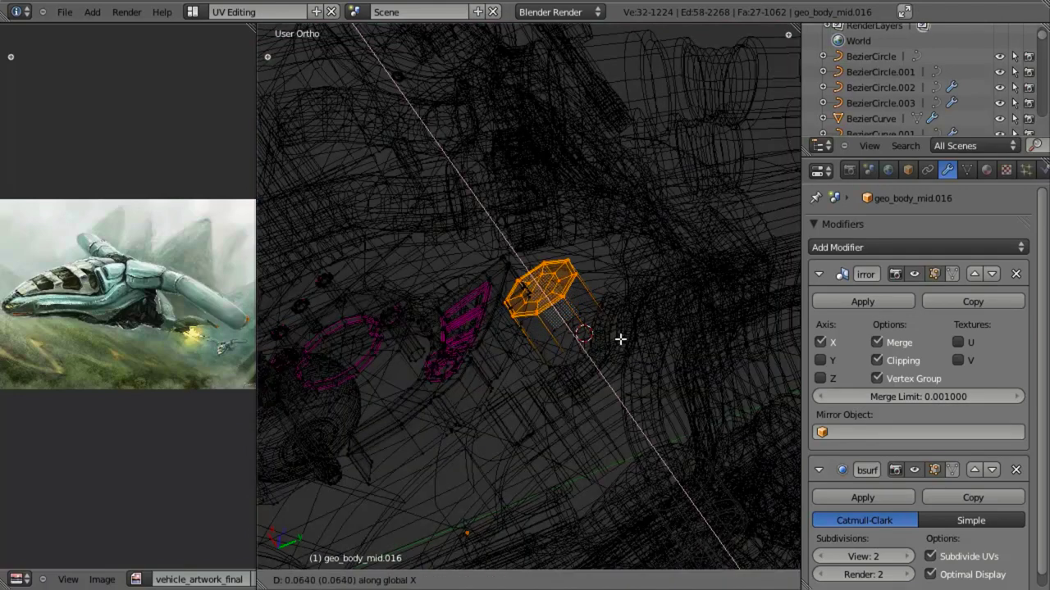
left_click(611, 337)
key("z")
key("Tab")
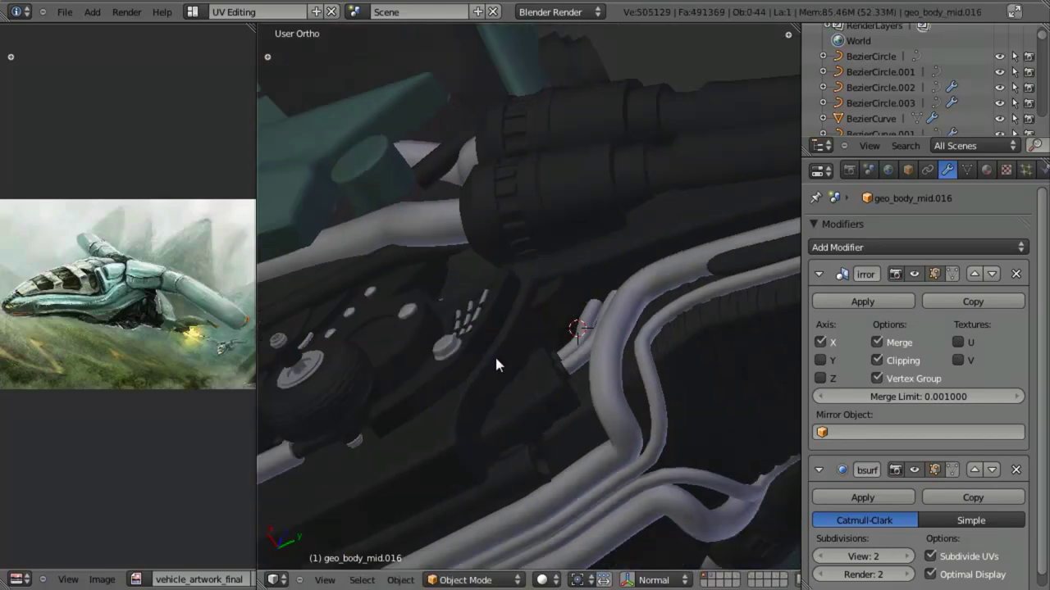
Open the underside pipe curve for editing and move the outer pipe's straight-section control points along X by about 0.02.
middle_click_drag(494, 355, 493, 237)
scroll(521, 315, "up", 4)
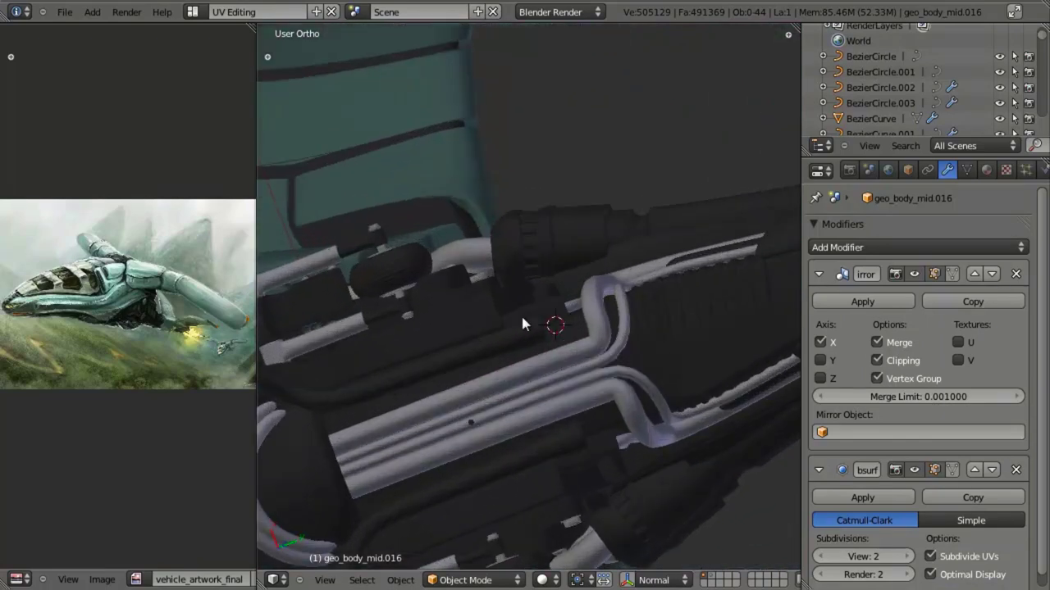
middle_click_drag(522, 316, 511, 310)
right_click(522, 348)
key("Tab")
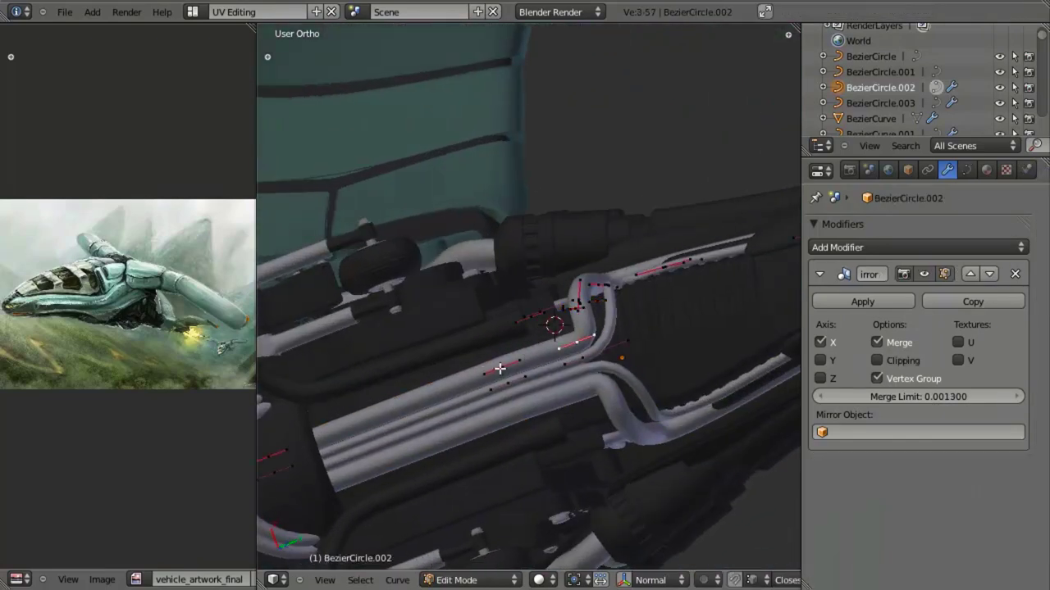
right_click(500, 369, "shift")
key("g")
key("x")
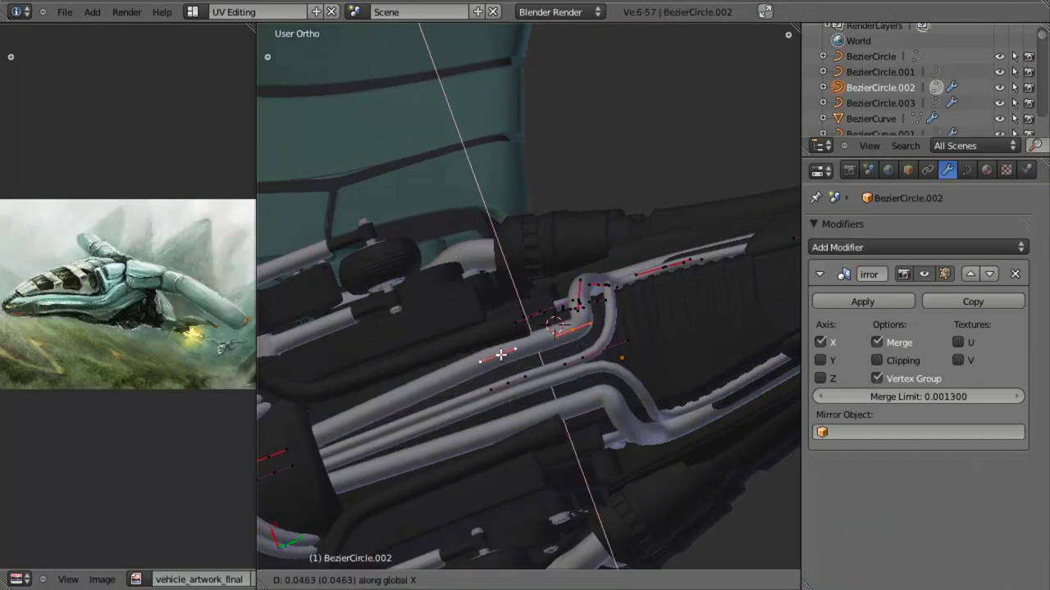
right_click(499, 357)
key("g")
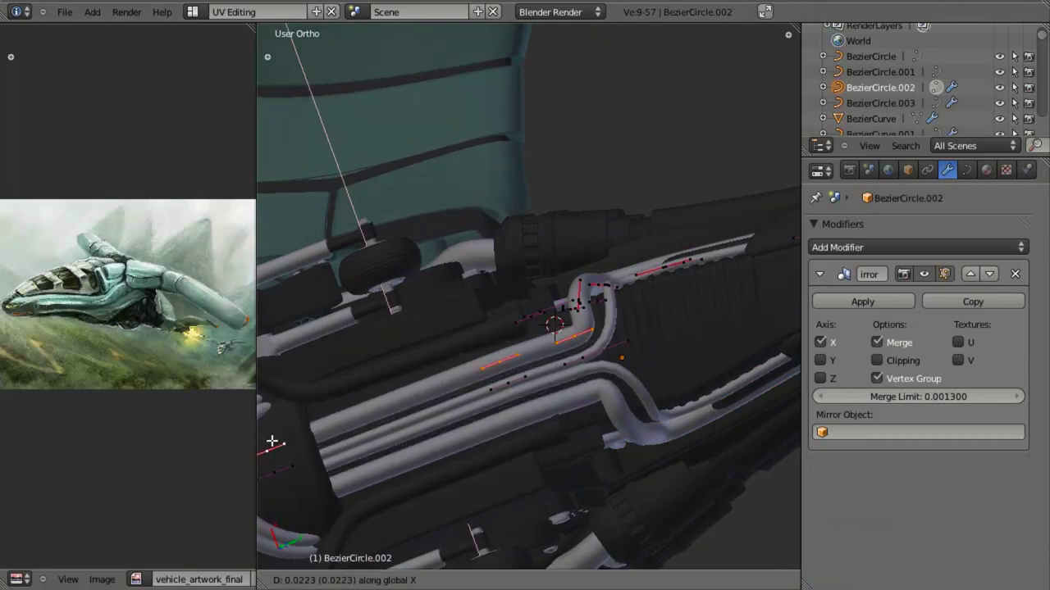
left_click(274, 444)
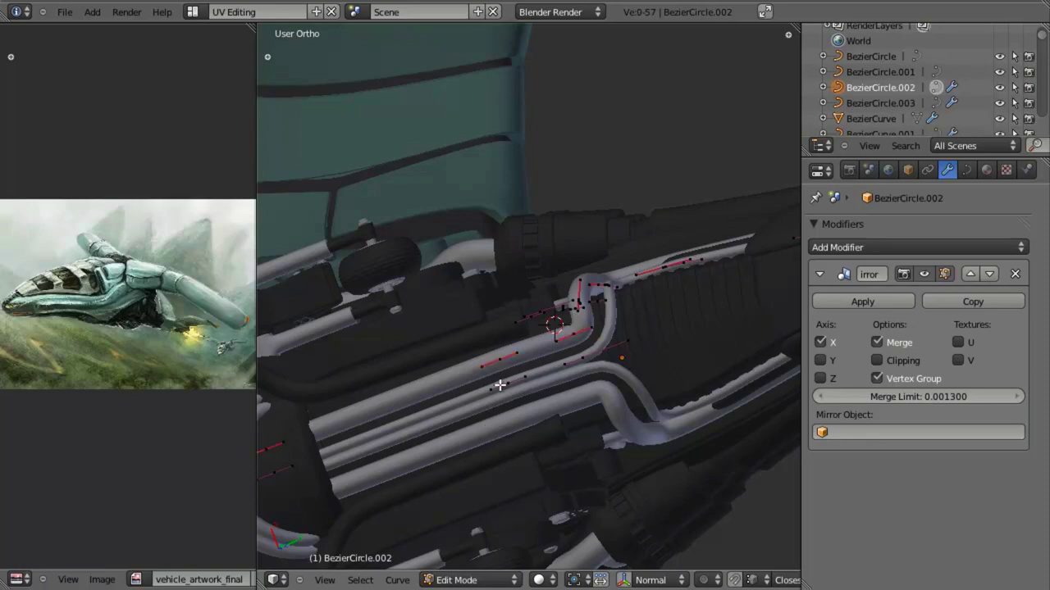
Move the inner underside pipe's straight-section control points along X by about 0.009 and finish editing the curve.
right_click(579, 360, "shift")
key("g")
key("x")
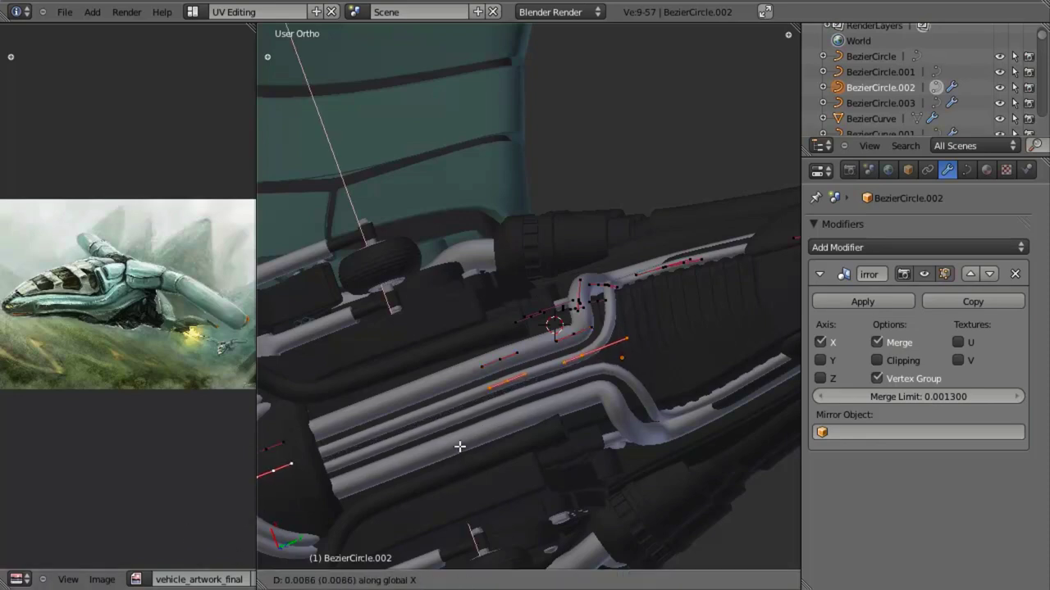
left_click(457, 442)
key("Tab")
Check the adjusted pipes from the right side view and save over the existing blend file.
middle_click_drag(475, 394, 529, 237)
key("KP_3")
scroll(566, 258, "up", 3)
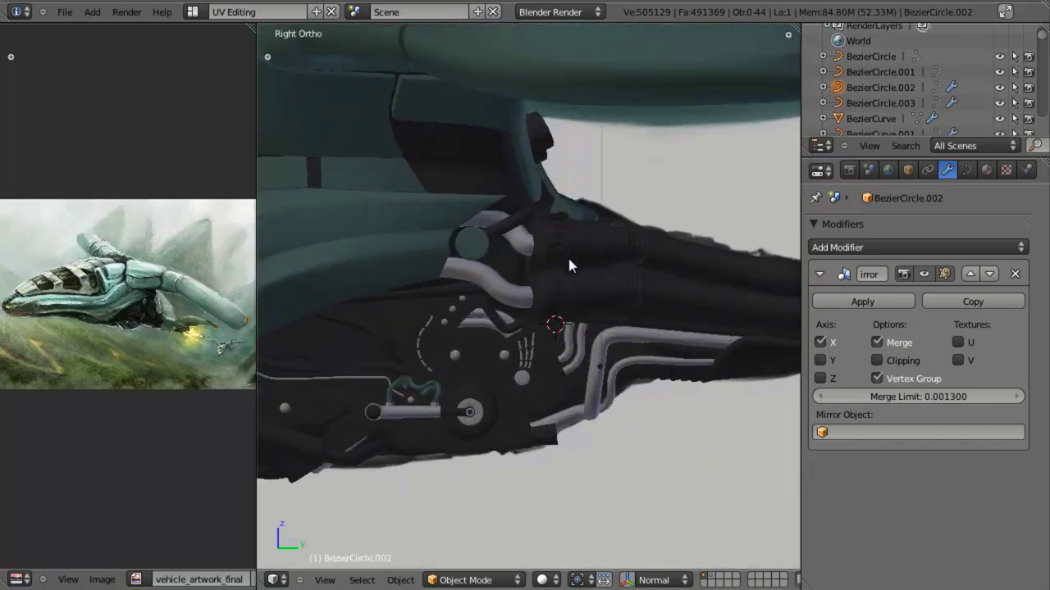
key("ctrl+s")
left_click(568, 260)
Look over the tail boom from above and the whole vehicle from the right side, and save the blend file again.
middle_click_drag(636, 223, 442, 172, "shift")
middle_click_drag(402, 258, 328, 290)
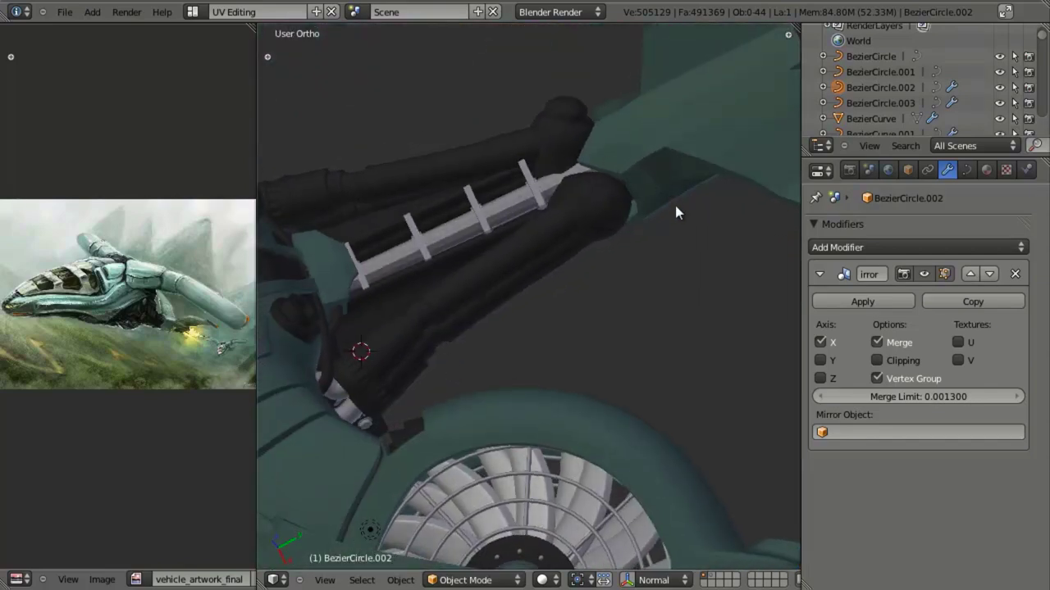
middle_click_drag(676, 207, 514, 244)
scroll(513, 244, "up", 2)
key("KP_3")
middle_click_drag(504, 313, 720, 327, "shift")
scroll(639, 361, "down", 2)
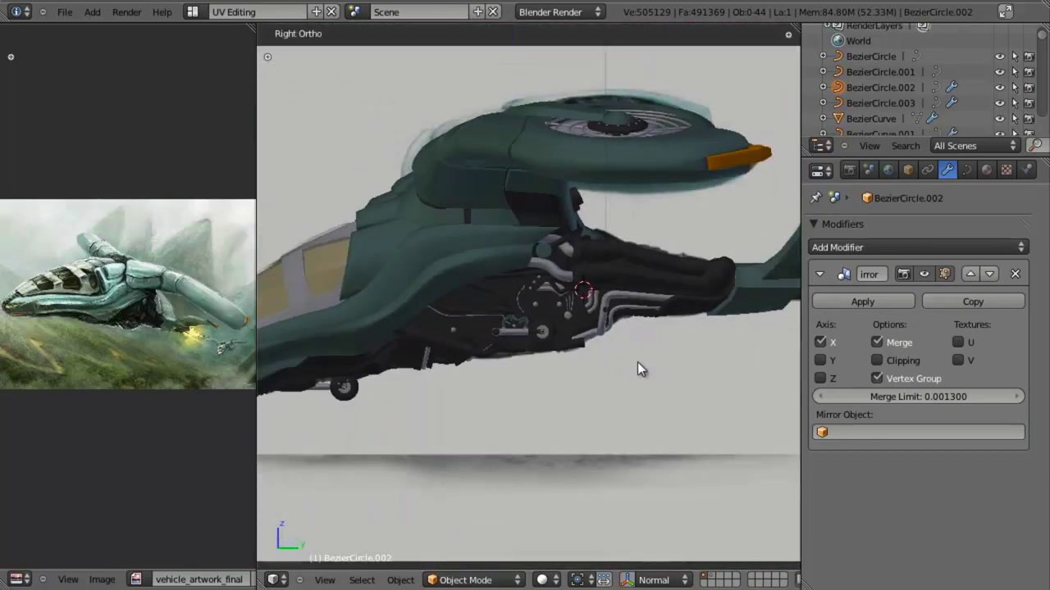
scroll(638, 363, "down", 1)
key("ctrl+s")
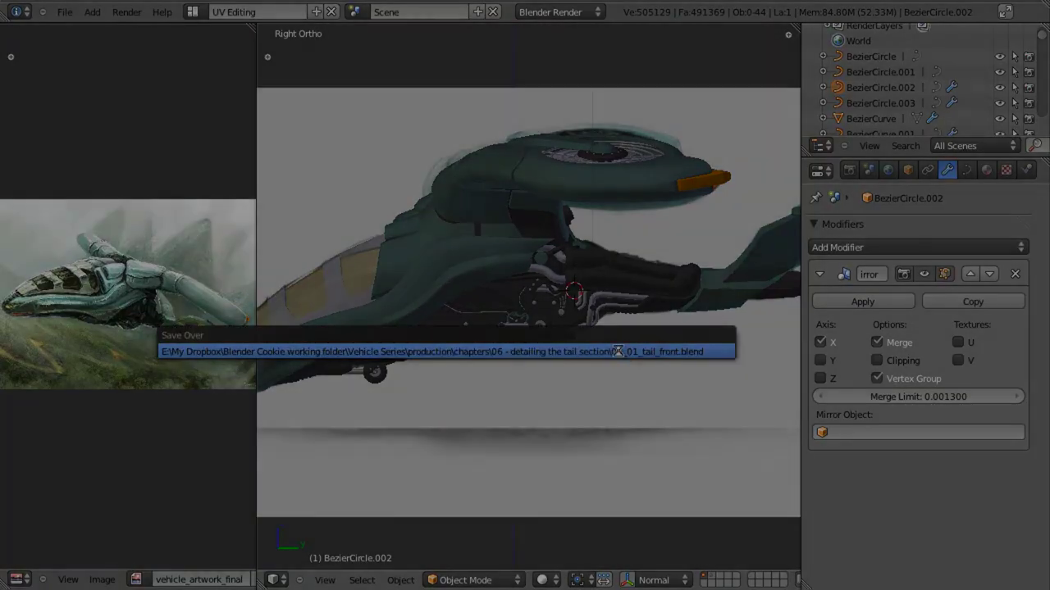